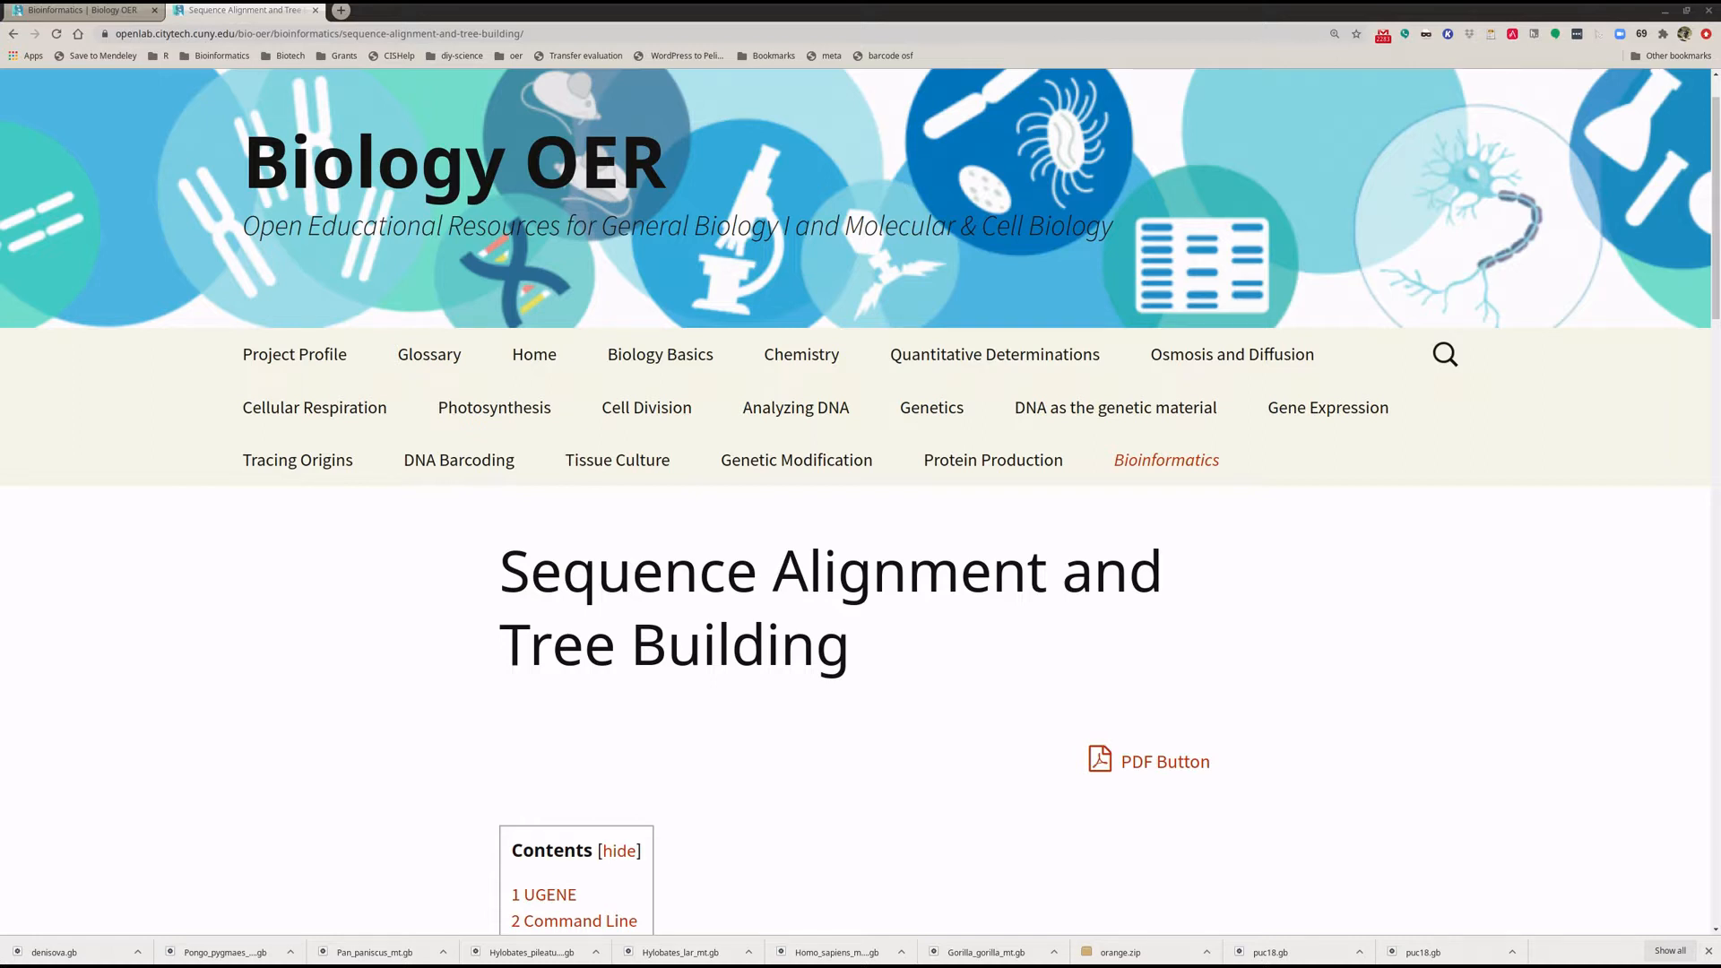
# Step: Switch to UGENE and open all sequence files in the apes folder, from Callithrix.gb through Symphalangus.fasta
pyautogui.hotkey('alt', 'Tab')
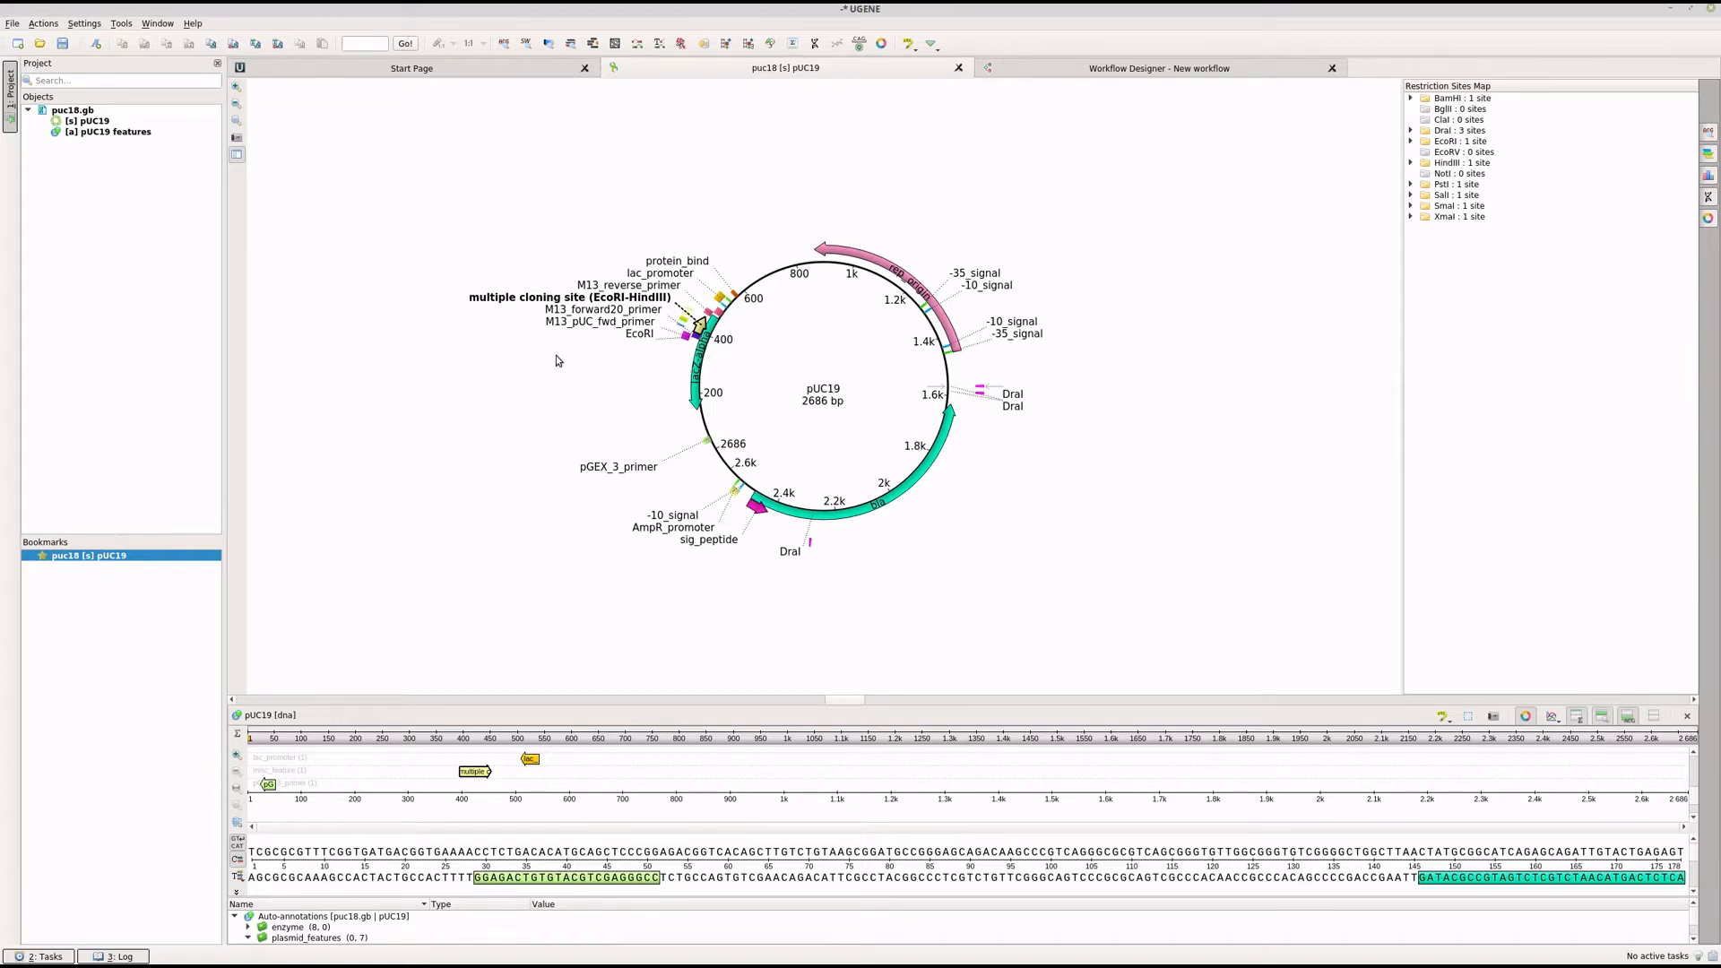
pyautogui.click(15, 27)
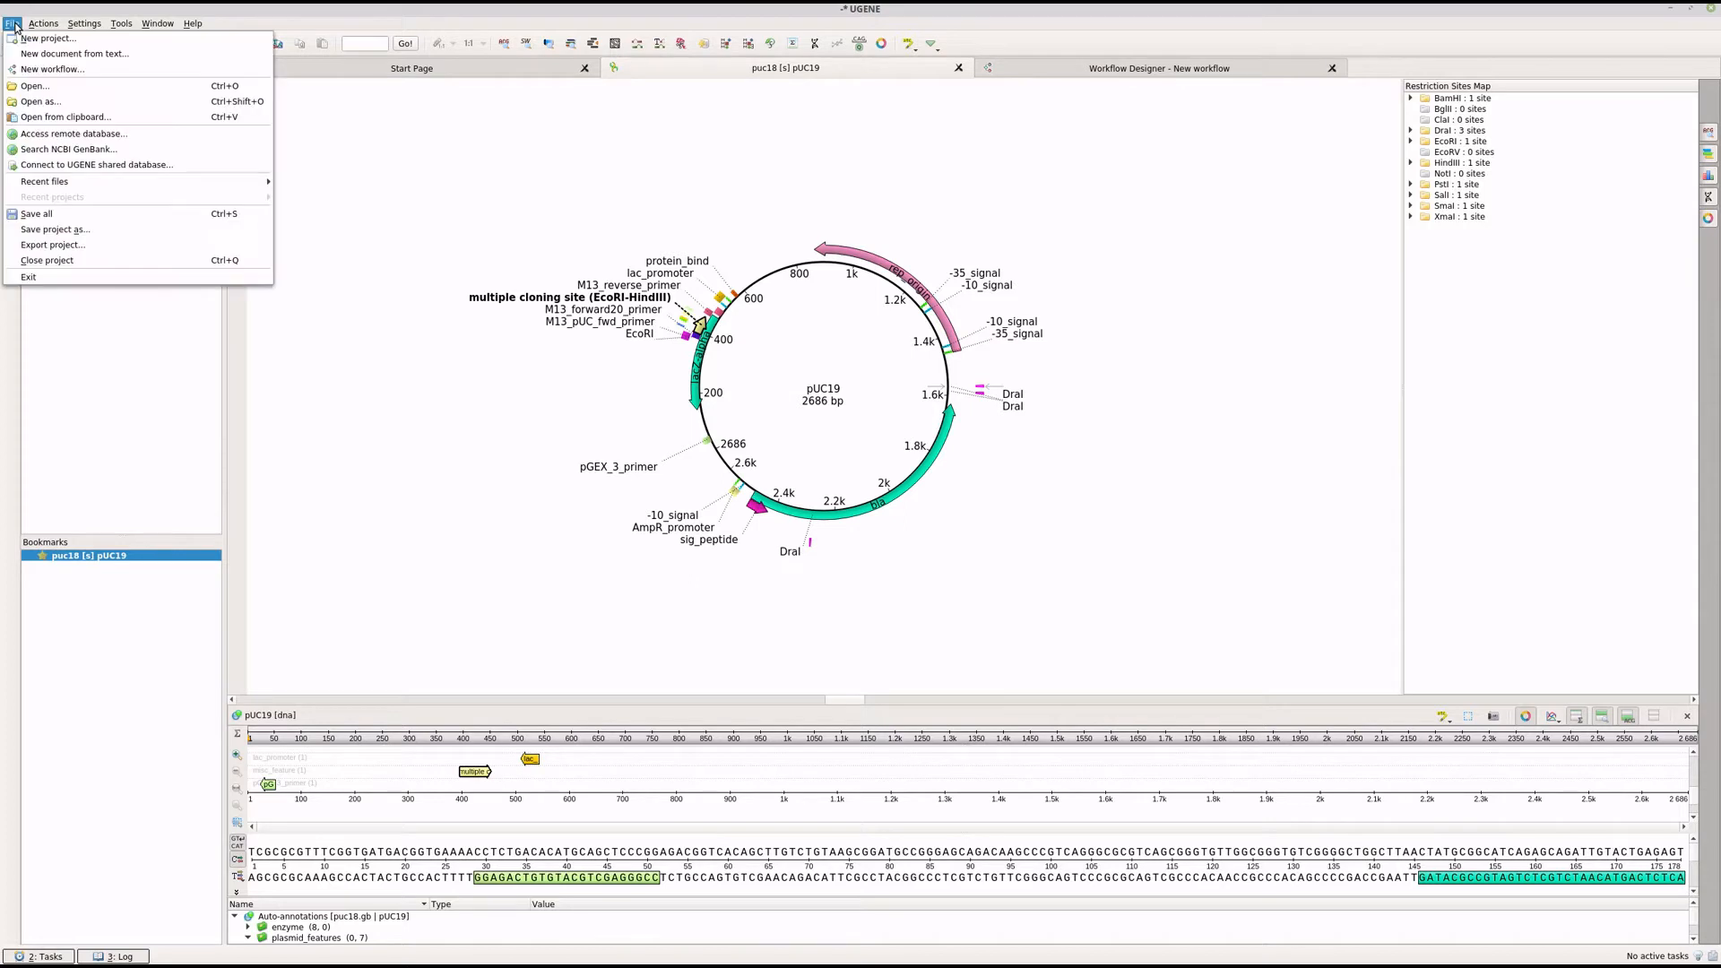
pyautogui.press('Escape')
pyautogui.hotkey('ctrl', 'o')
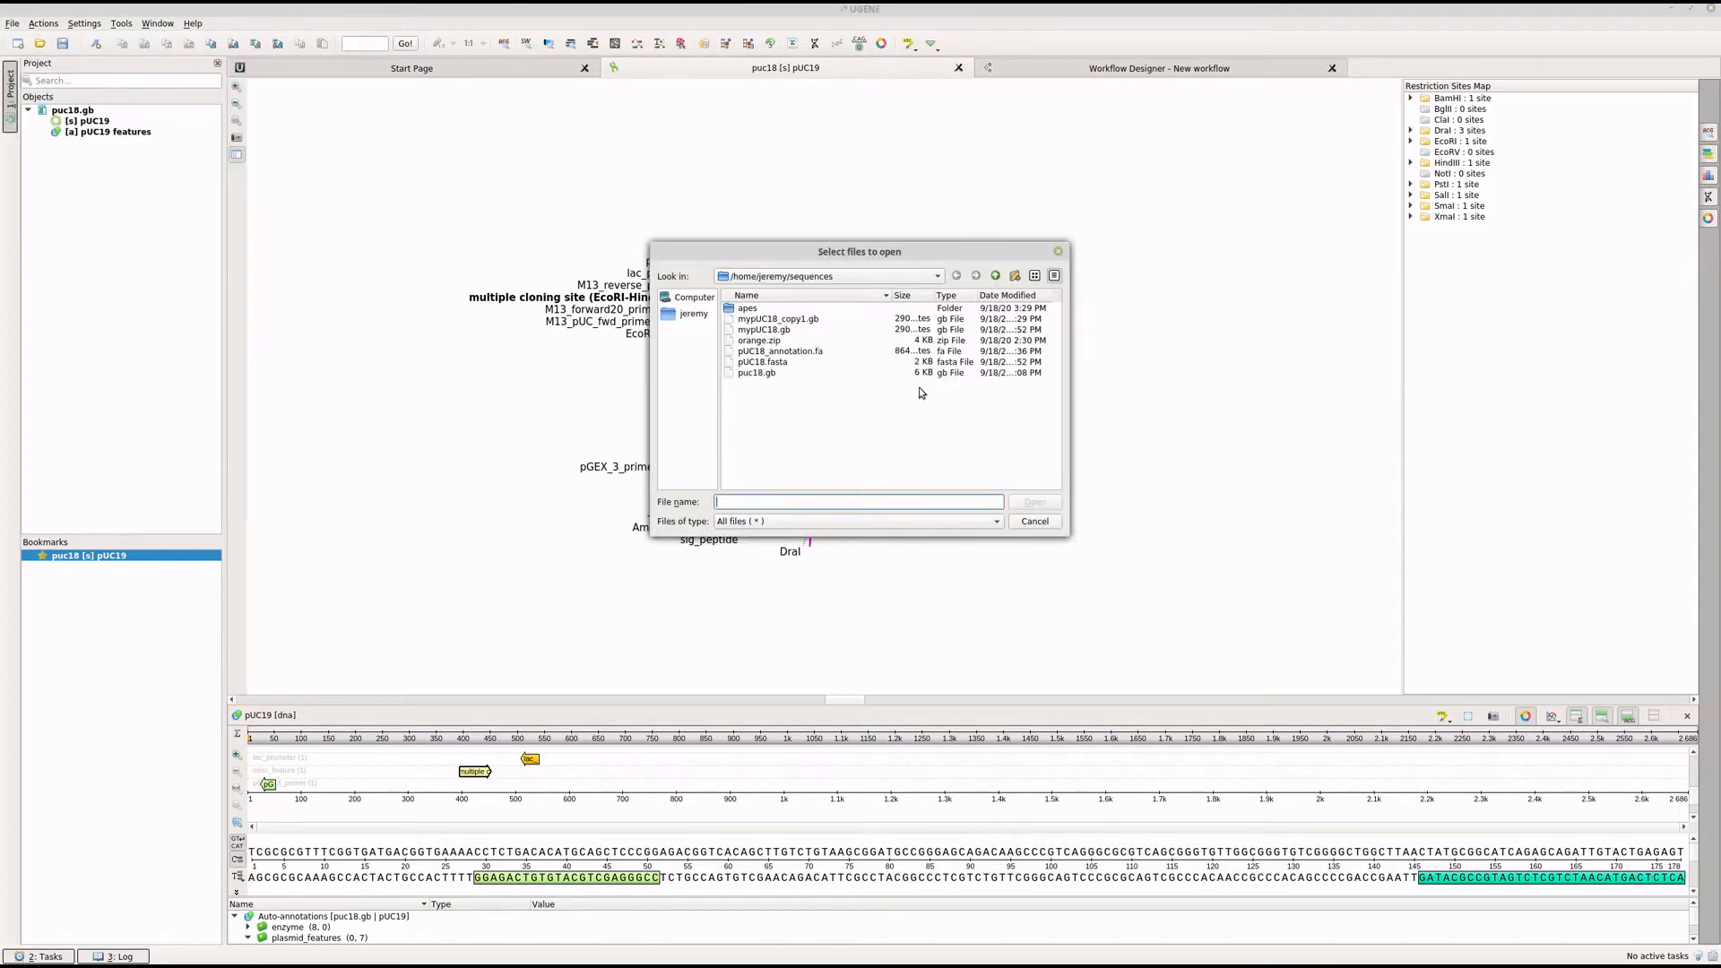
pyautogui.doubleClick(750, 308)
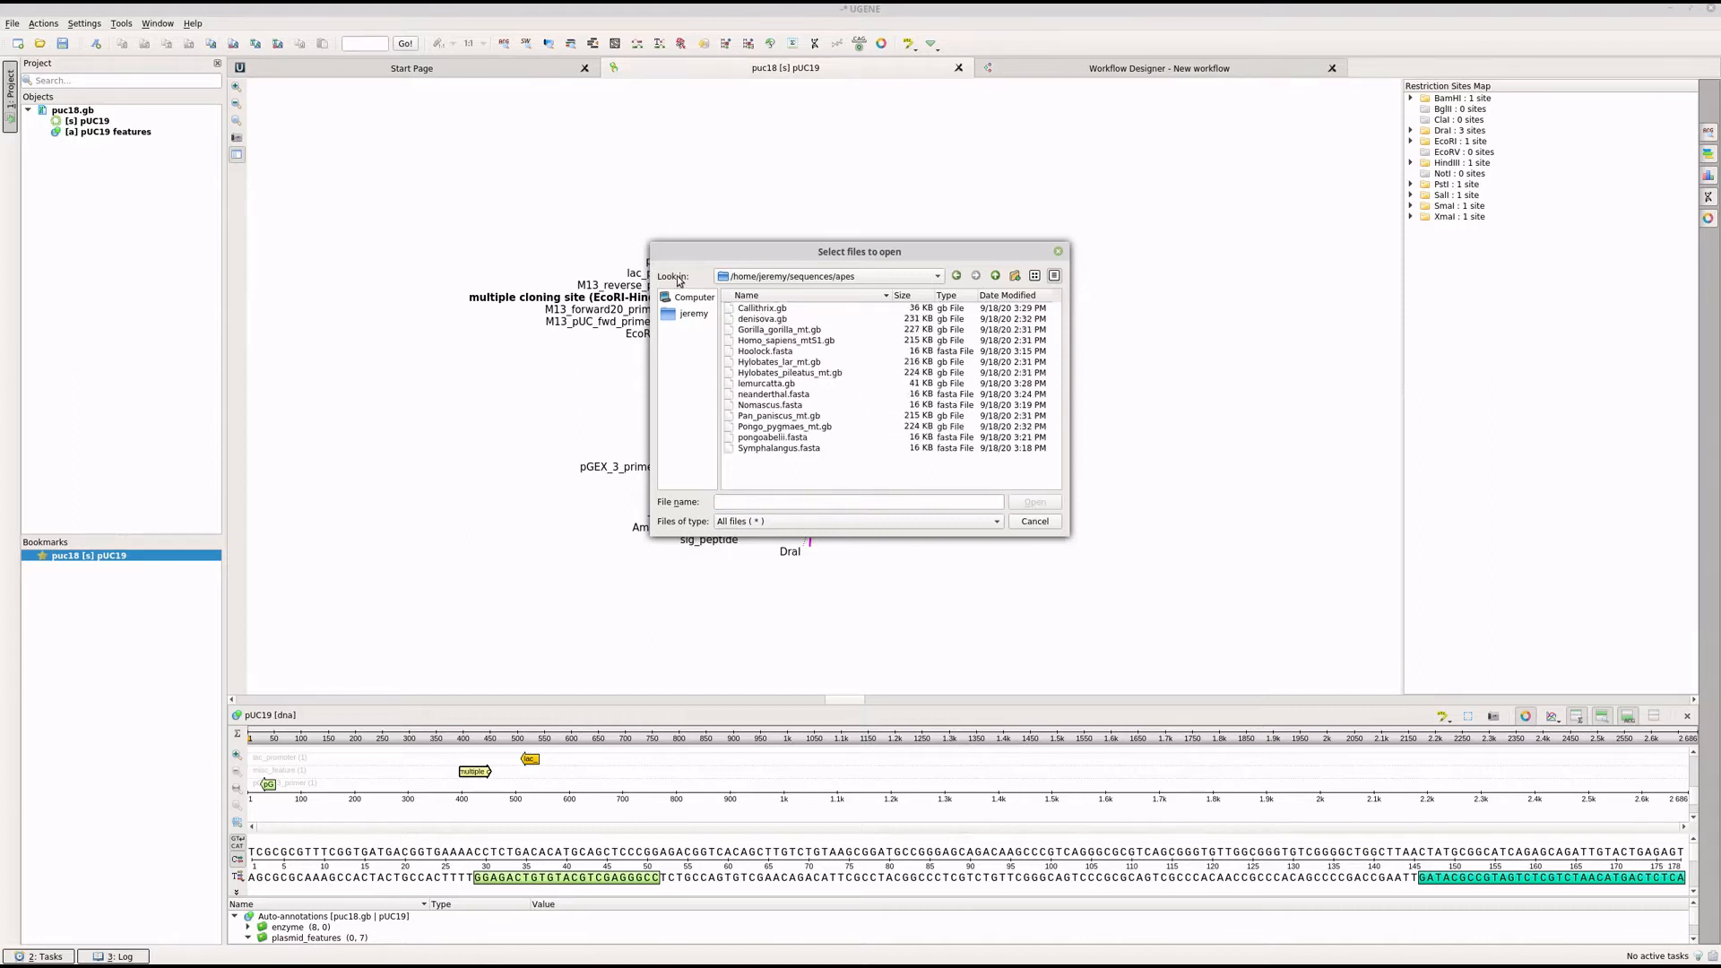
pyautogui.click(771, 309)
pyautogui.keyDown('shift'); pyautogui.click(791, 448); pyautogui.keyUp('shift')
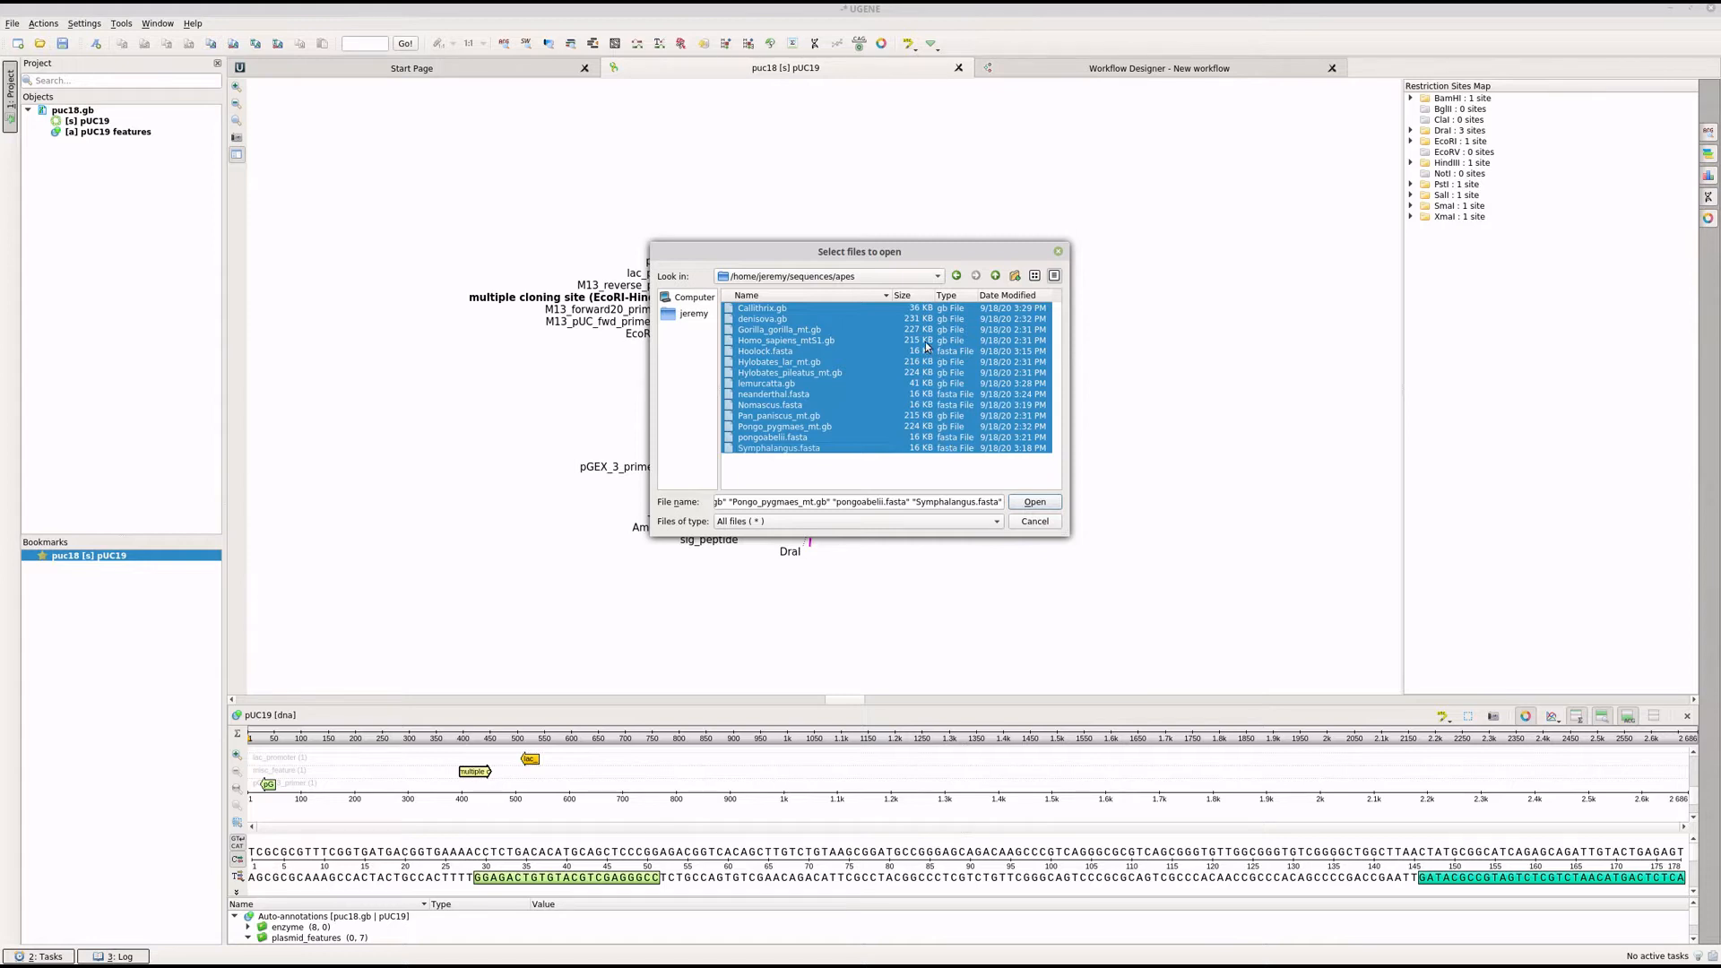
pyautogui.click(1035, 503)
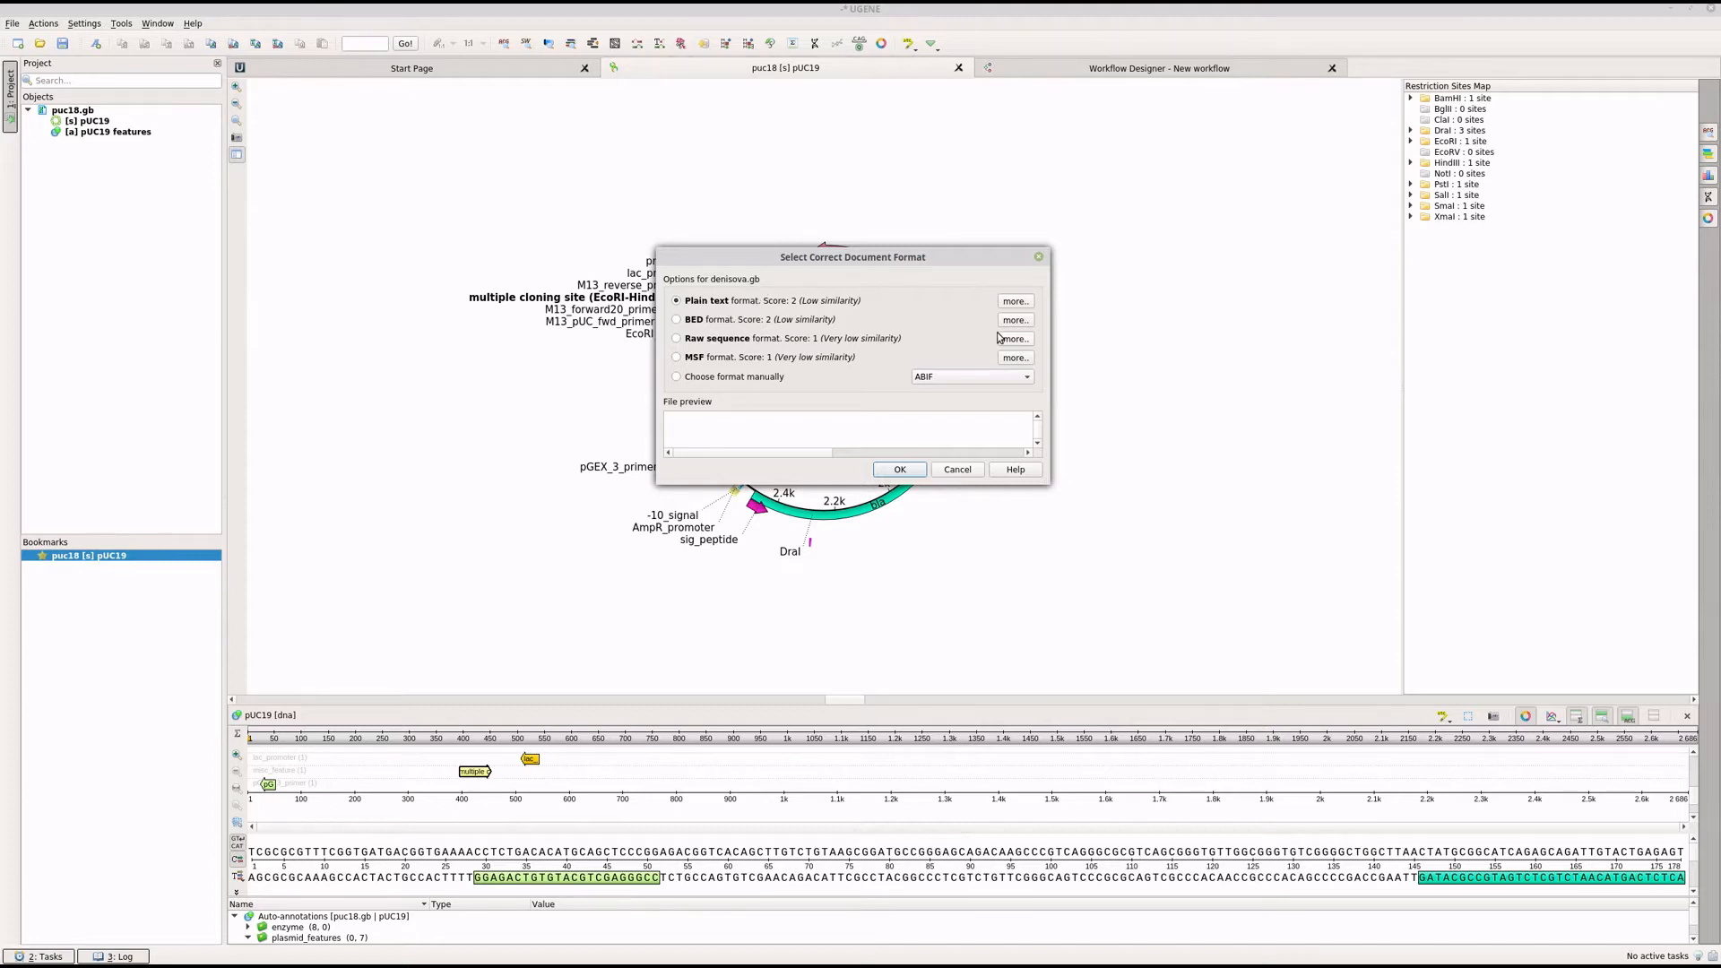
# Step: Check the plain text format details for denisova.gb and accept plain text format for each file with an unrecognised format
pyautogui.click(1014, 303)
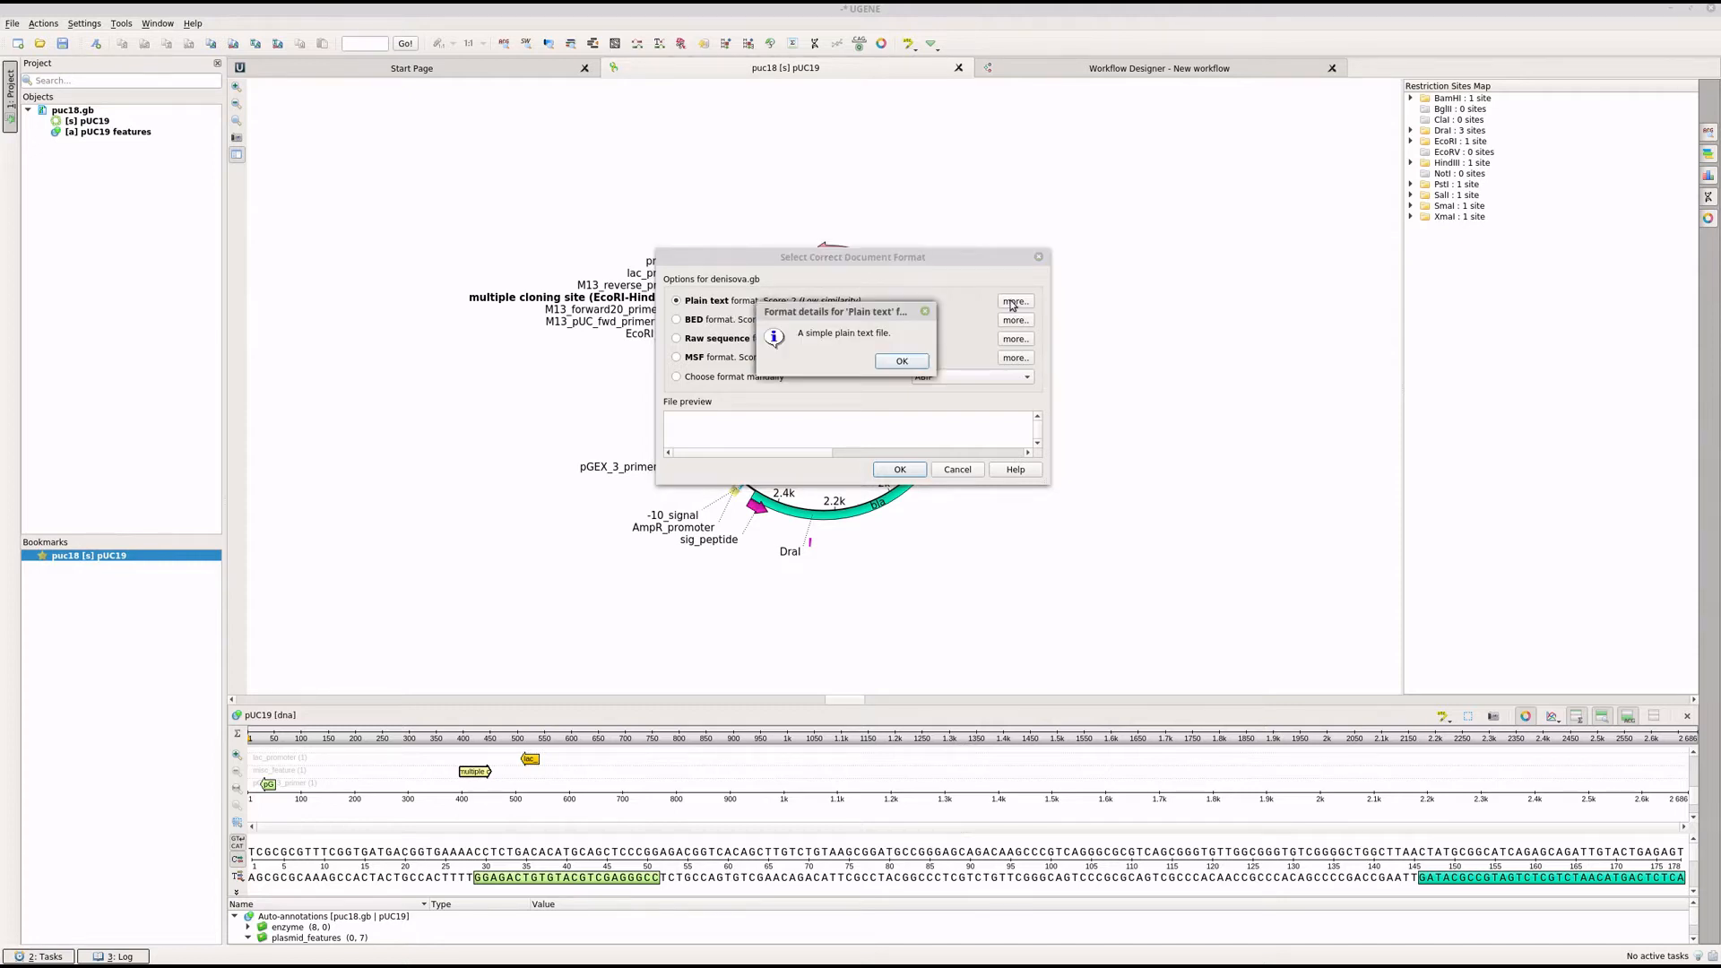
pyautogui.click(902, 362)
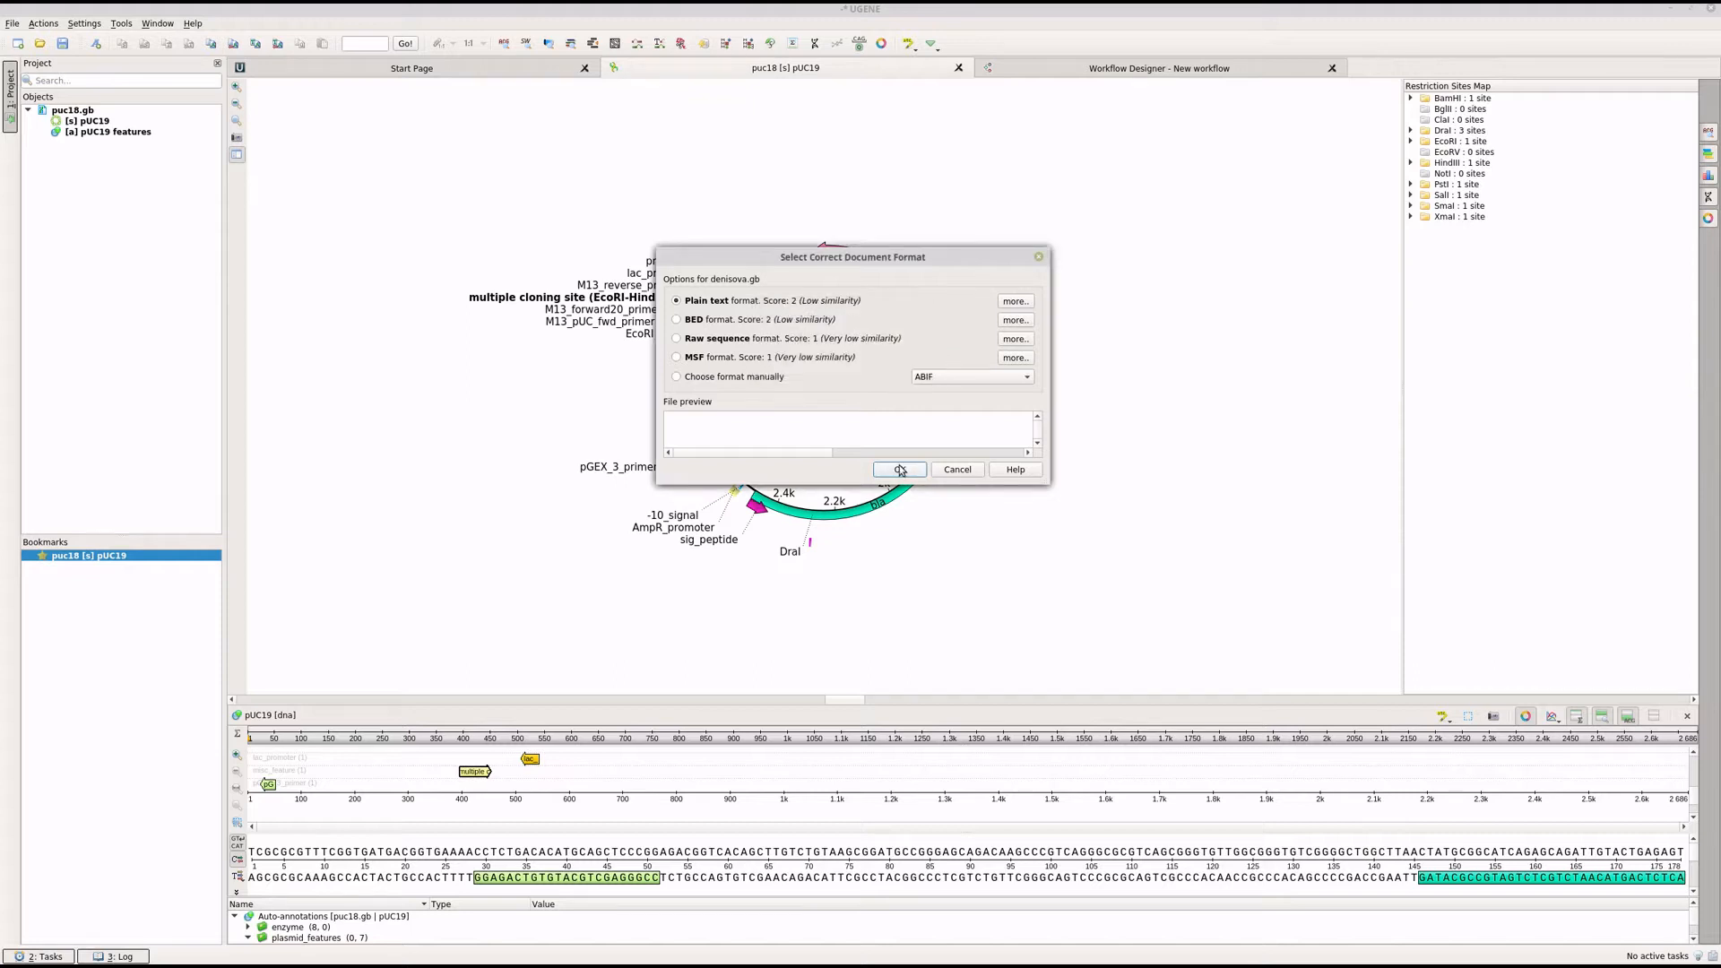
pyautogui.click(900, 469)
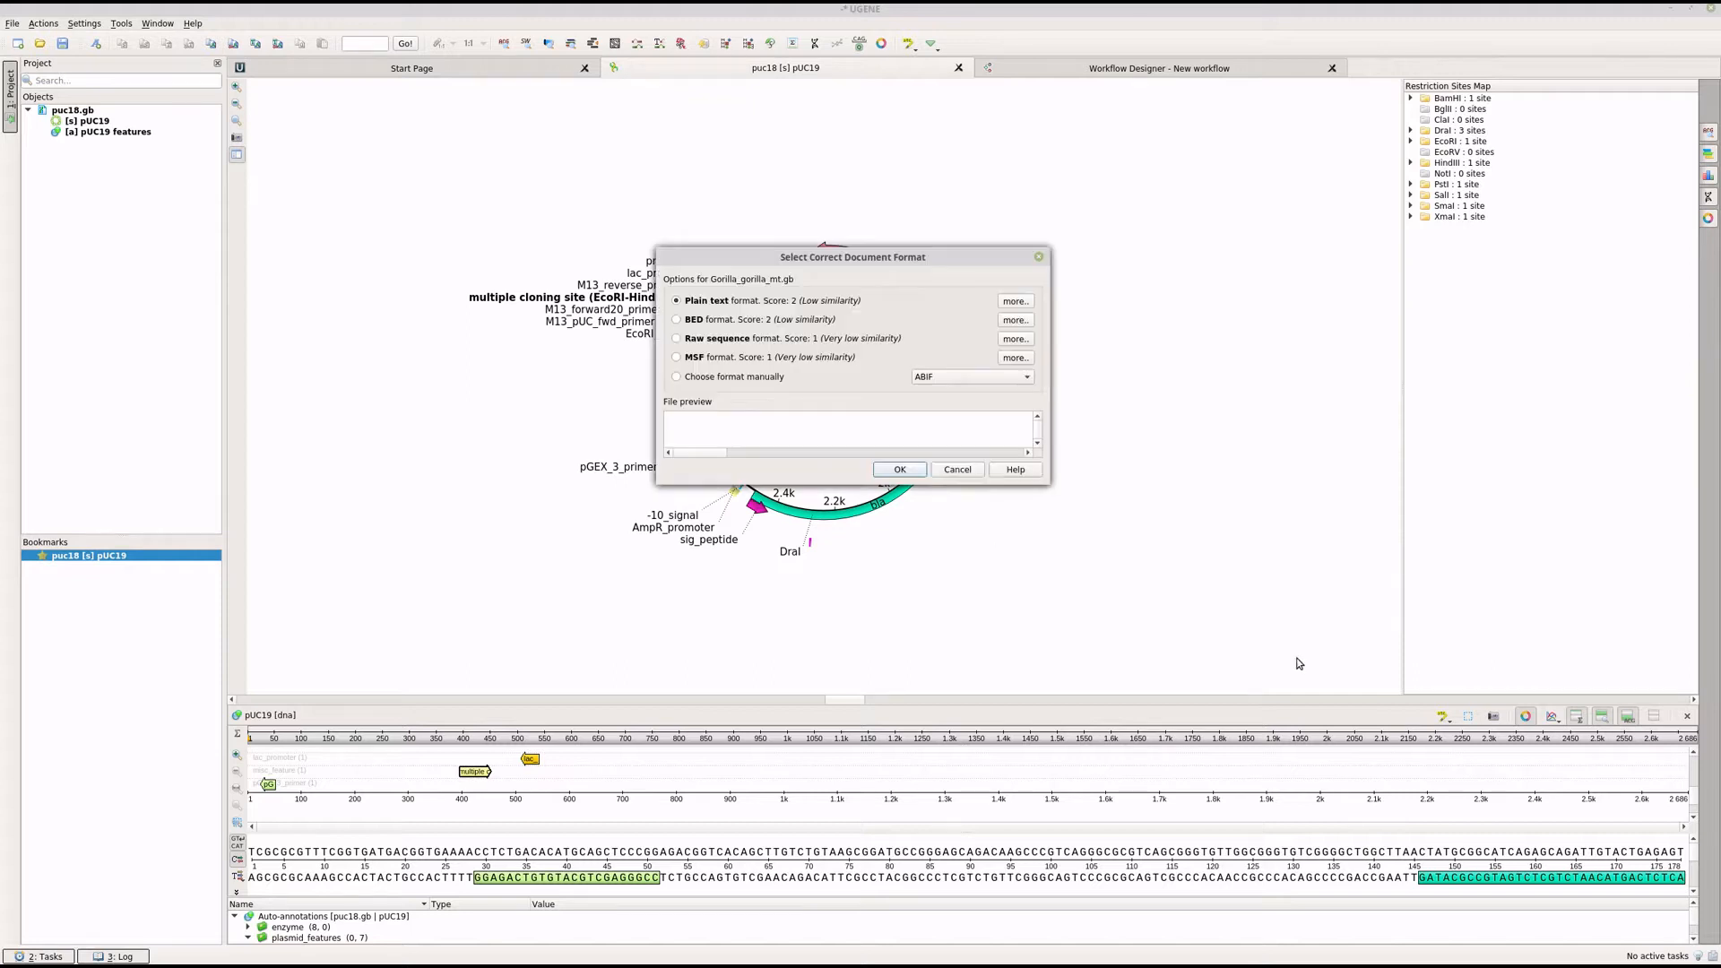
pyautogui.click(900, 470)
pyautogui.click(900, 470)
pyautogui.click(900, 469)
pyautogui.click(900, 470)
pyautogui.click(901, 469)
pyautogui.click(901, 470)
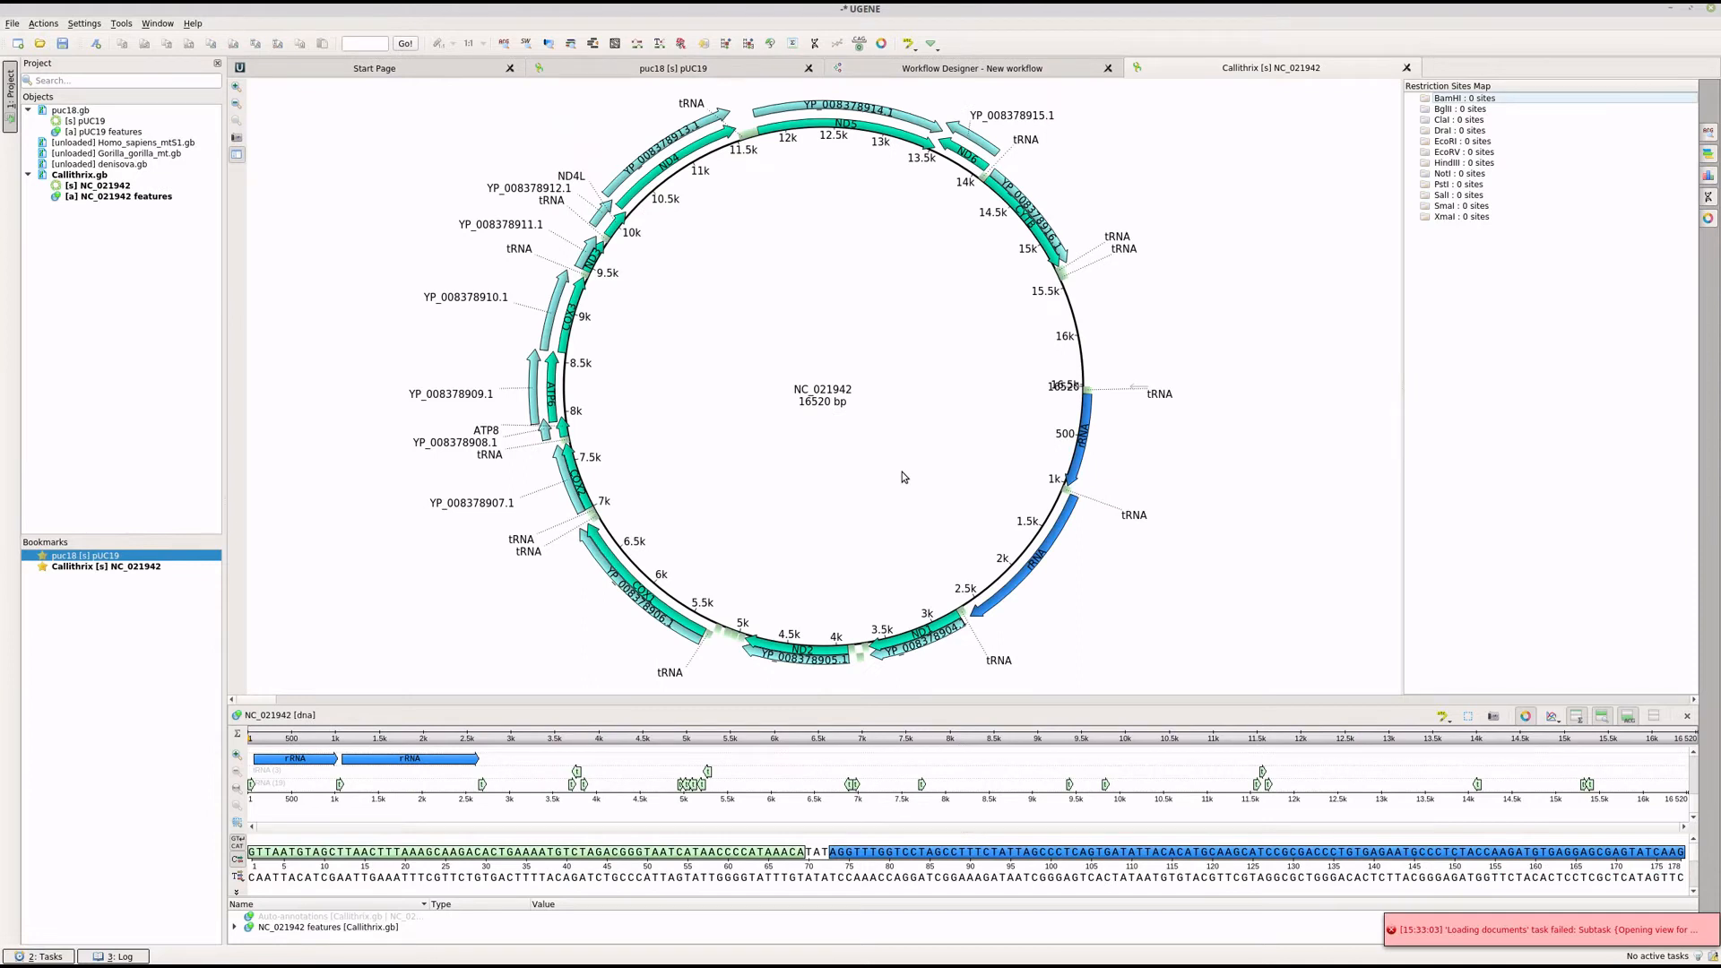
pyautogui.click(119, 143)
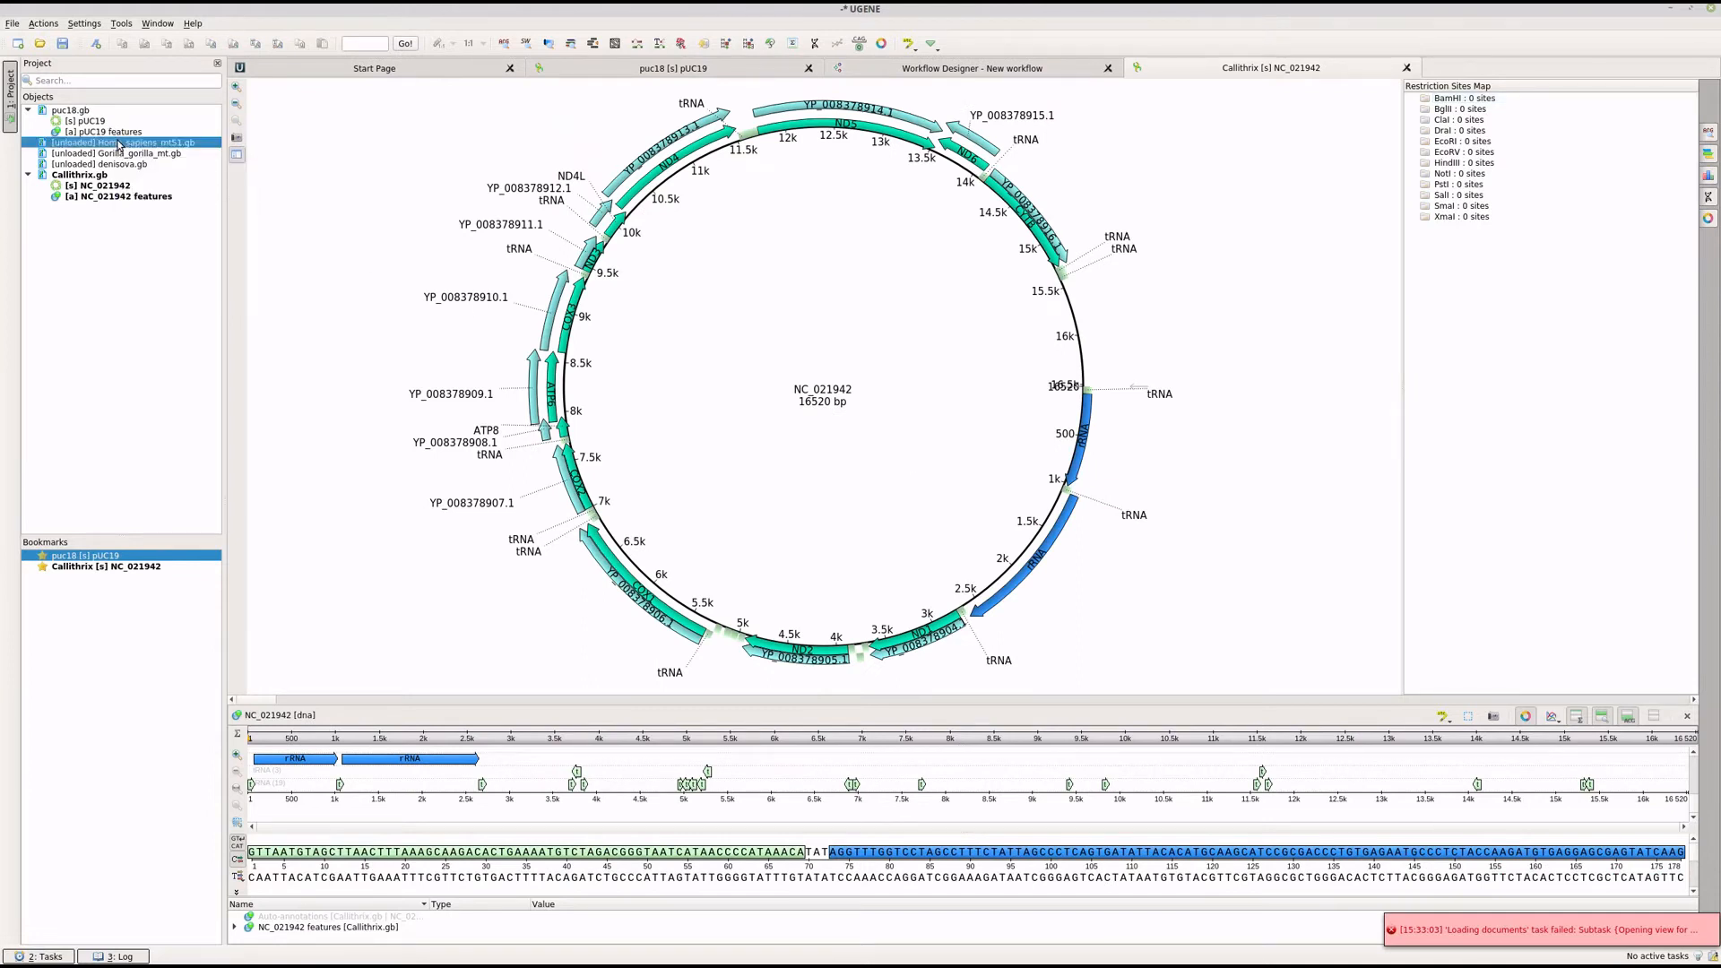
pyautogui.rightClick(119, 145)
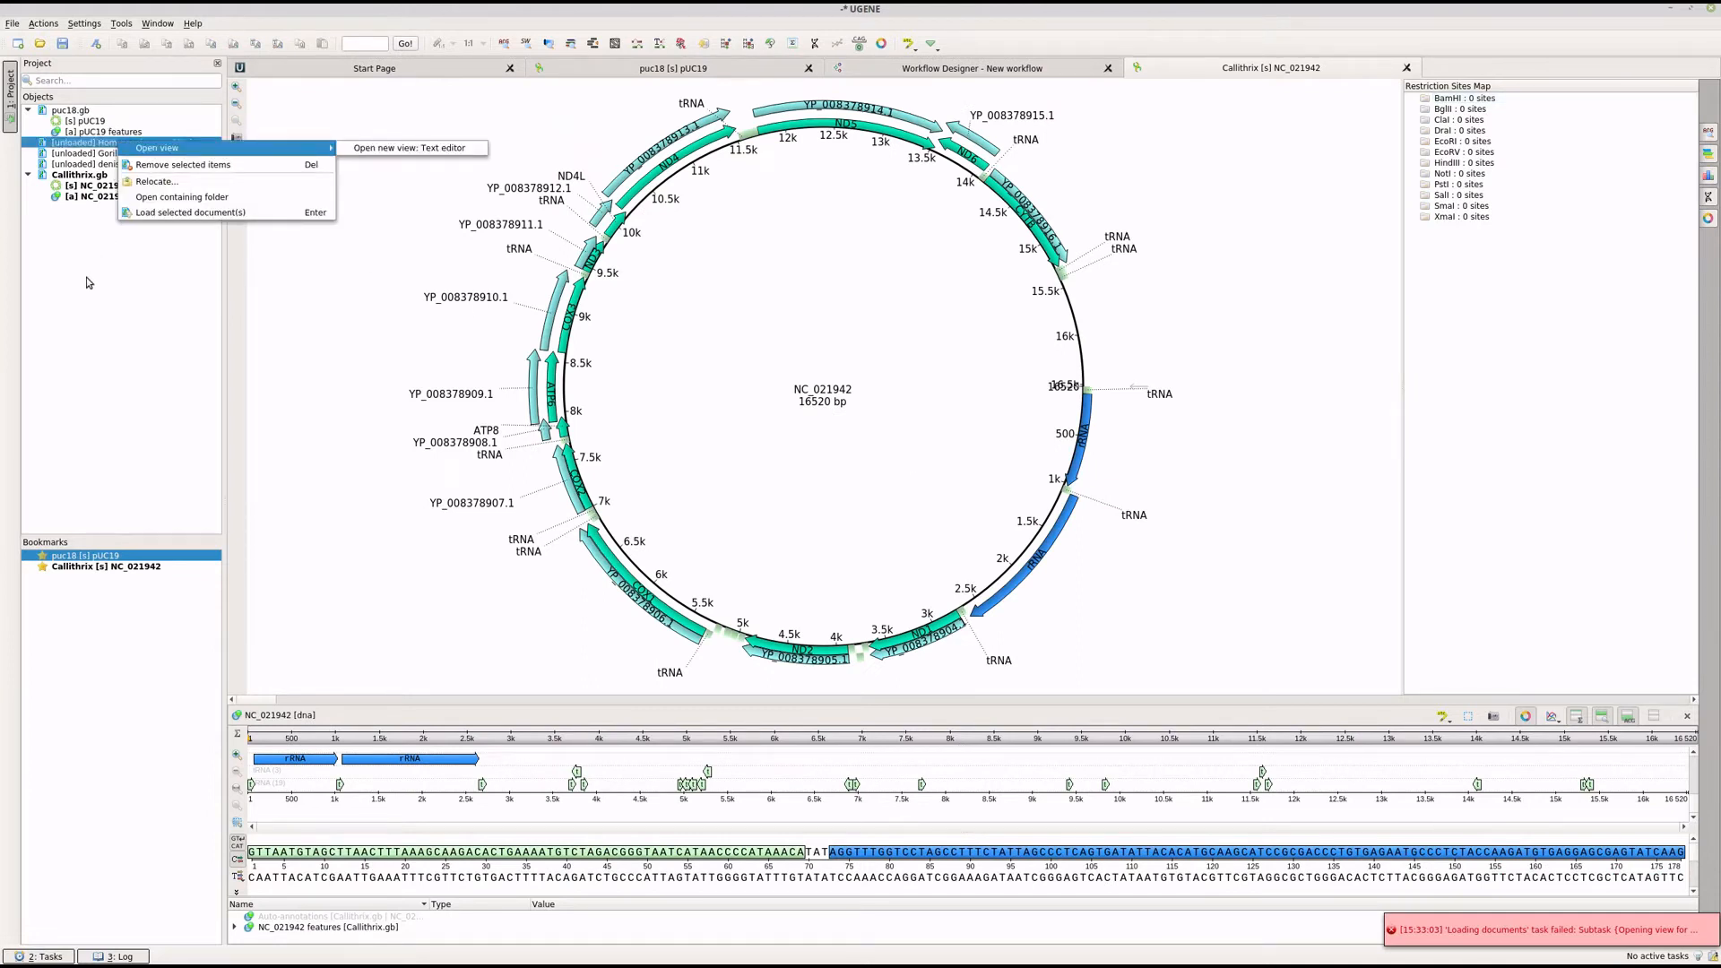
pyautogui.click(87, 277)
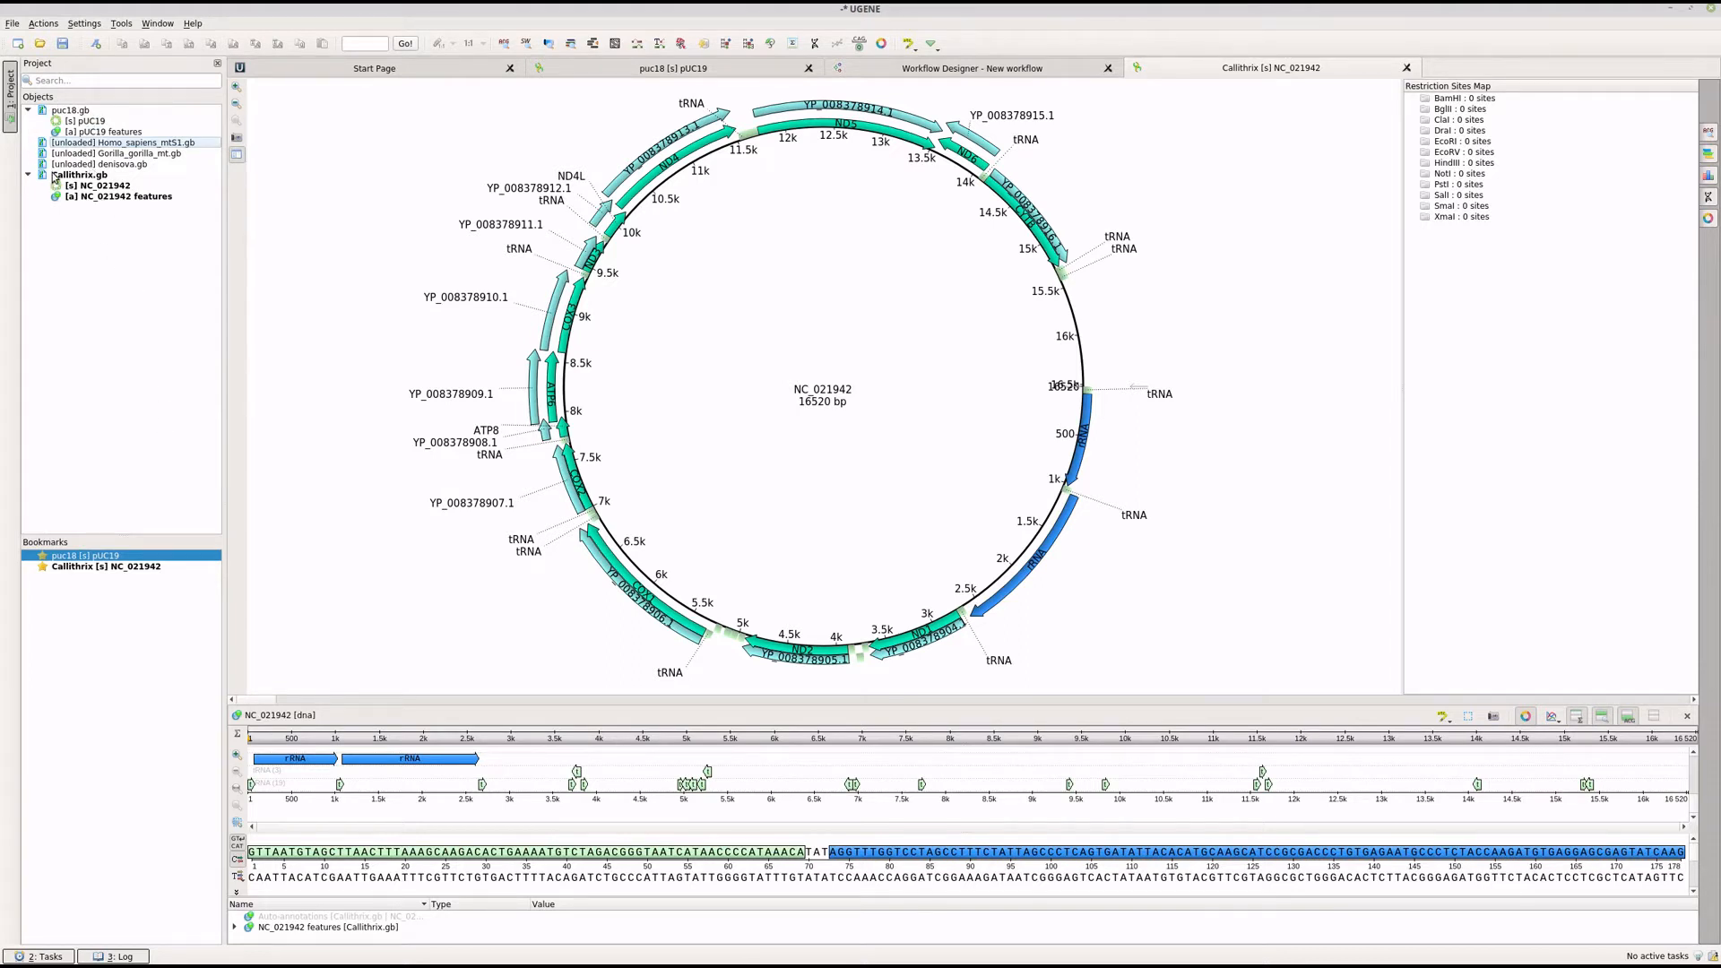
# Step: Remove the unloaded denisova.gb, Gorilla_gorilla_mt.gb and Homo_sapiens_mtS1.gb documents from the project
pyautogui.click(113, 167)
pyautogui.rightClick(113, 166)
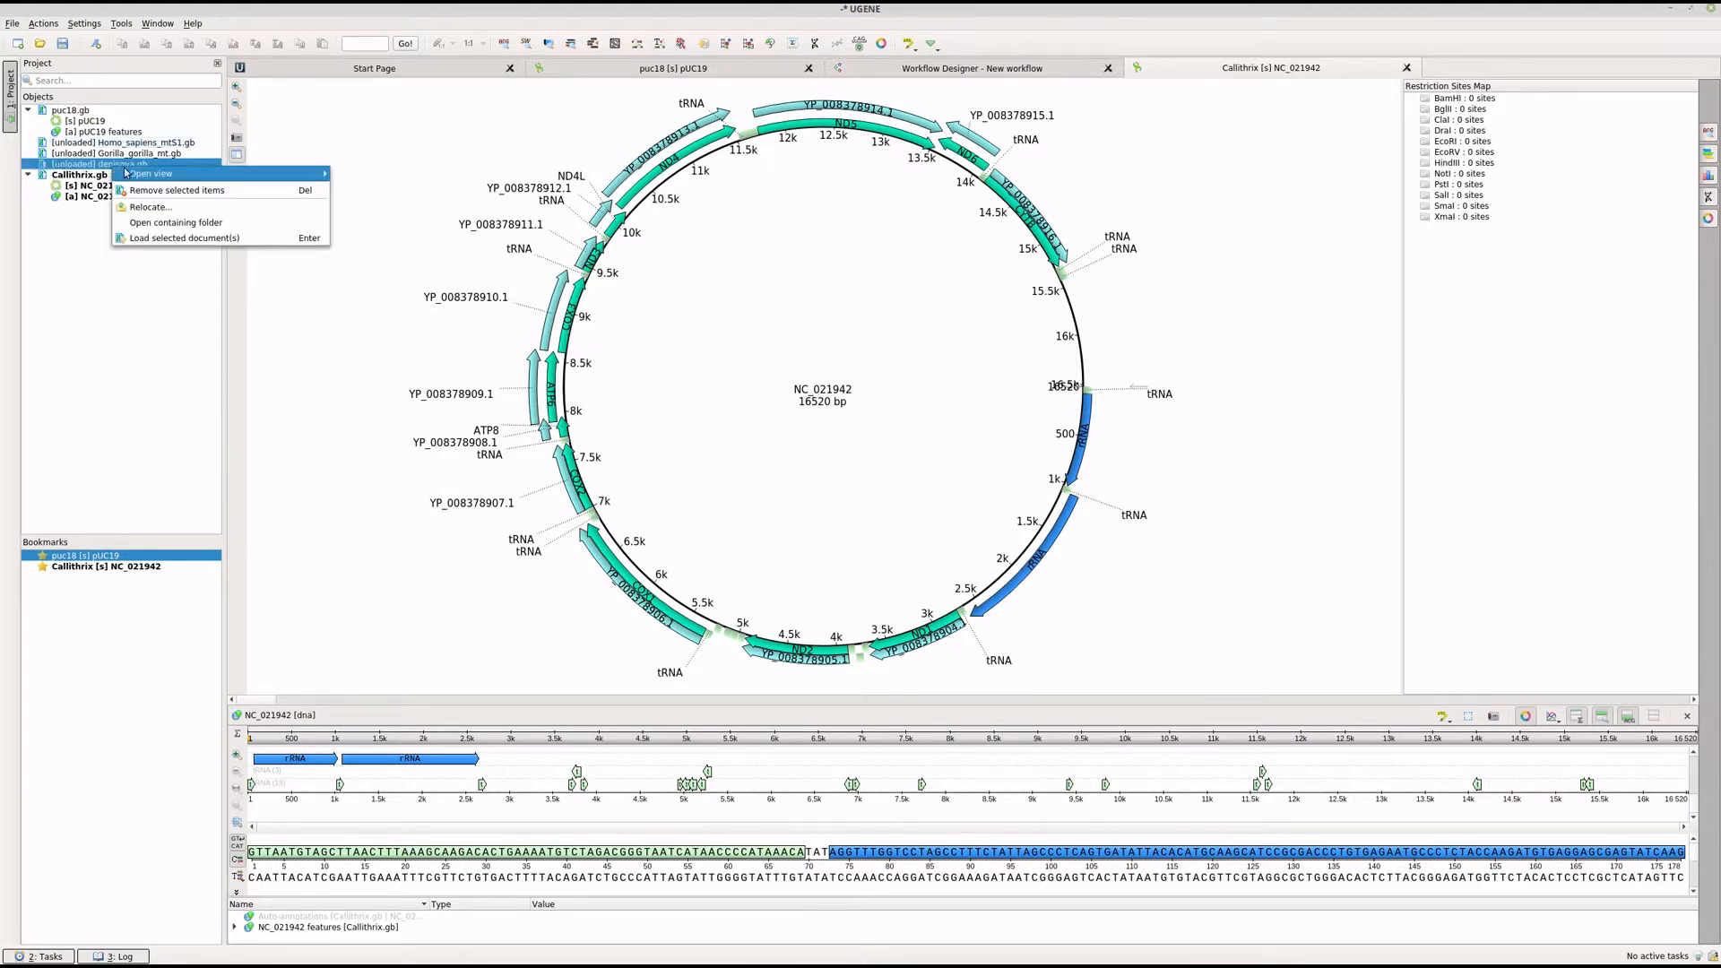
pyautogui.click(162, 191)
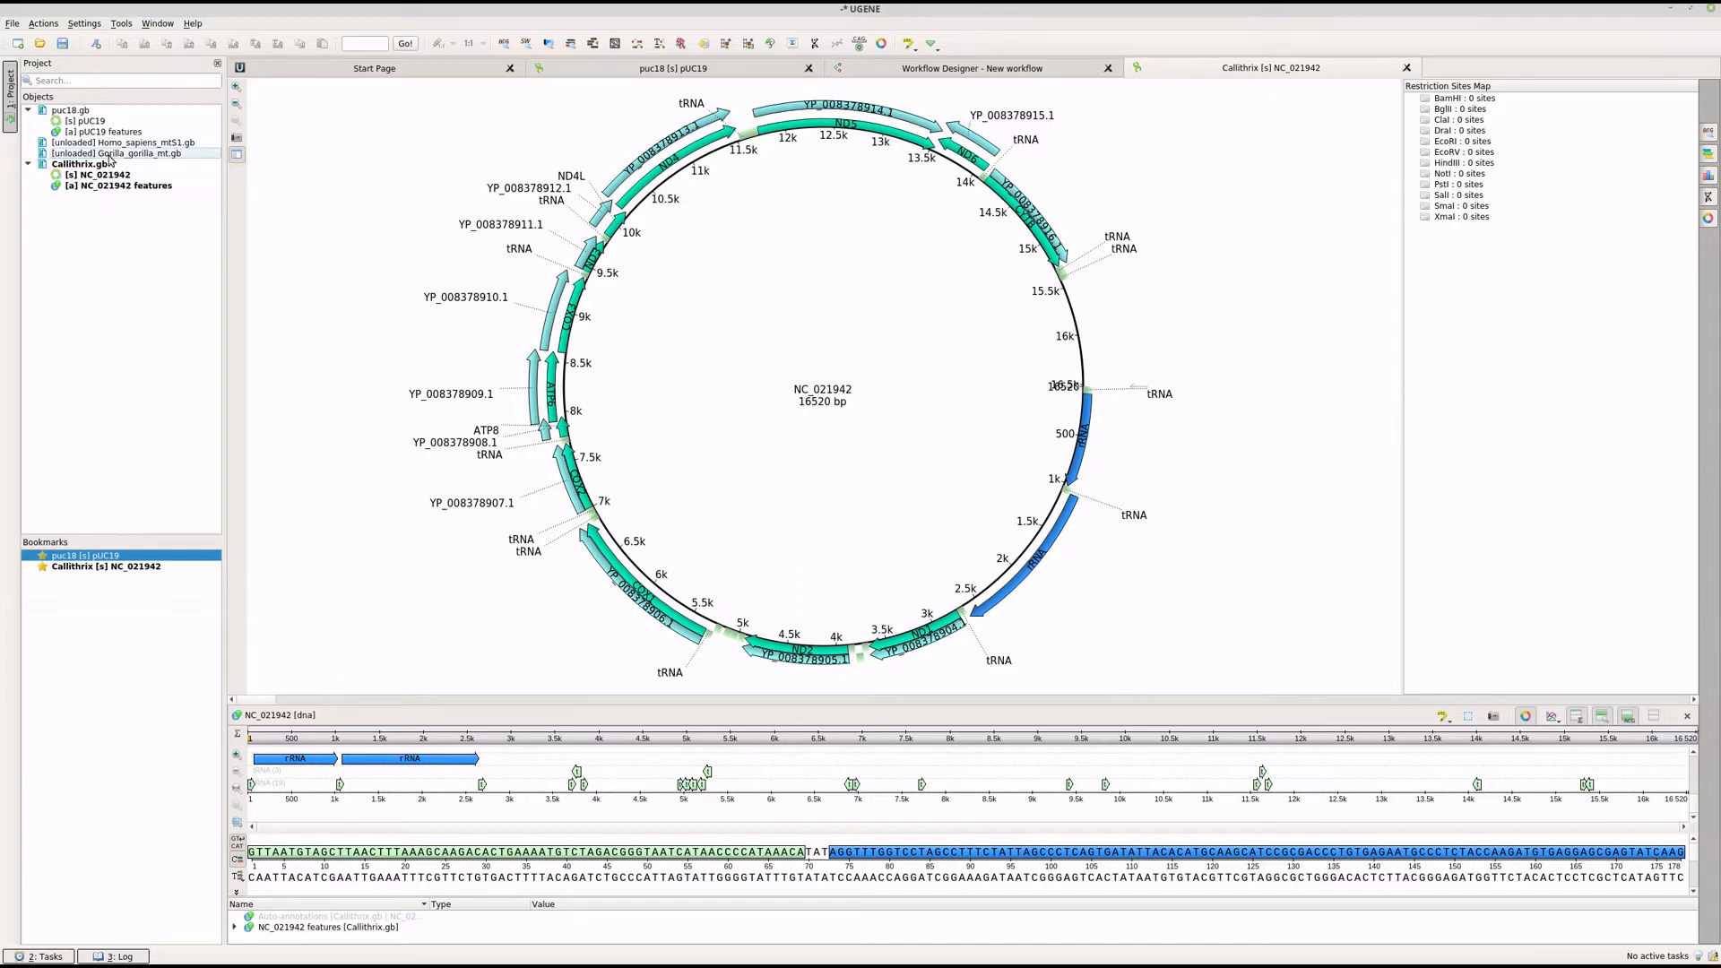
pyautogui.rightClick(108, 155)
pyautogui.click(149, 181)
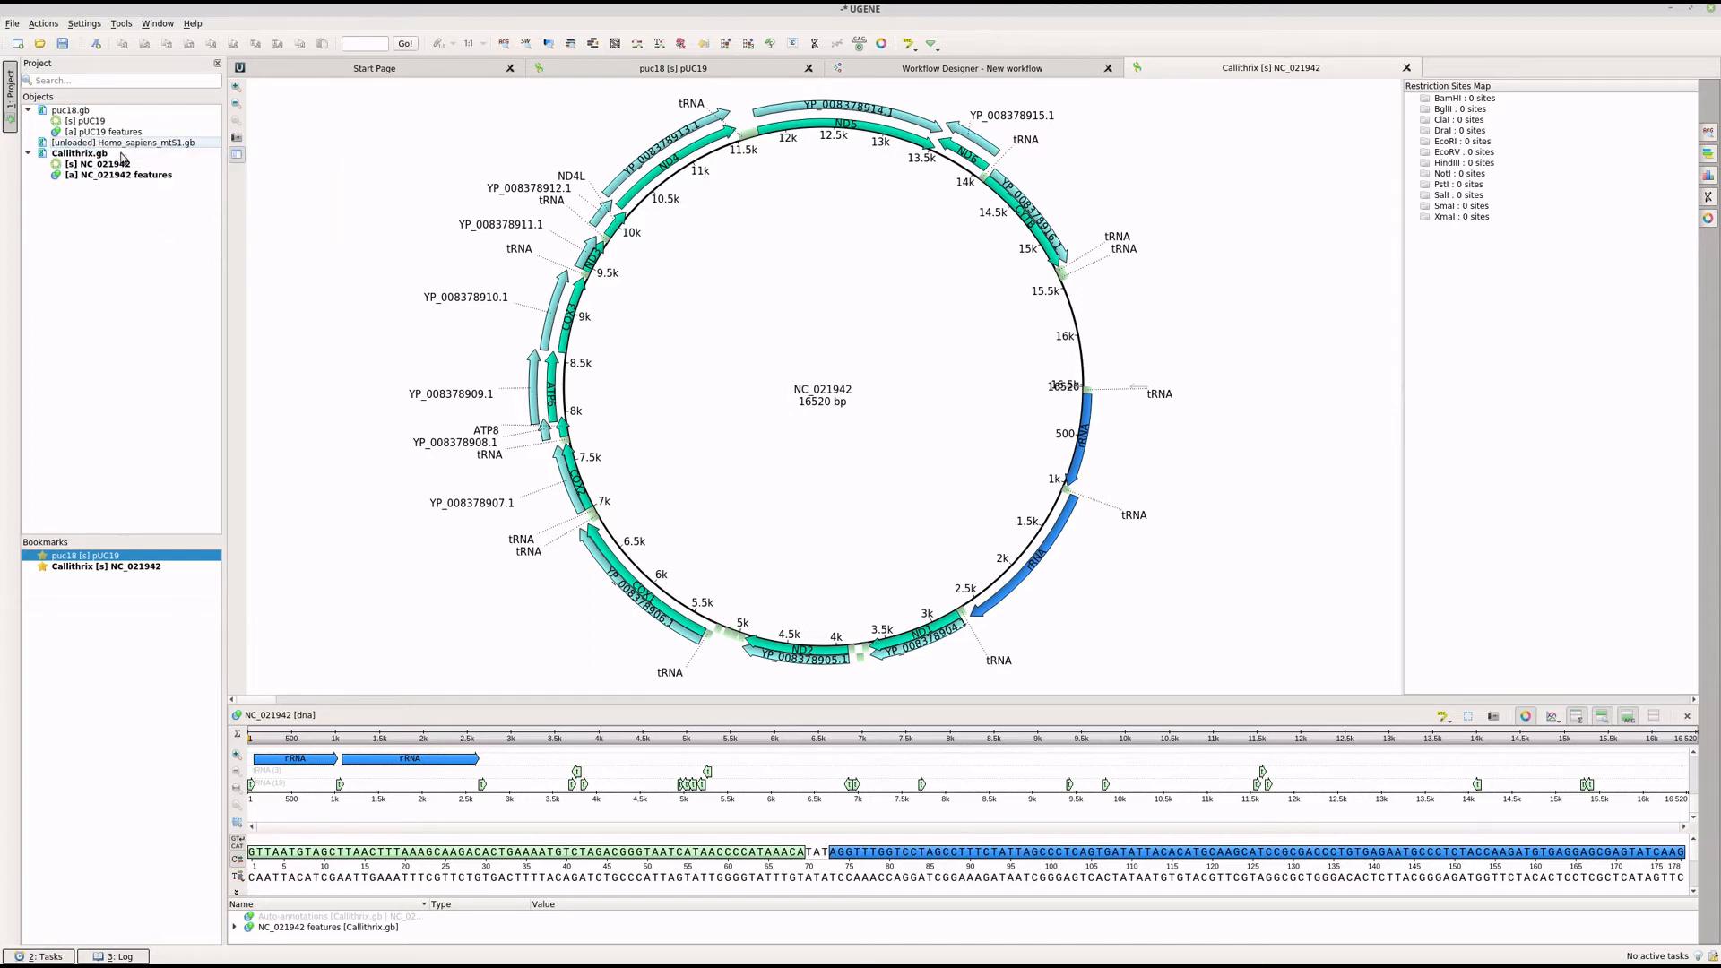
pyautogui.click(116, 144)
pyautogui.rightClick(114, 143)
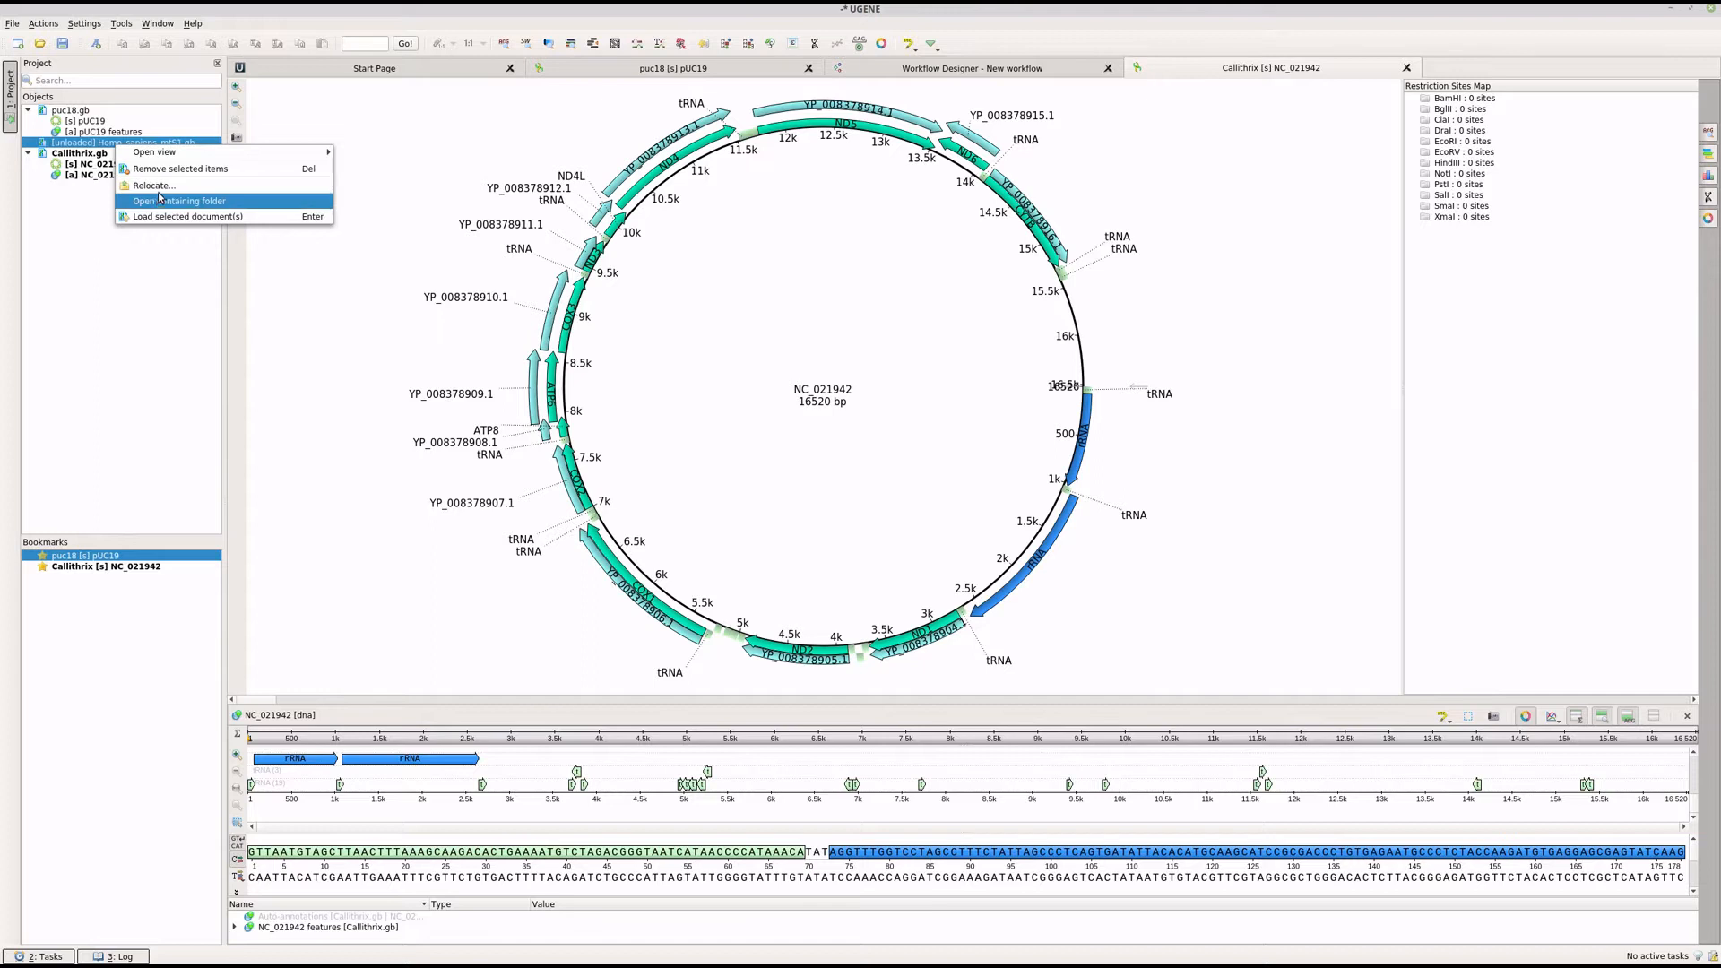
pyautogui.click(161, 169)
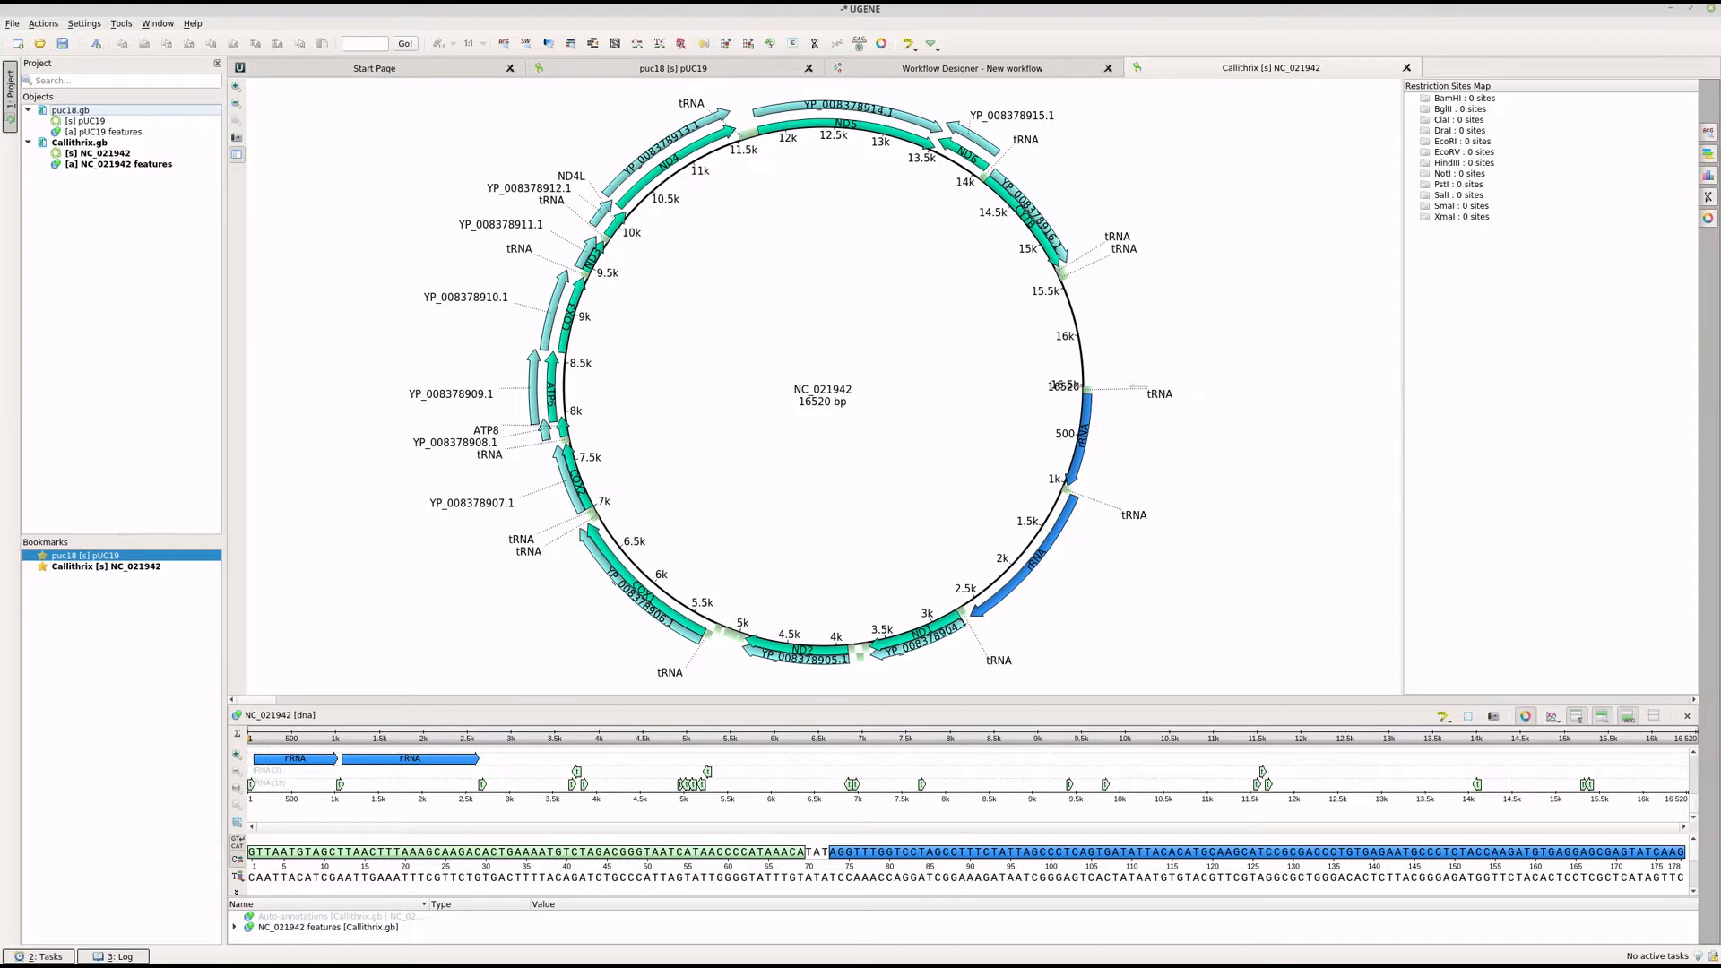
# Step: Open a terminal and change into the apes directory
pyautogui.hotkey('ctrl', 'alt', 't')
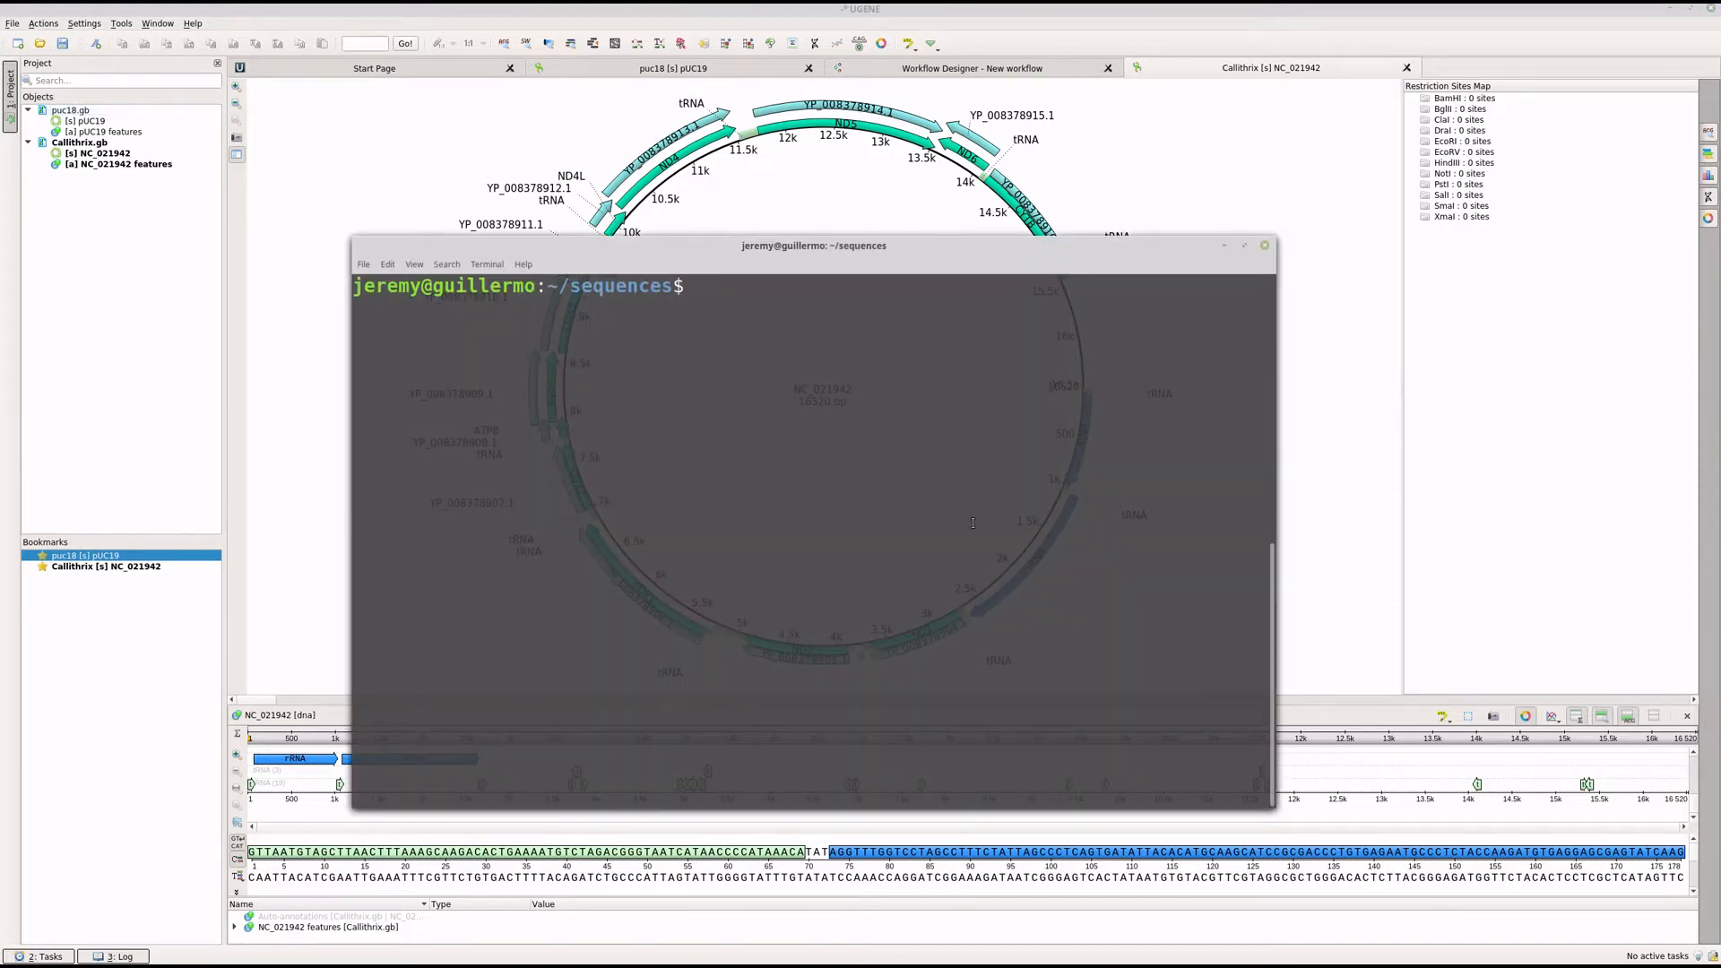
pyautogui.write('cd spes')
pyautogui.press('Return')
pyautogui.write('apes/')
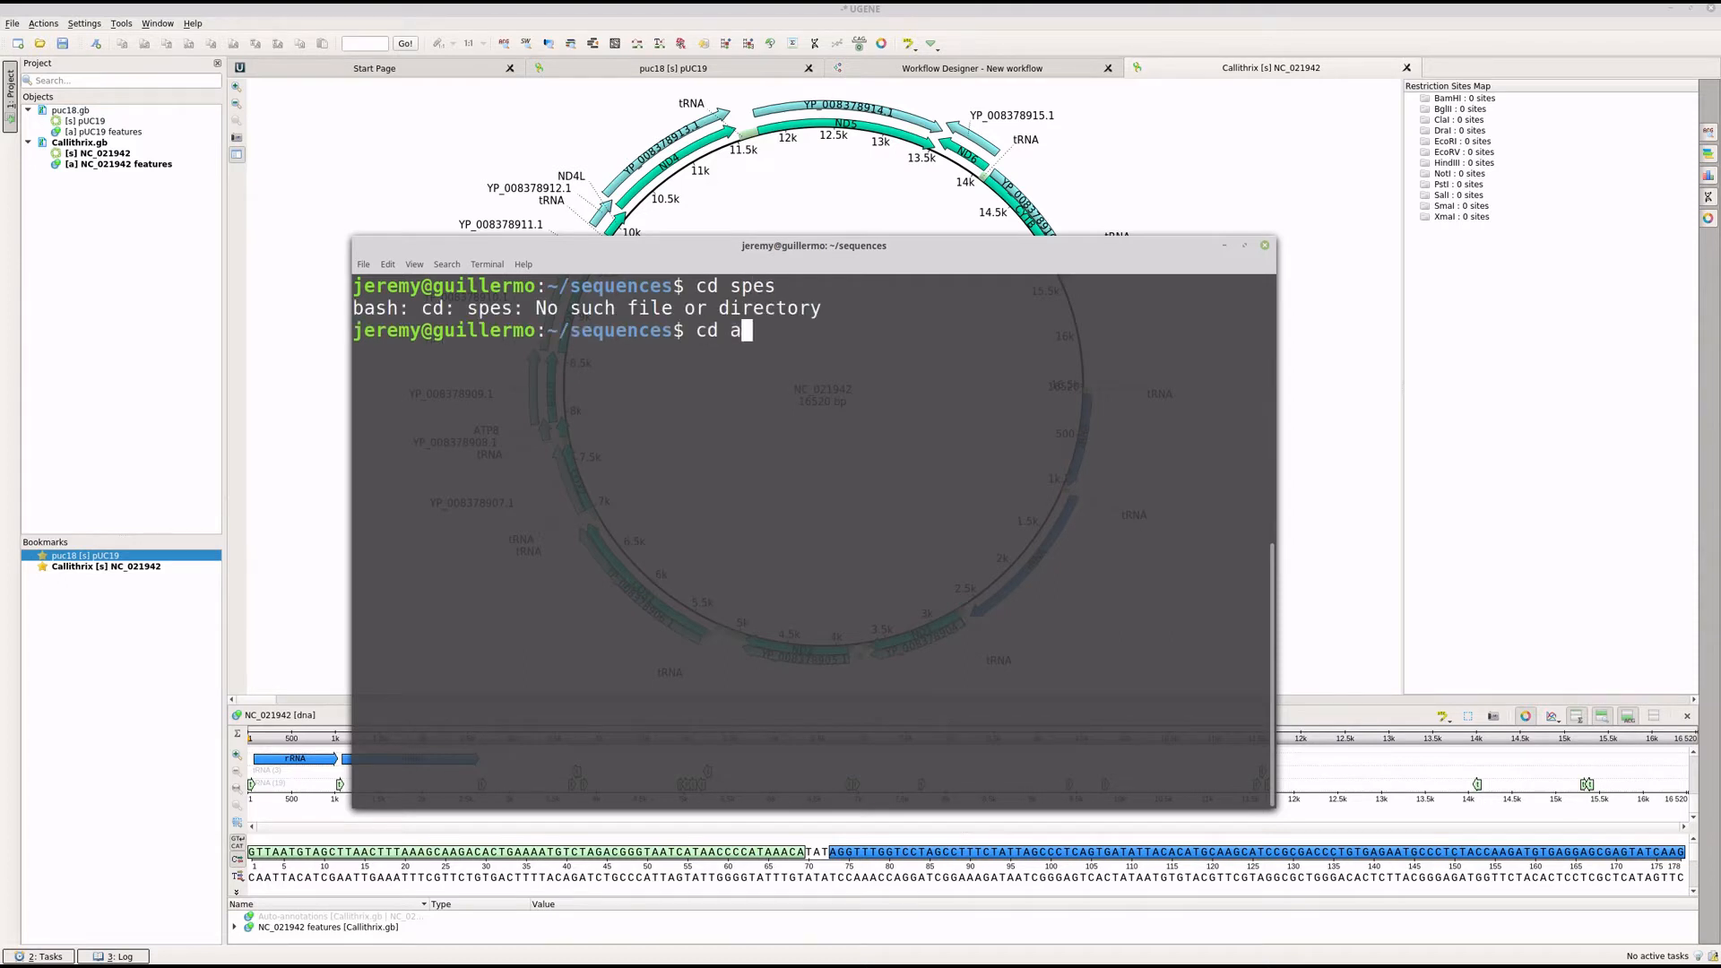
pyautogui.press('Return')
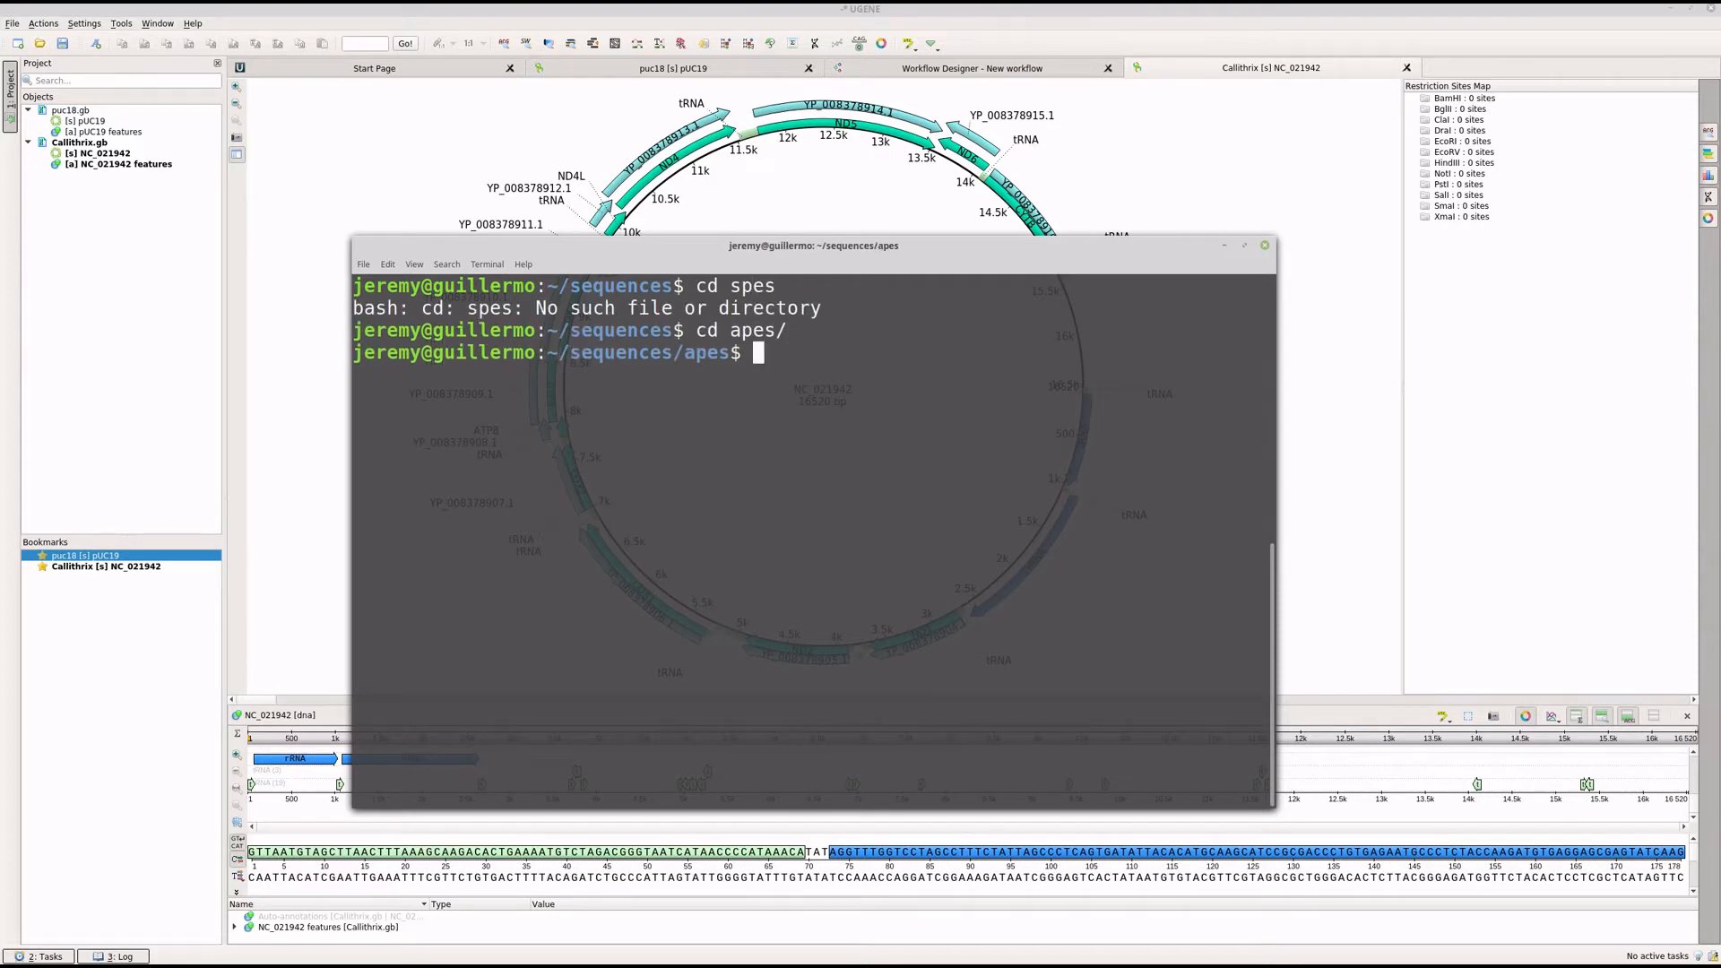
# Step: Examine the contents of Homo_sapiens_mtS1.gb in the terminal with less and quit the viewer
pyautogui.write('less ho')
pyautogui.press('BackSpace')
pyautogui.press('BackSpace')
pyautogui.write('Ho')
pyautogui.press('Tab')
pyautogui.press('Tab')
pyautogui.press('Tab')
pyautogui.write('m')
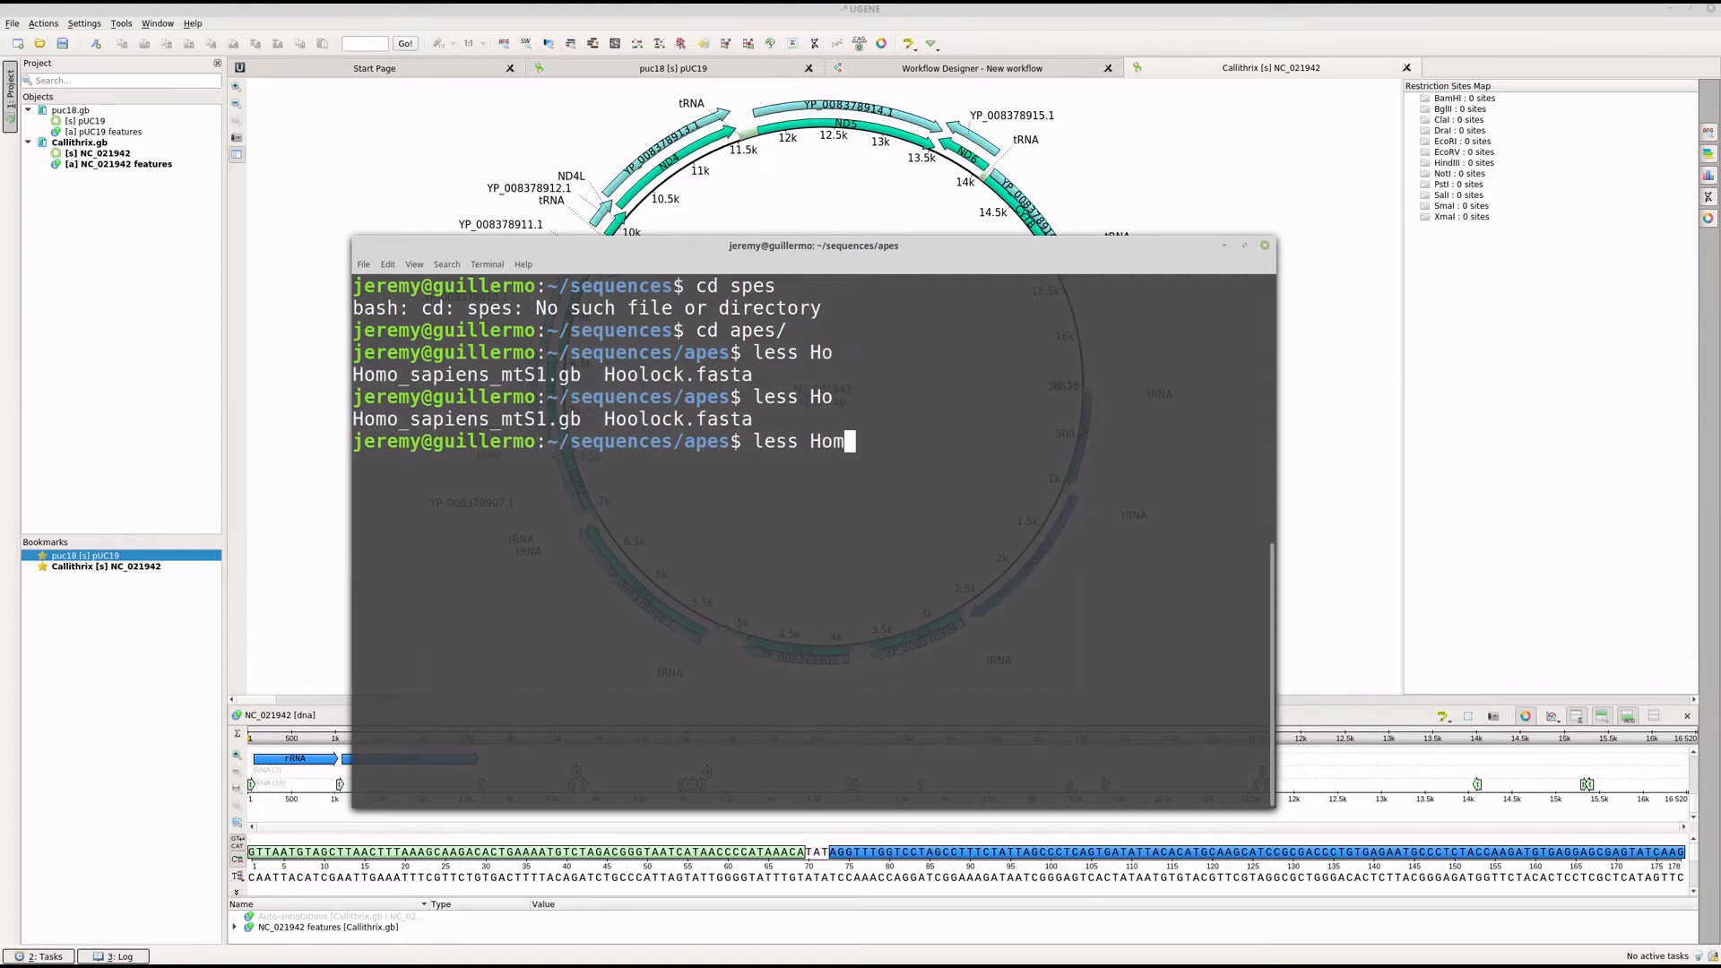
pyautogui.press('Tab')
pyautogui.press('Return')
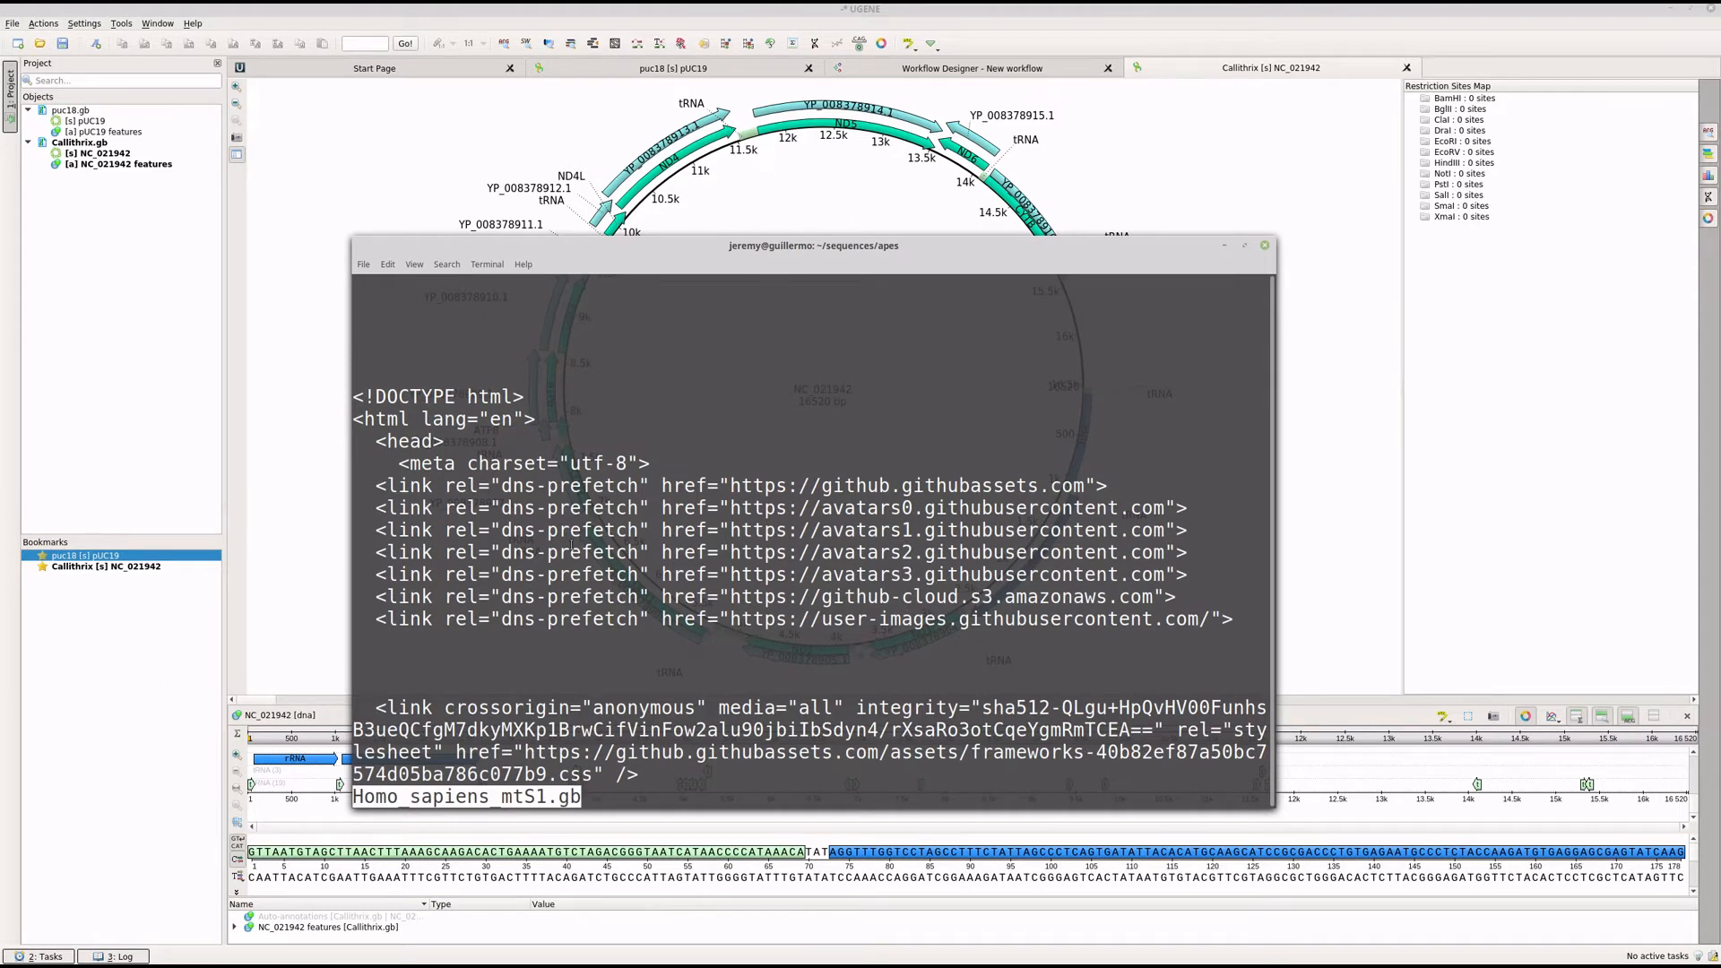
pyautogui.scroll(-5, 937, 628)
pyautogui.scroll(-10, 936, 627)
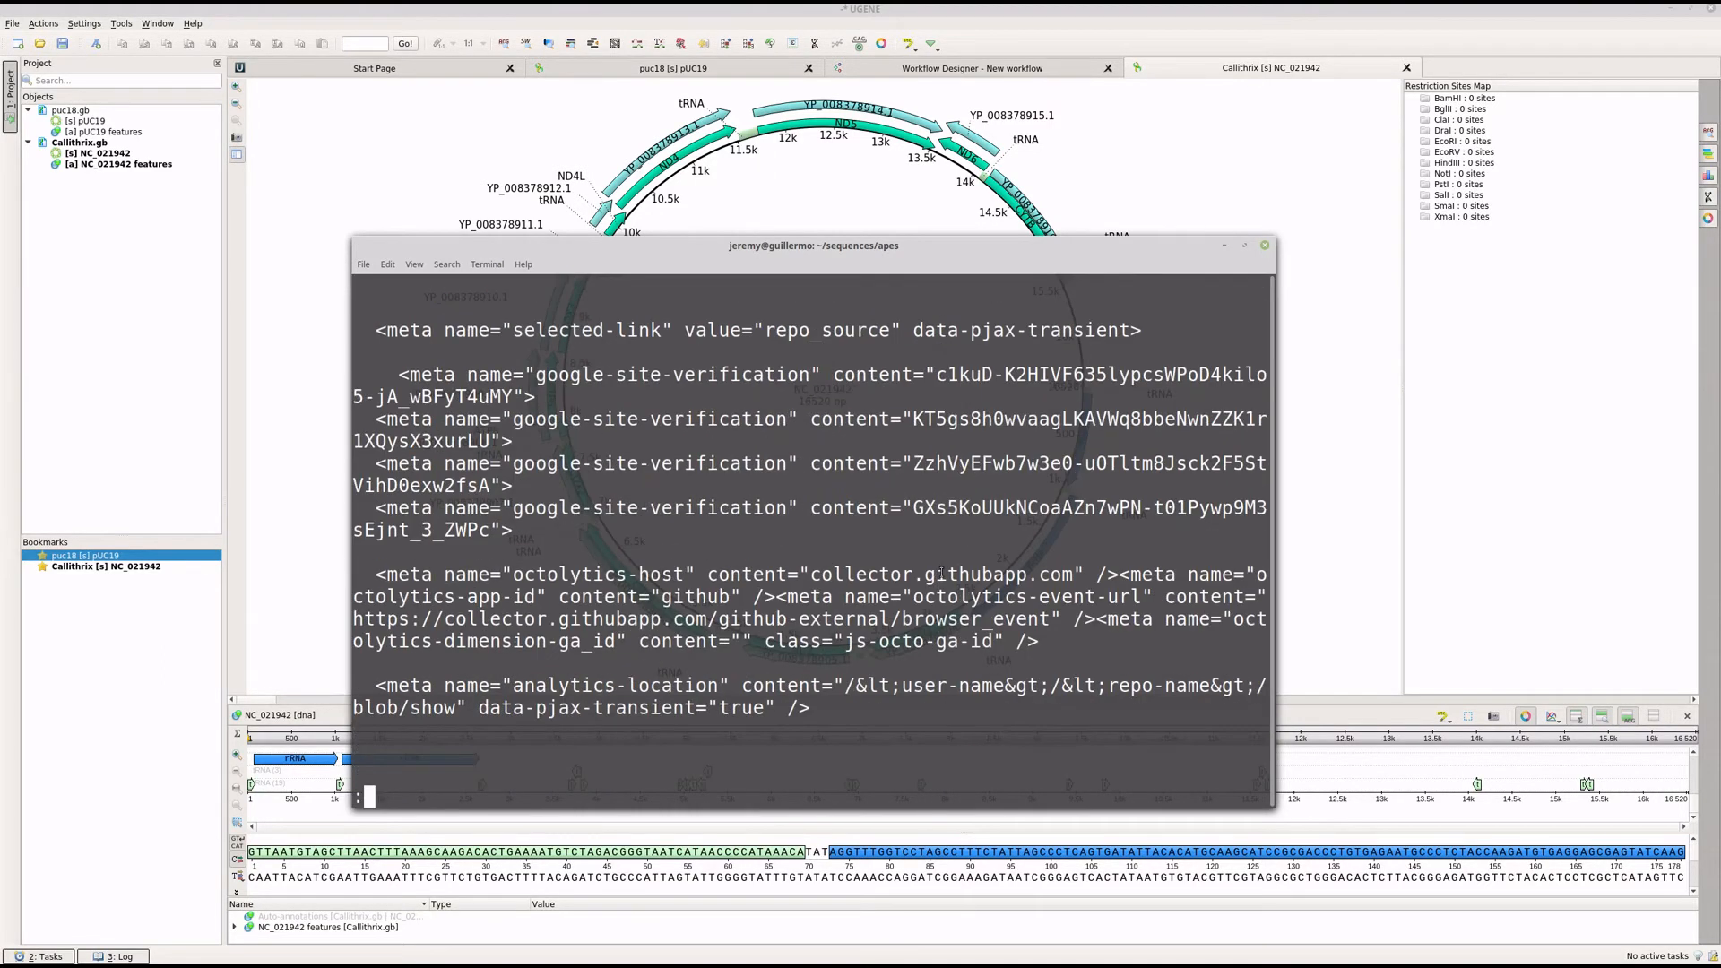
pyautogui.scroll(5, 954, 583)
pyautogui.scroll(8, 954, 583)
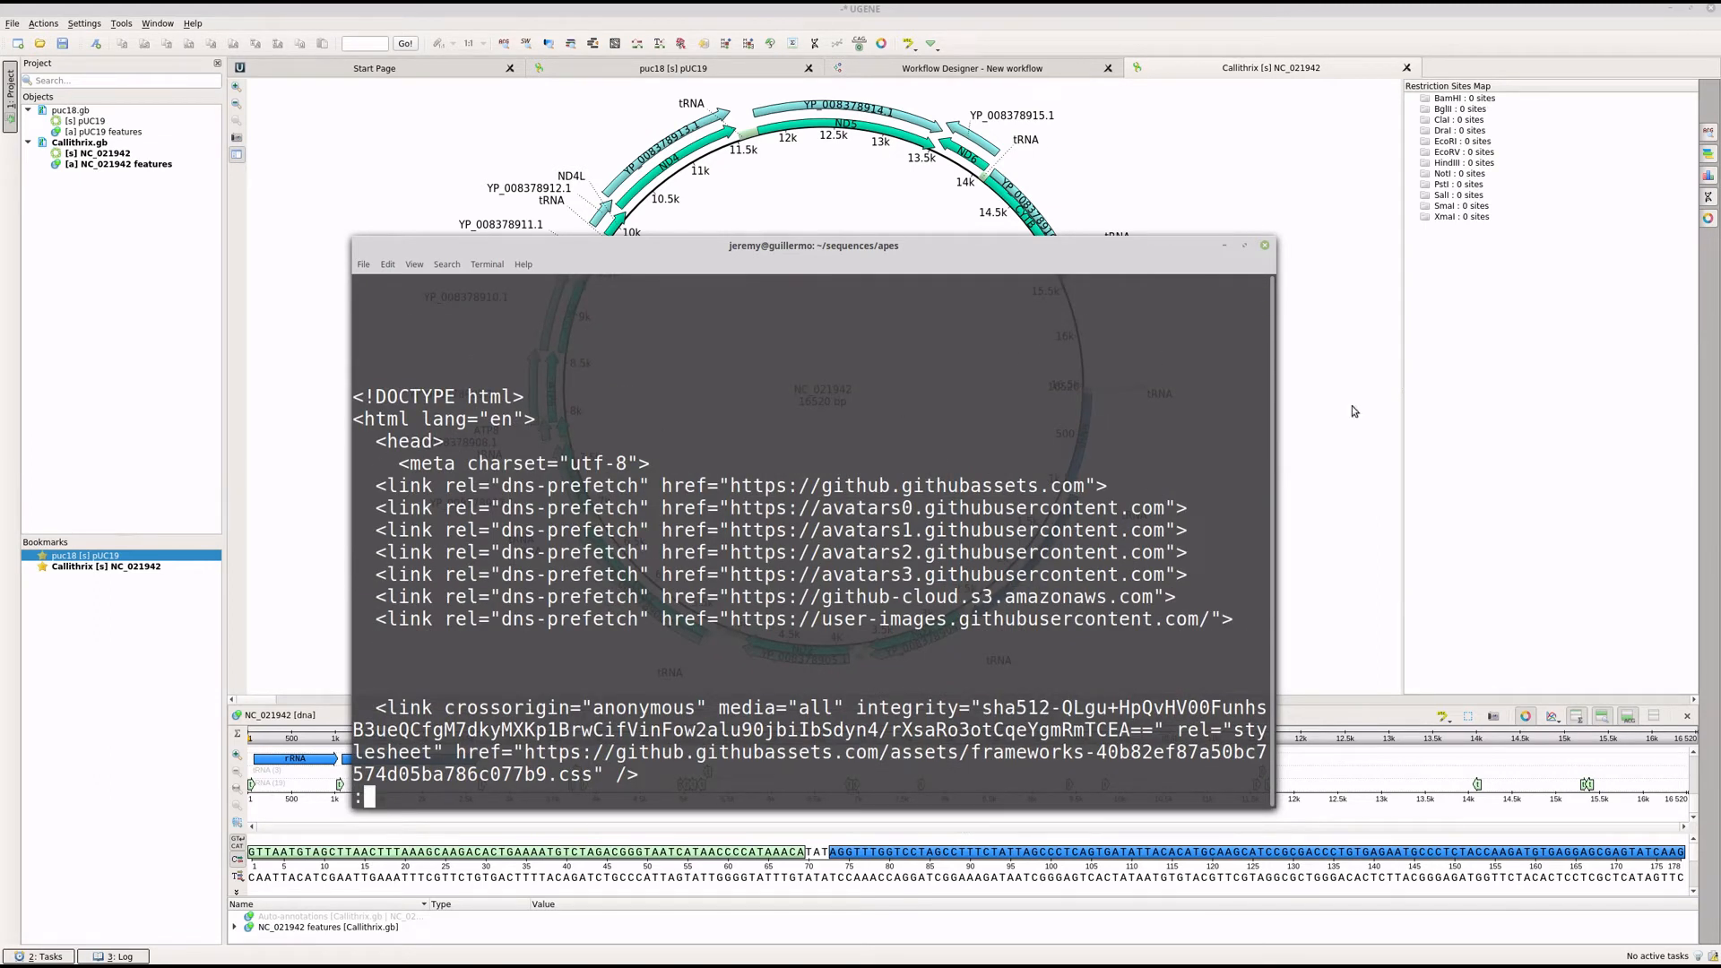
pyautogui.press('q')
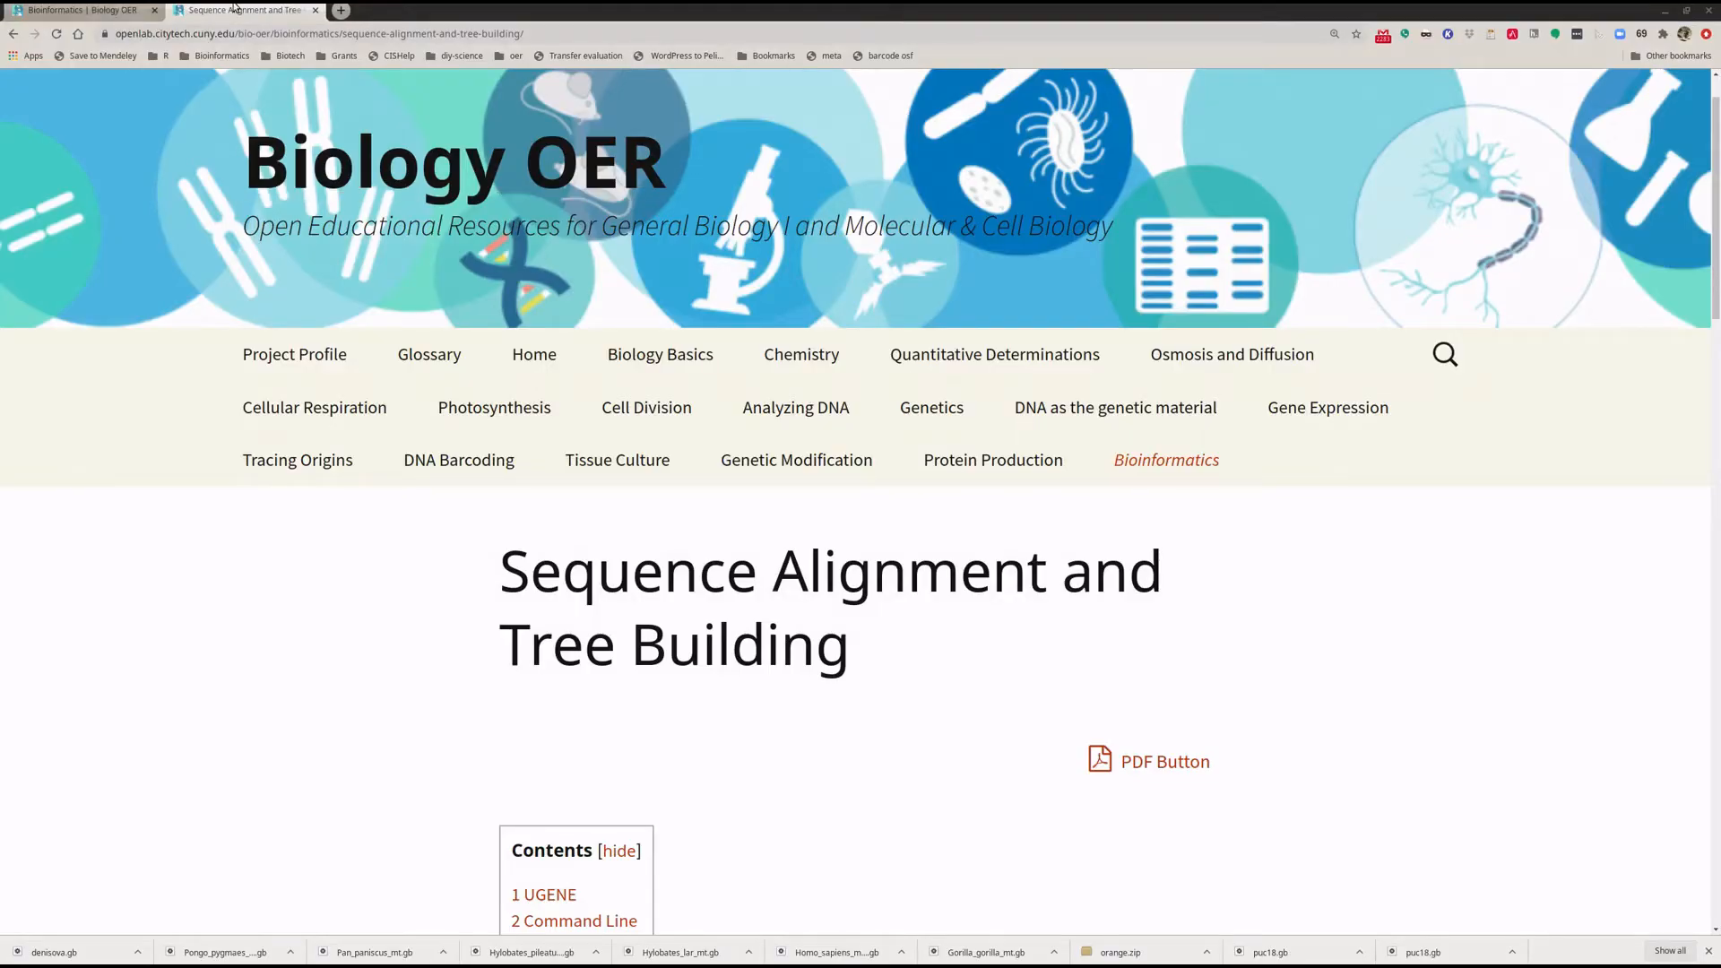
# Step: Open the bio-oer repository on GitHub in a new browser tab and go to its data folder
pyautogui.click(342, 10)
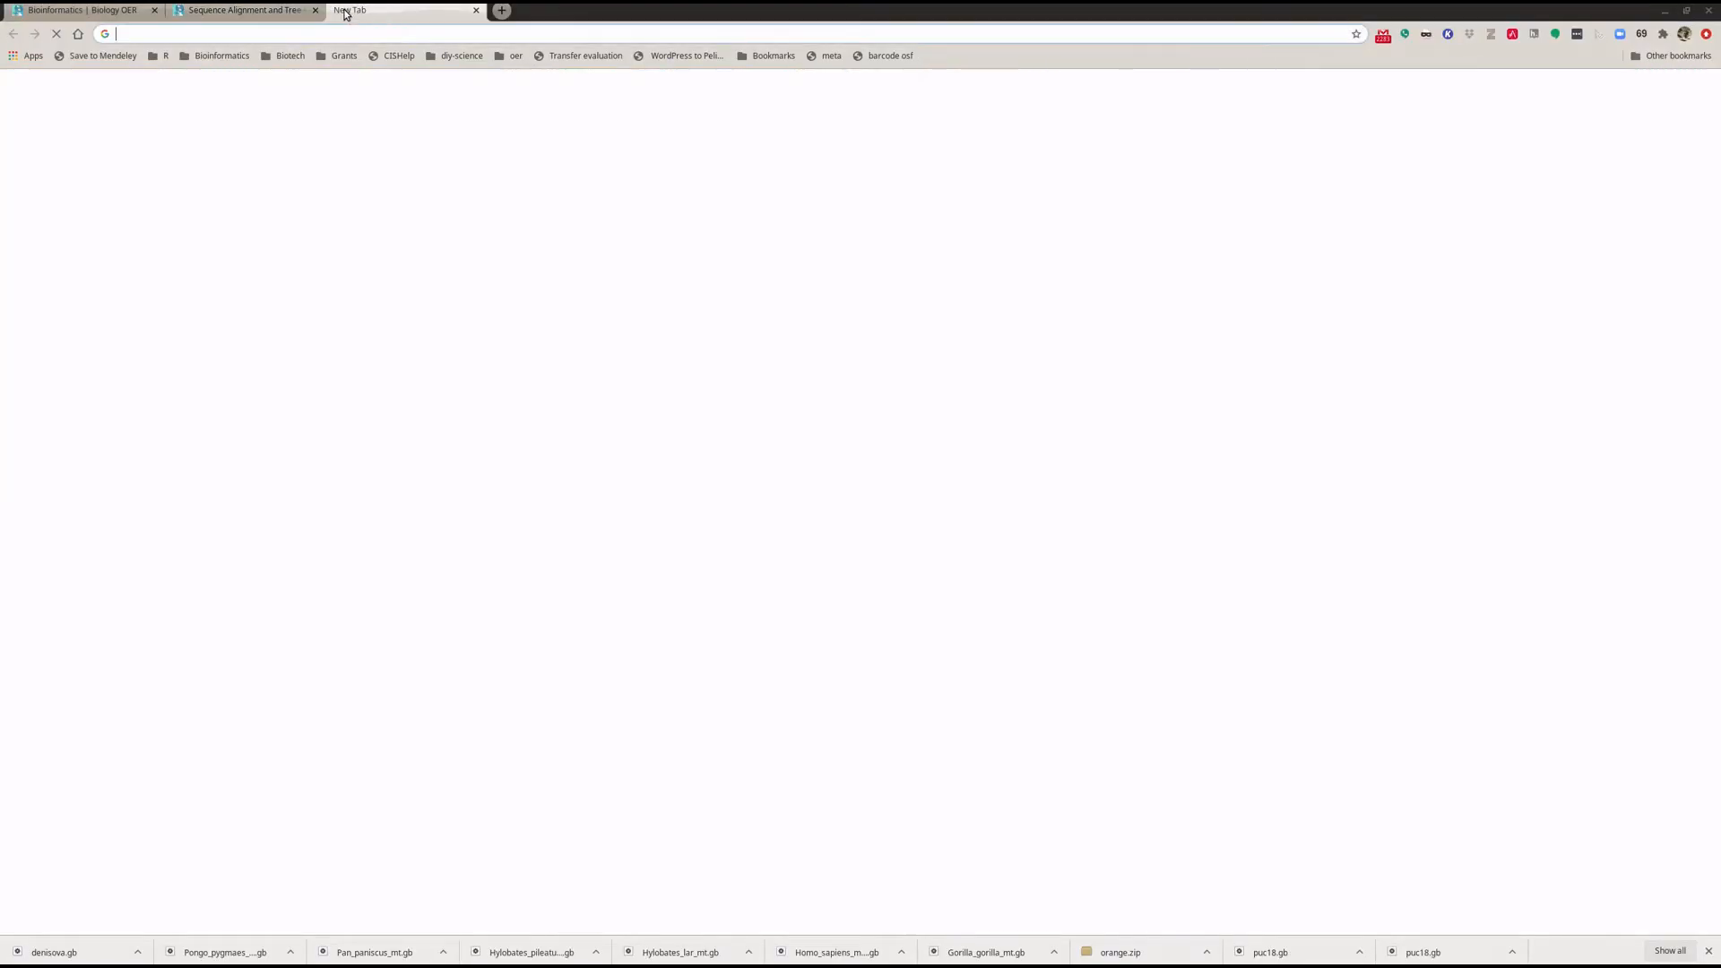
pyautogui.write('git')
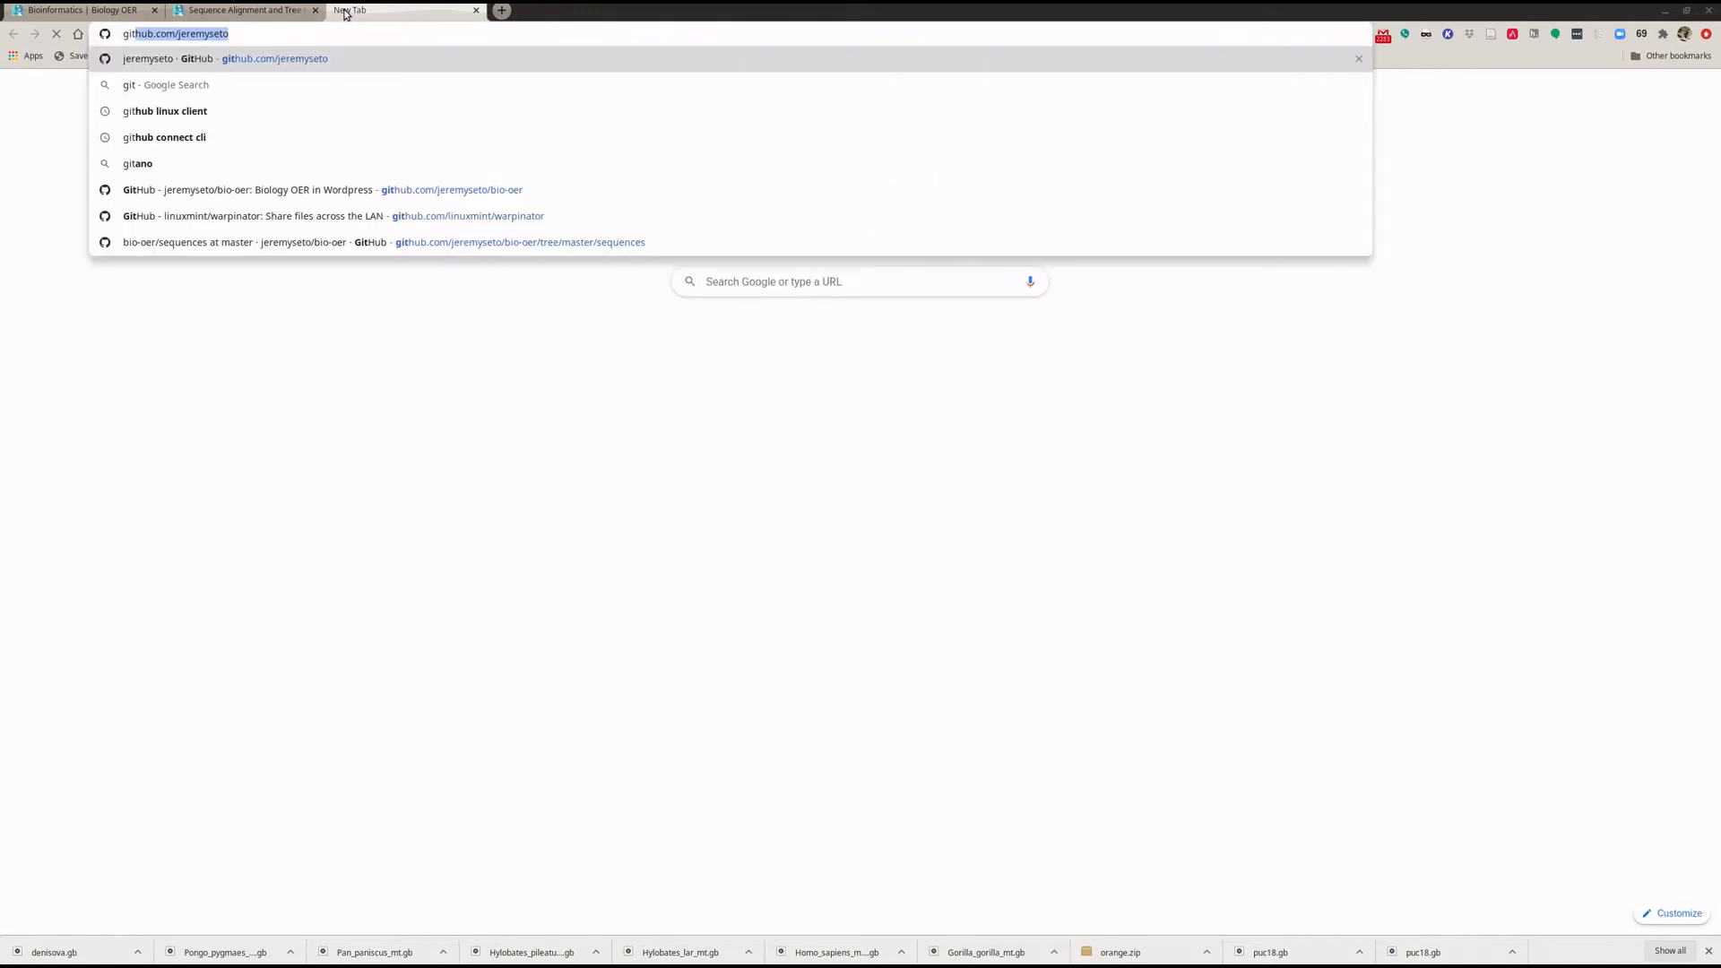
pyautogui.press('Down')
pyautogui.press('Down')
pyautogui.press('Down')
pyautogui.press('Down')
pyautogui.press('Down')
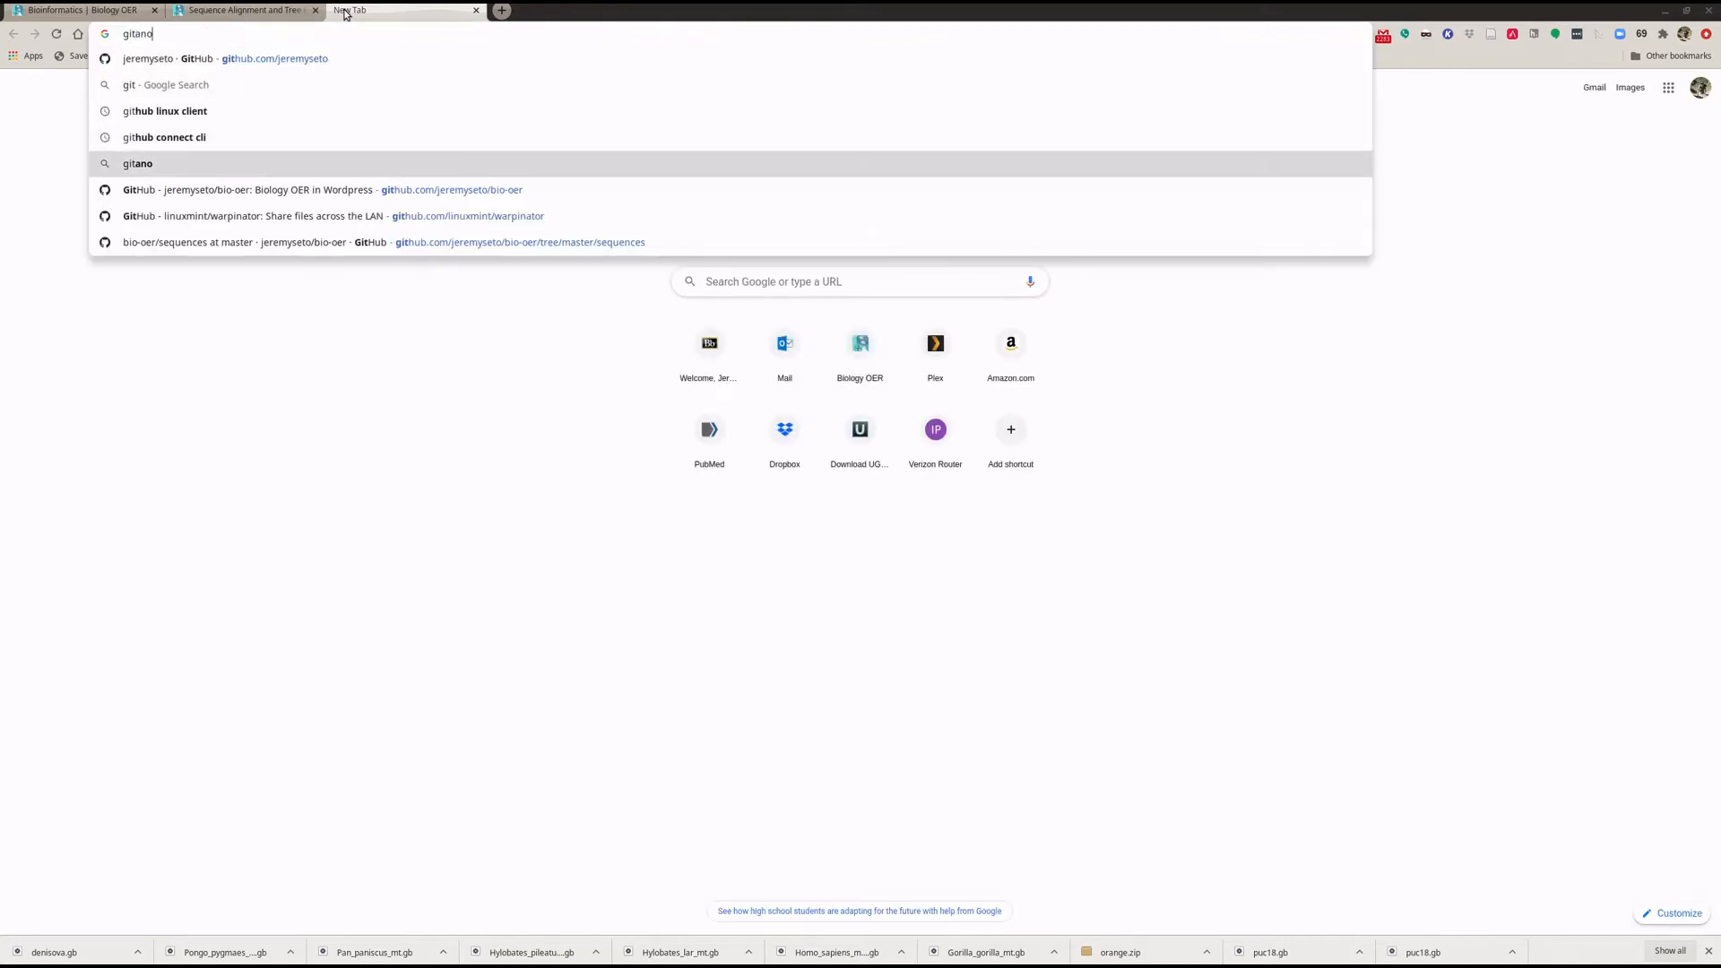
pyautogui.press('Return')
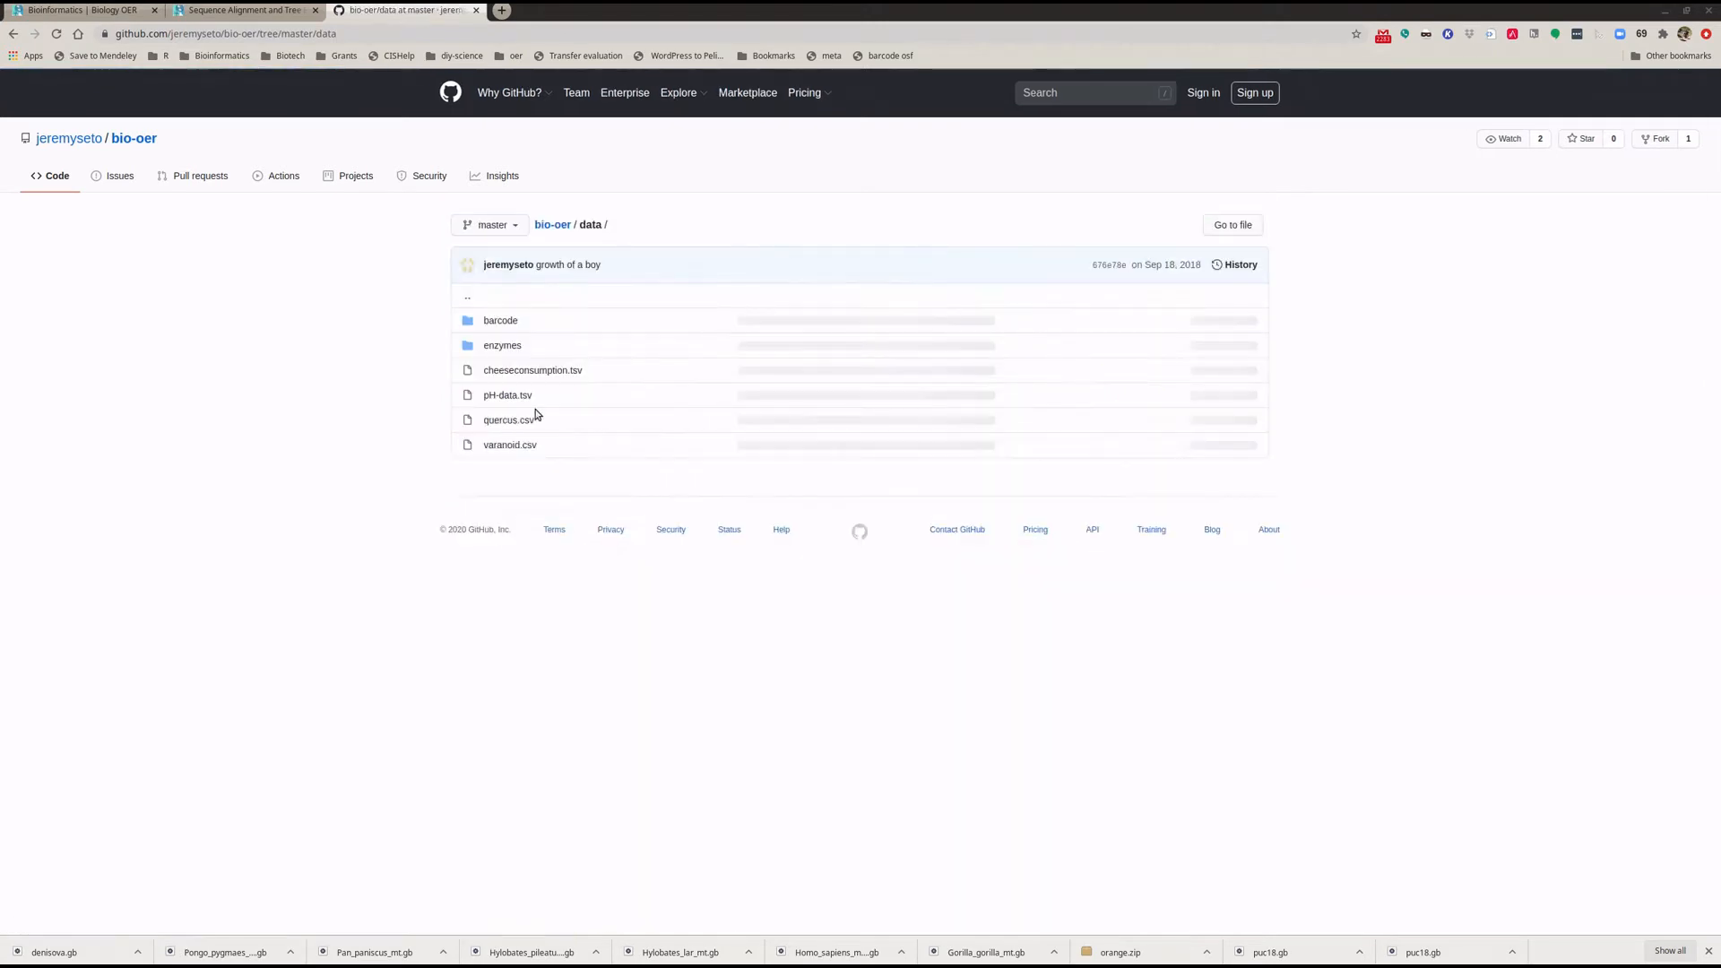
# Step: Look through the barcode alignment folder and return to the repository root to open the sequences folder
pyautogui.click(501, 320)
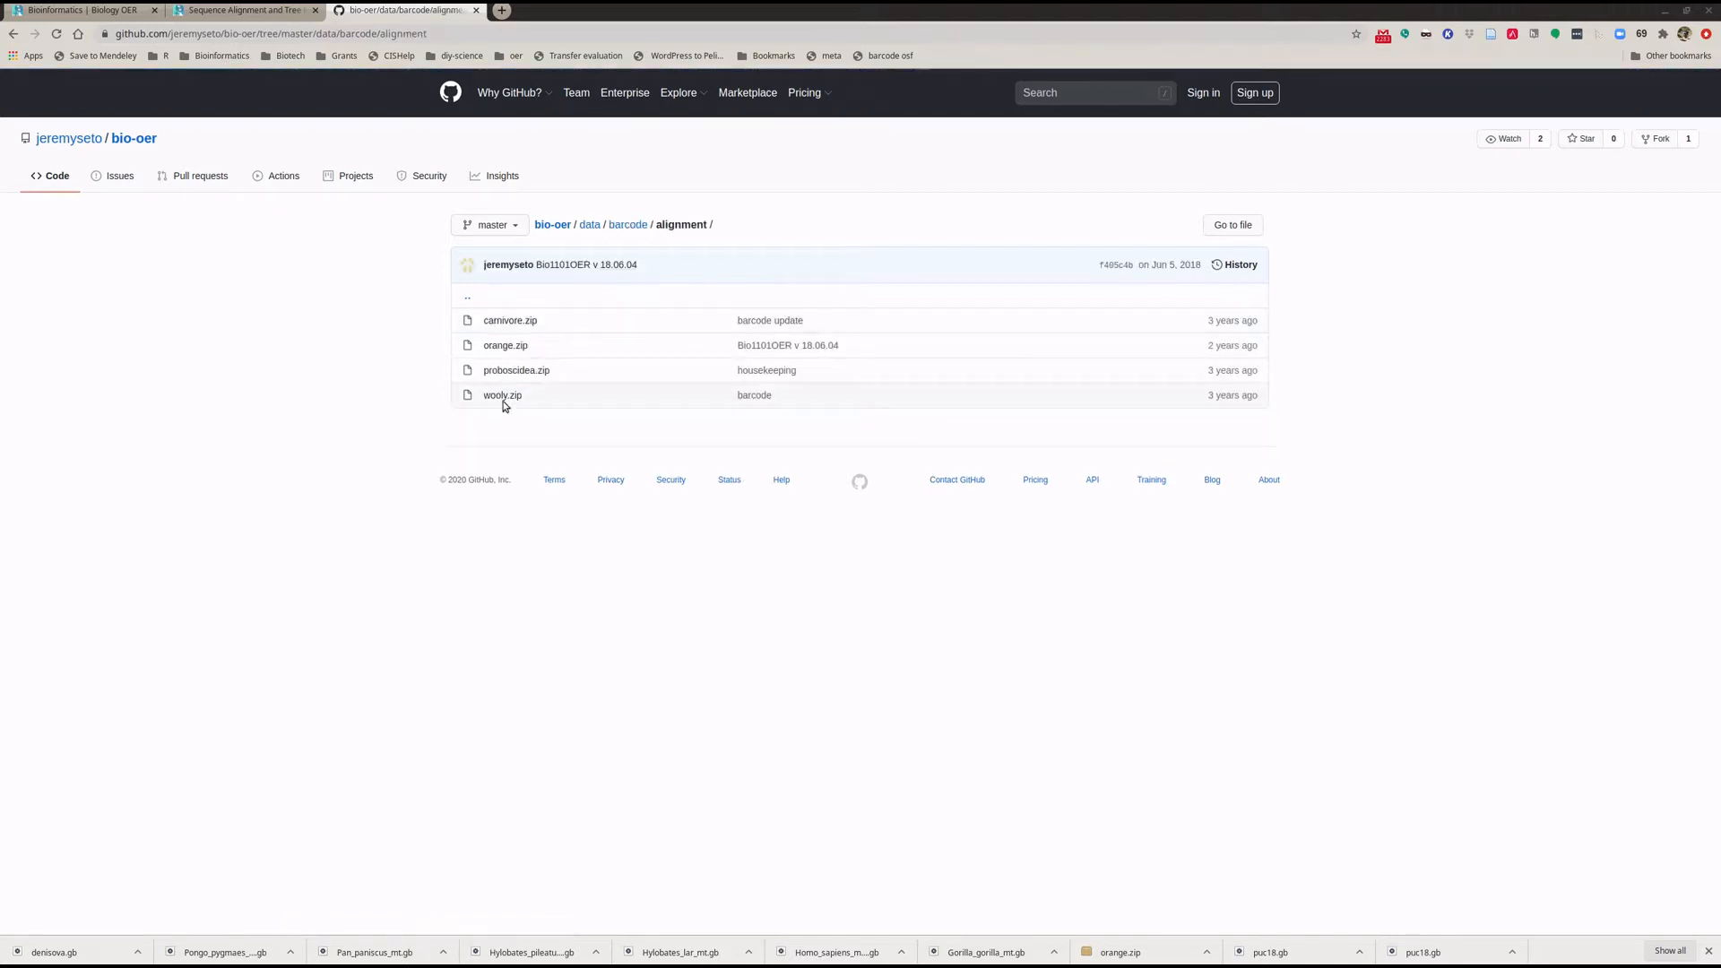
pyautogui.click(629, 225)
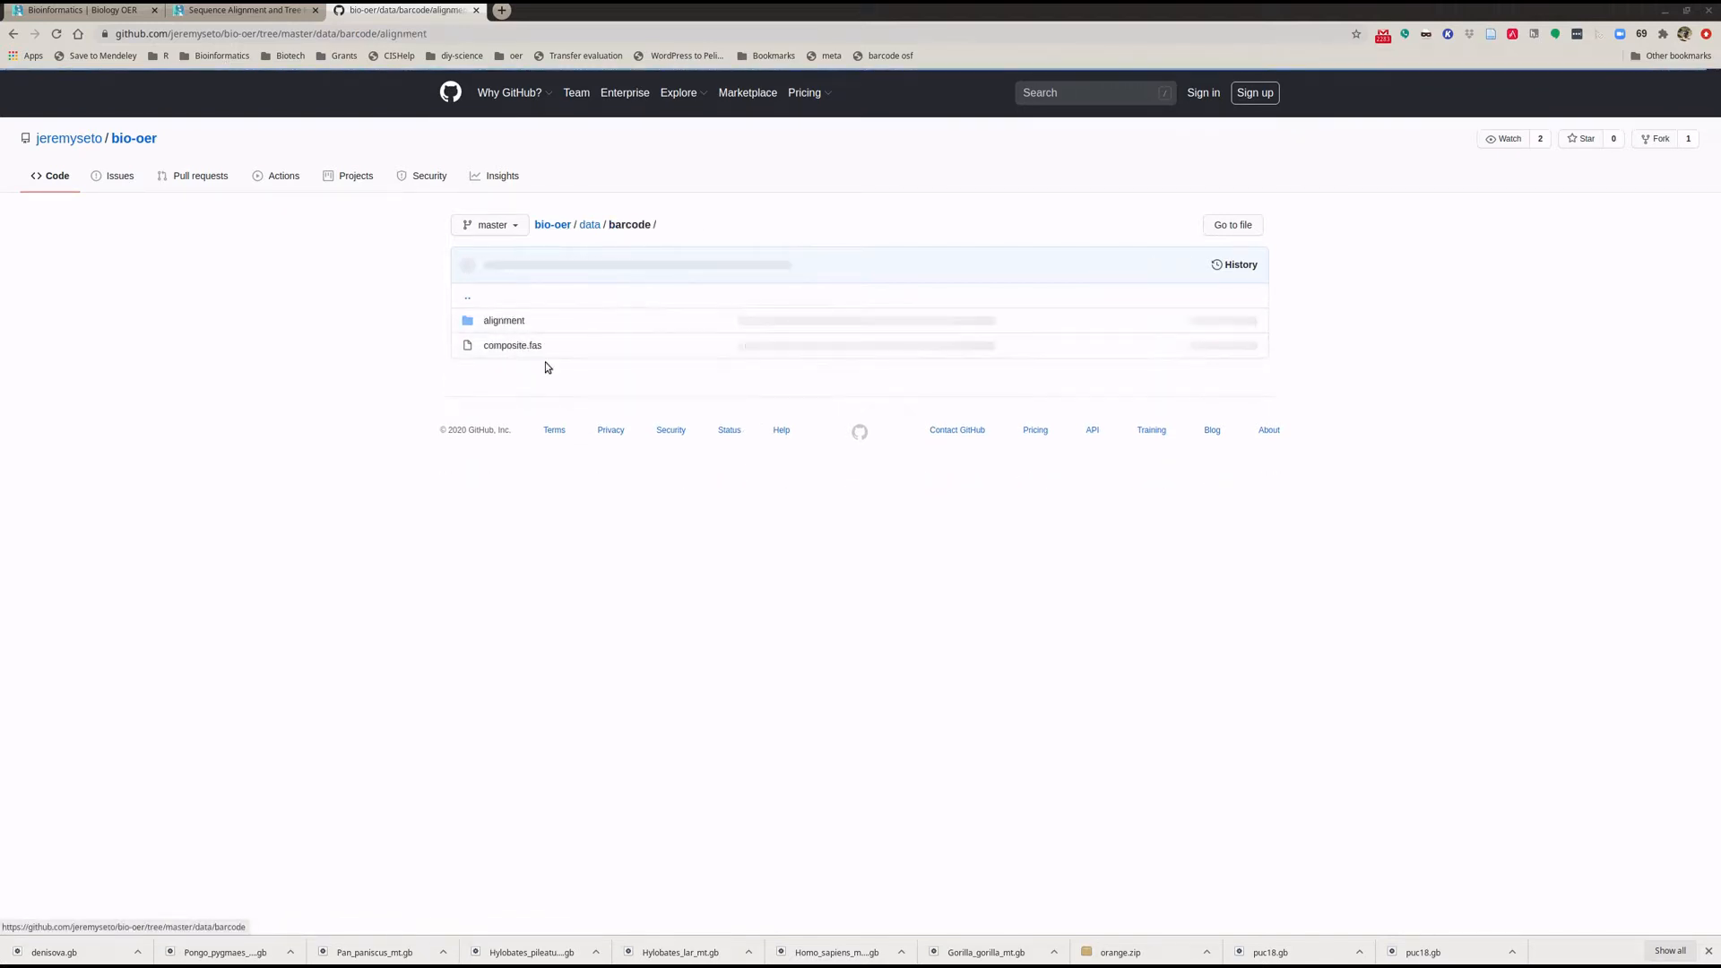
pyautogui.click(590, 227)
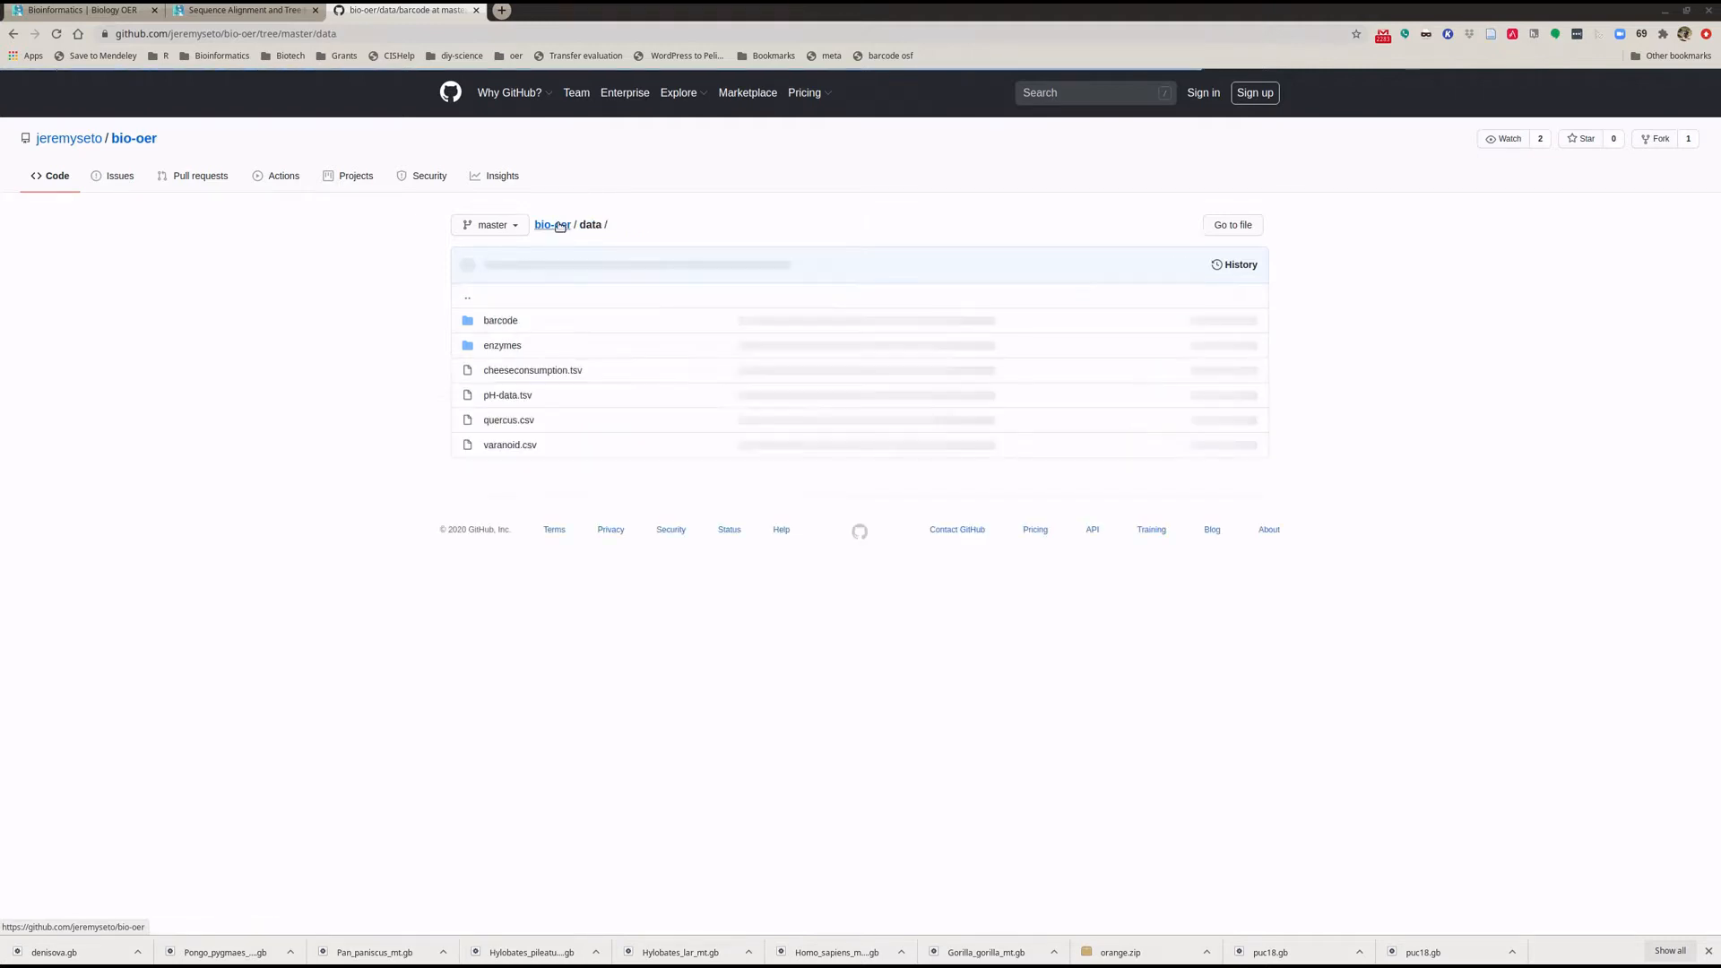
pyautogui.click(560, 226)
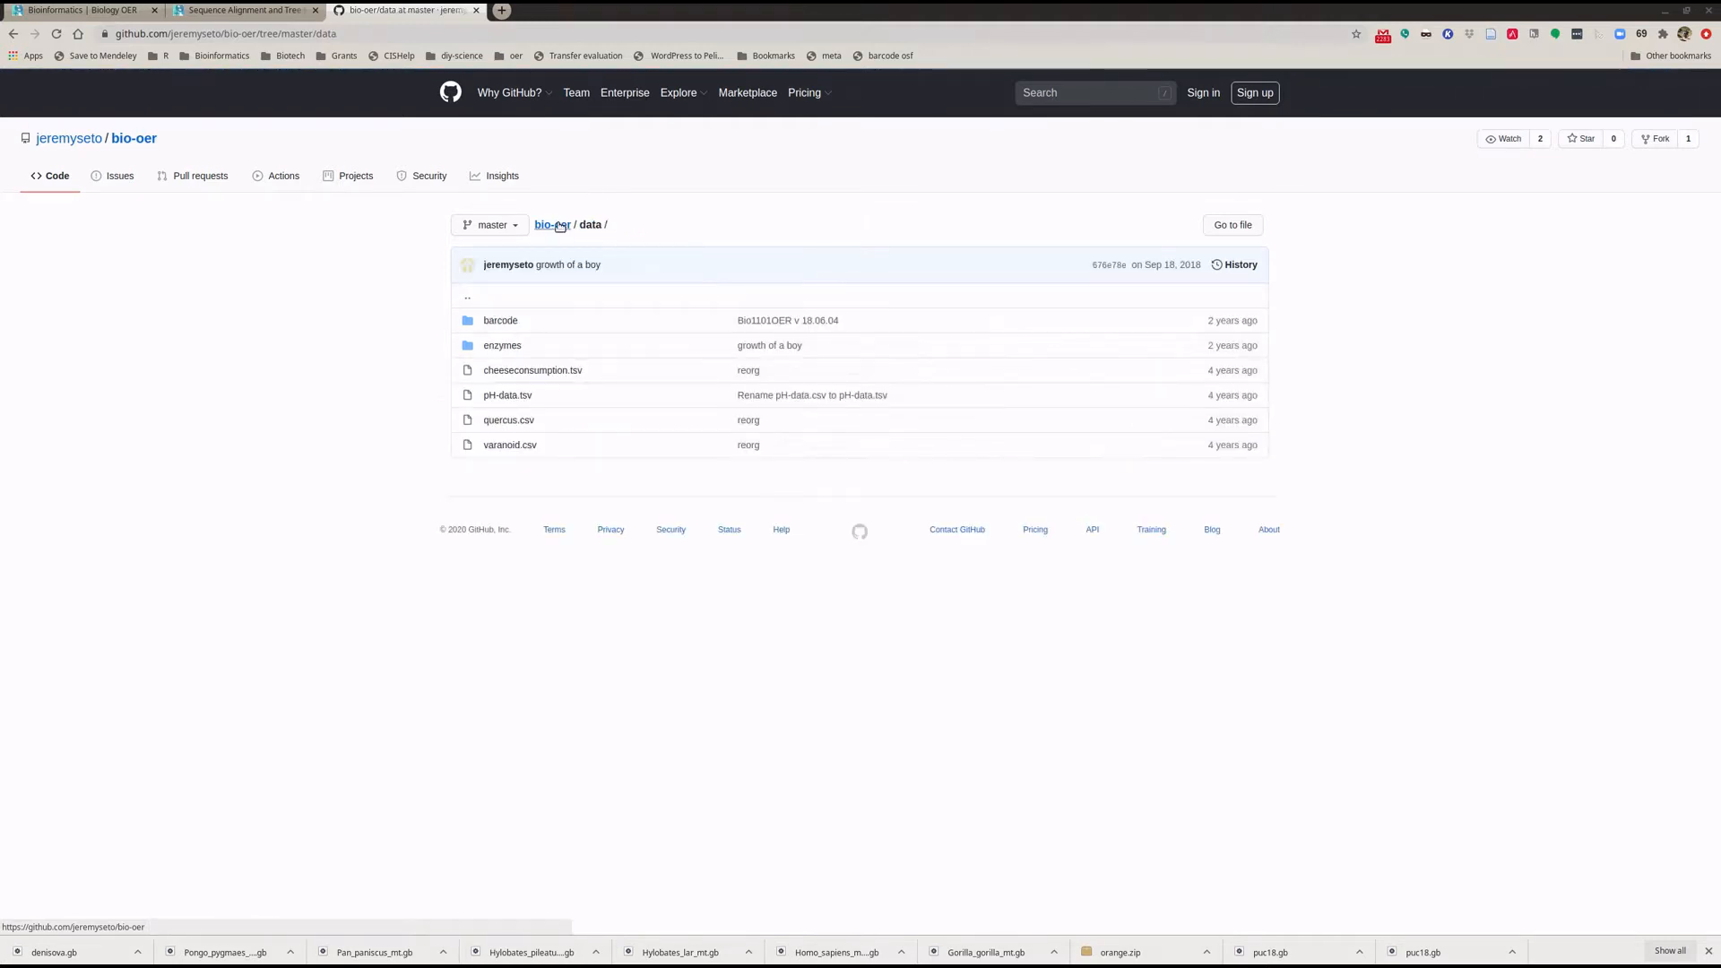
pyautogui.click(500, 553)
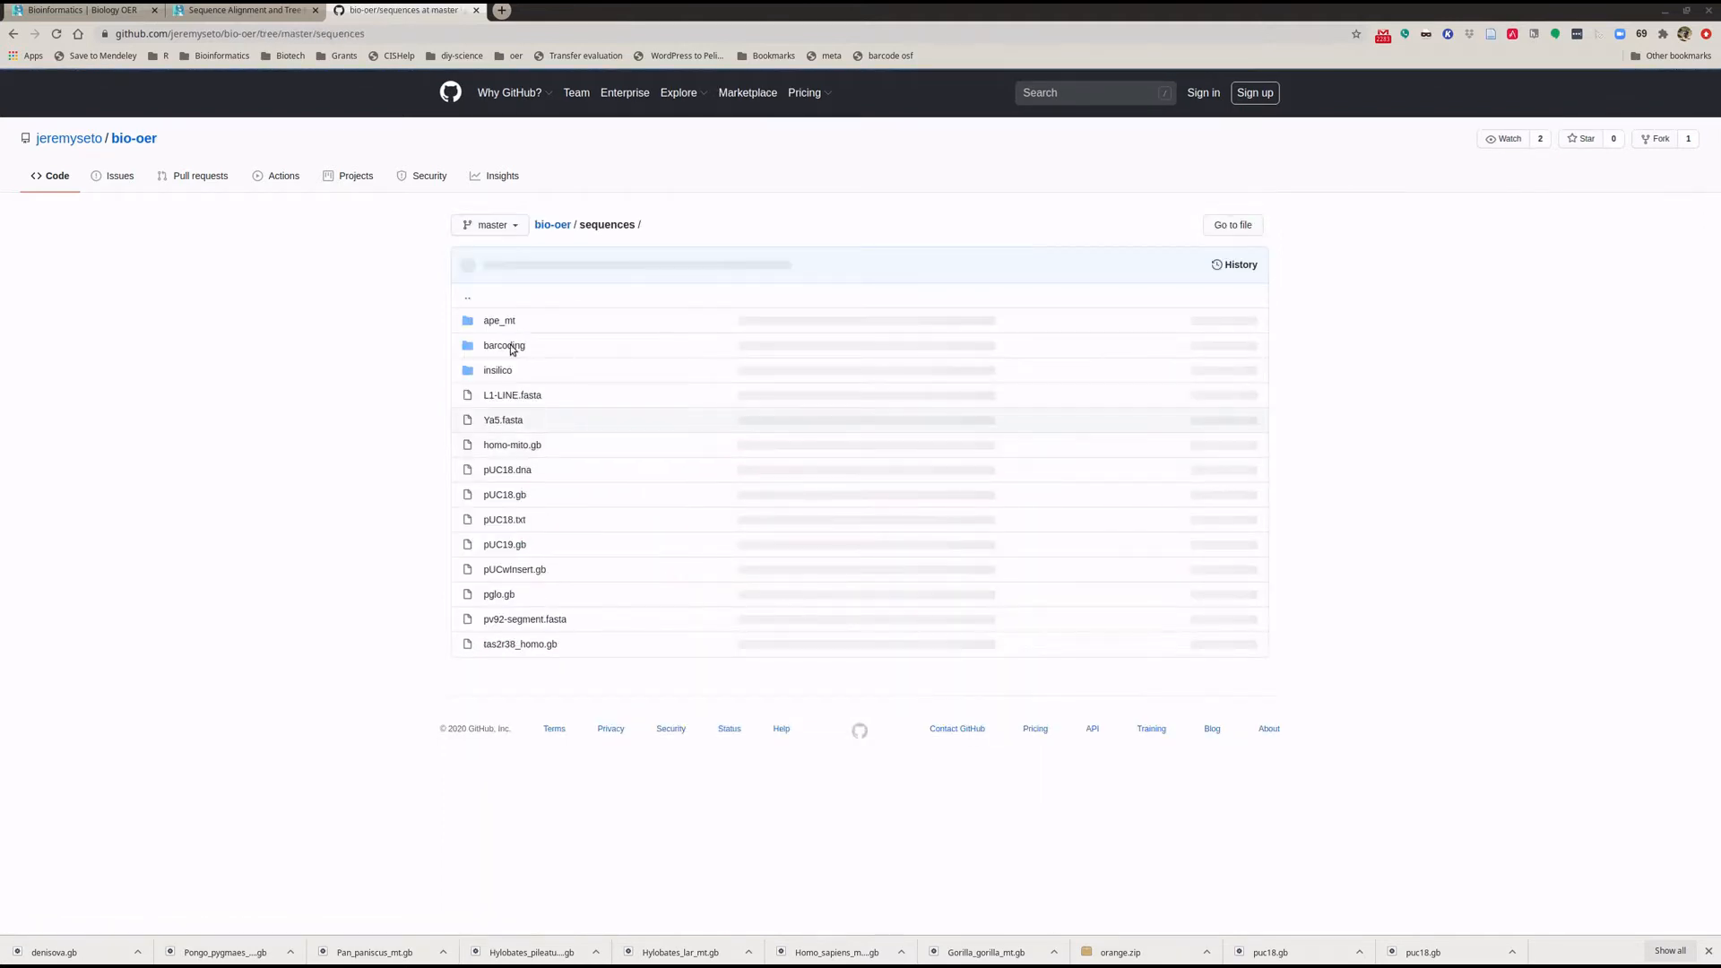
# Step: Check the barcoding folder, return to the sequences folder and open its ape_mt folder
pyautogui.click(508, 349)
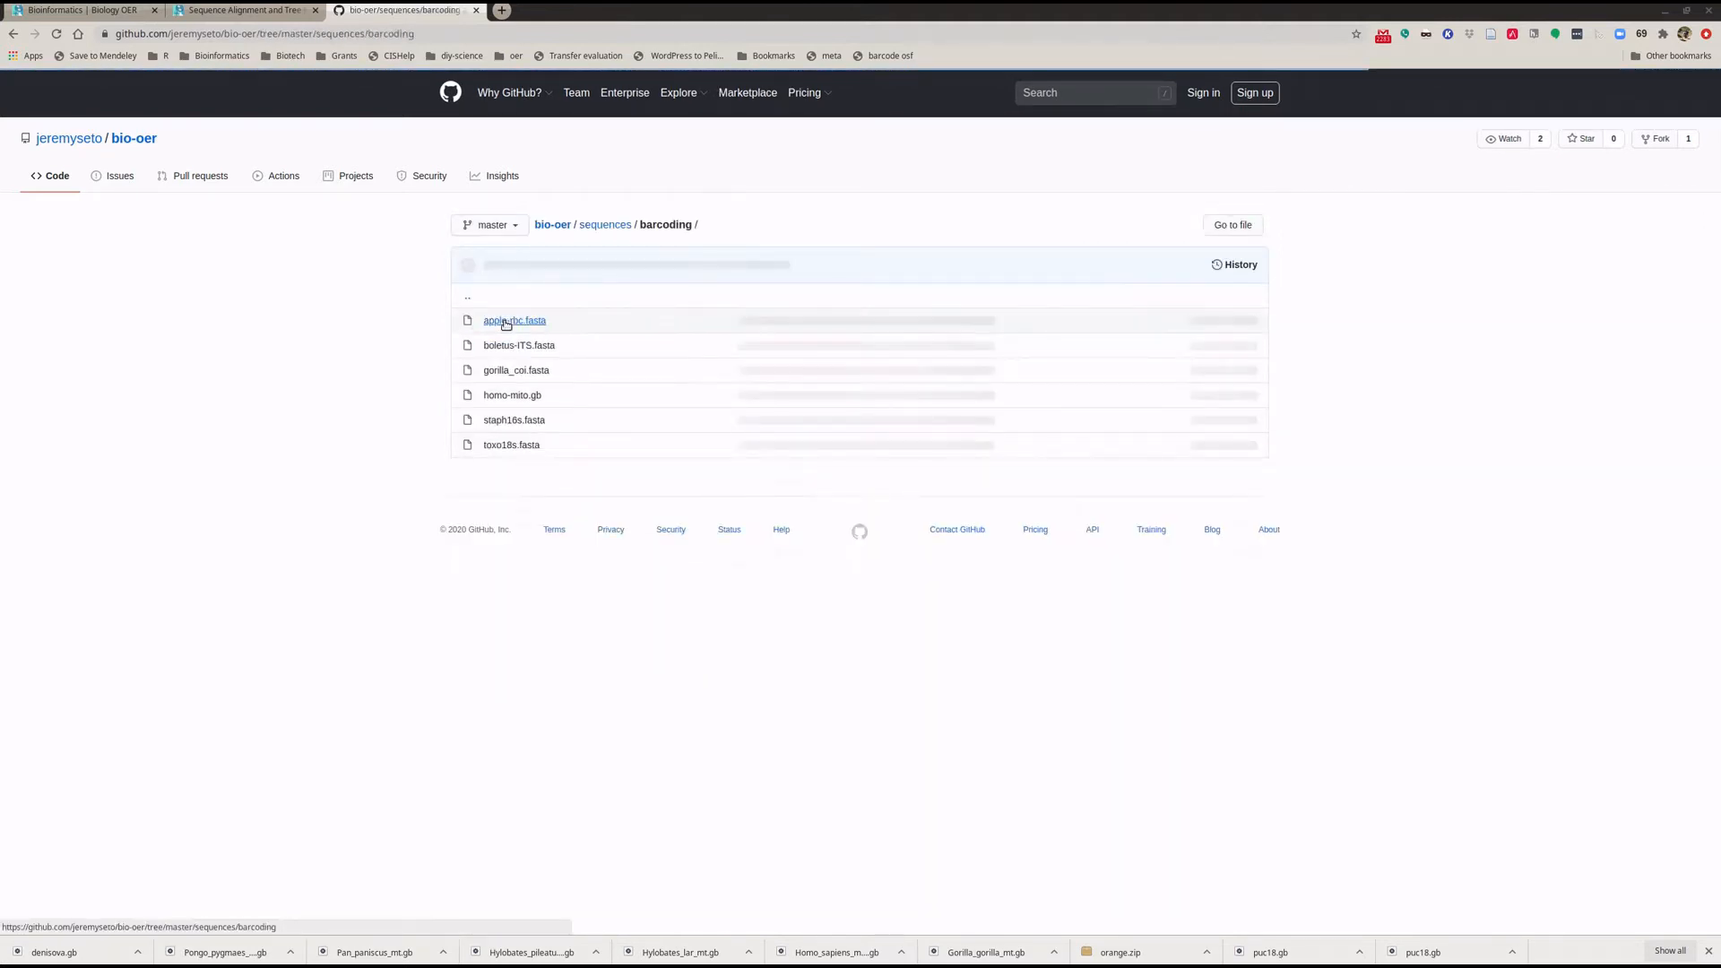
pyautogui.click(606, 225)
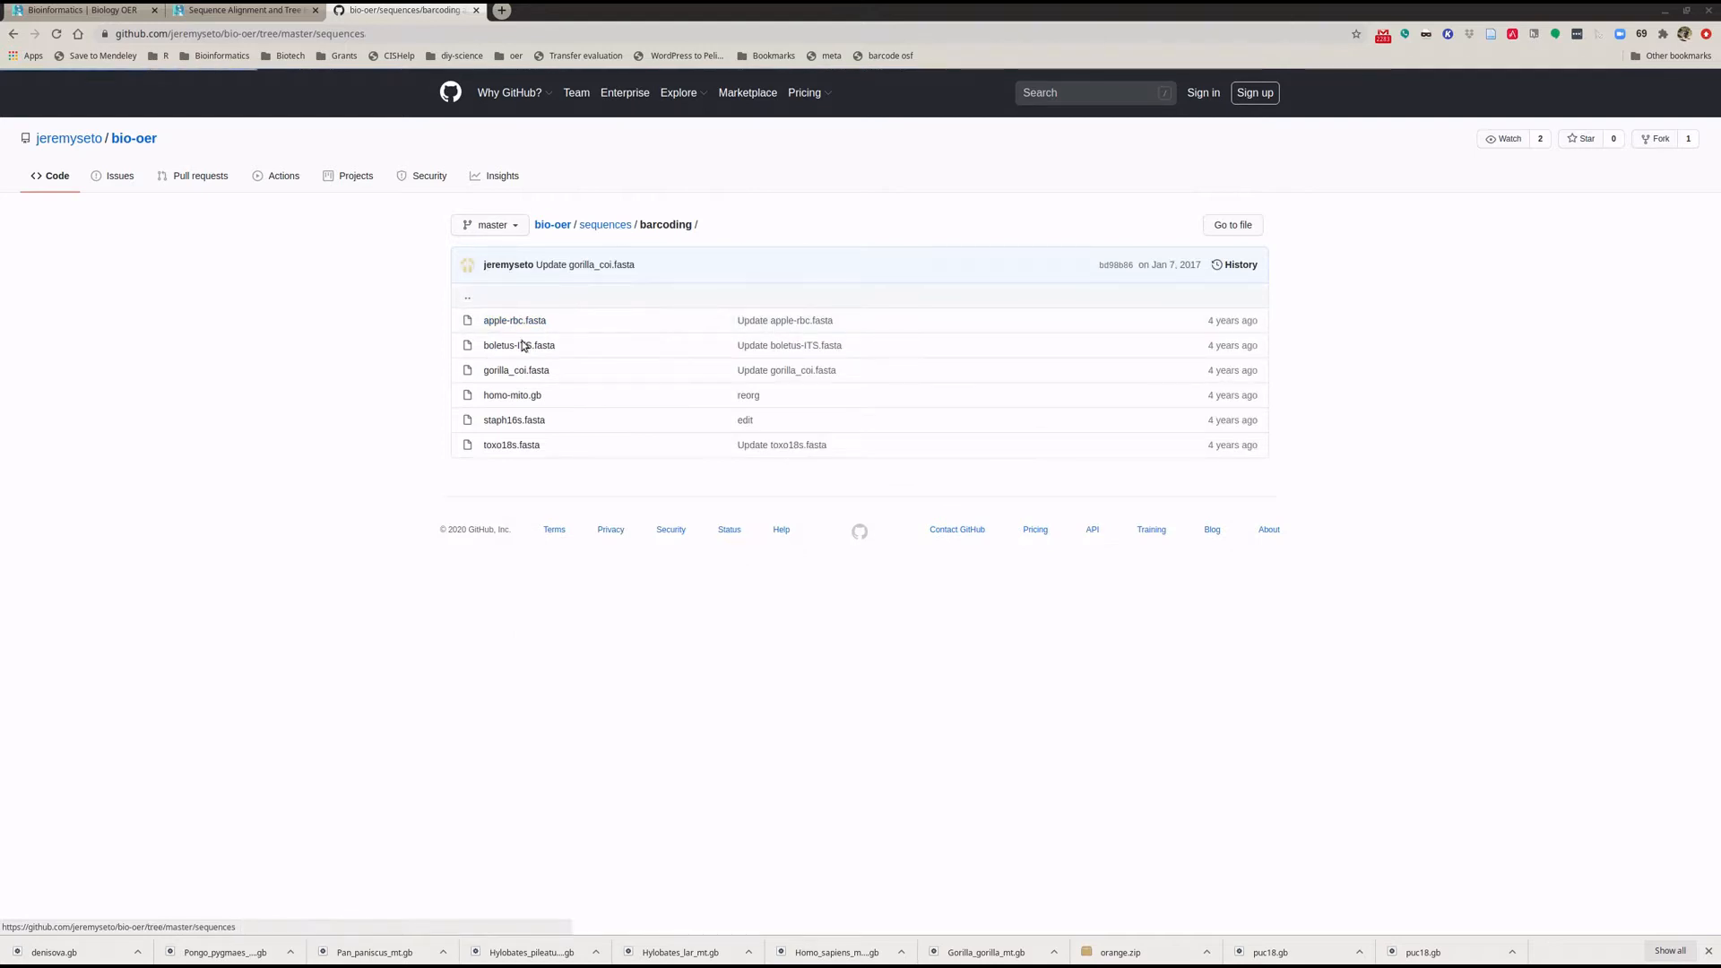
pyautogui.click(499, 321)
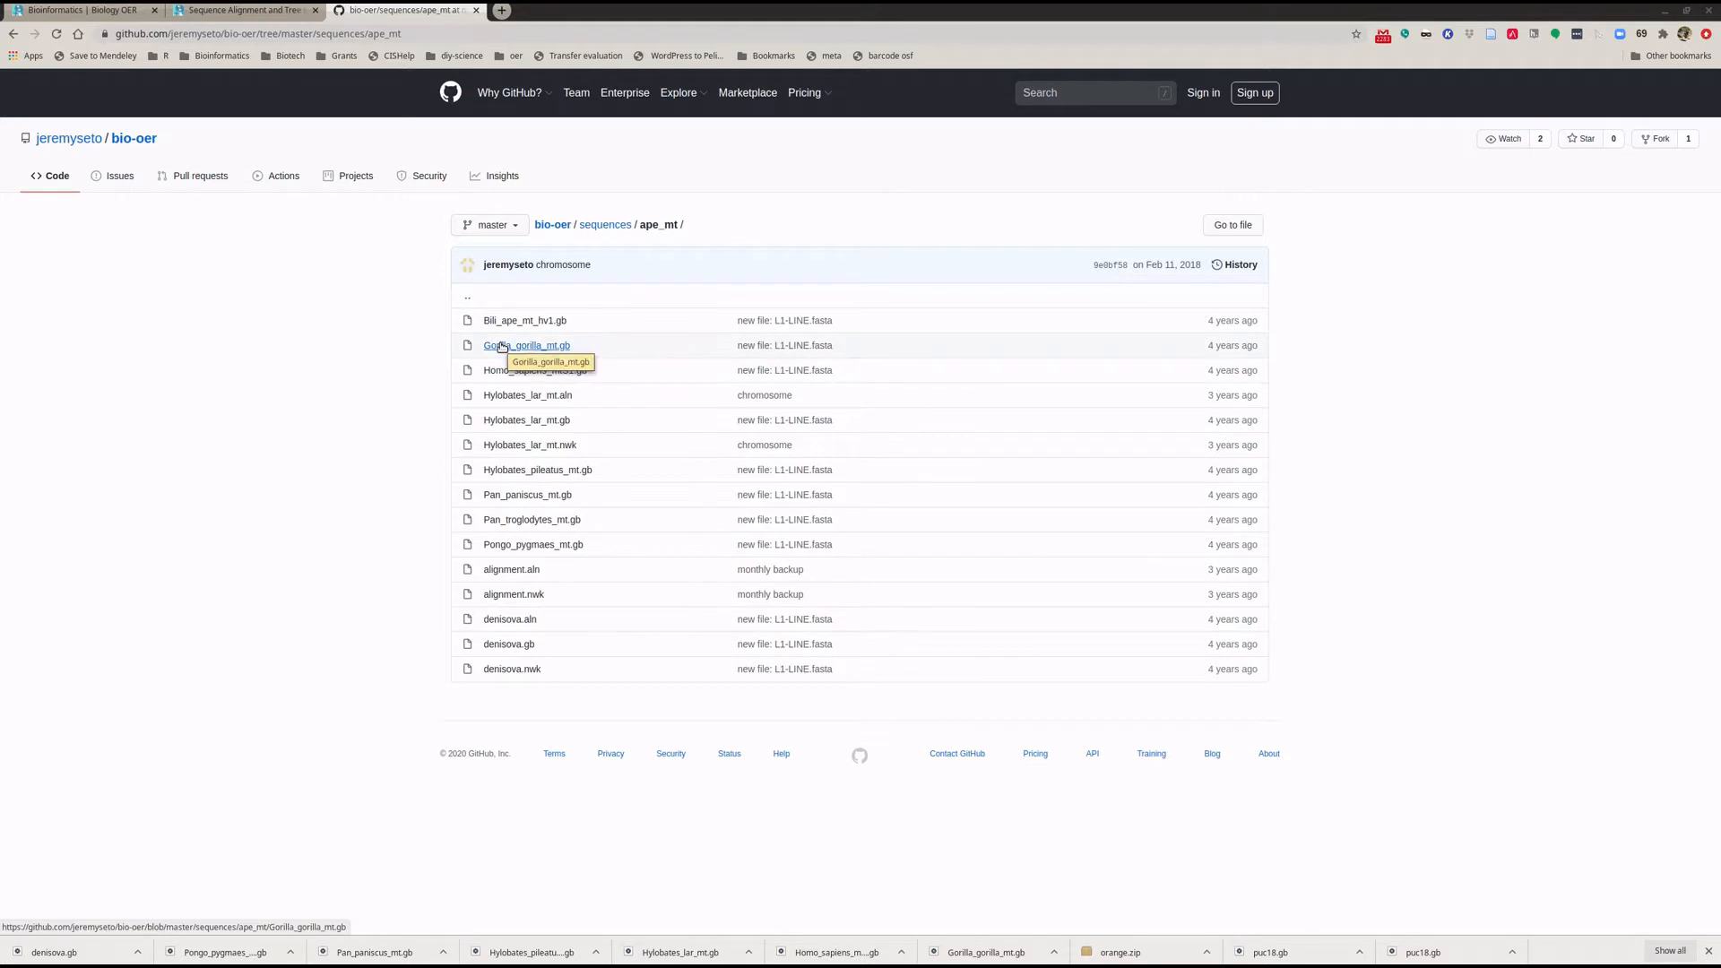
# Step: Open the Gorilla, Homo sapiens, both Hylobates, both Pan and Pongo .gb files from ape_mt in separate background tabs
pyautogui.middleClick(502, 347)
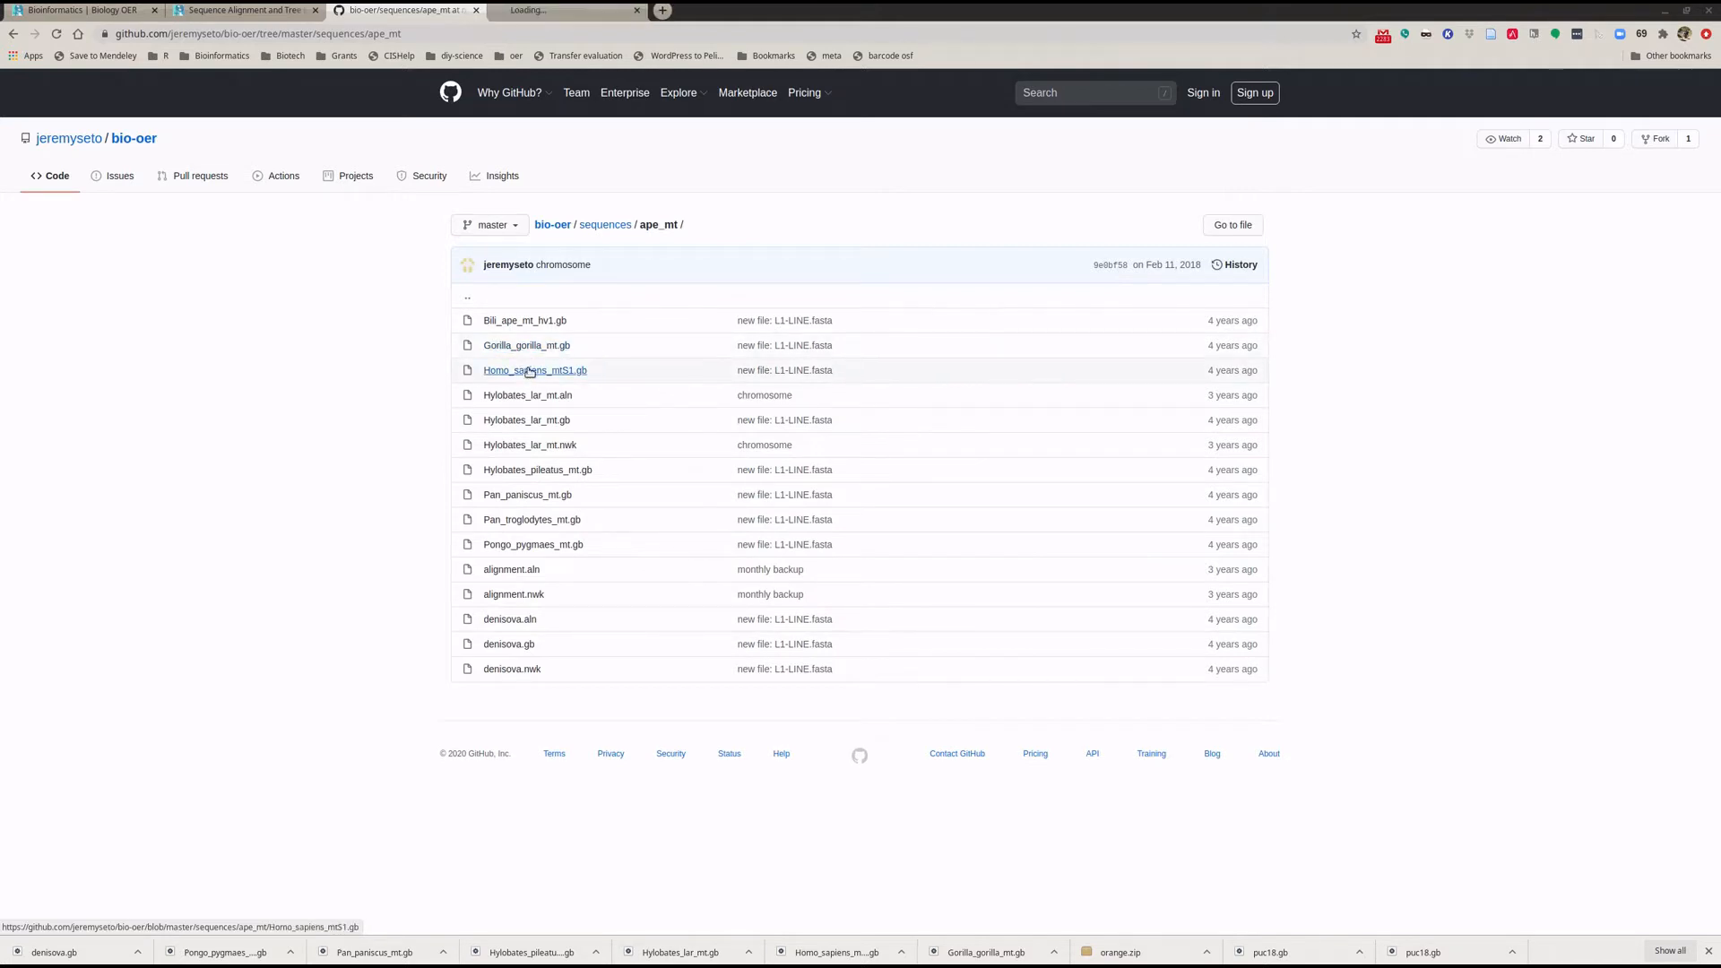
pyautogui.middleClick(529, 371)
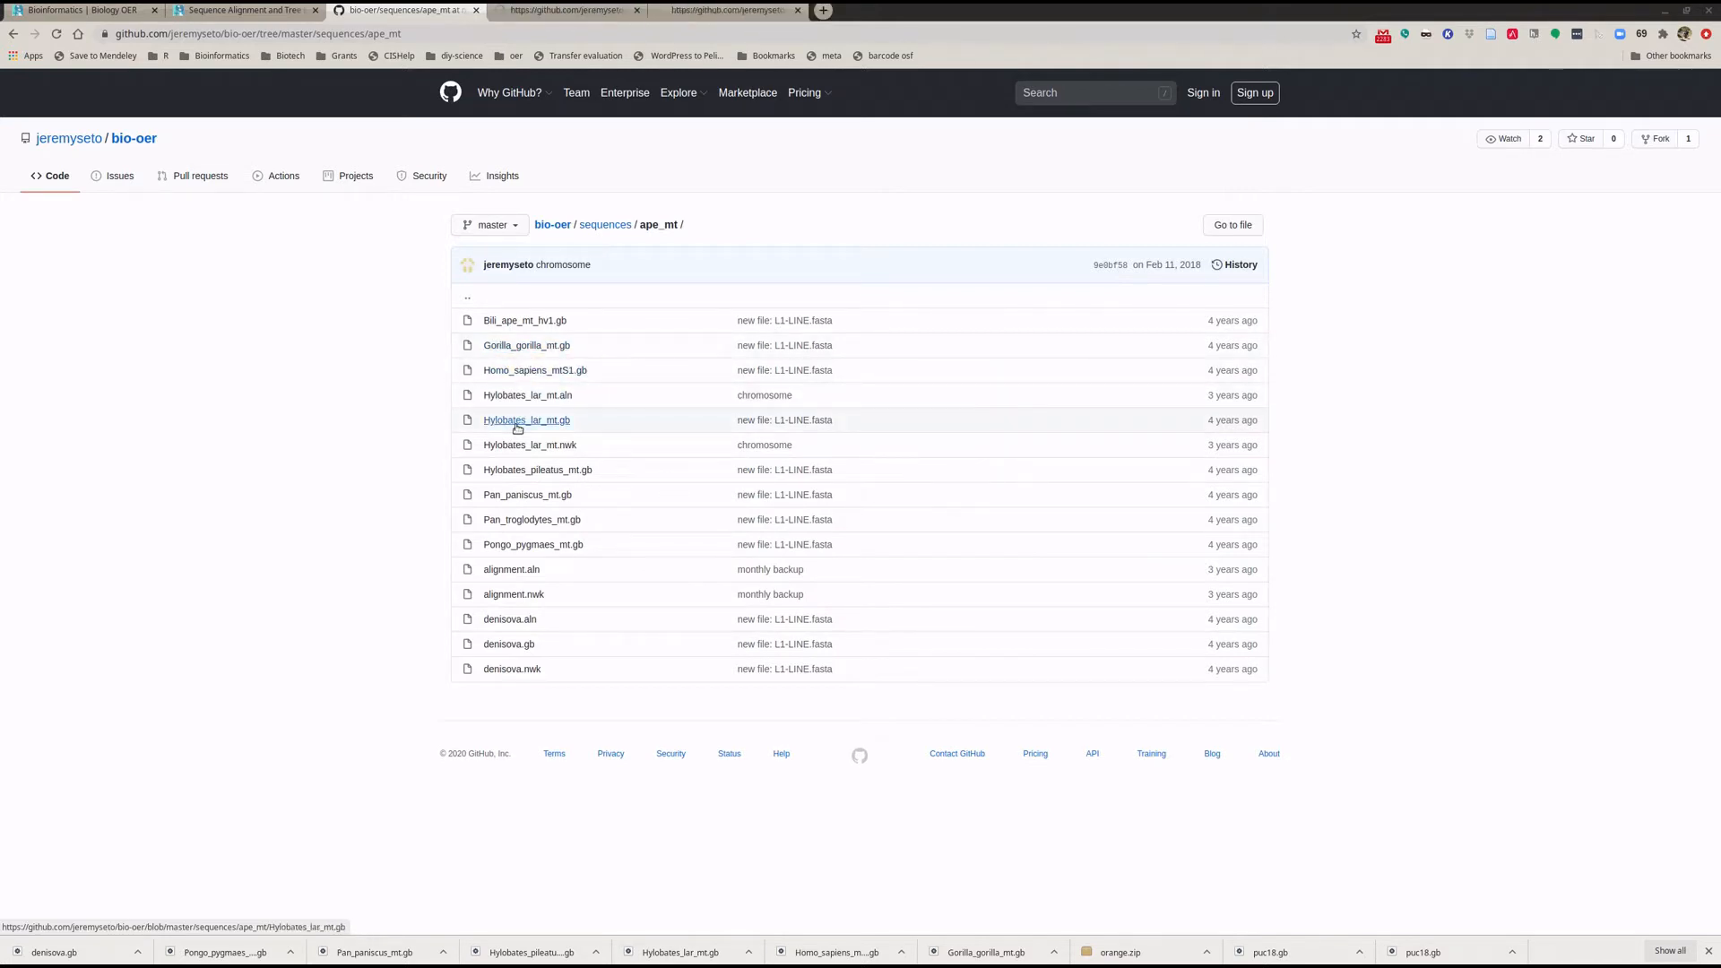
pyautogui.middleClick(517, 421)
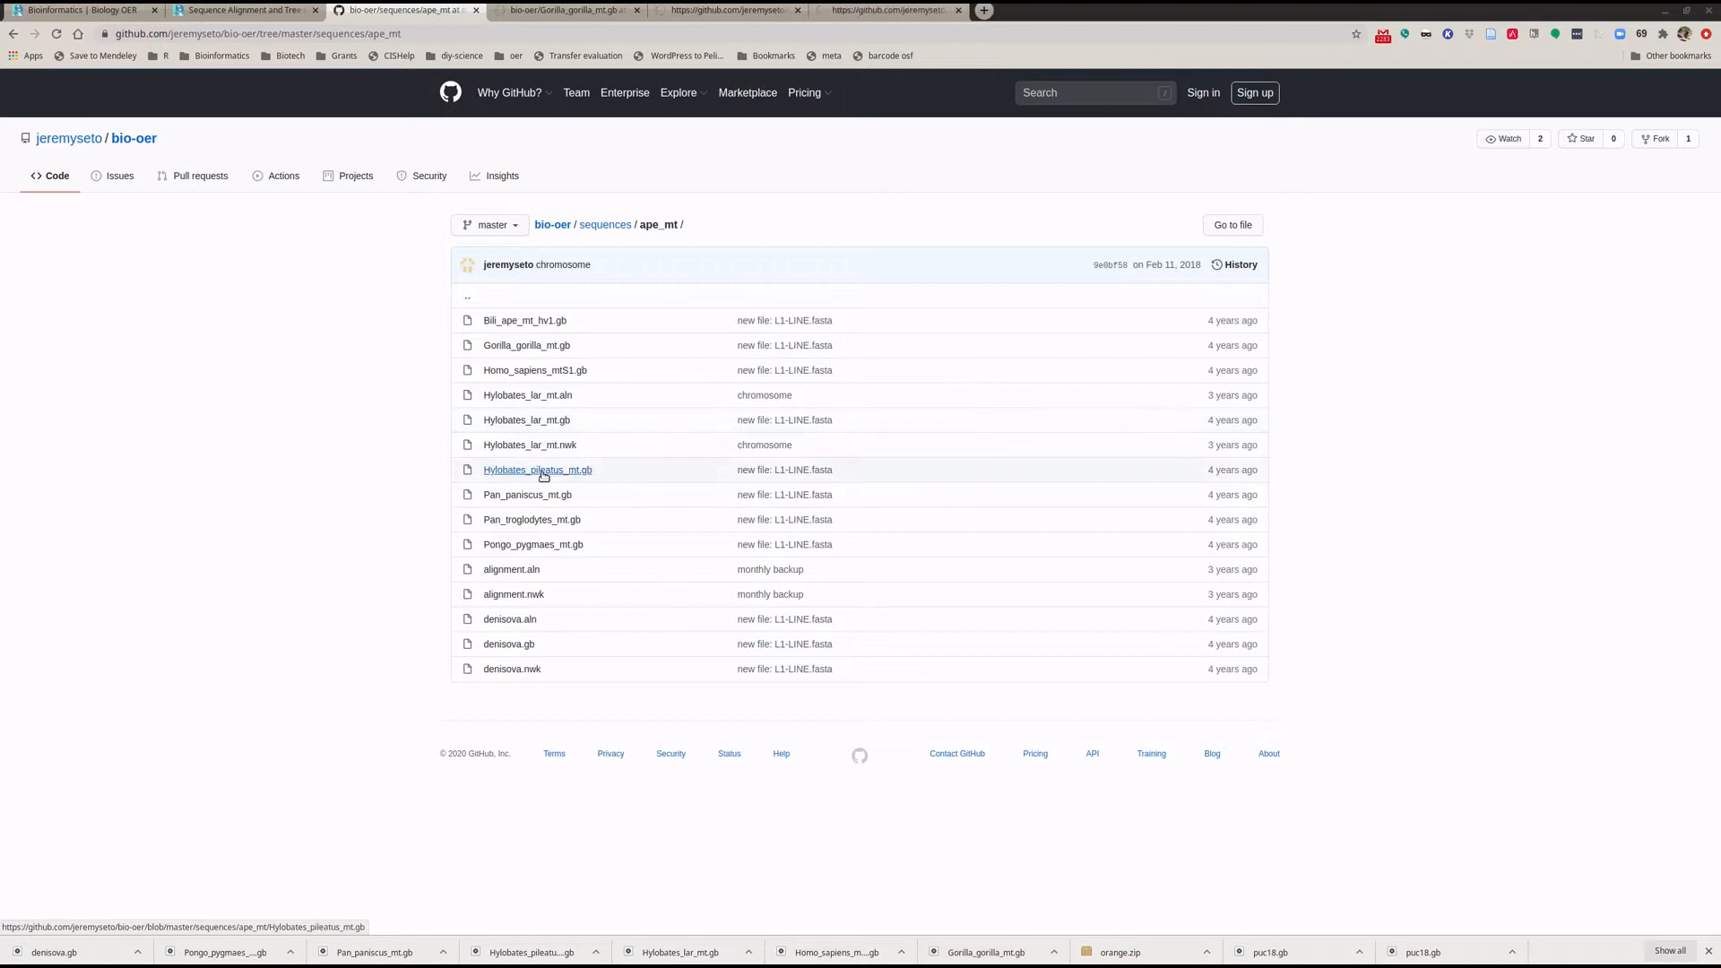
pyautogui.middleClick(544, 472)
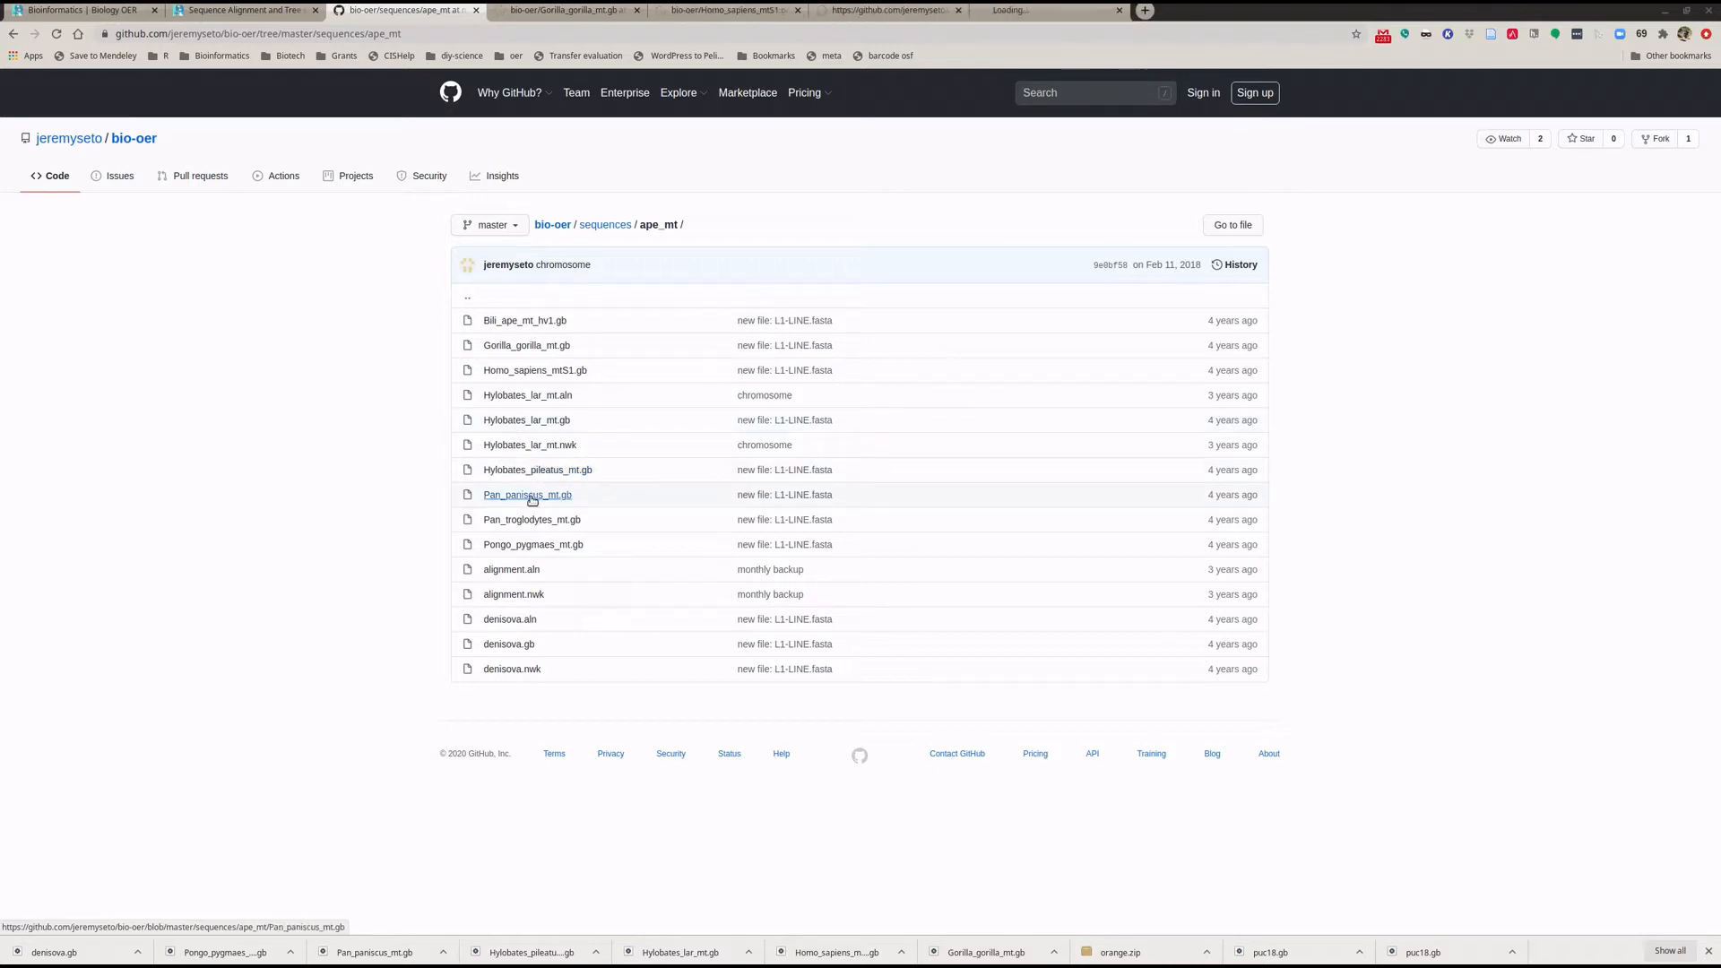
pyautogui.middleClick(530, 497)
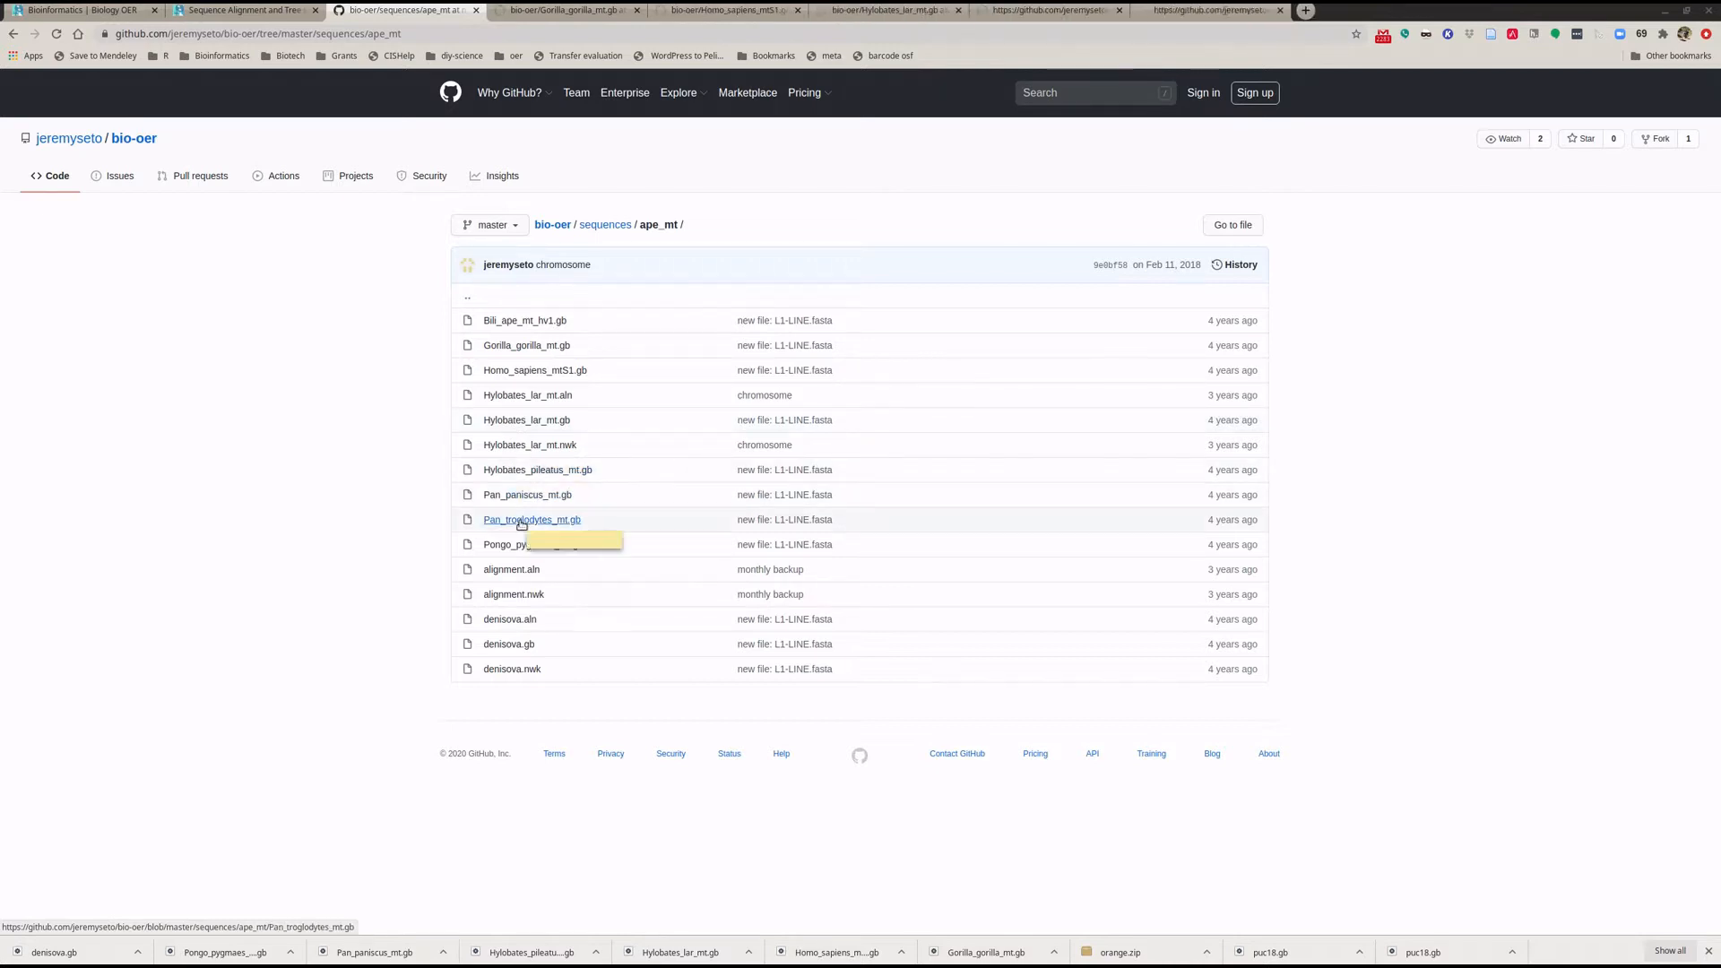
pyautogui.middleClick(523, 525)
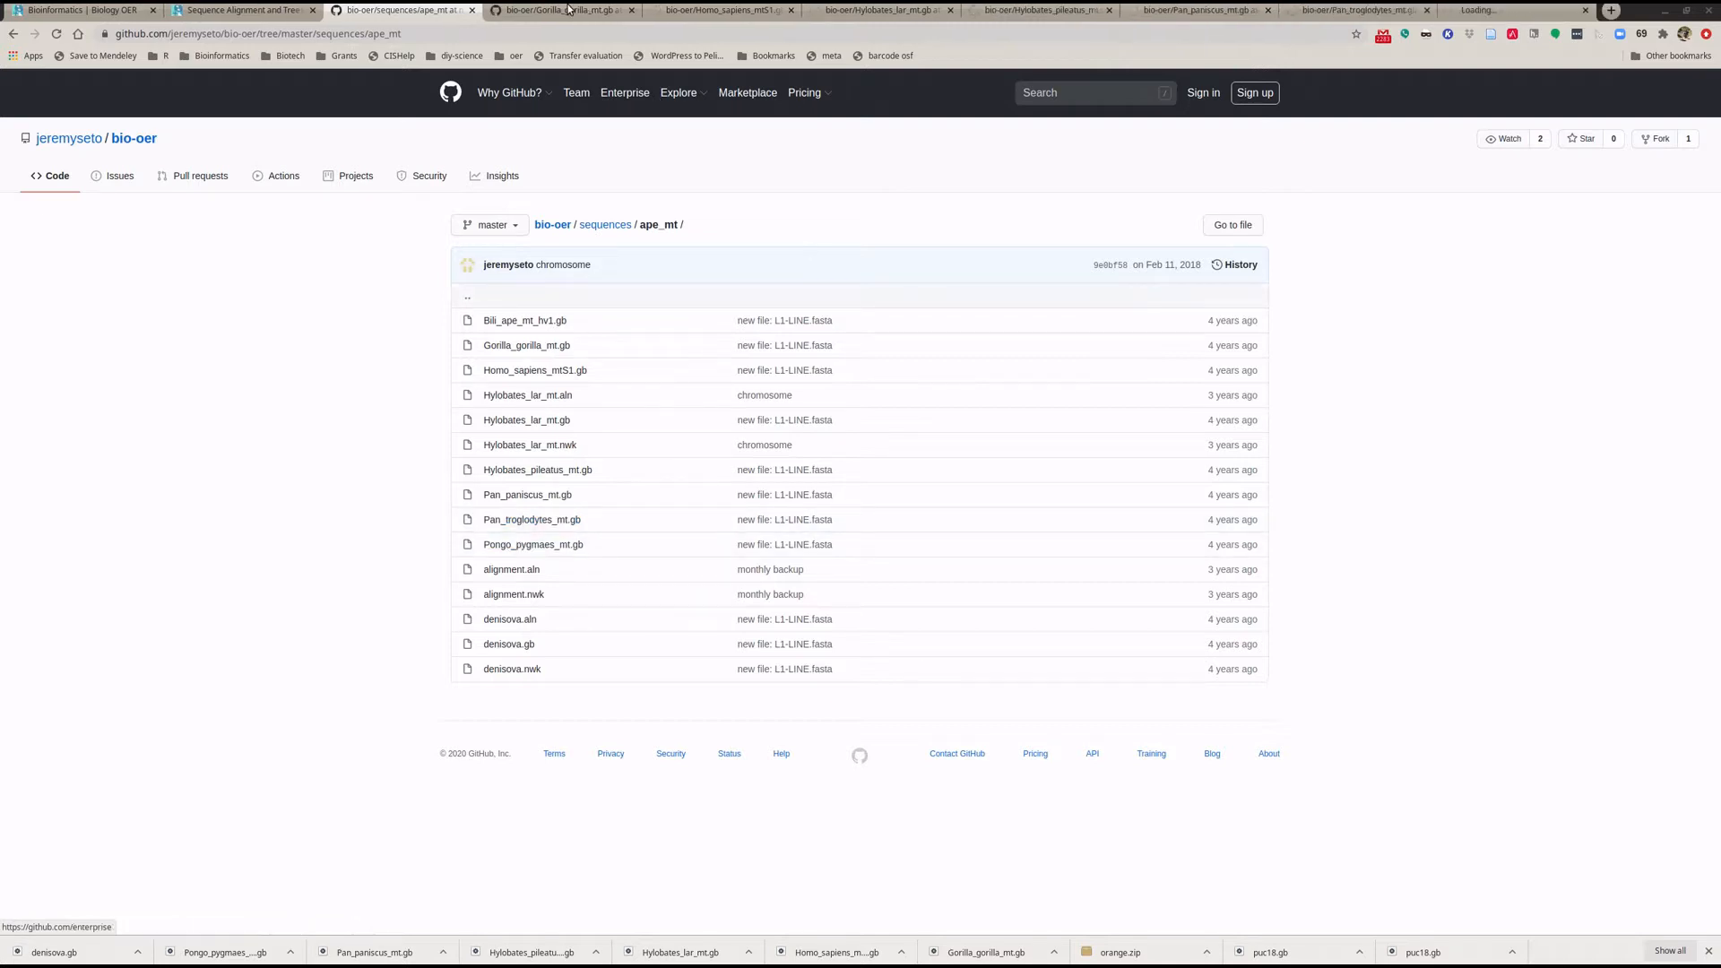
# Step: Display the raw text of the Gorilla_gorilla_mt.gb, Homo_sapiens_mtS1.gb and Hylobates_lar_mt.gb files in their tabs
pyautogui.hotkey('ctrl', 'Tab')
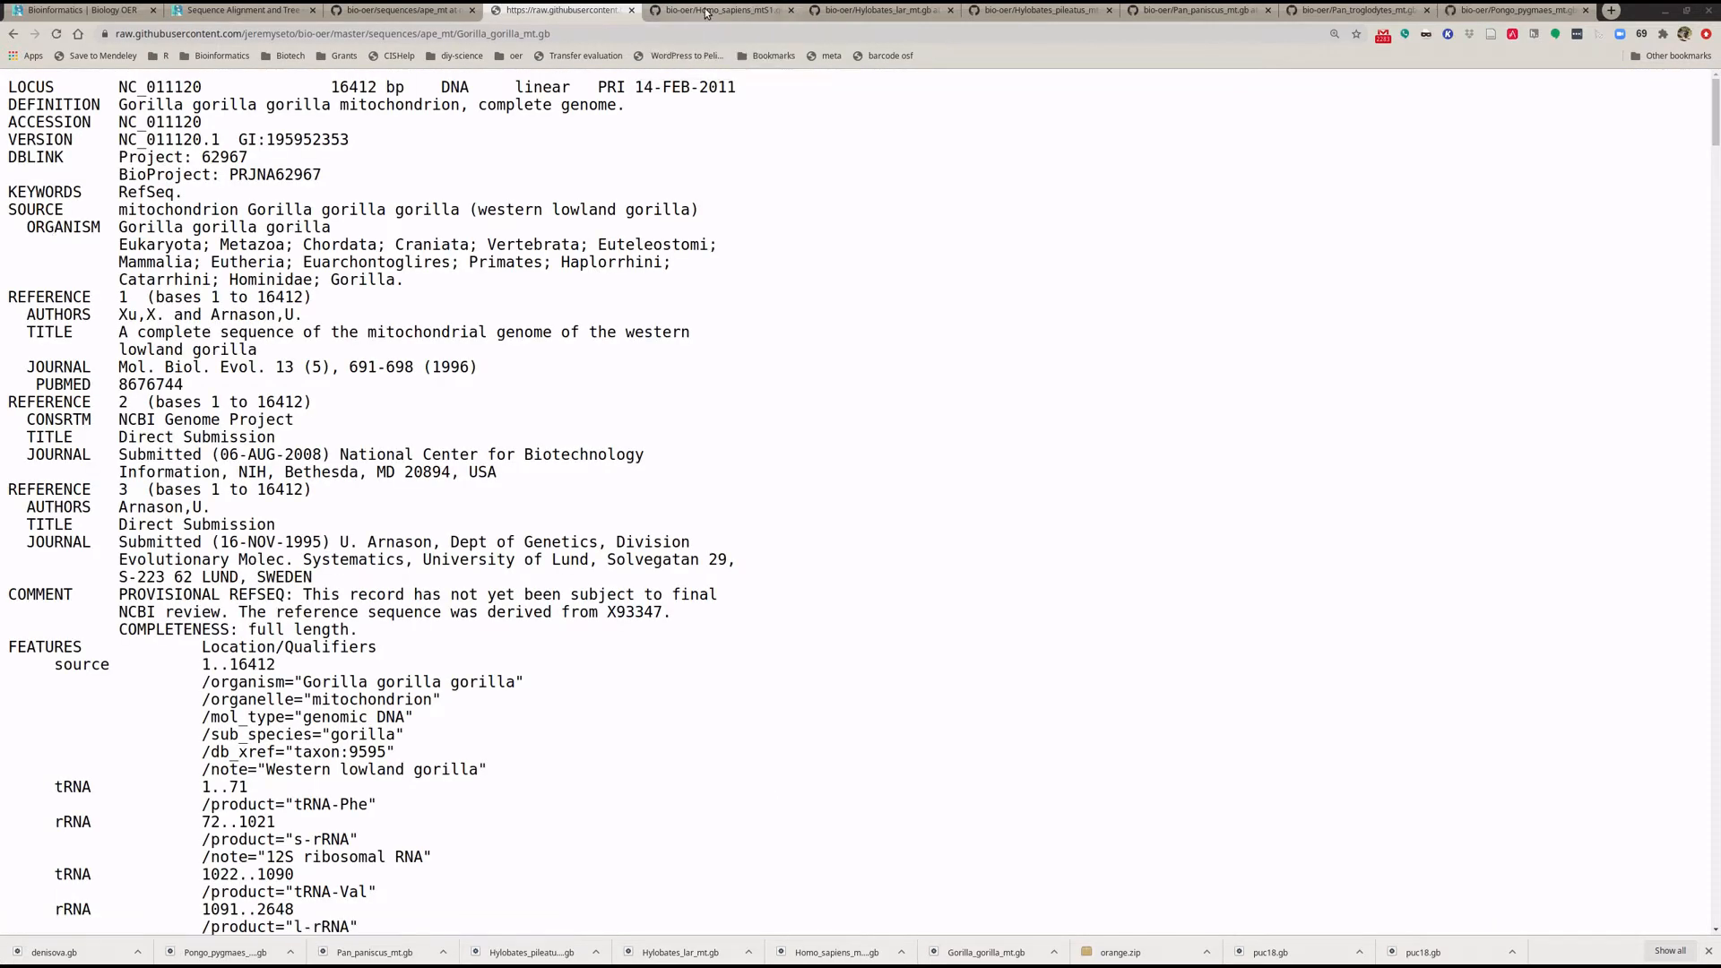
pyautogui.hotkey('ctrl', 'Tab')
pyautogui.click(1152, 477)
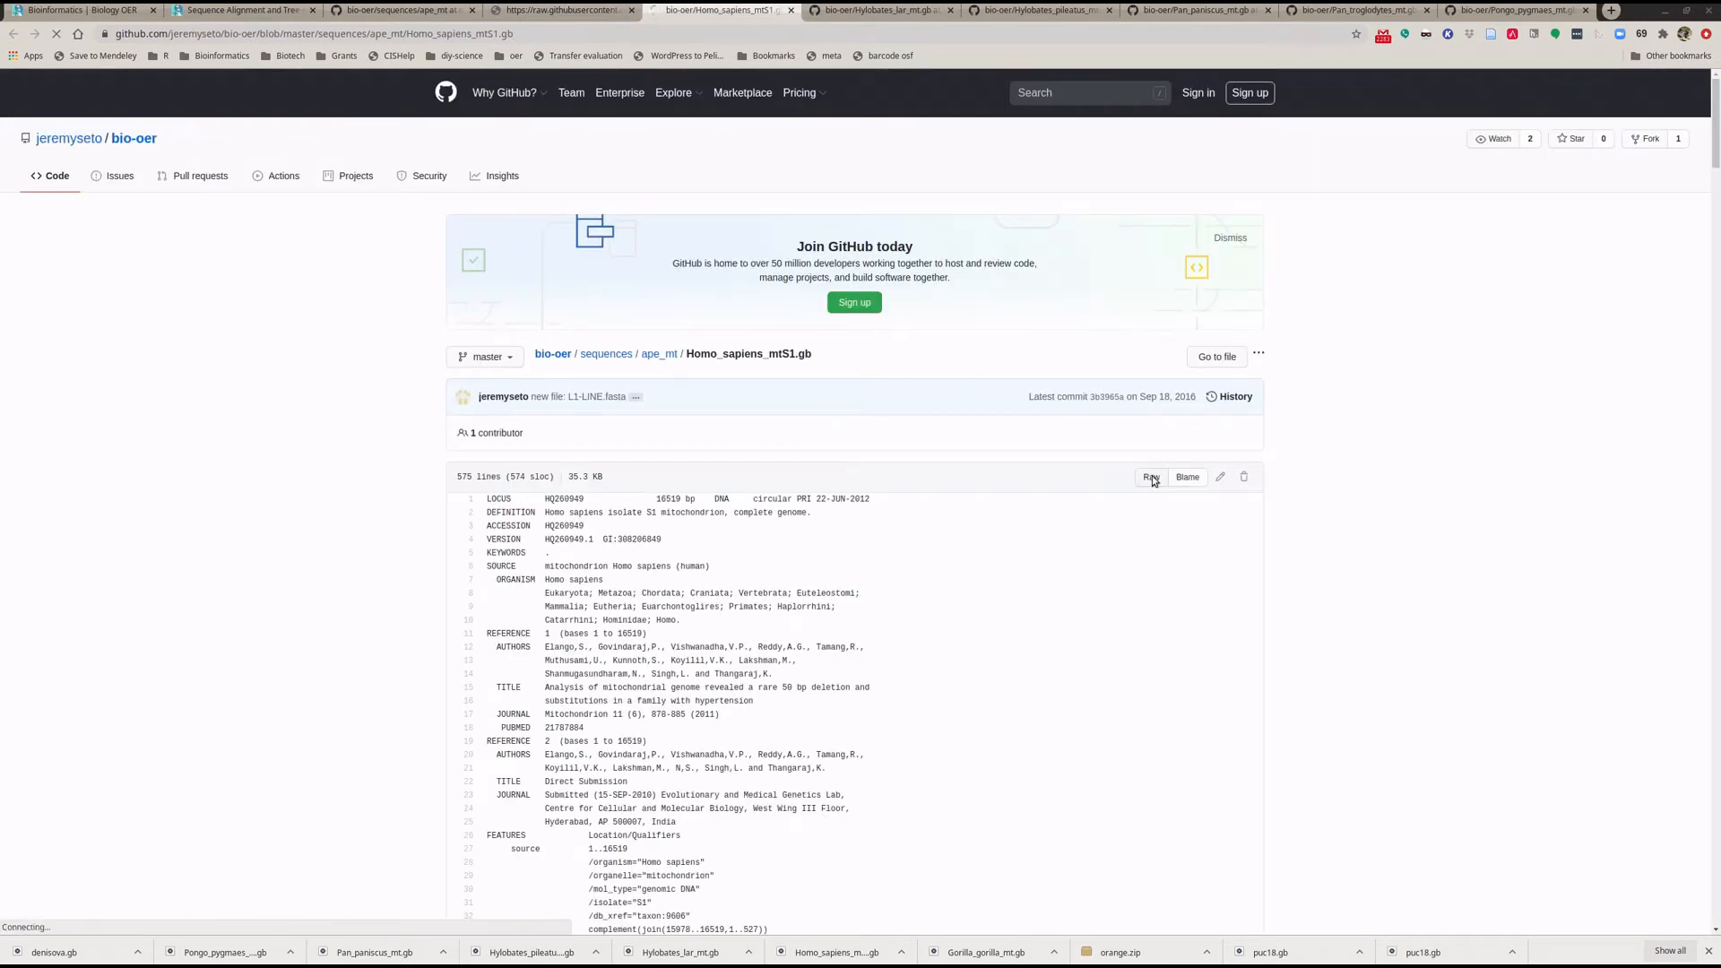
pyautogui.click(870, 13)
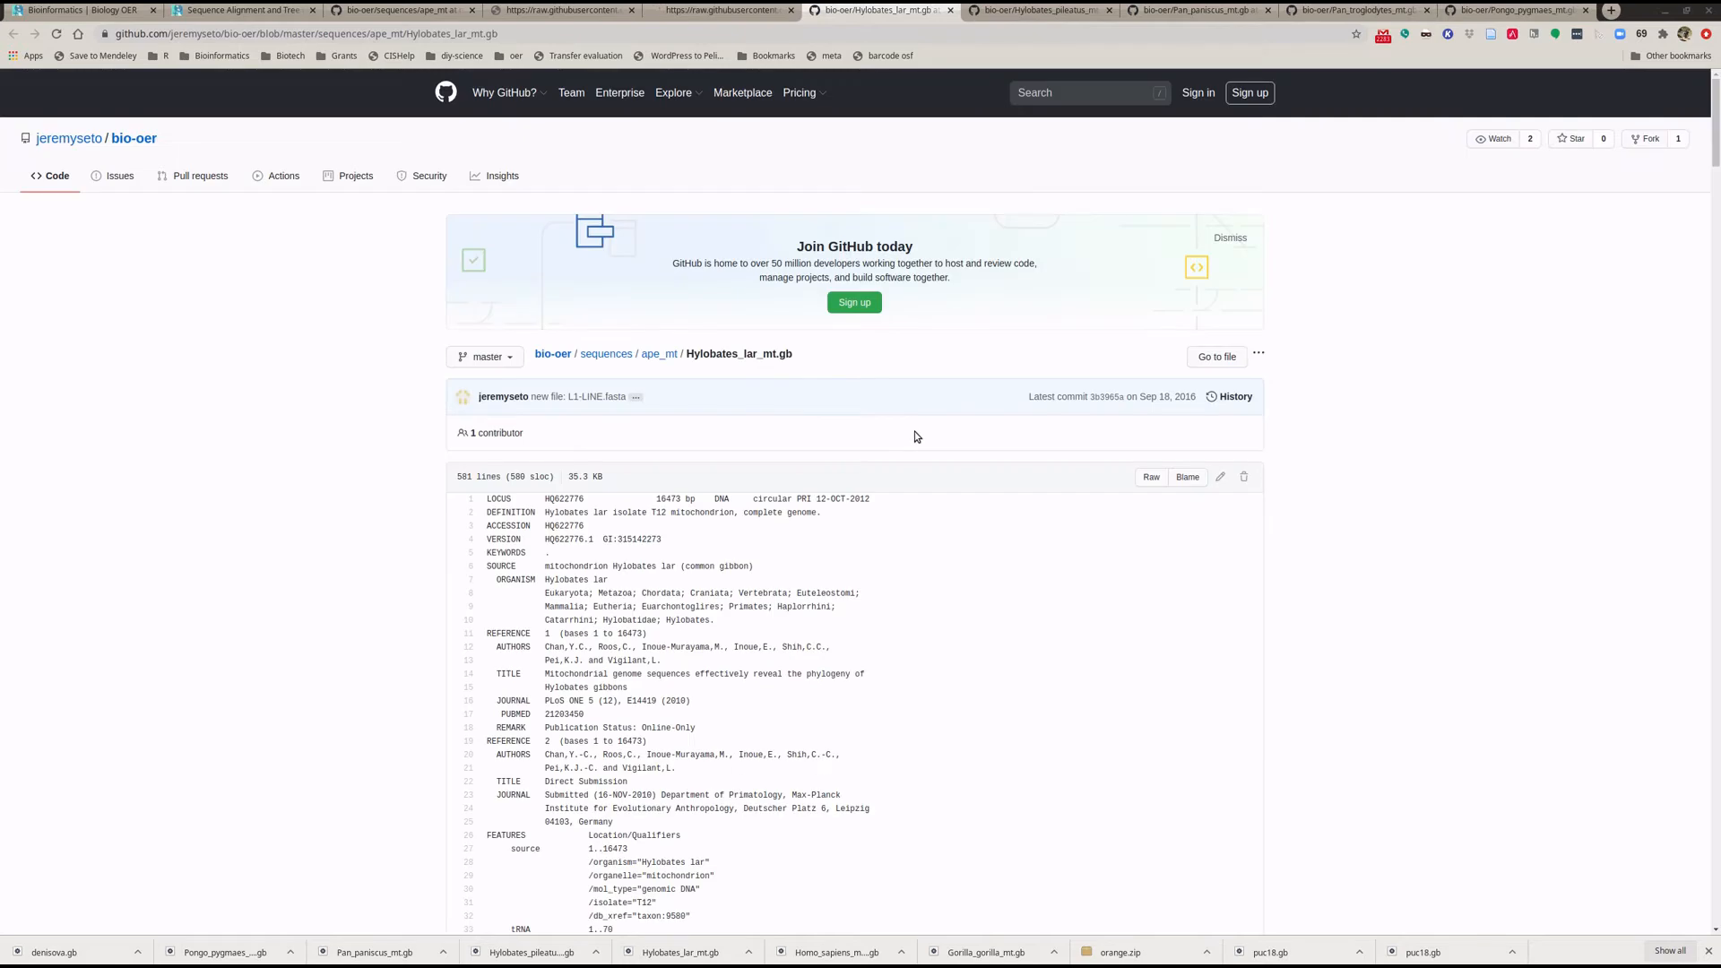
pyautogui.click(1153, 478)
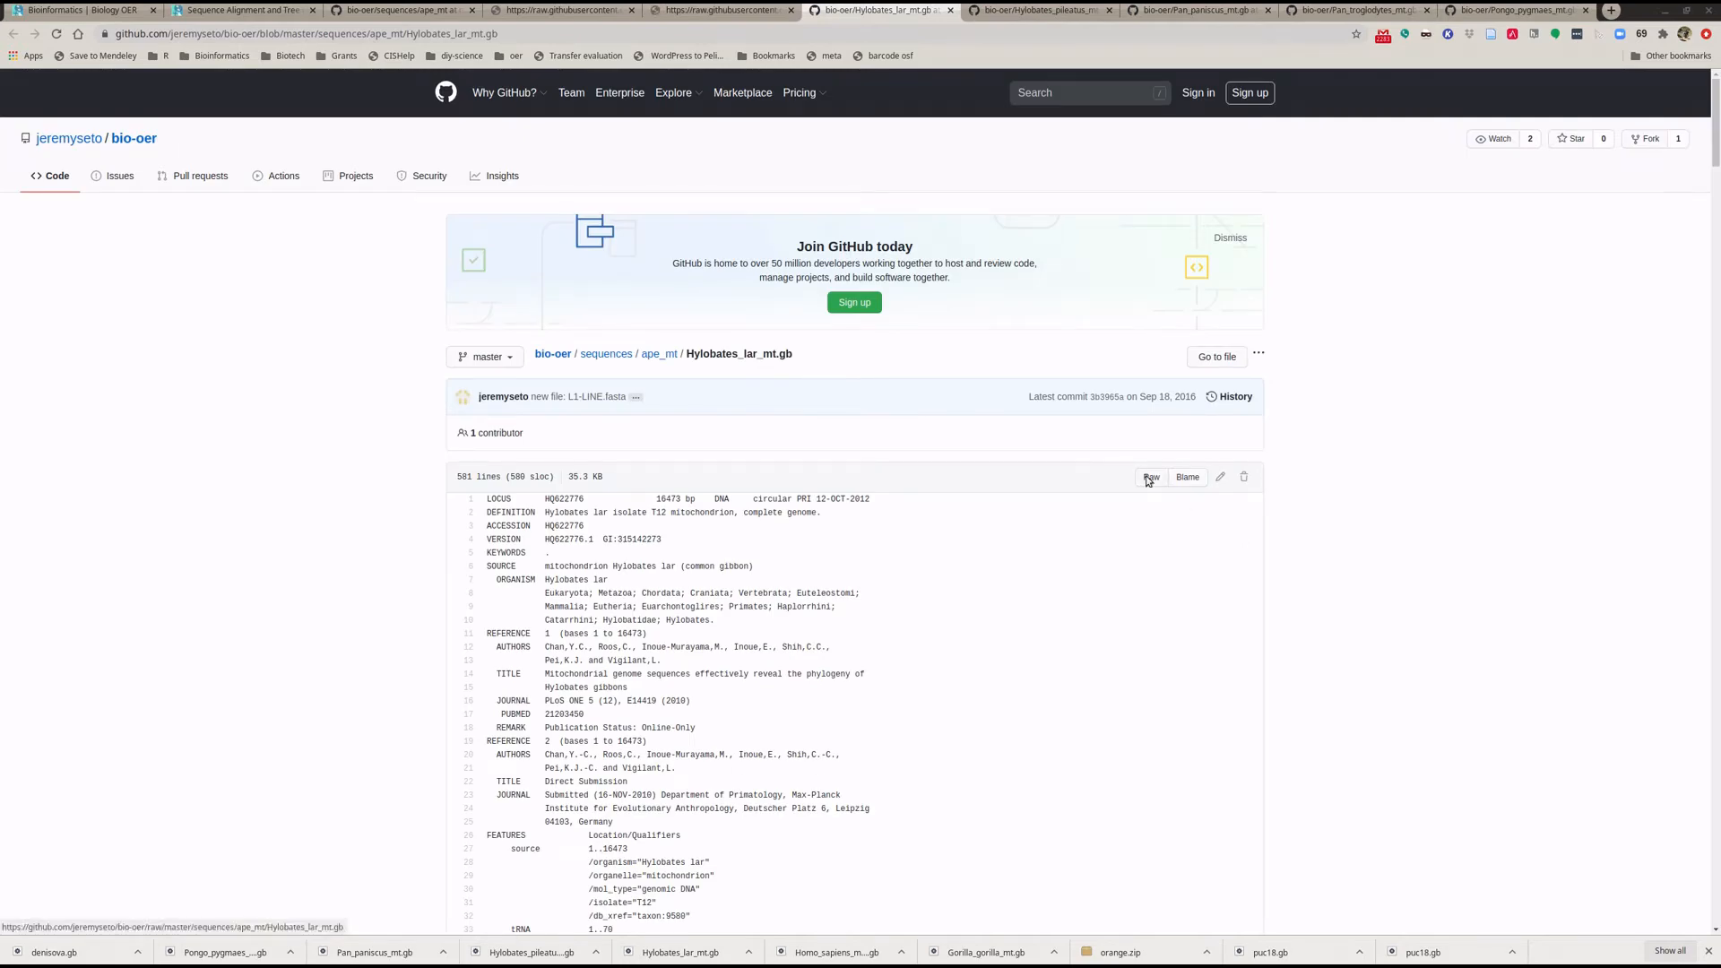
# Step: Display the raw text of the Hylobates_pileatus, Pan_paniscus, Pan_troglodytes and Pongo_pygmaes .gb files in their tabs
pyautogui.click(1033, 12)
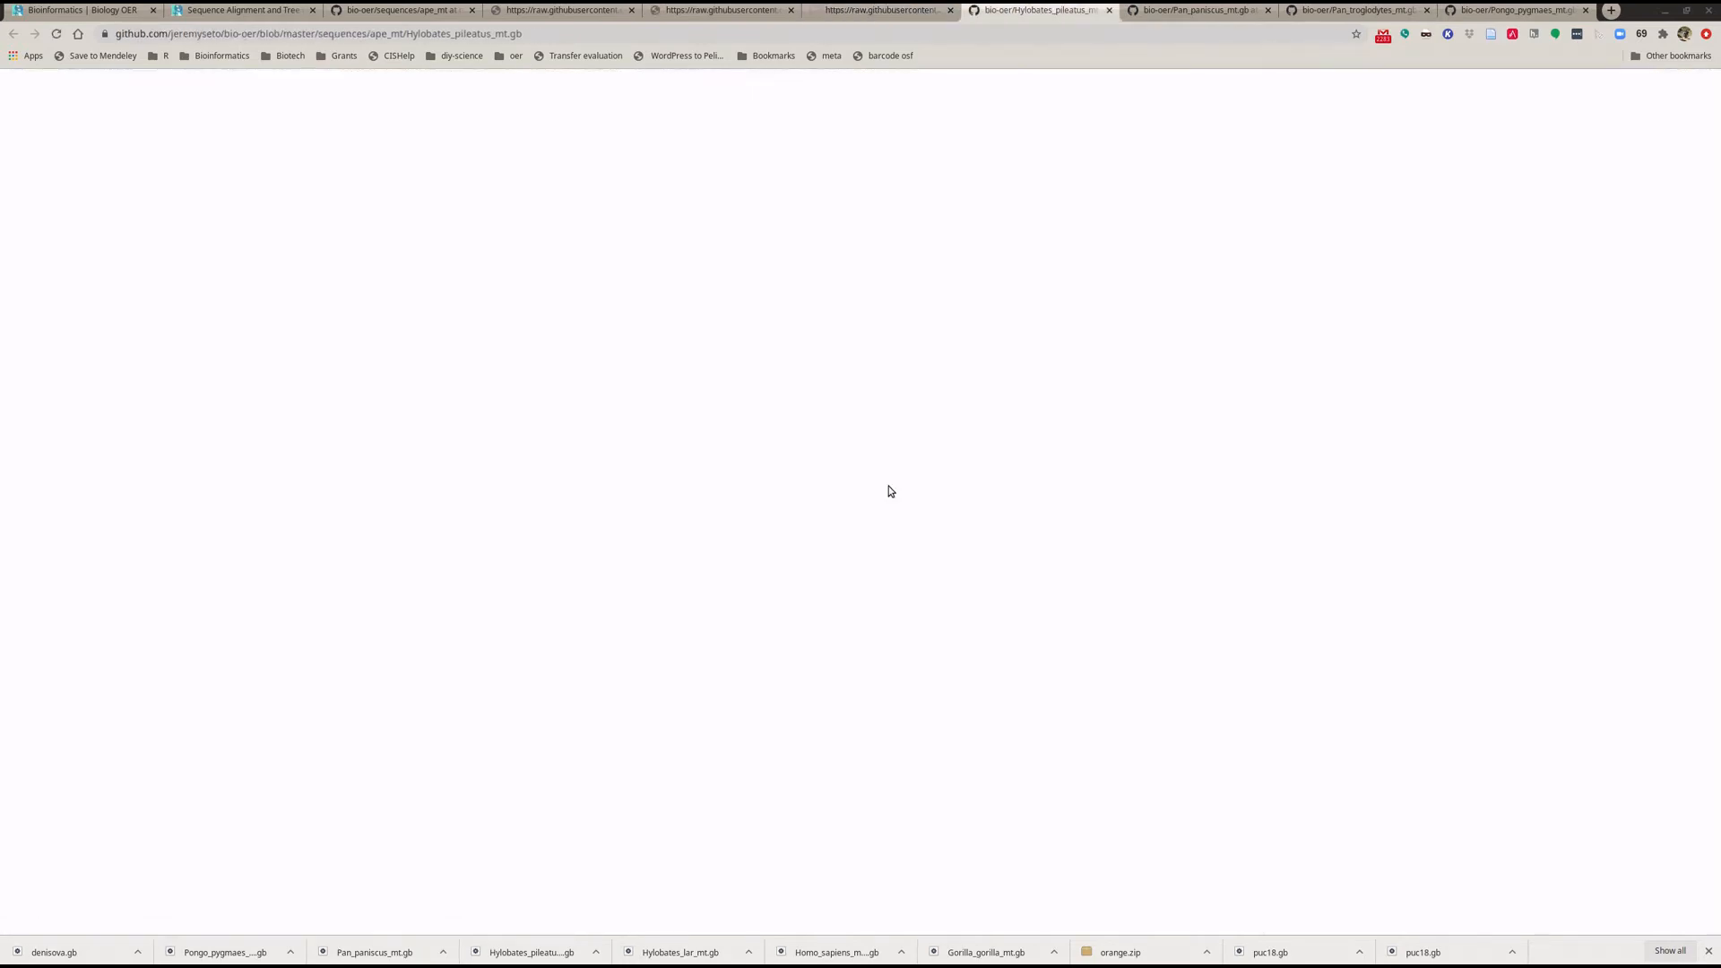
pyautogui.click(1152, 477)
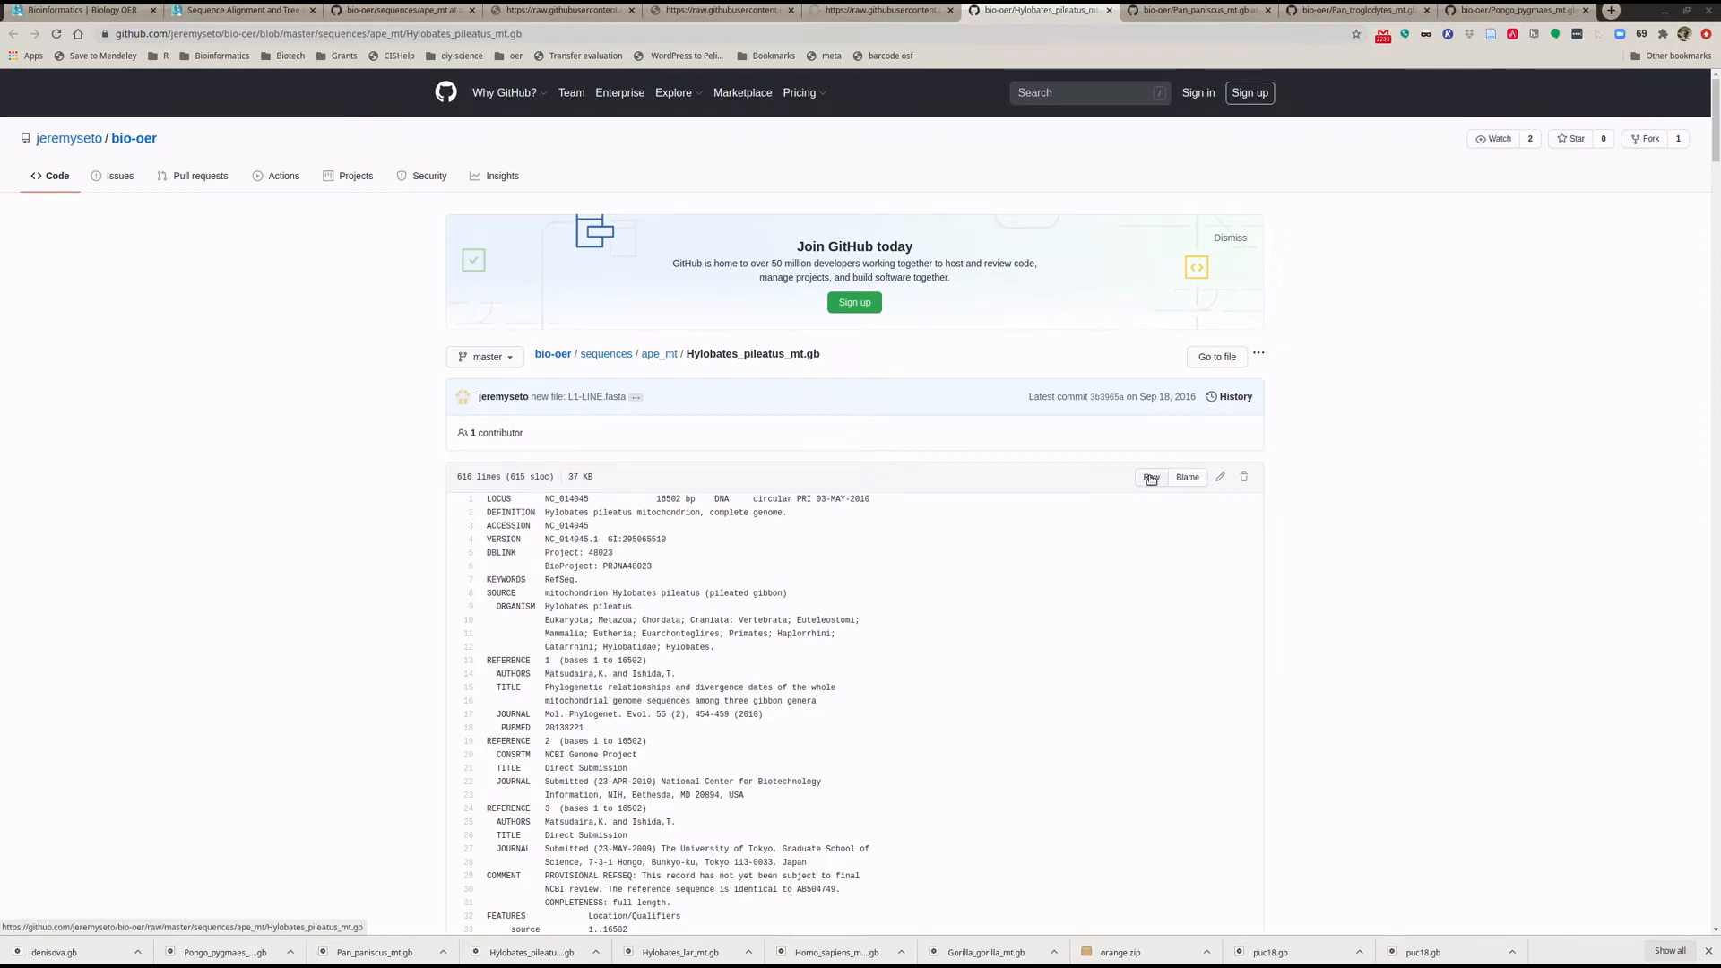
pyautogui.click(1165, 17)
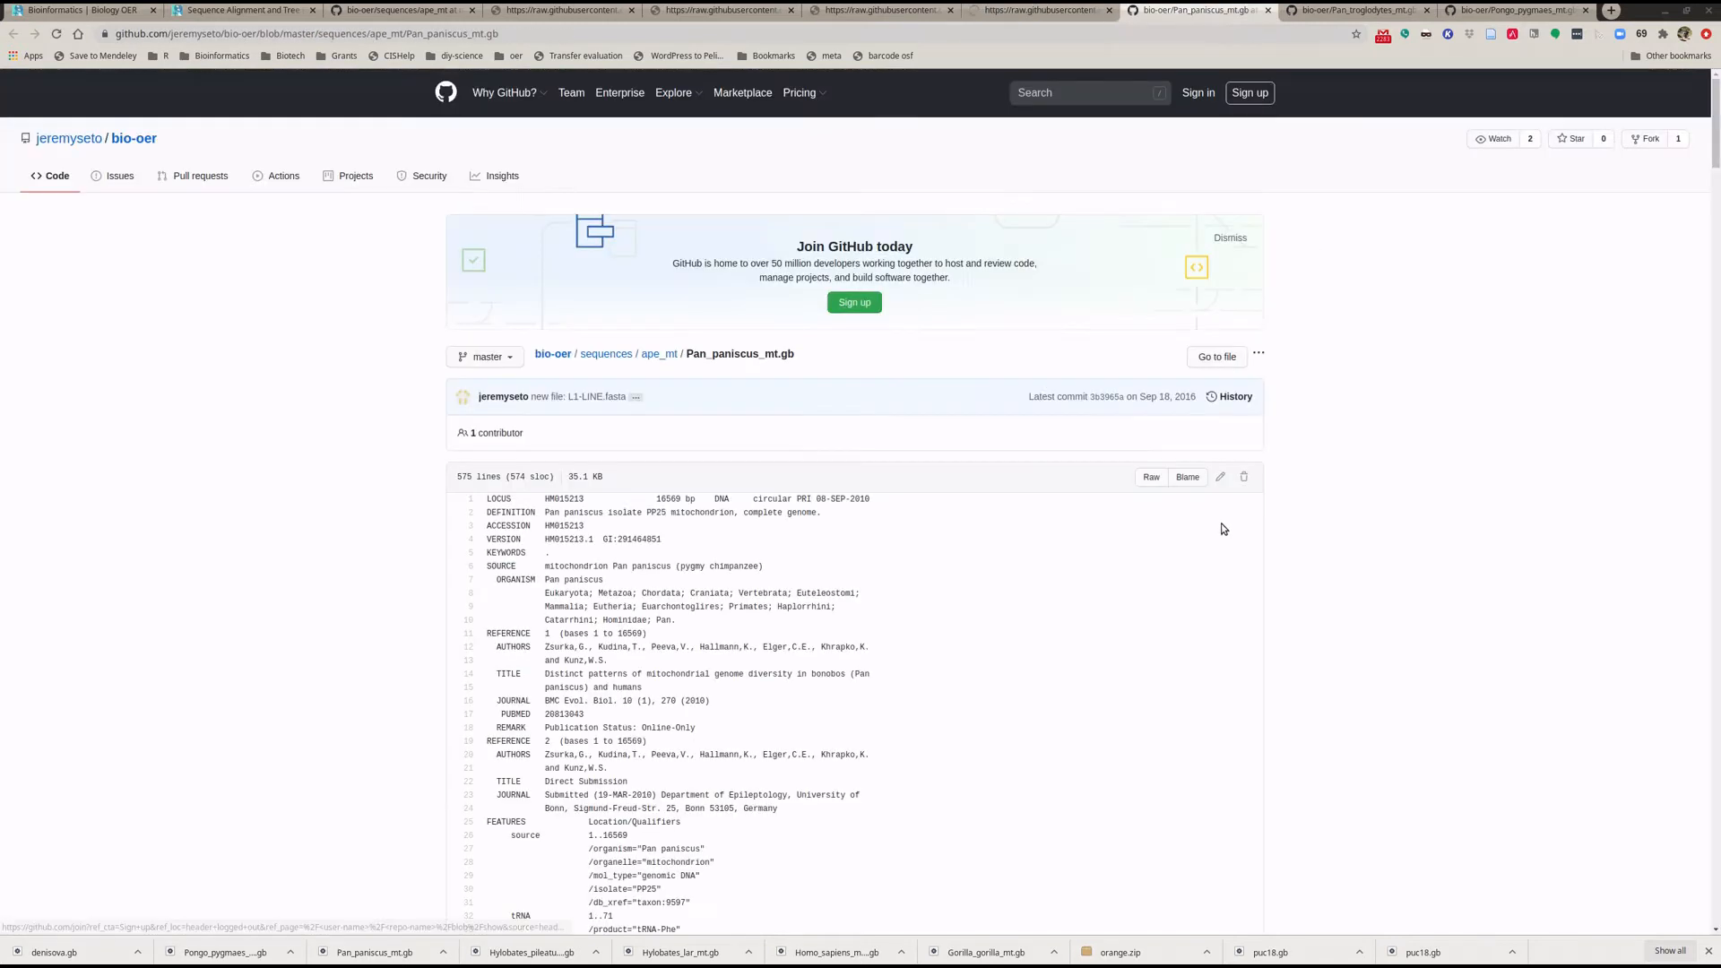
pyautogui.click(1148, 478)
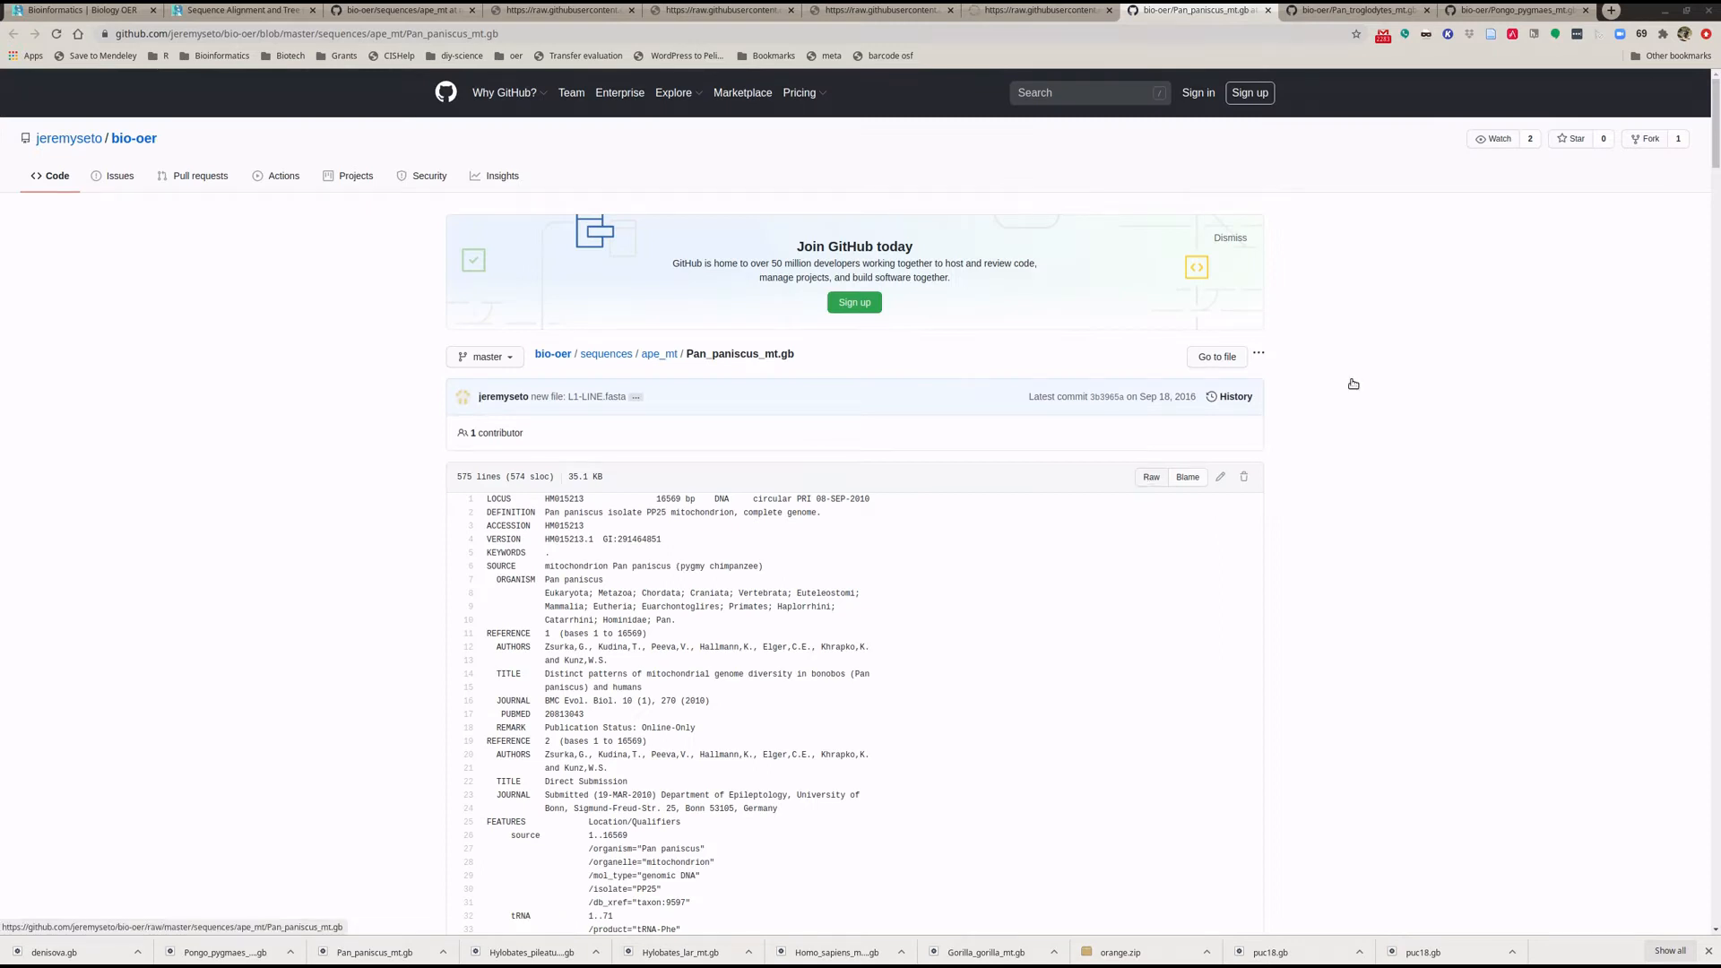
pyautogui.click(1354, 10)
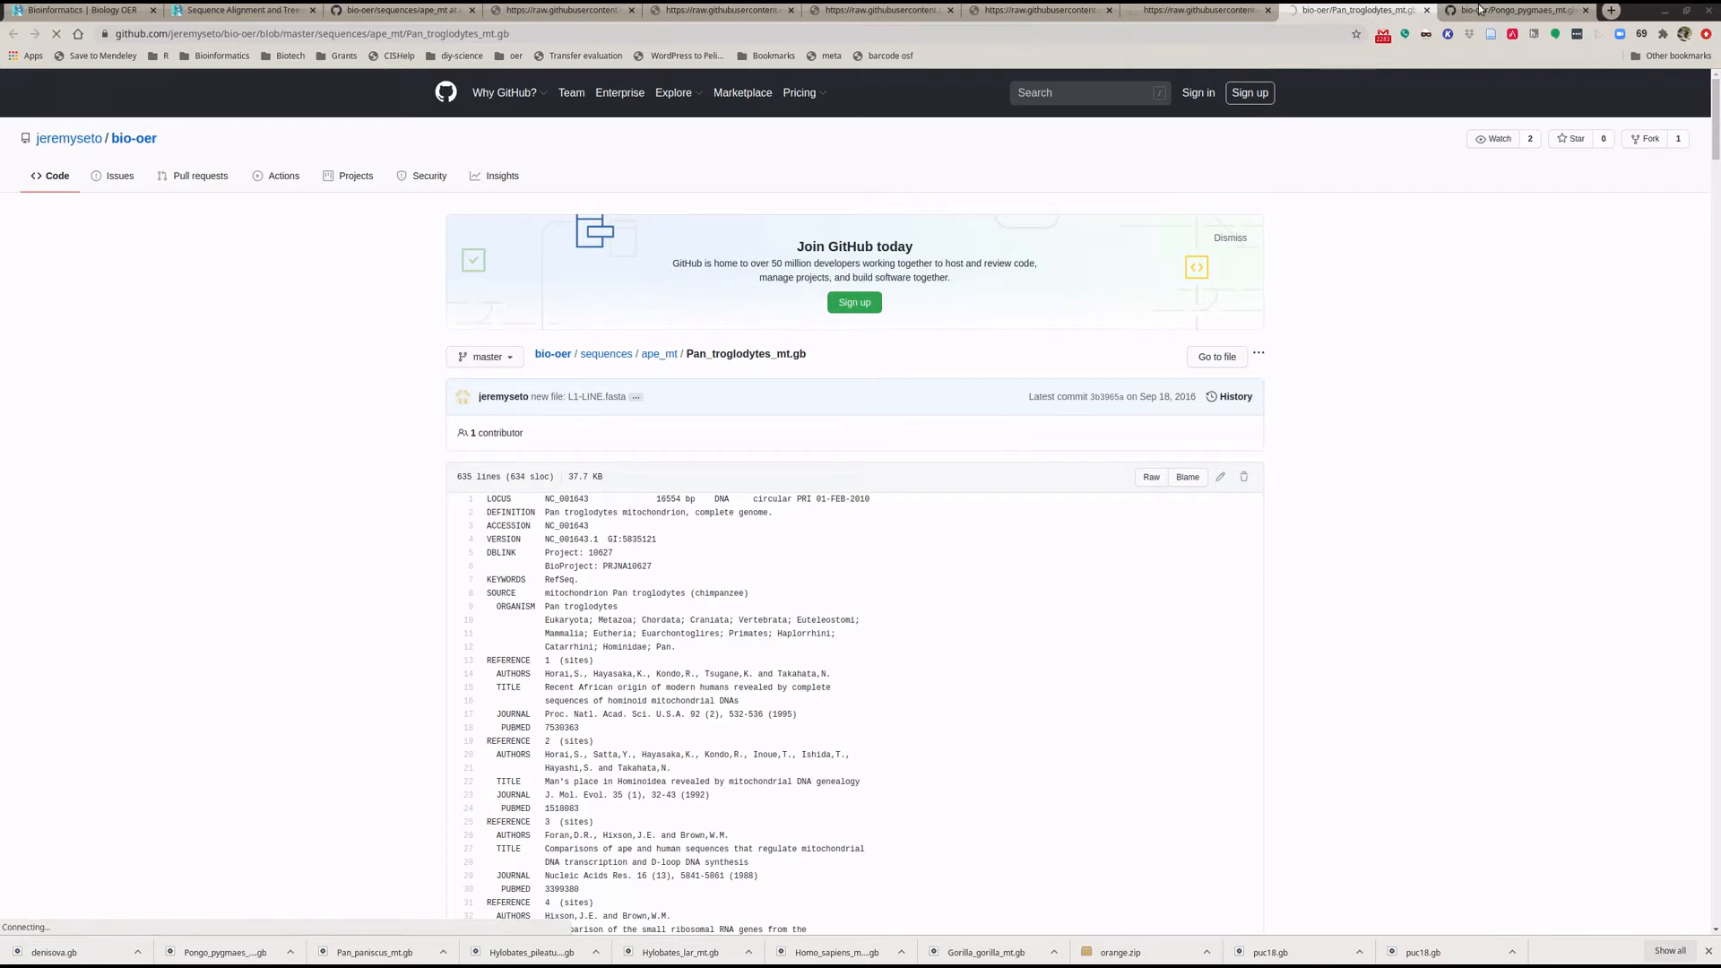
pyautogui.click(1515, 10)
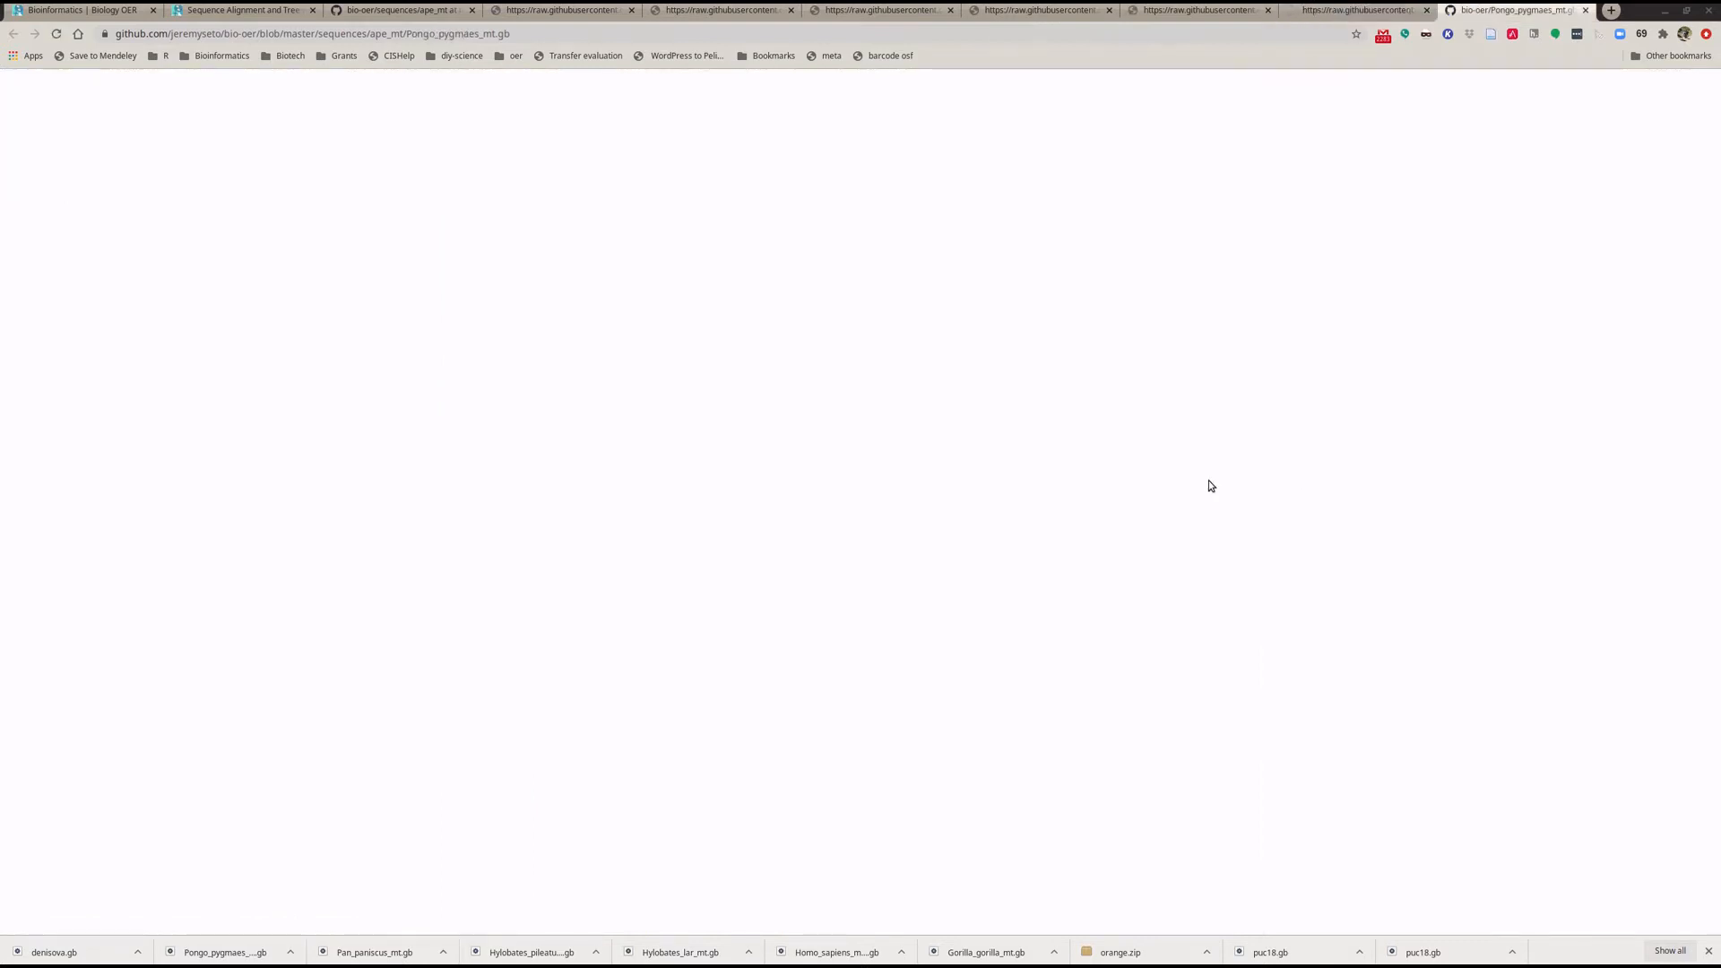
# Step: Save the raw Gorilla_gorilla_mt.gb into the apes folder, replacing the existing file, and close its tab
pyautogui.click(548, 11)
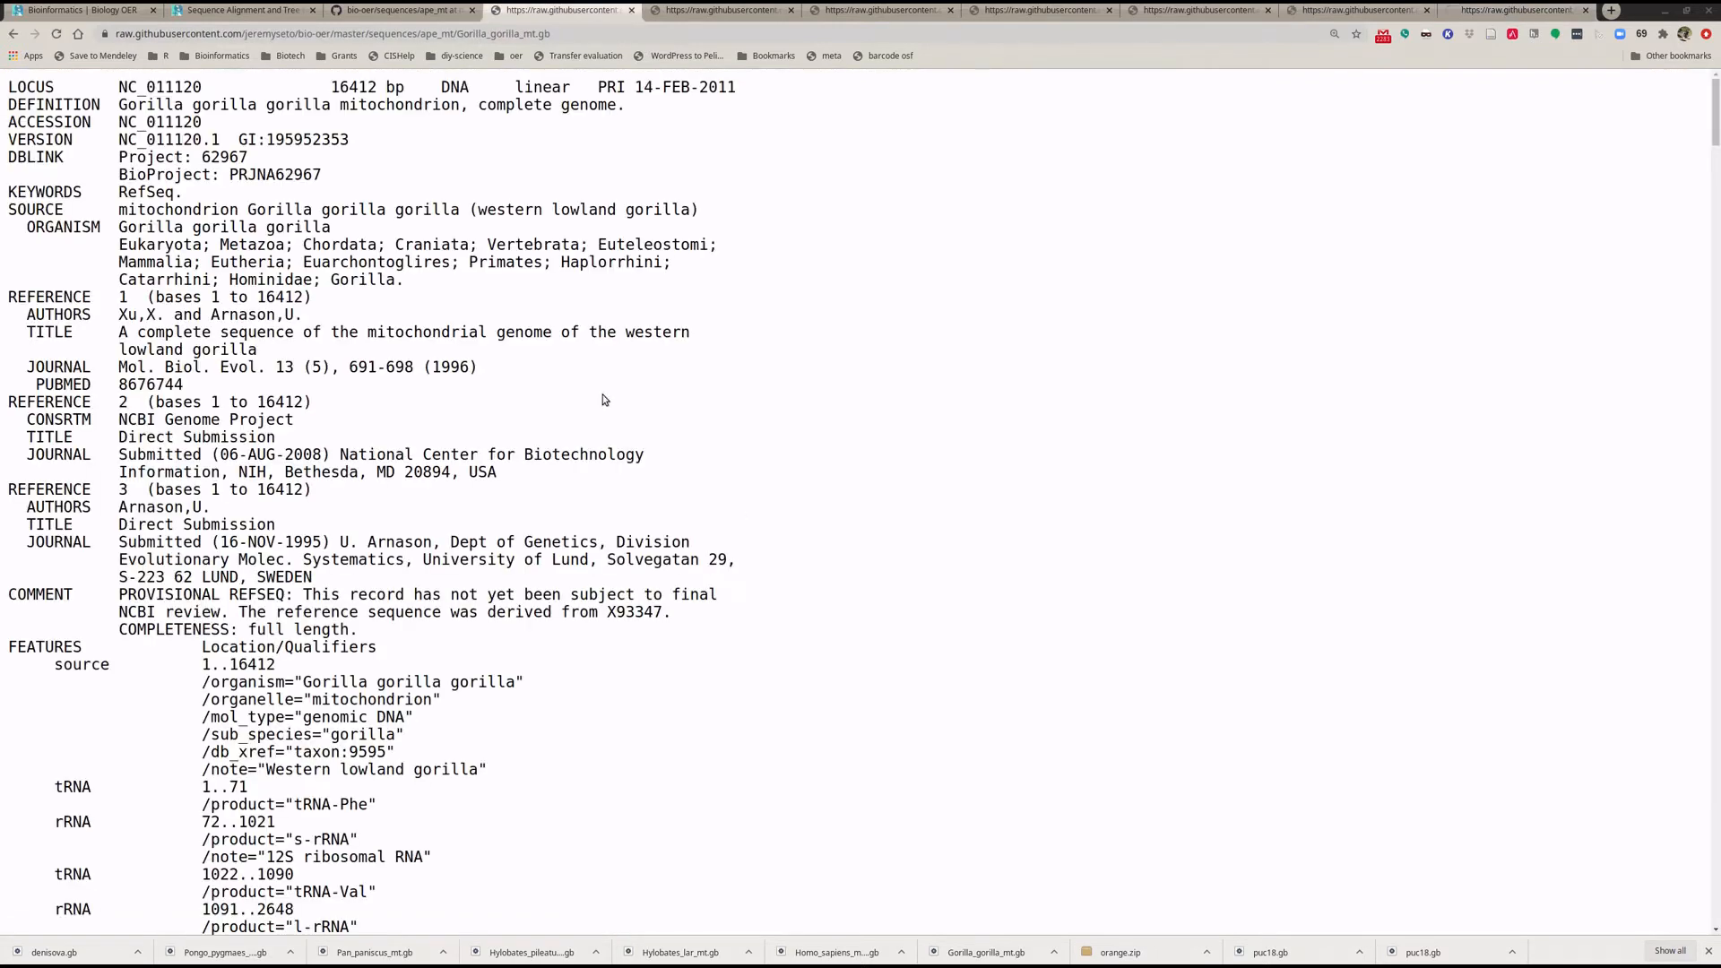
pyautogui.rightClick(374, 259)
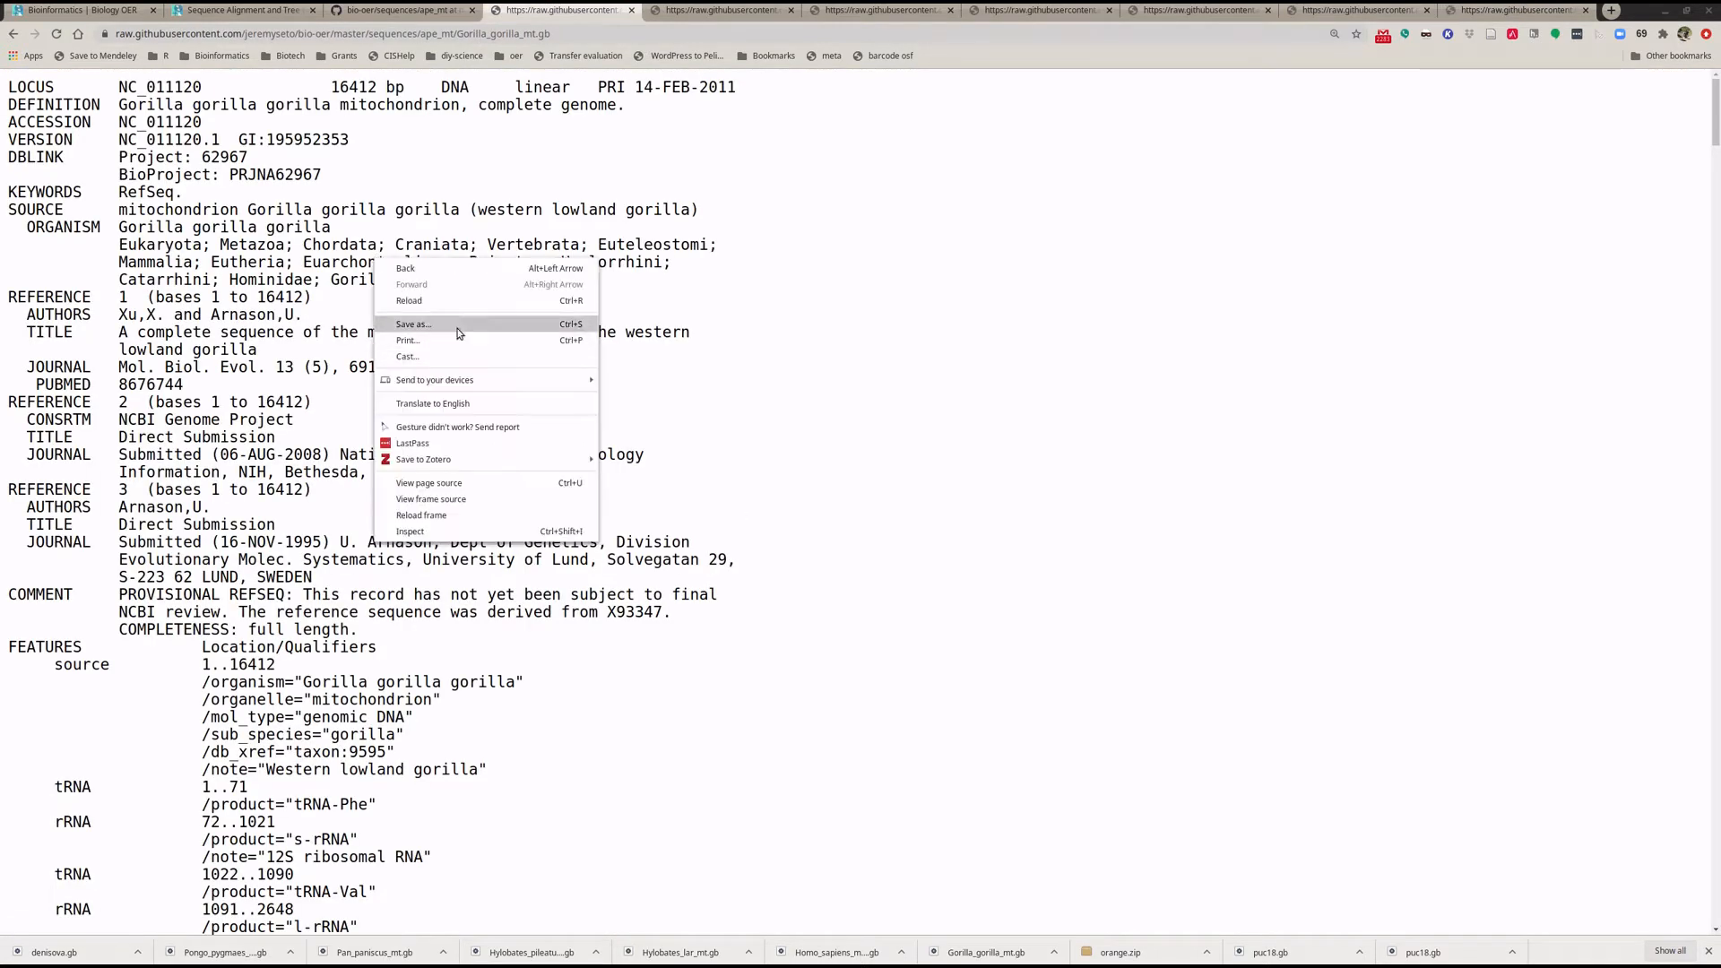
pyautogui.click(459, 332)
pyautogui.click(1182, 660)
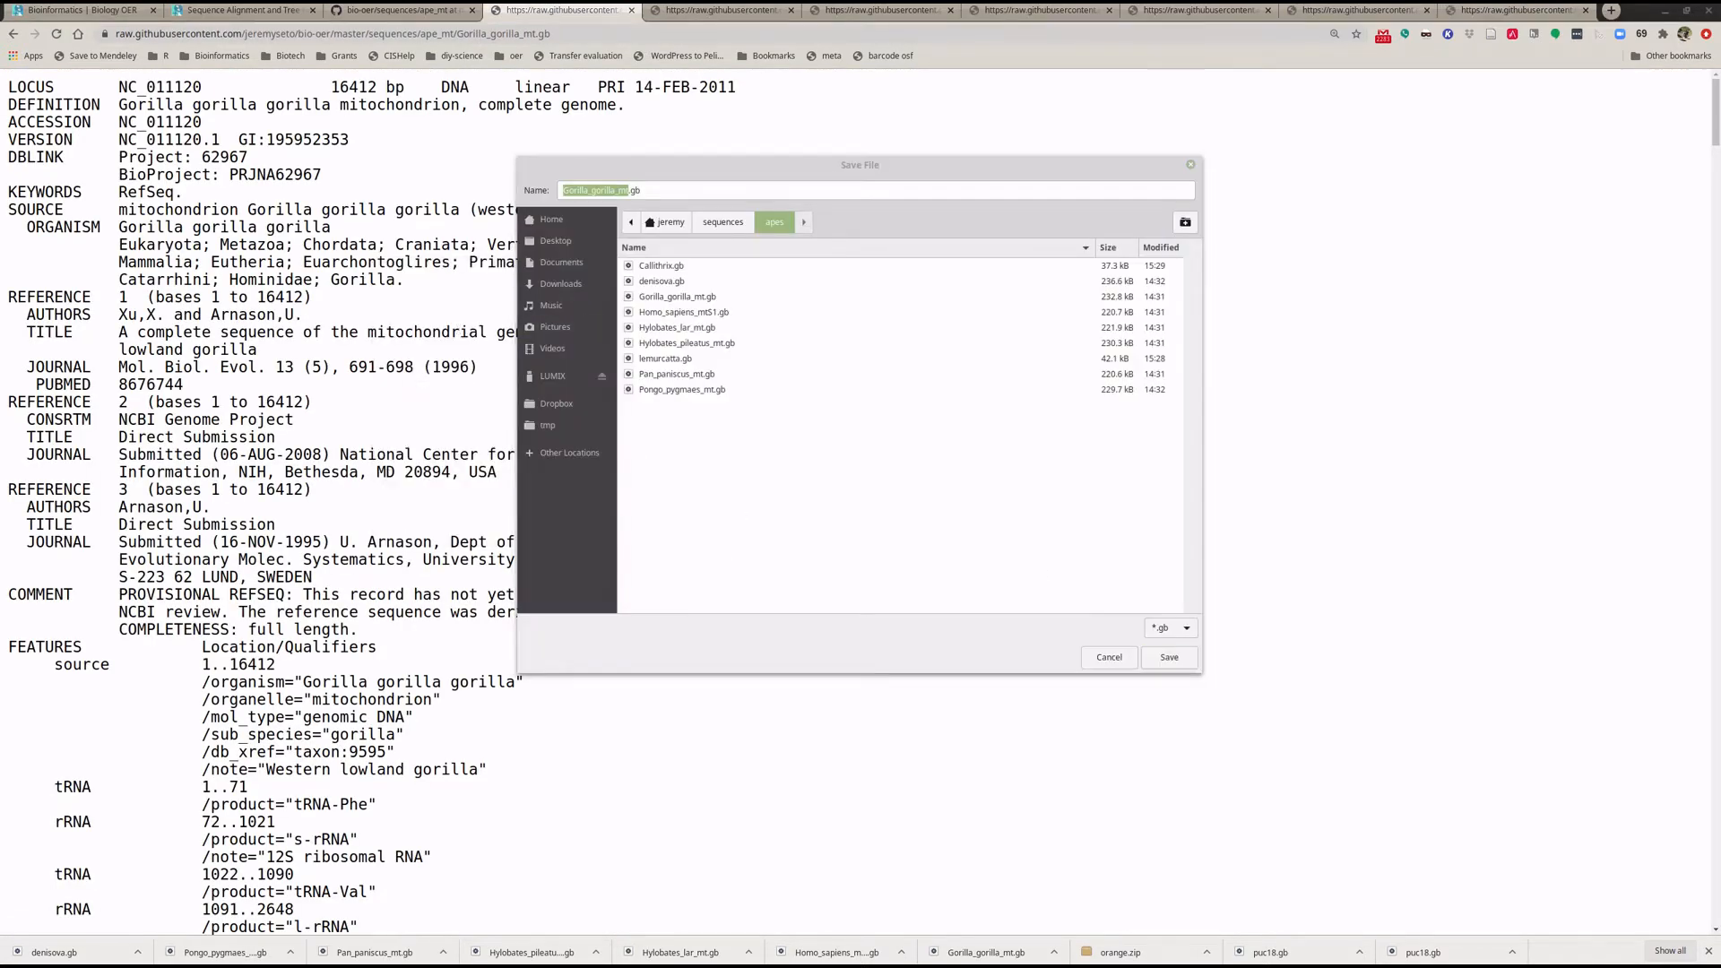
pyautogui.click(923, 483)
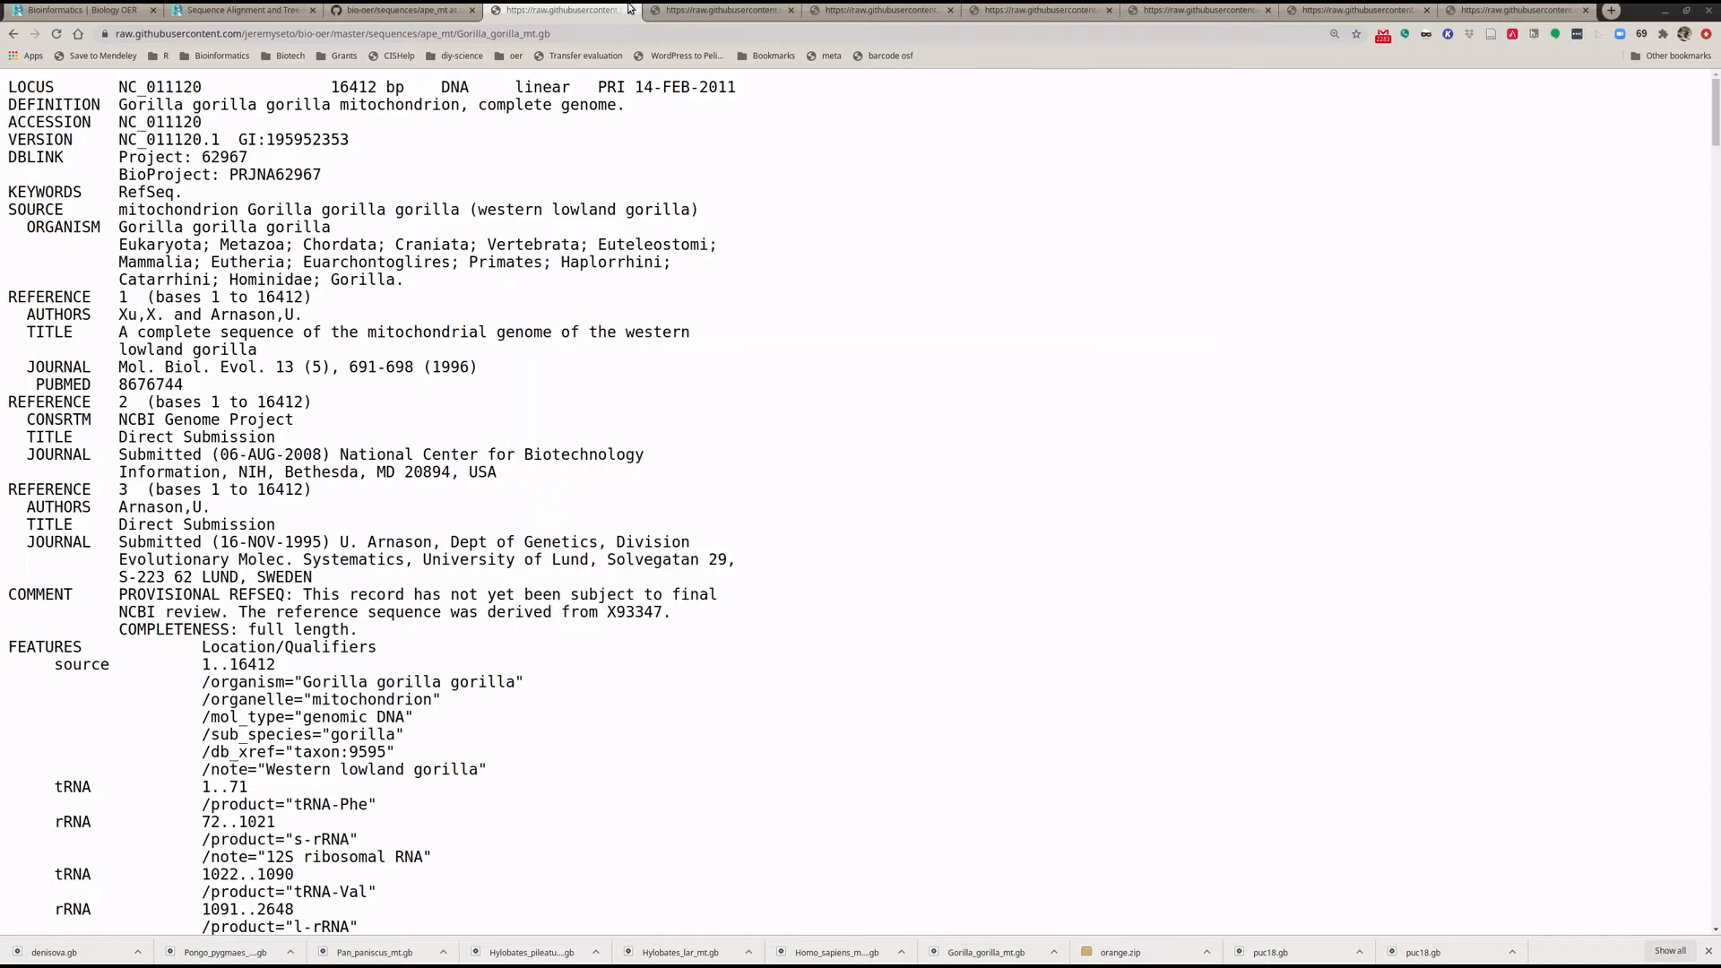
pyautogui.click(632, 10)
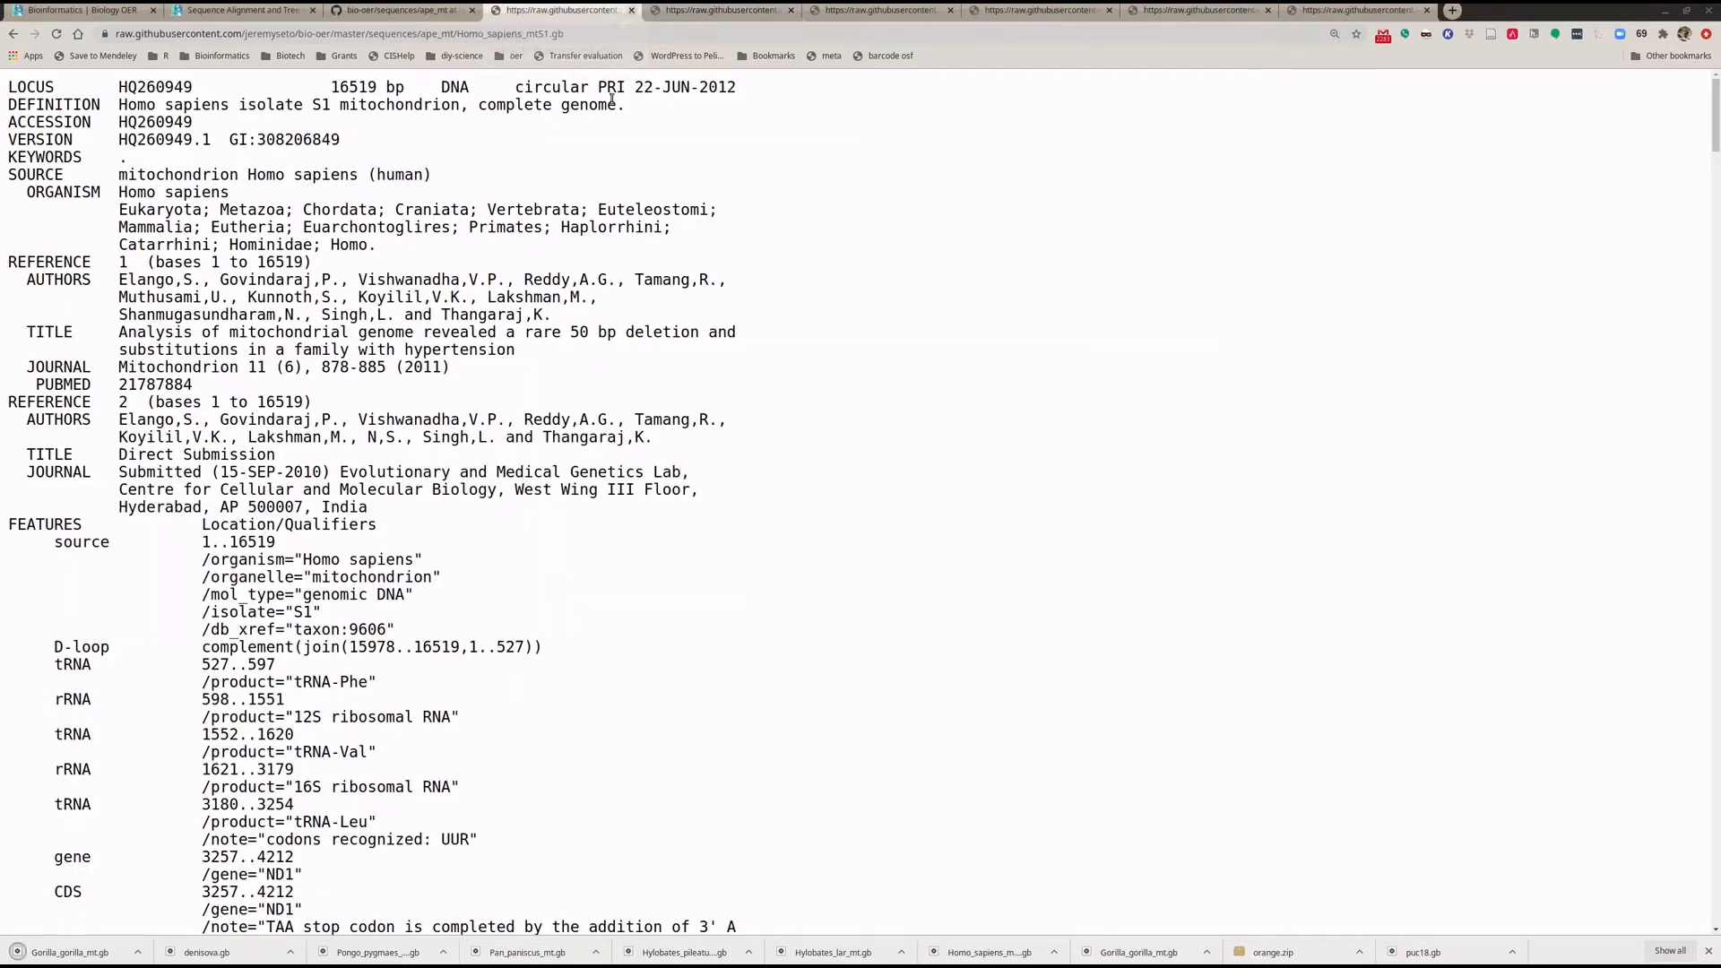
# Step: Save the raw Homo_sapiens_mtS1.gb over the existing copy in the apes folder and close its tab
pyautogui.rightClick(599, 150)
pyautogui.click(632, 214)
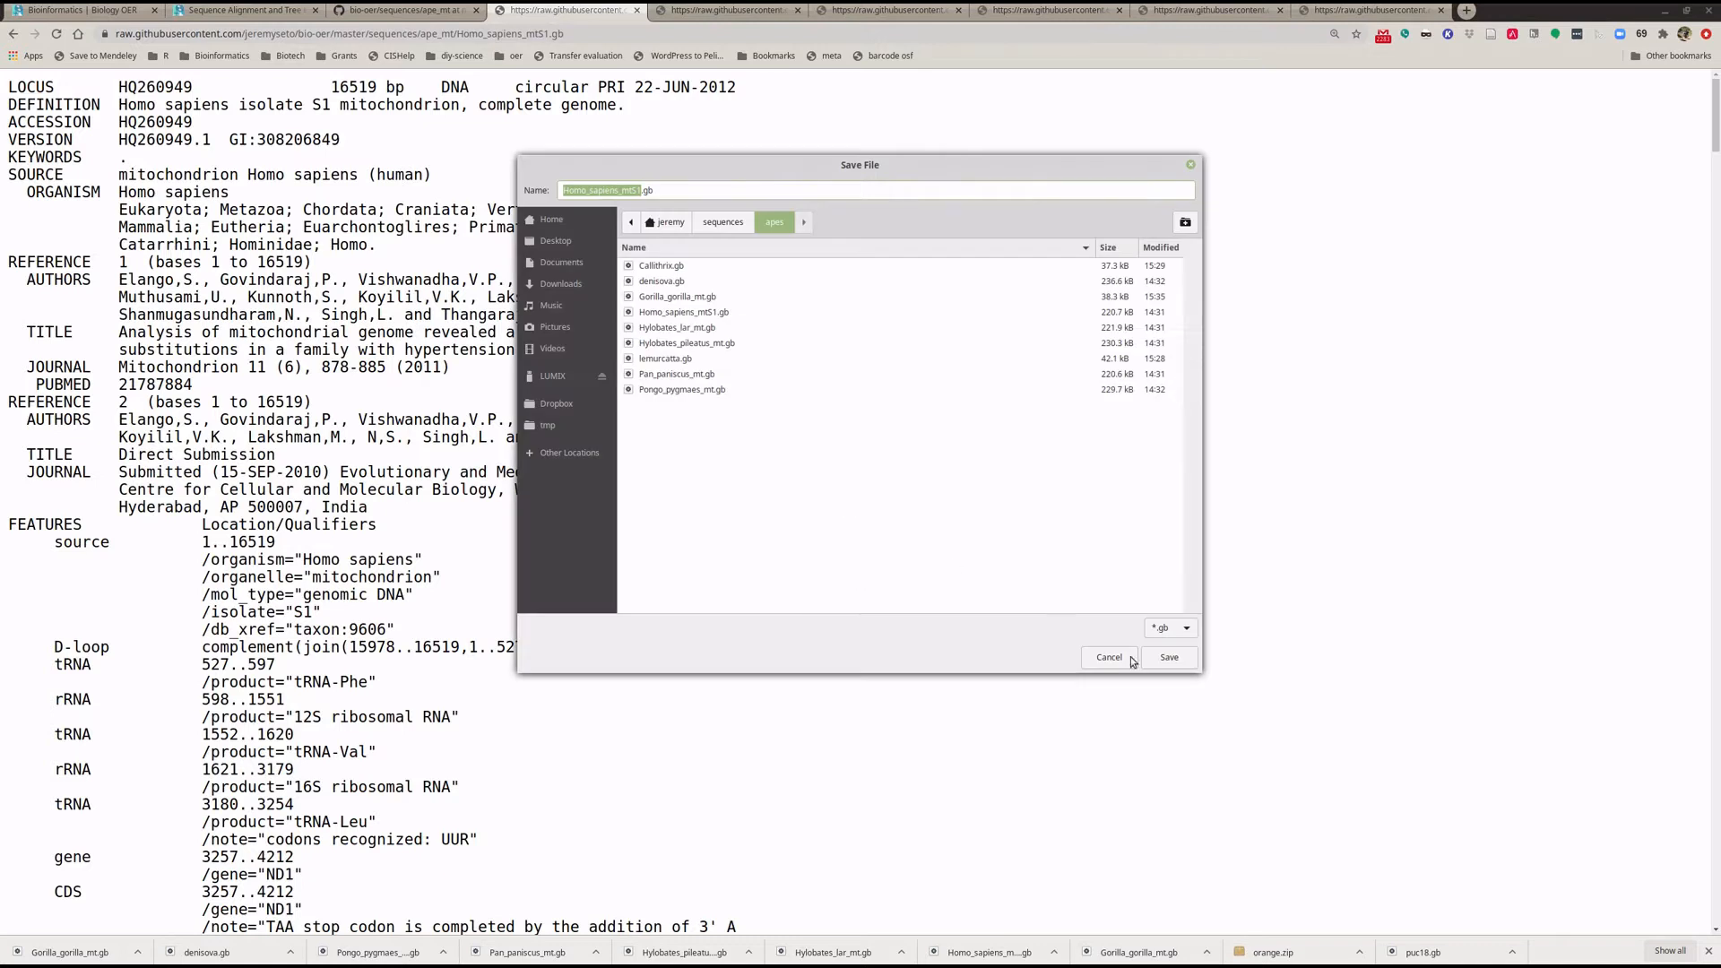
pyautogui.click(1167, 658)
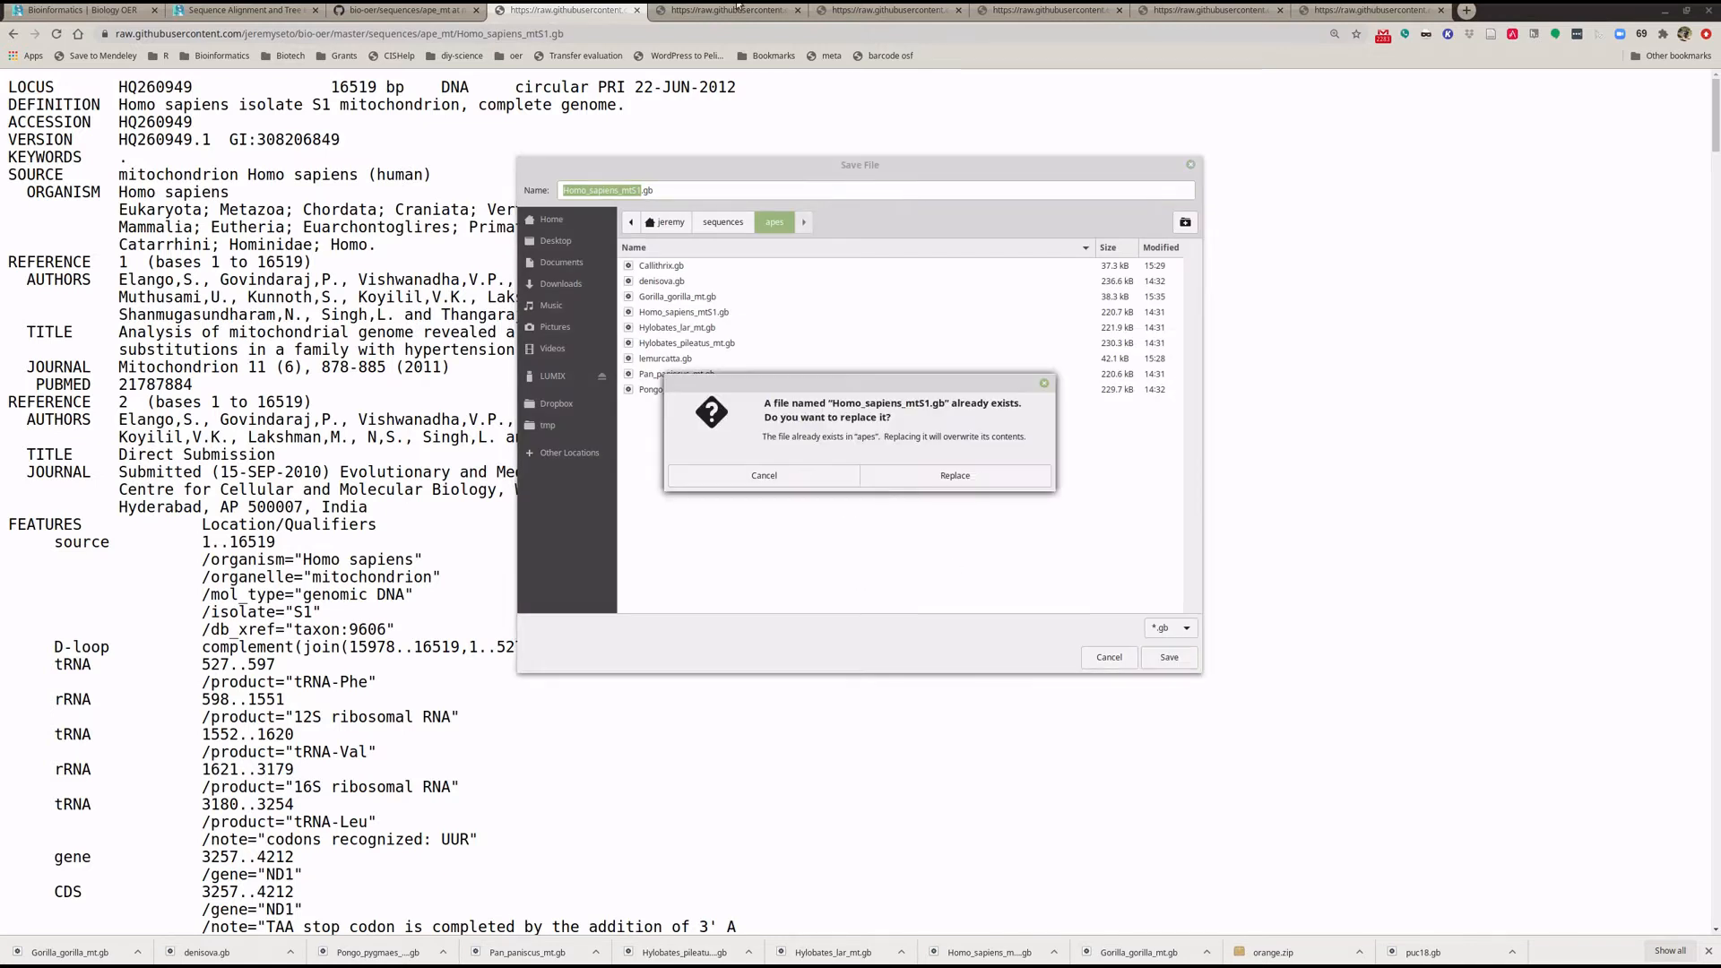
pyautogui.click(983, 476)
pyautogui.click(636, 9)
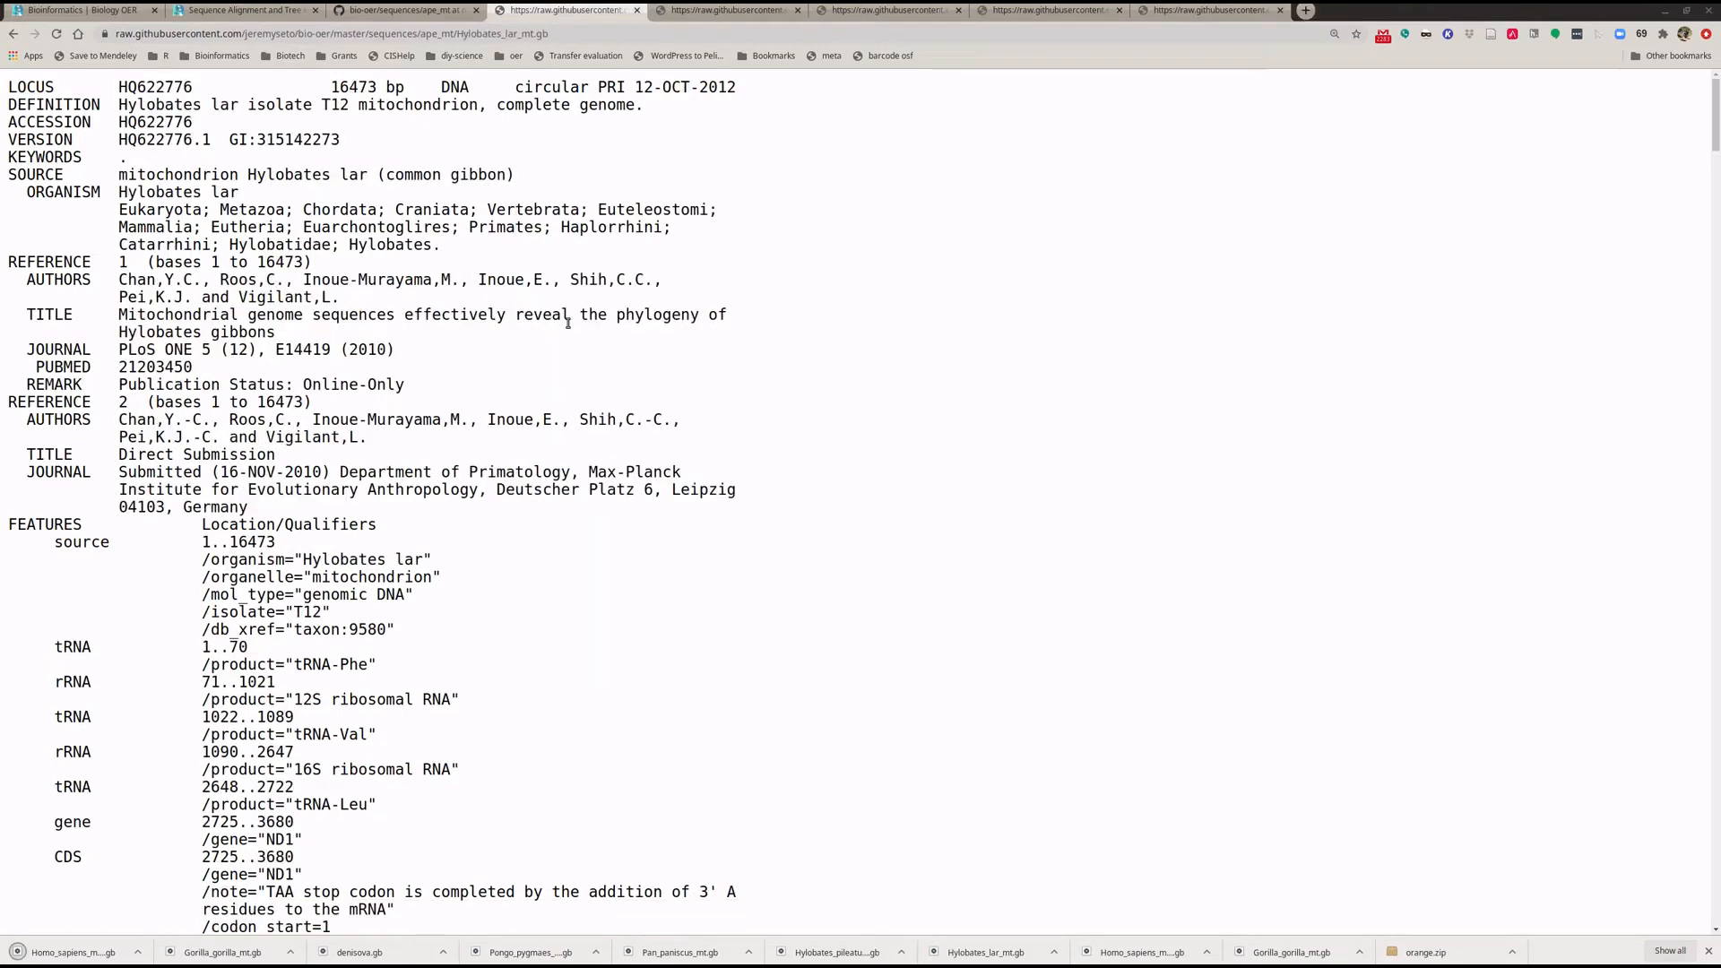
# Step: Save the raw Hylobates_lar_mt.gb over the existing copy in the apes folder and close its tab
pyautogui.rightClick(585, 294)
pyautogui.click(651, 366)
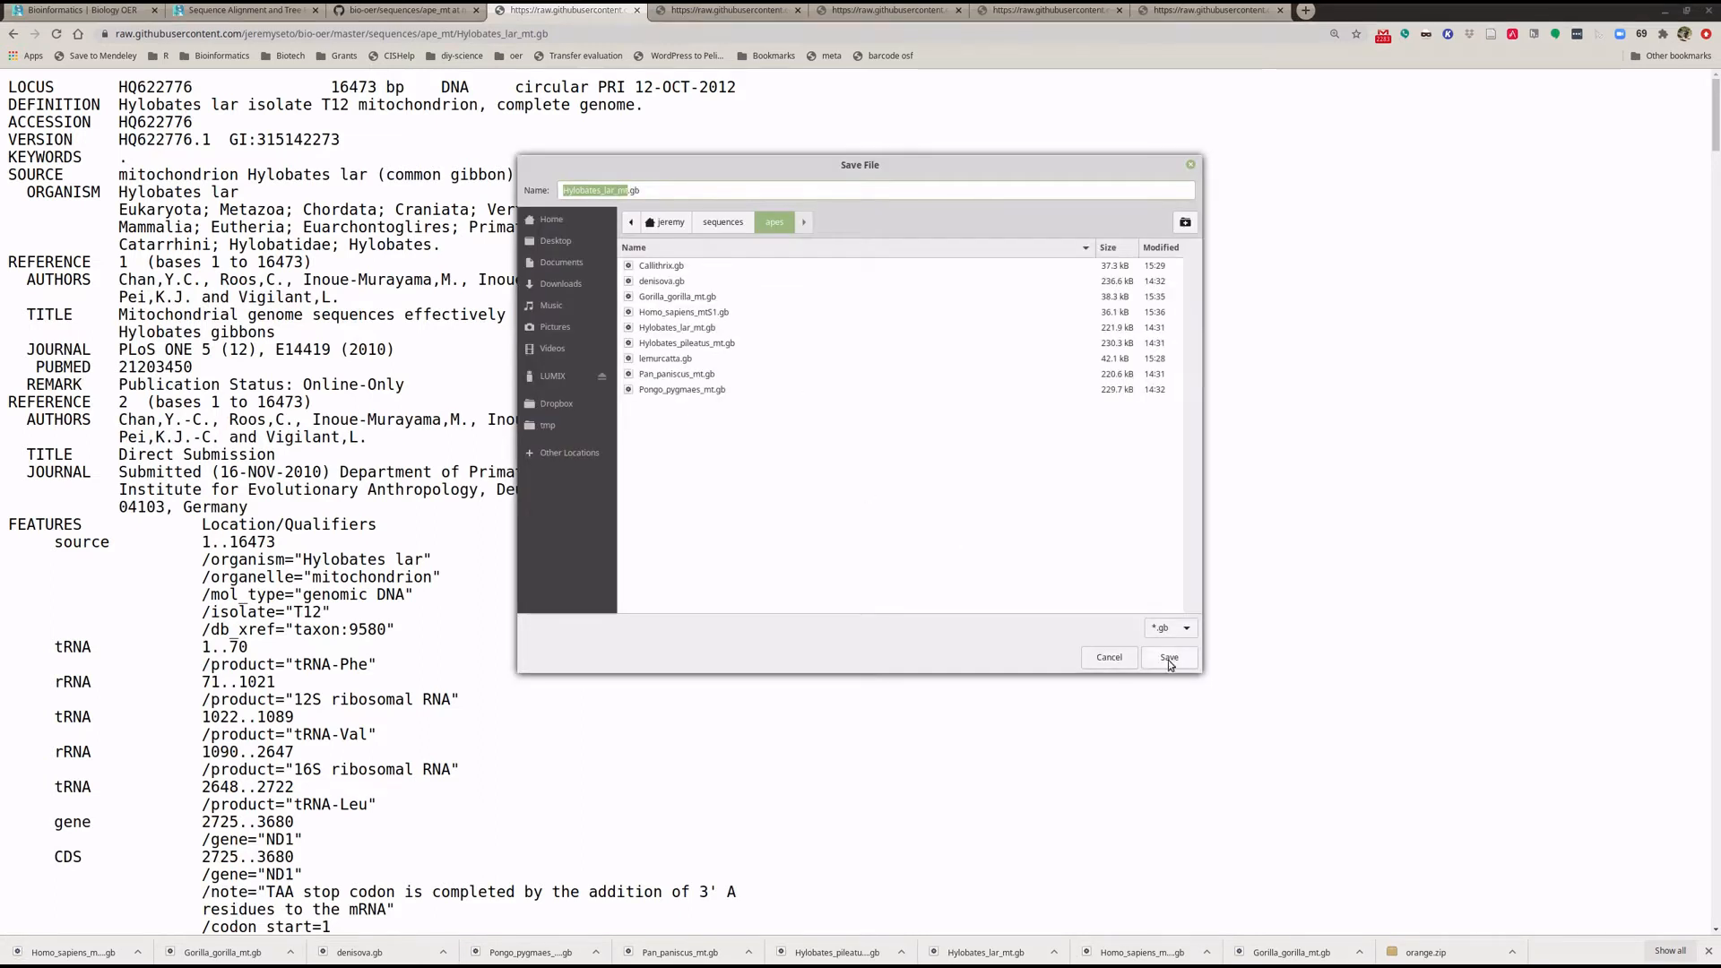
pyautogui.click(1168, 661)
pyautogui.click(953, 476)
pyautogui.click(637, 10)
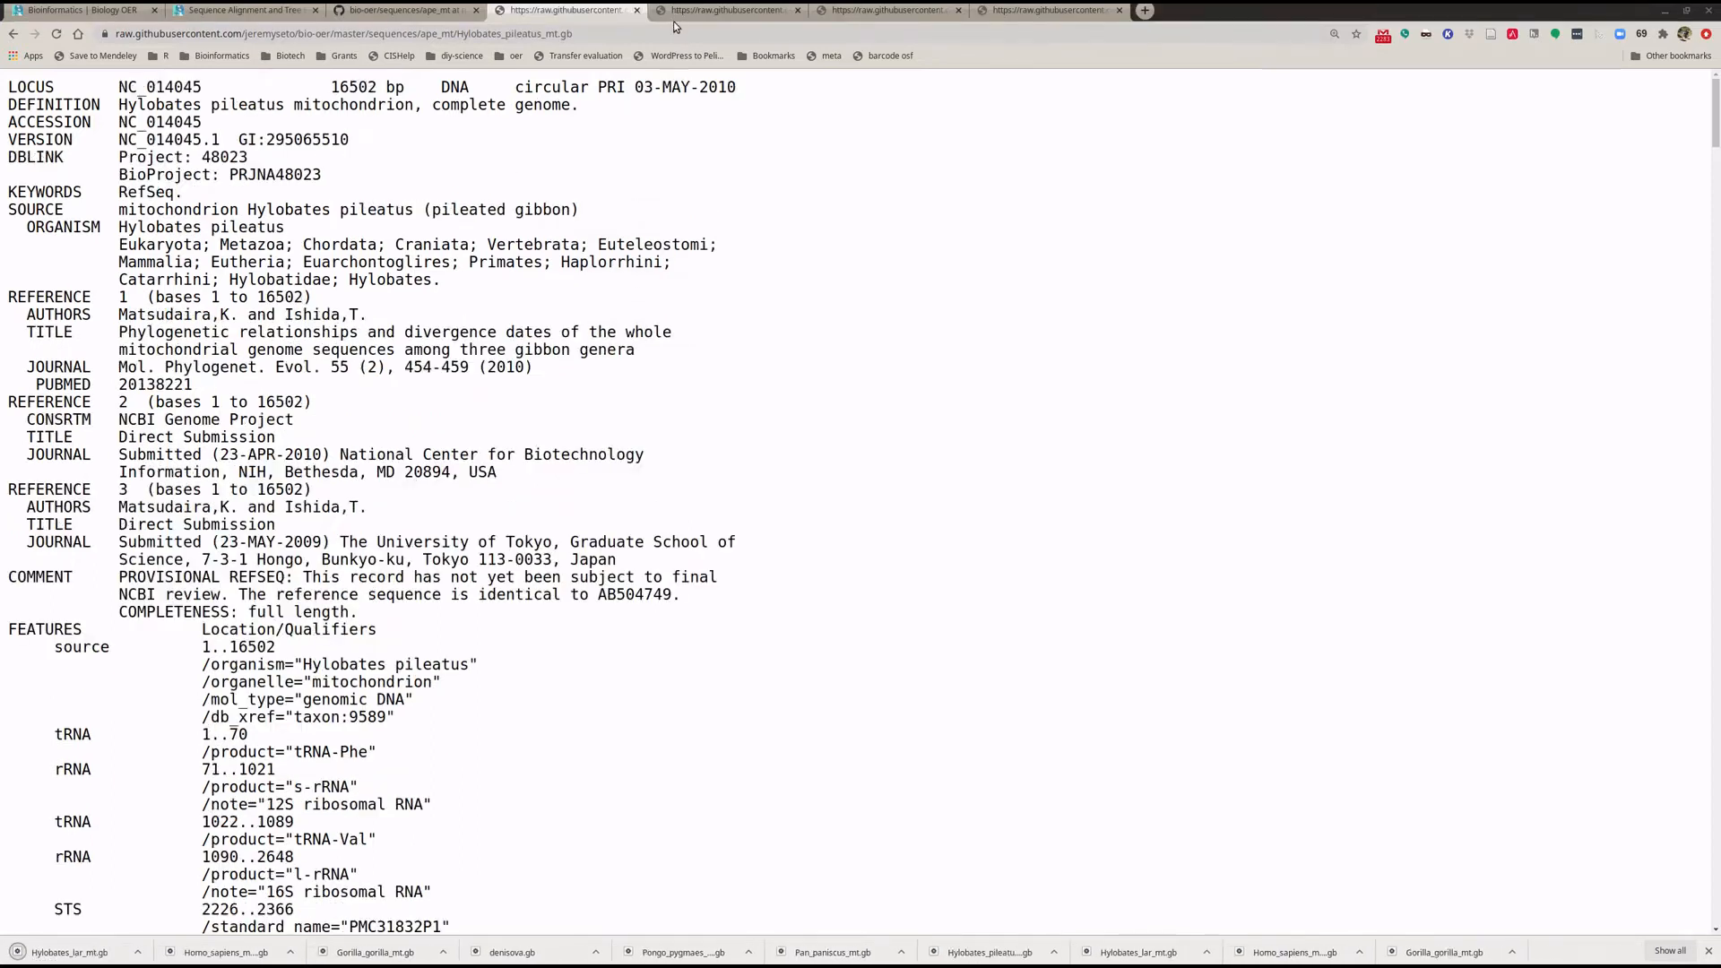
# Step: Save the raw Hylobates_pileatus_mt.gb over the existing copy in the apes folder and close its tab
pyautogui.rightClick(694, 251)
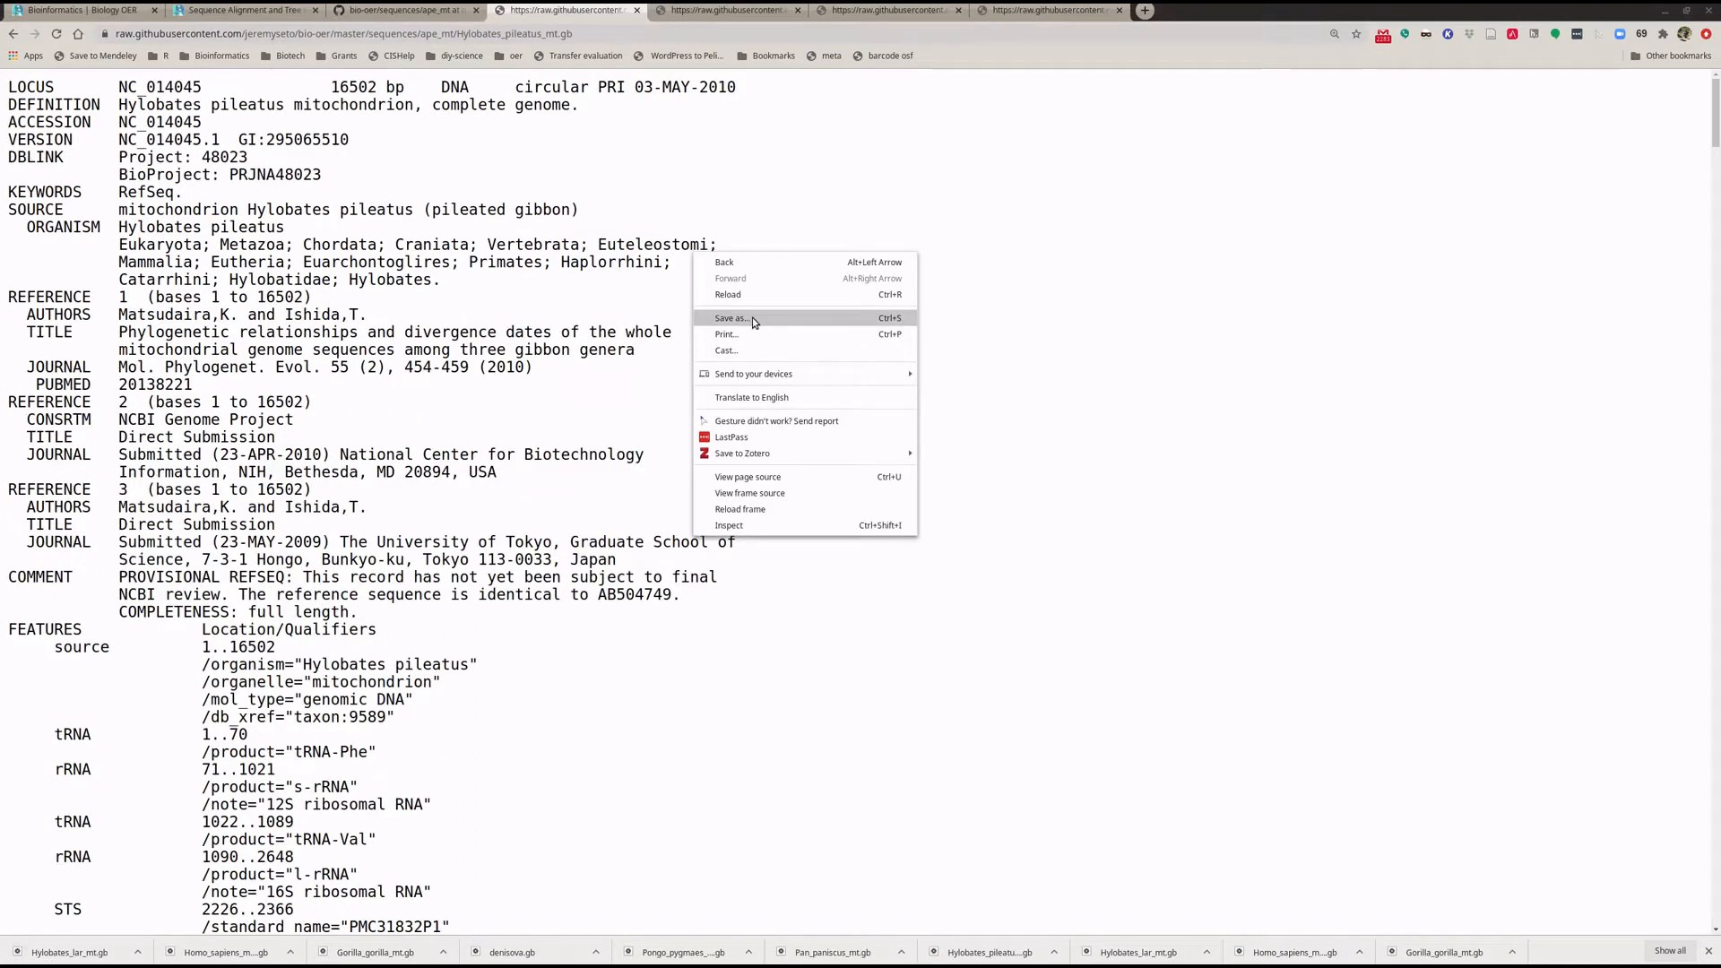
pyautogui.click(751, 317)
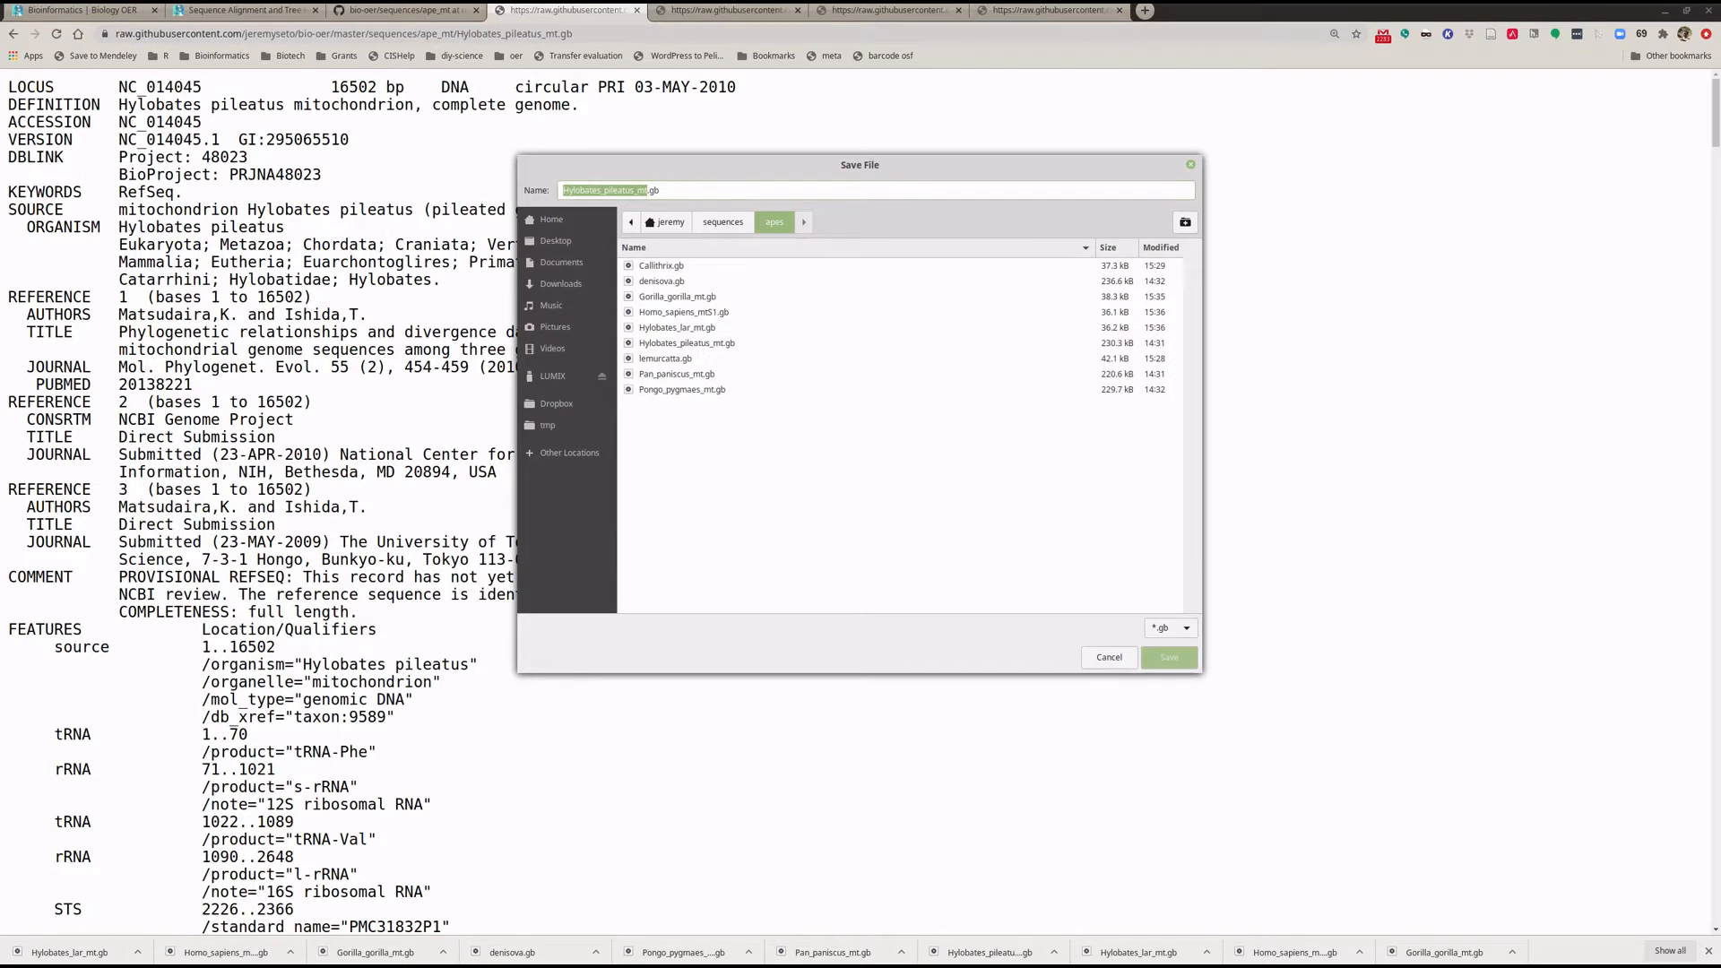
pyautogui.click(1168, 658)
pyautogui.click(1014, 476)
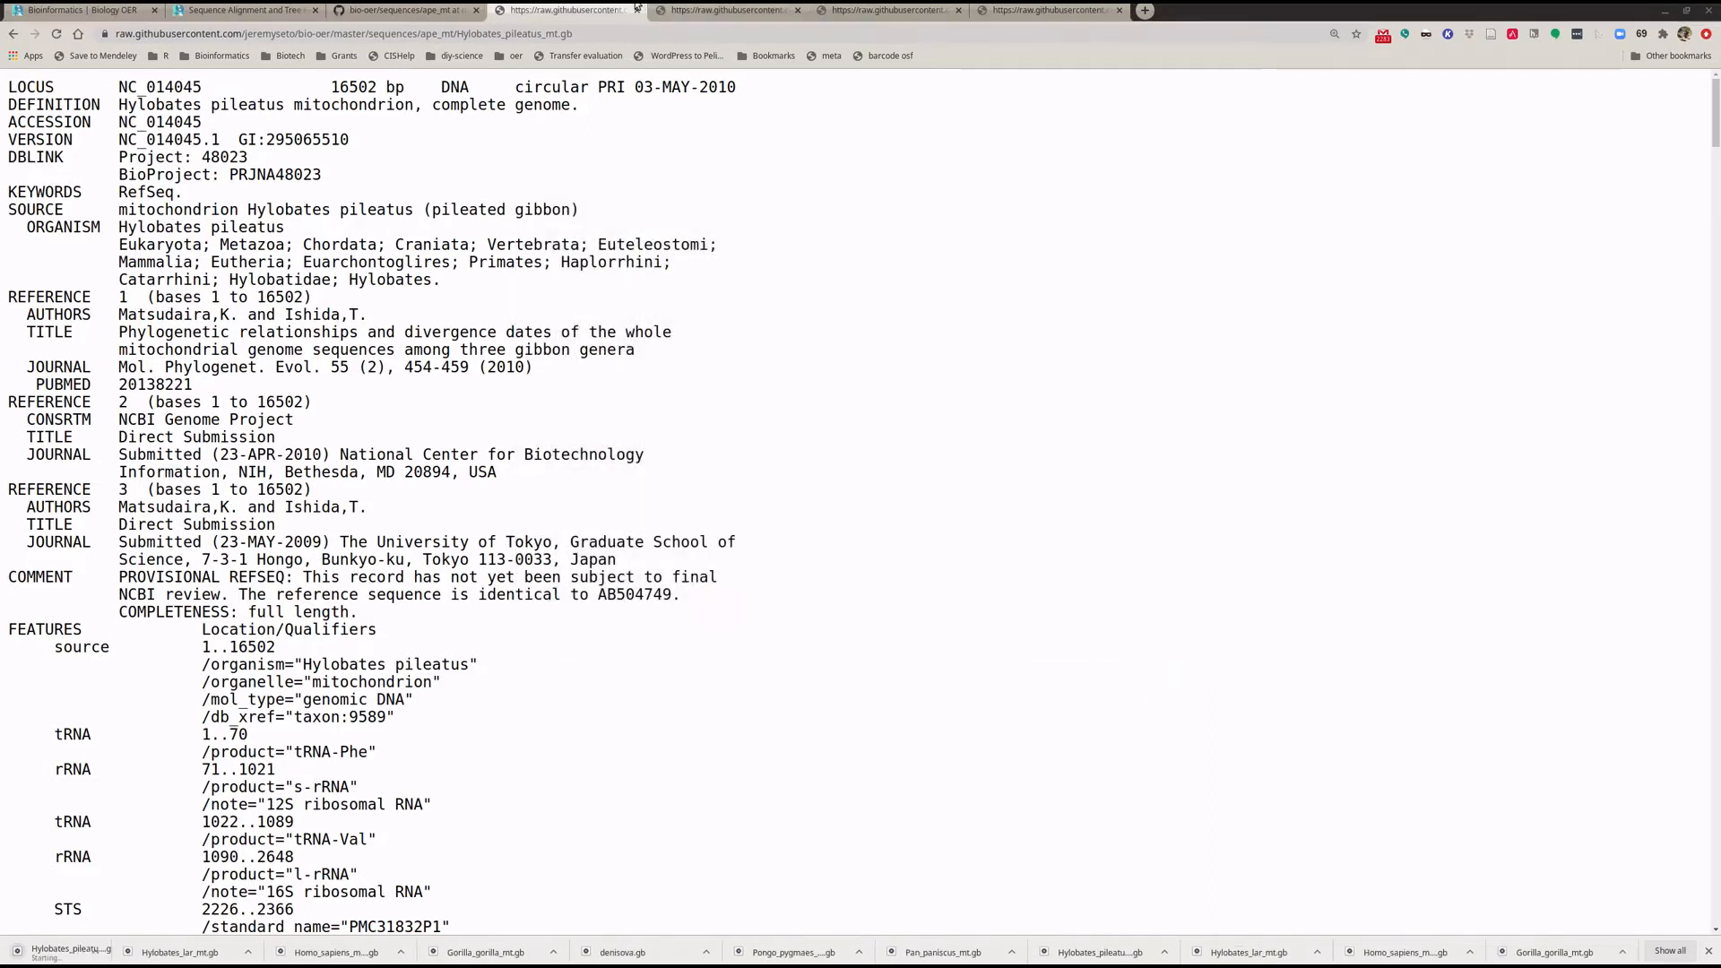
pyautogui.click(637, 10)
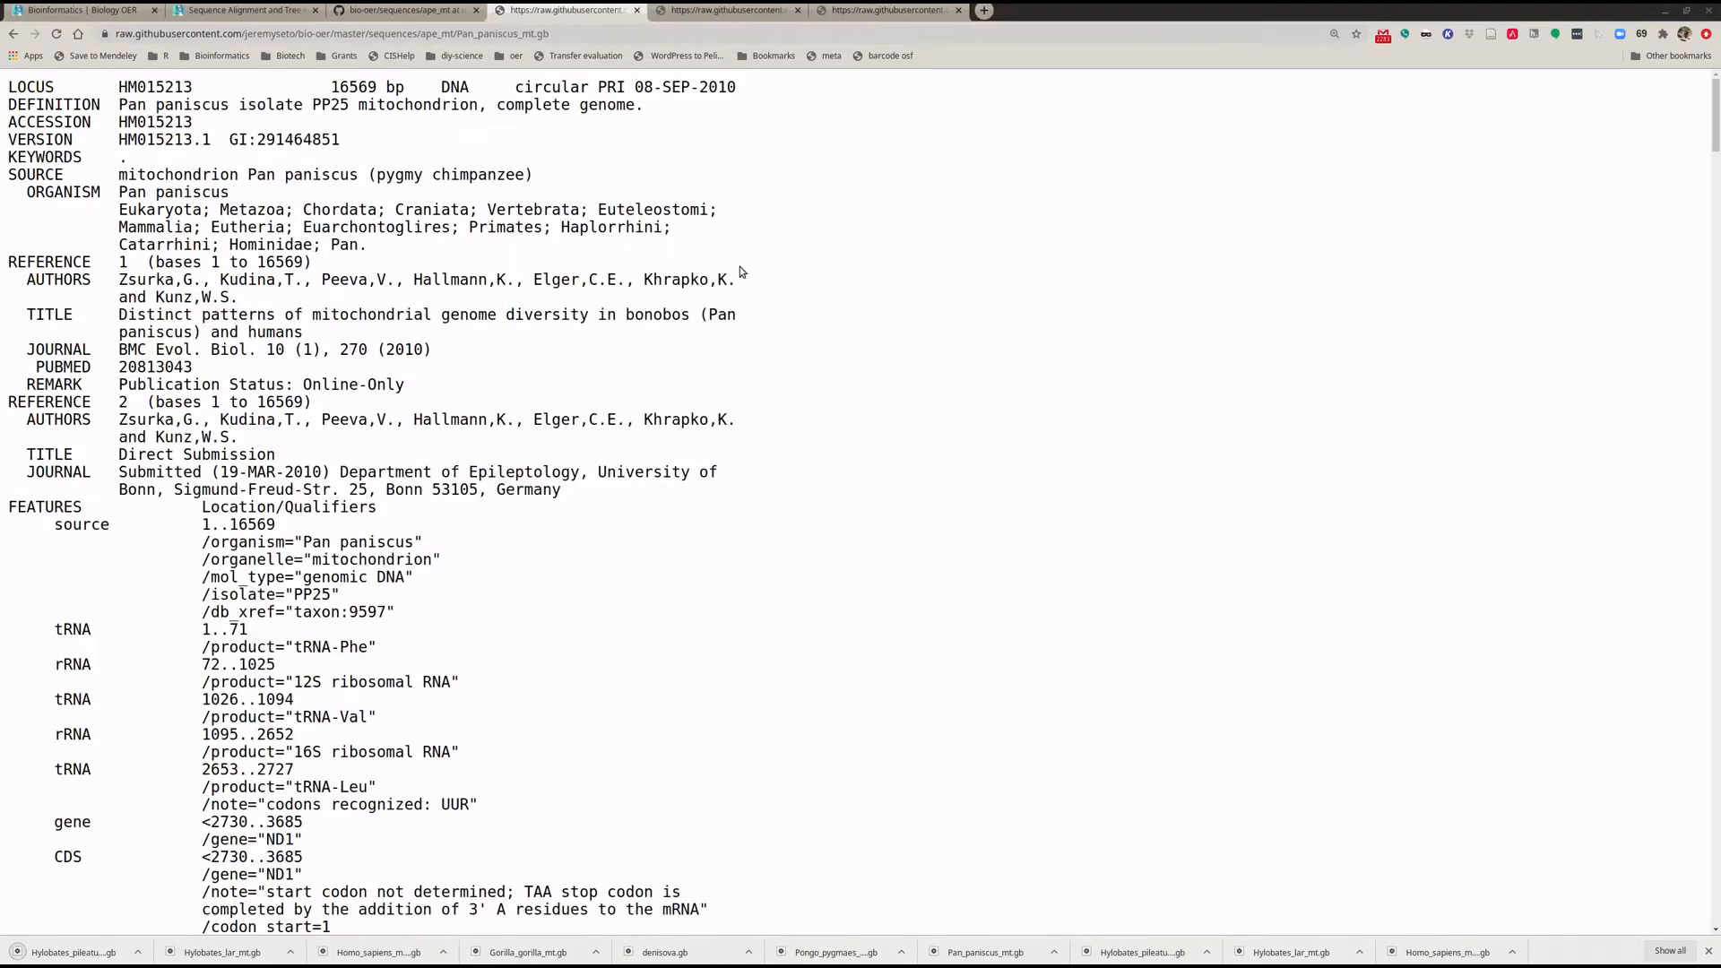
# Step: Save the raw Pan_paniscus_mt.gb into the apes folder, replacing the existing file
pyautogui.rightClick(739, 266)
pyautogui.click(799, 341)
pyautogui.click(1166, 657)
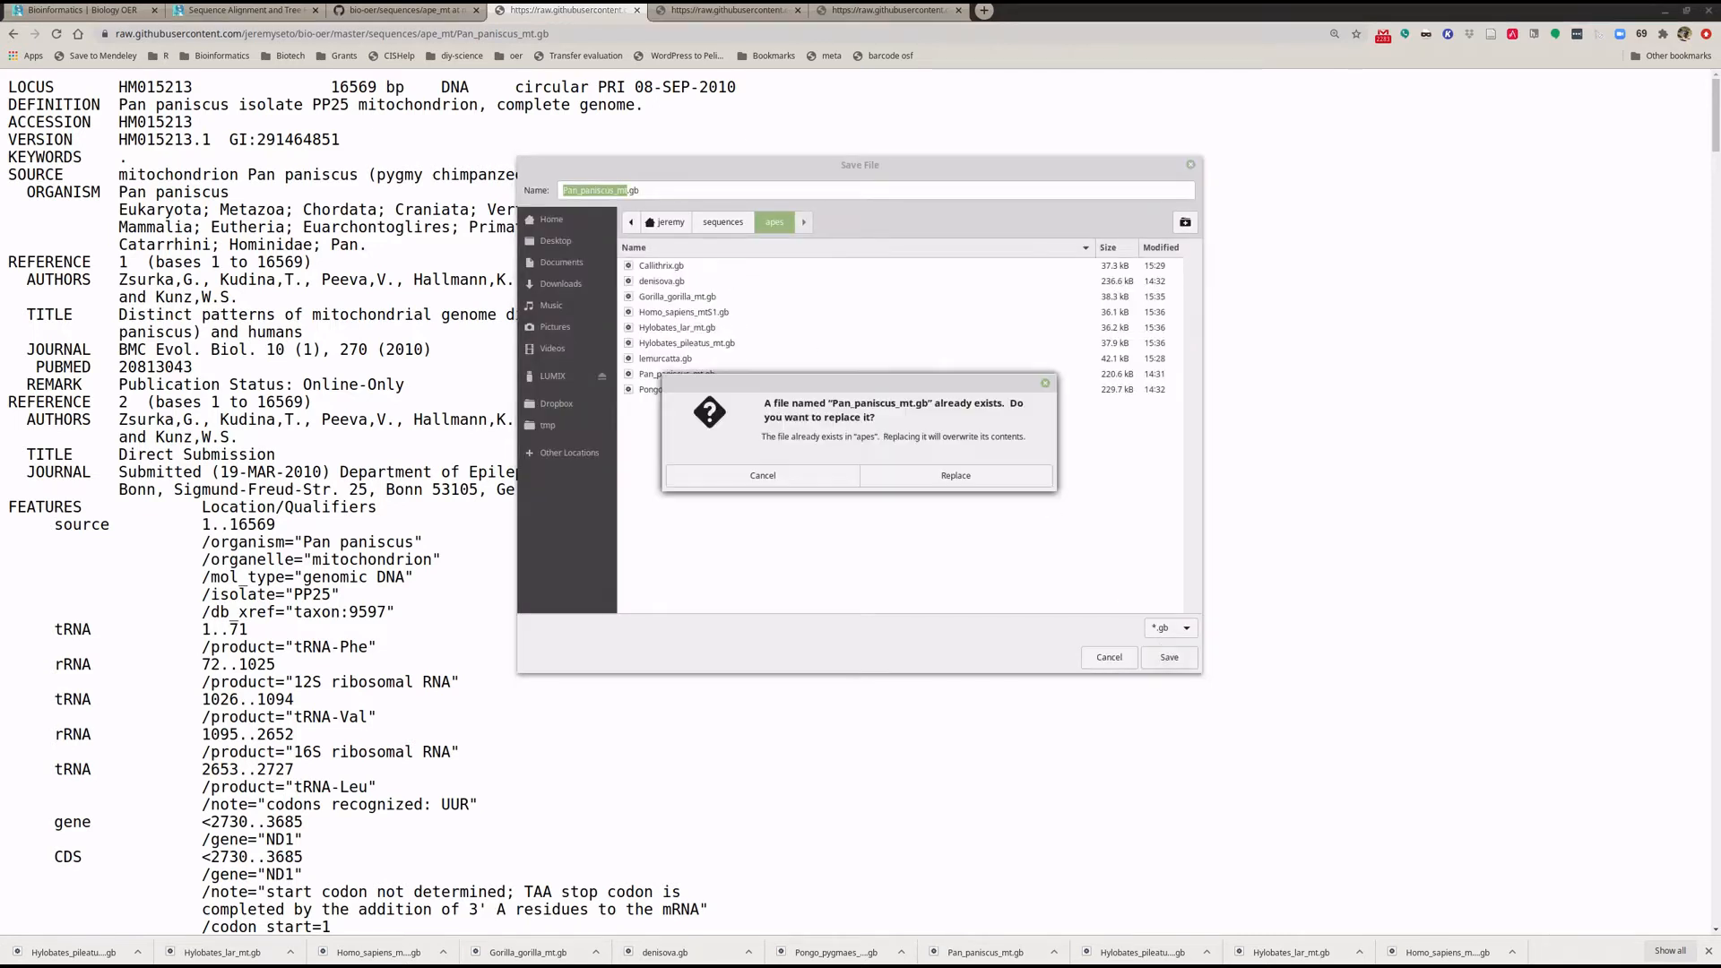
pyautogui.click(936, 478)
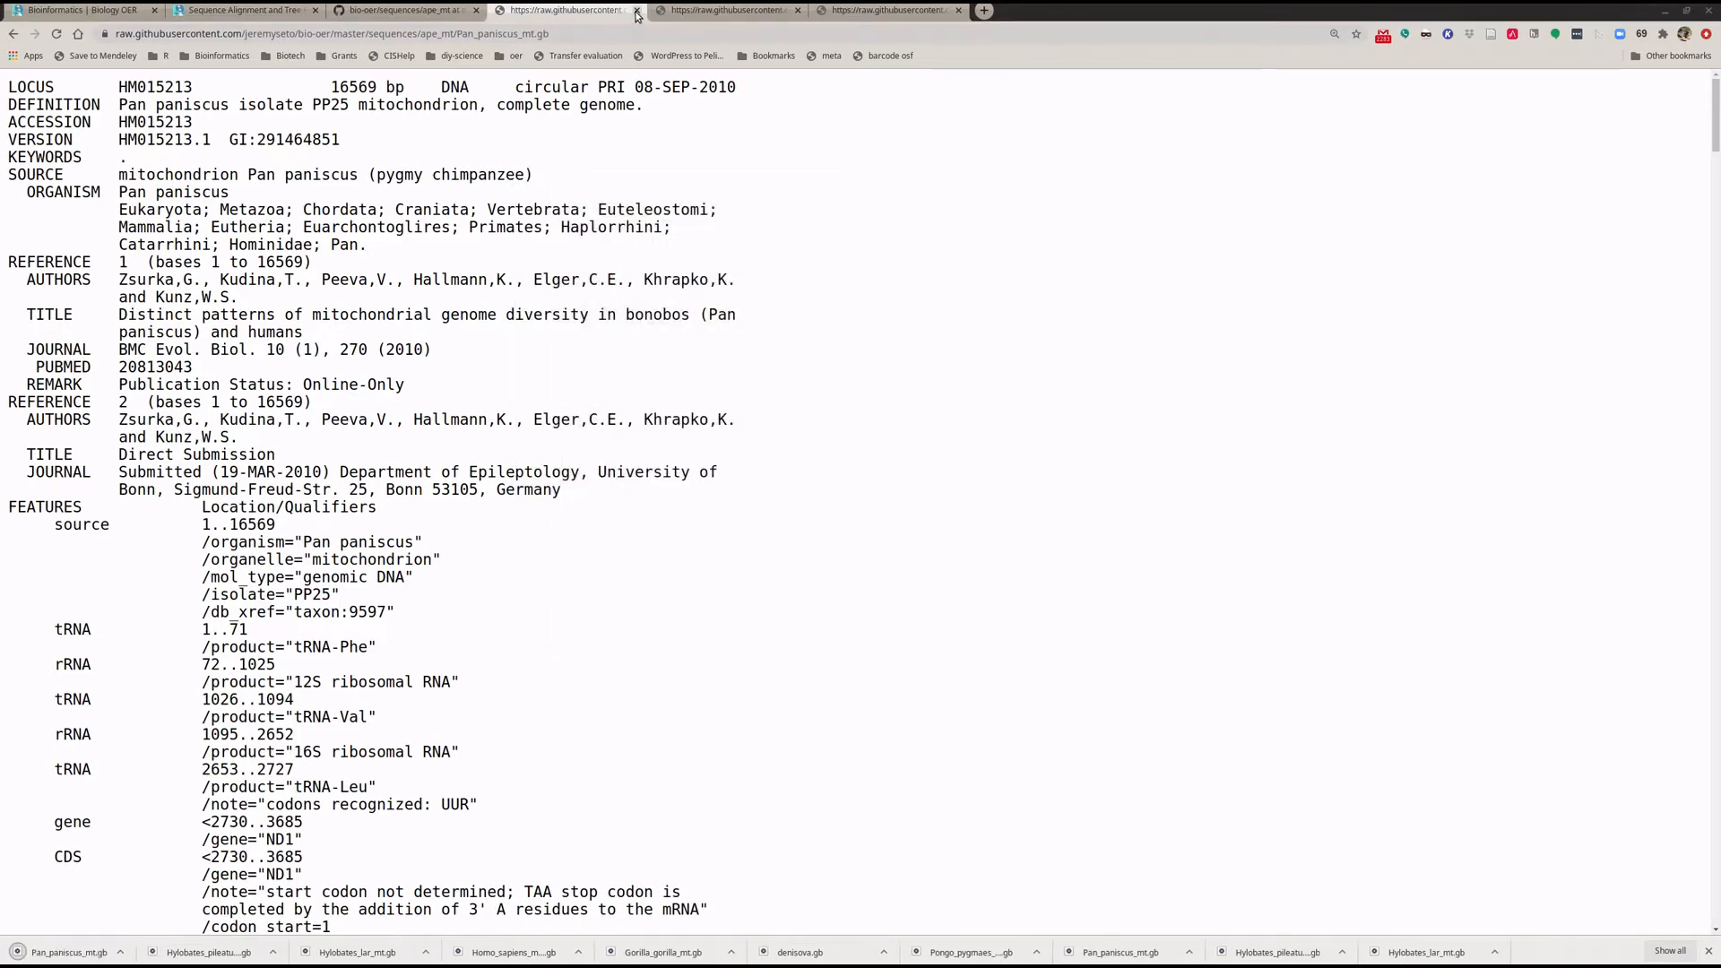
# Step: Save the raw Pan_troglodytes_mt.gb into the apes folder and close the Pan_paniscus and Pan_troglodytes tabs
pyautogui.hotkey('ctrl', 'w')
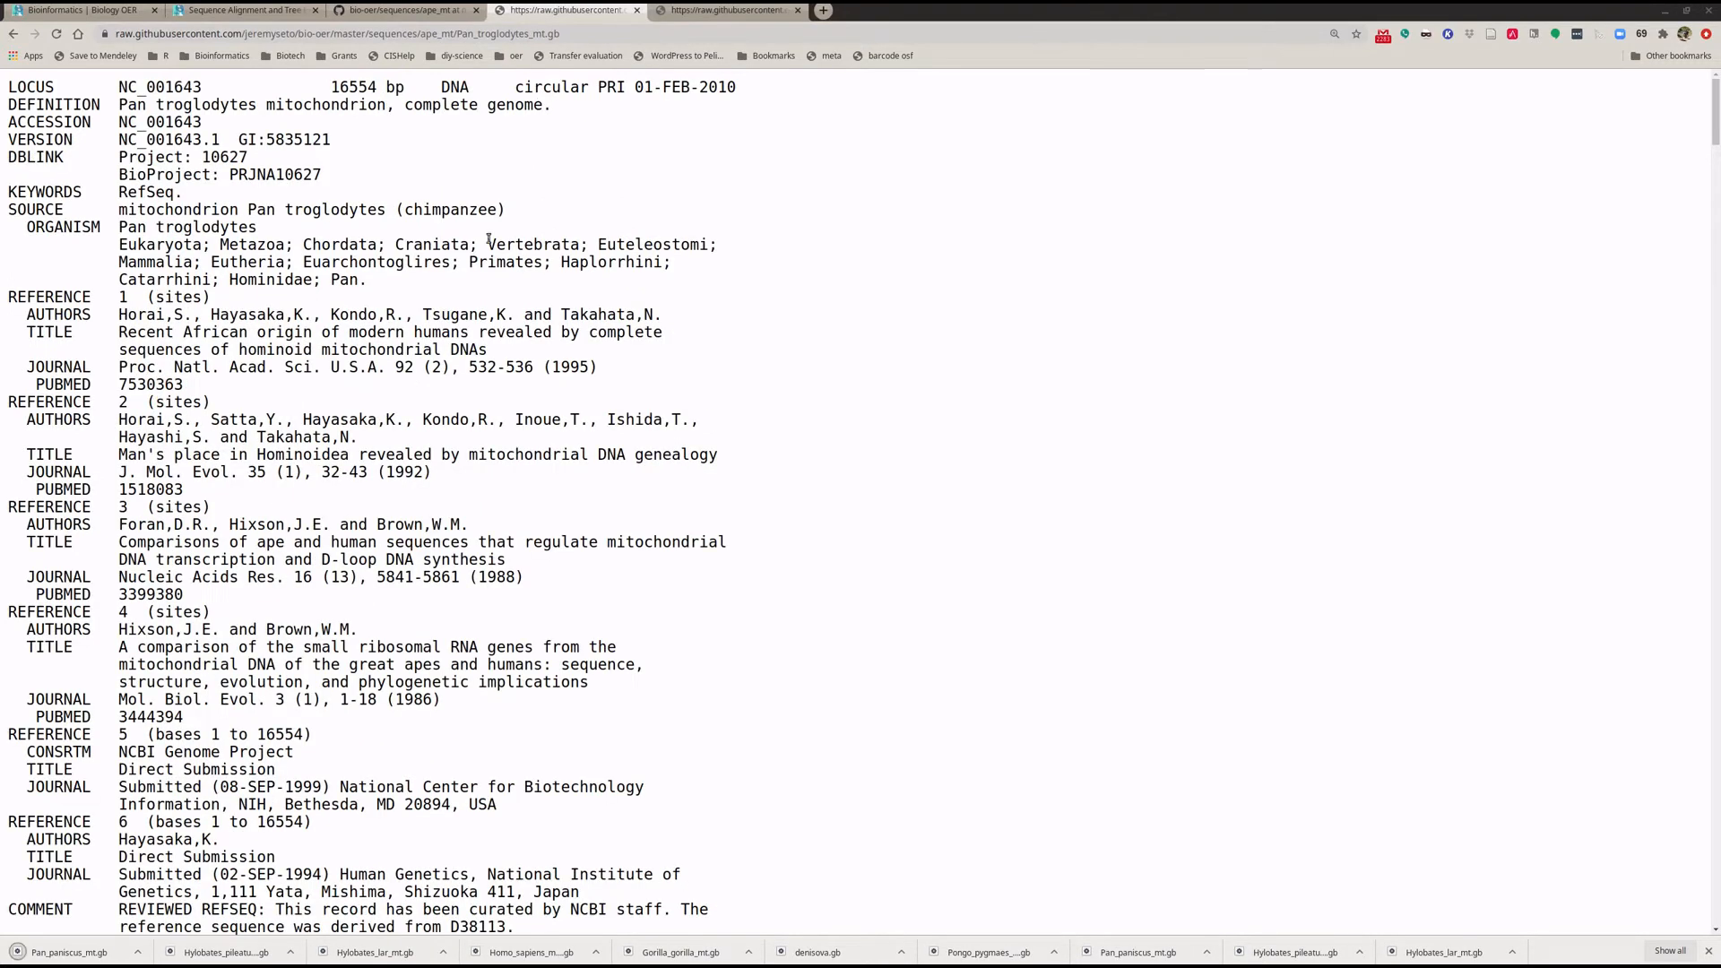
pyautogui.rightClick(489, 239)
pyautogui.click(595, 309)
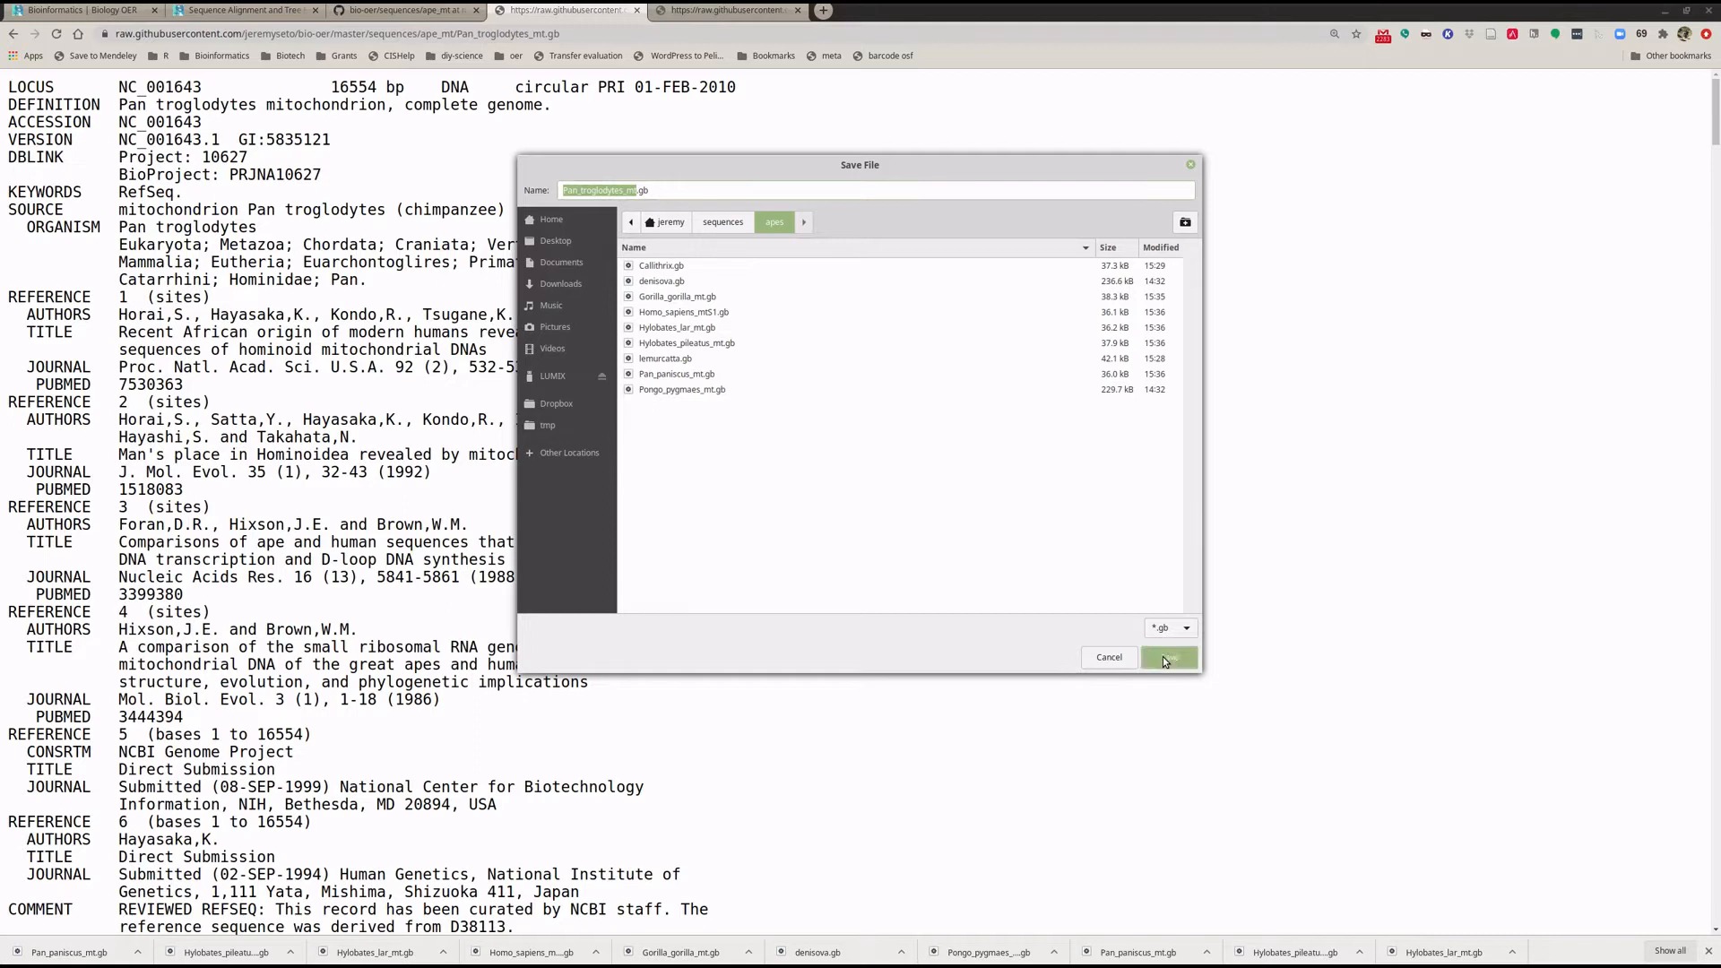
pyautogui.click(1163, 656)
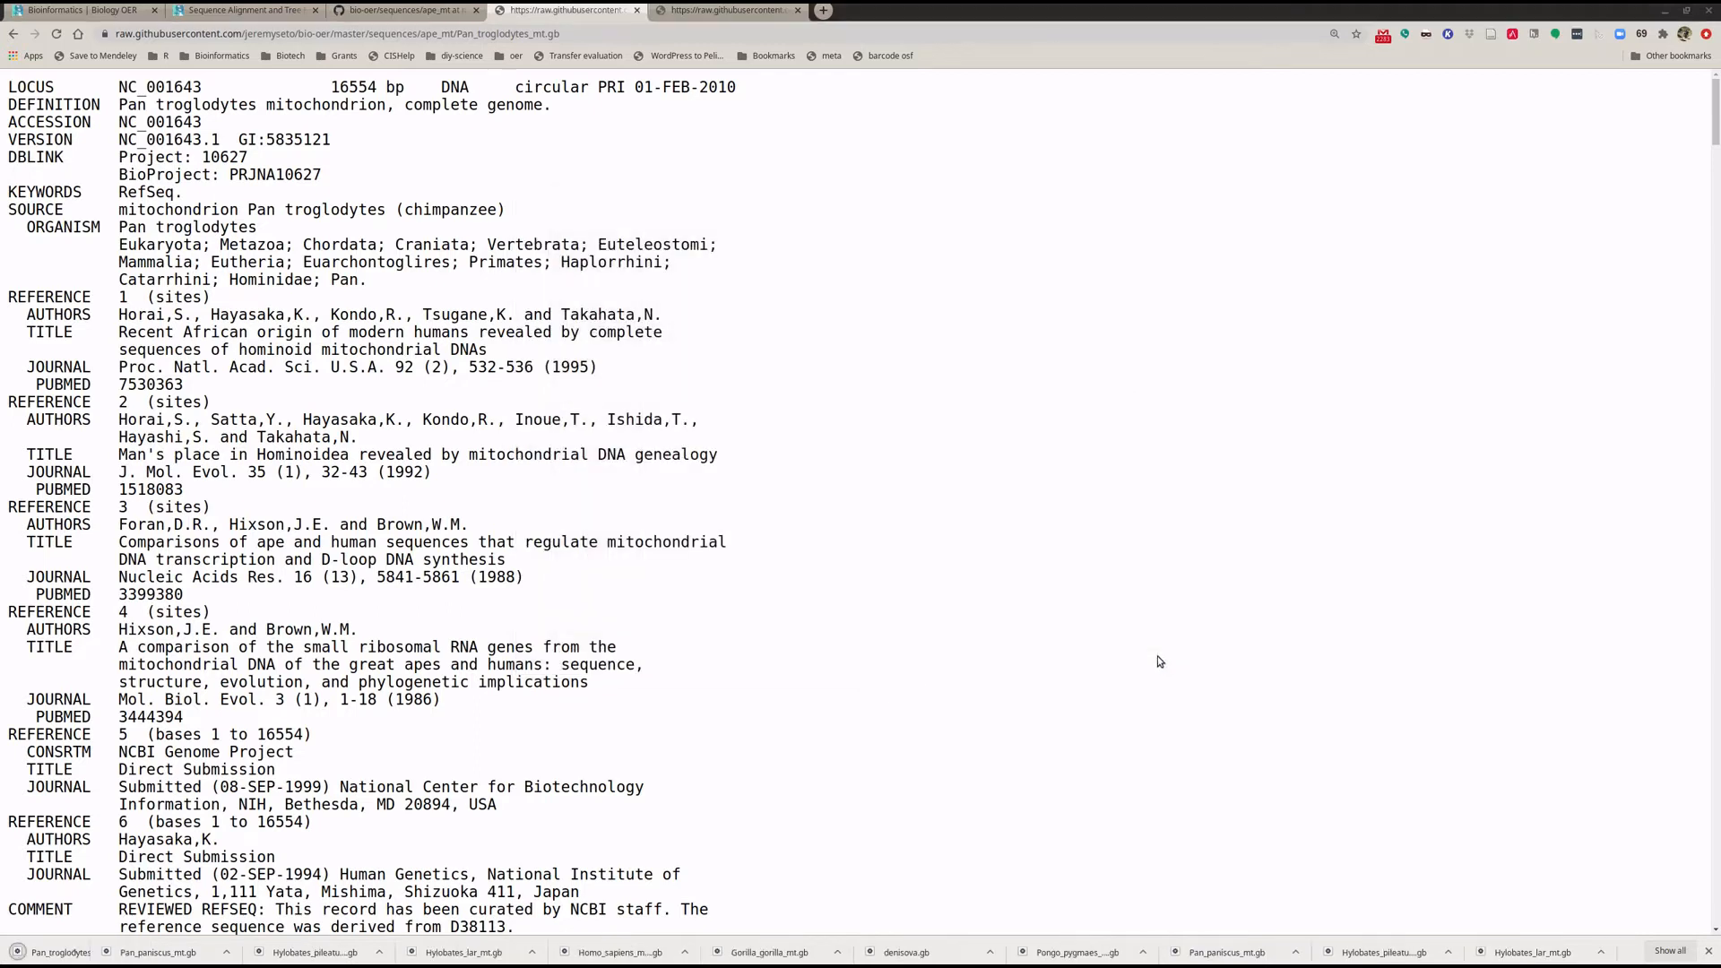
pyautogui.click(637, 10)
# Step: Save the raw Pongo_pygmaes_mt.gb over the existing copy in the apes folder and close its tab
pyautogui.rightClick(446, 312)
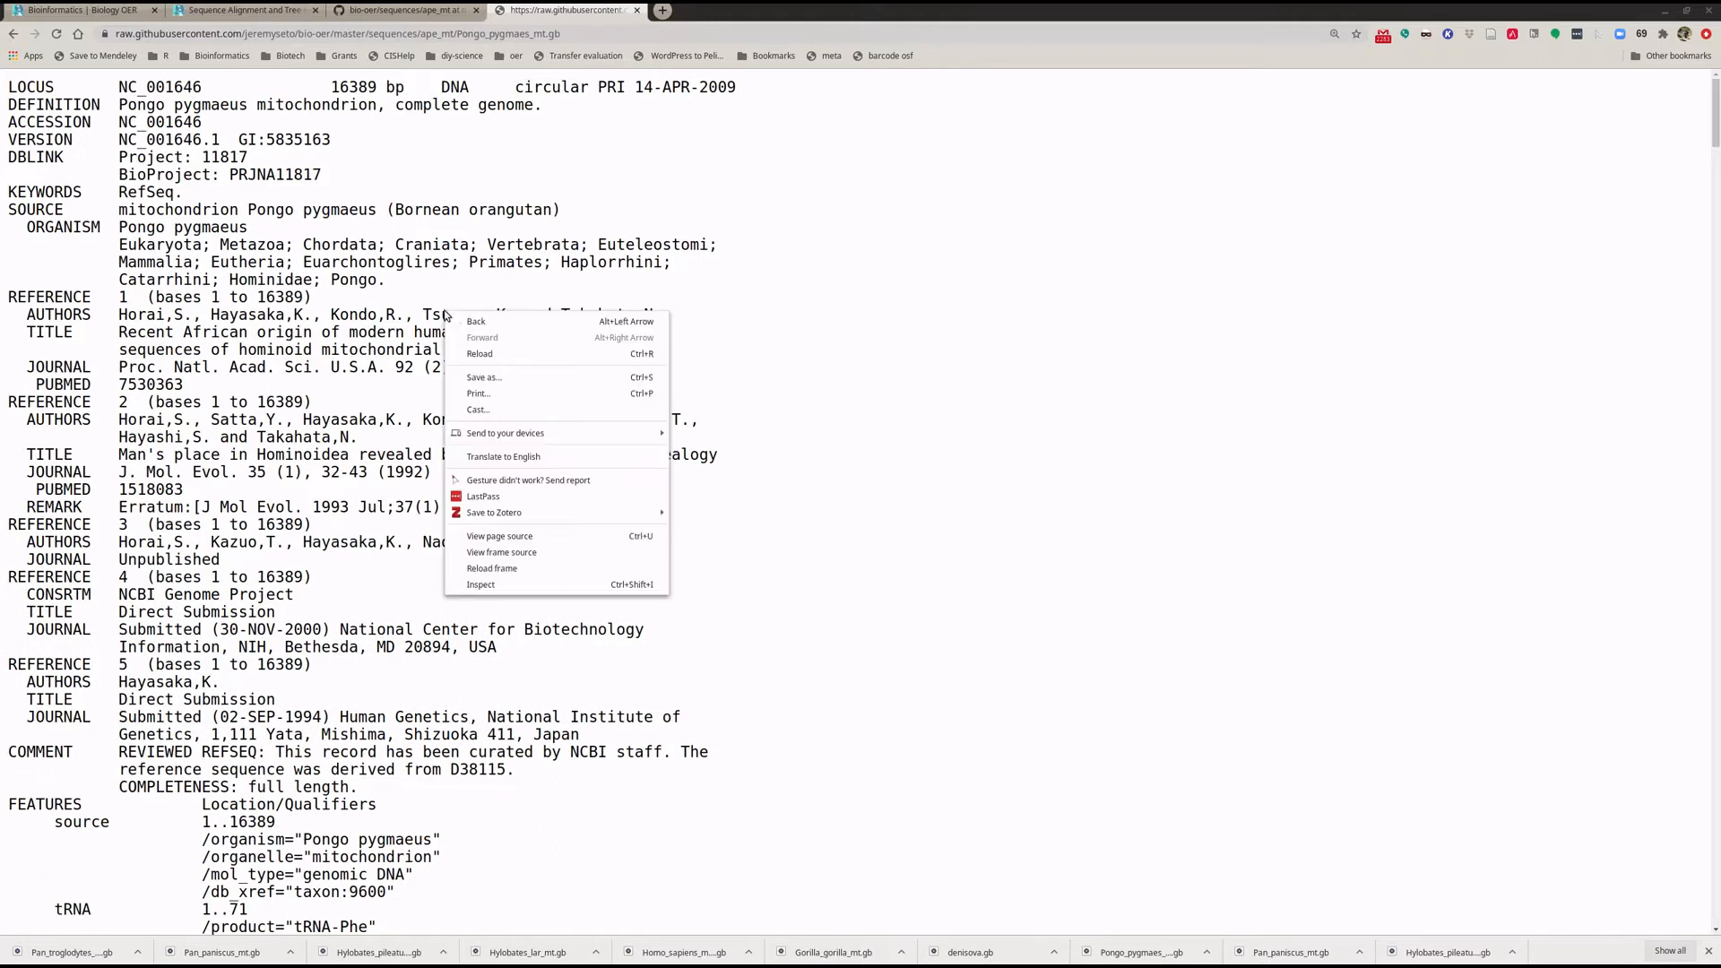
pyautogui.click(485, 378)
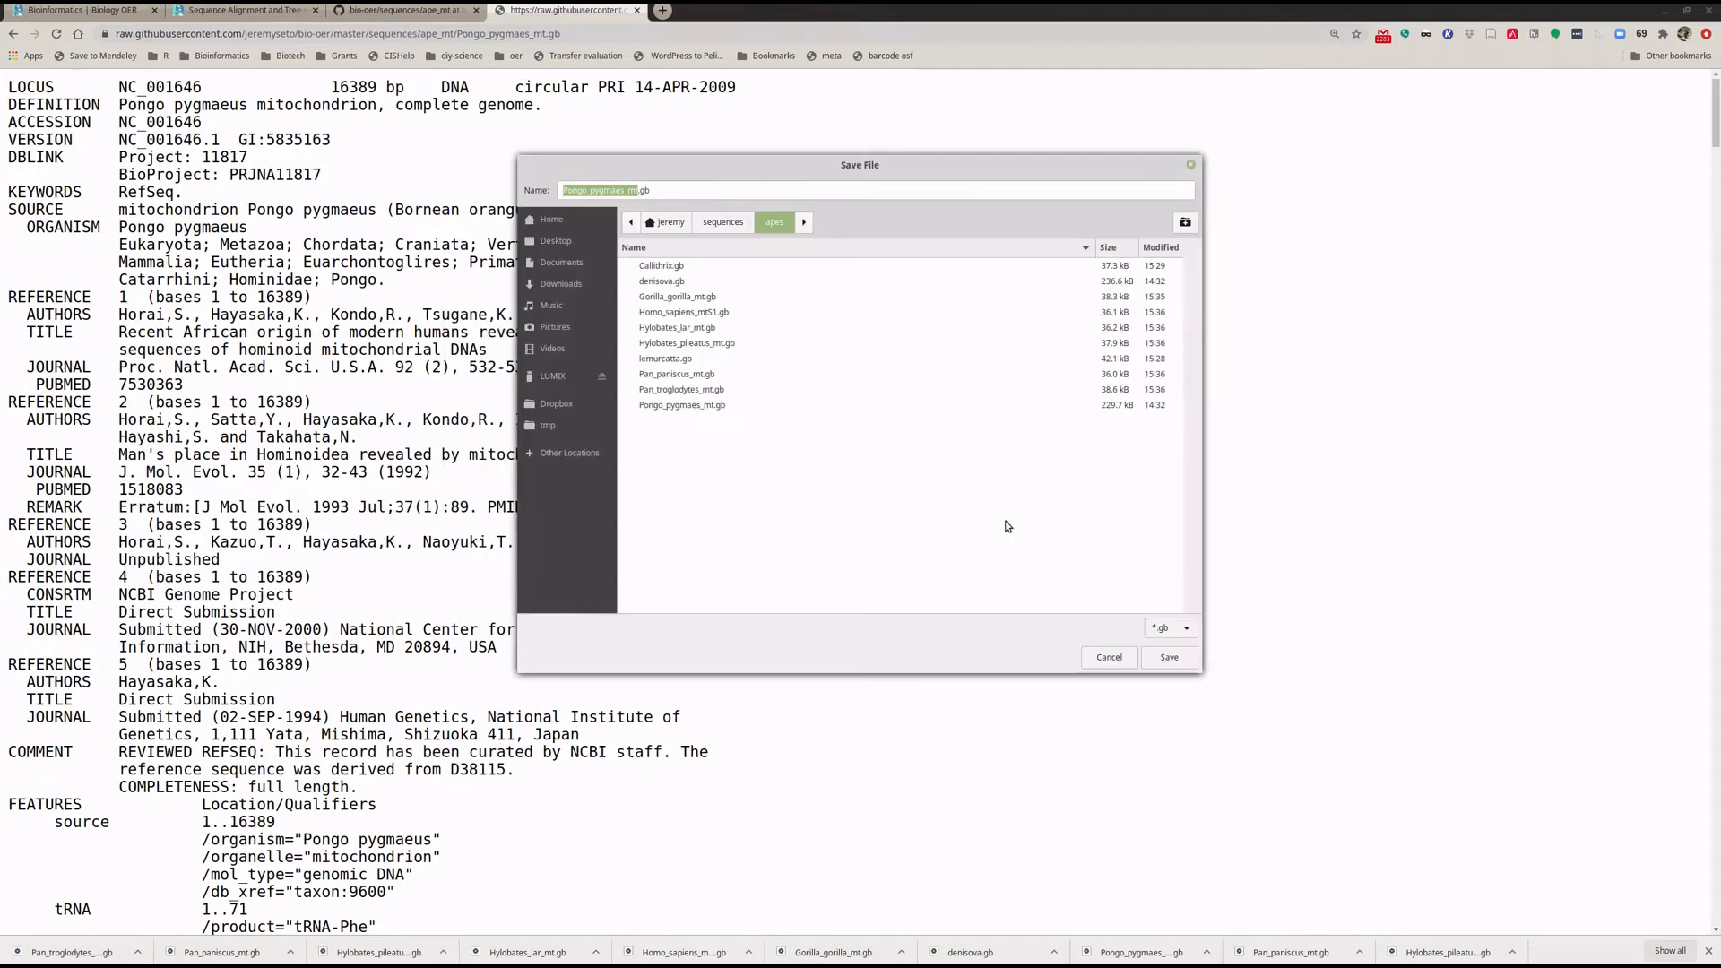
pyautogui.click(1181, 661)
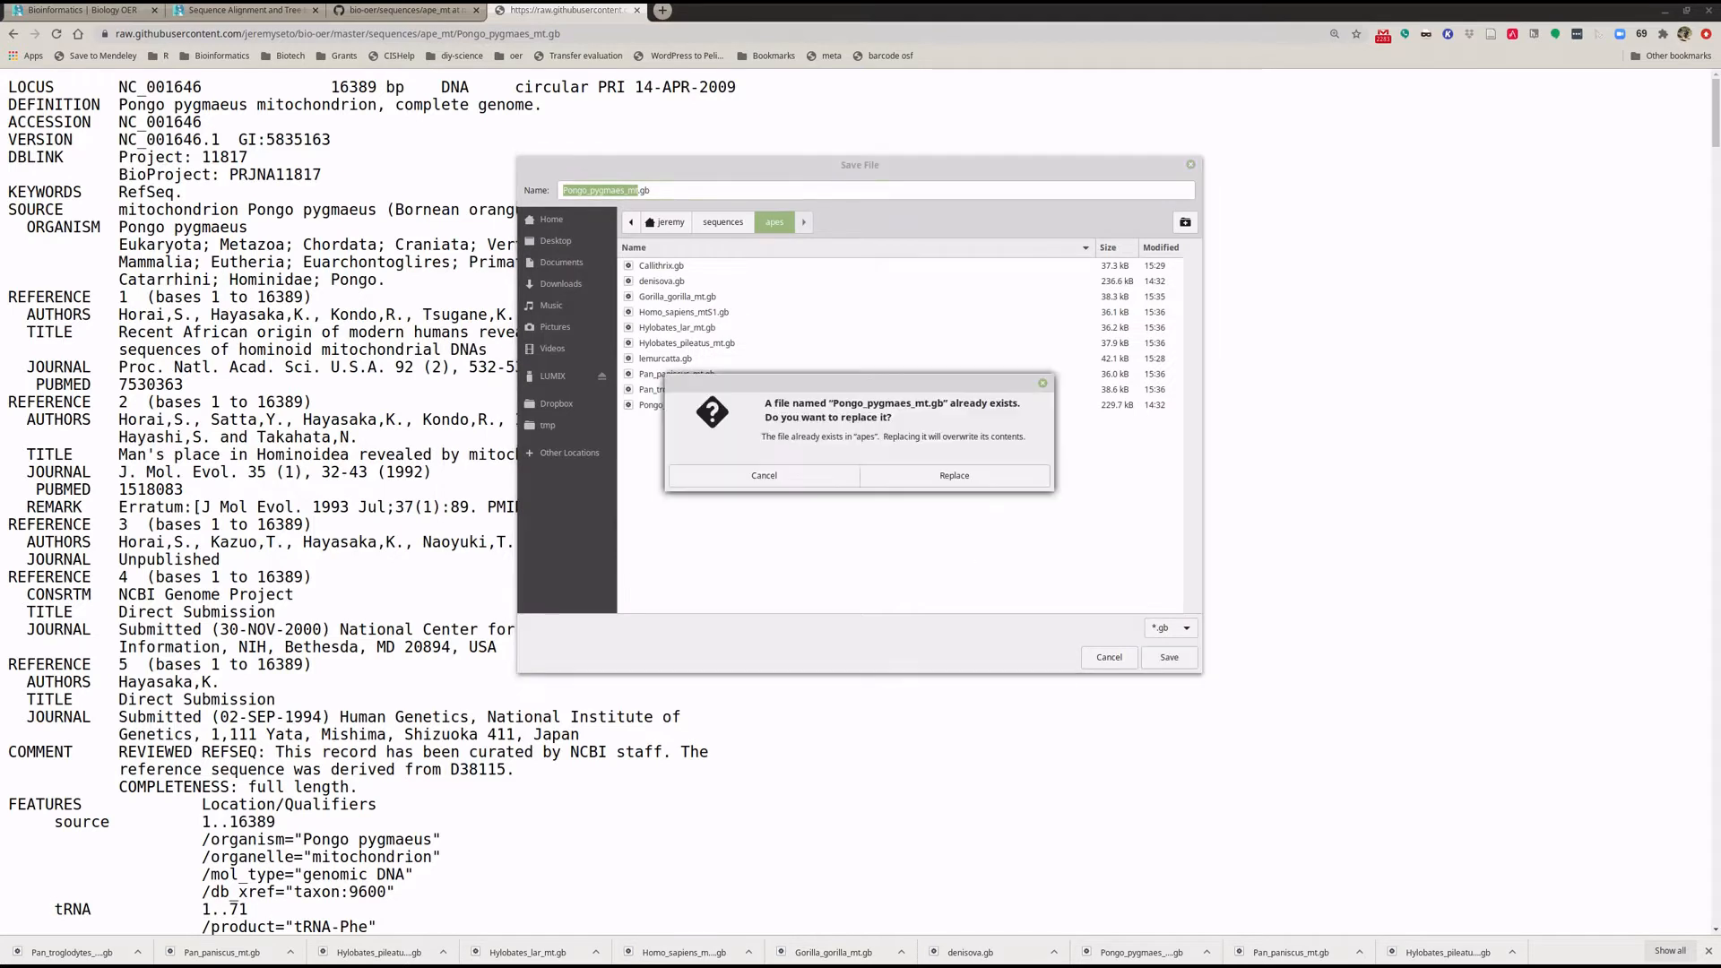
pyautogui.click(1006, 485)
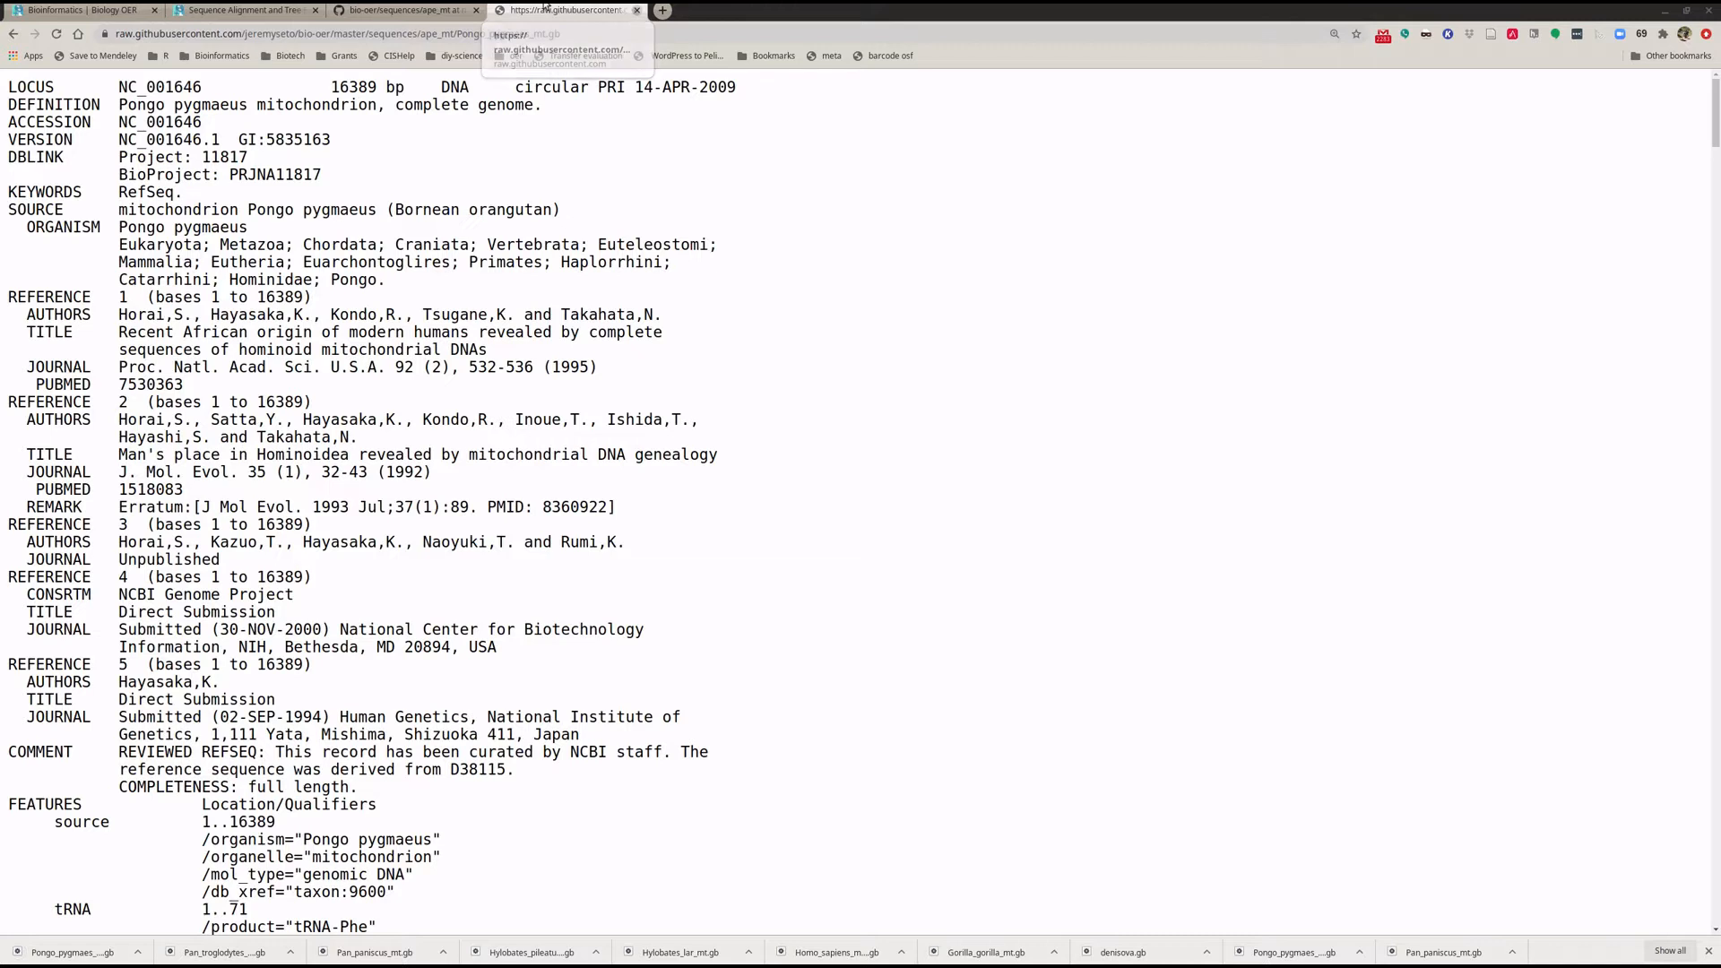
pyautogui.click(637, 15)
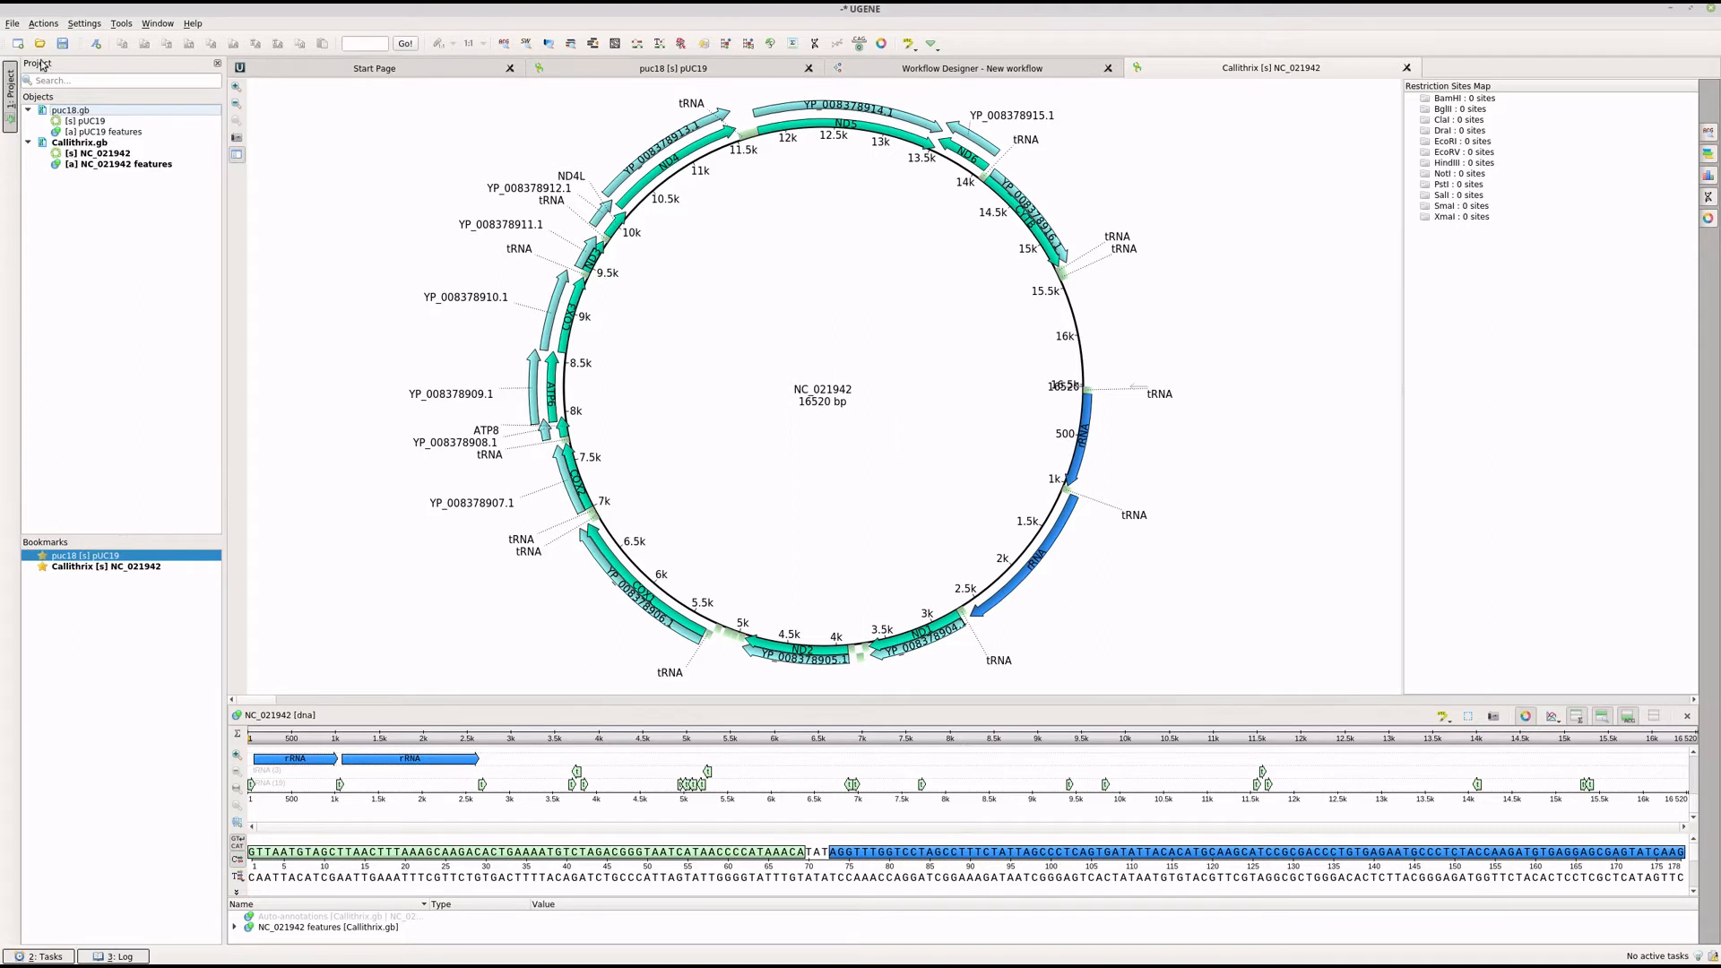
# Step: In UGENE, browse for files to open and select Gorilla_gorilla_mt.gb, Homo_sapiens_mtS1.gb, Hylobates_lar_mt.gb and Hylobates_pileatus_mt.gb in the apes folder
pyautogui.click(12, 24)
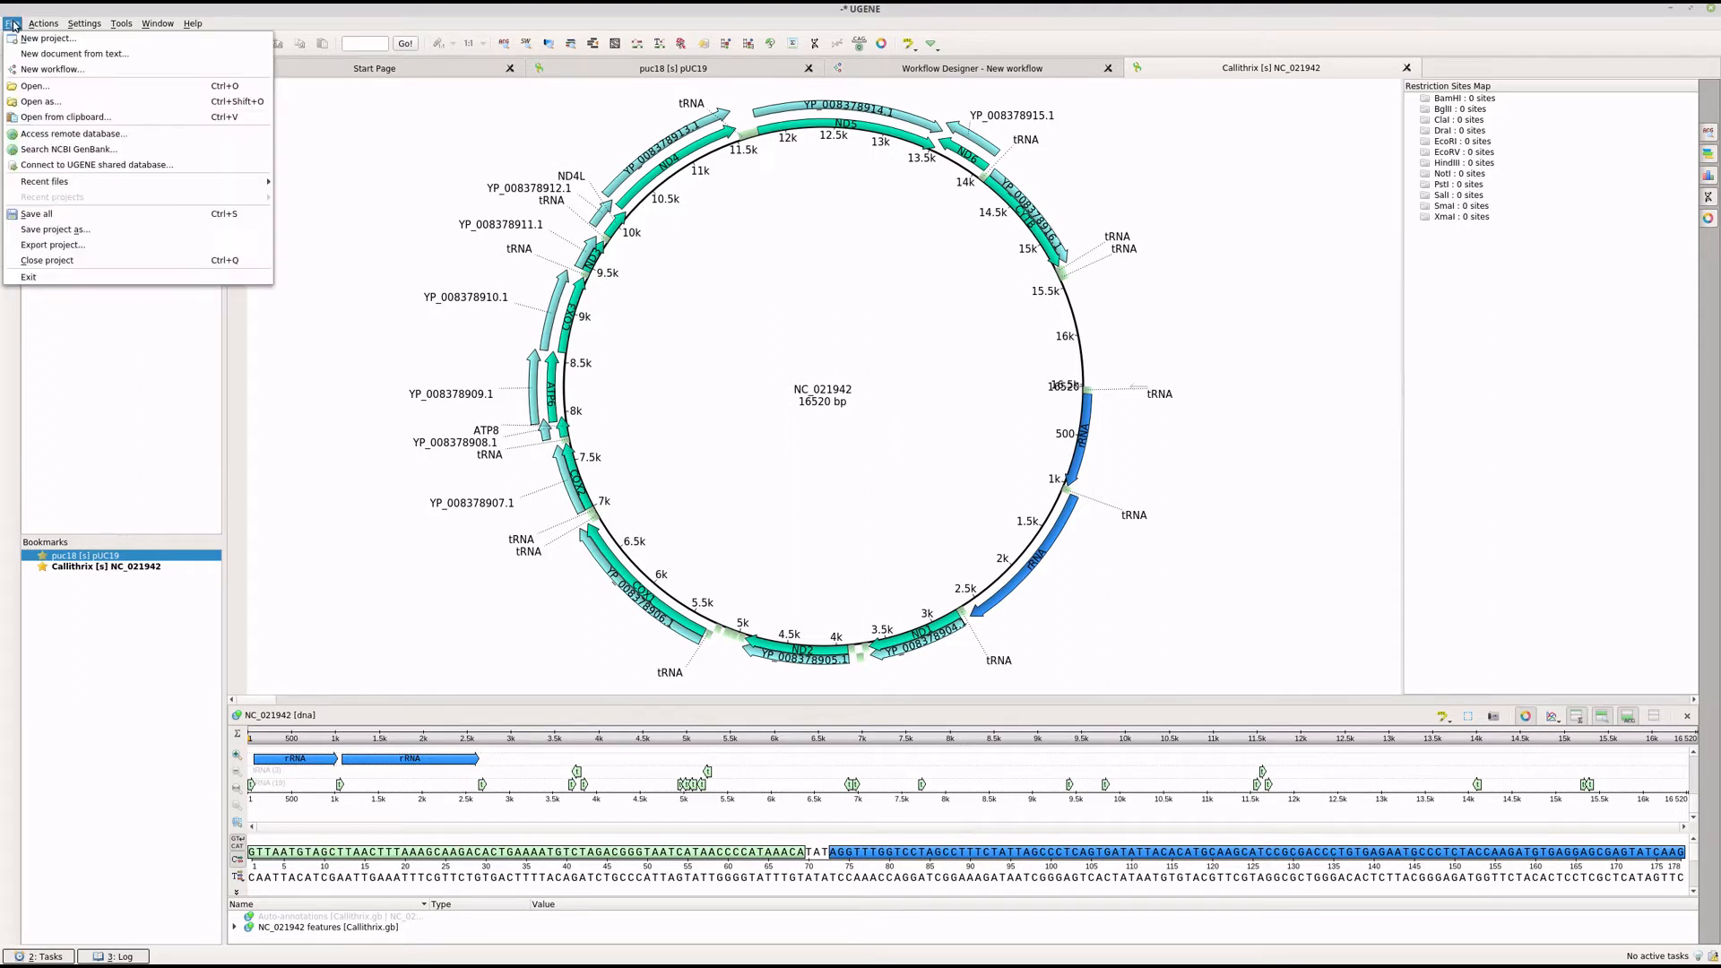
pyautogui.click(61, 84)
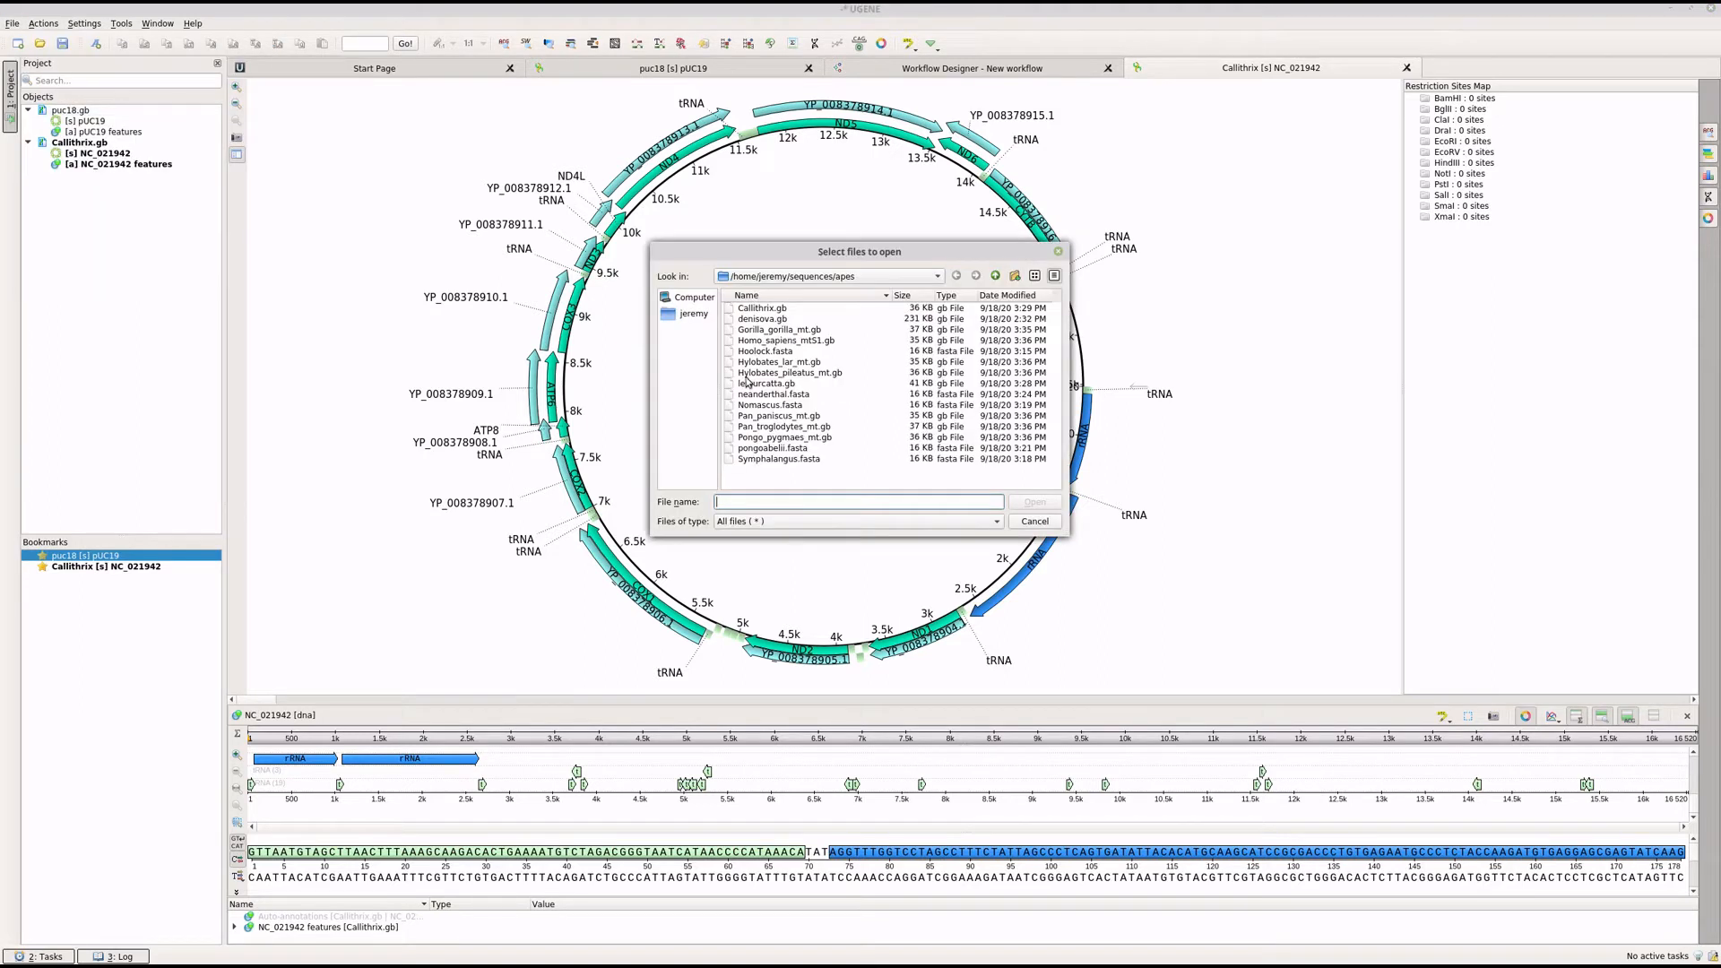
pyautogui.click(803, 331)
pyautogui.keyDown('shift'); pyautogui.click(805, 341); pyautogui.keyUp('shift')
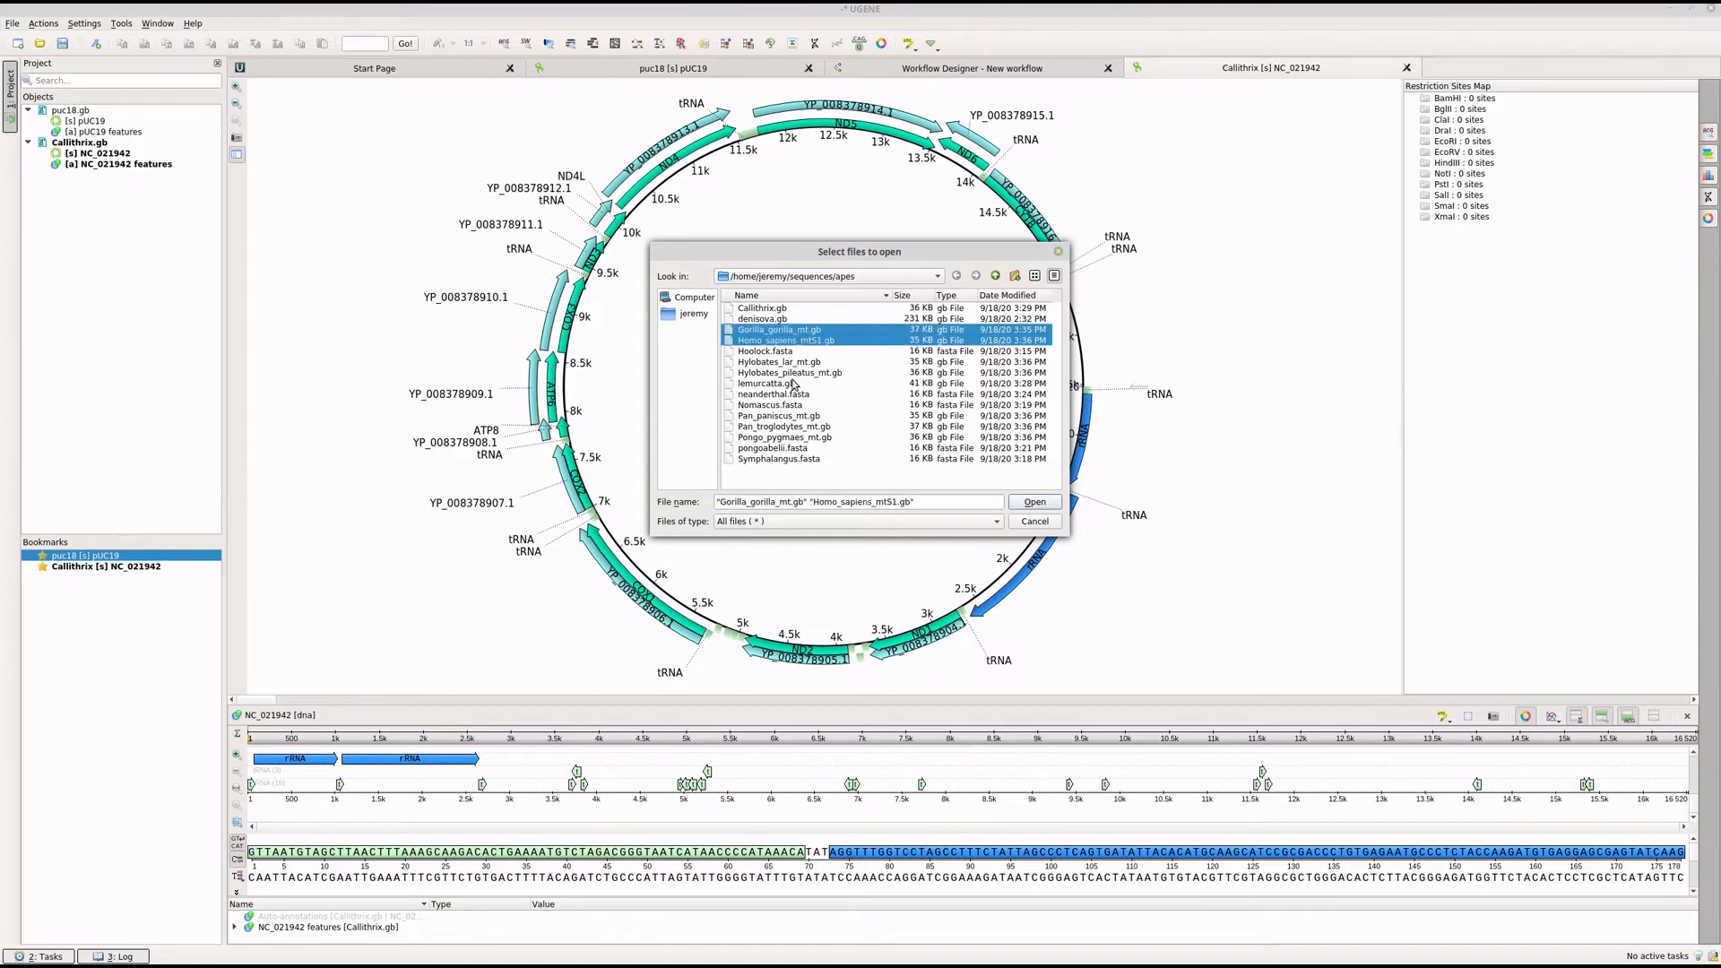
pyautogui.keyDown('ctrl'); pyautogui.click(804, 362); pyautogui.keyUp('ctrl')
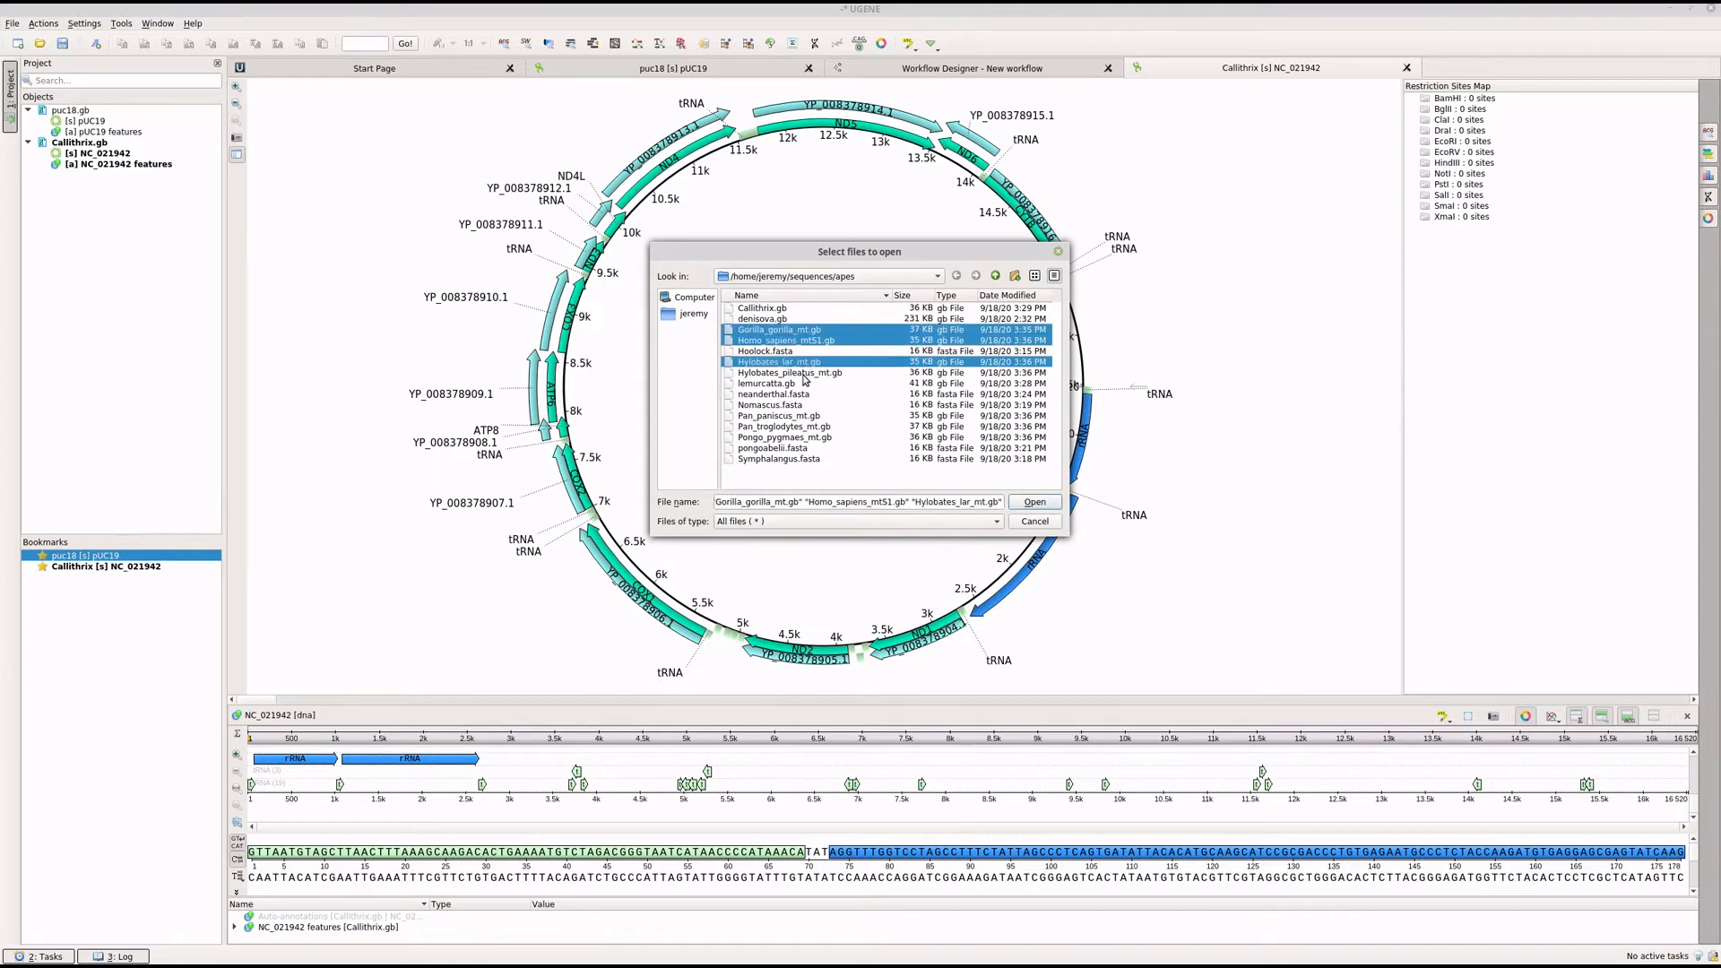
pyautogui.keyDown('ctrl'); pyautogui.click(803, 374); pyautogui.keyUp('ctrl')
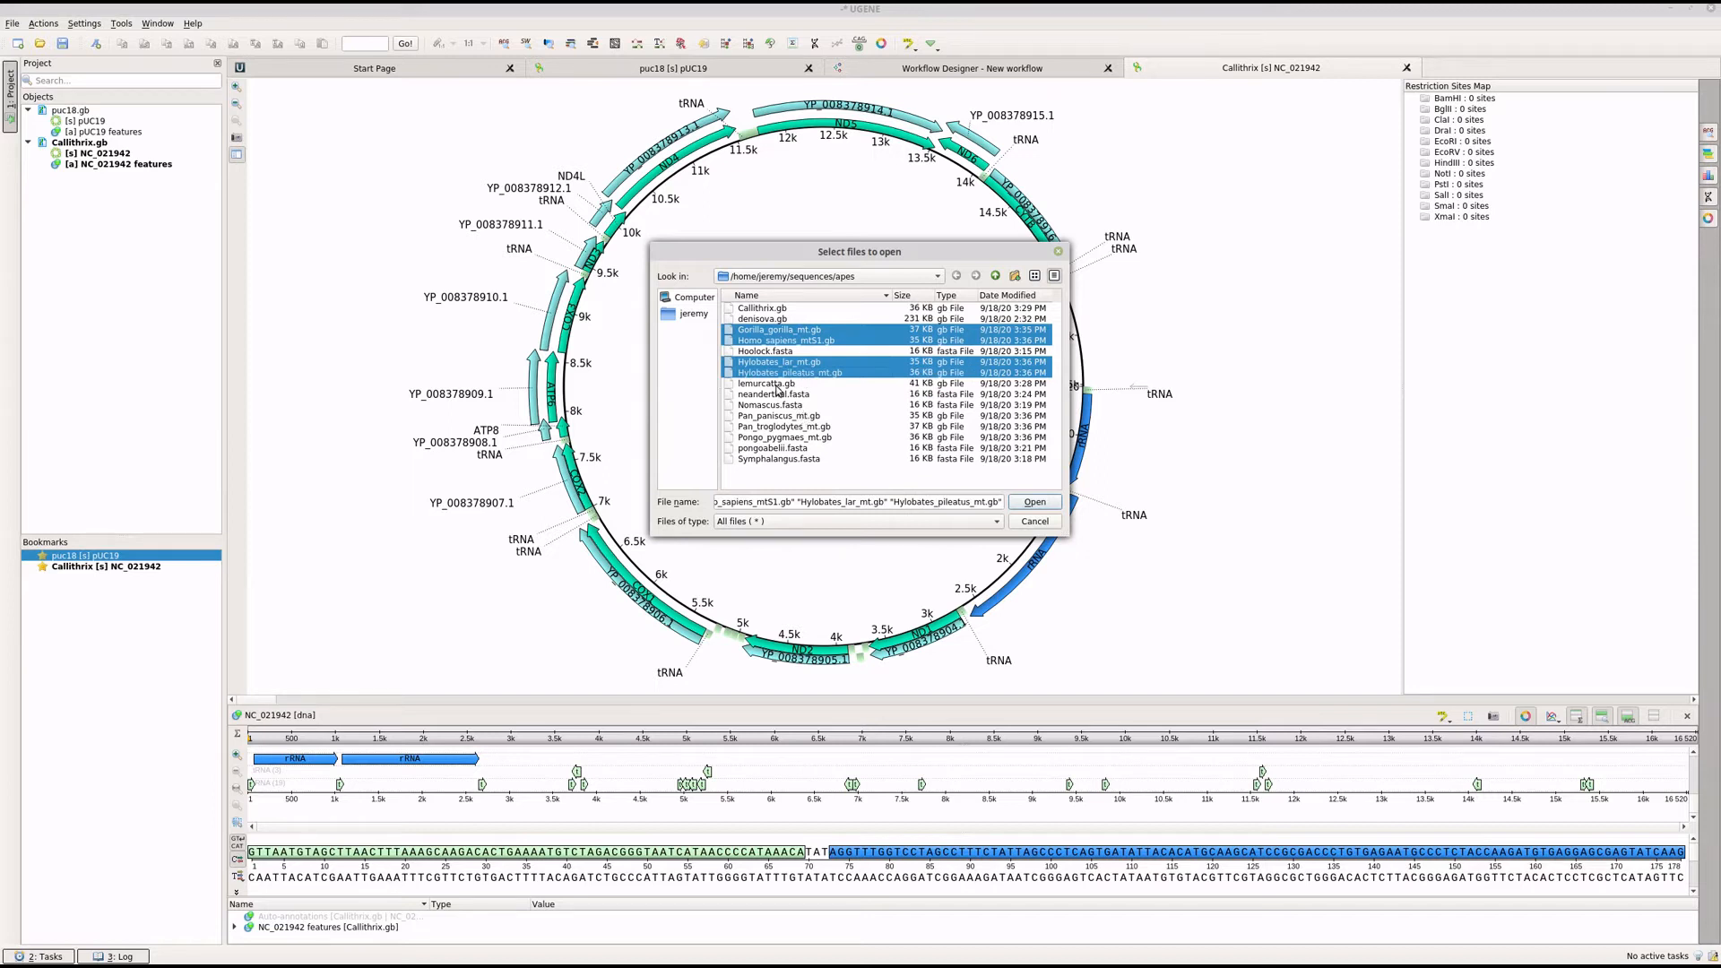
# Step: Add lemurcatta, neanderthal, Nomascus, both Pan files, both Pongo files and Symphalangus to the selection and open everything in separate sequence mode
pyautogui.keyDown('ctrl'); pyautogui.click(778, 384); pyautogui.keyUp('ctrl')
pyautogui.keyDown('ctrl'); pyautogui.click(785, 395); pyautogui.keyUp('ctrl')
pyautogui.keyDown('ctrl'); pyautogui.click(781, 406); pyautogui.keyUp('ctrl')
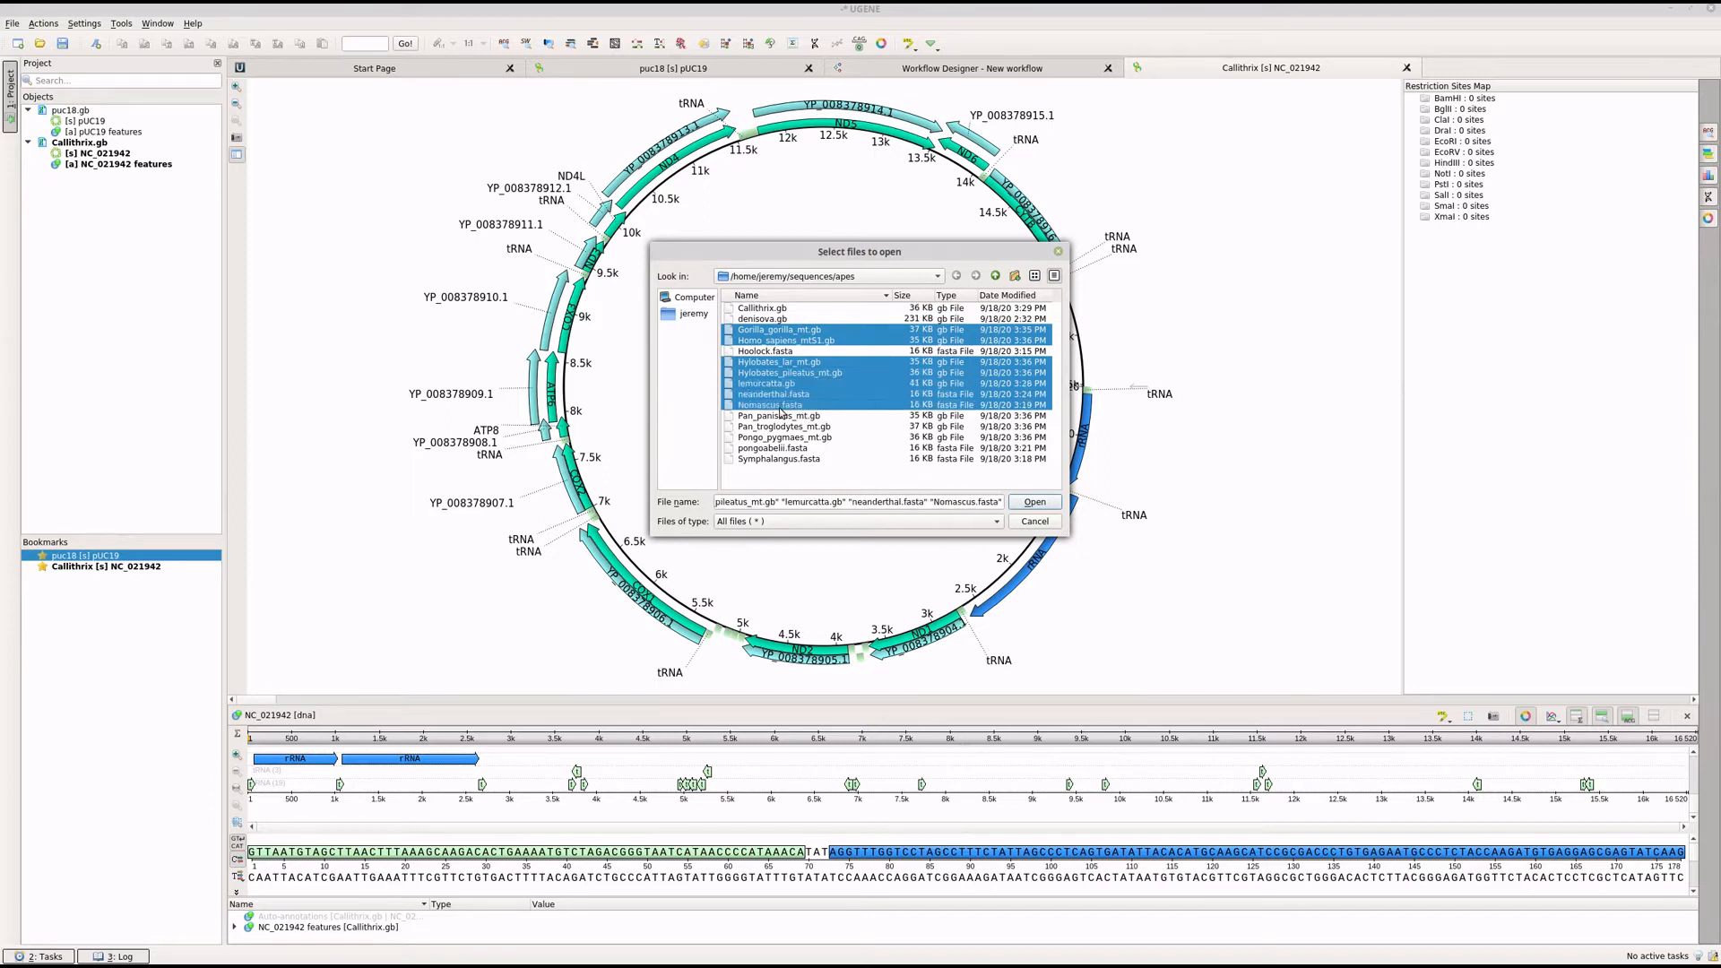
pyautogui.keyDown('ctrl'); pyautogui.click(781, 417); pyautogui.keyUp('ctrl')
pyautogui.keyDown('ctrl'); pyautogui.click(780, 428); pyautogui.keyUp('ctrl')
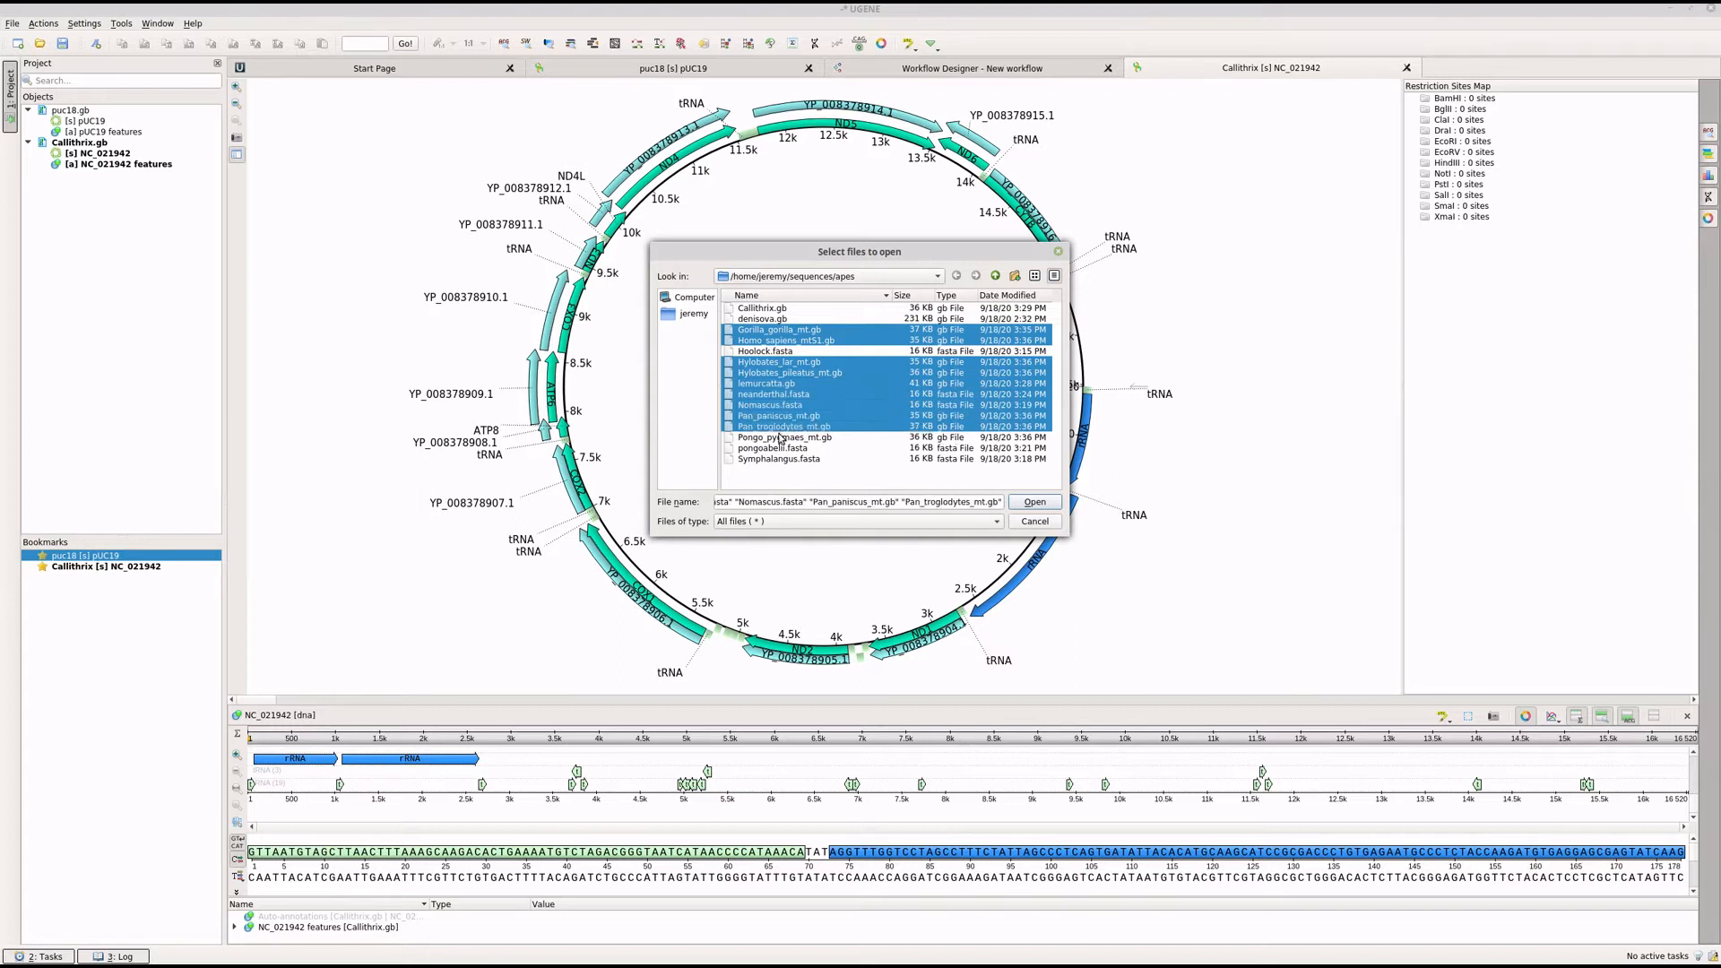
pyautogui.keyDown('ctrl'); pyautogui.click(780, 439); pyautogui.keyUp('ctrl')
pyautogui.keyDown('ctrl'); pyautogui.click(787, 448); pyautogui.keyUp('ctrl')
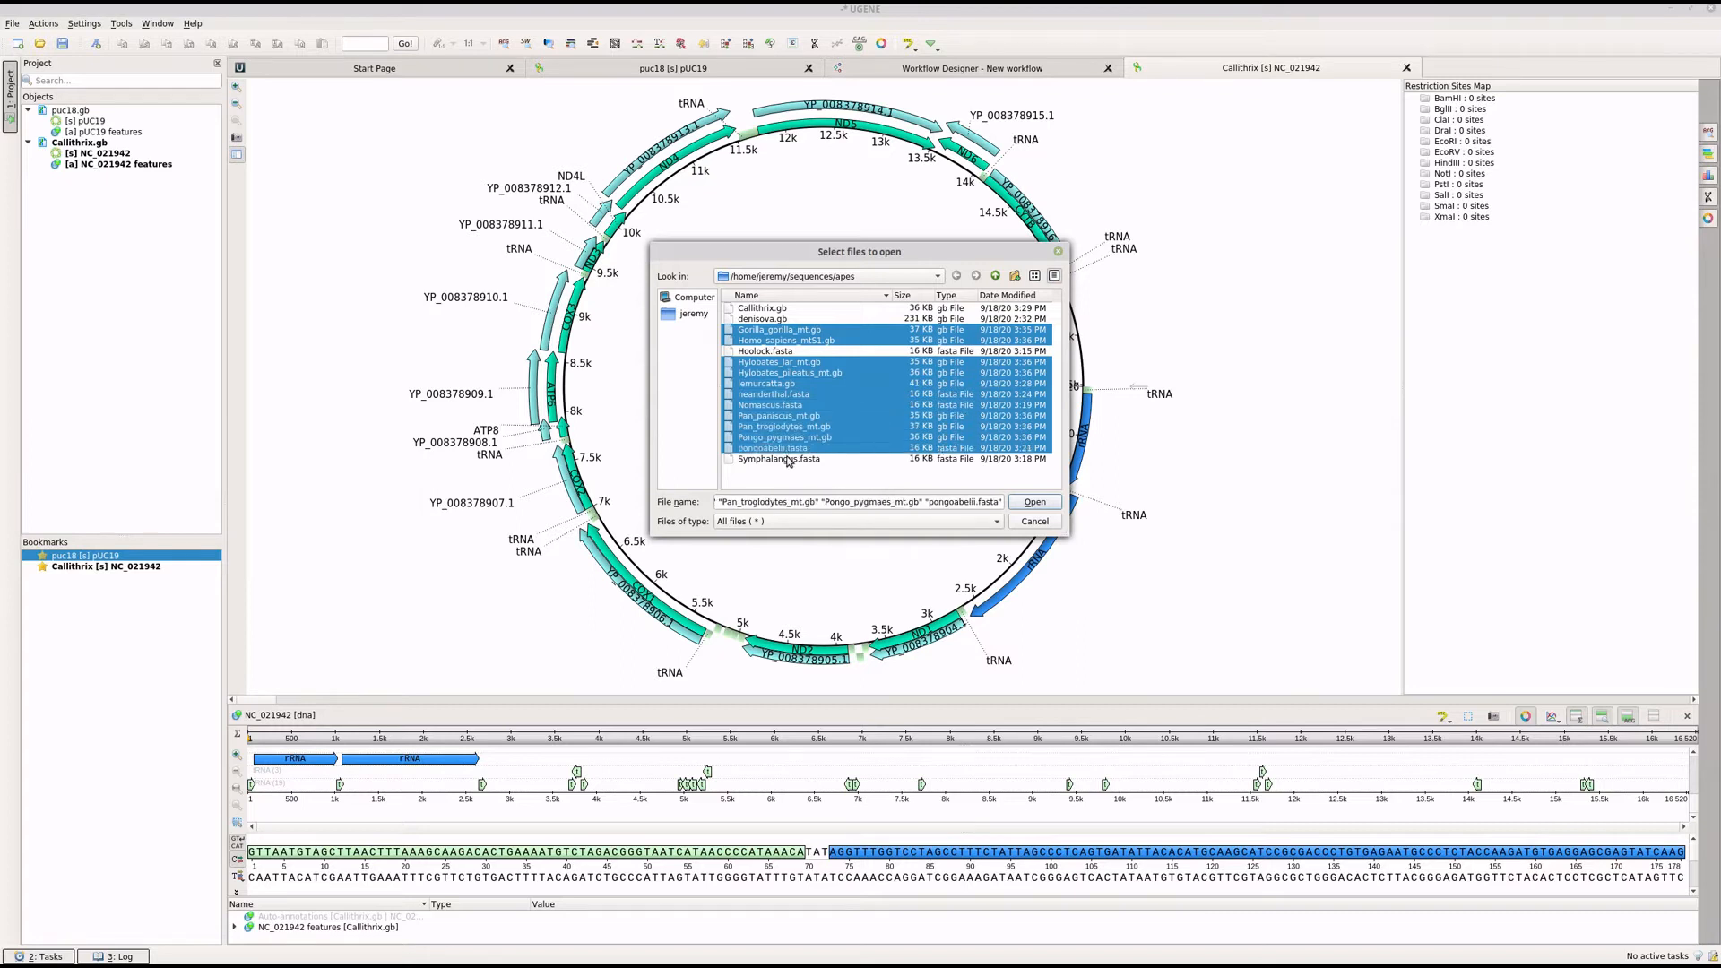
pyautogui.keyDown('ctrl'); pyautogui.click(789, 460); pyautogui.keyUp('ctrl')
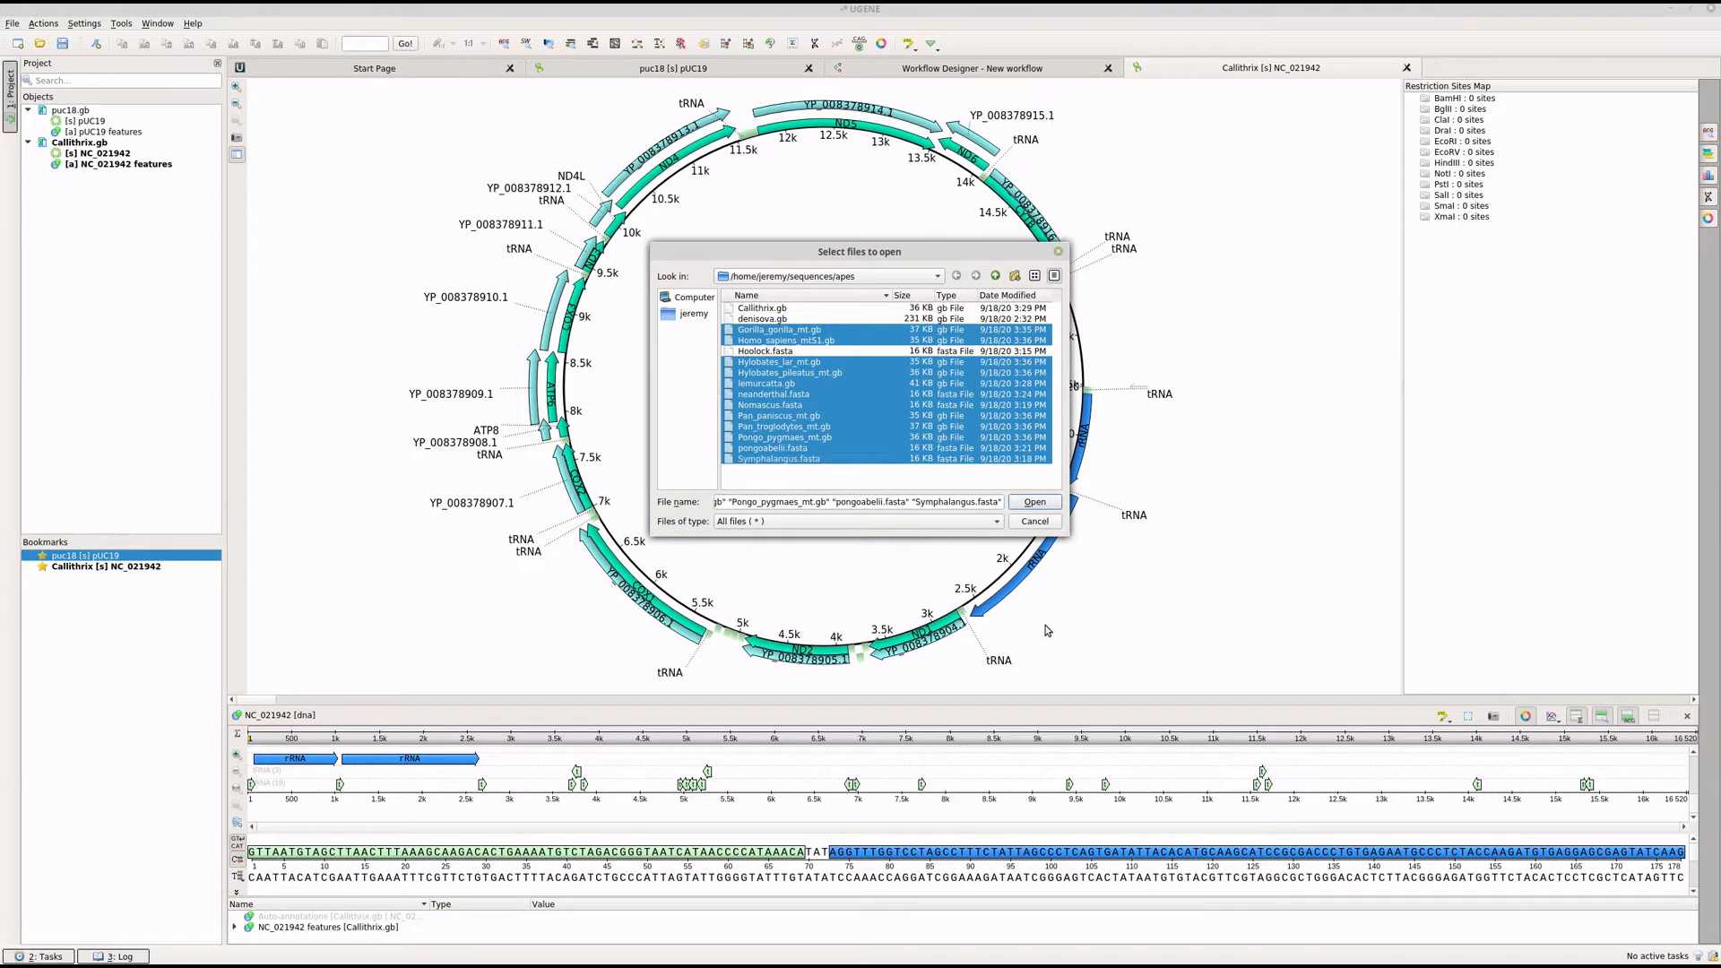
pyautogui.click(1024, 503)
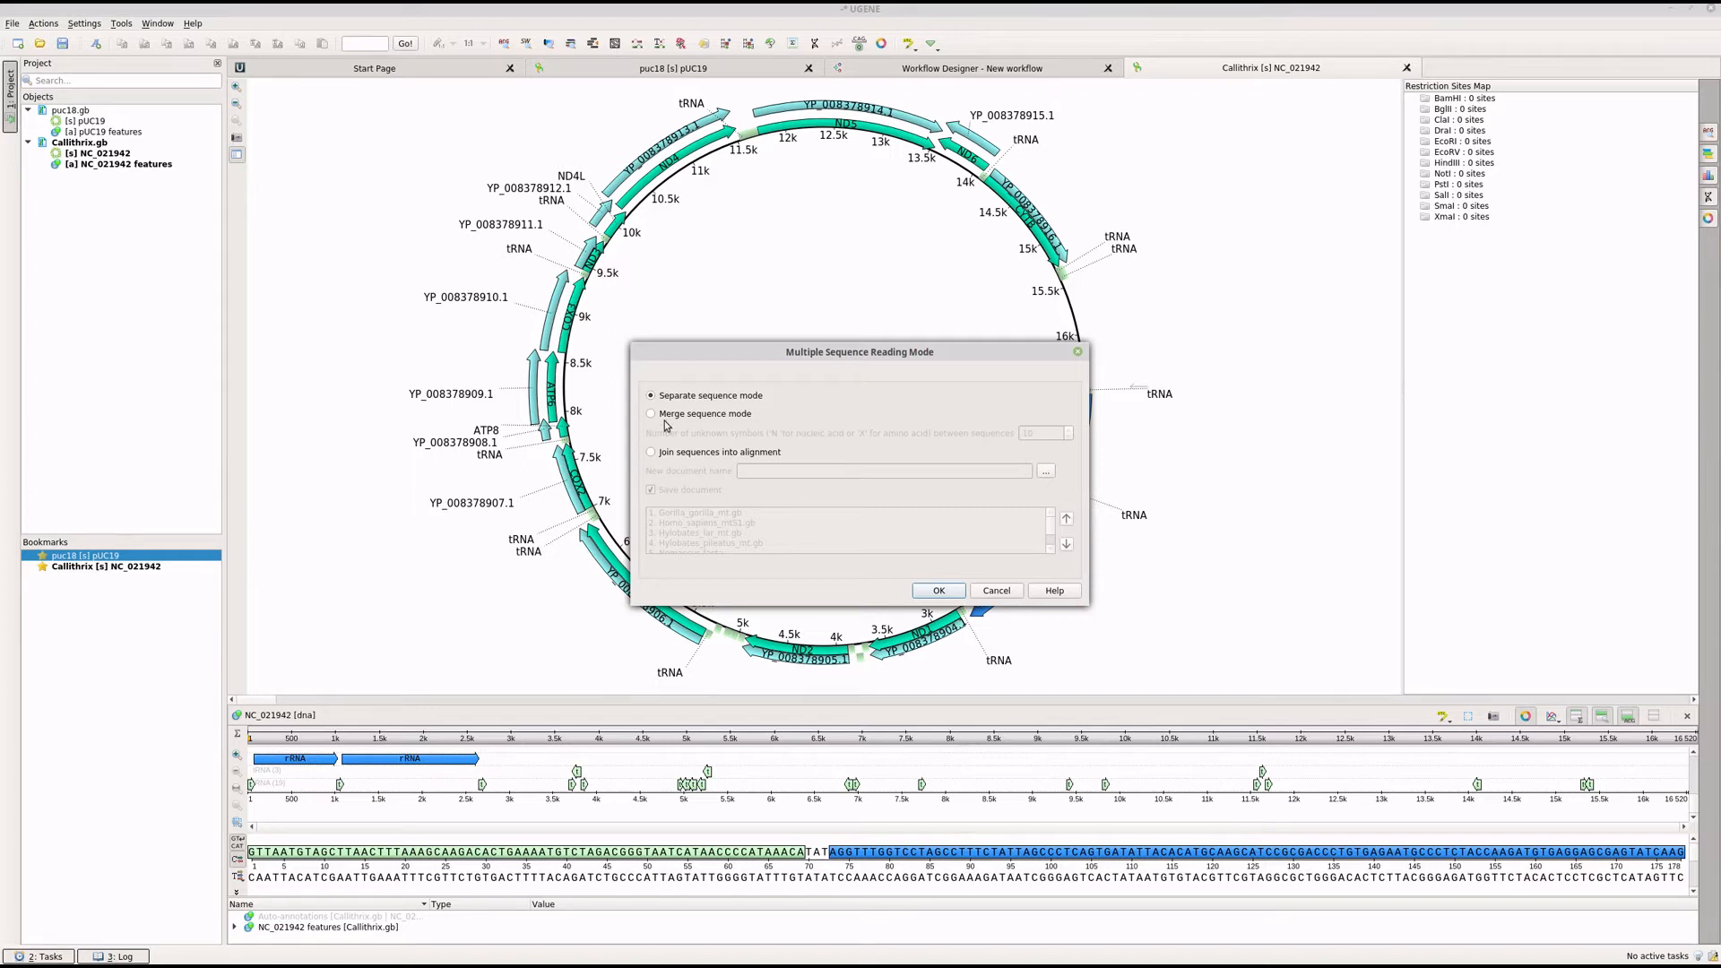
pyautogui.click(938, 592)
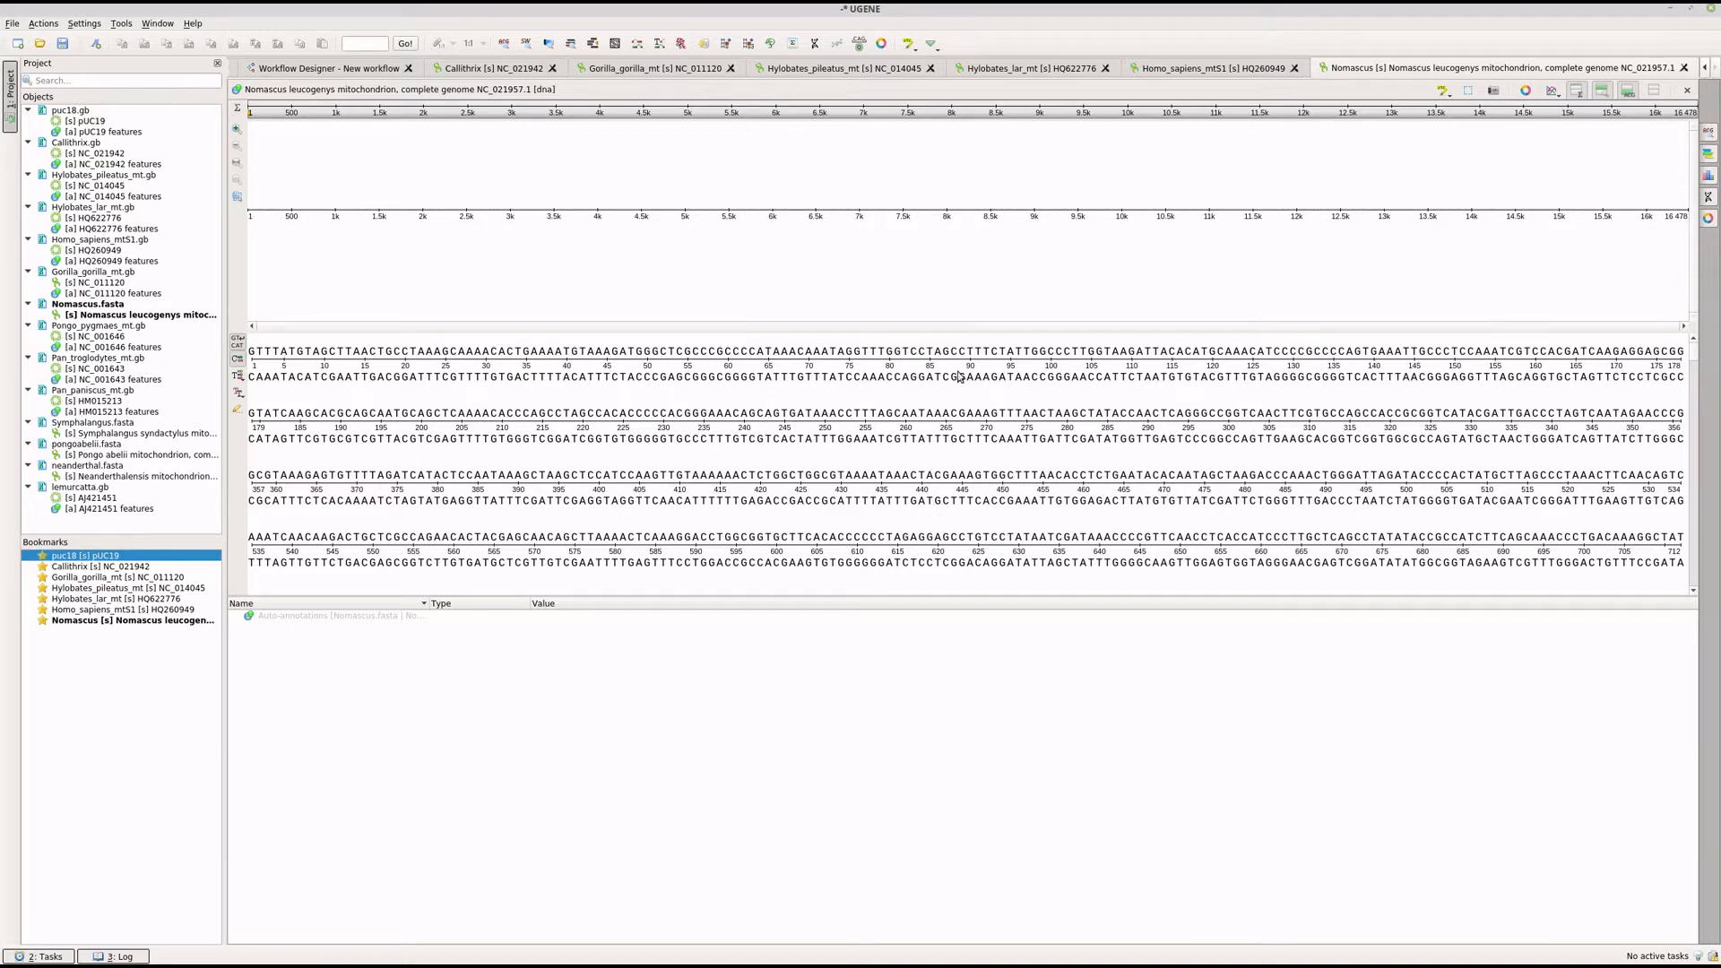
# Step: Review the Hylobates_pileatus, Homo_sapiens, Nomascus and Gorilla_gorilla sequence views for circular maps
pyautogui.doubleClick(99, 175)
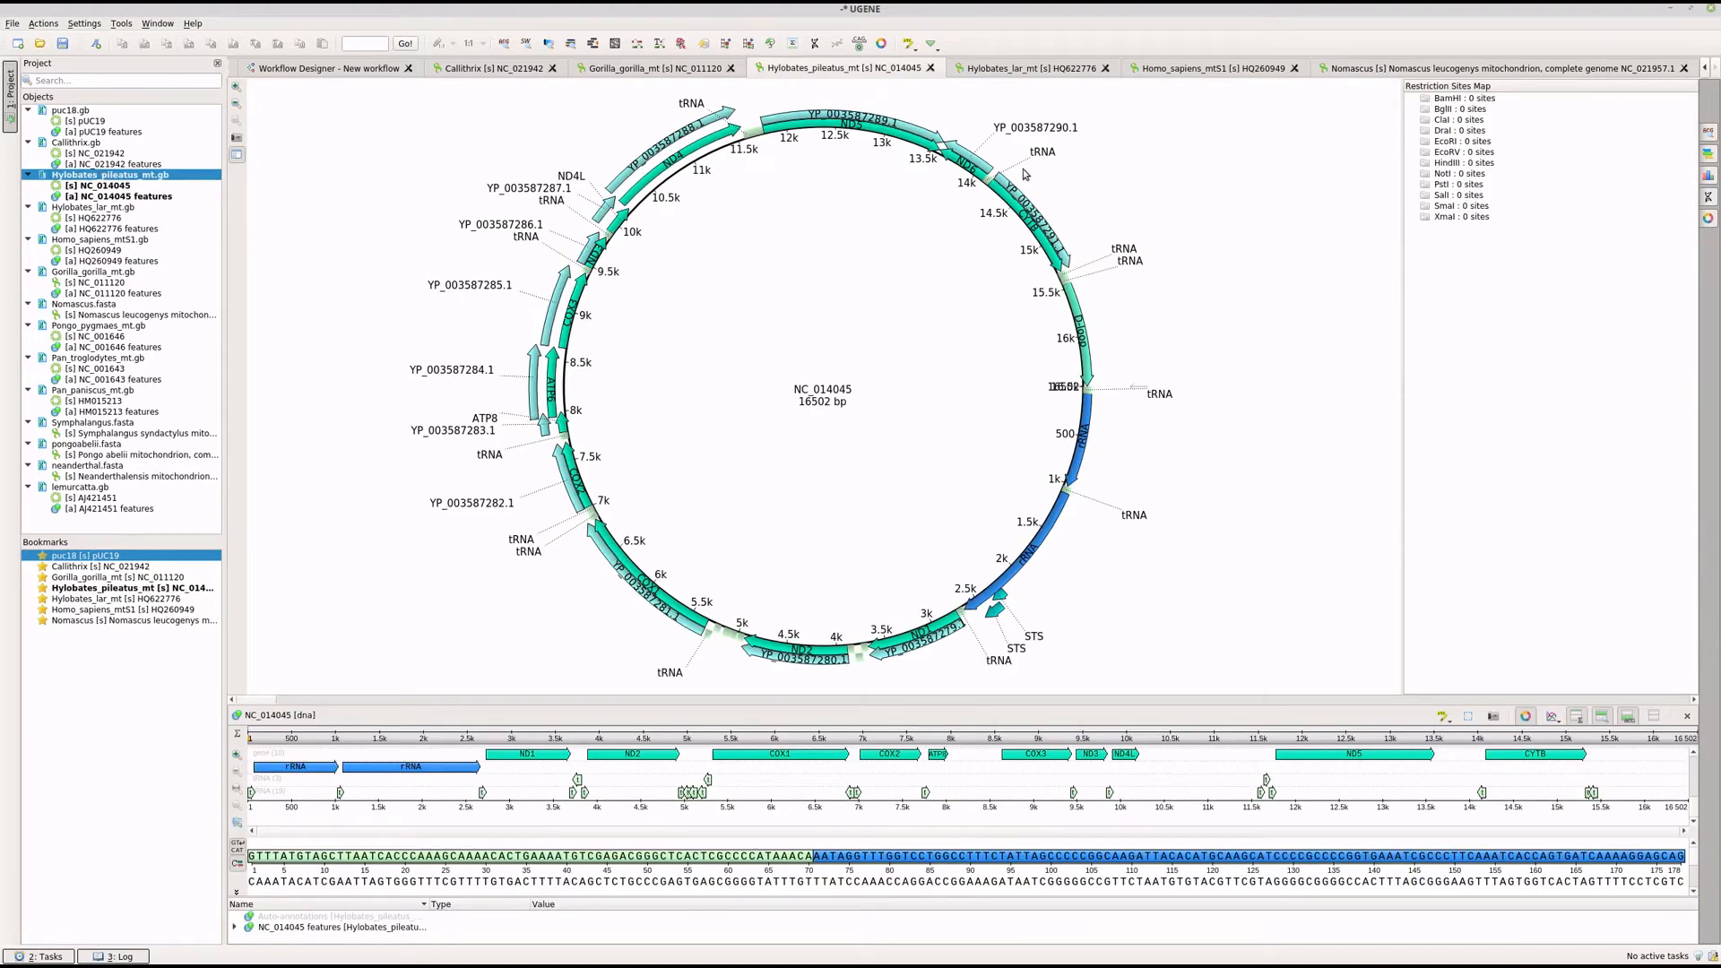
pyautogui.click(1235, 75)
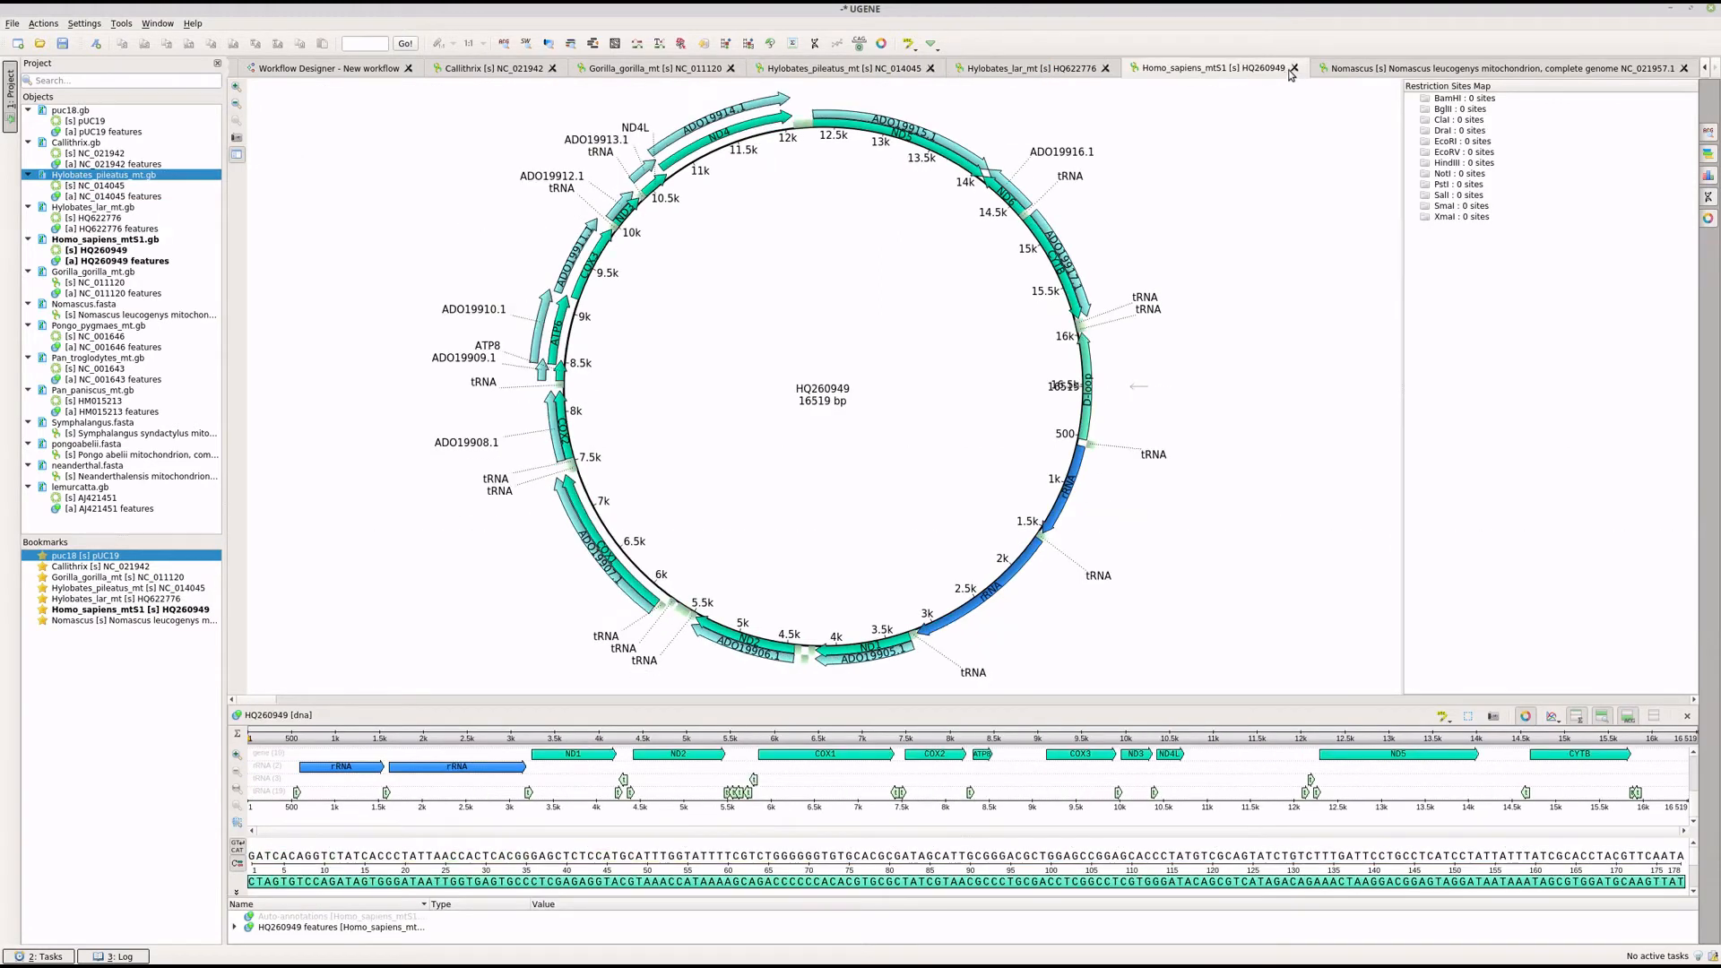
pyautogui.click(1341, 77)
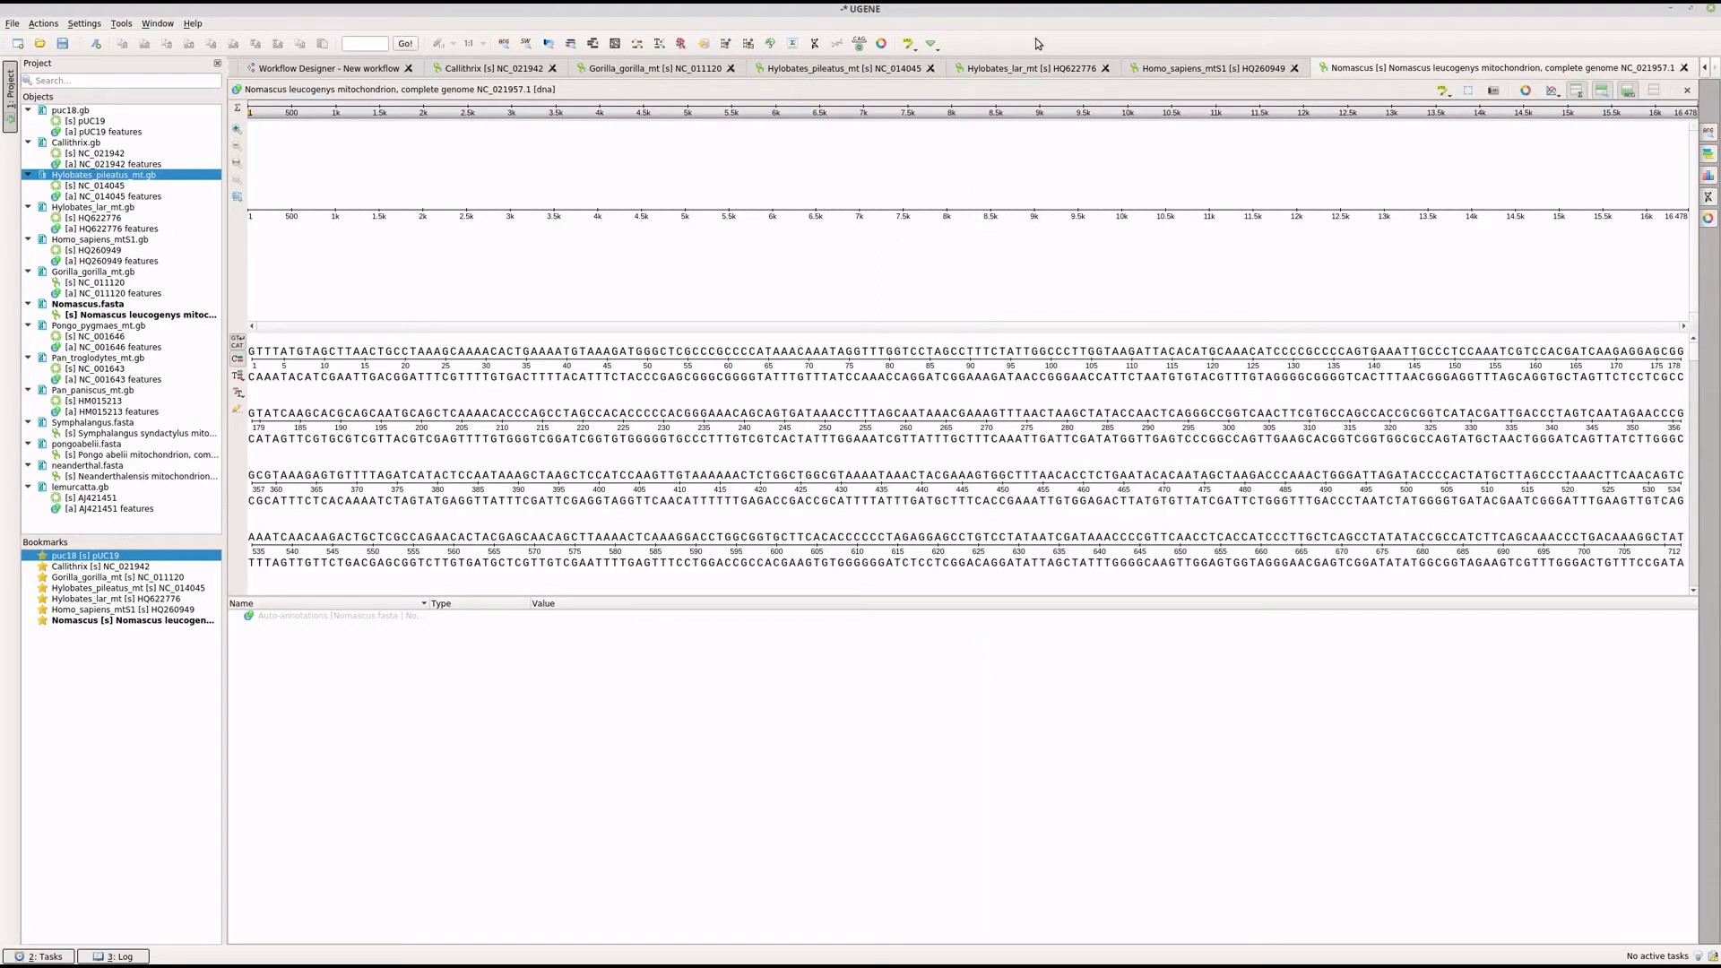
pyautogui.click(662, 70)
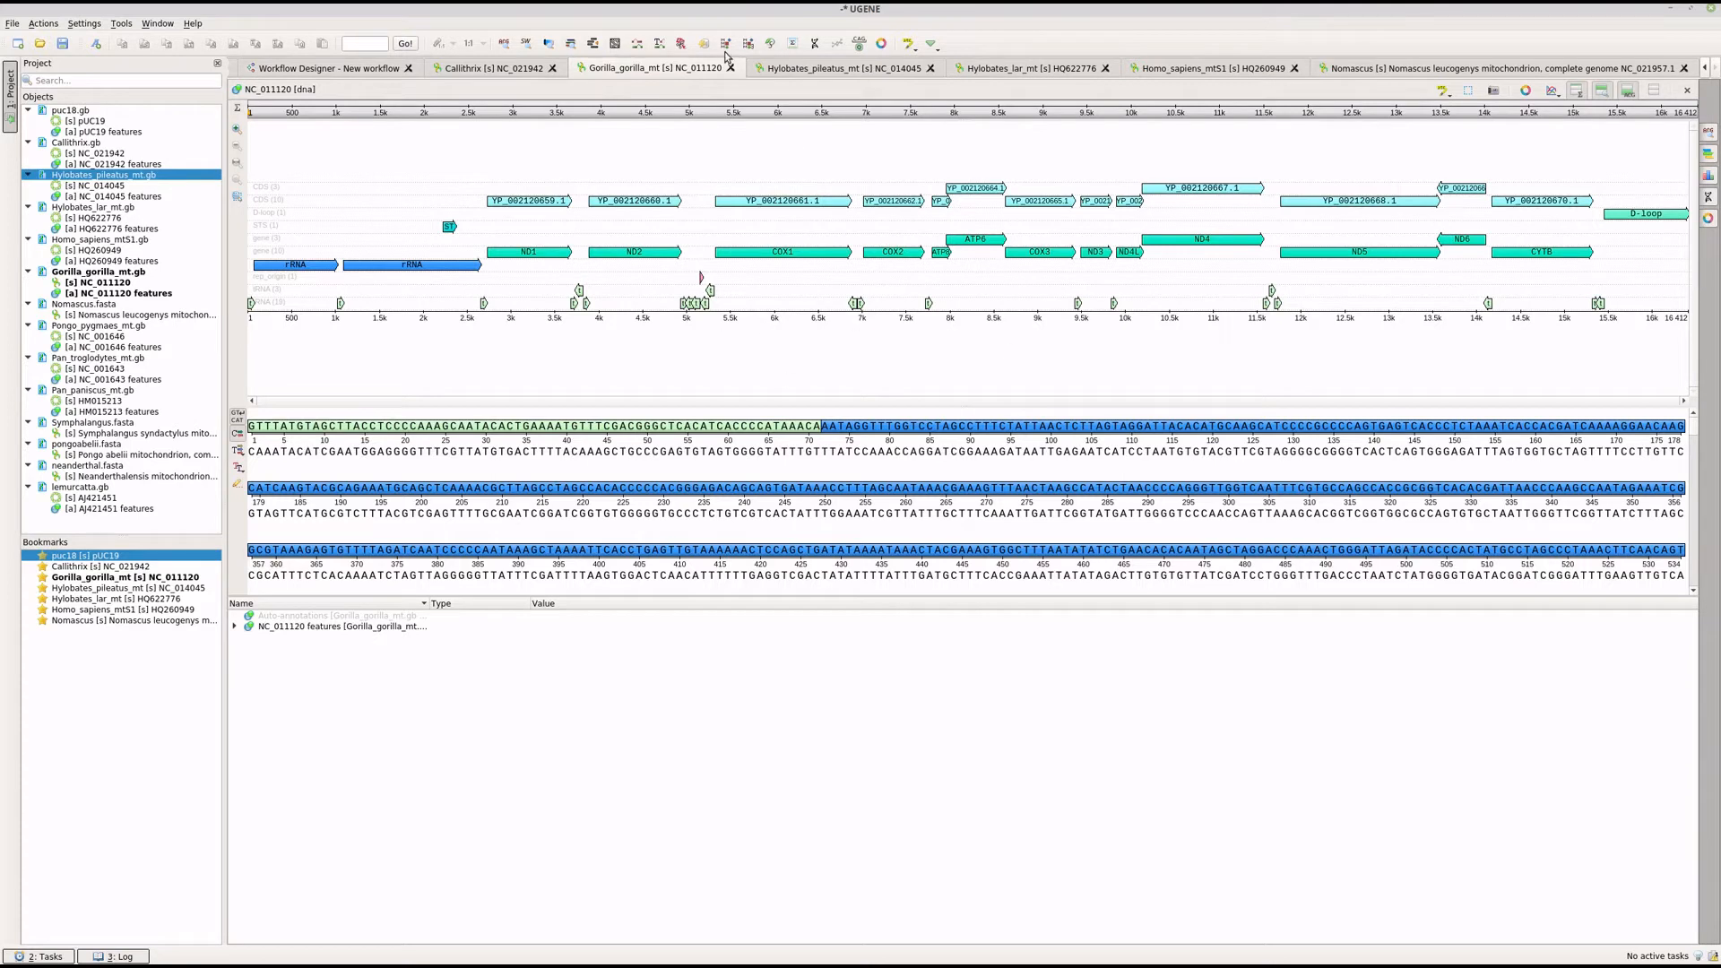
# Step: Mark the Gorilla_gorilla_mt sequence NC_011120 as circular and enlarge its circular map pane
pyautogui.click(93, 276)
pyautogui.rightClick(93, 273)
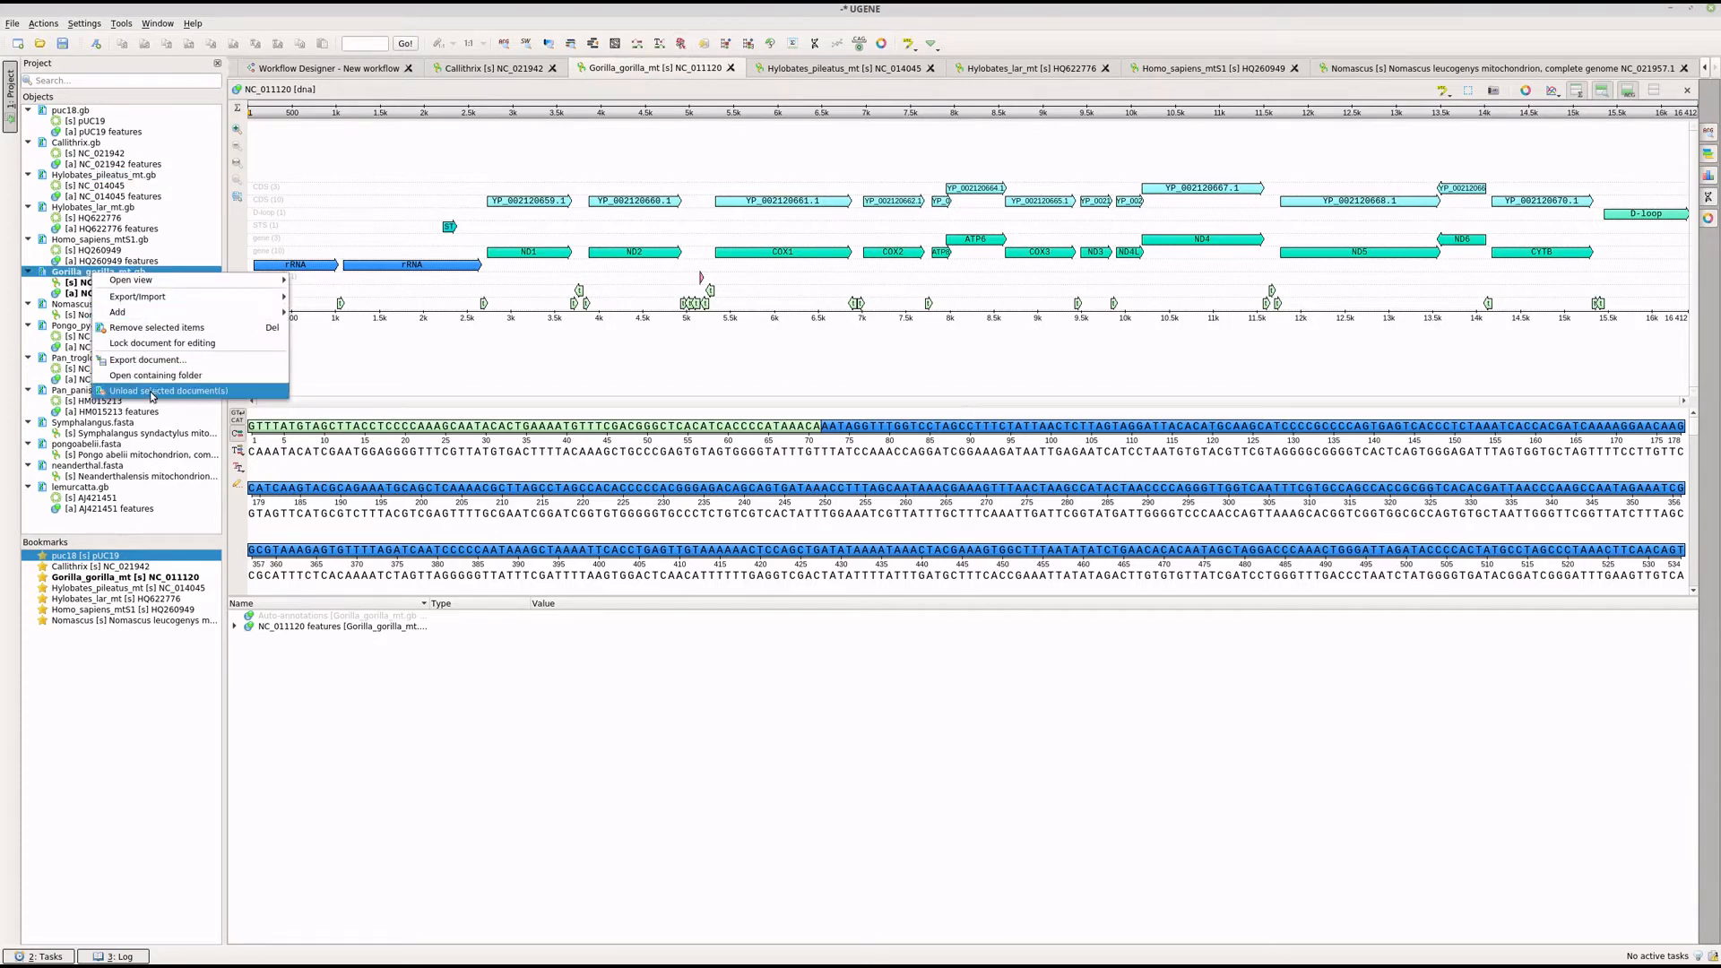
pyautogui.click(89, 283)
pyautogui.click(92, 283)
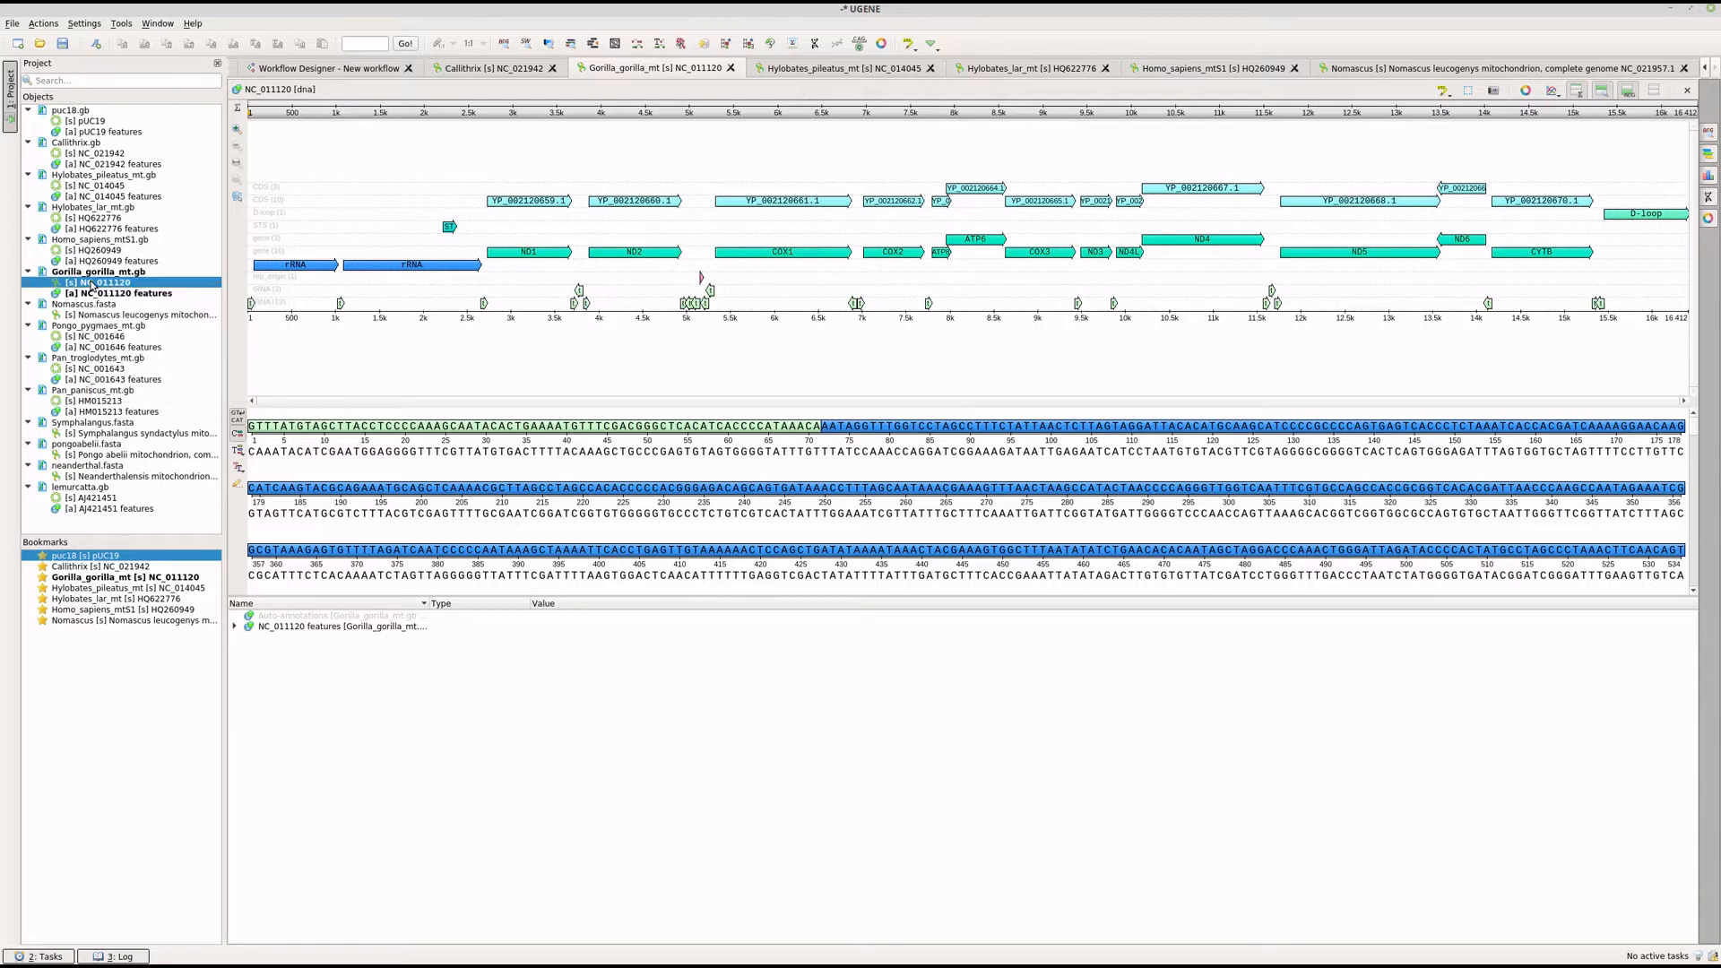
pyautogui.rightClick(92, 285)
pyautogui.click(135, 369)
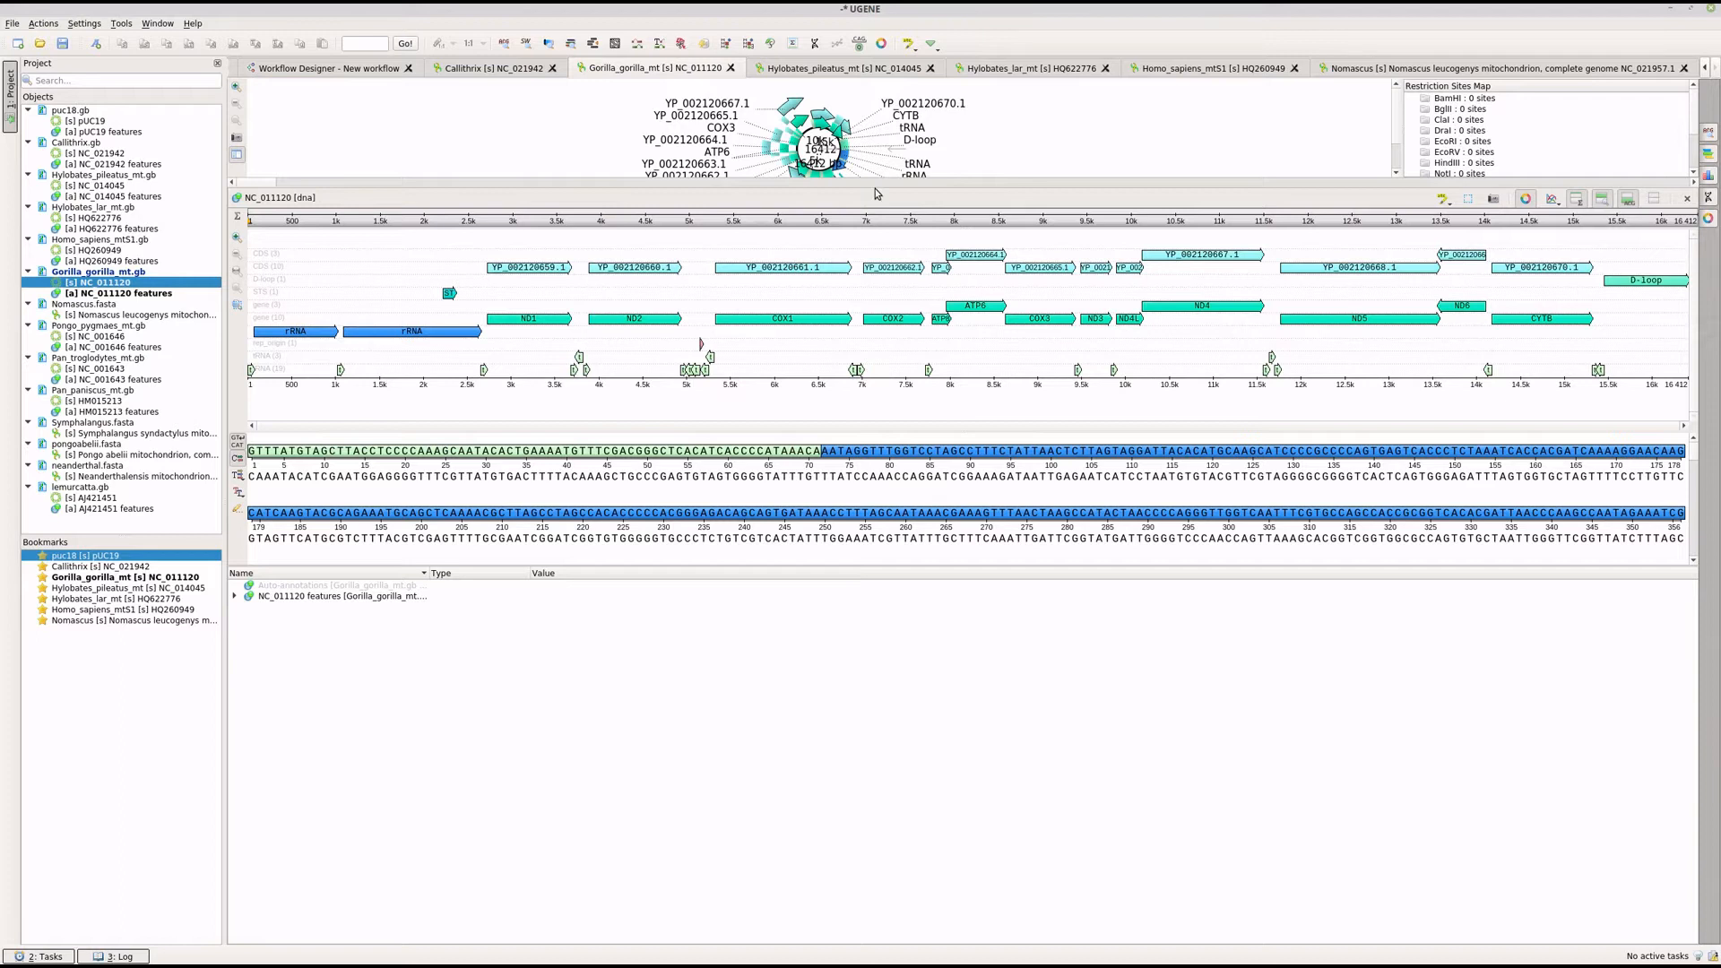
pyautogui.moveTo(876, 187); pyautogui.dragTo(876, 731)
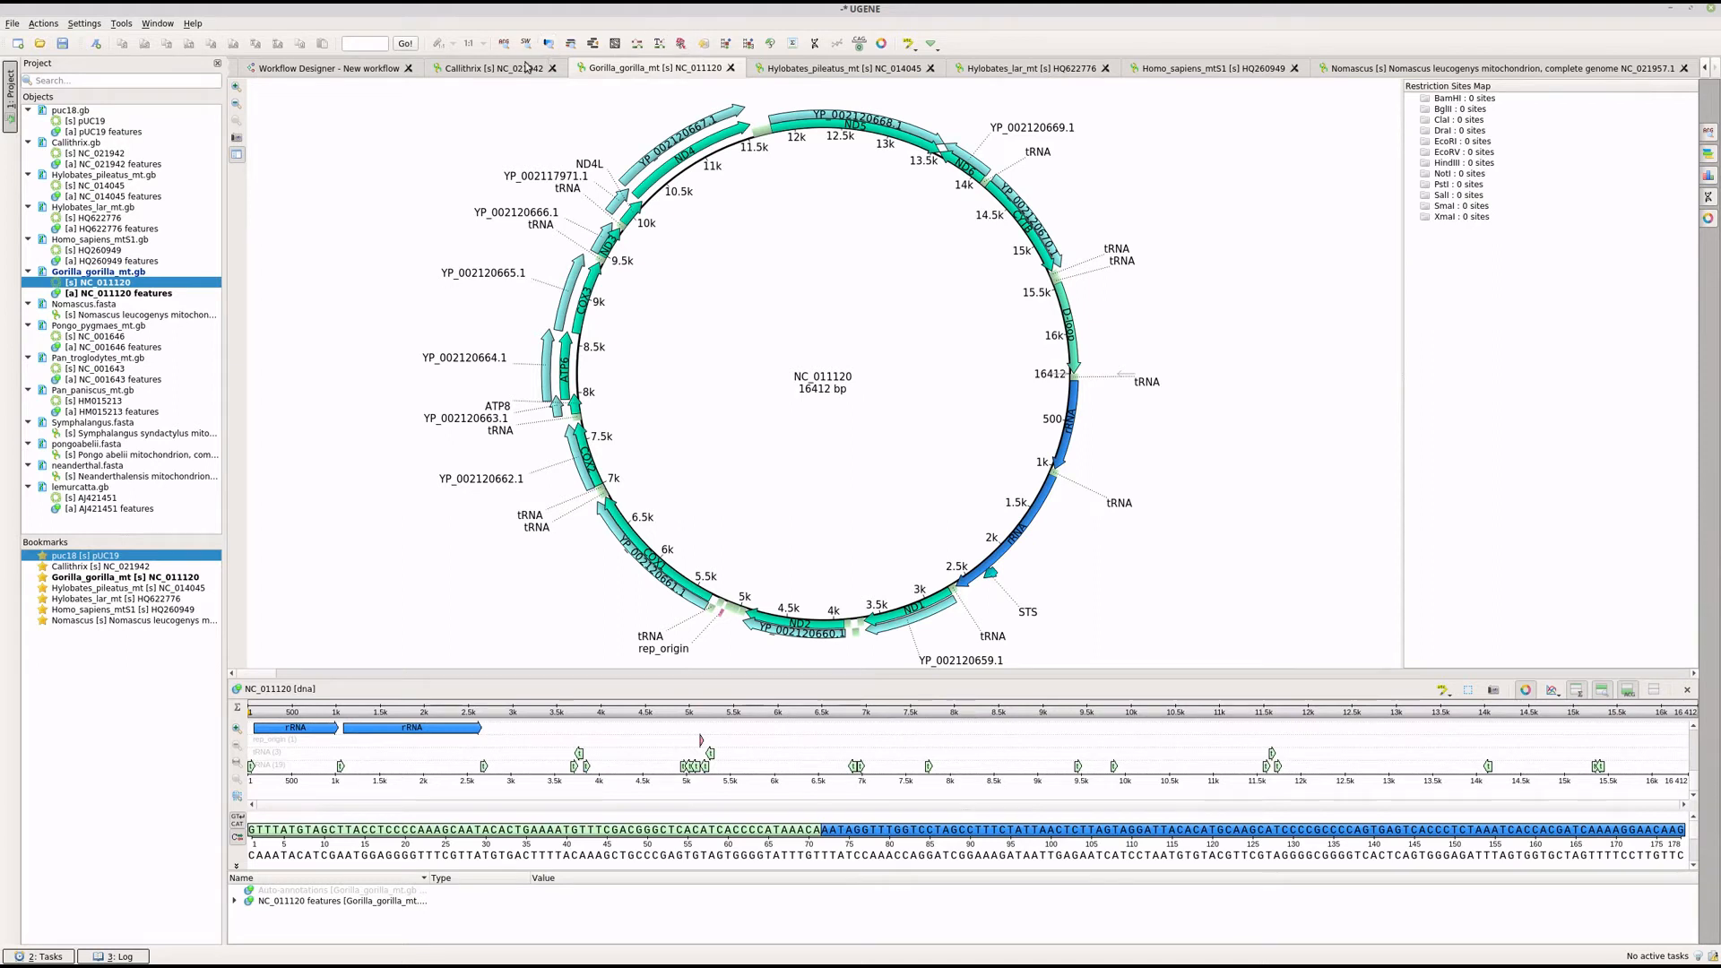
# Step: Look through the Callithrix, Hylobates_pileatus and Nomascus views and check which other sequence views are open
pyautogui.click(496, 69)
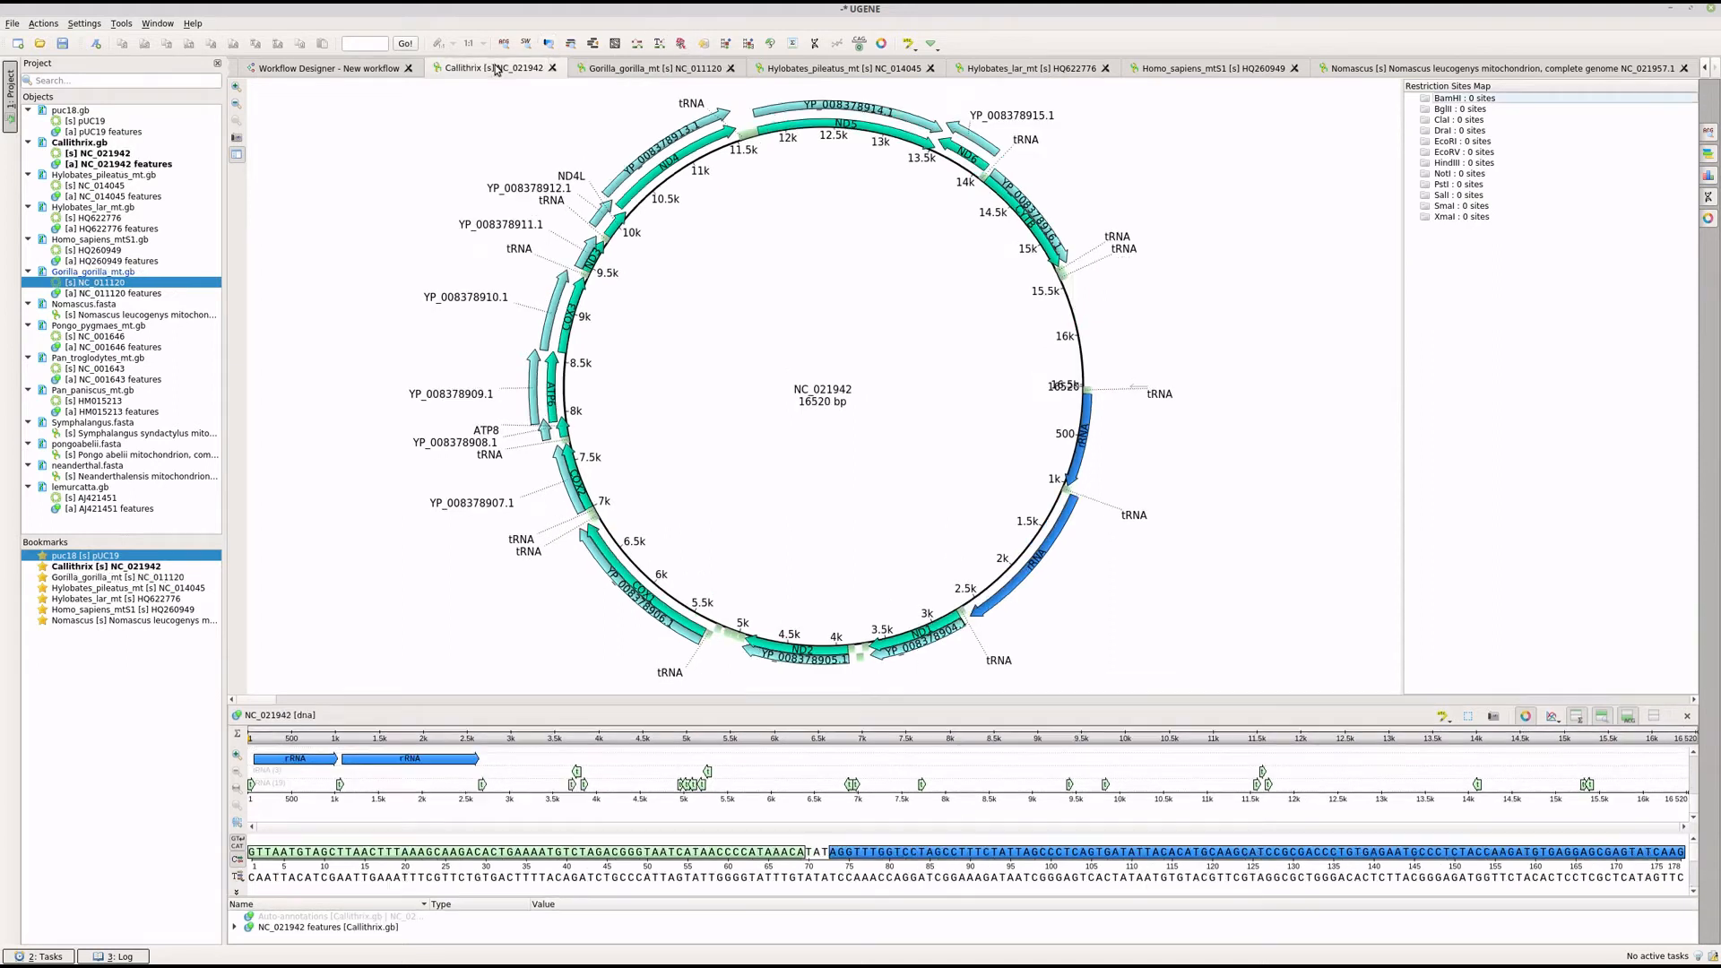
pyautogui.click(794, 70)
pyautogui.click(1445, 72)
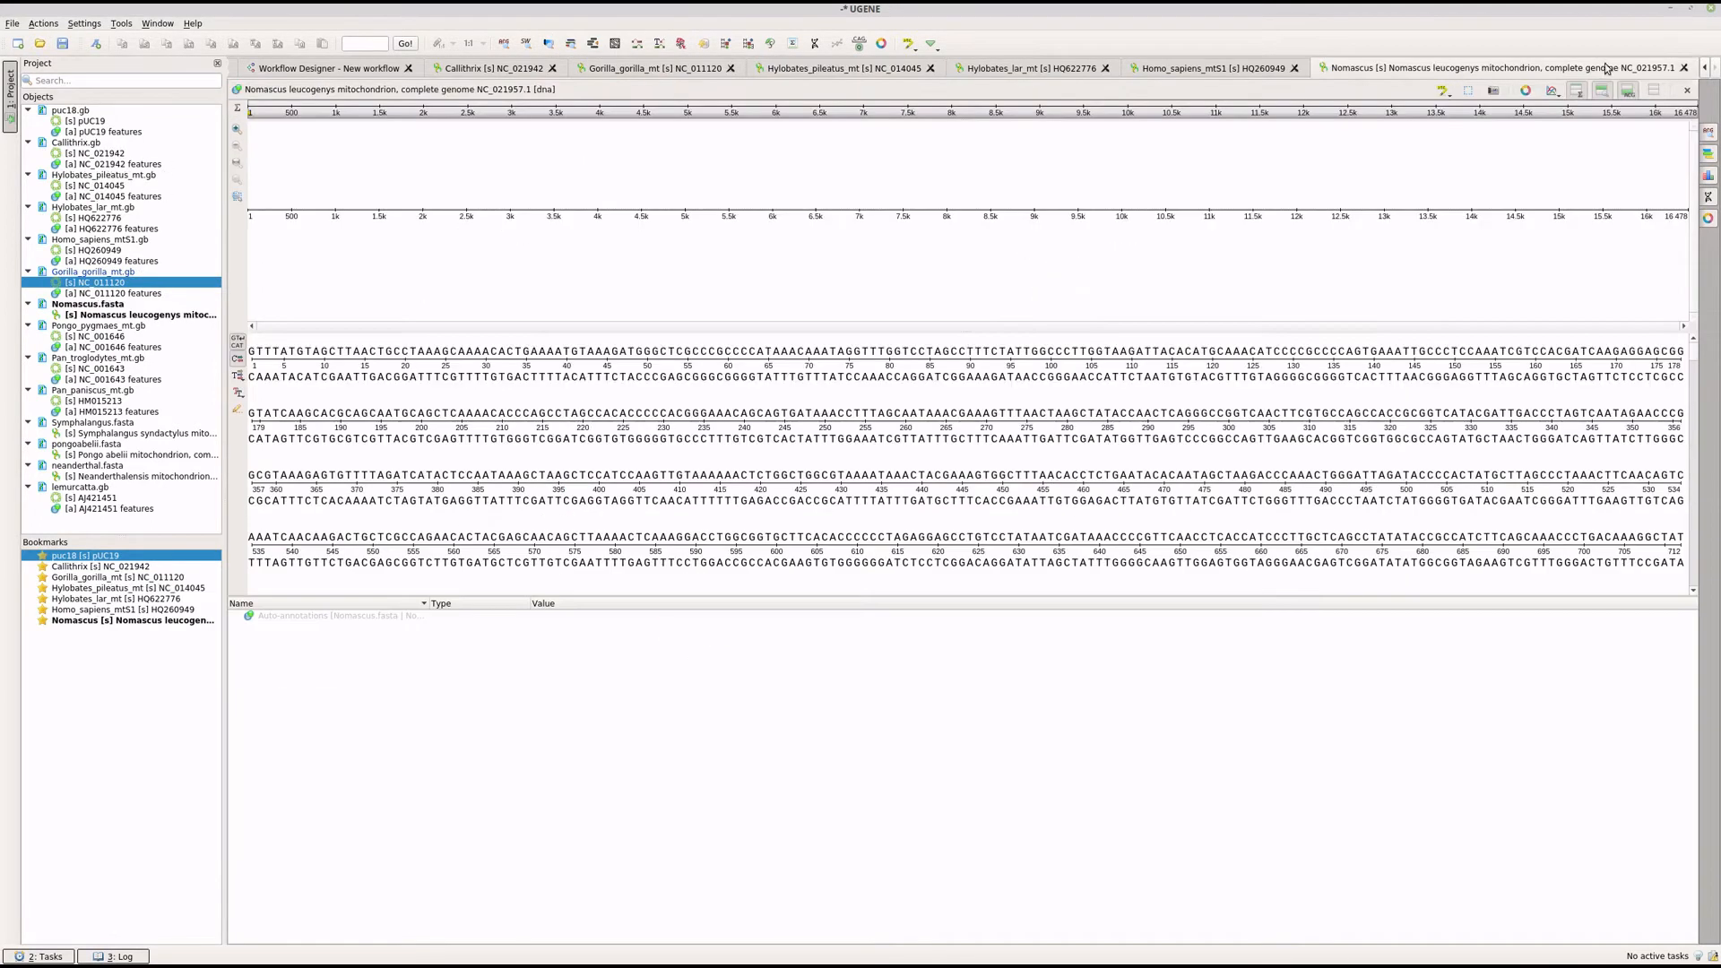
pyautogui.click(1705, 70)
pyautogui.click(1705, 70)
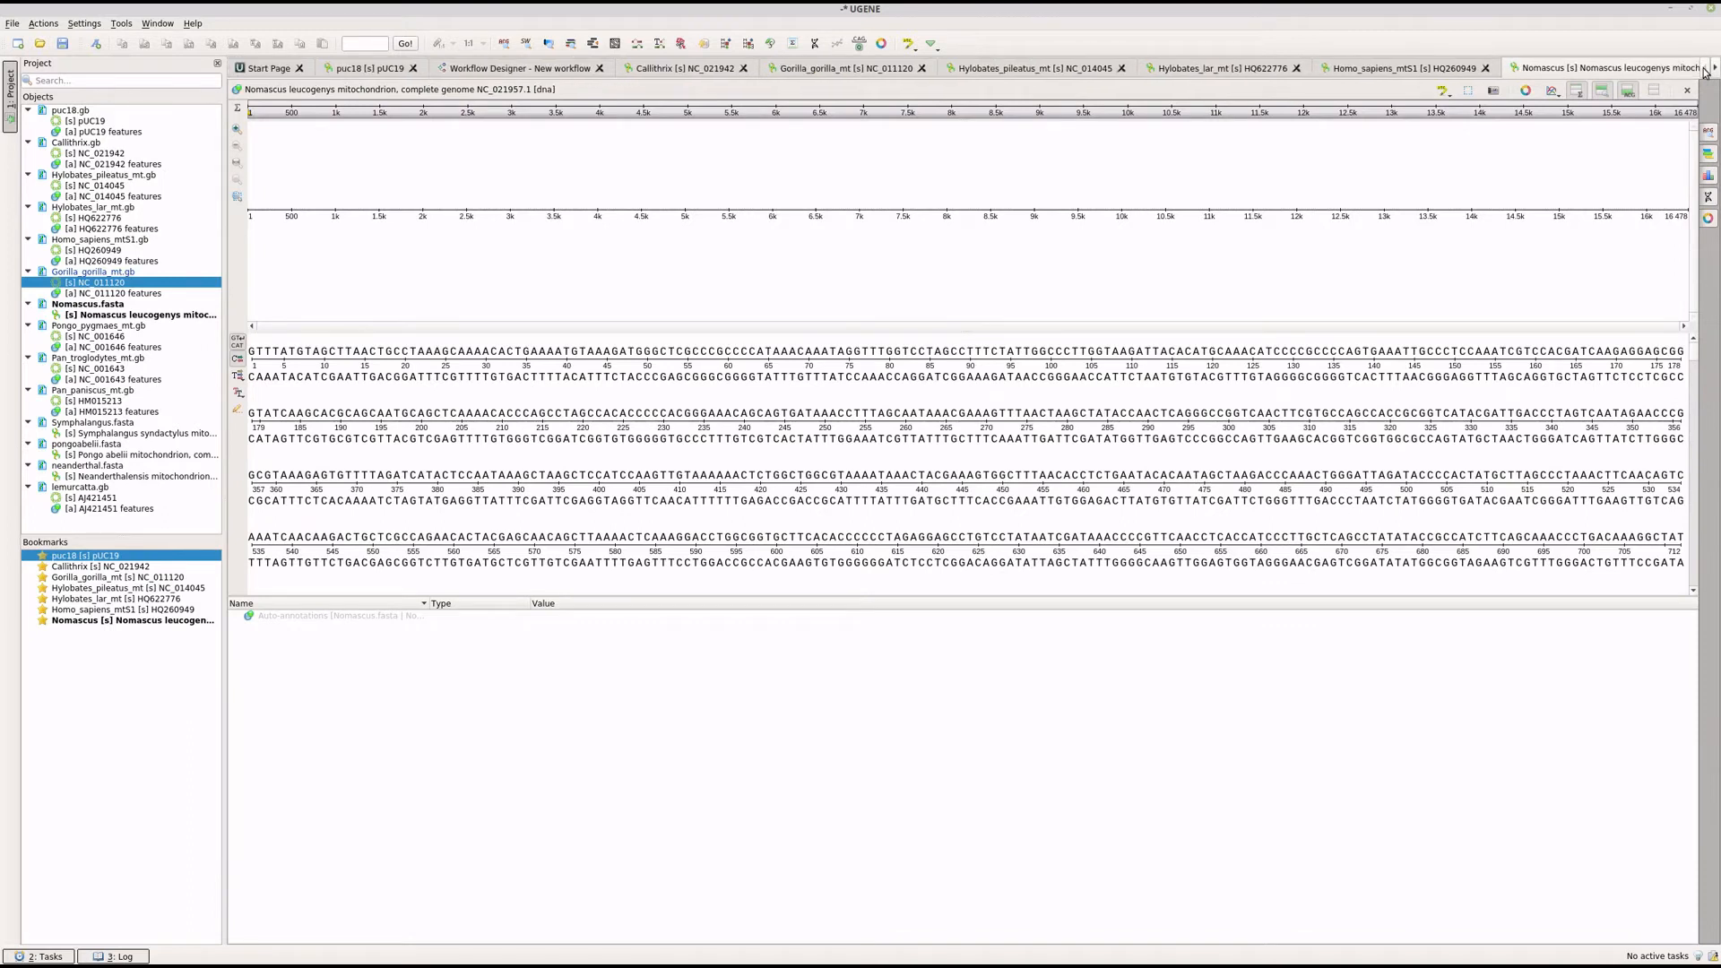
pyautogui.click(1715, 70)
pyautogui.click(1716, 70)
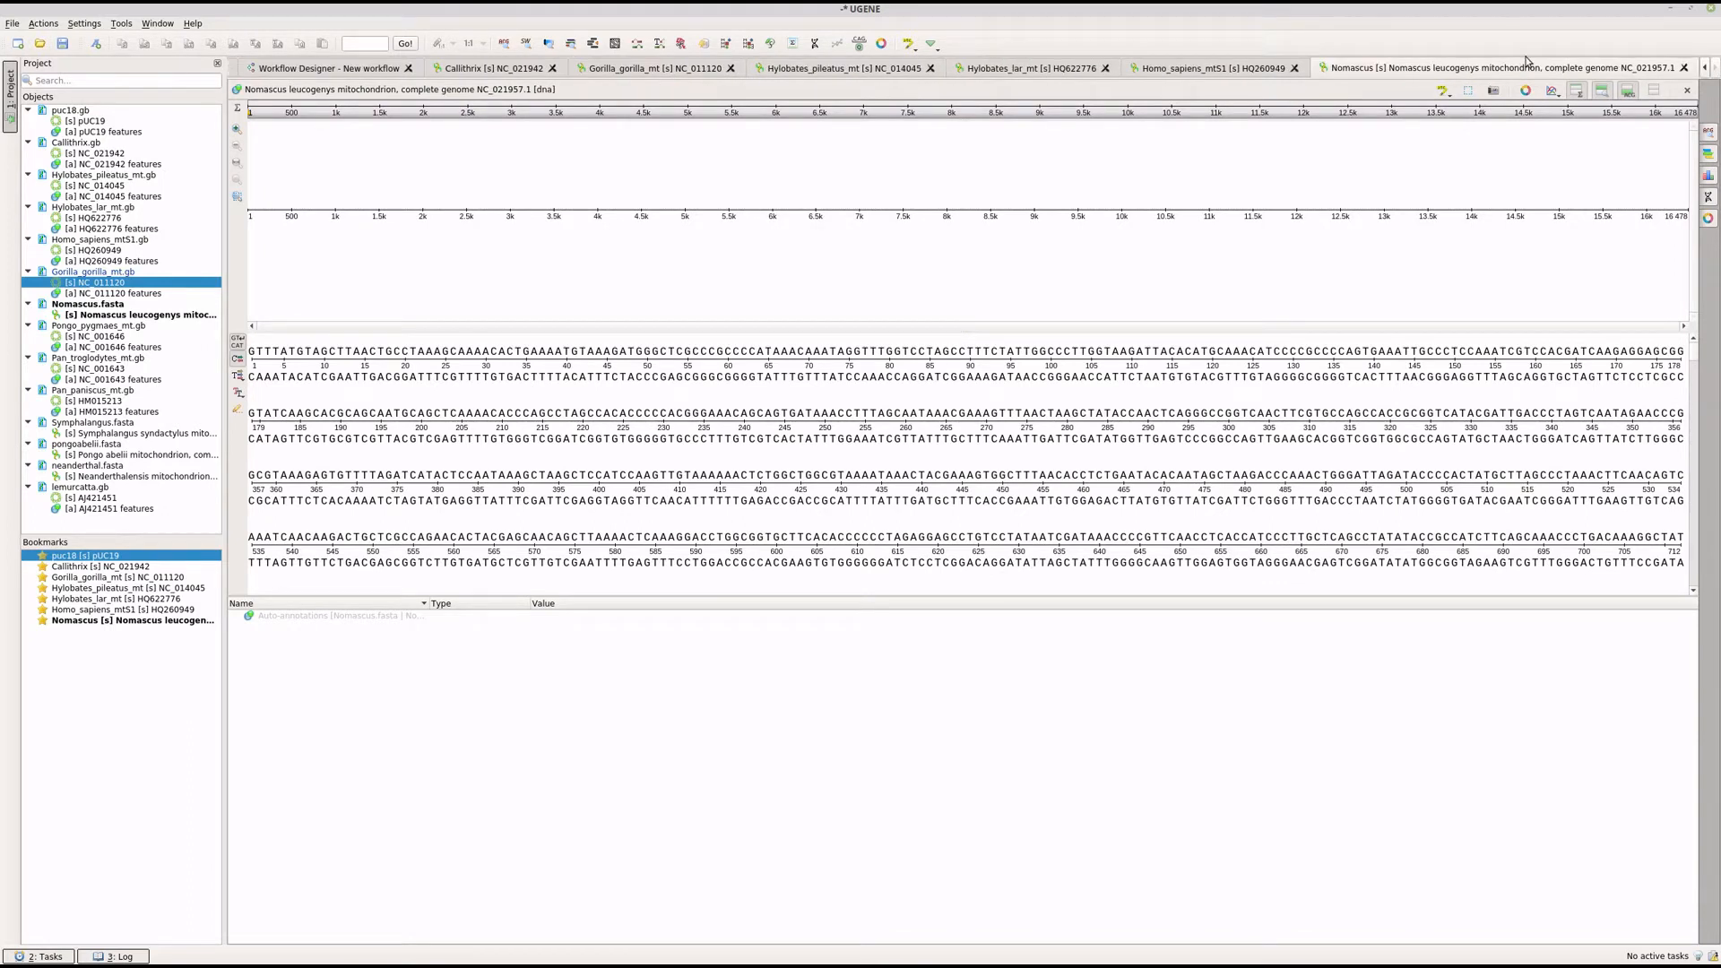
# Step: Open sequence views for Pan_troglodytes_mt.gb, Pan_paniscus_mt.gb, Symphalangus.fasta and pongoabelii.fasta from the project
pyautogui.doubleClick(114, 359)
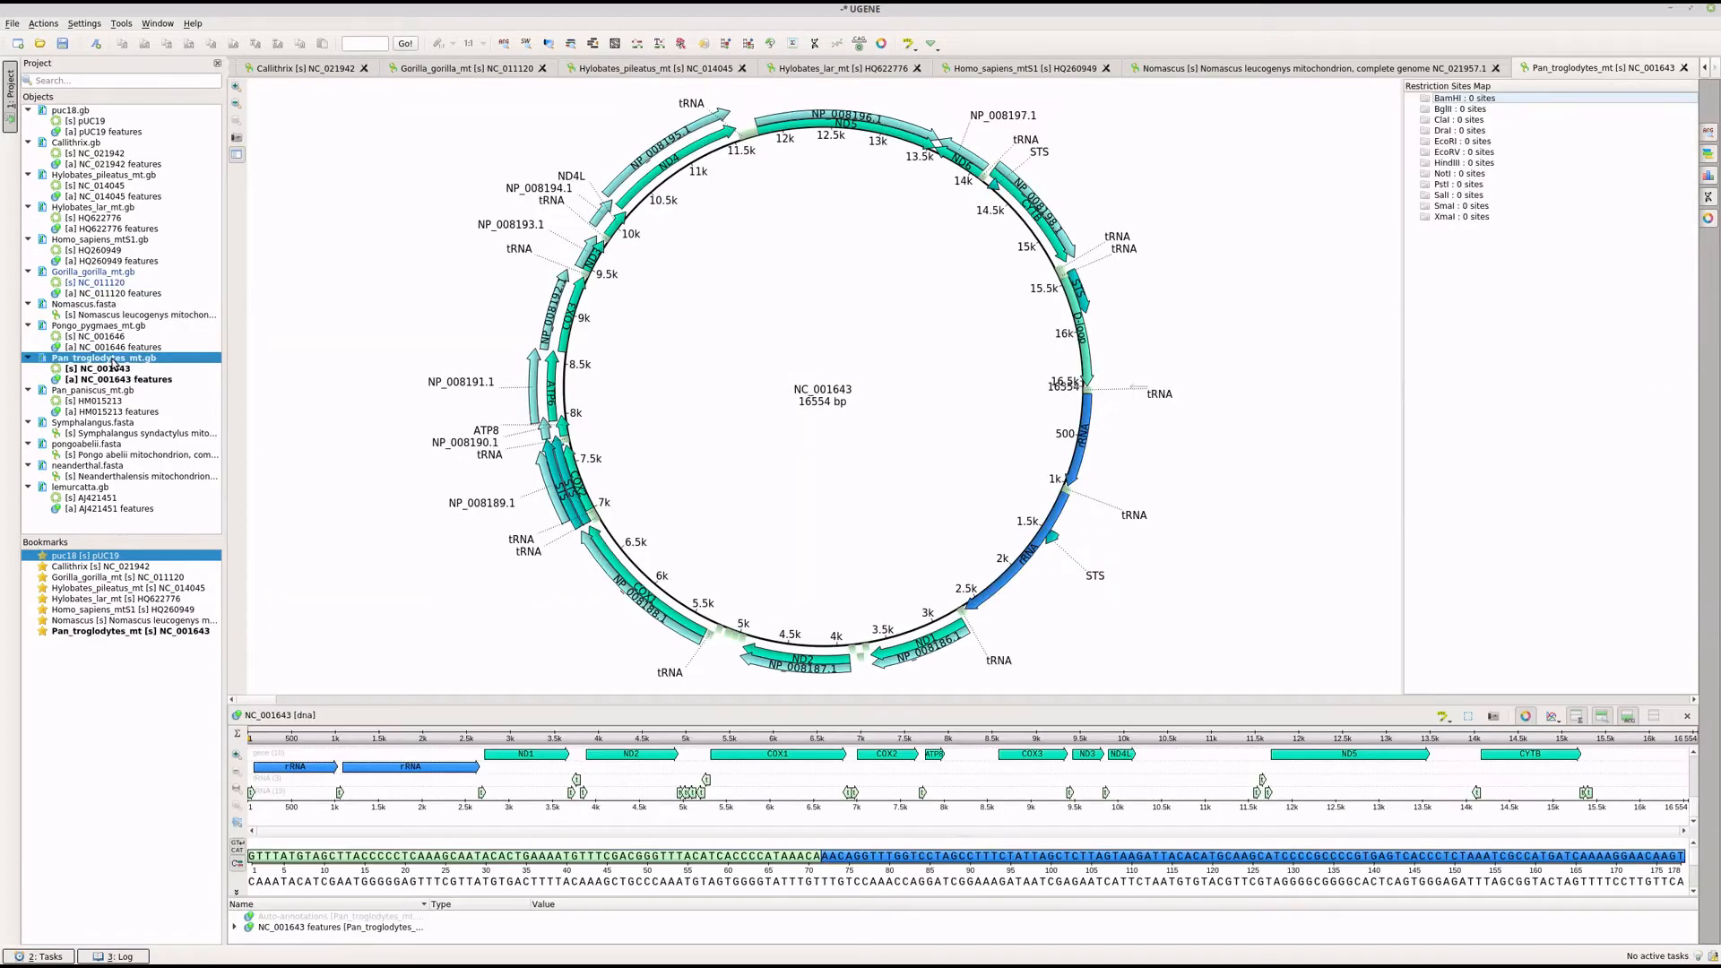
pyautogui.doubleClick(101, 391)
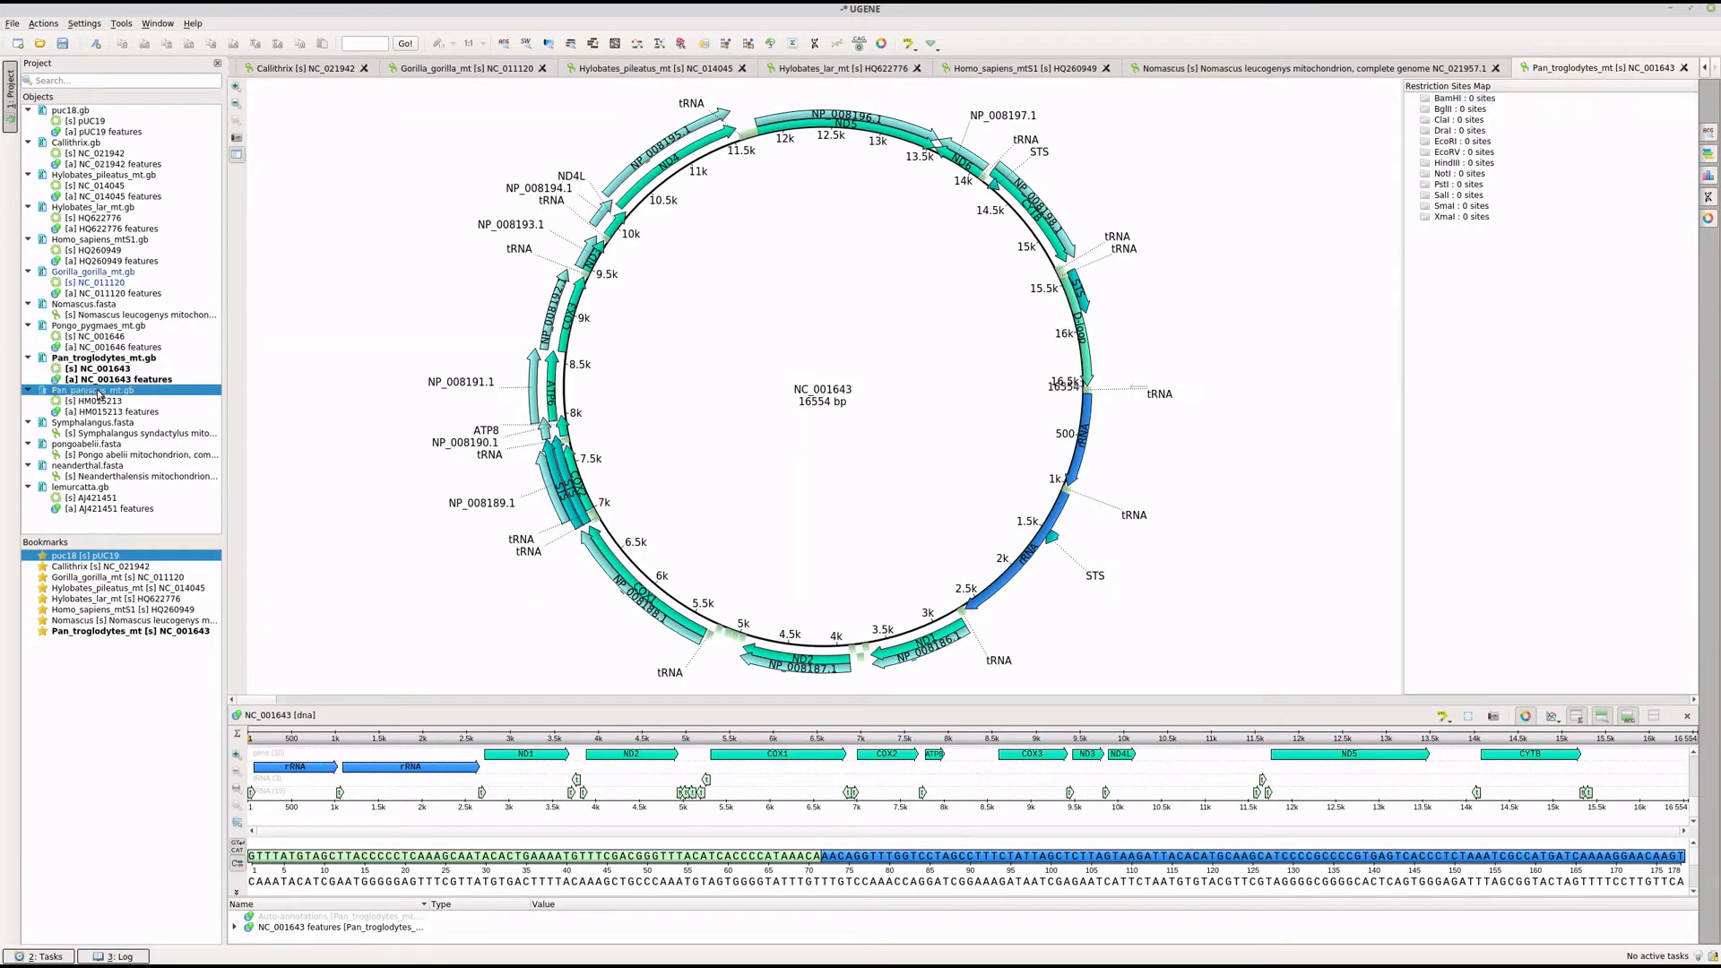
pyautogui.doubleClick(87, 422)
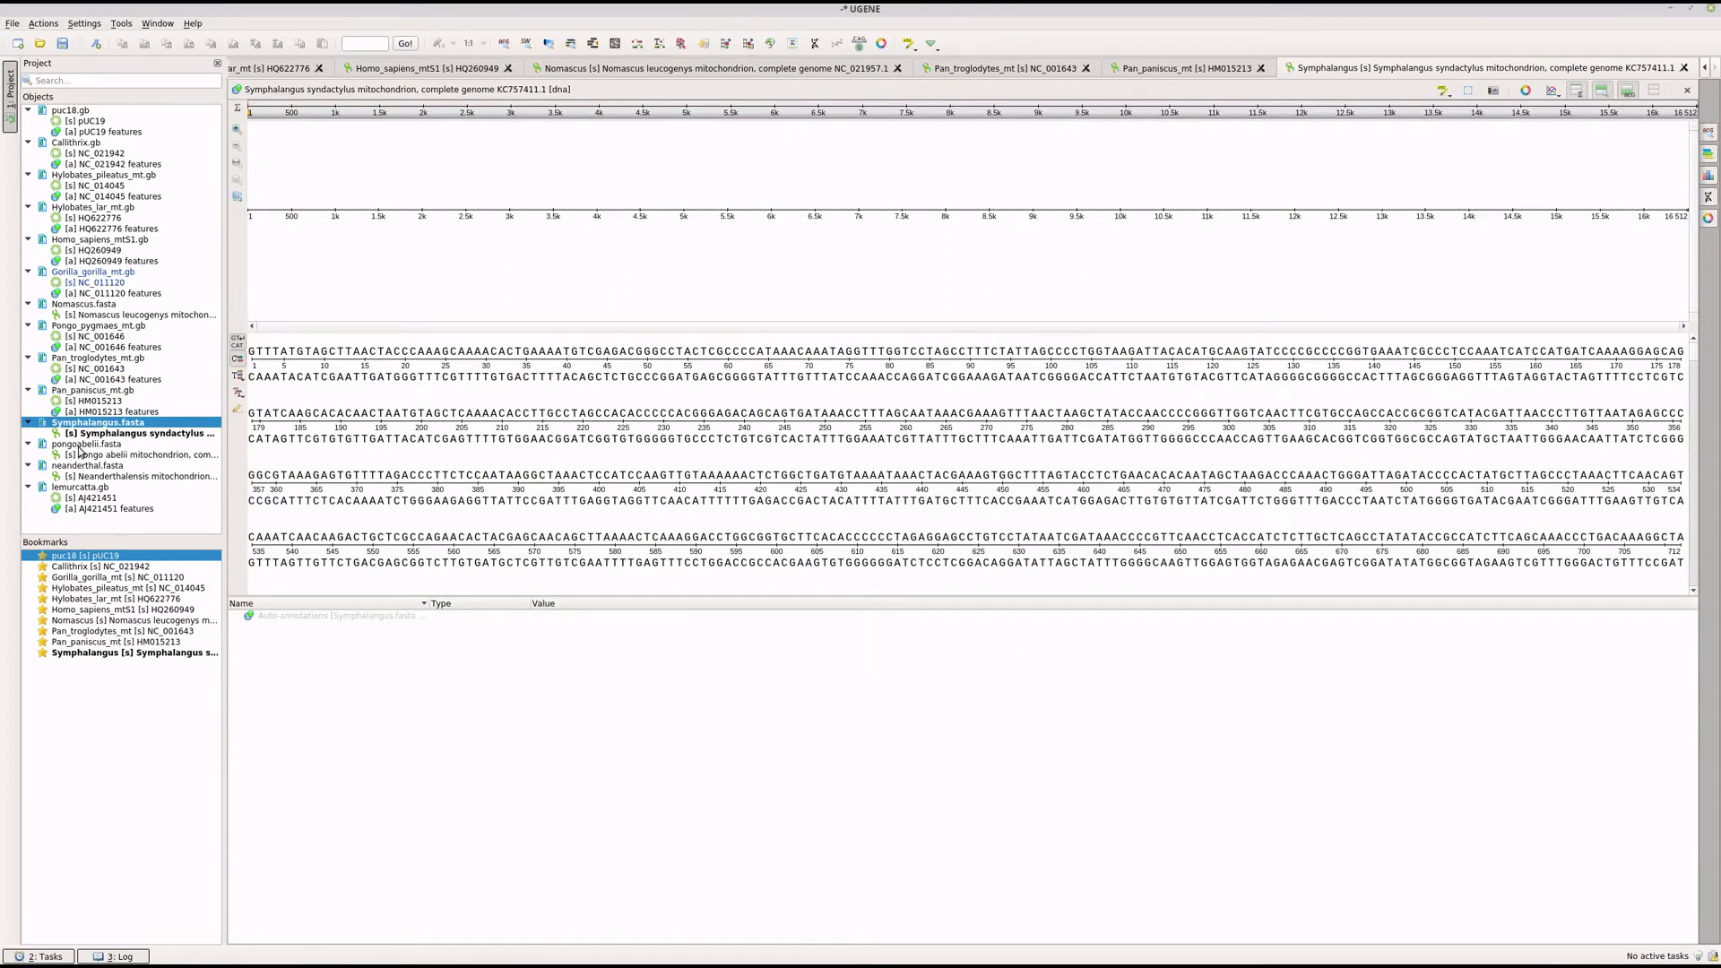
pyautogui.doubleClick(79, 446)
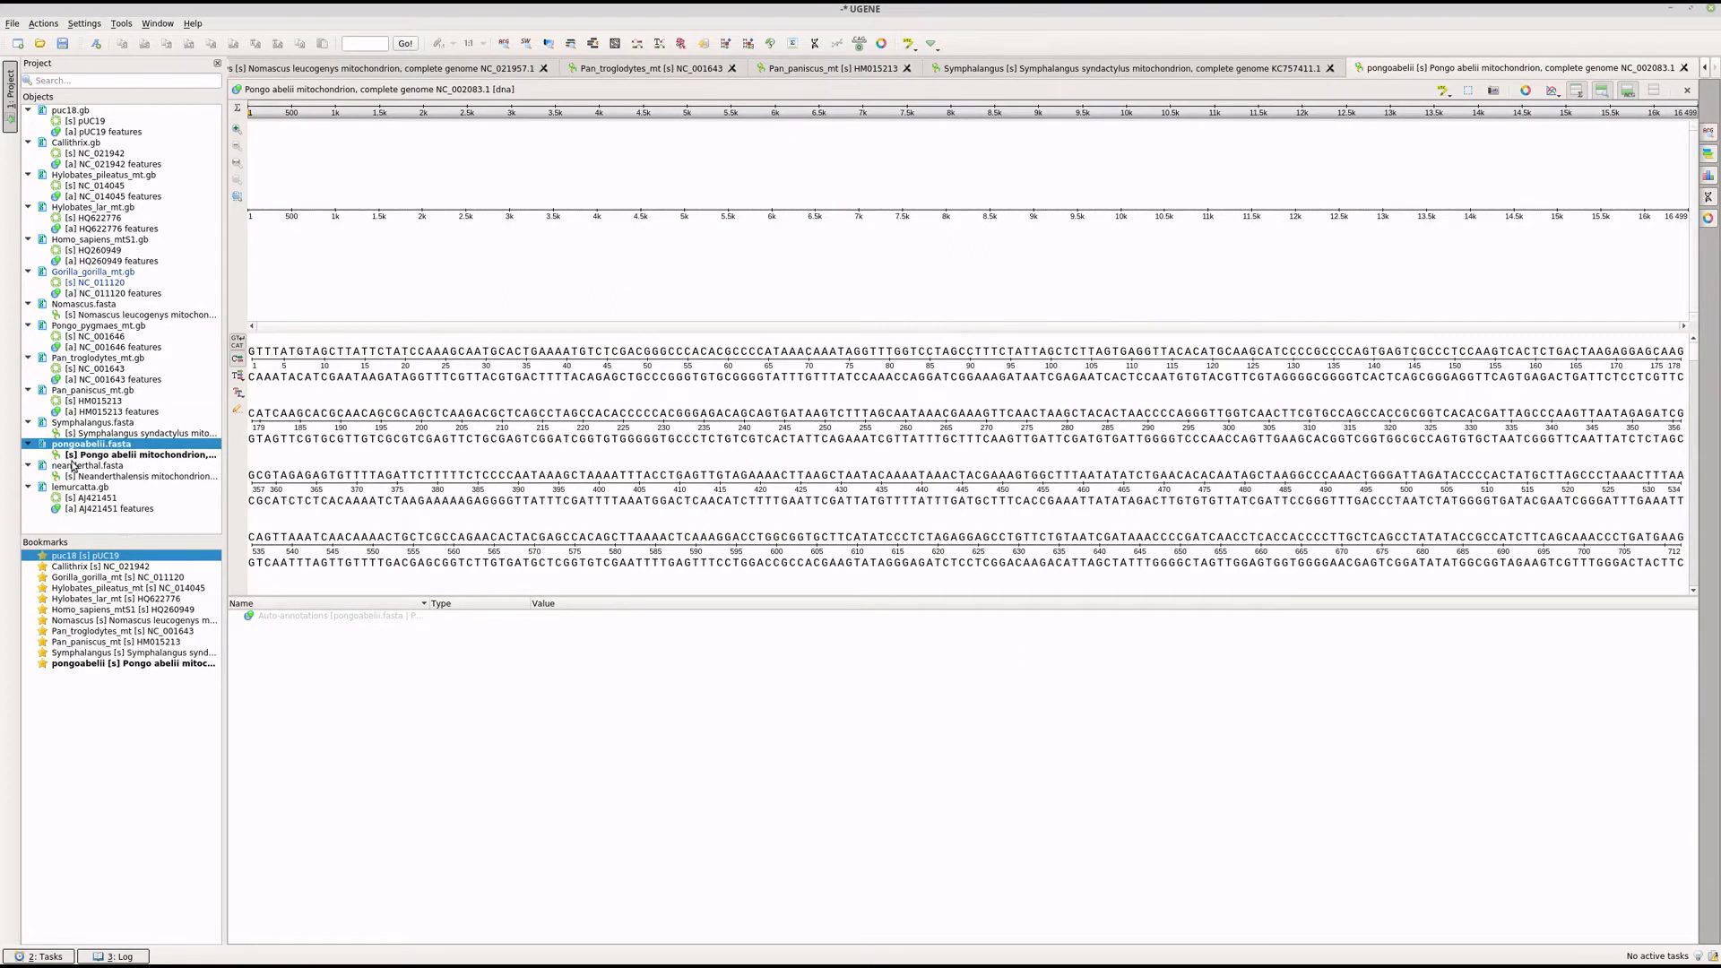
# Step: Open sequence views for neanderthal.fasta and lemurcatta.gb from the project
pyautogui.doubleClick(73, 465)
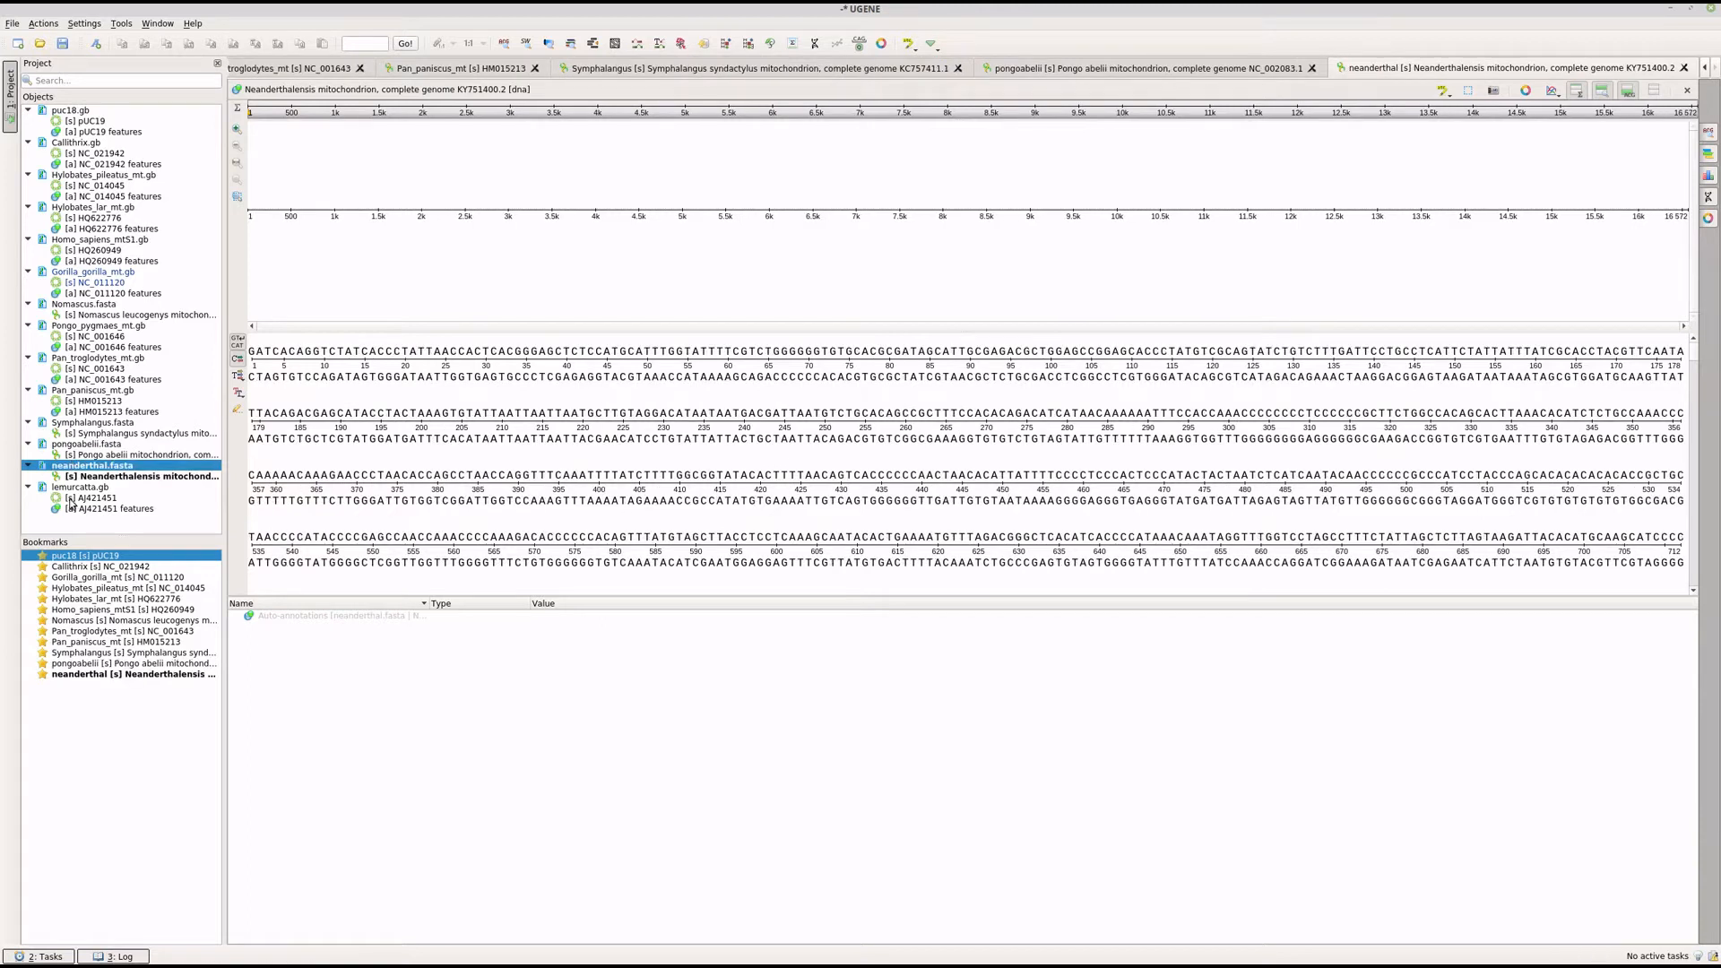
pyautogui.doubleClick(68, 490)
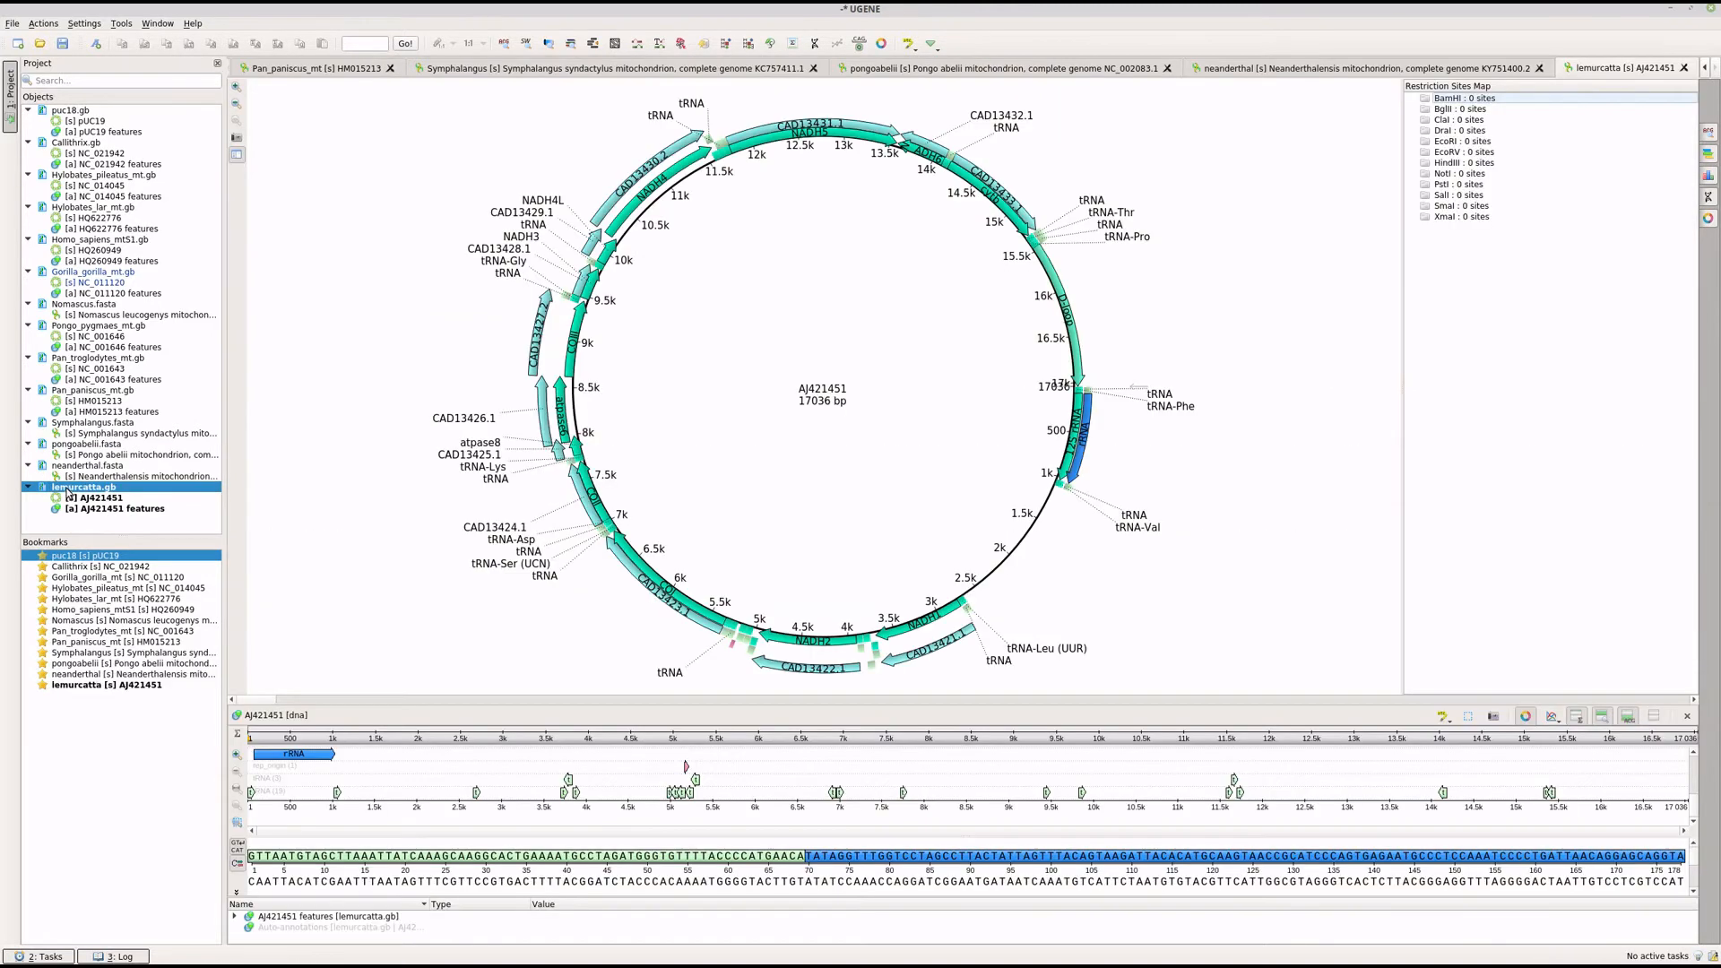
# Step: Try to load denisova.gb from the apes folder into the project
pyautogui.click(13, 24)
pyautogui.click(25, 87)
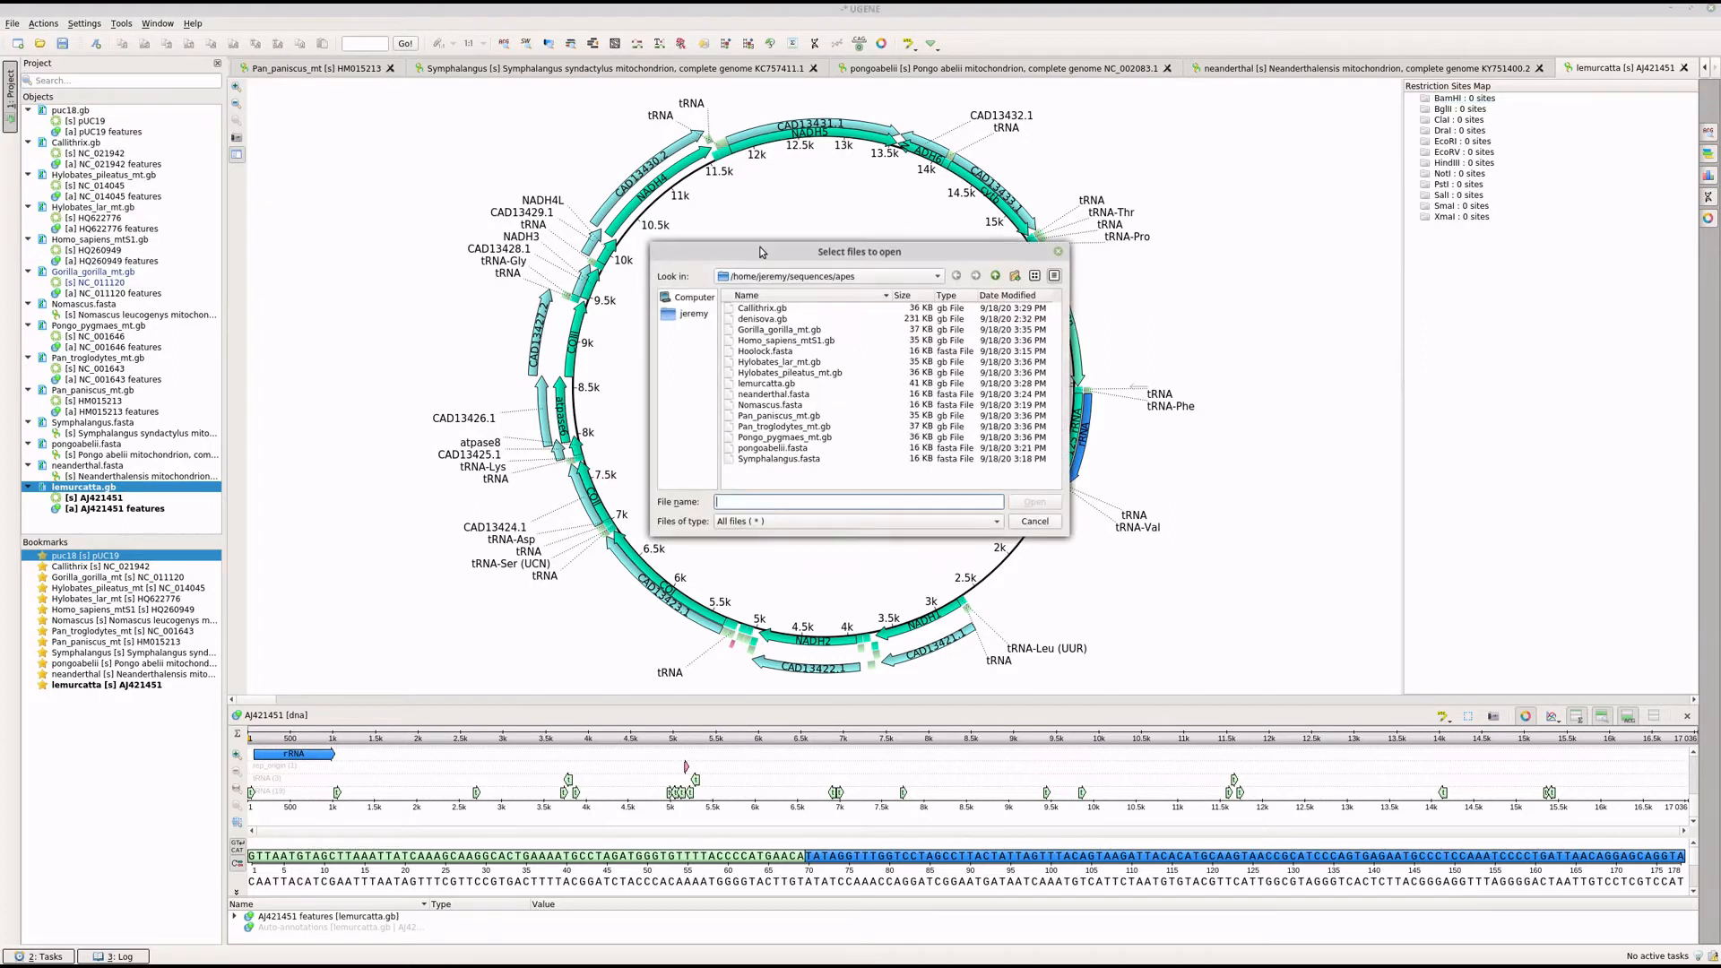
pyautogui.click(768, 320)
pyautogui.doubleClick(769, 320)
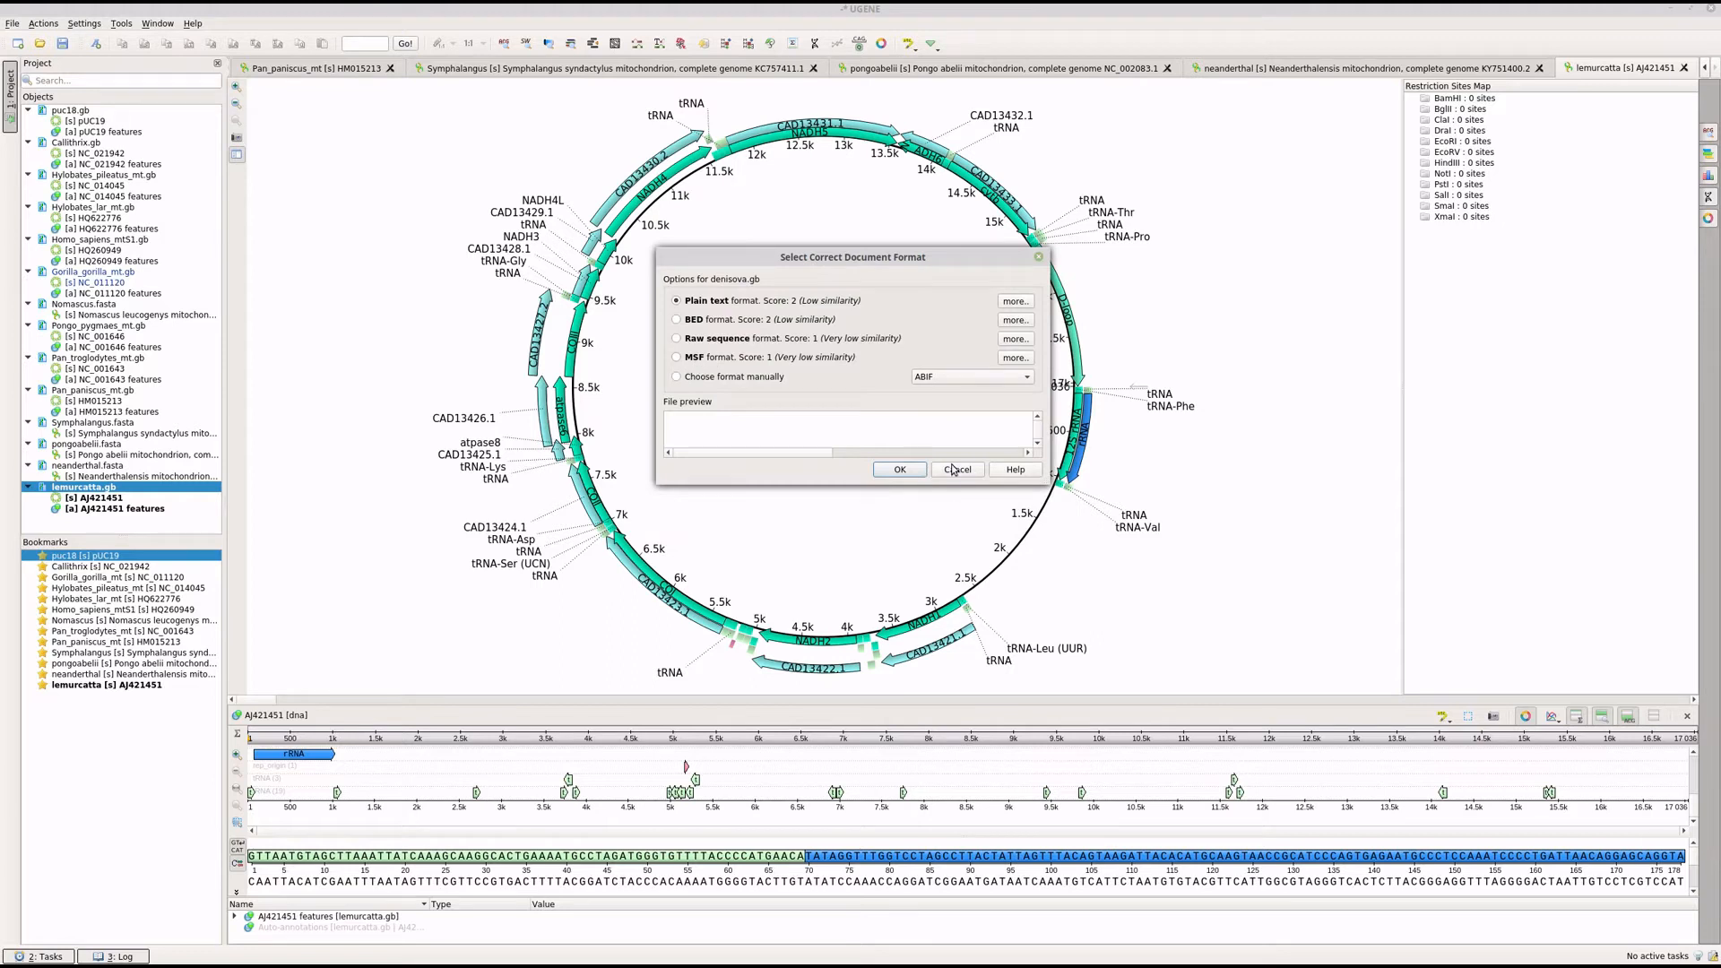
pyautogui.click(955, 470)
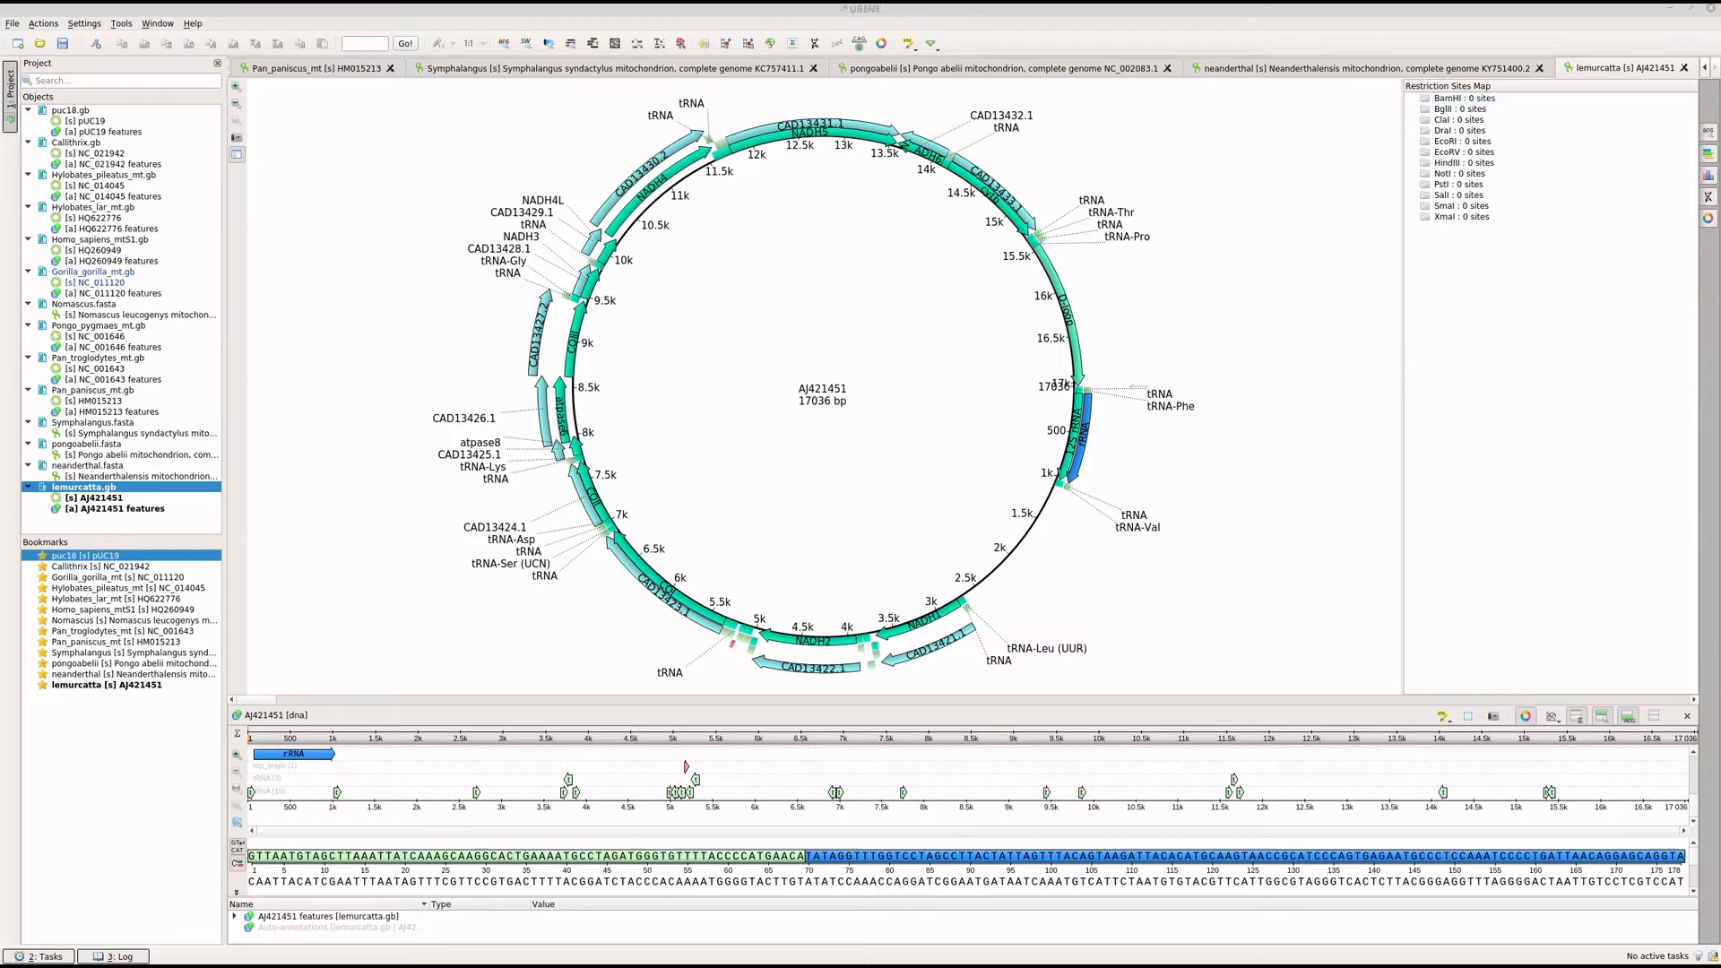
# Step: Switch to the browser and save the raw denisova.gb from the ape_mt repository folder, replacing the existing file in the apes folder
pyautogui.hotkey('alt', 'Tab')
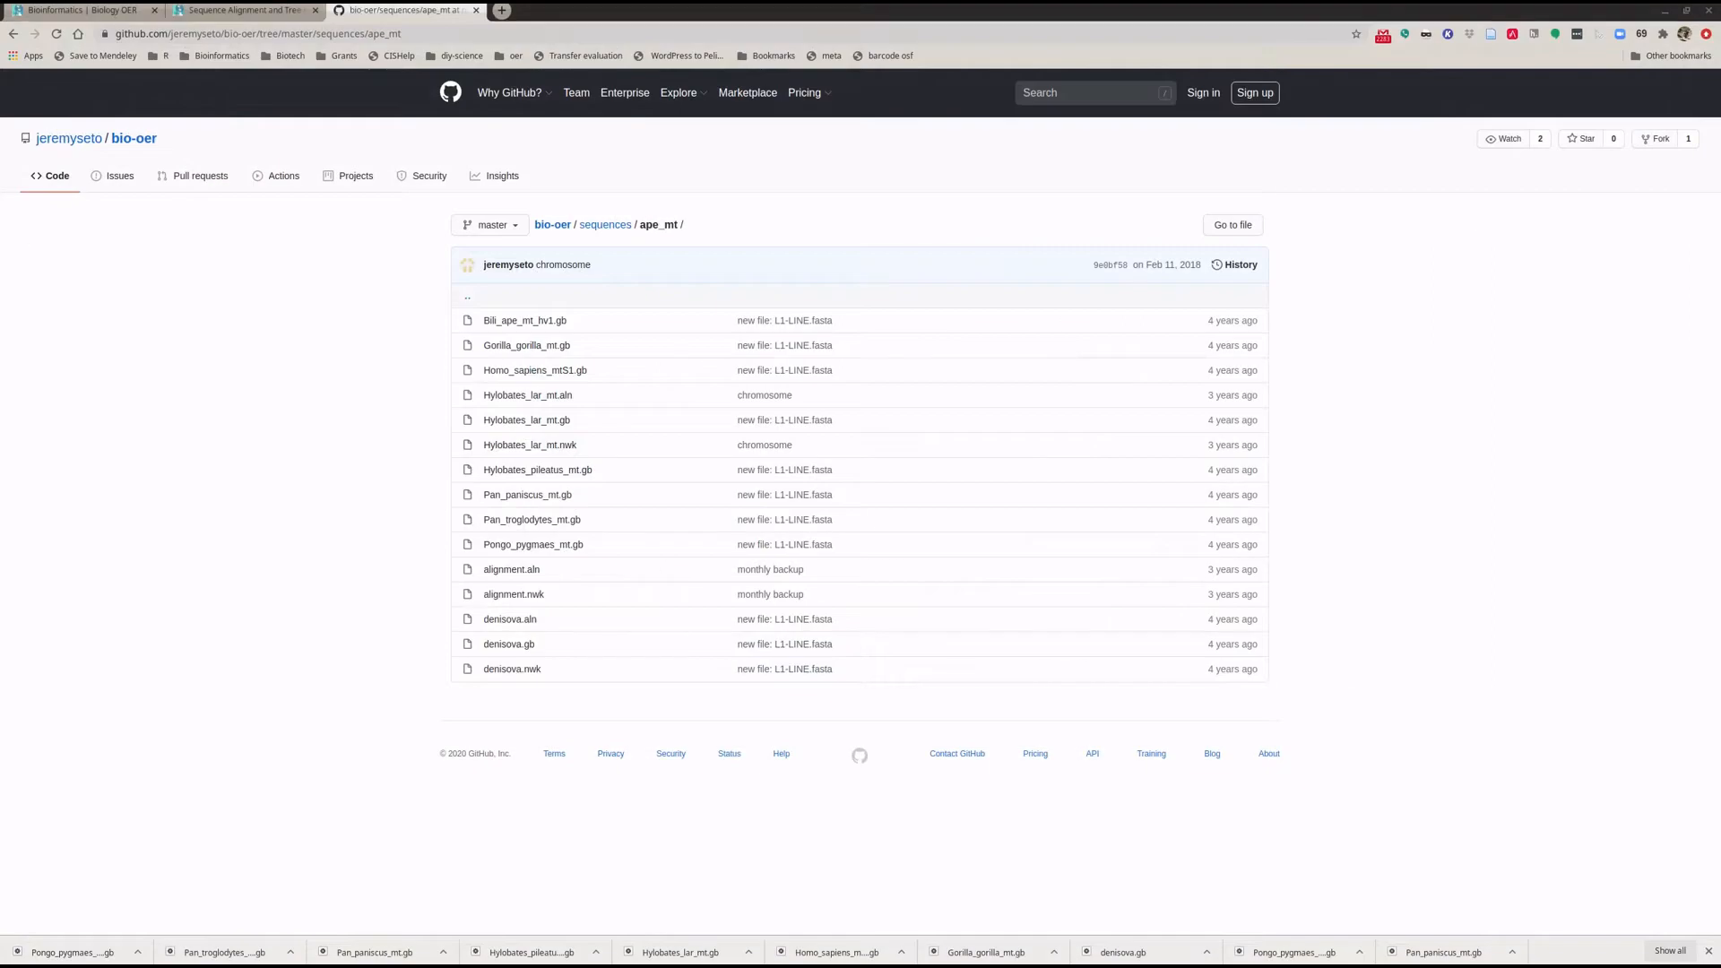
pyautogui.click(507, 646)
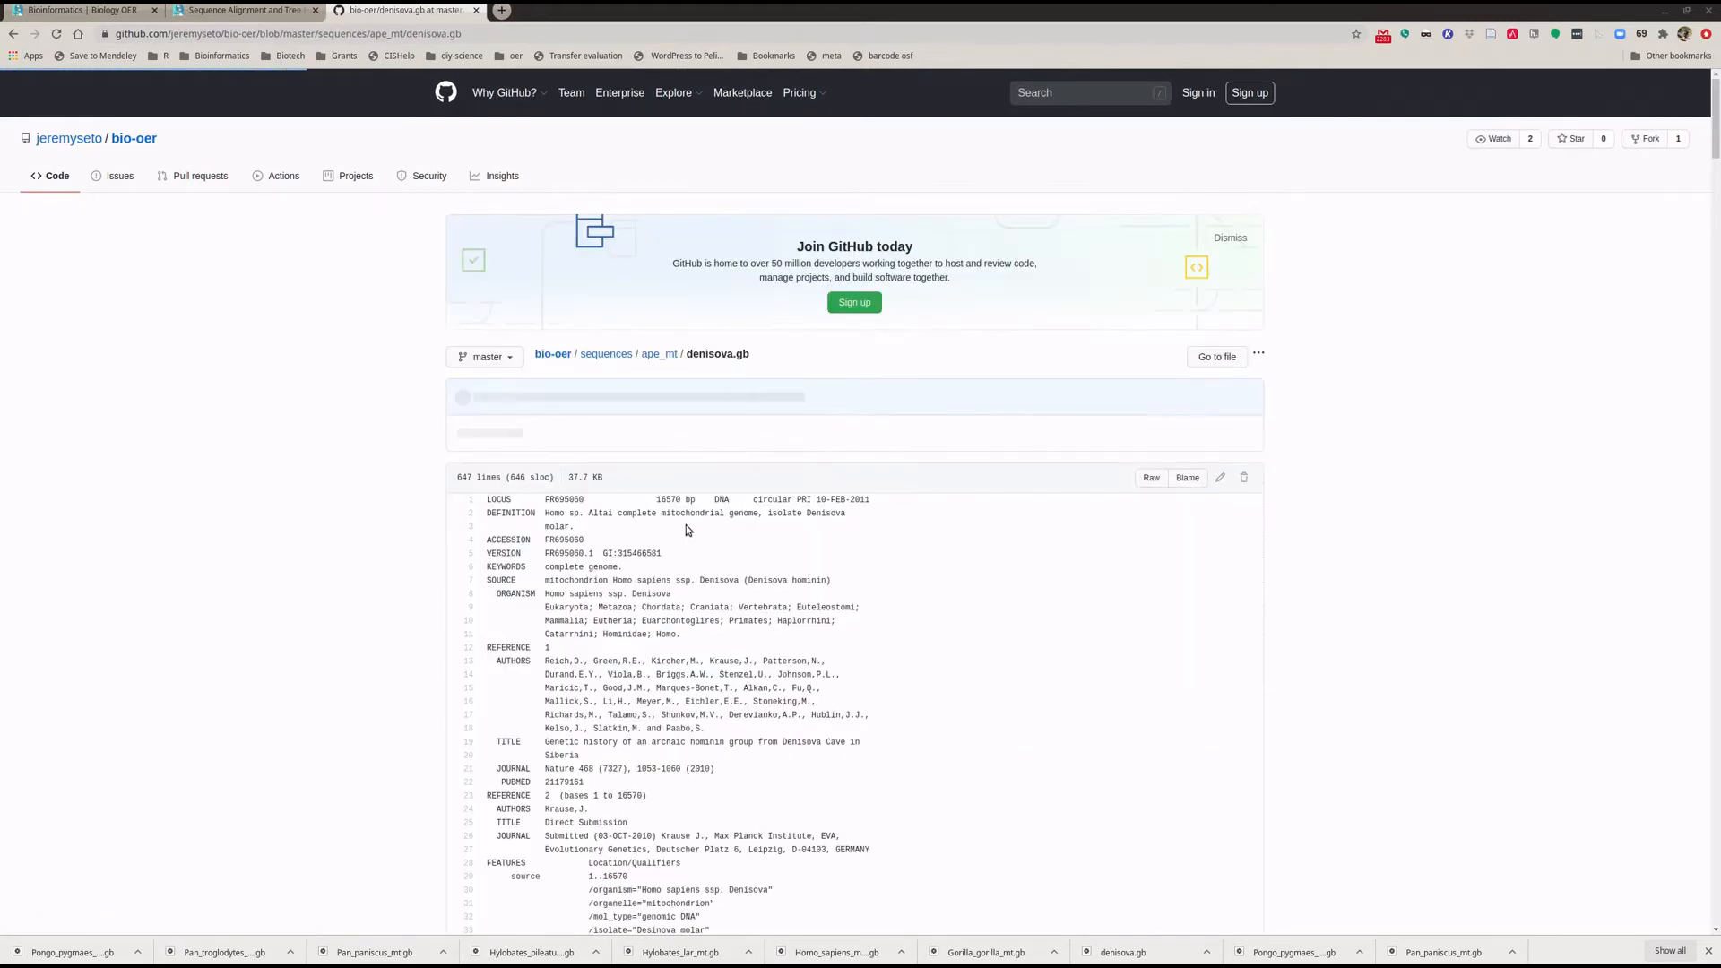
pyautogui.rightClick(1153, 479)
pyautogui.click(1190, 570)
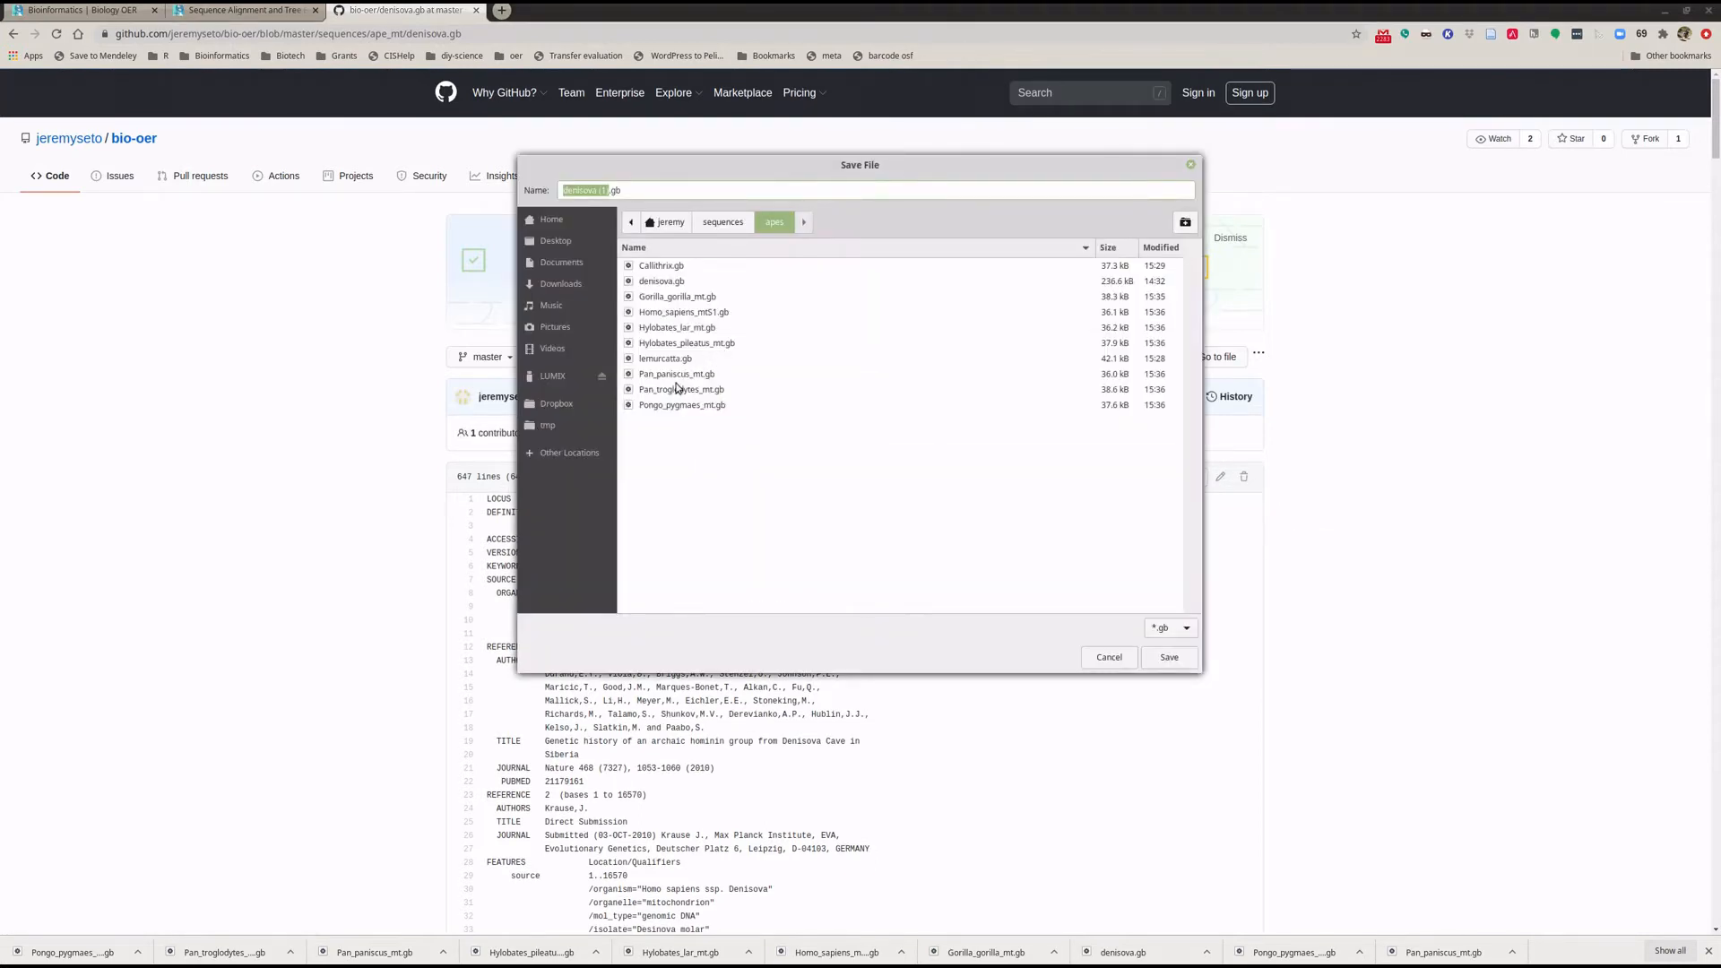
pyautogui.doubleClick(669, 282)
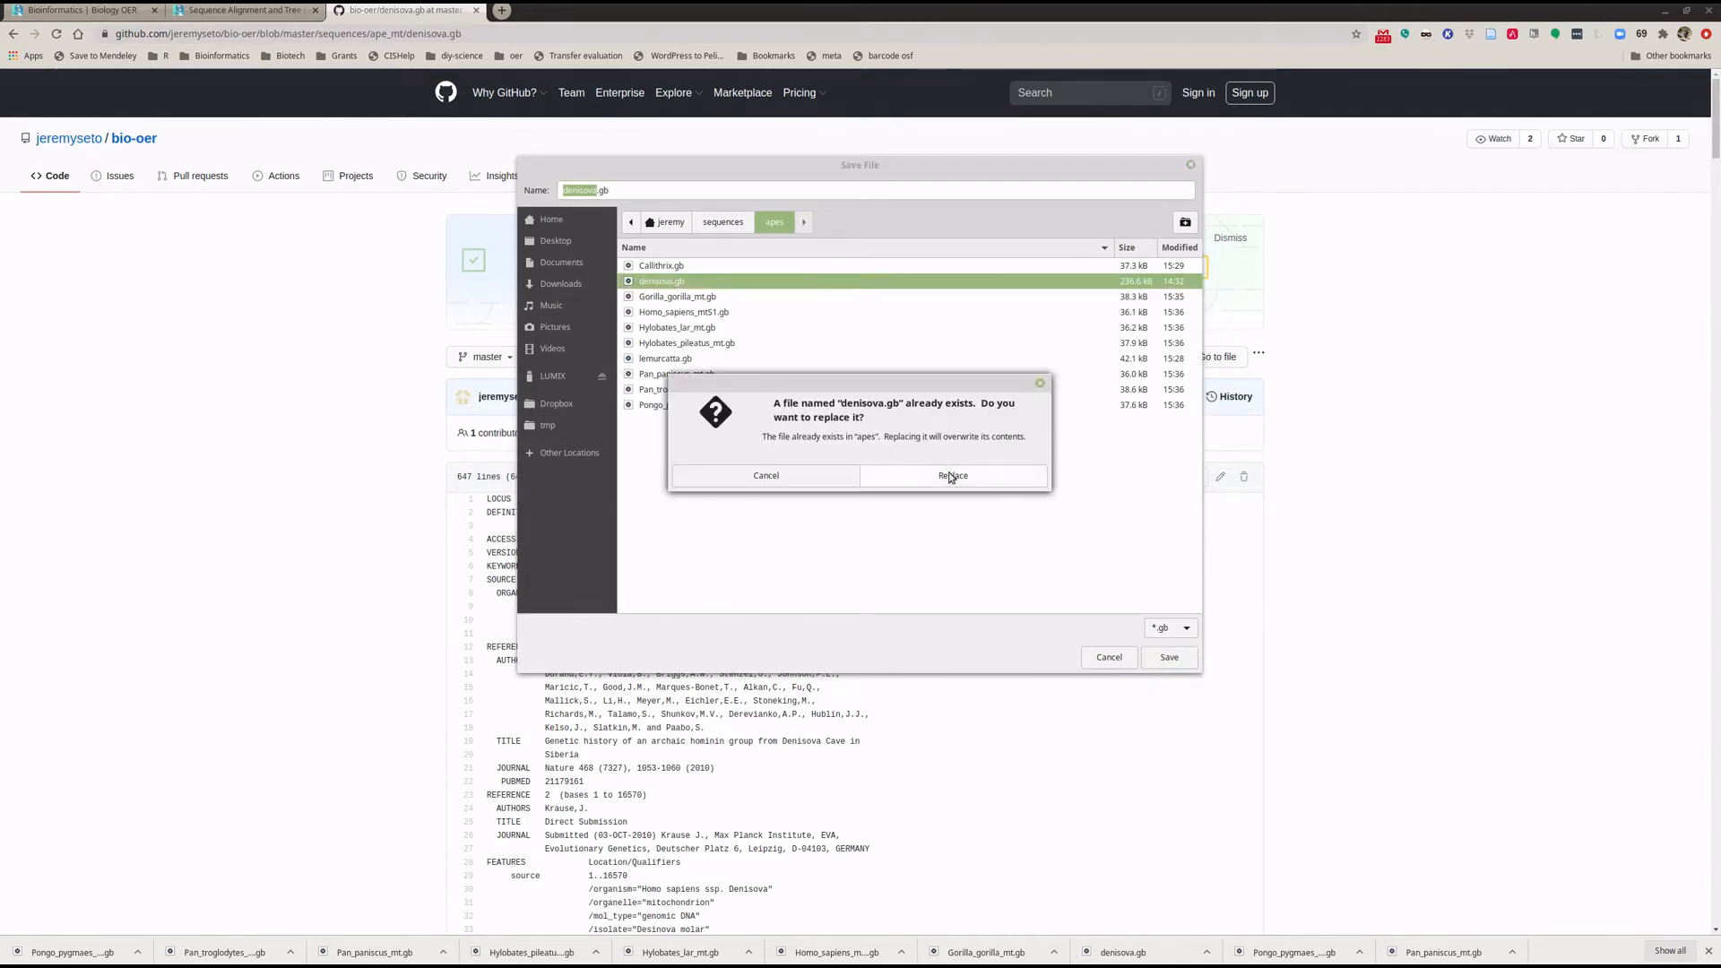
pyautogui.click(954, 475)
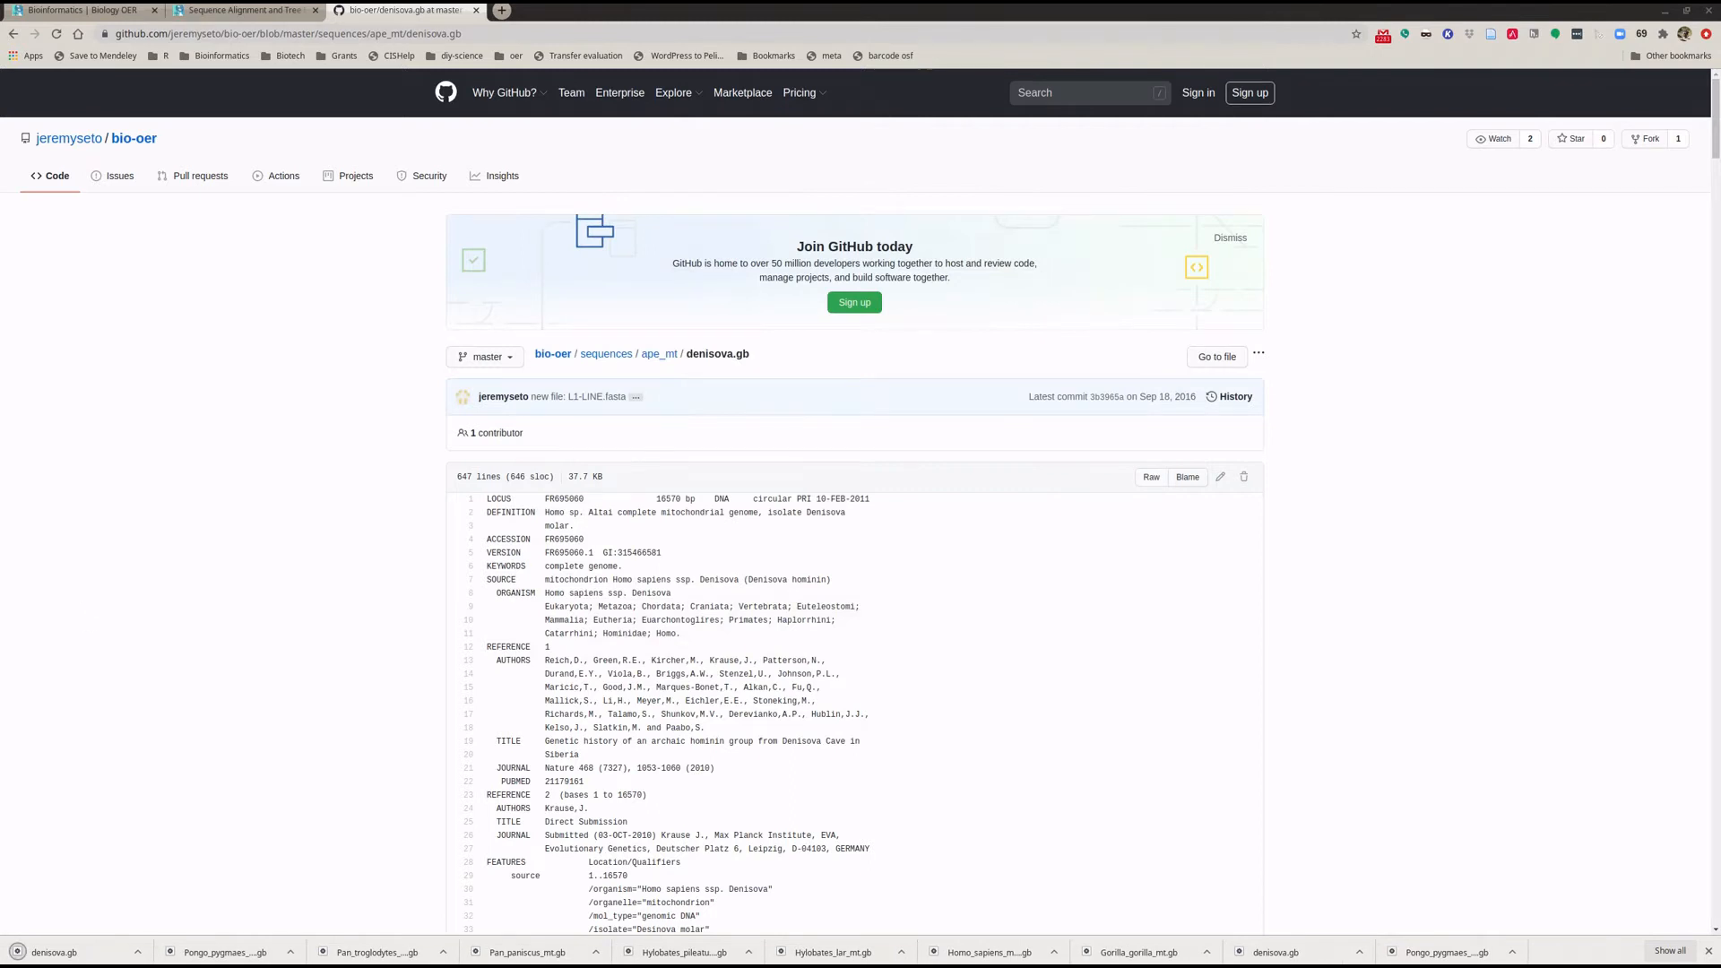
# Step: Return to UGENE and load the replaced denisova.gb from the apes folder into the project
pyautogui.hotkey('alt', 'Tab')
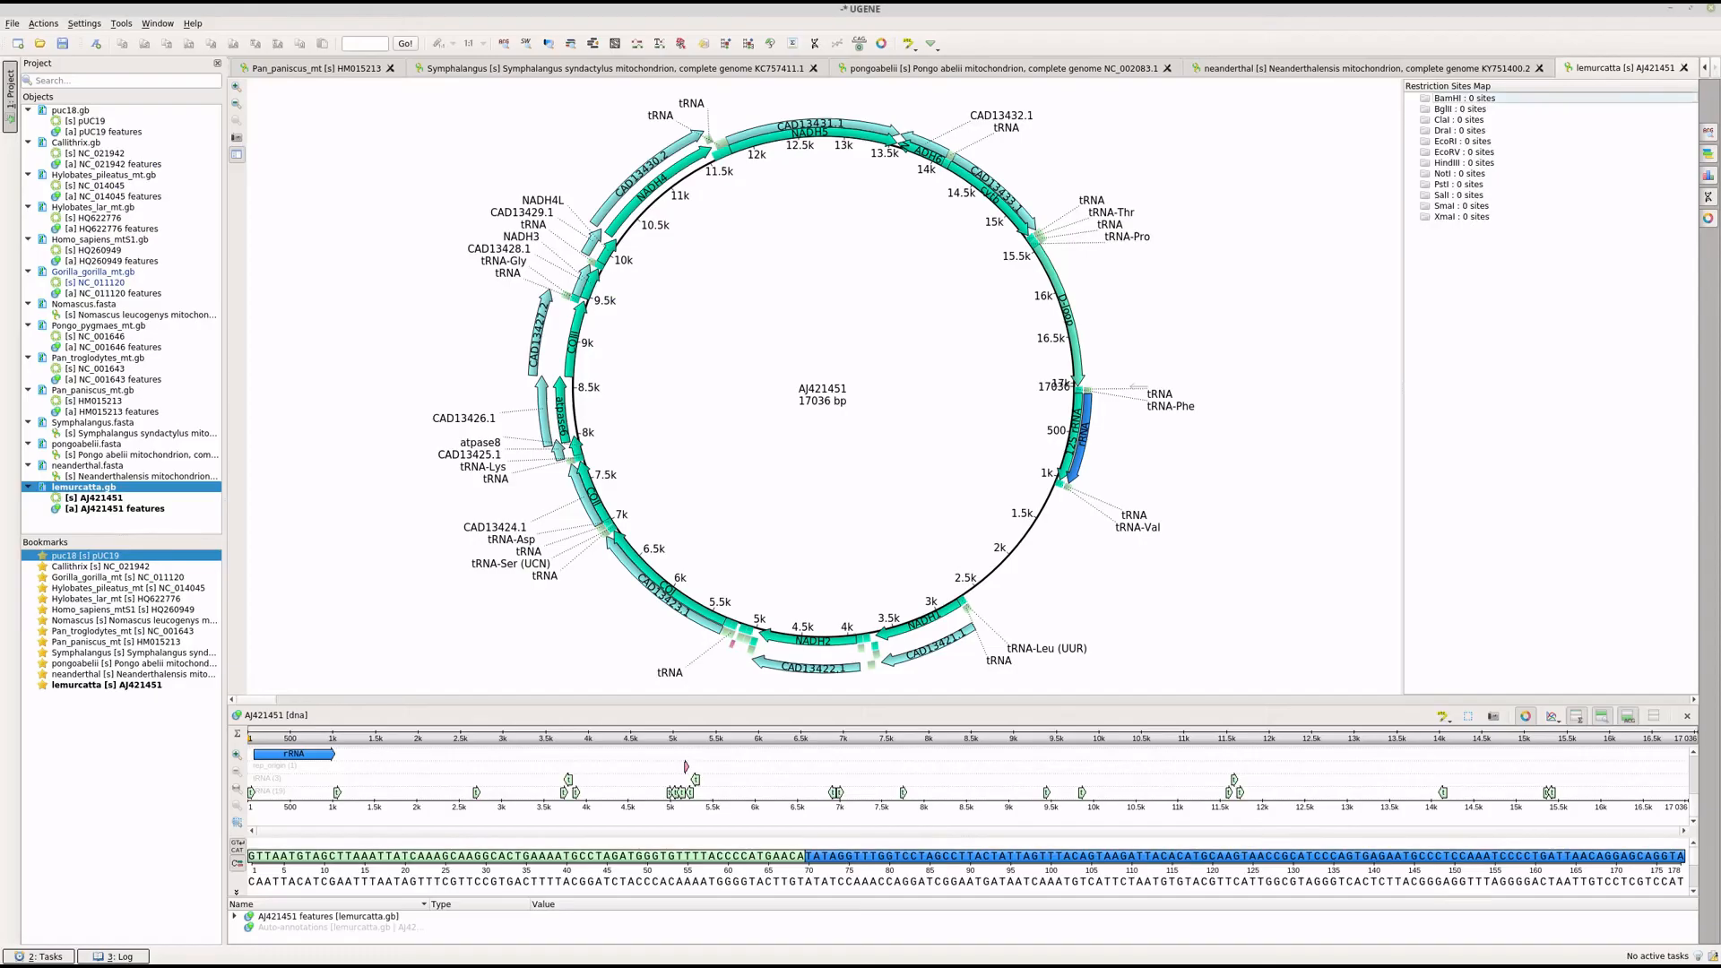
pyautogui.click(3, 20)
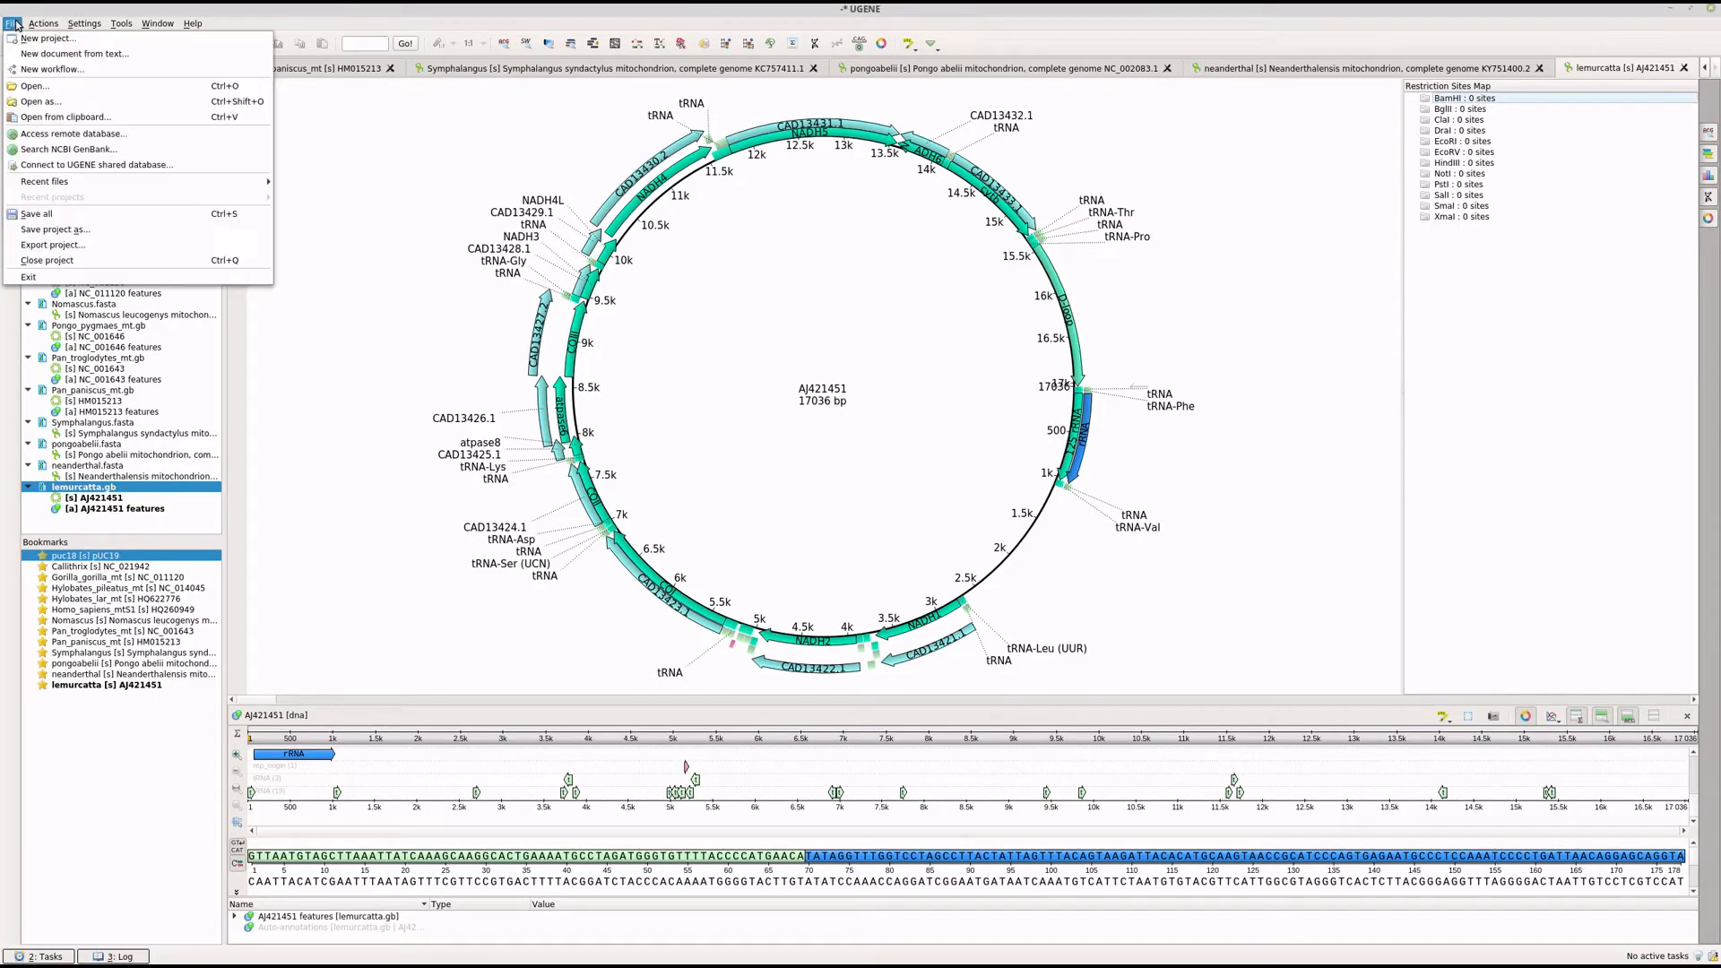
pyautogui.click(43, 93)
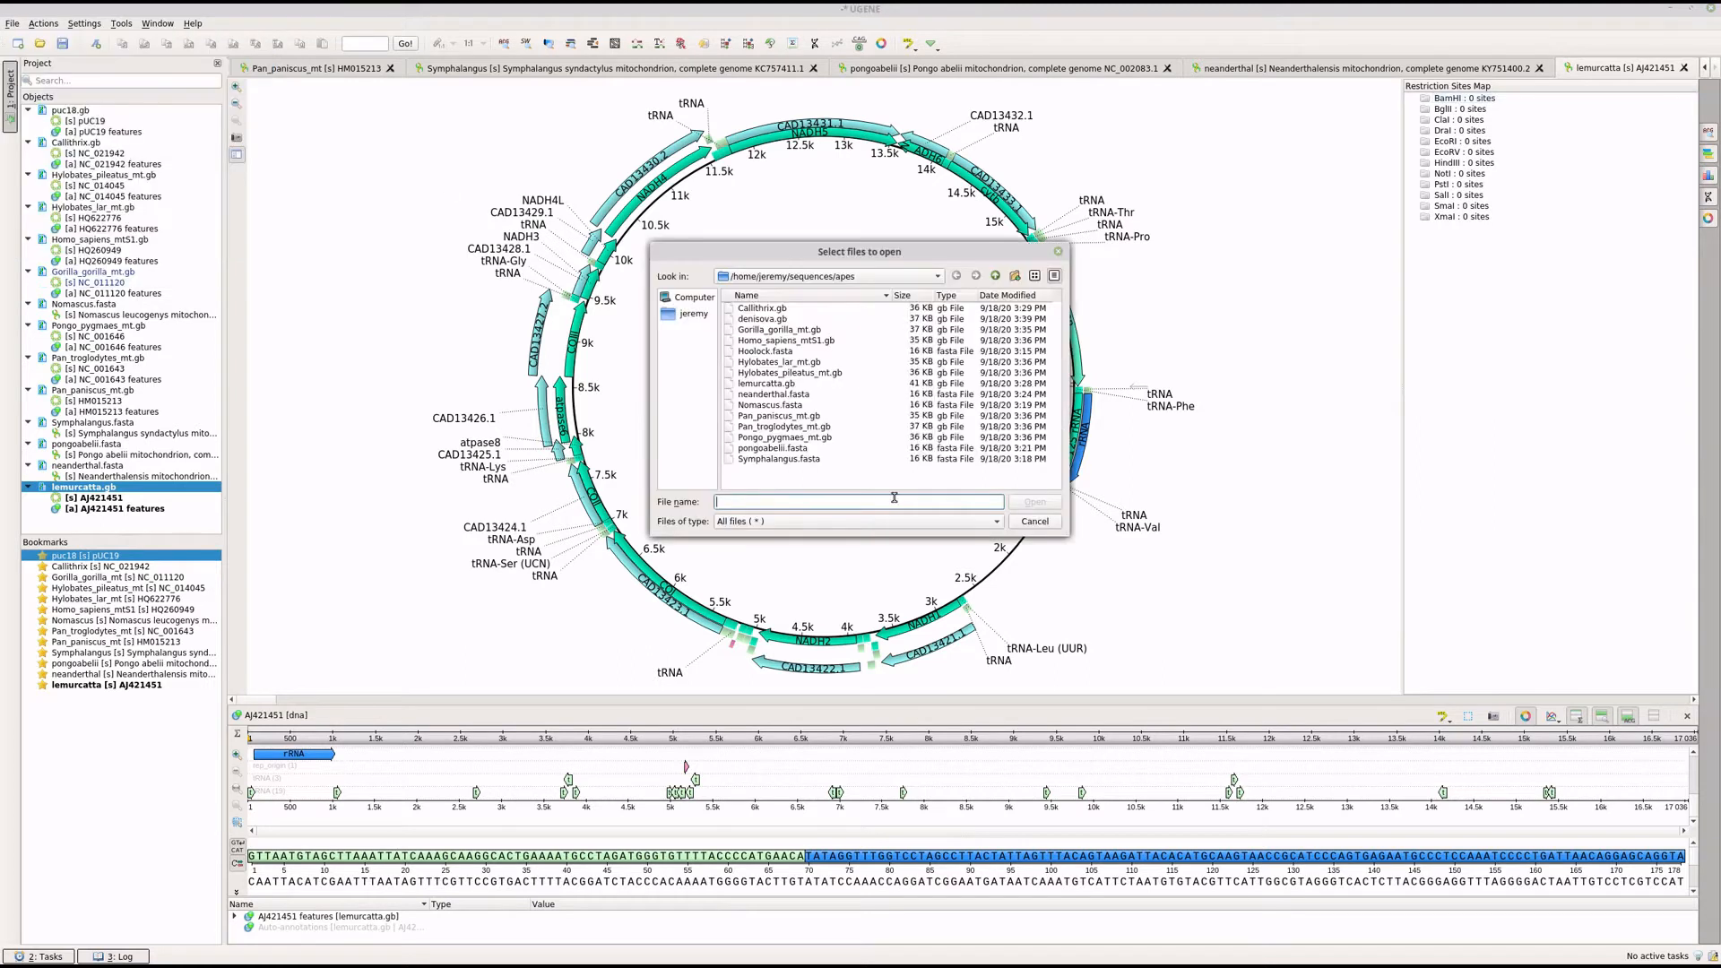
pyautogui.doubleClick(763, 319)
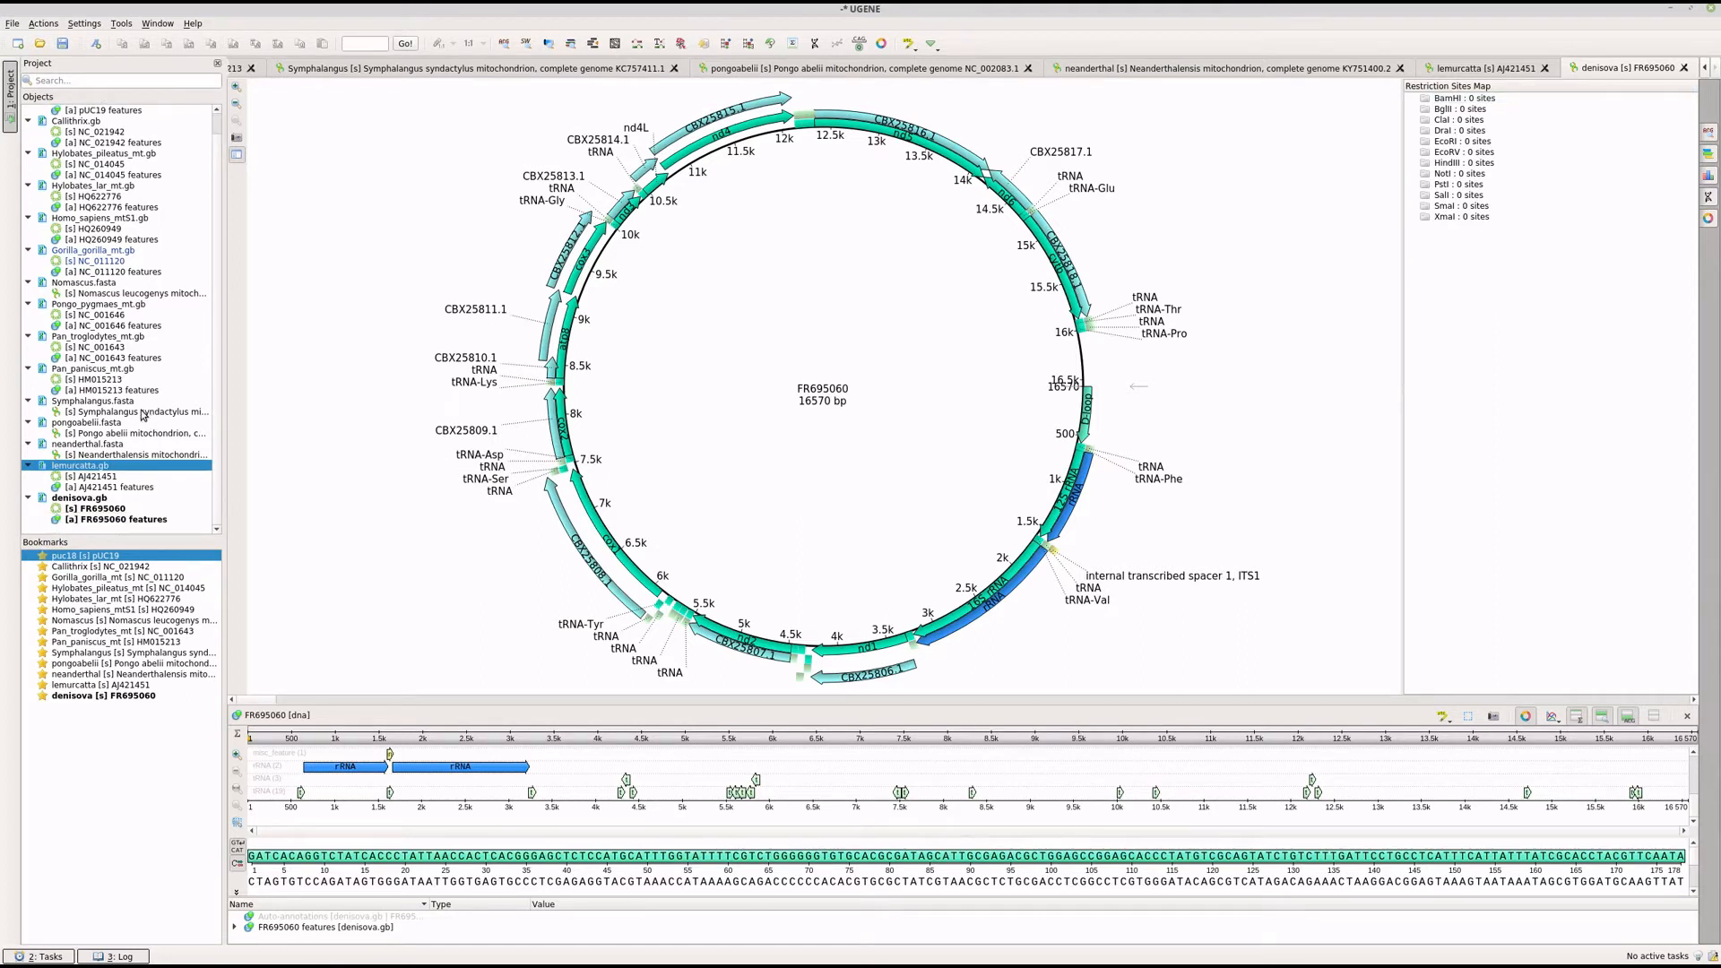
# Step: Examine the denisova.gb annotations, selecting CBX25818.1, cytb and cox2 in the circular map and sequence overview
pyautogui.scroll(1, 142, 415)
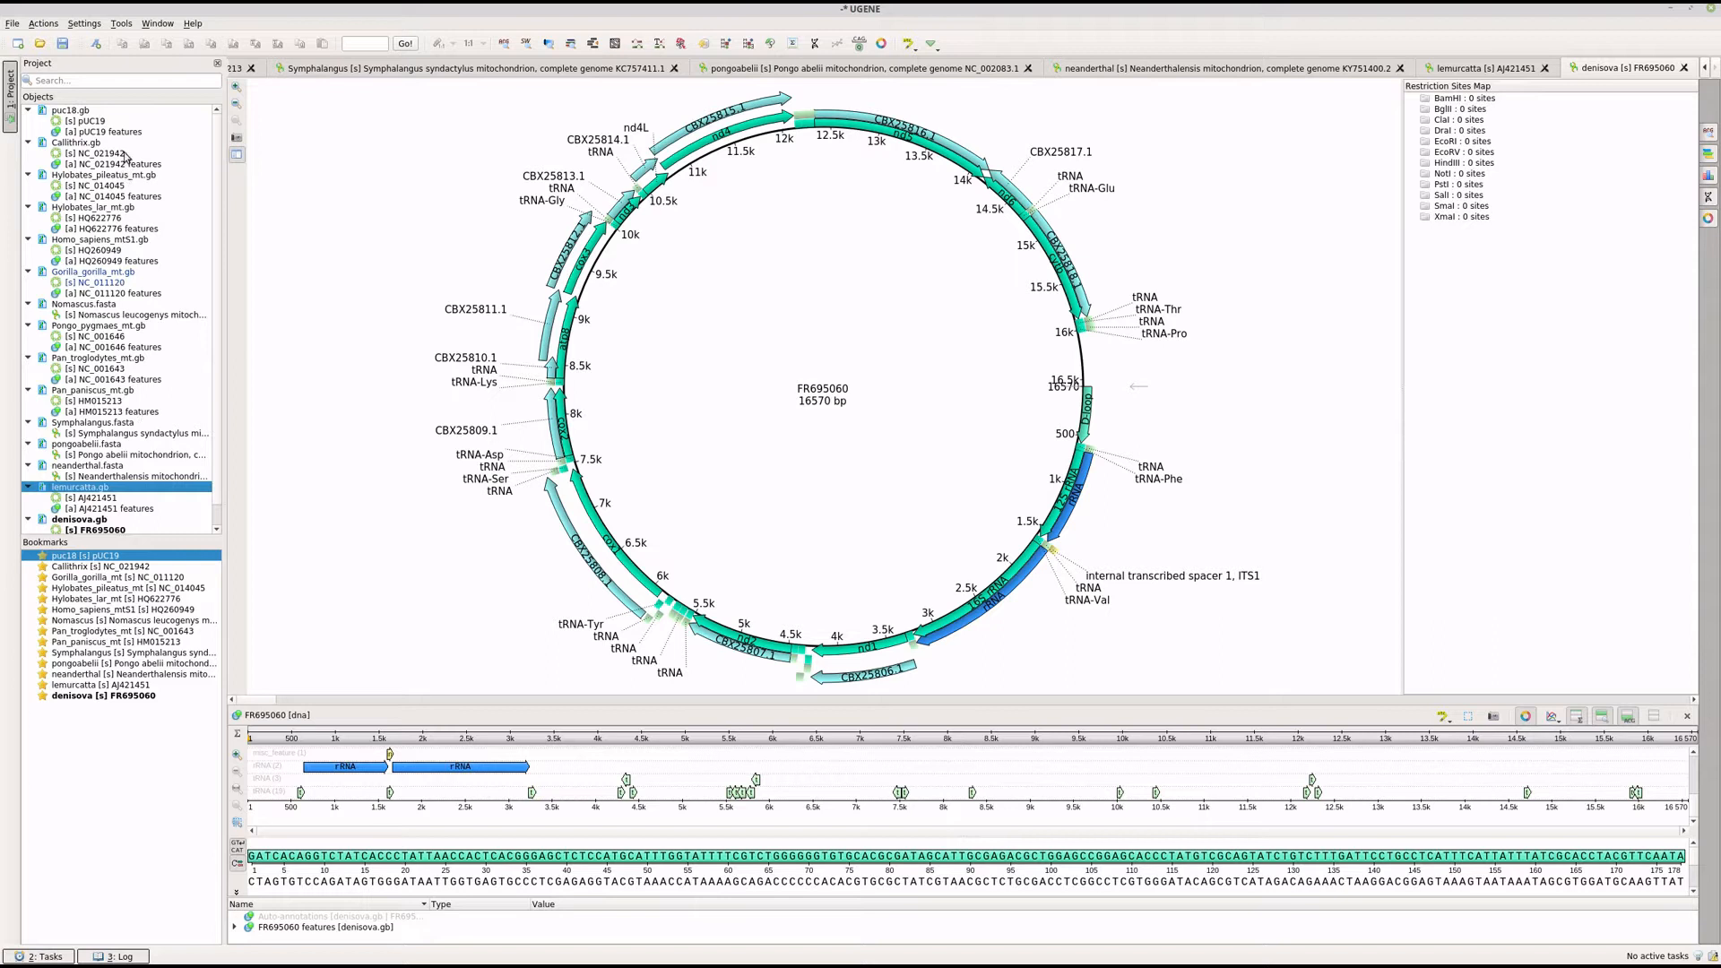
pyautogui.scroll(-1, 116, 280)
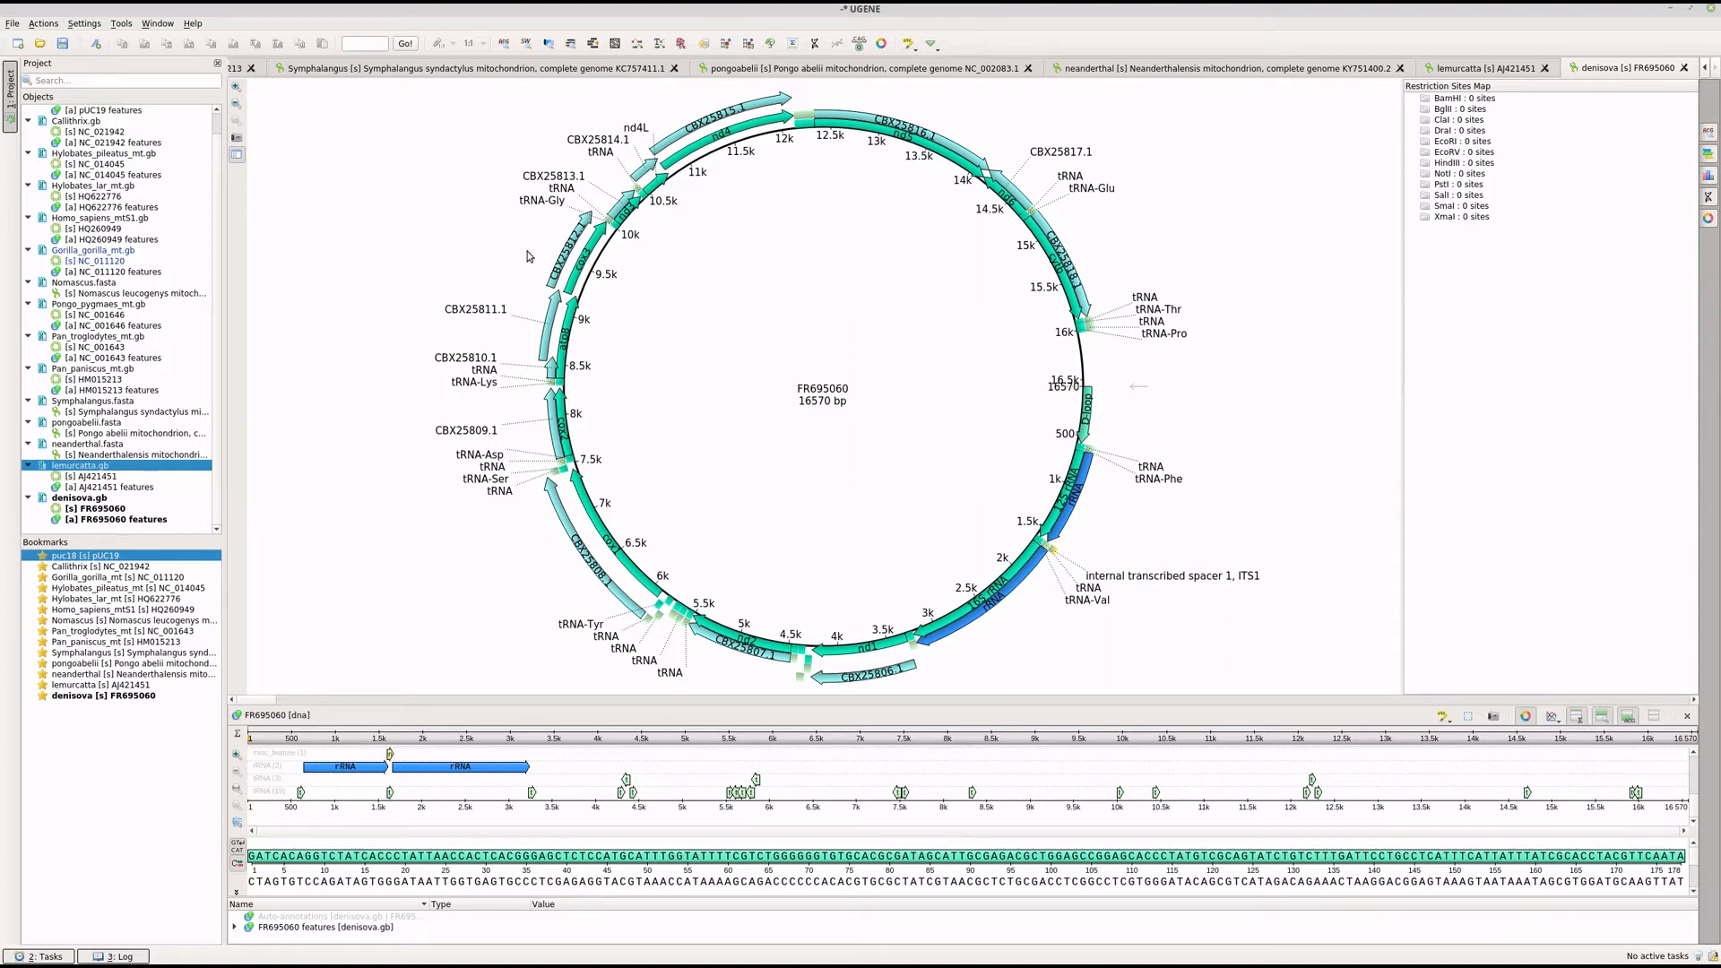
pyautogui.scroll(-1, 1118, 308)
pyautogui.scroll(-2, 1118, 313)
pyautogui.click(1077, 285)
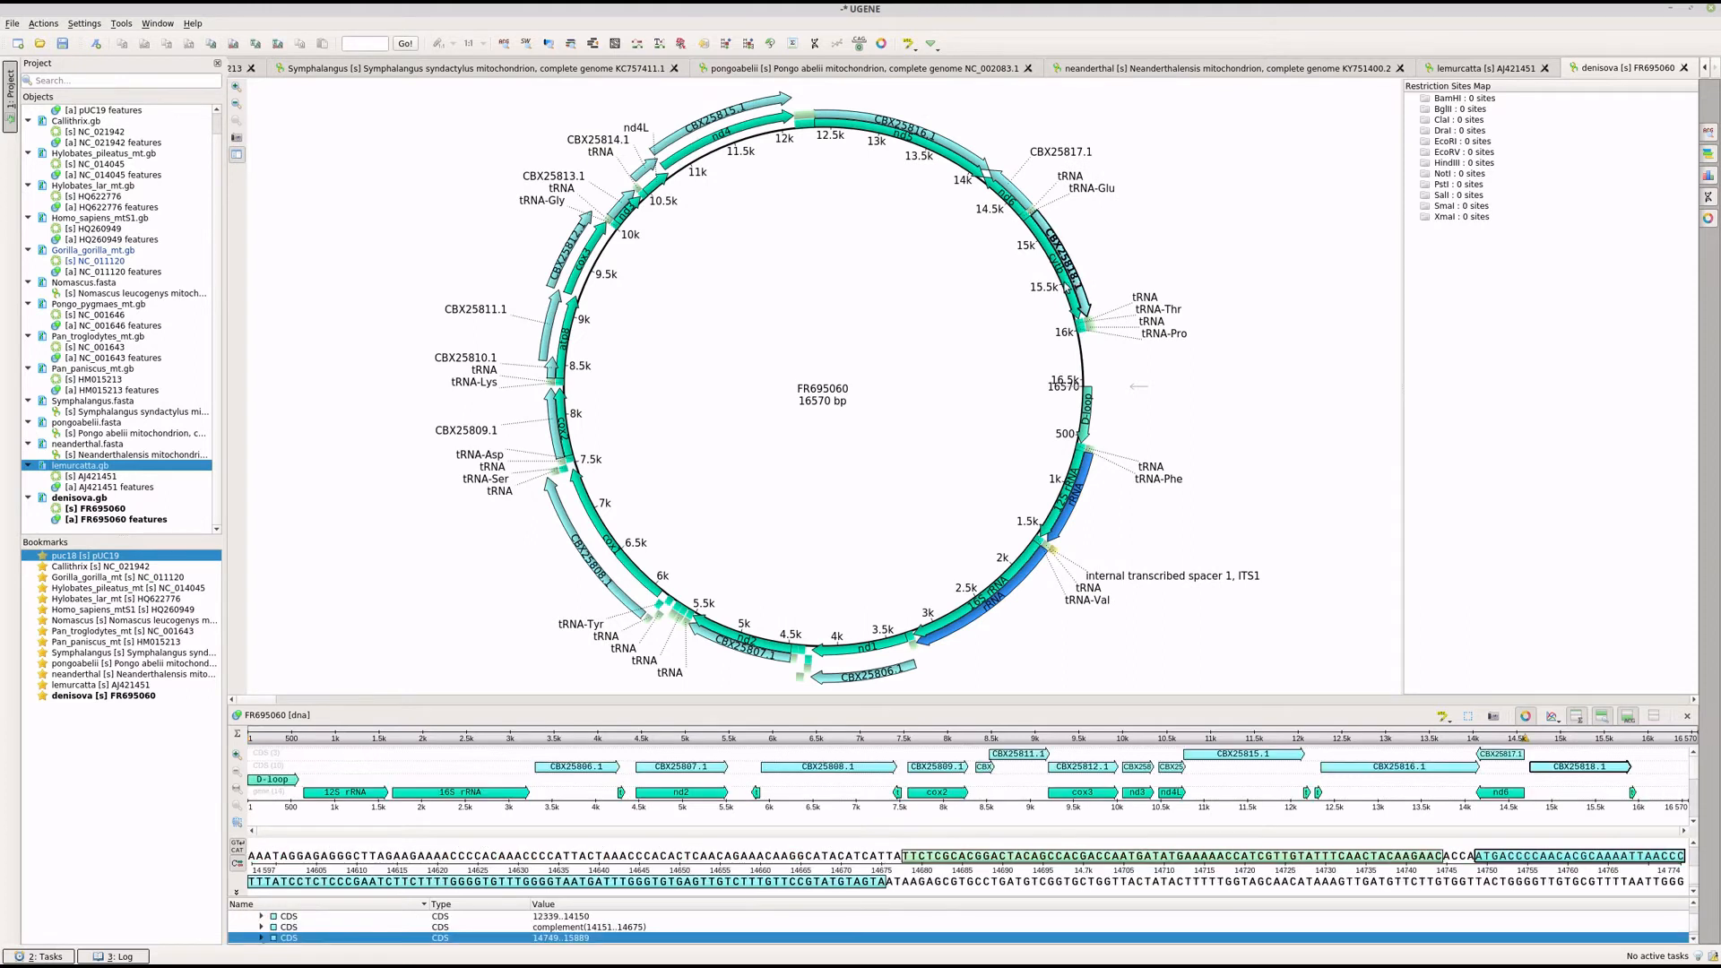
pyautogui.click(1065, 289)
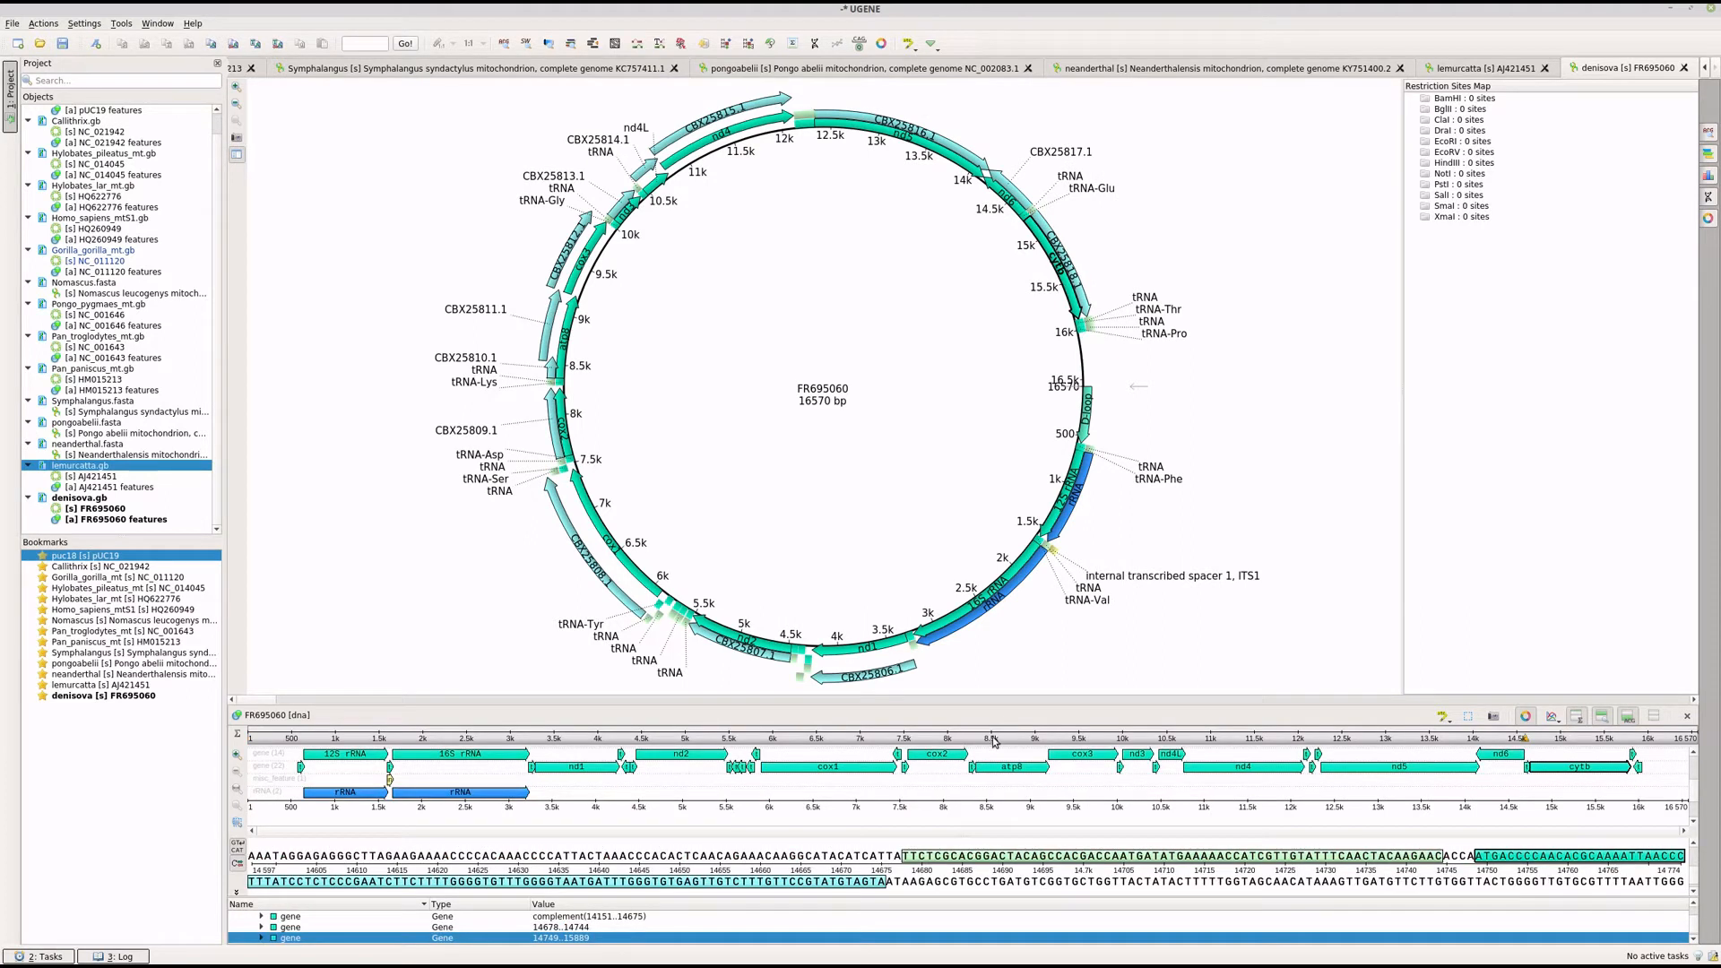
pyautogui.click(935, 756)
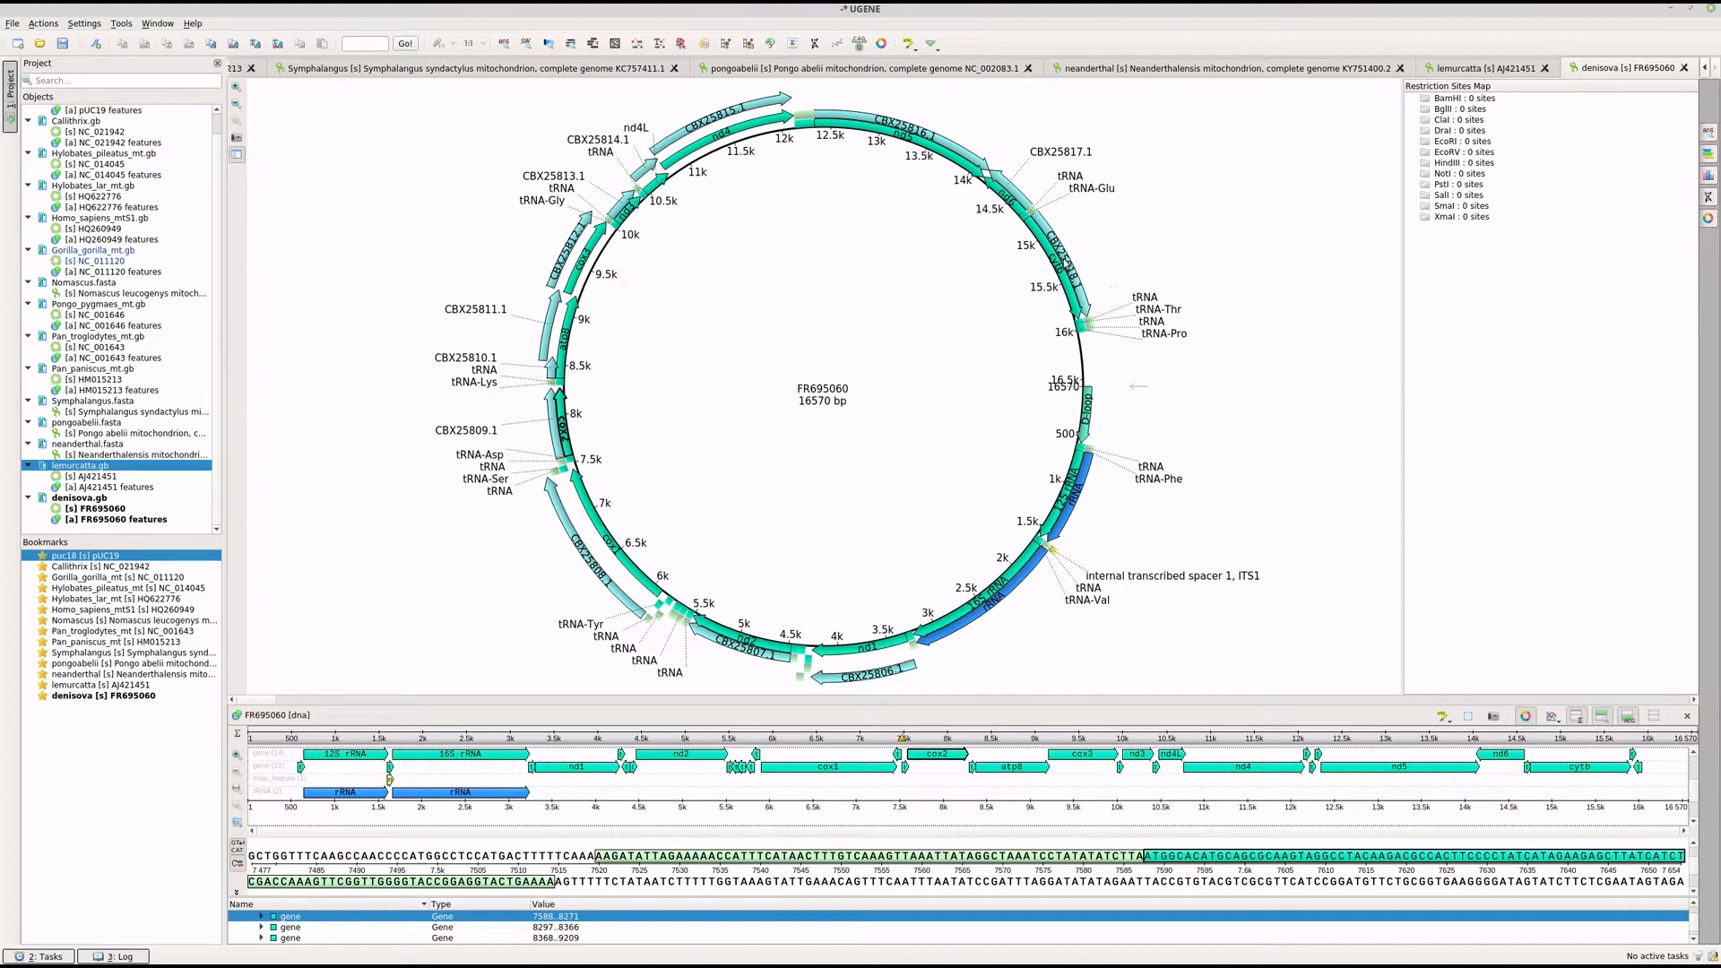
pyautogui.click(1060, 267)
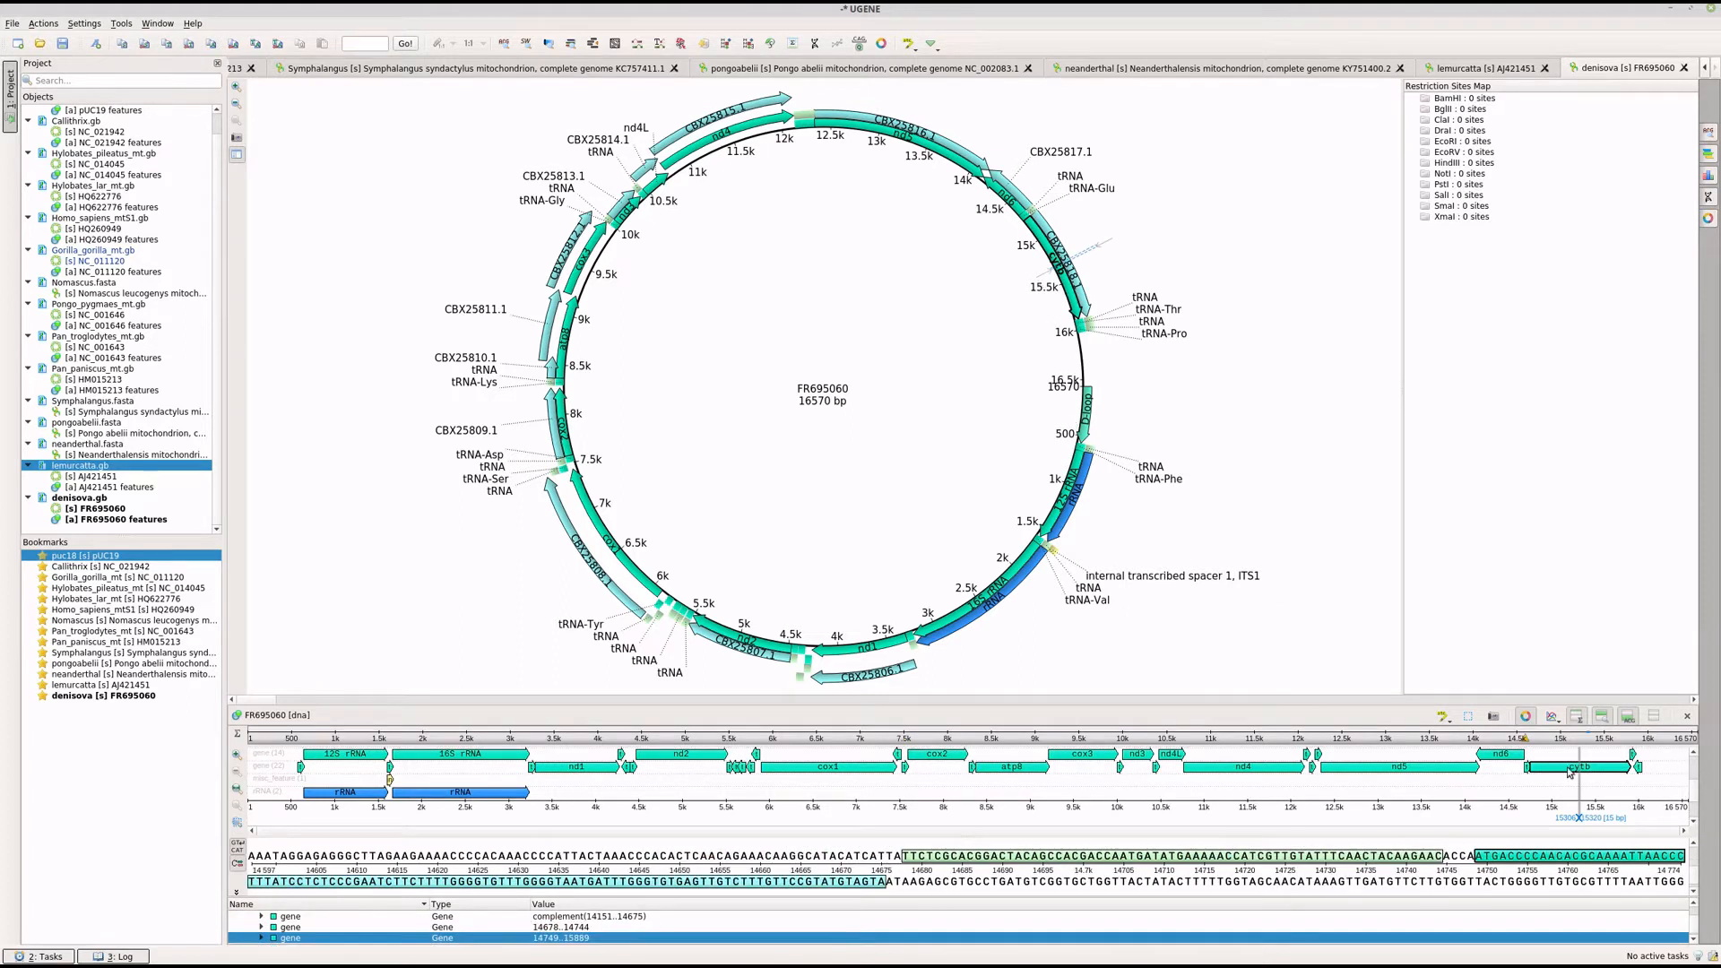
pyautogui.click(1068, 248)
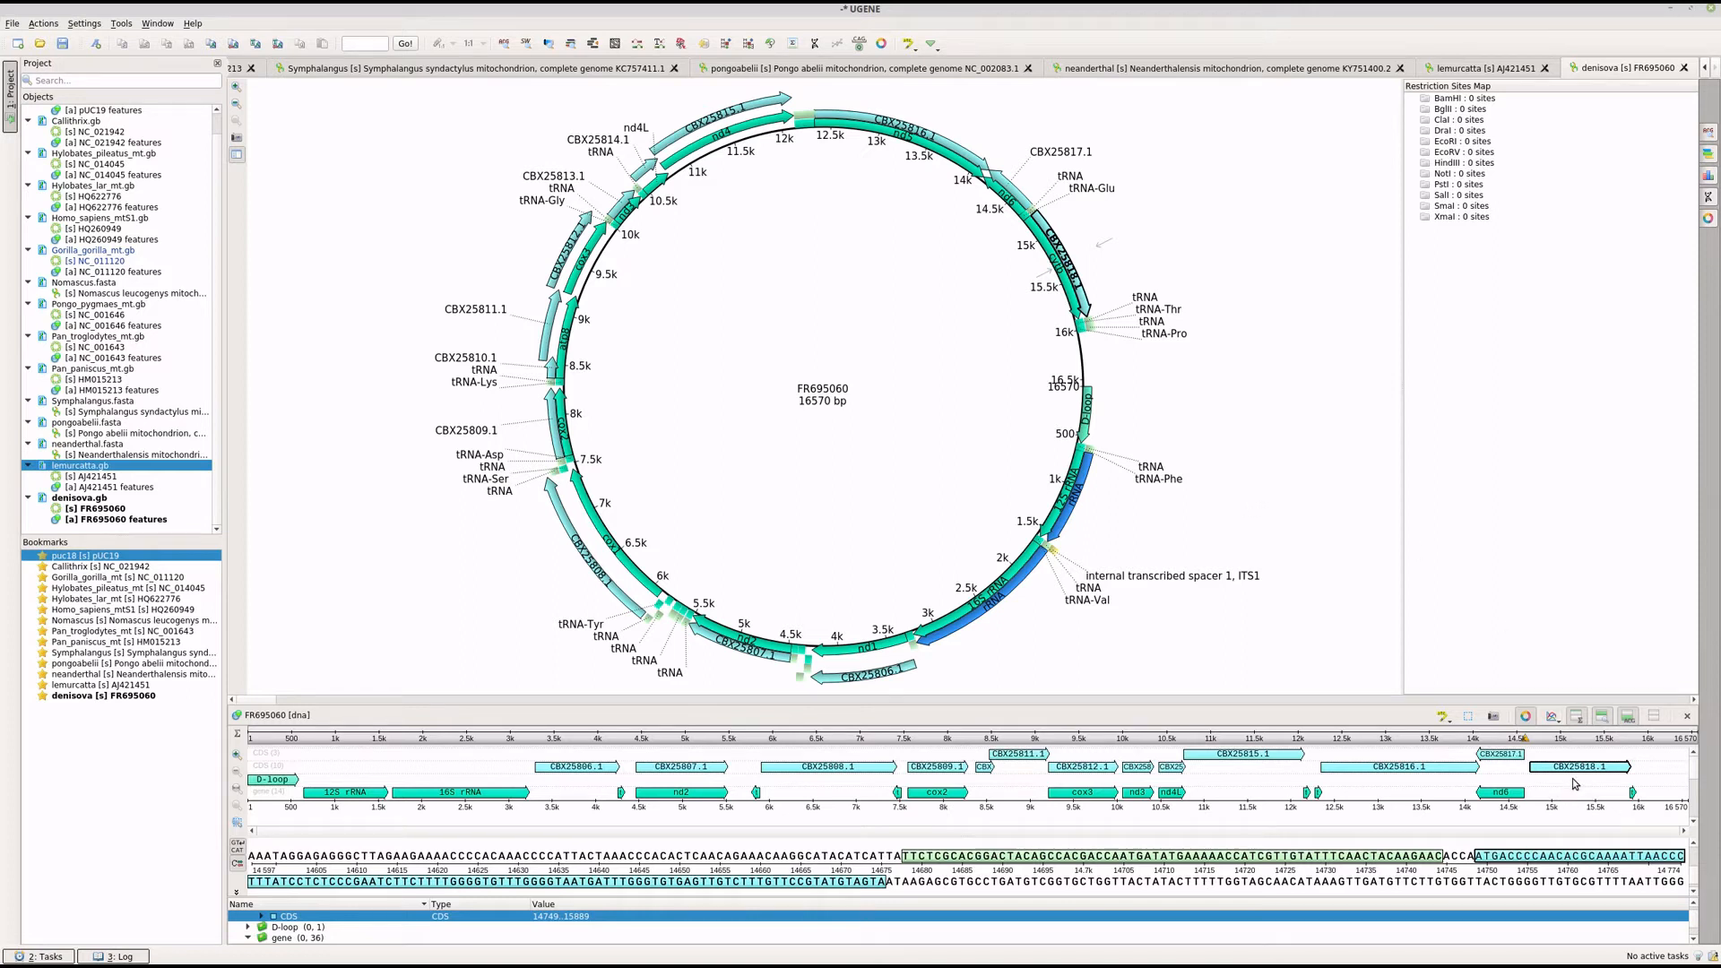
# Step: Bring up the Pan_paniscus_mt.gb and Callithrix.gb views from the project and look over their circular maps
pyautogui.click(101, 372)
pyautogui.doubleClick(101, 378)
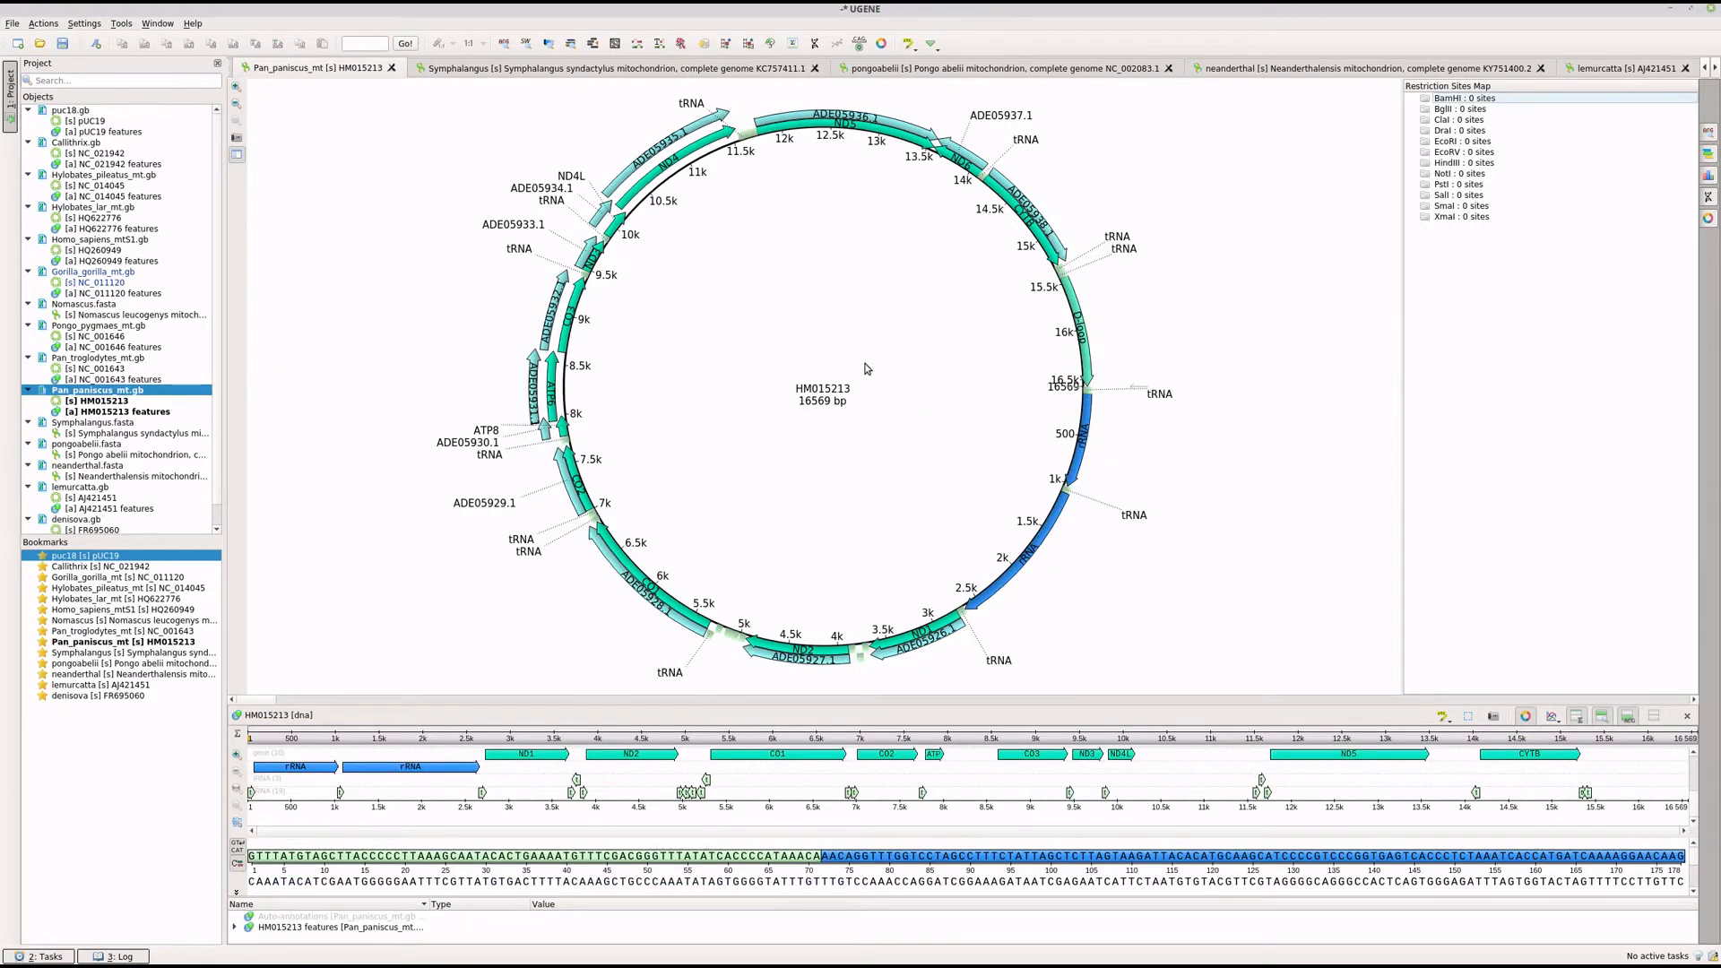
pyautogui.scroll(-5, 865, 363)
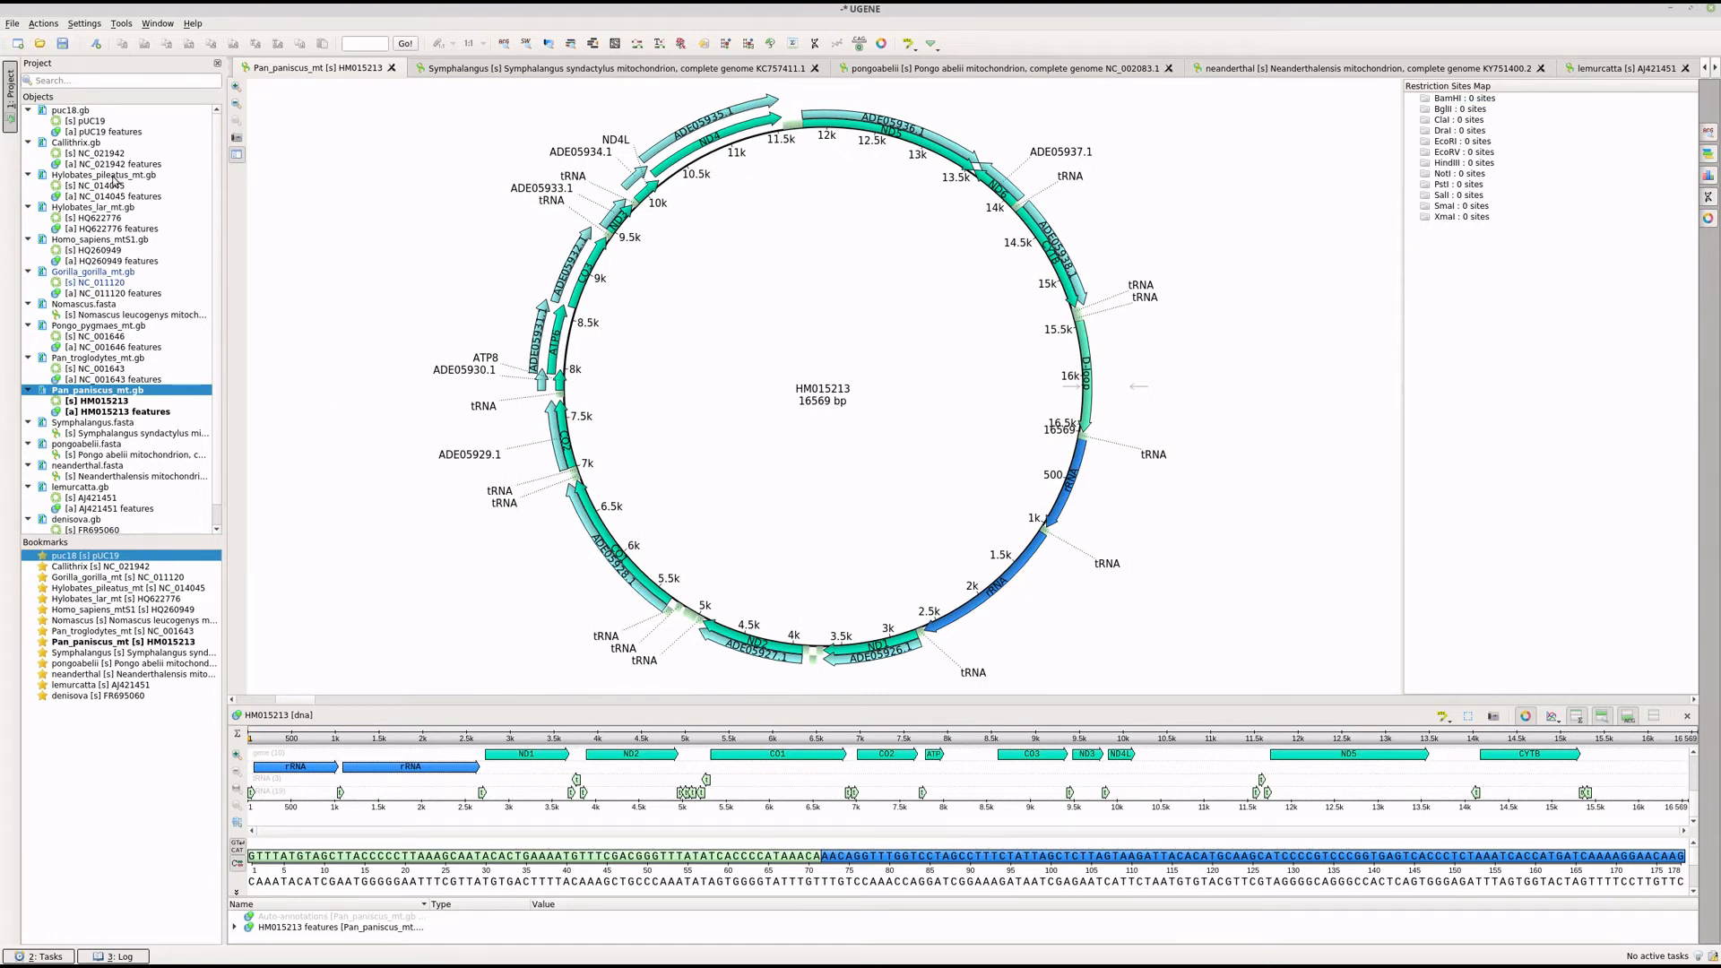
pyautogui.doubleClick(76, 145)
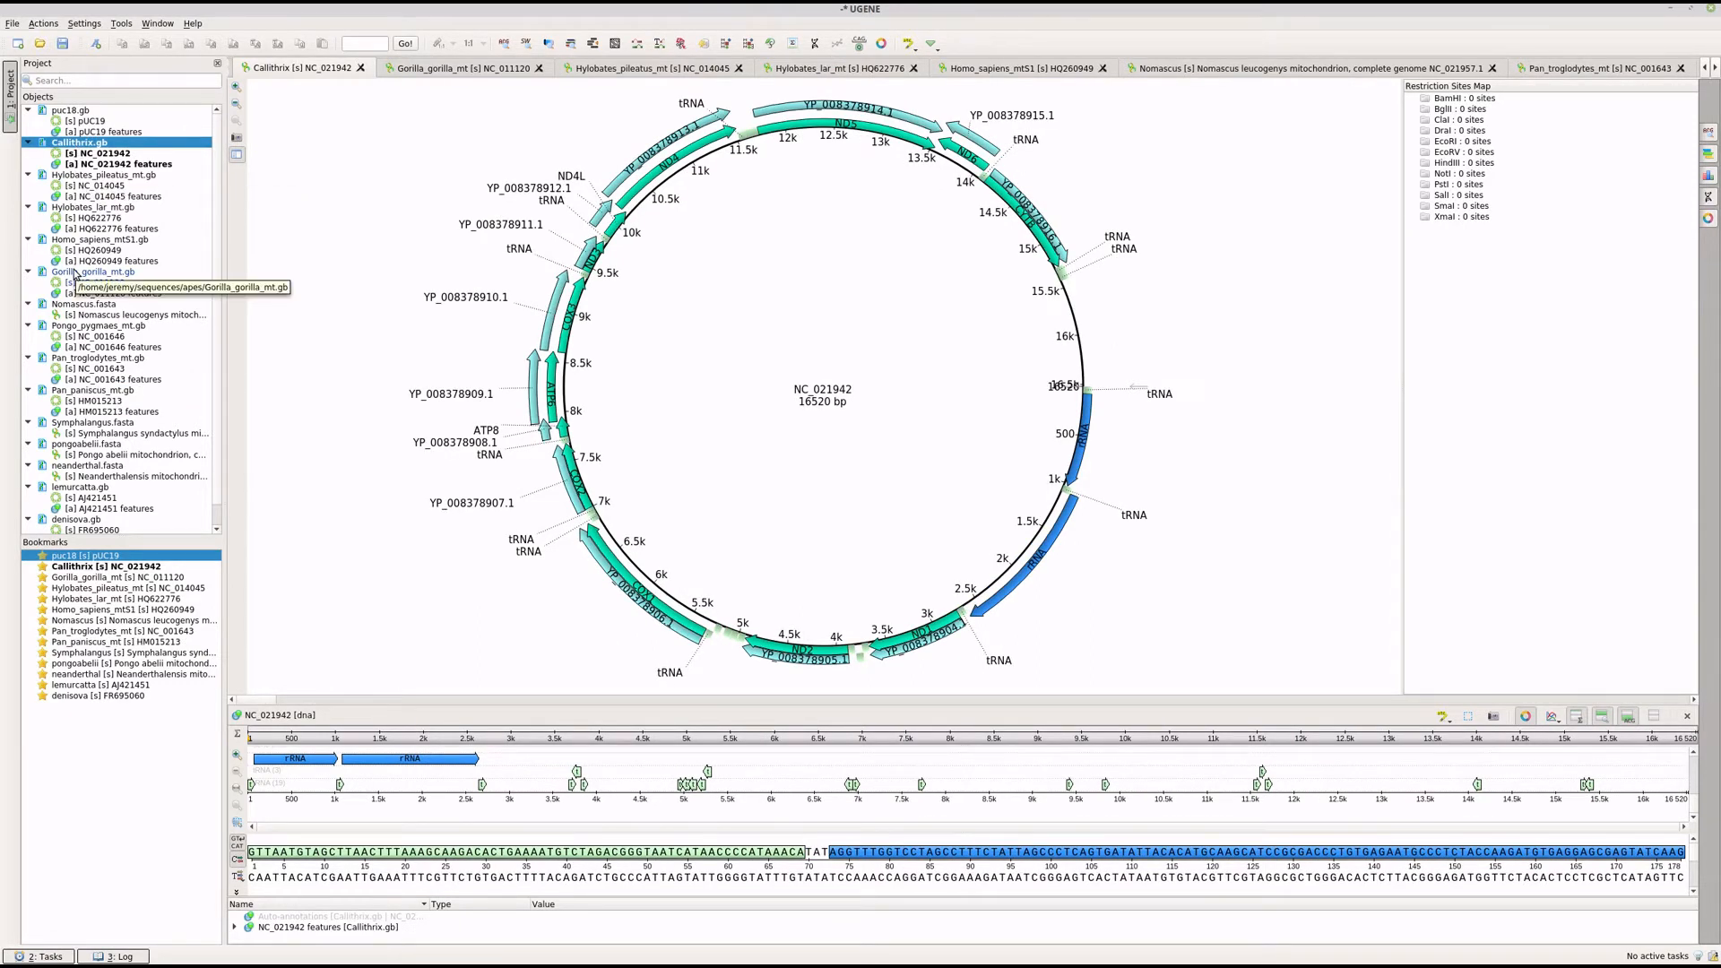
# Step: Bring up the lemurcatta.gb view, rotate its circular map and inspect the COI and cytb gene annotations
pyautogui.doubleClick(74, 490)
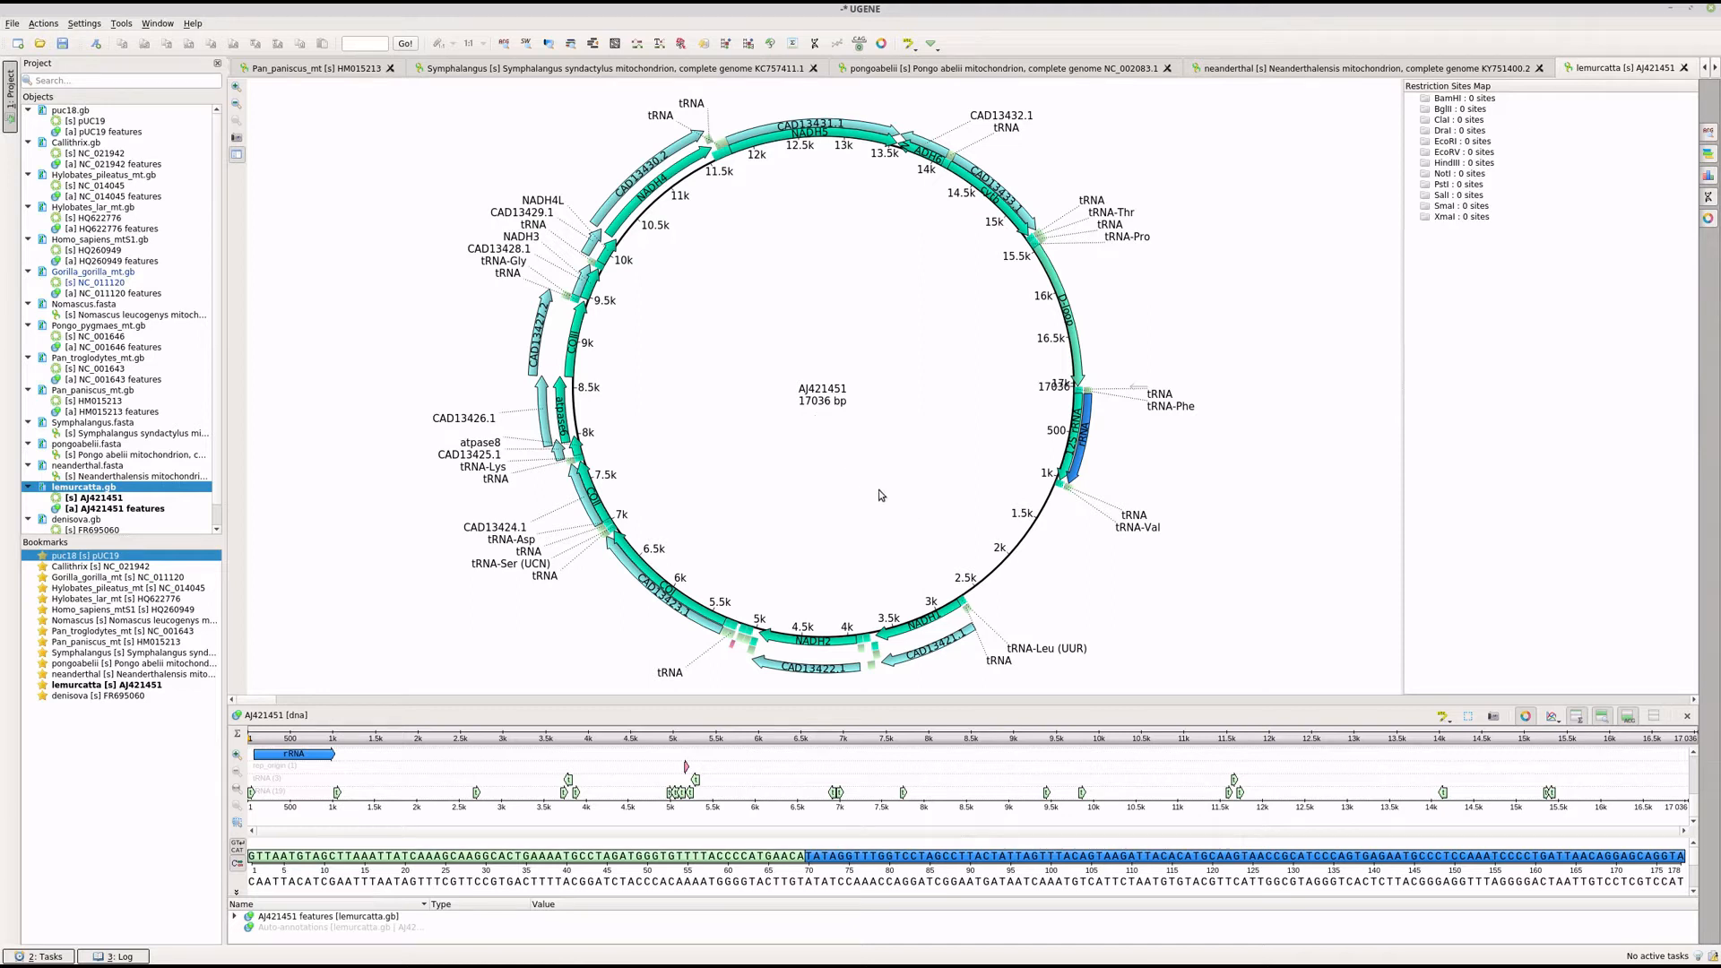
pyautogui.scroll(-1, 735, 486)
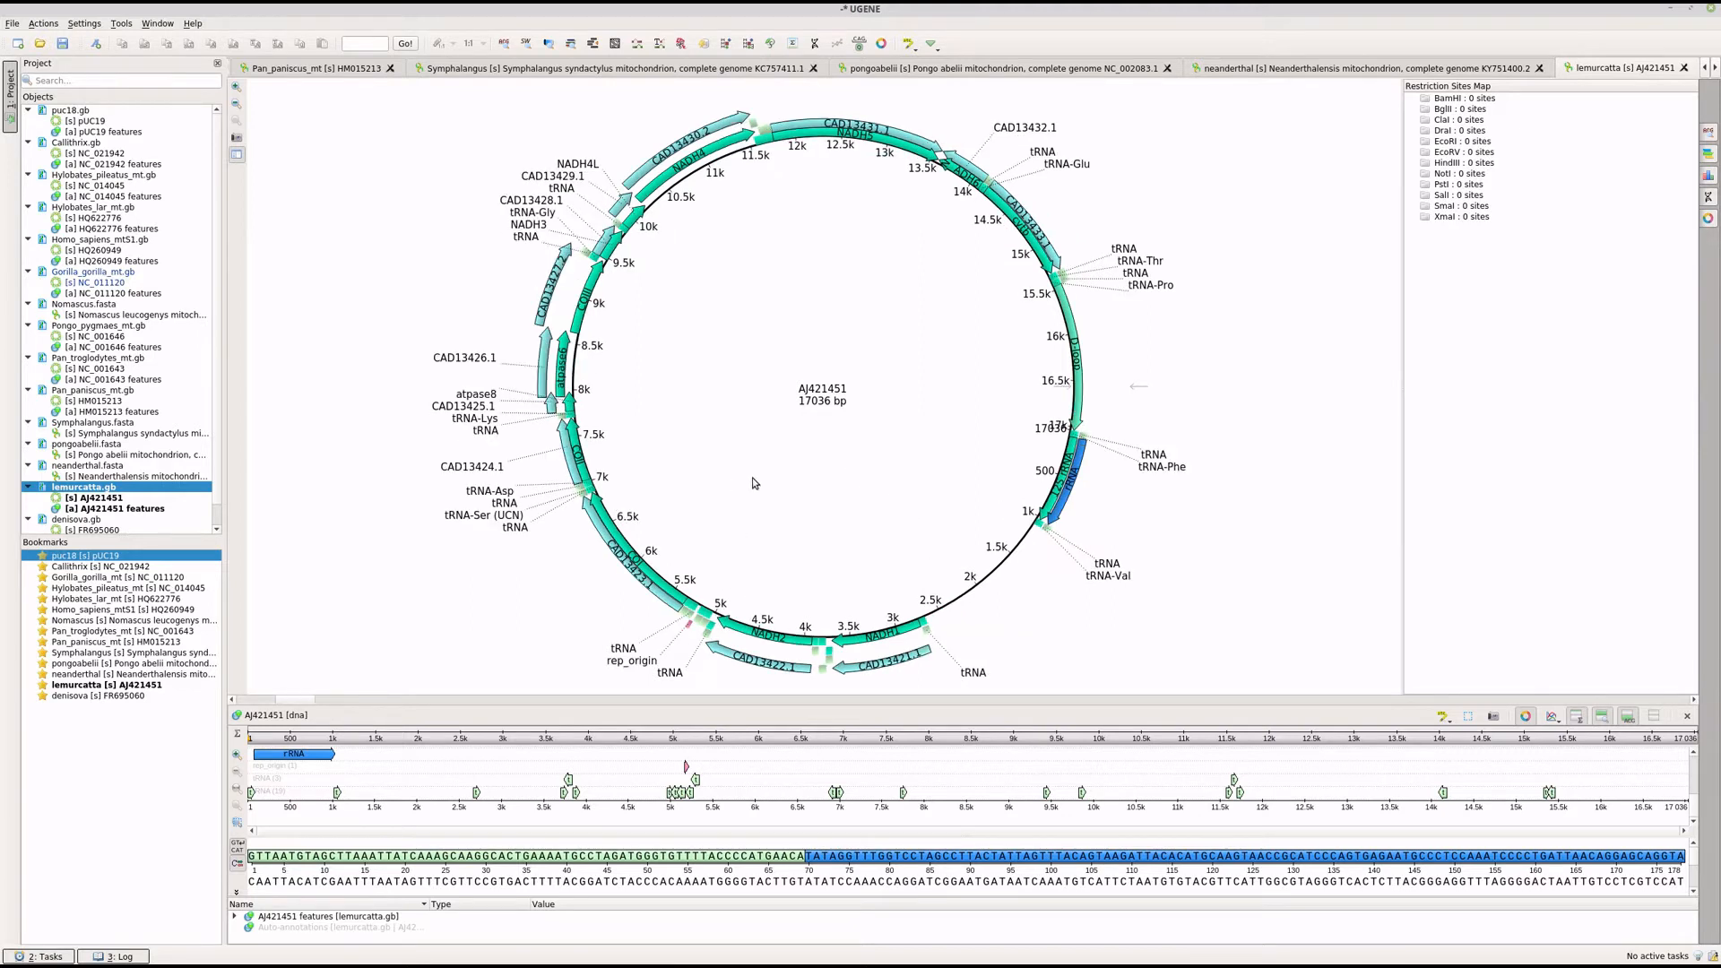
pyautogui.scroll(-10, 744, 487)
pyautogui.scroll(6, 754, 491)
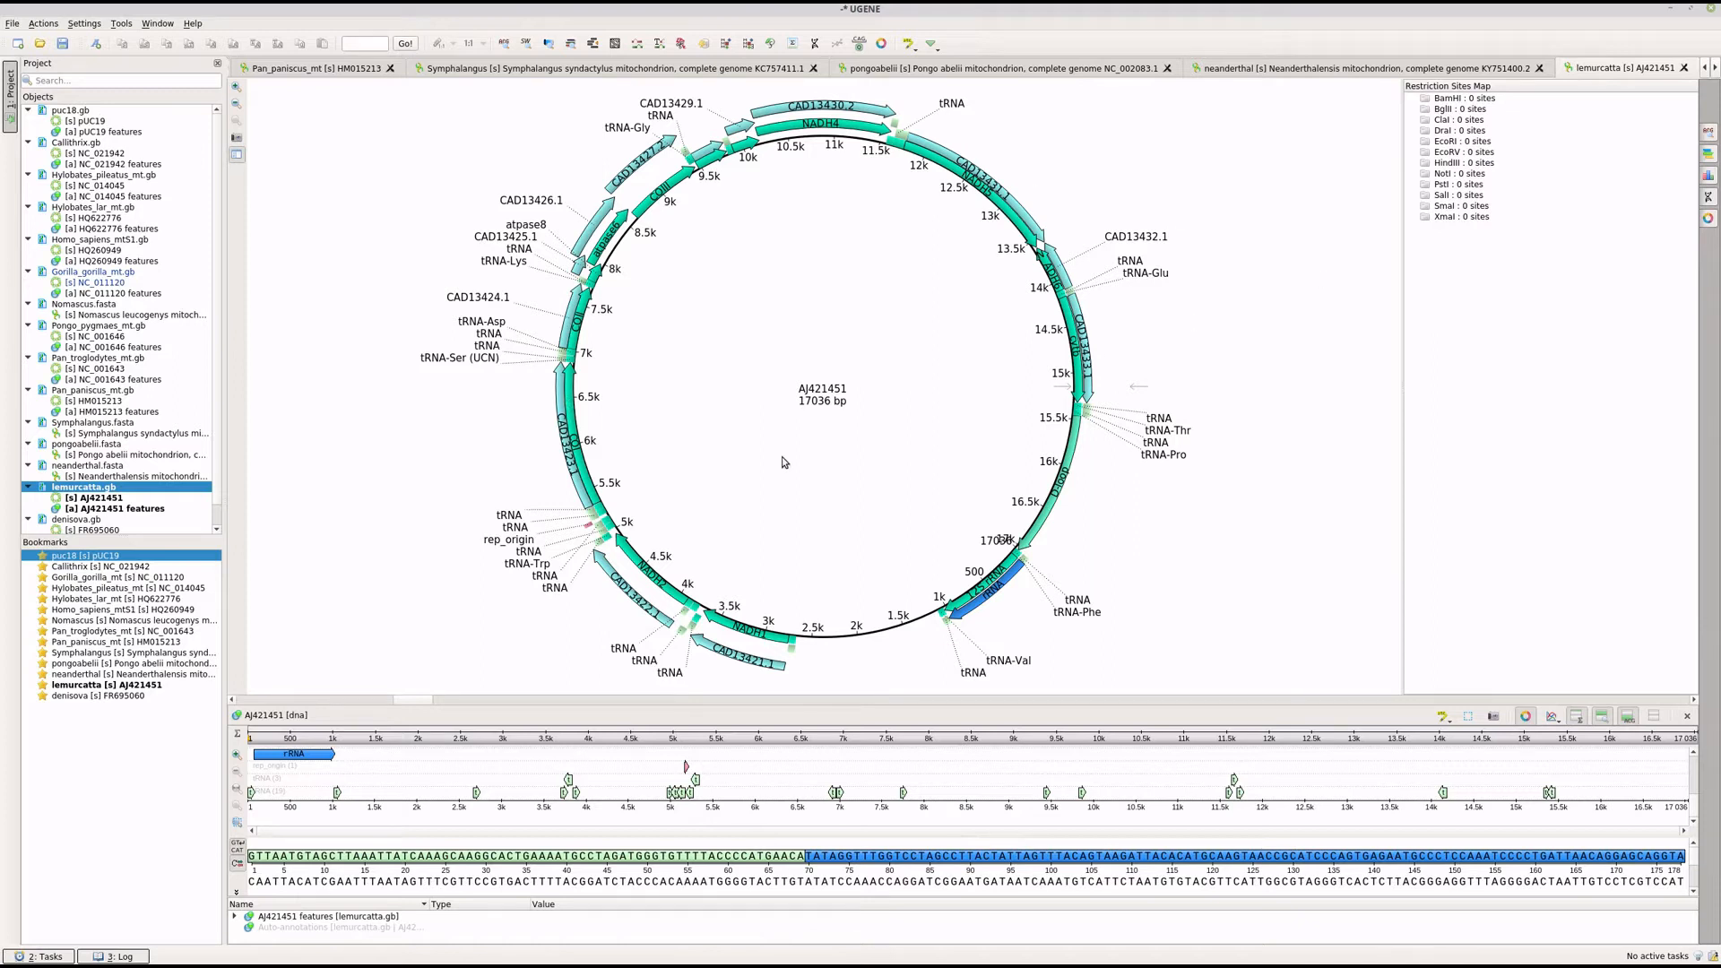
pyautogui.click(578, 448)
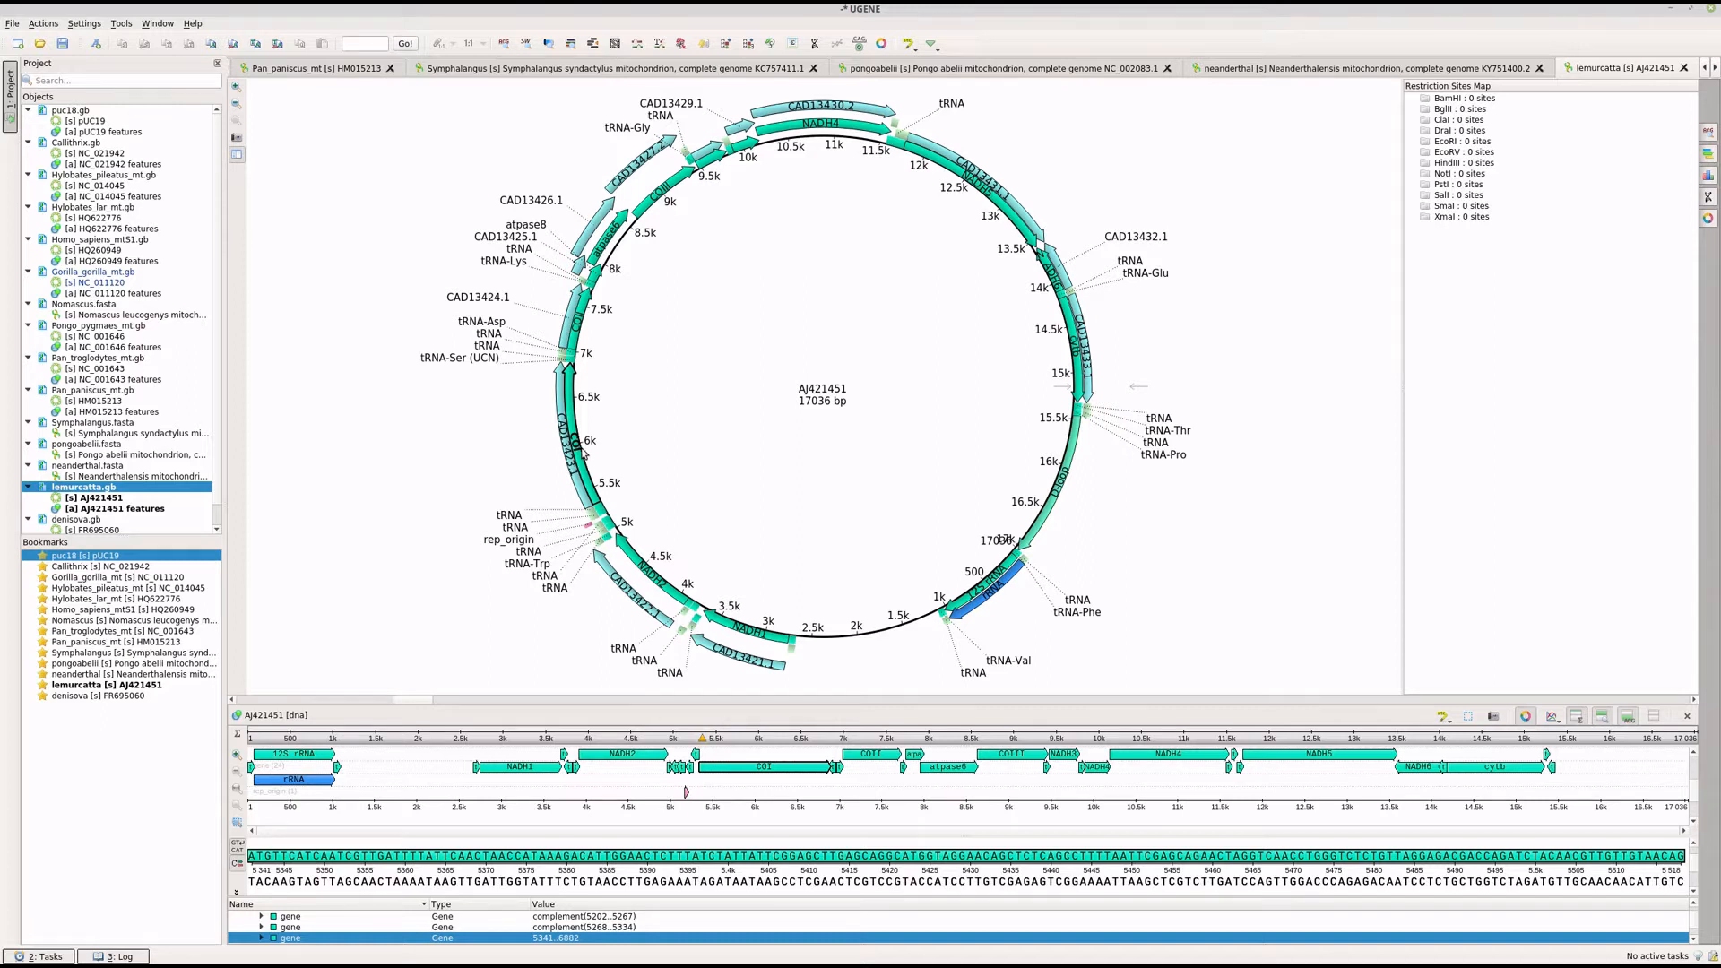
pyautogui.moveTo(579, 467)
pyautogui.click(1078, 360)
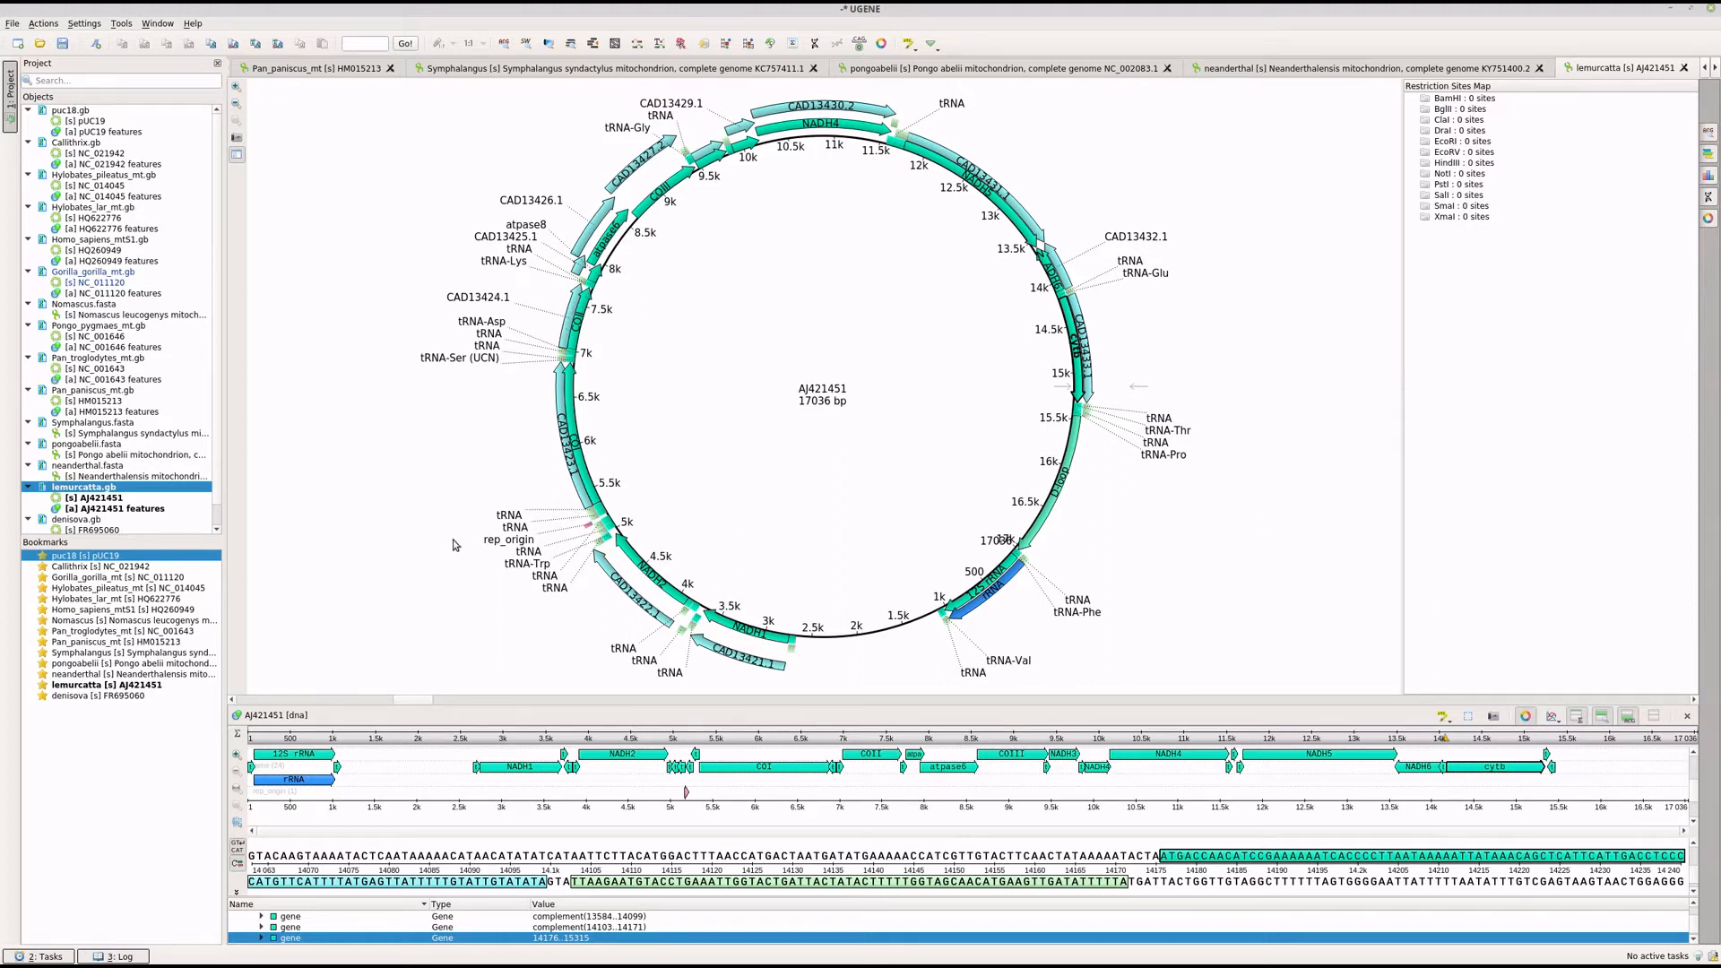
pyautogui.scroll(-5, 494, 337)
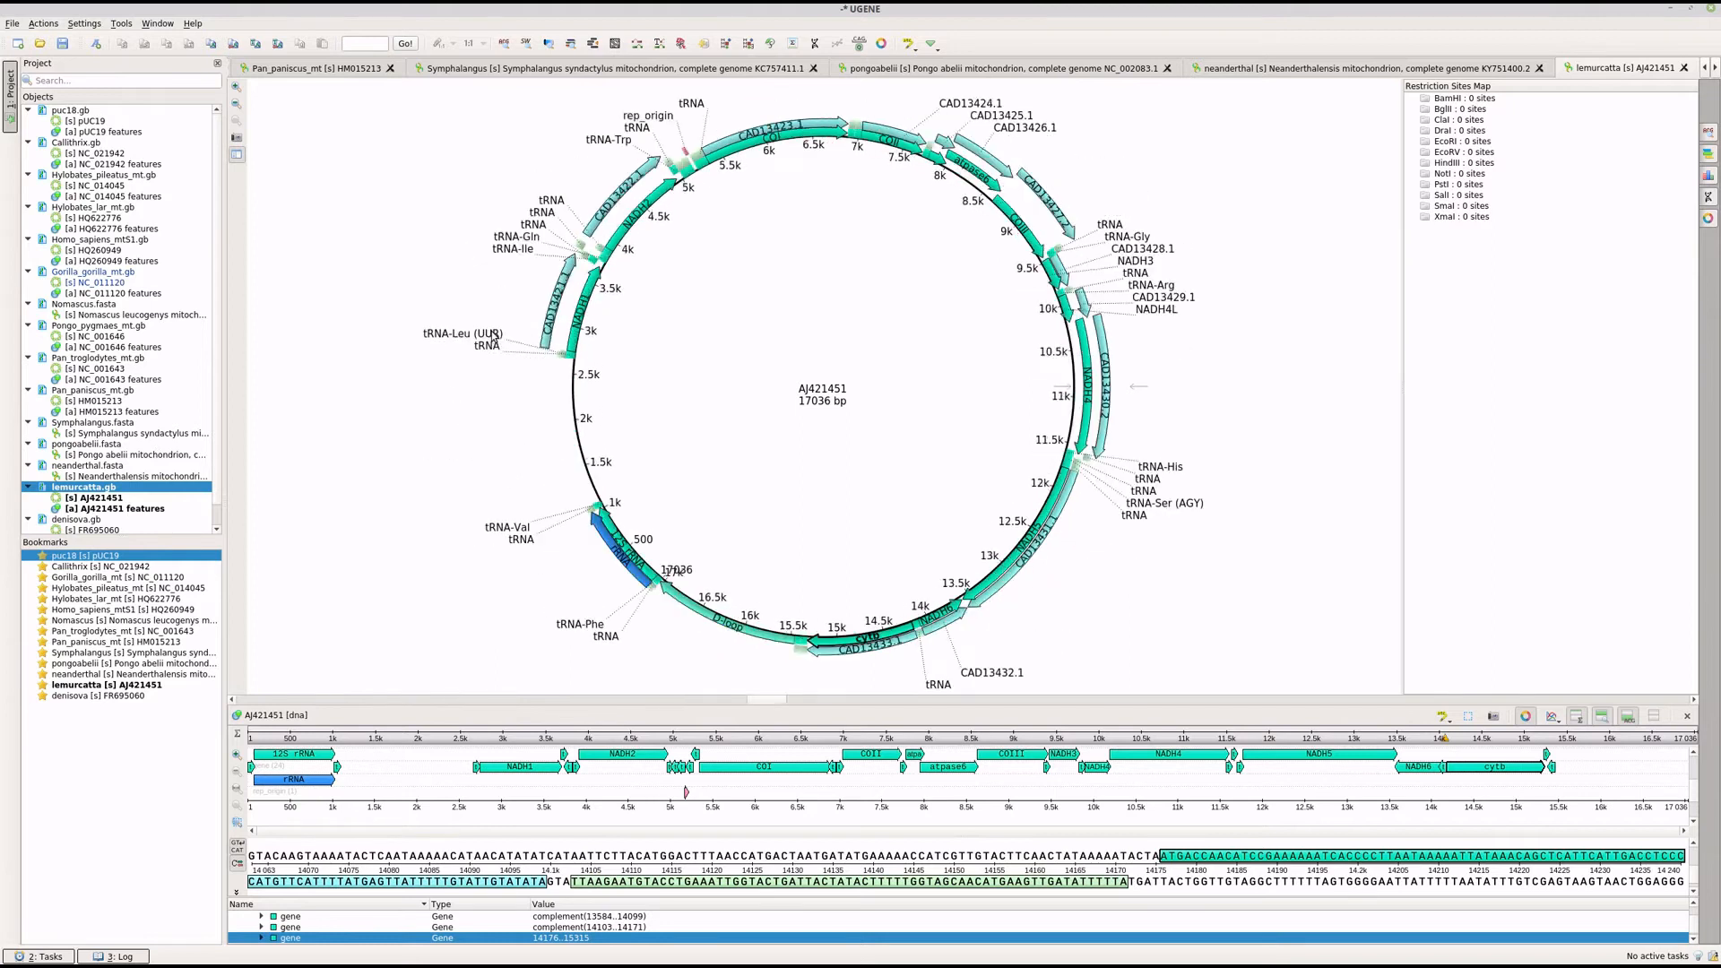
pyautogui.scroll(-1, 493, 337)
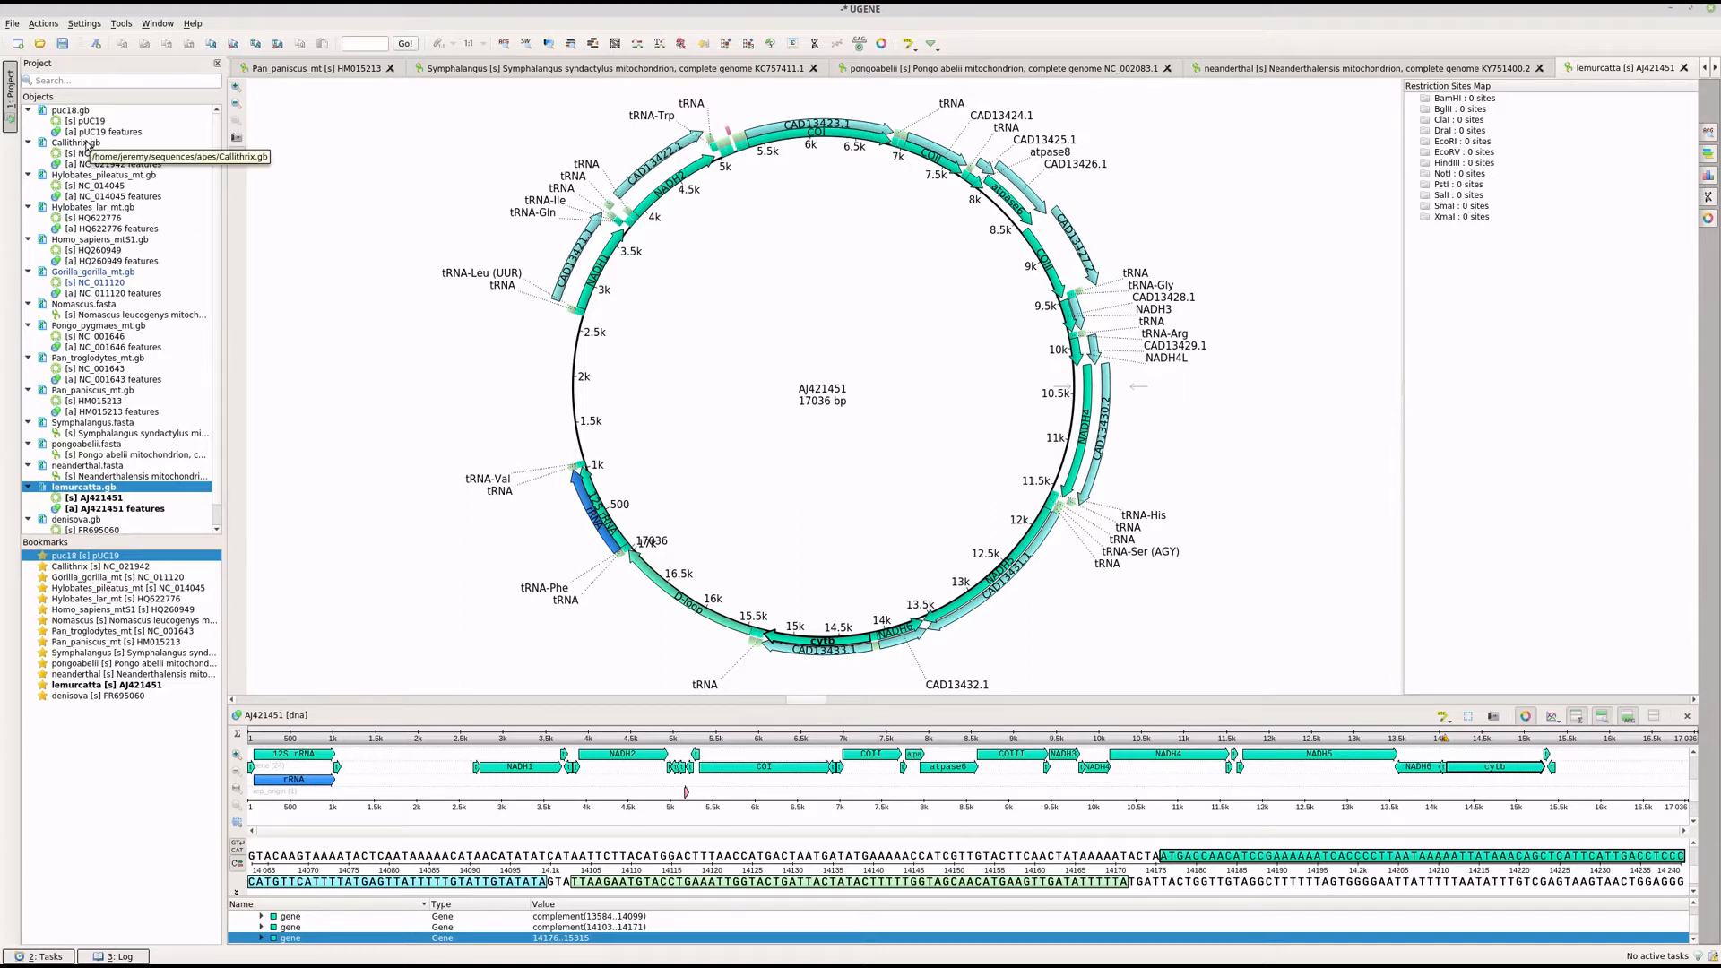
# Step: Select all the primate documents from Callithrix.gb through denisova.gb in the project, taking sequence AJ421451 for lemurcatta.gb and leaving out puc18.gb
pyautogui.click(86, 145)
pyautogui.keyDown('ctrl'); pyautogui.click(88, 179); pyautogui.keyUp('ctrl')
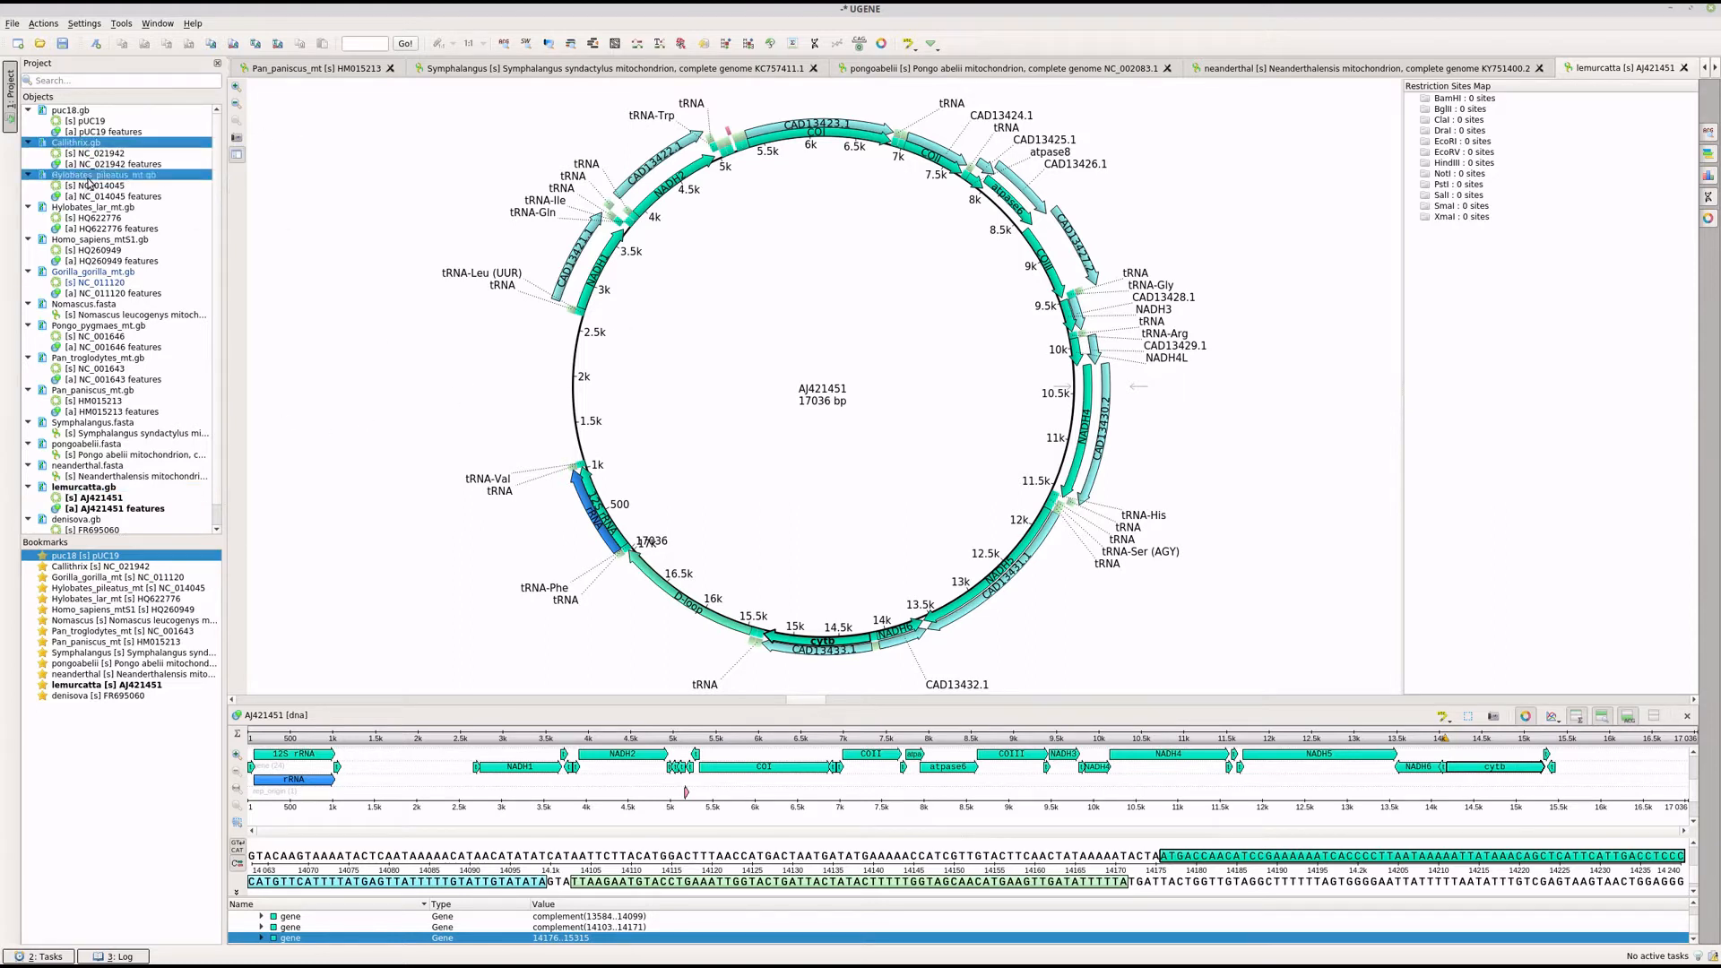
pyautogui.keyDown('ctrl'); pyautogui.click(90, 209); pyautogui.keyUp('ctrl')
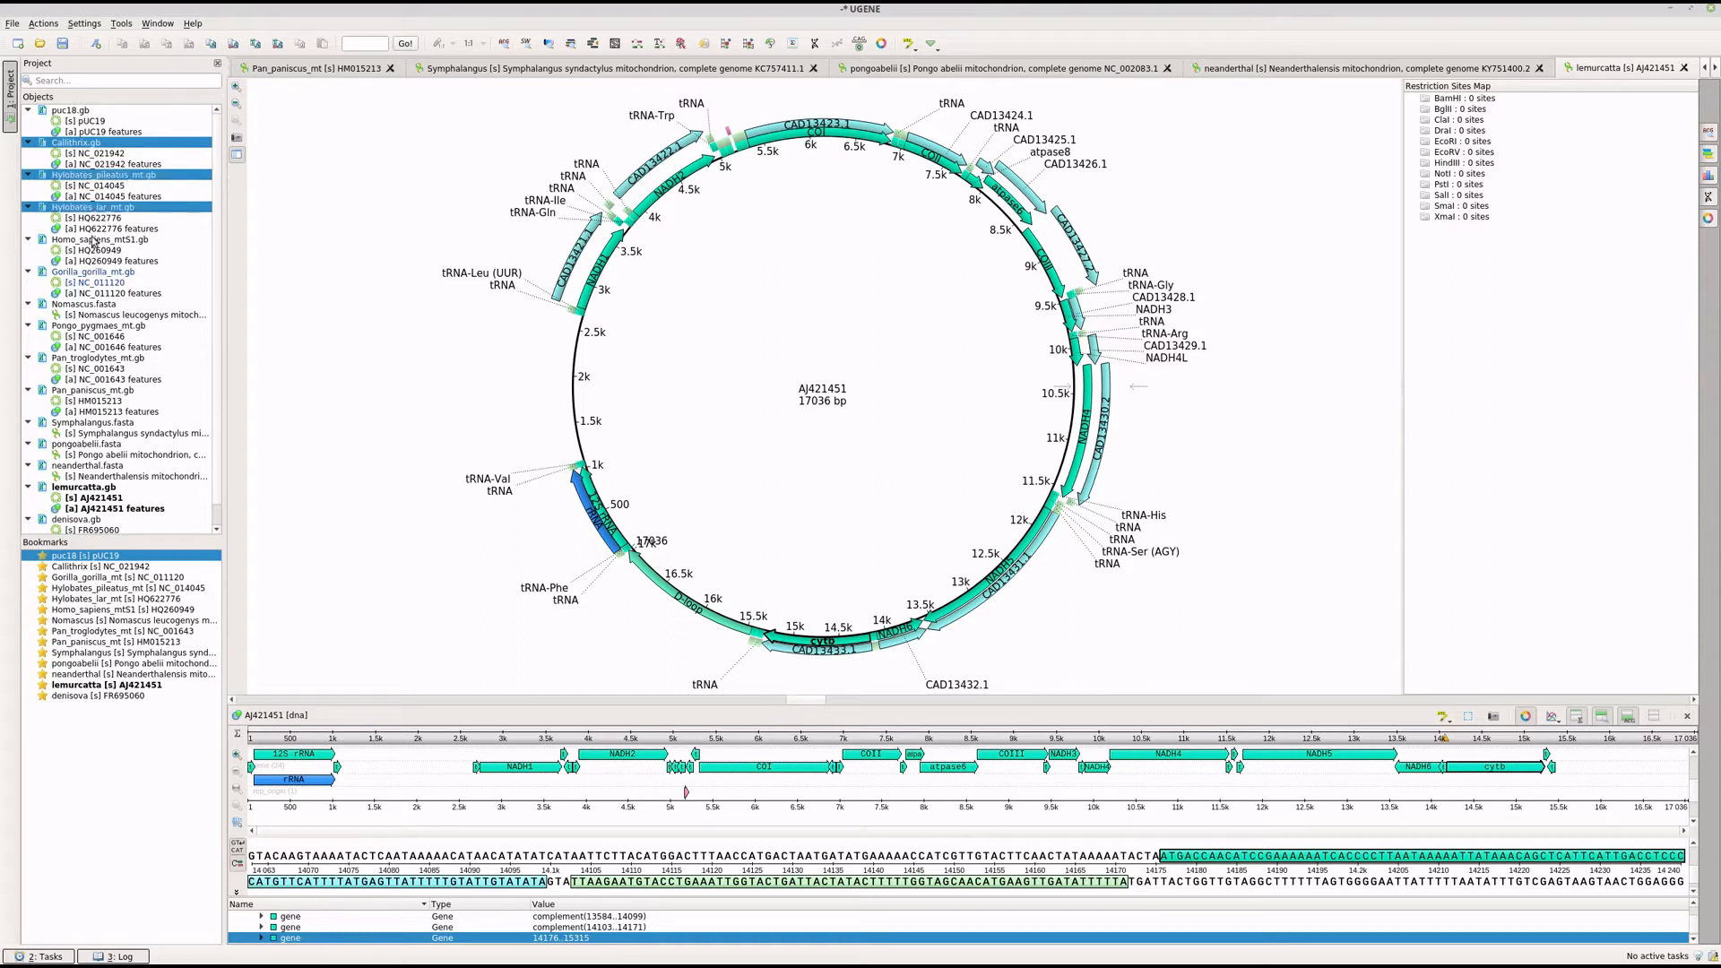
pyautogui.keyDown('ctrl'); pyautogui.click(94, 240); pyautogui.keyUp('ctrl')
pyautogui.keyDown('ctrl'); pyautogui.click(82, 272); pyautogui.keyUp('ctrl')
pyautogui.keyDown('ctrl'); pyautogui.click(86, 305); pyautogui.keyUp('ctrl')
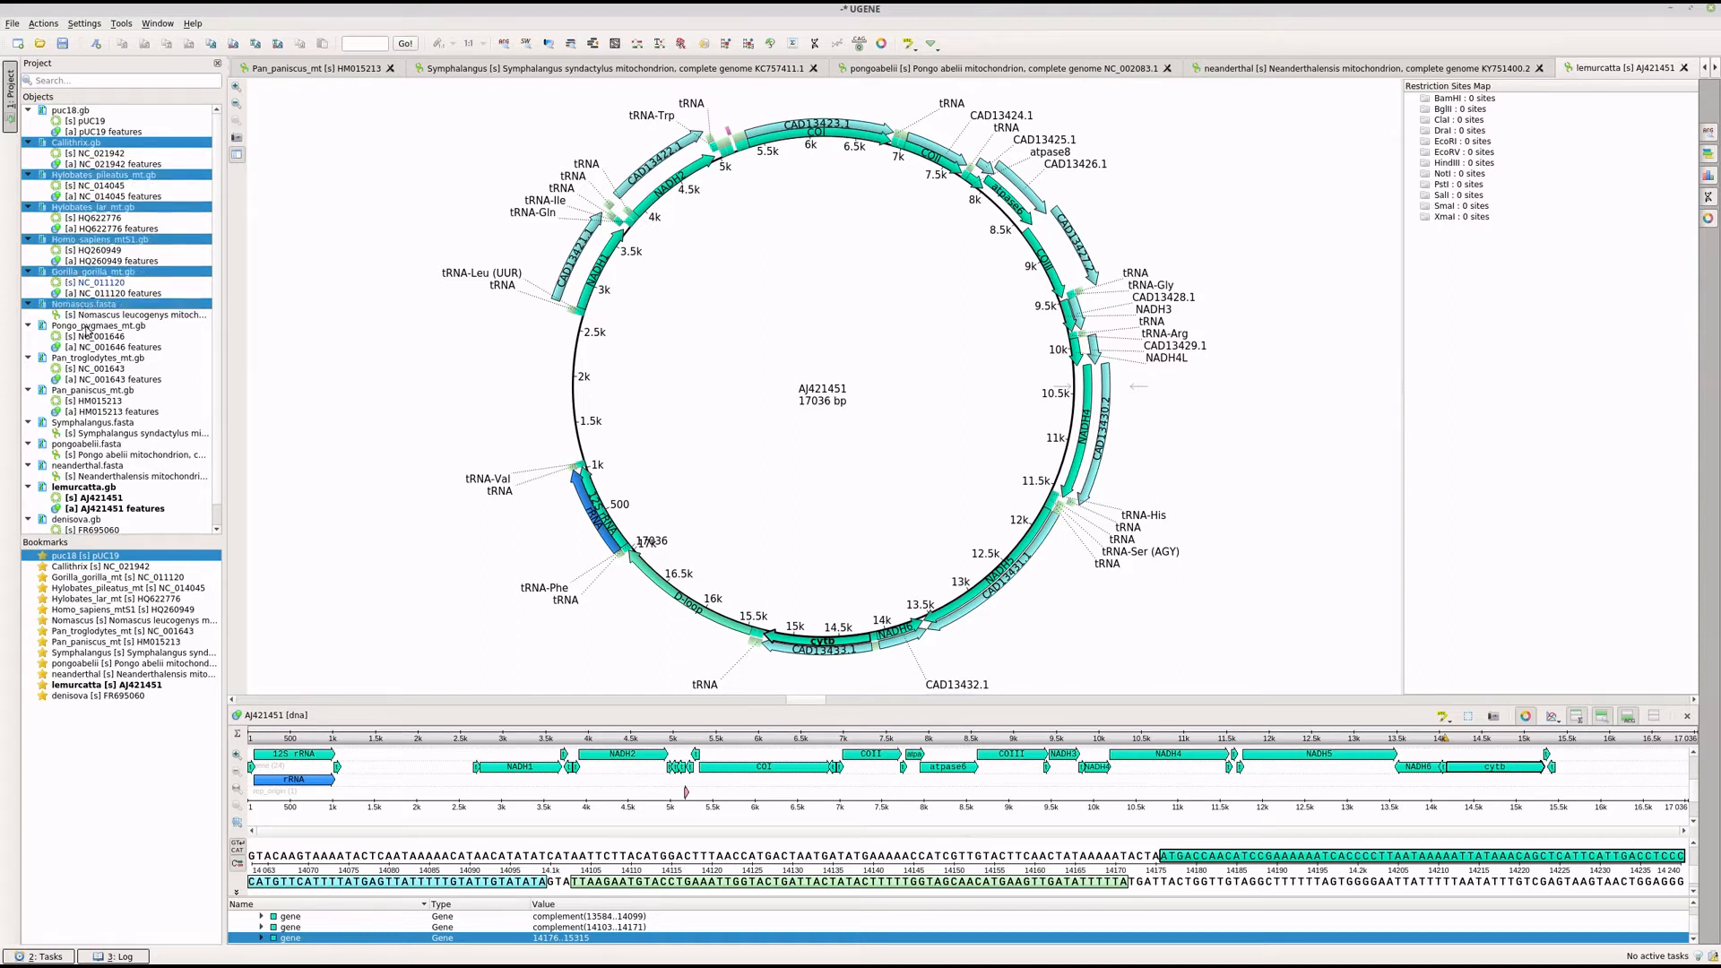
pyautogui.keyDown('ctrl'); pyautogui.click(86, 328); pyautogui.keyUp('ctrl')
pyautogui.keyDown('ctrl'); pyautogui.click(83, 360); pyautogui.keyUp('ctrl')
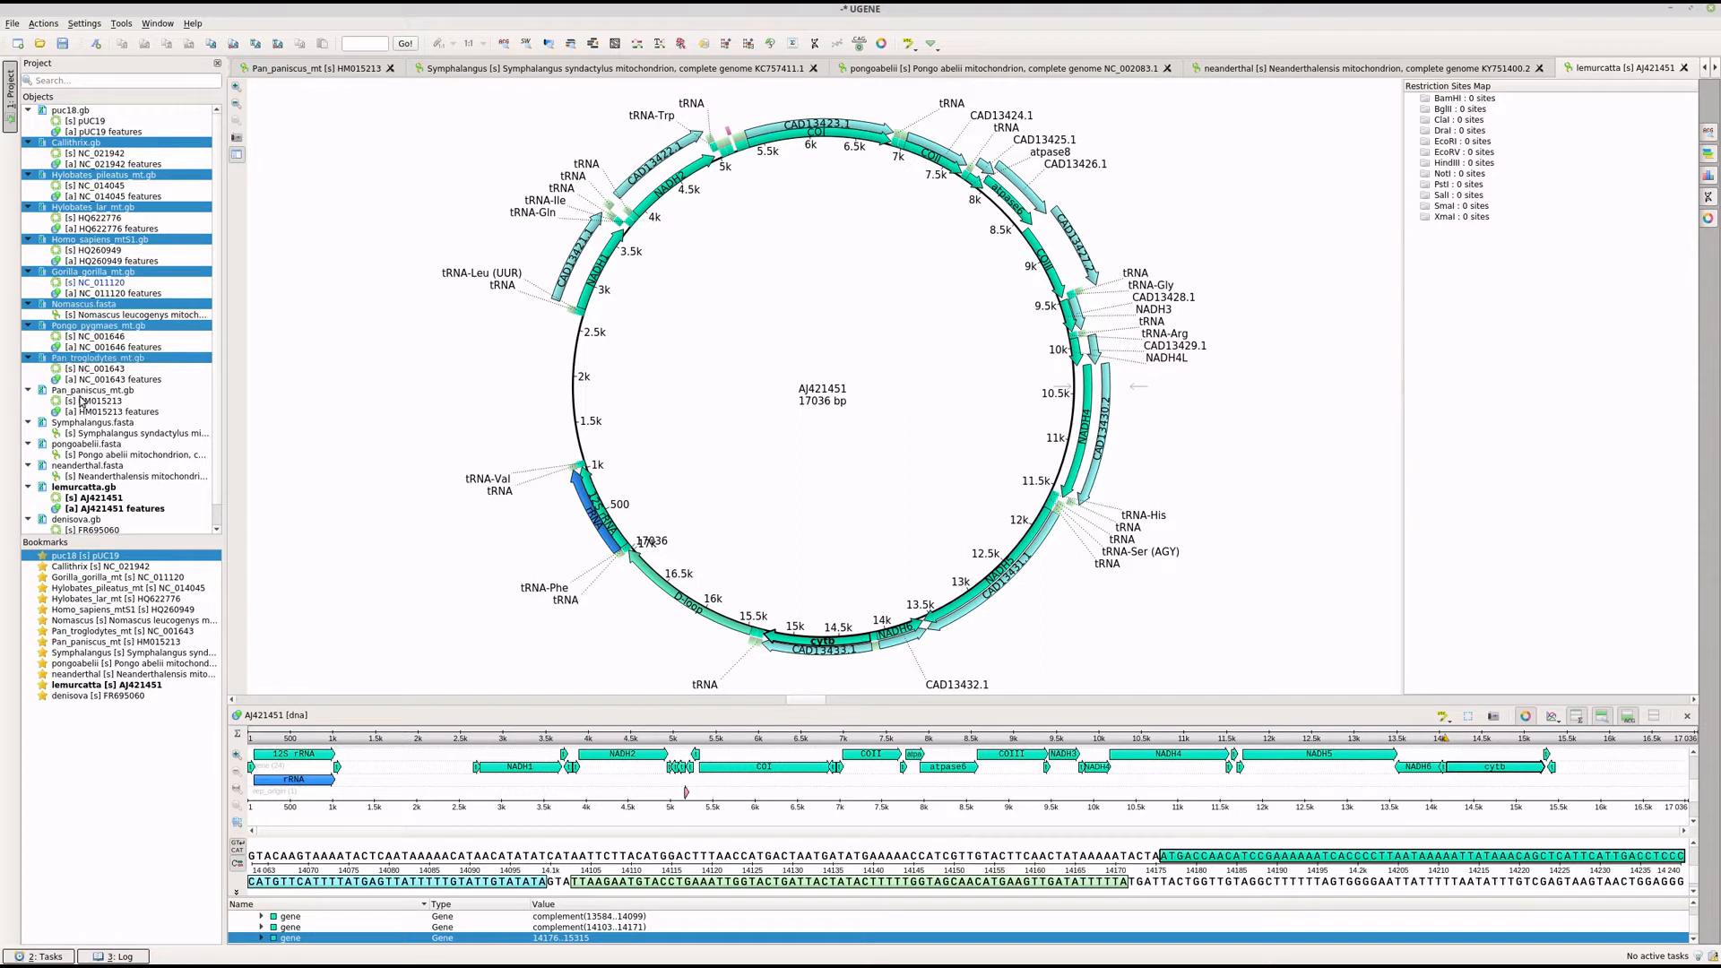
pyautogui.keyDown('ctrl'); pyautogui.click(82, 392); pyautogui.keyUp('ctrl')
pyautogui.keyDown('ctrl'); pyautogui.click(83, 425); pyautogui.keyUp('ctrl')
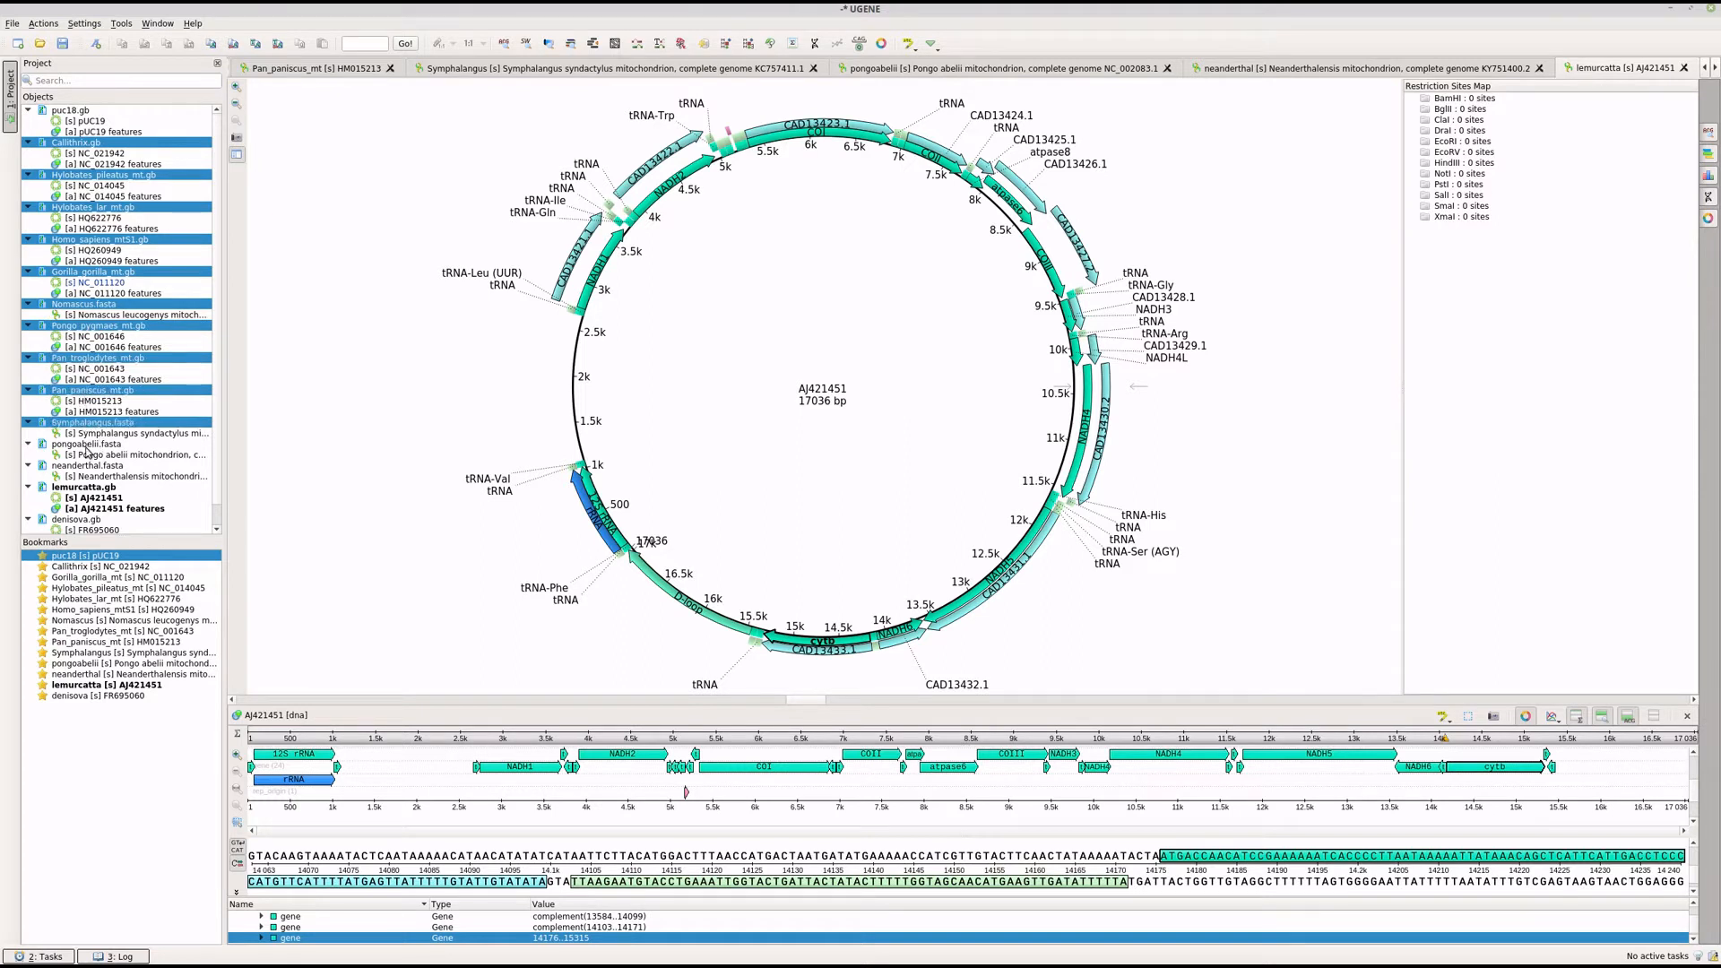
pyautogui.keyDown('ctrl'); pyautogui.click(86, 446); pyautogui.keyUp('ctrl')
pyautogui.keyDown('ctrl'); pyautogui.click(87, 467); pyautogui.keyUp('ctrl')
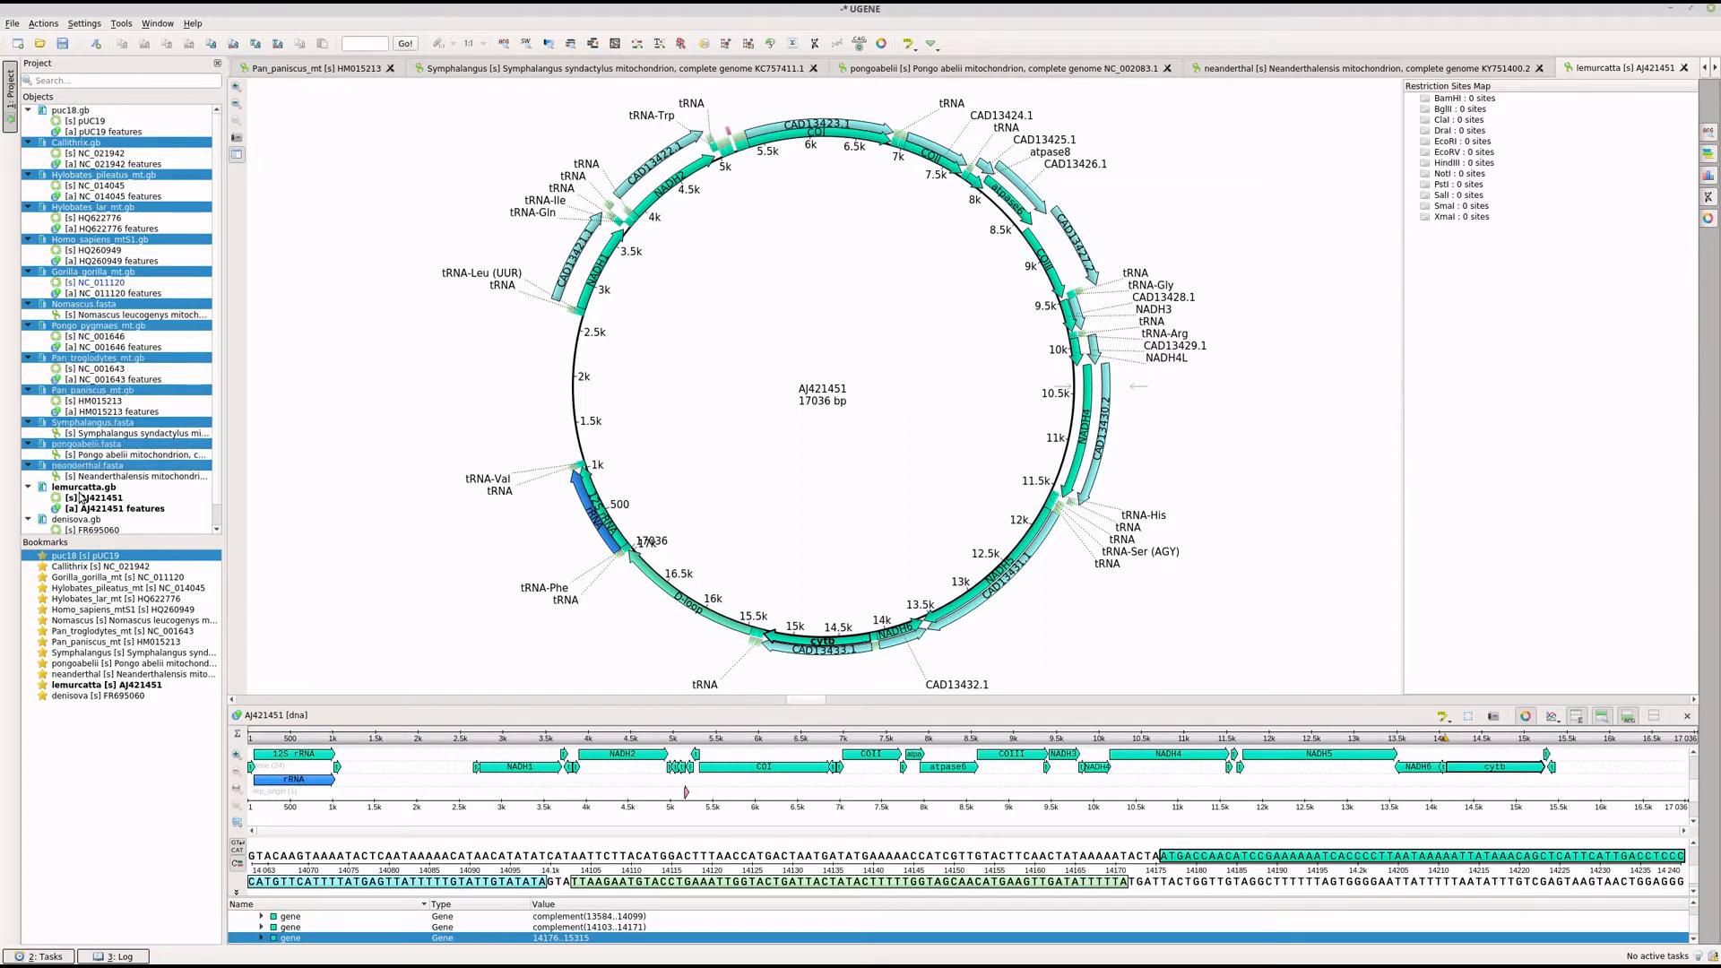
pyautogui.keyDown('ctrl'); pyautogui.click(82, 498); pyautogui.keyUp('ctrl')
pyautogui.keyDown('ctrl'); pyautogui.click(80, 520); pyautogui.keyUp('ctrl')
pyautogui.scroll(-1, 99, 475)
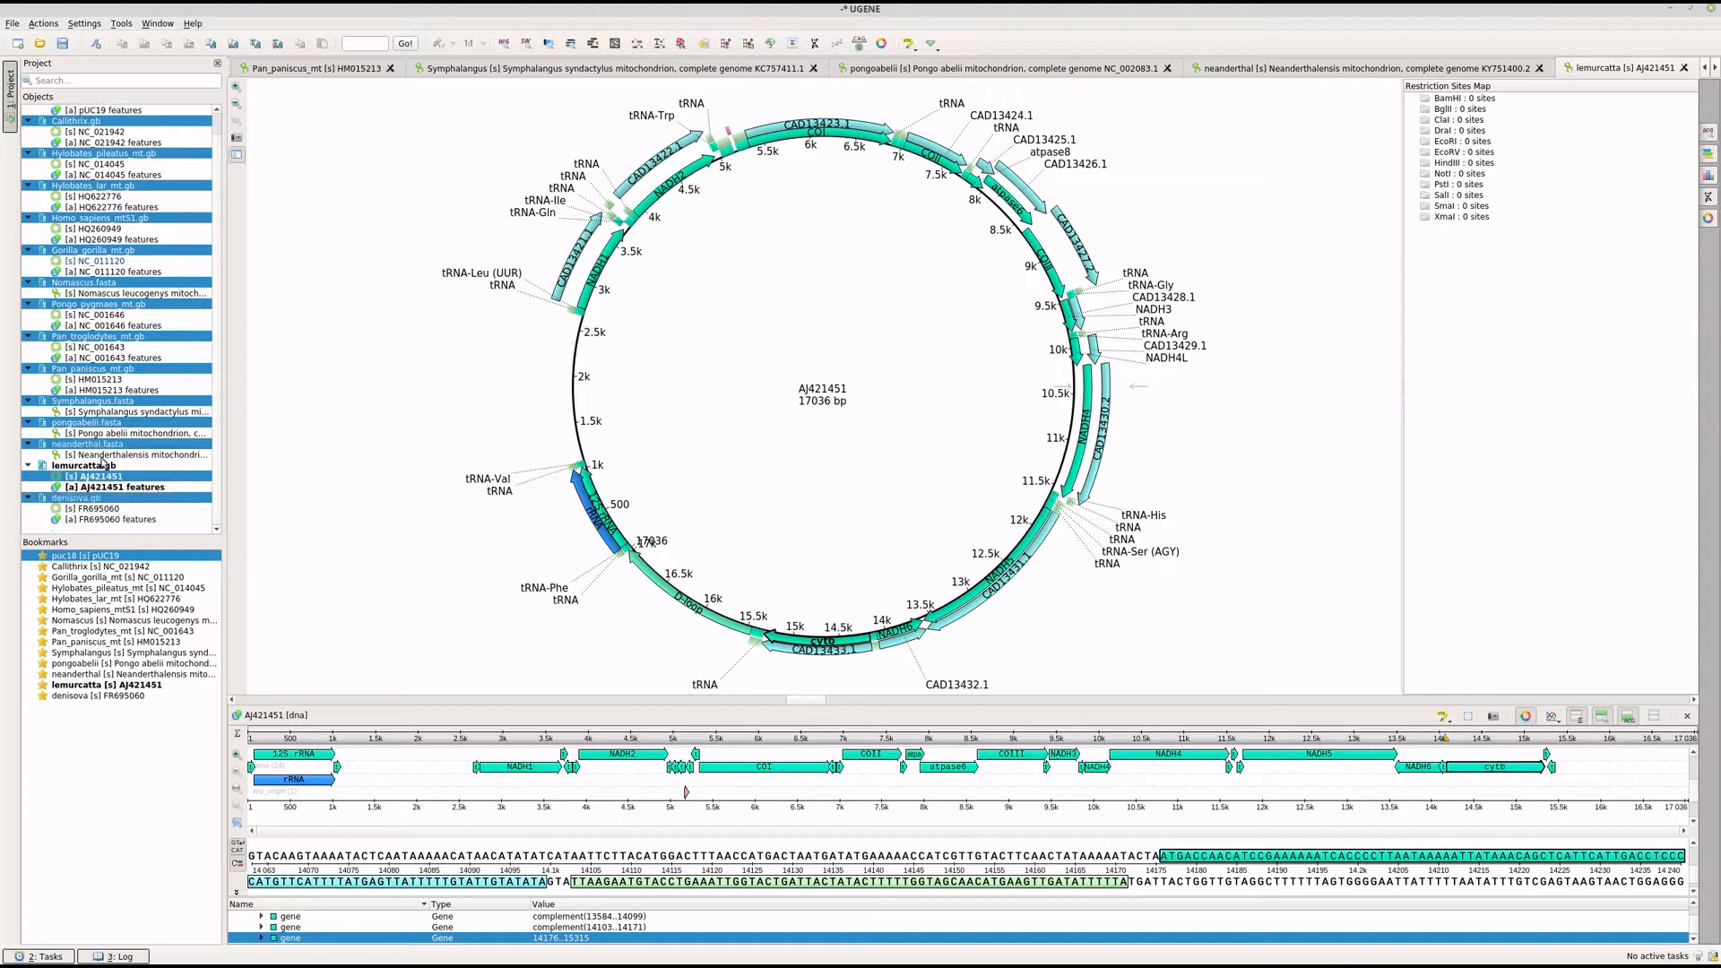
pyautogui.scroll(1, 108, 467)
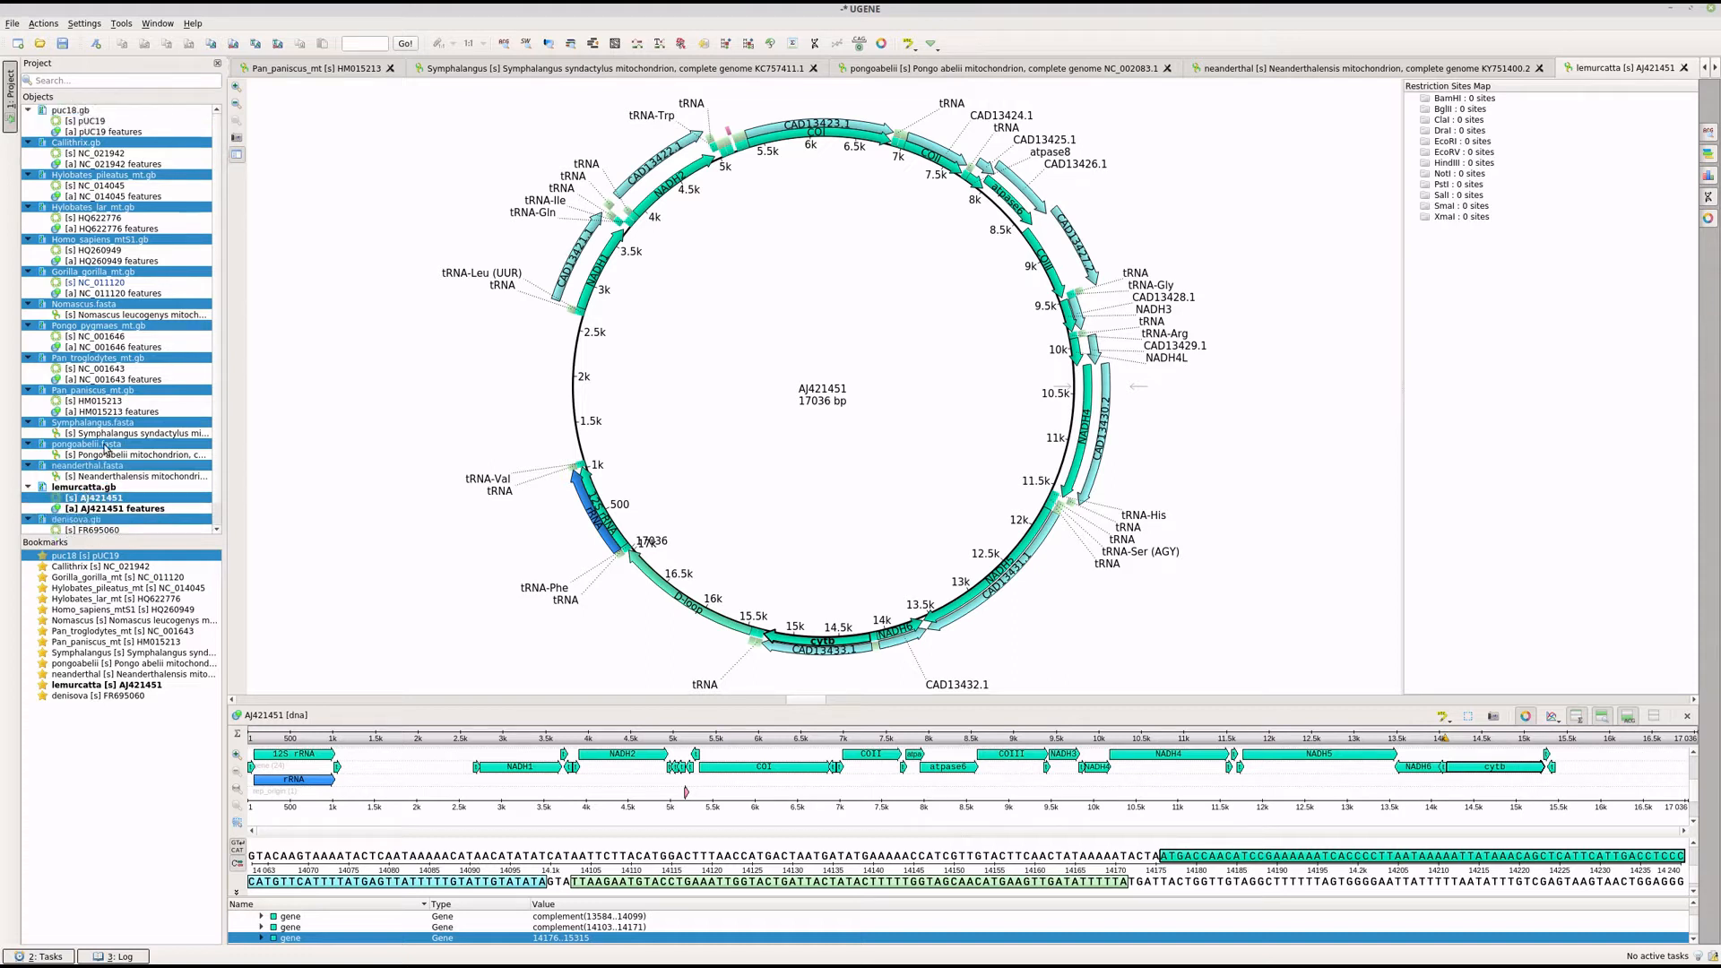
# Step: Export the selected sequences as an alignment to apes.aln in the apes folder, in CLUSTALW format and added to the project
pyautogui.rightClick(115, 147)
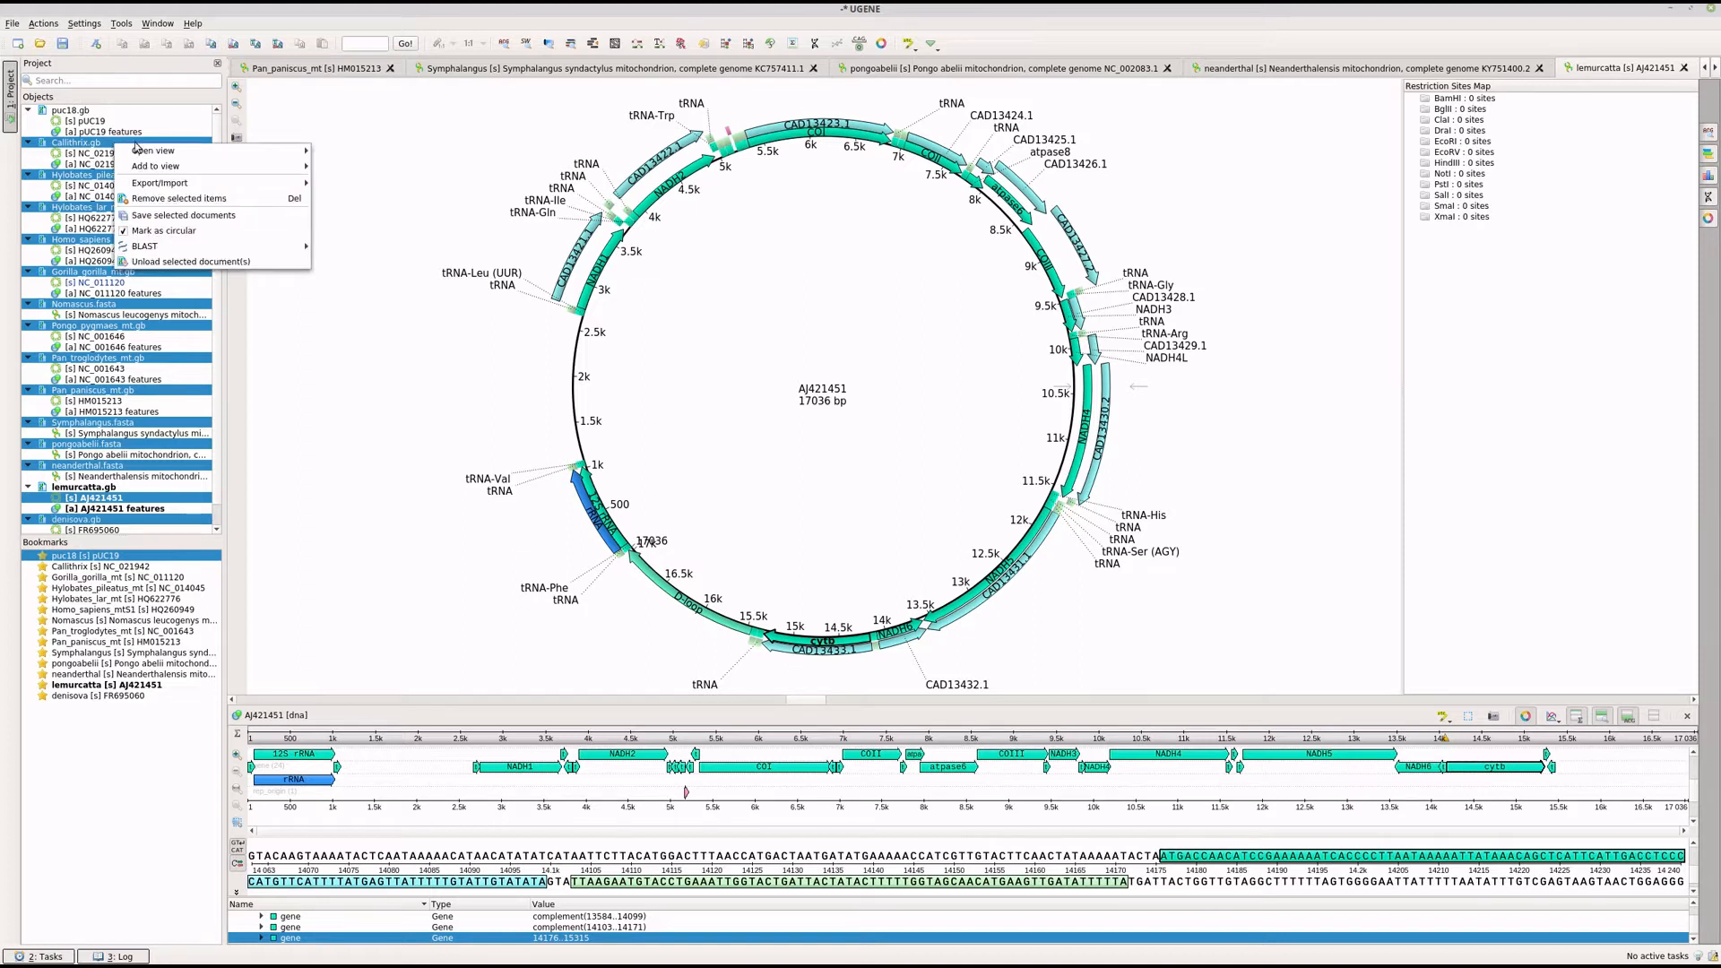
pyautogui.moveTo(156, 188)
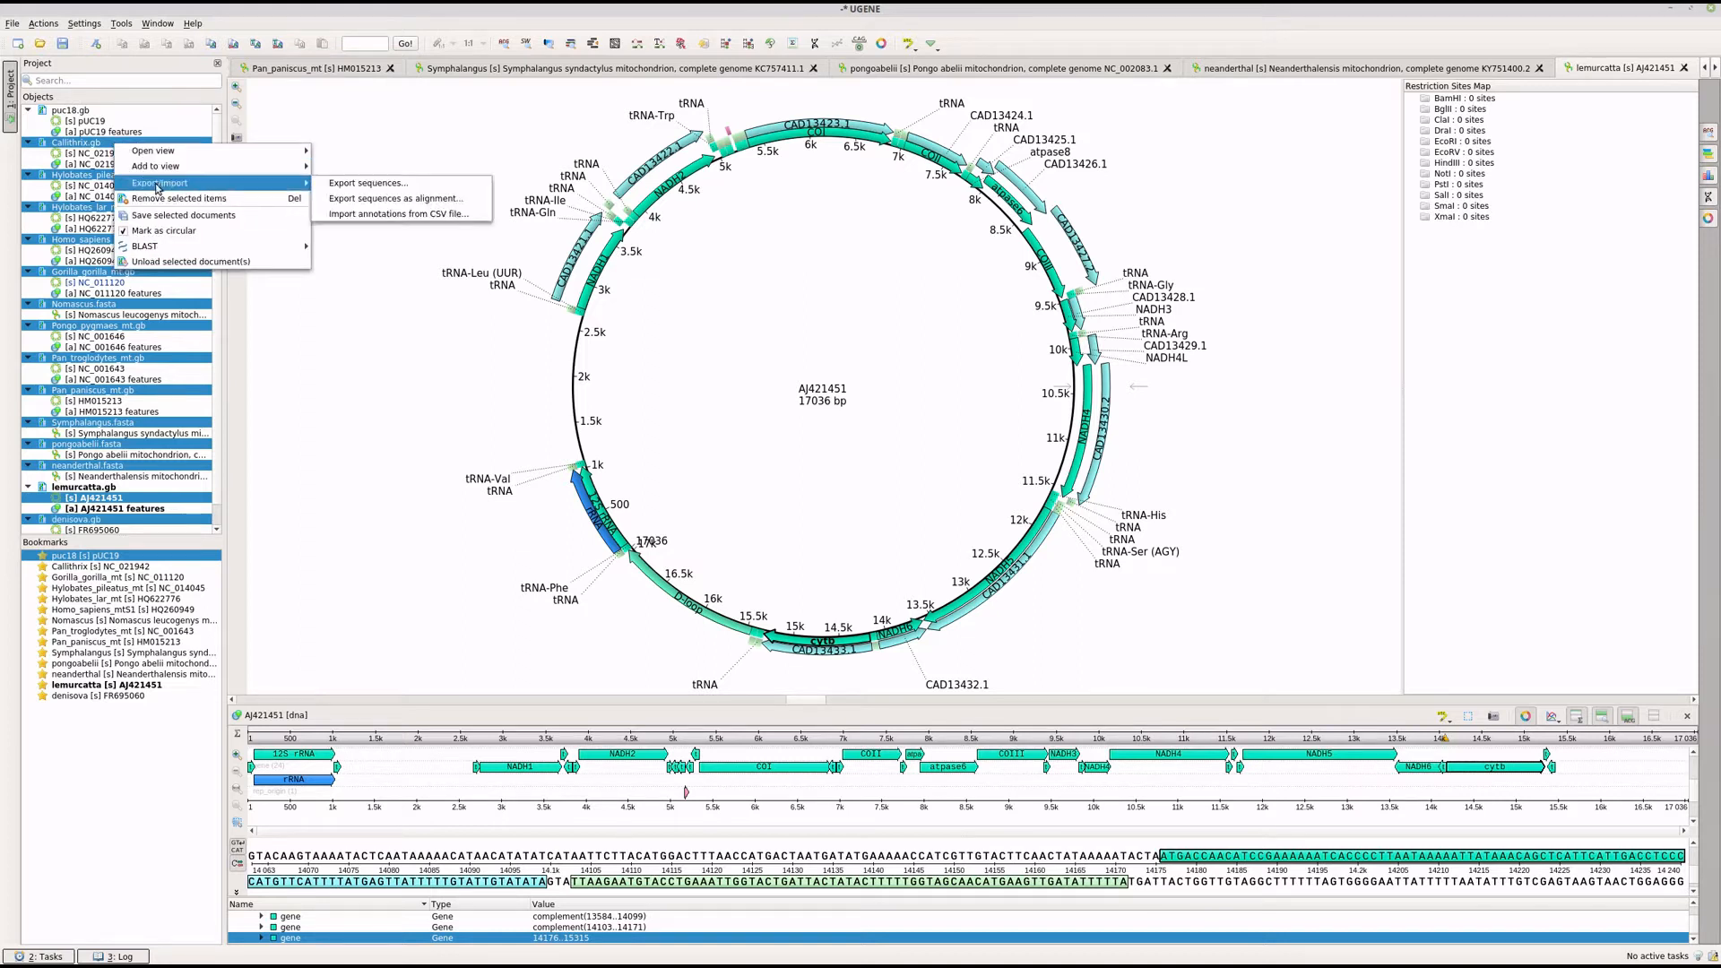
pyautogui.click(391, 199)
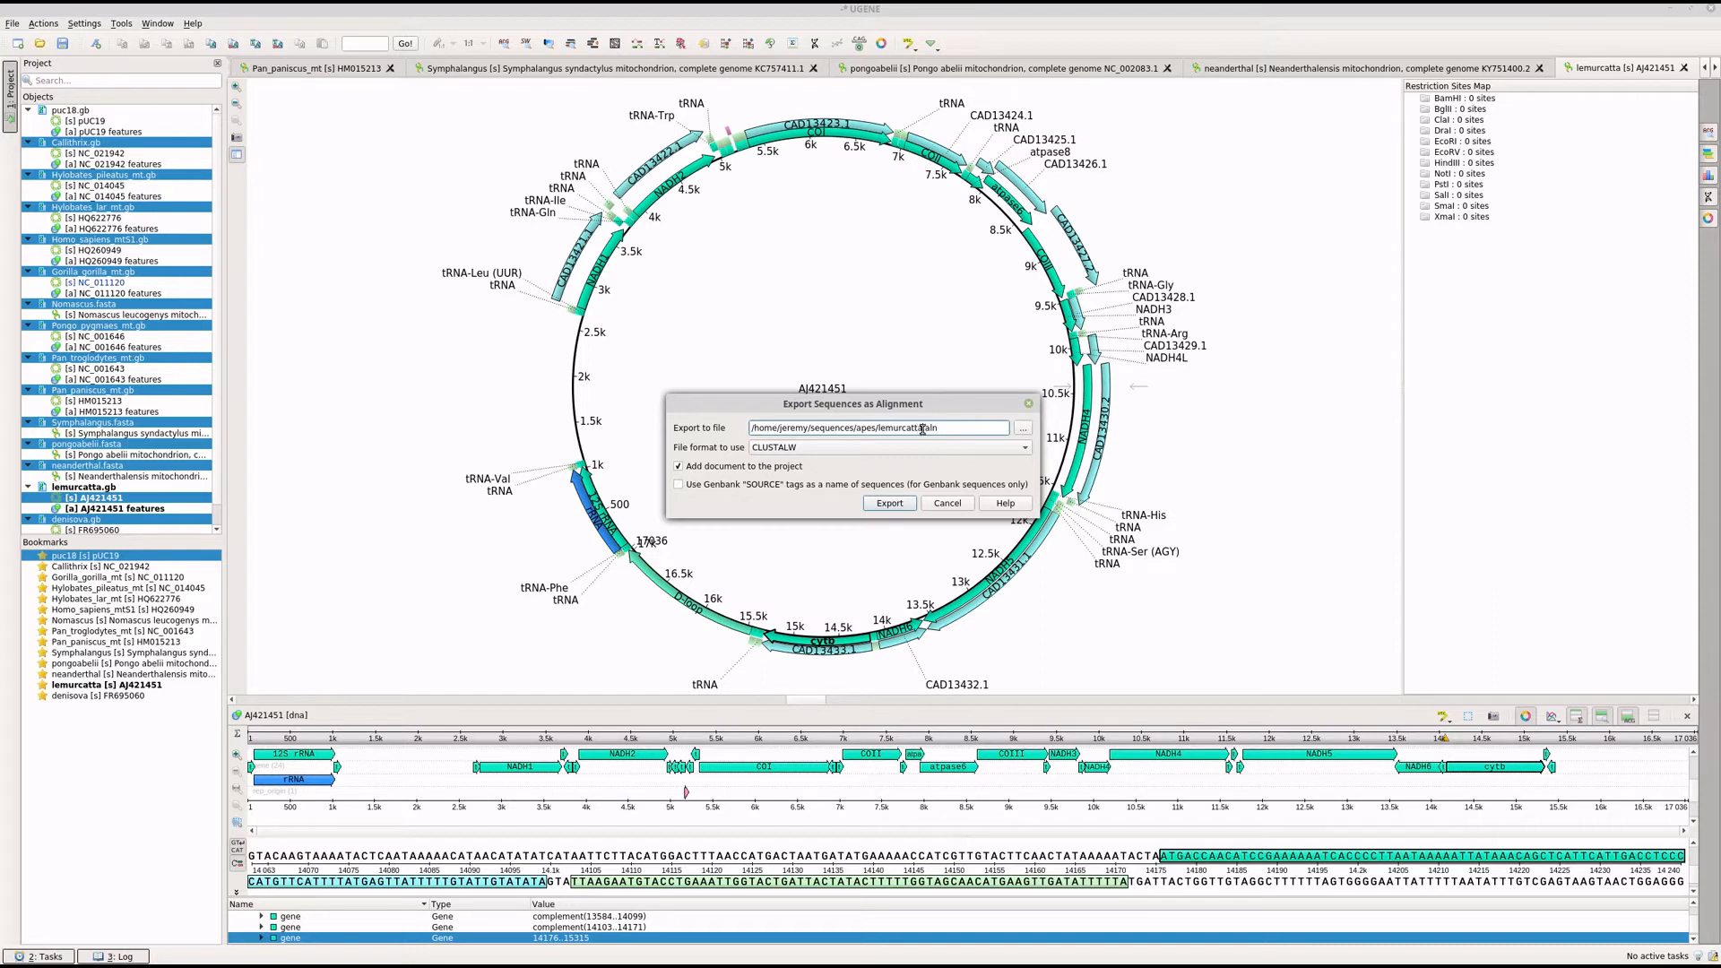
pyautogui.moveTo(922, 429); pyautogui.dragTo(879, 434)
pyautogui.write('apes')
pyautogui.click(880, 455)
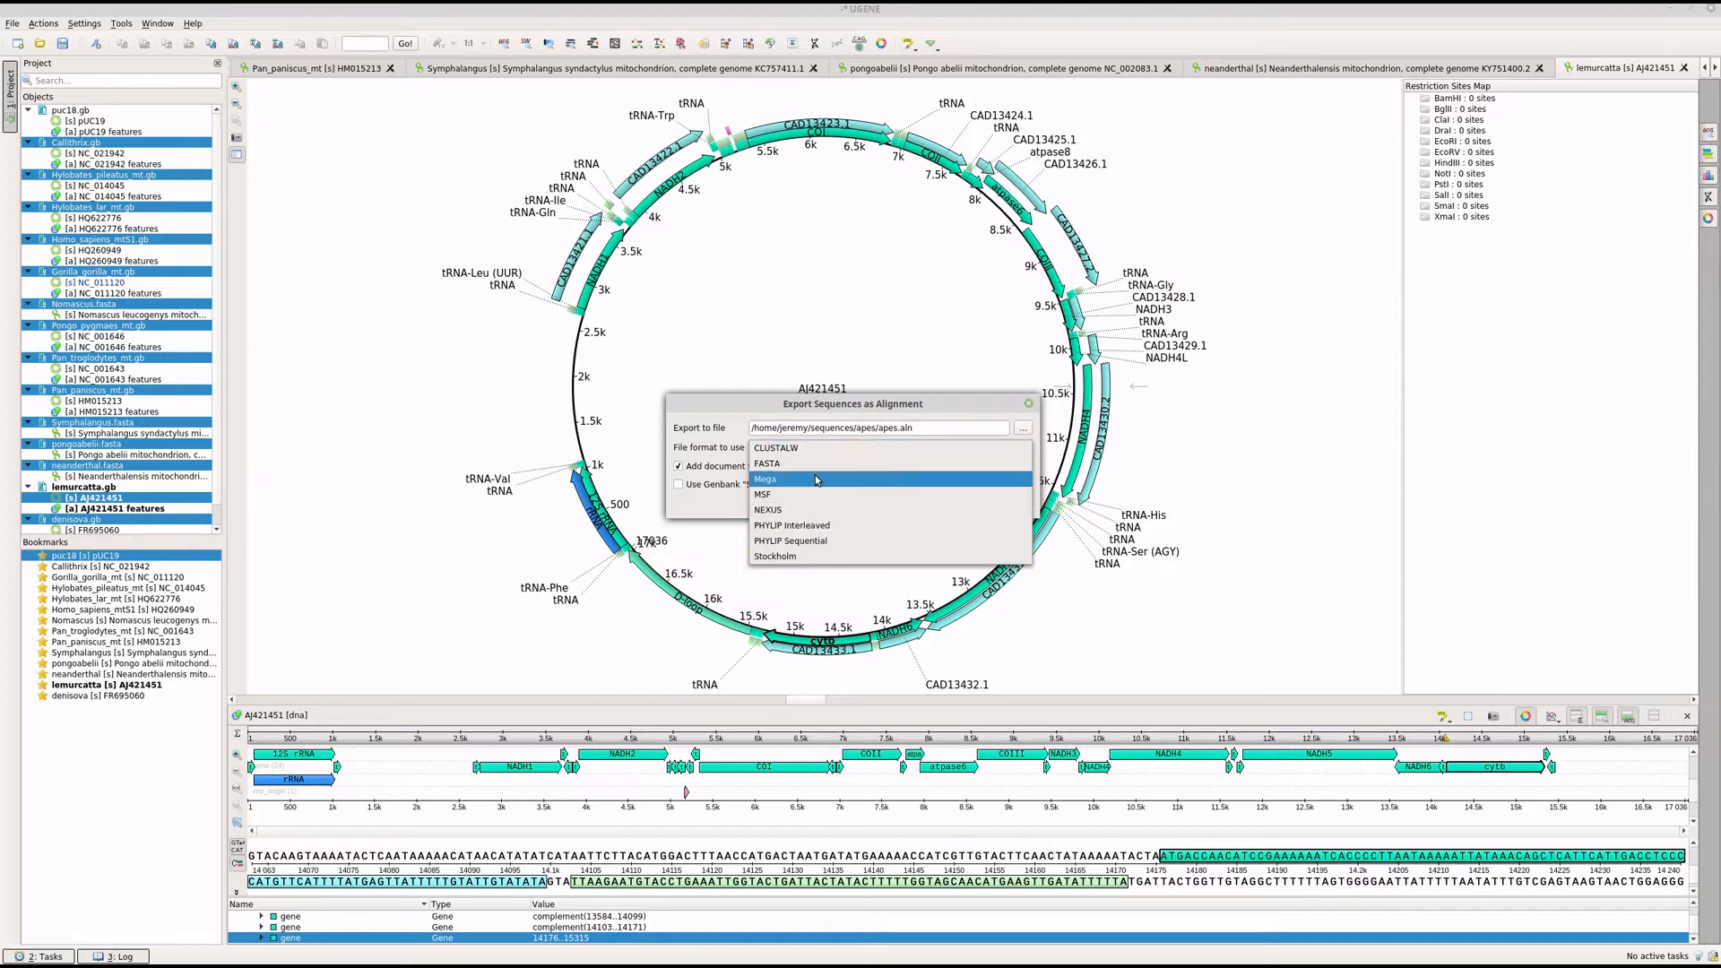
pyautogui.click(834, 446)
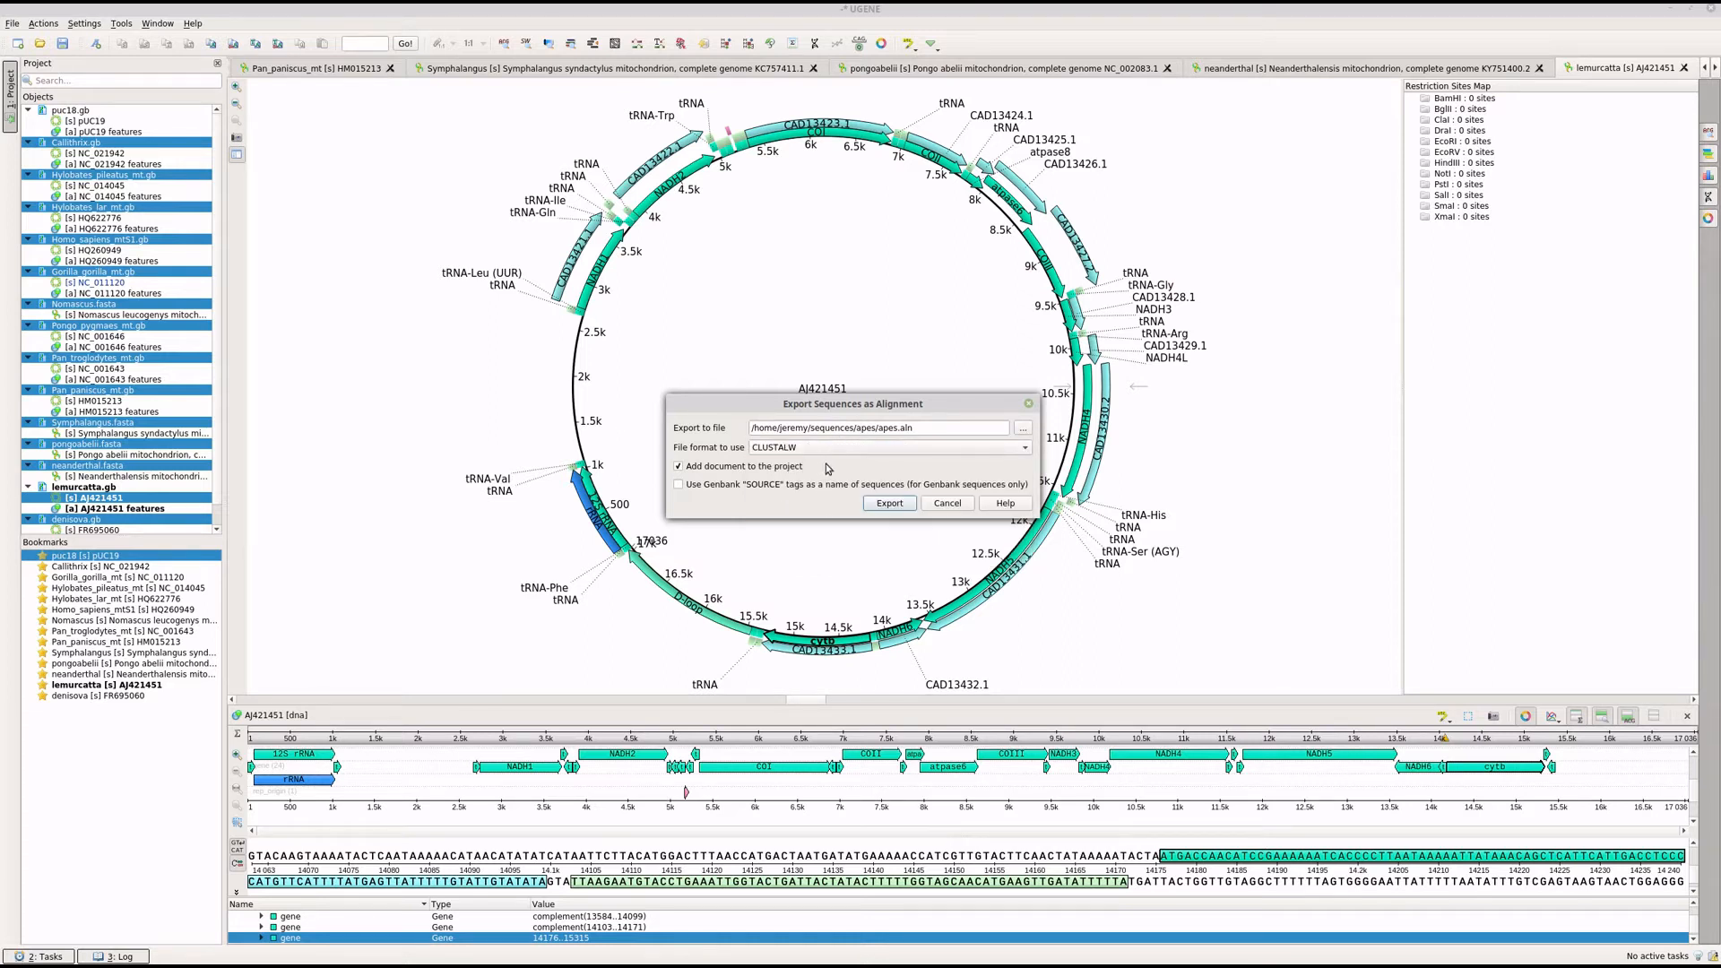
pyautogui.click(887, 504)
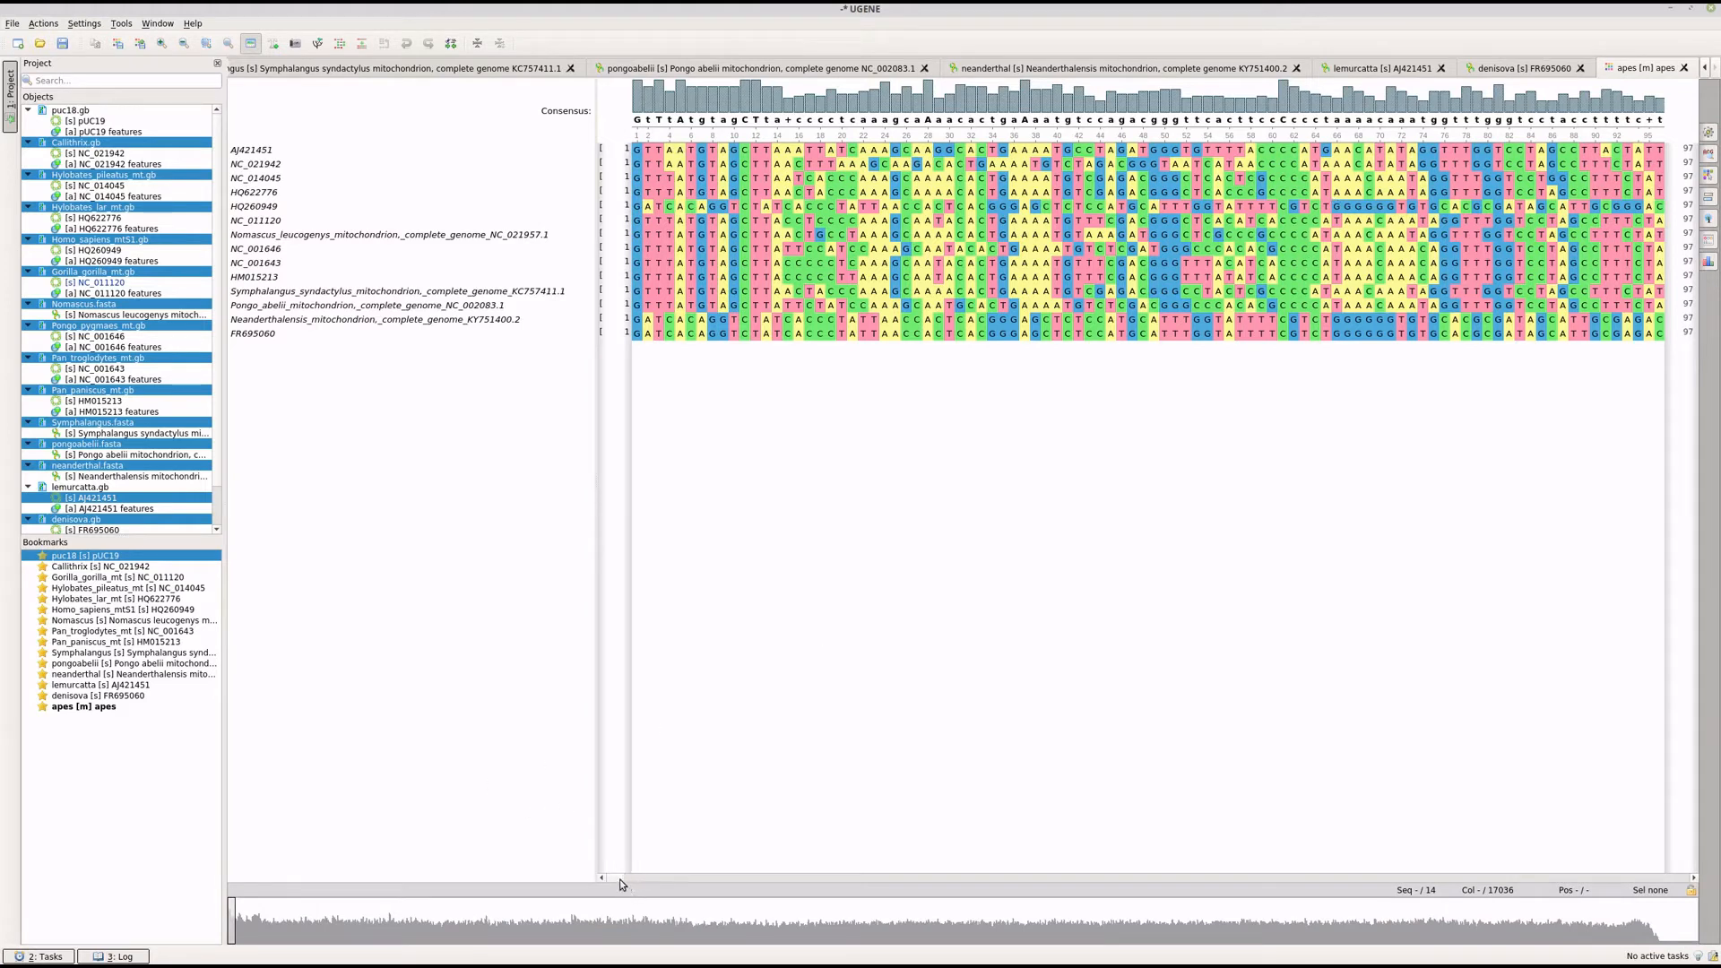
# Step: Rename the Nomascus leucogenys sequence in the apes alignment to Nomascus_leucogenys, removing the rest of its description
pyautogui.moveTo(620, 878); pyautogui.dragTo(551, 792)
pyautogui.click(313, 236)
pyautogui.rightClick(358, 239)
pyautogui.moveTo(401, 293)
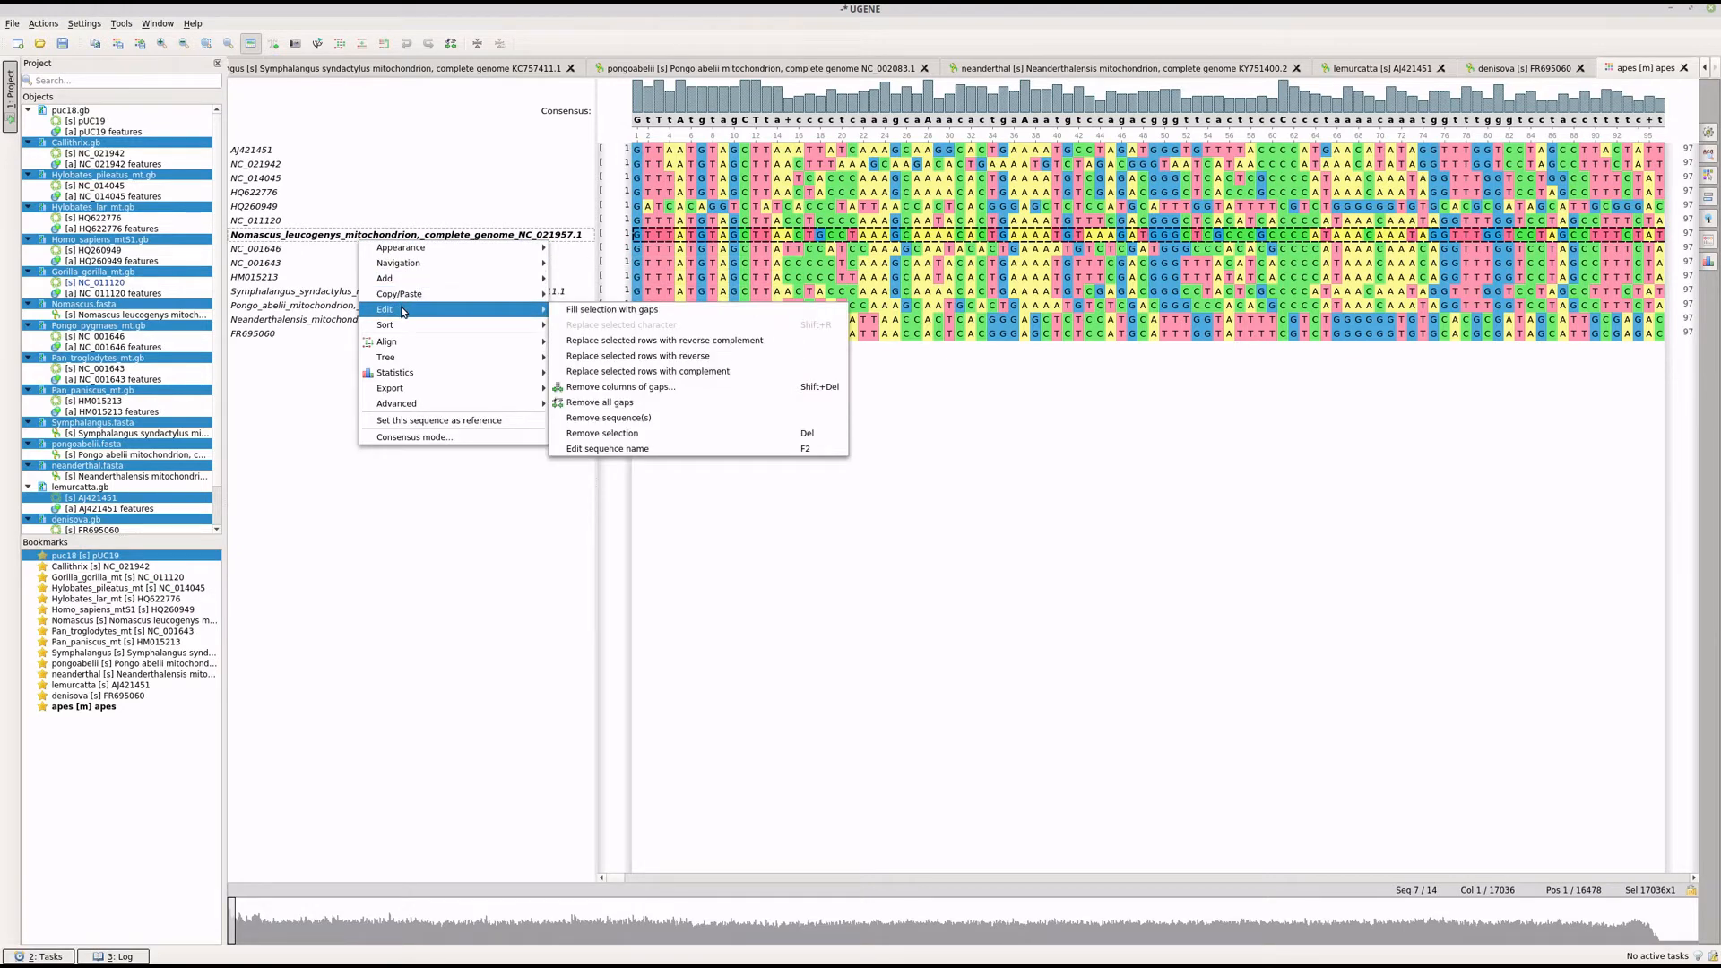
pyautogui.click(631, 449)
pyautogui.moveTo(830, 463); pyautogui.dragTo(991, 470)
pyautogui.press('BackSpace')
pyautogui.press('BackSpace')
pyautogui.press('BackSpace')
pyautogui.press('BackSpace')
pyautogui.press('BackSpace')
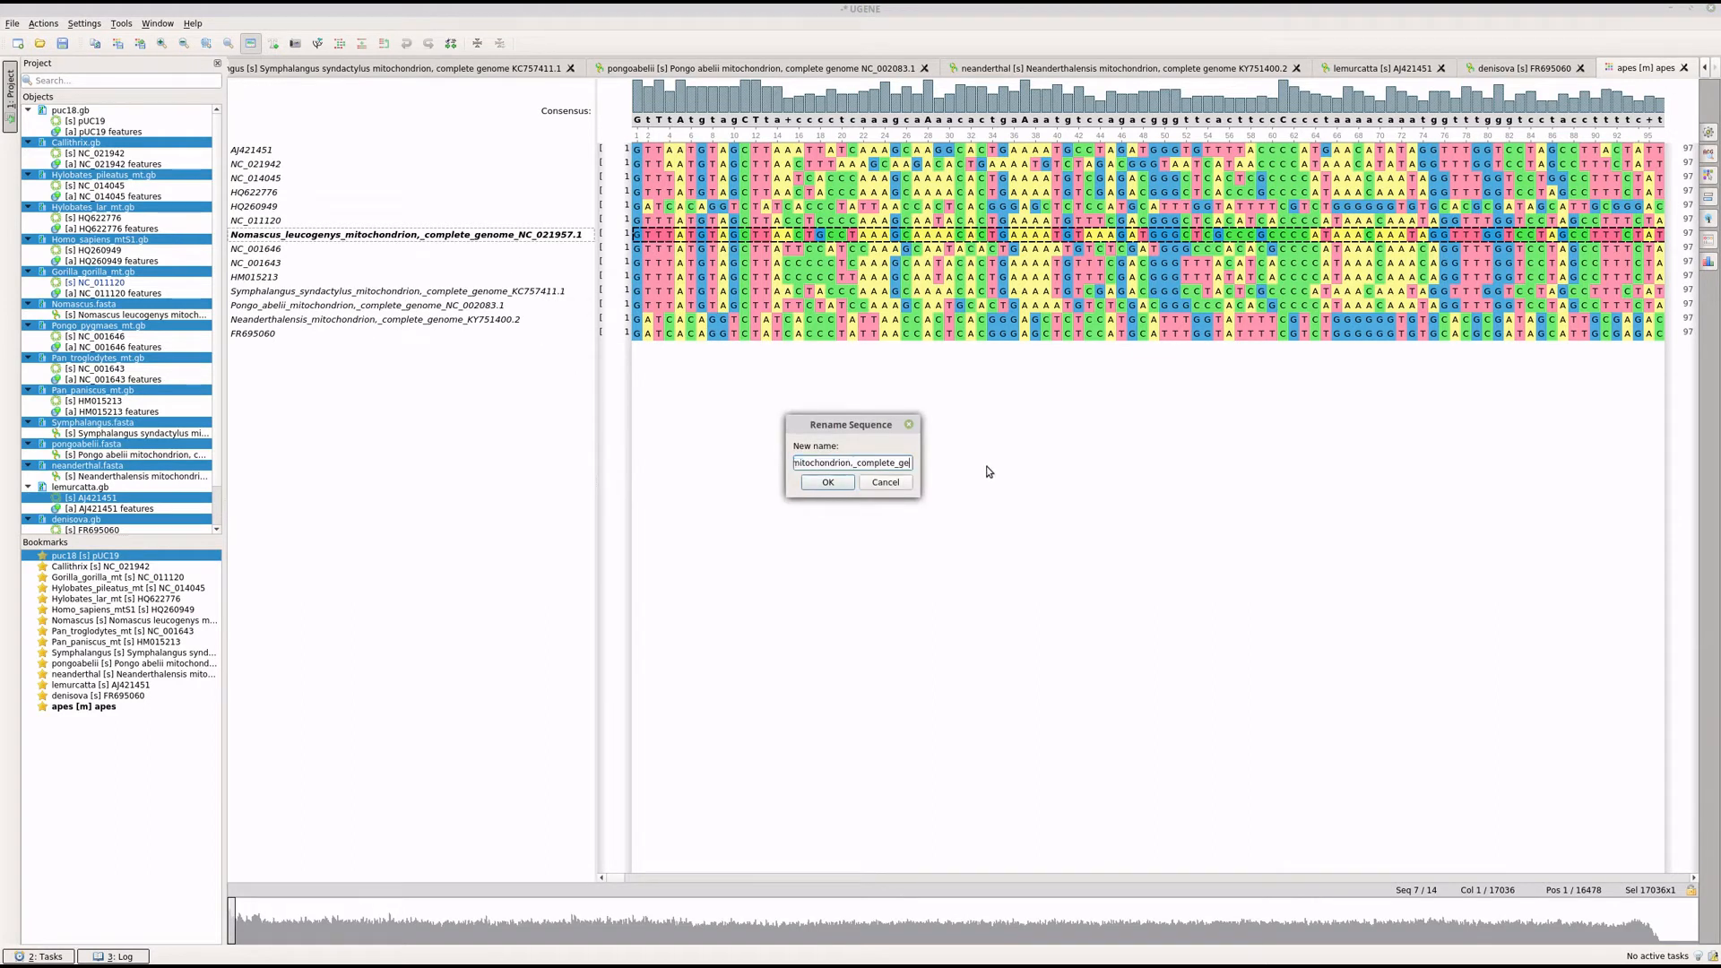
pyautogui.press('BackSpace')
pyautogui.press('BackSpace')
pyautogui.press('BackSpace')
pyautogui.press('BackSpace')
pyautogui.press('BackSpace')
pyautogui.press('BackSpace')
pyautogui.press('BackSpace')
pyautogui.press('BackSpace')
pyautogui.press('BackSpace')
pyautogui.press('BackSpace')
pyautogui.press('BackSpace')
pyautogui.press('BackSpace')
pyautogui.press('BackSpace')
pyautogui.press('BackSpace')
pyautogui.press('BackSpace')
pyautogui.press('BackSpace')
pyautogui.press('BackSpace')
pyautogui.press('BackSpace')
pyautogui.press('BackSpace')
pyautogui.press('BackSpace')
pyautogui.press('BackSpace')
pyautogui.click(827, 482)
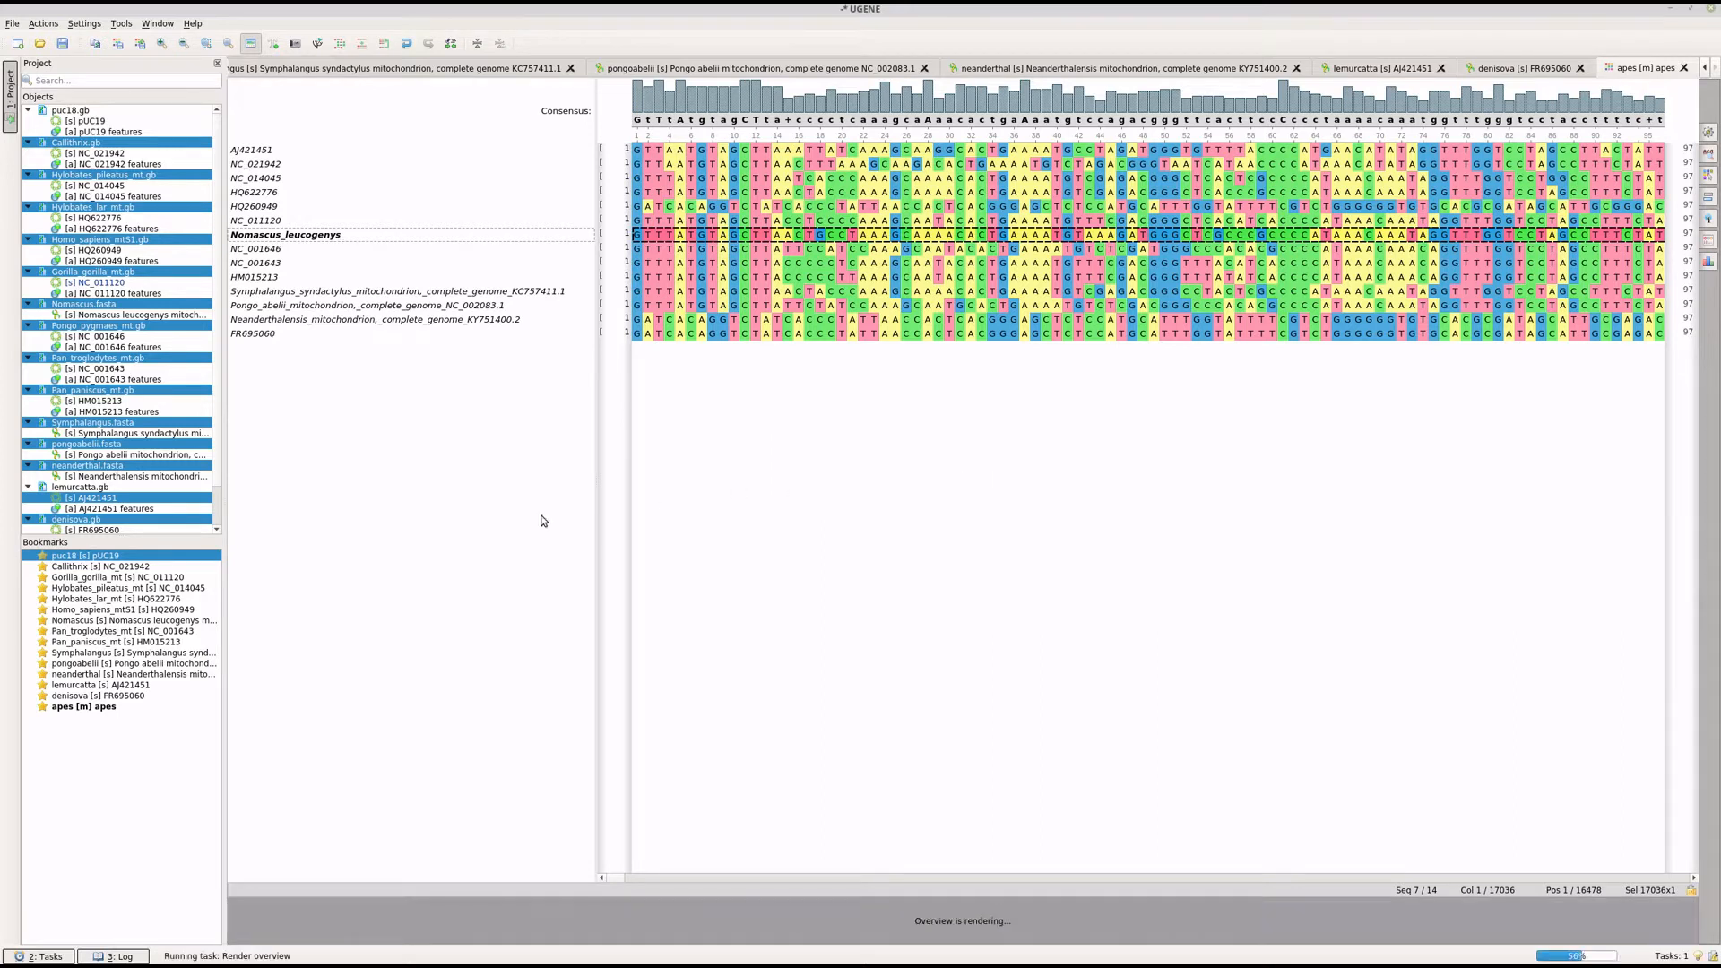
pyautogui.rightClick(319, 294)
pyautogui.moveTo(363, 380)
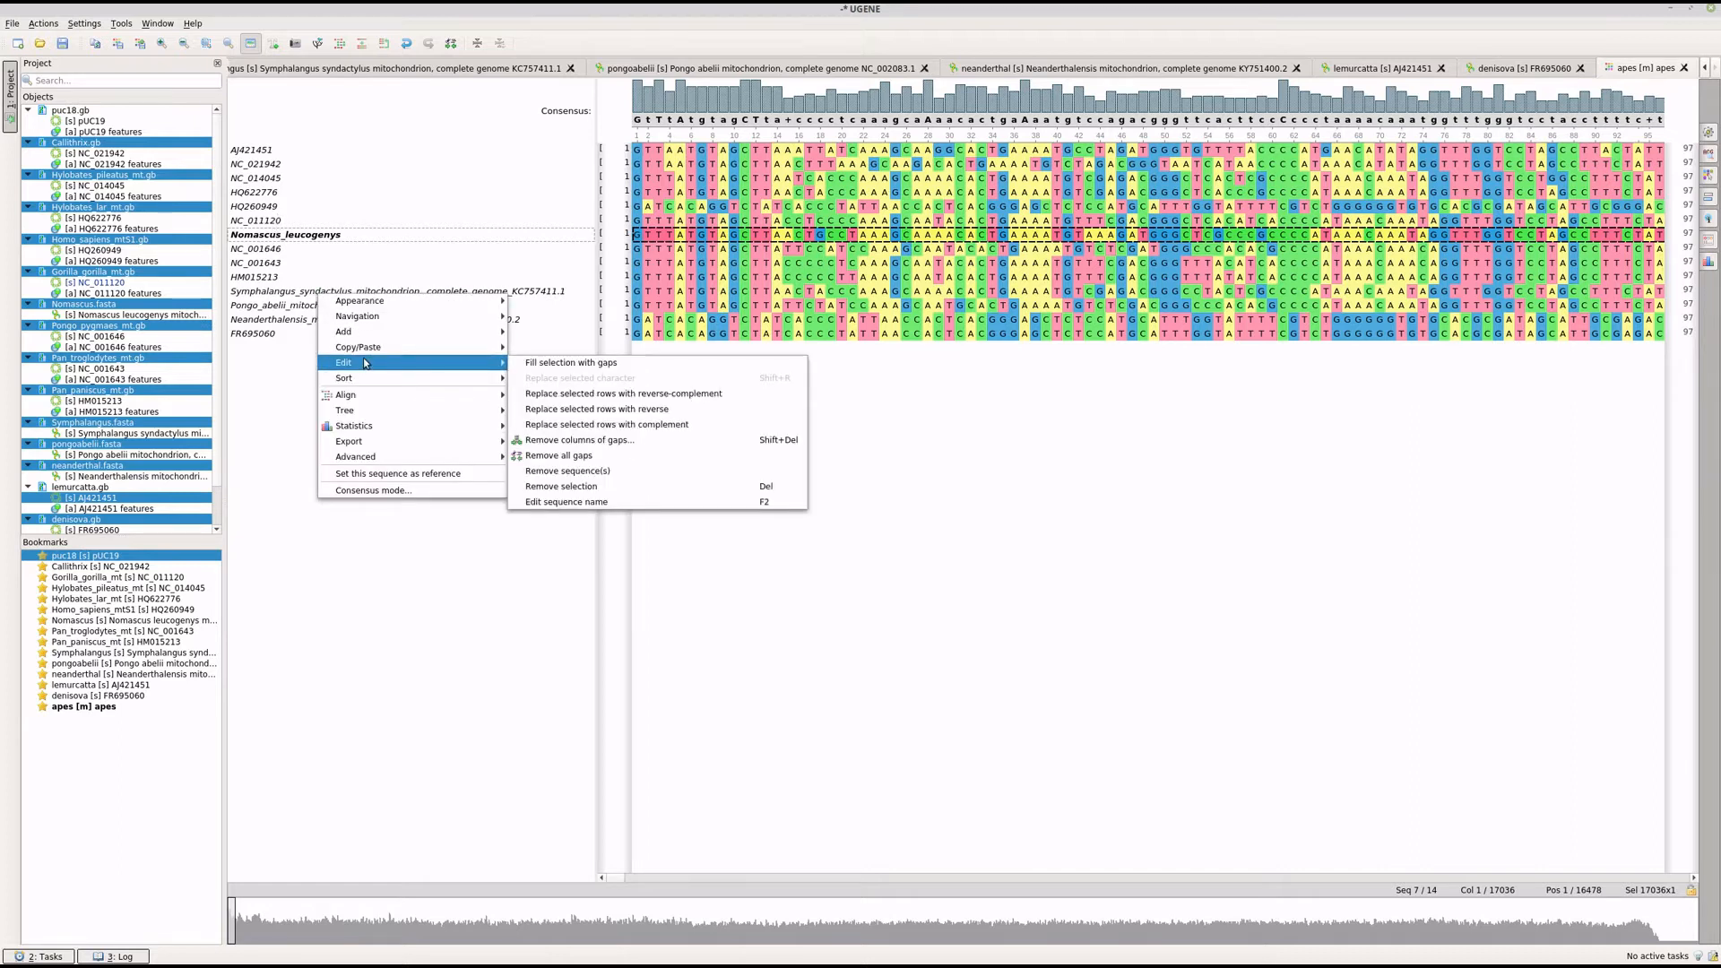
pyautogui.click(549, 501)
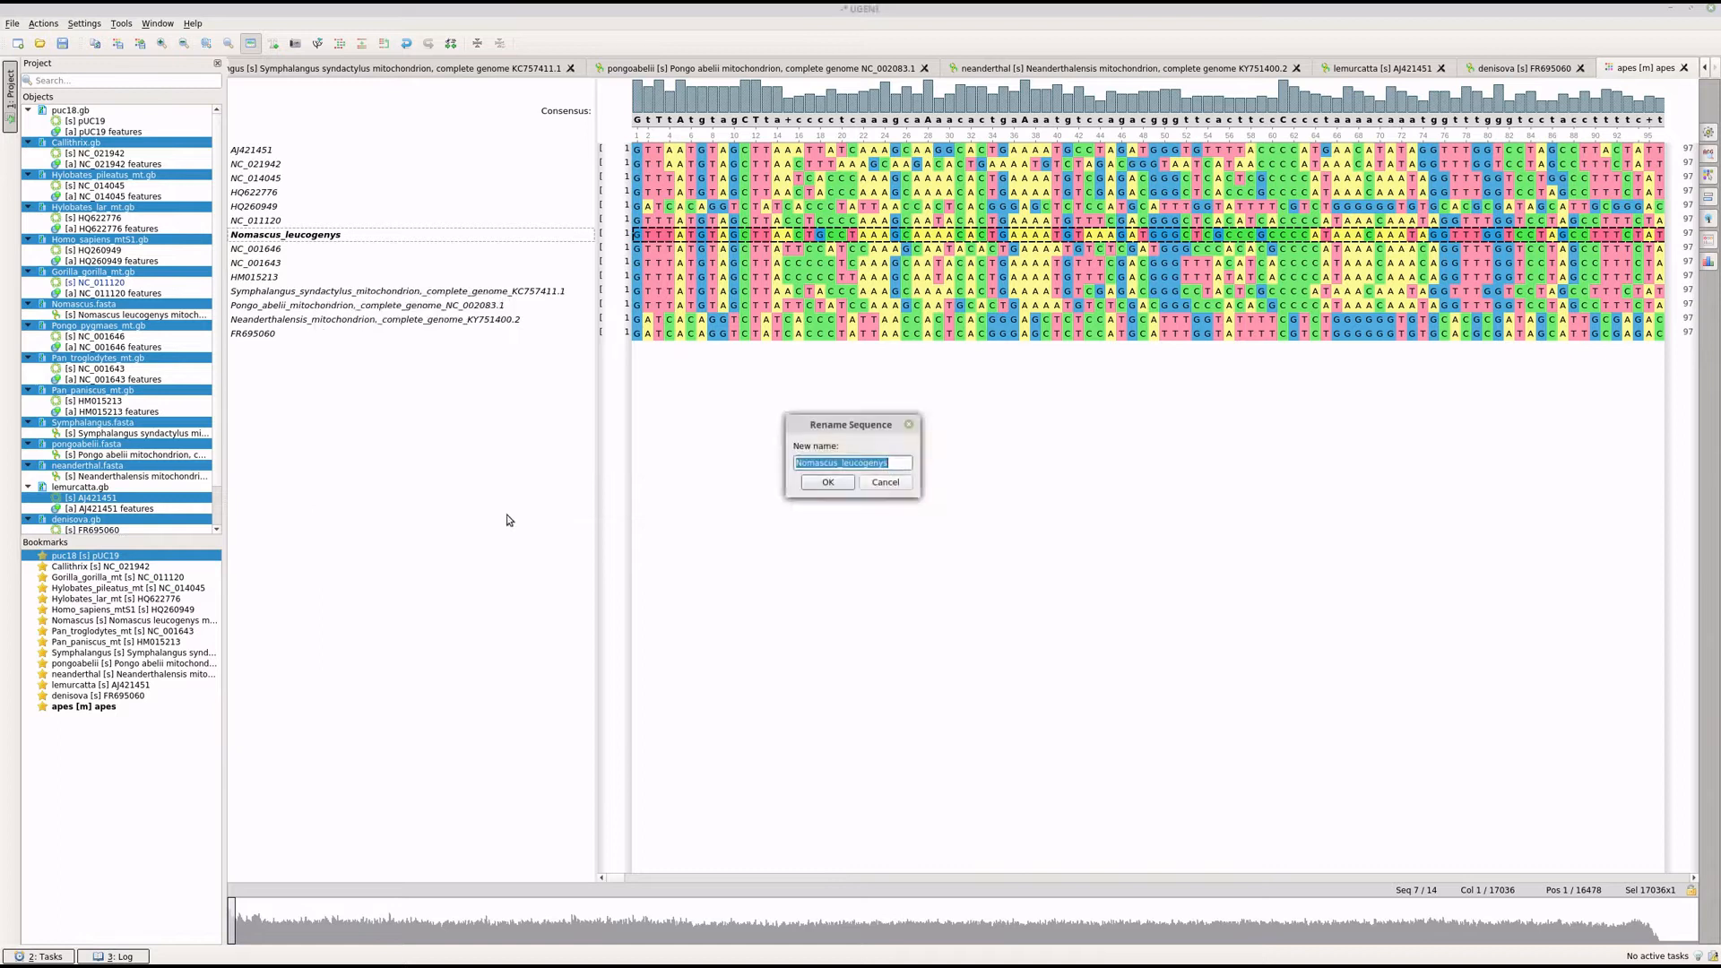
pyautogui.click(892, 463)
pyautogui.click(886, 484)
# Step: Rename the Symphalangus syndactylus sequence in the alignment to Symphalangus_syndactylus, removing the rest of its description
pyautogui.click(315, 292)
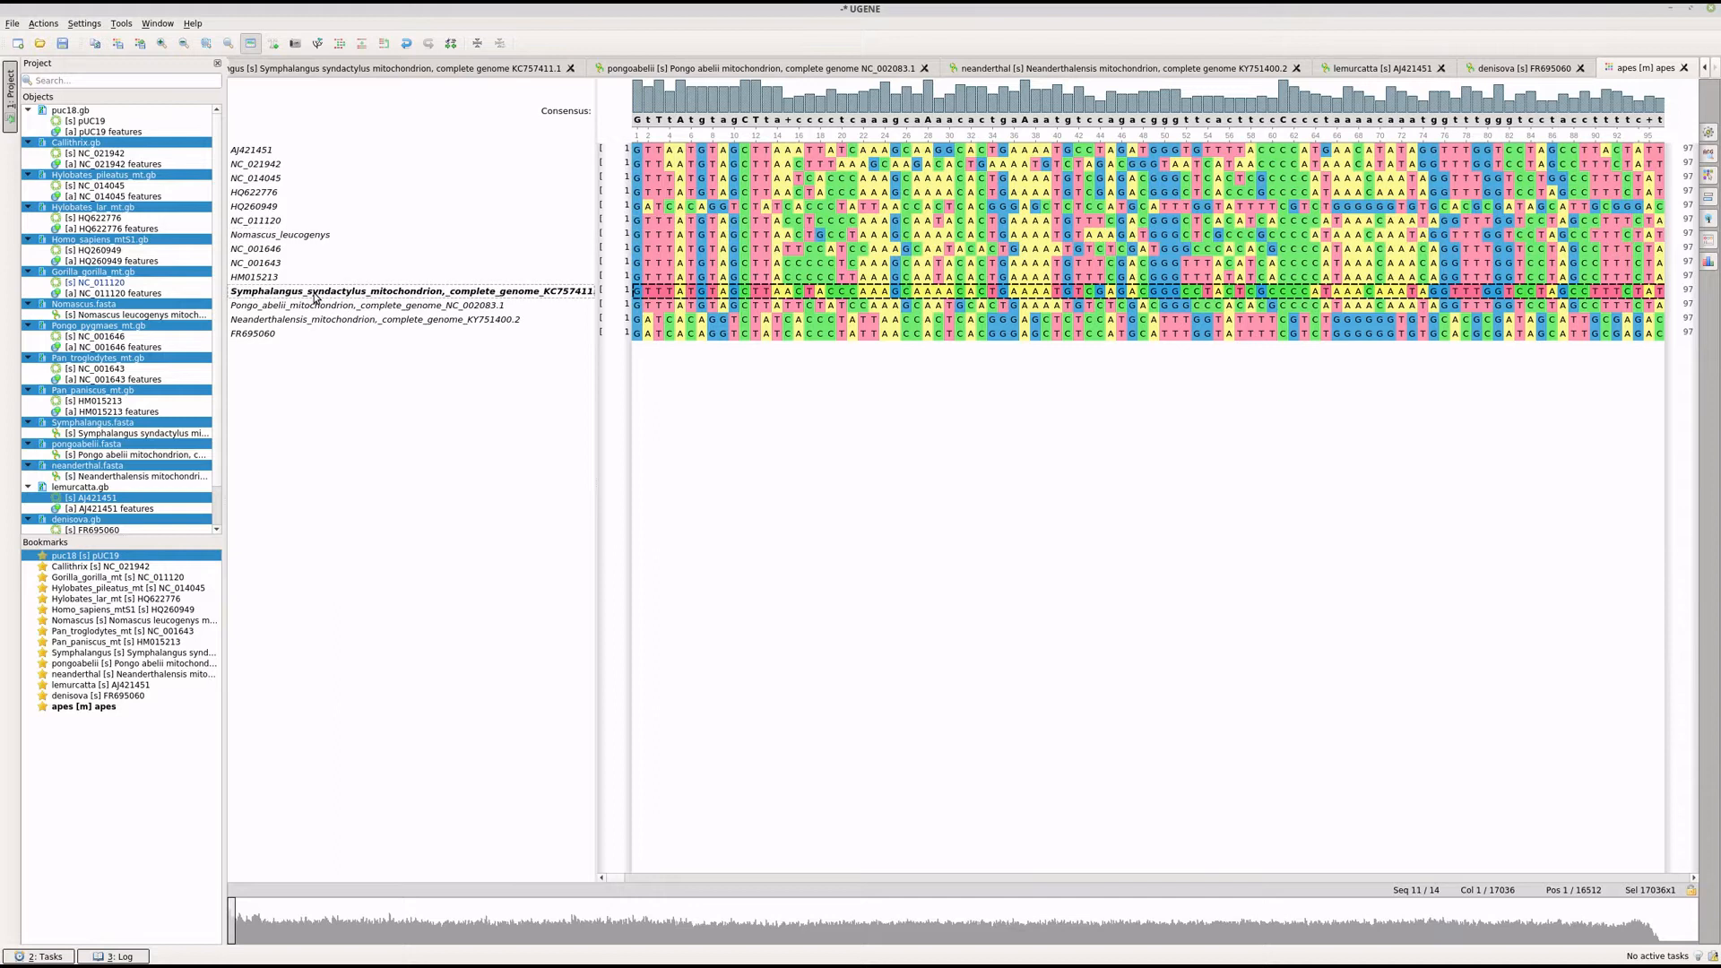
pyautogui.rightClick(316, 296)
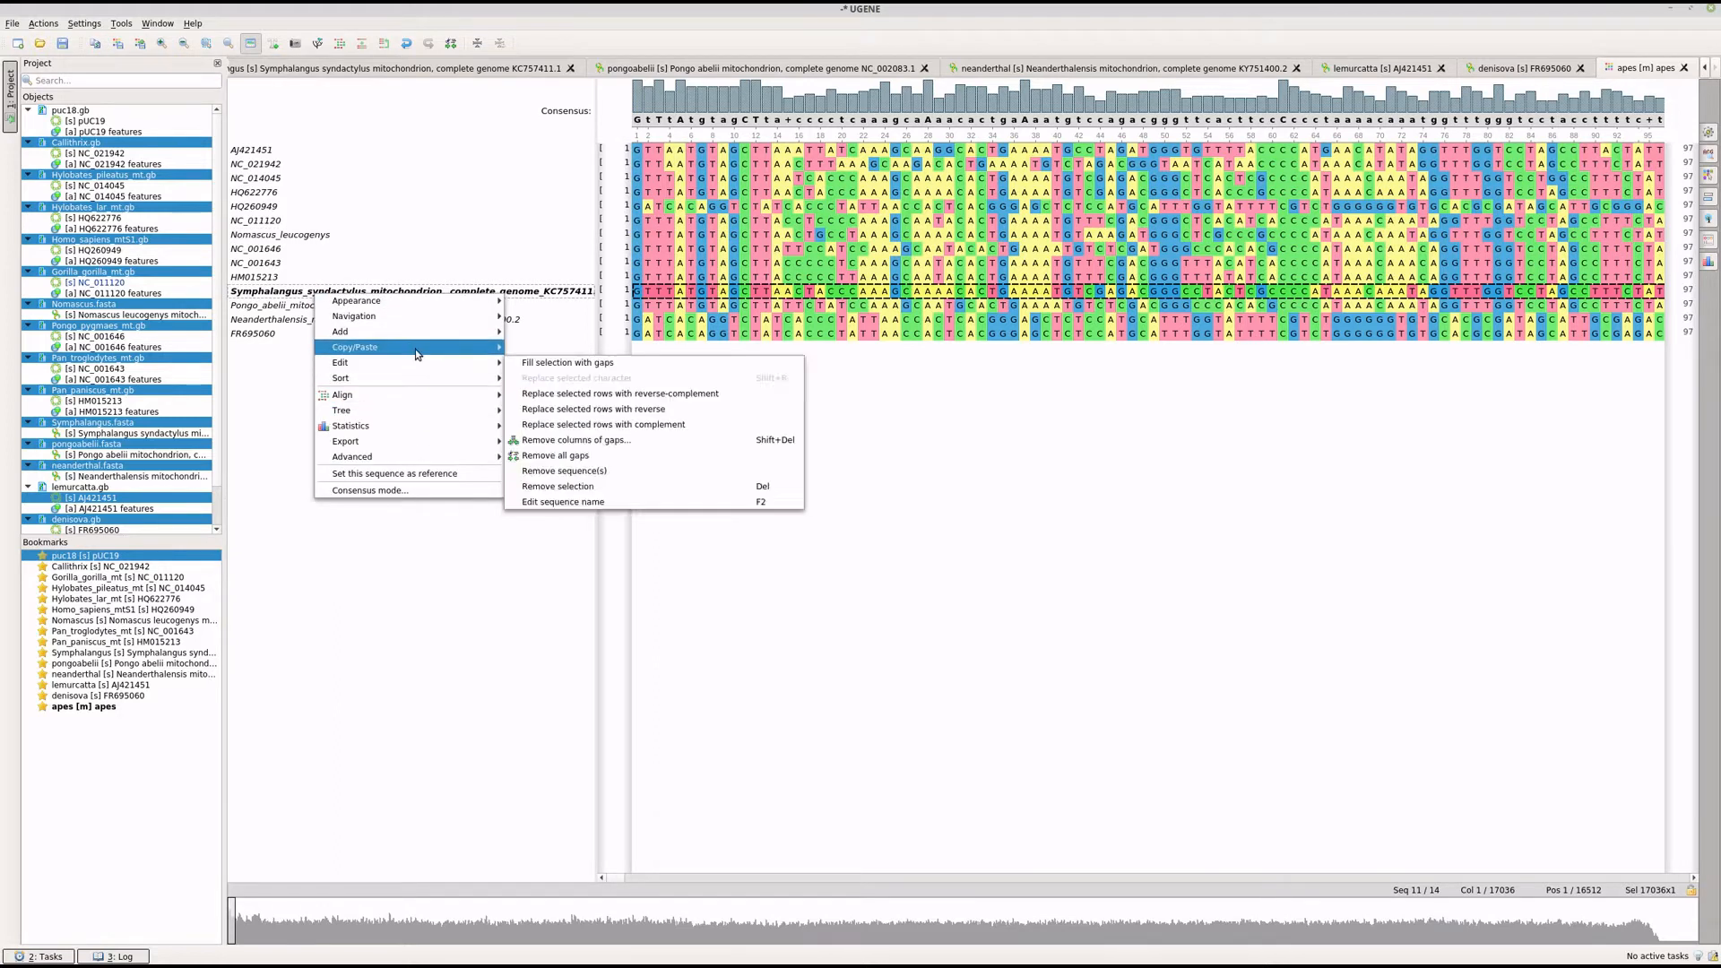
pyautogui.moveTo(416, 363)
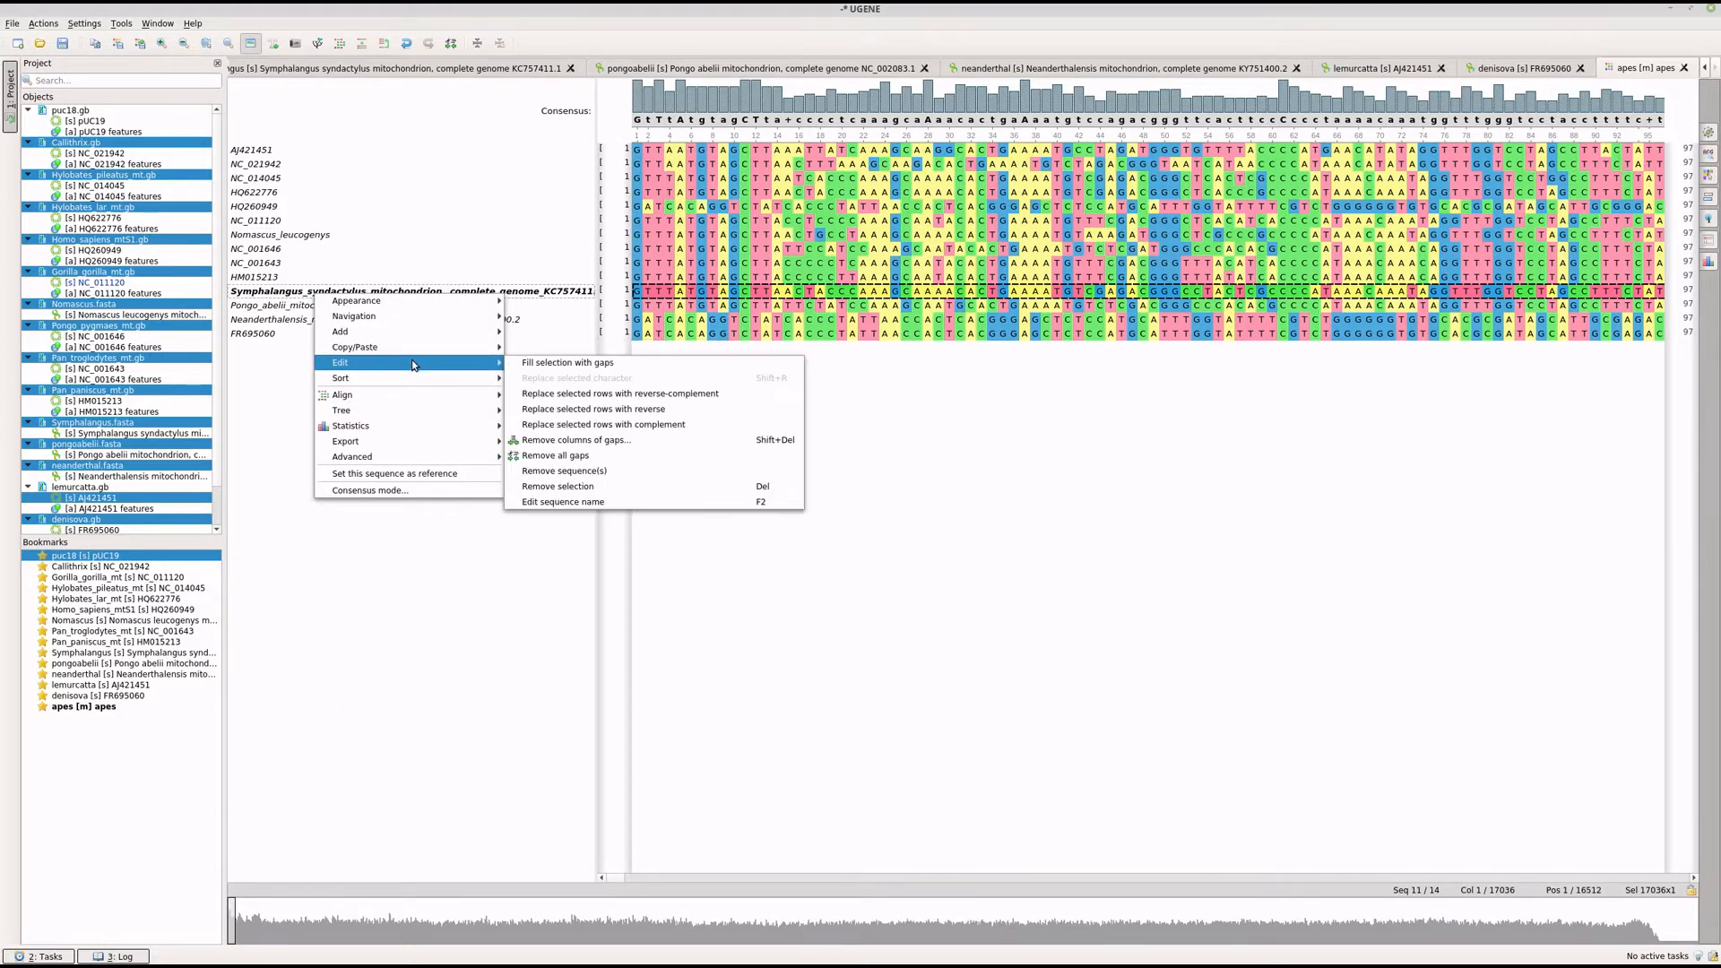
pyautogui.click(658, 502)
pyautogui.click(862, 460)
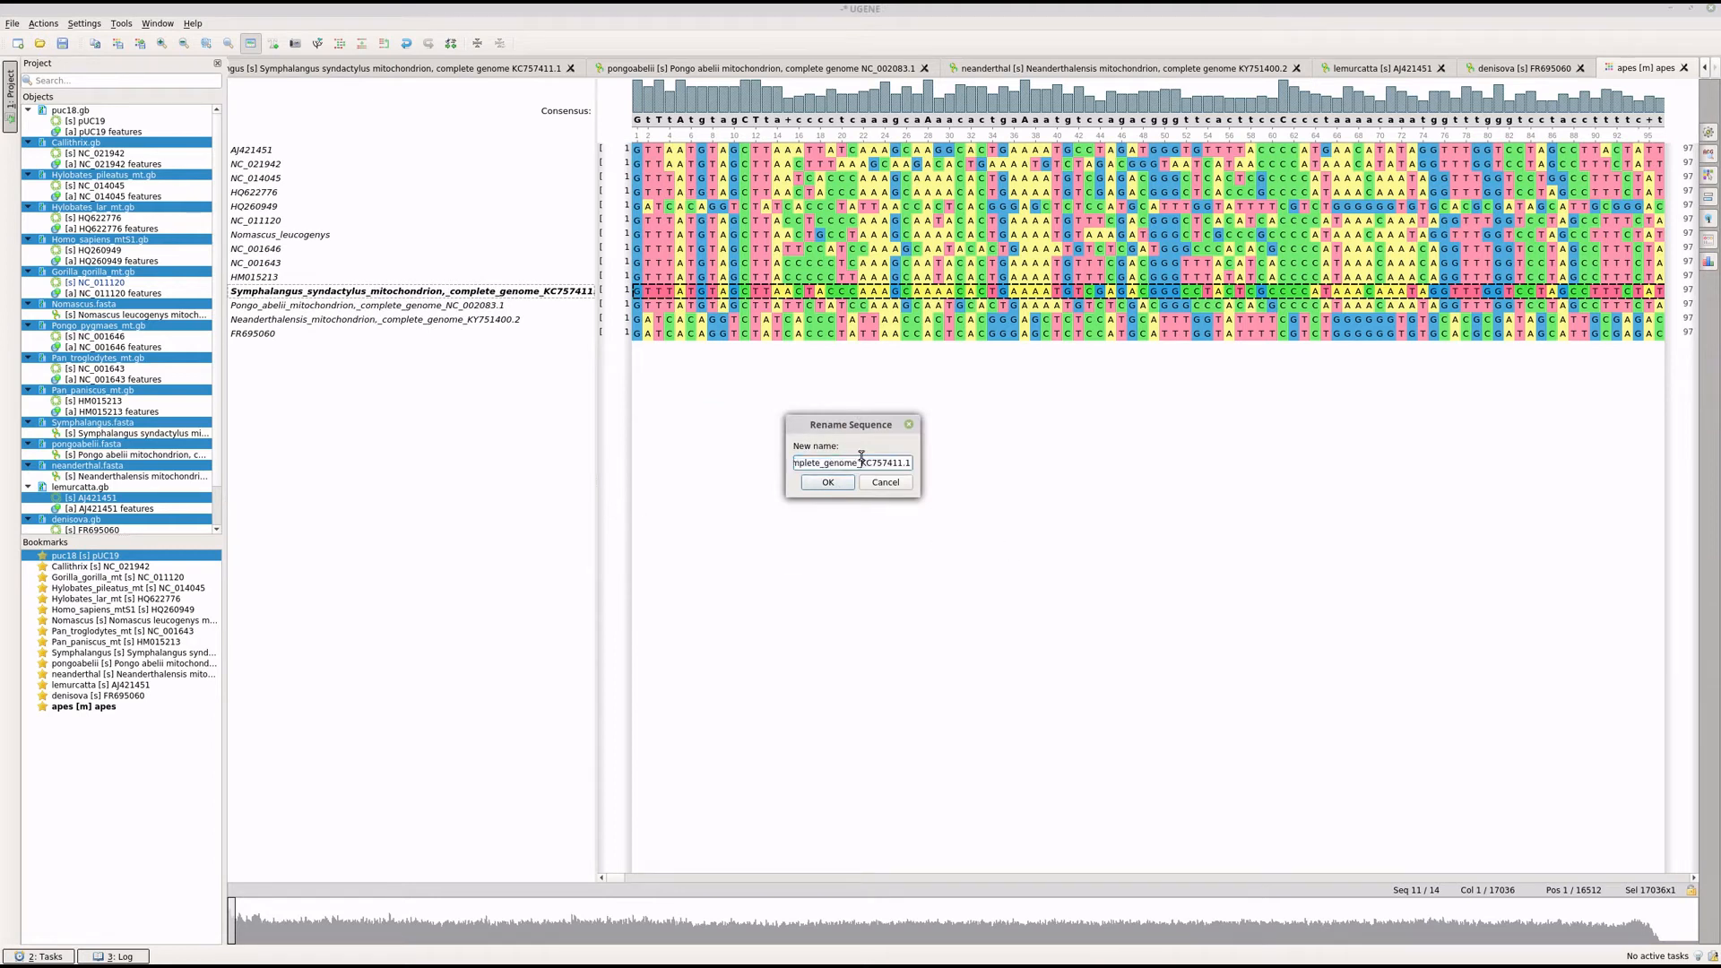
pyautogui.moveTo(801, 466); pyautogui.dragTo(1032, 492)
pyautogui.press('BackSpace')
pyautogui.press('BackSpace')
pyautogui.press('BackSpace')
pyautogui.press('BackSpace')
pyautogui.press('BackSpace')
pyautogui.press('BackSpace')
pyautogui.press('BackSpace')
pyautogui.press('BackSpace')
pyautogui.press('BackSpace')
pyautogui.press('BackSpace')
pyautogui.press('BackSpace')
pyautogui.press('BackSpace')
pyautogui.press('BackSpace')
pyautogui.press('BackSpace')
pyautogui.press('BackSpace')
pyautogui.press('BackSpace')
pyautogui.press('BackSpace')
pyautogui.press('BackSpace')
pyautogui.press('BackSpace')
pyautogui.press('BackSpace')
pyautogui.click(827, 481)
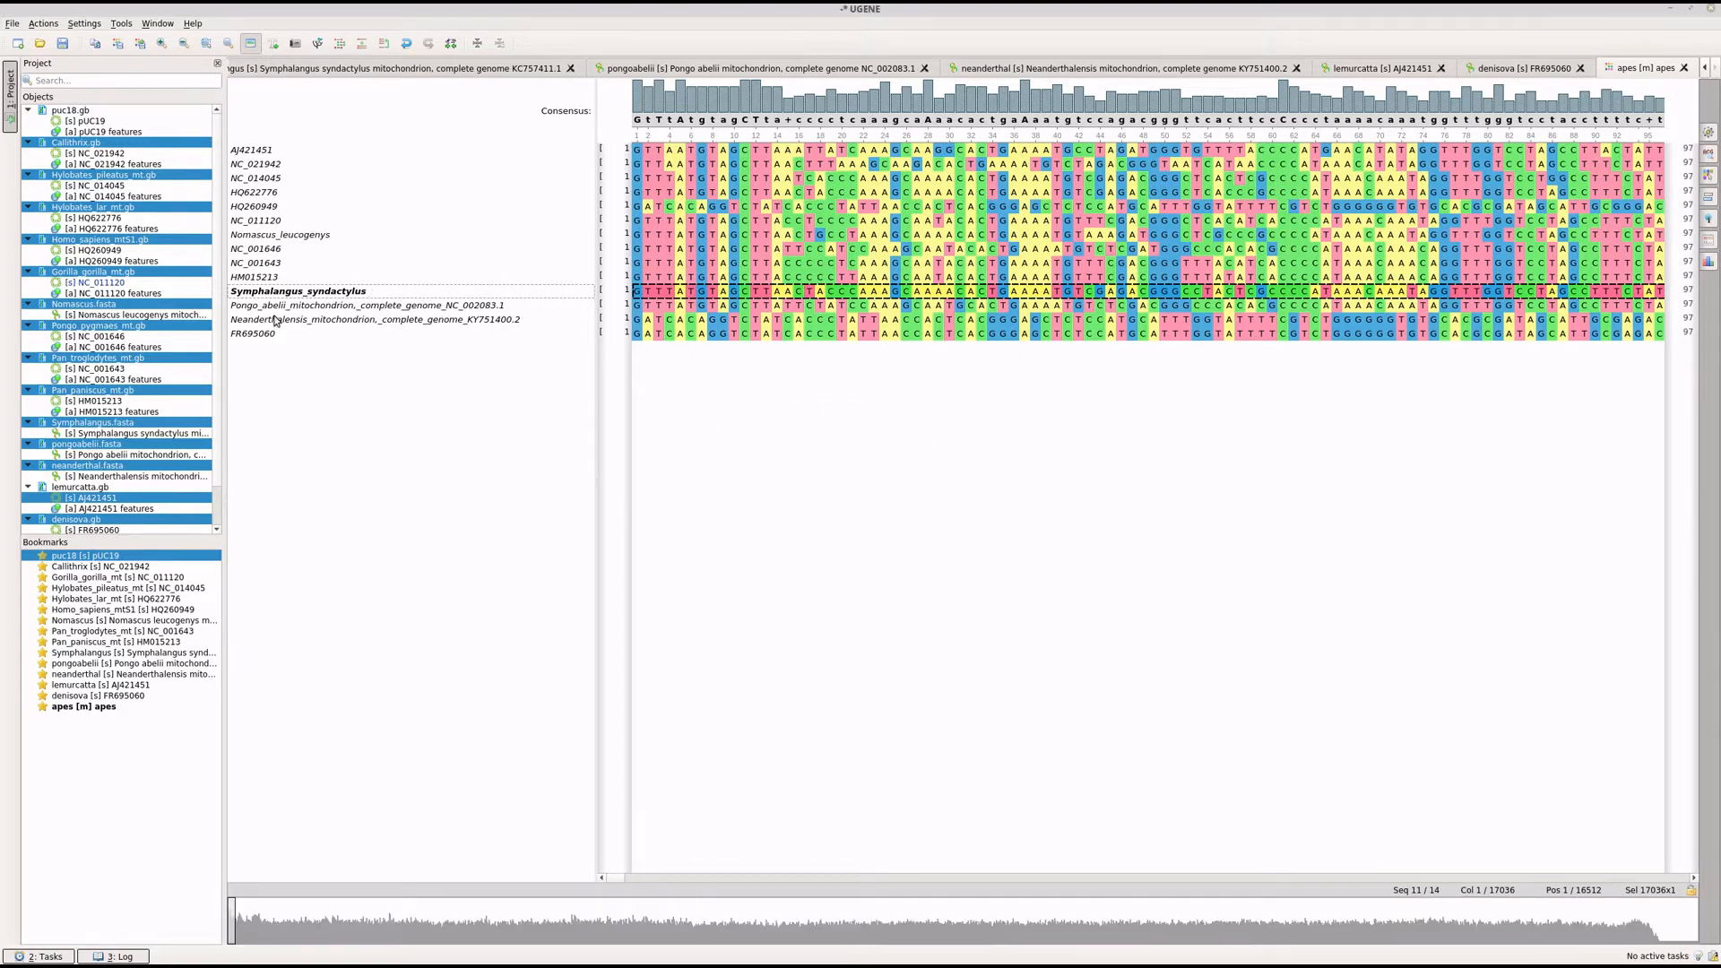
# Step: Rename the Pongo abelii sequence in the alignment to Pongo_abelii, removing the rest of its description
pyautogui.rightClick(273, 305)
pyautogui.moveTo(334, 456)
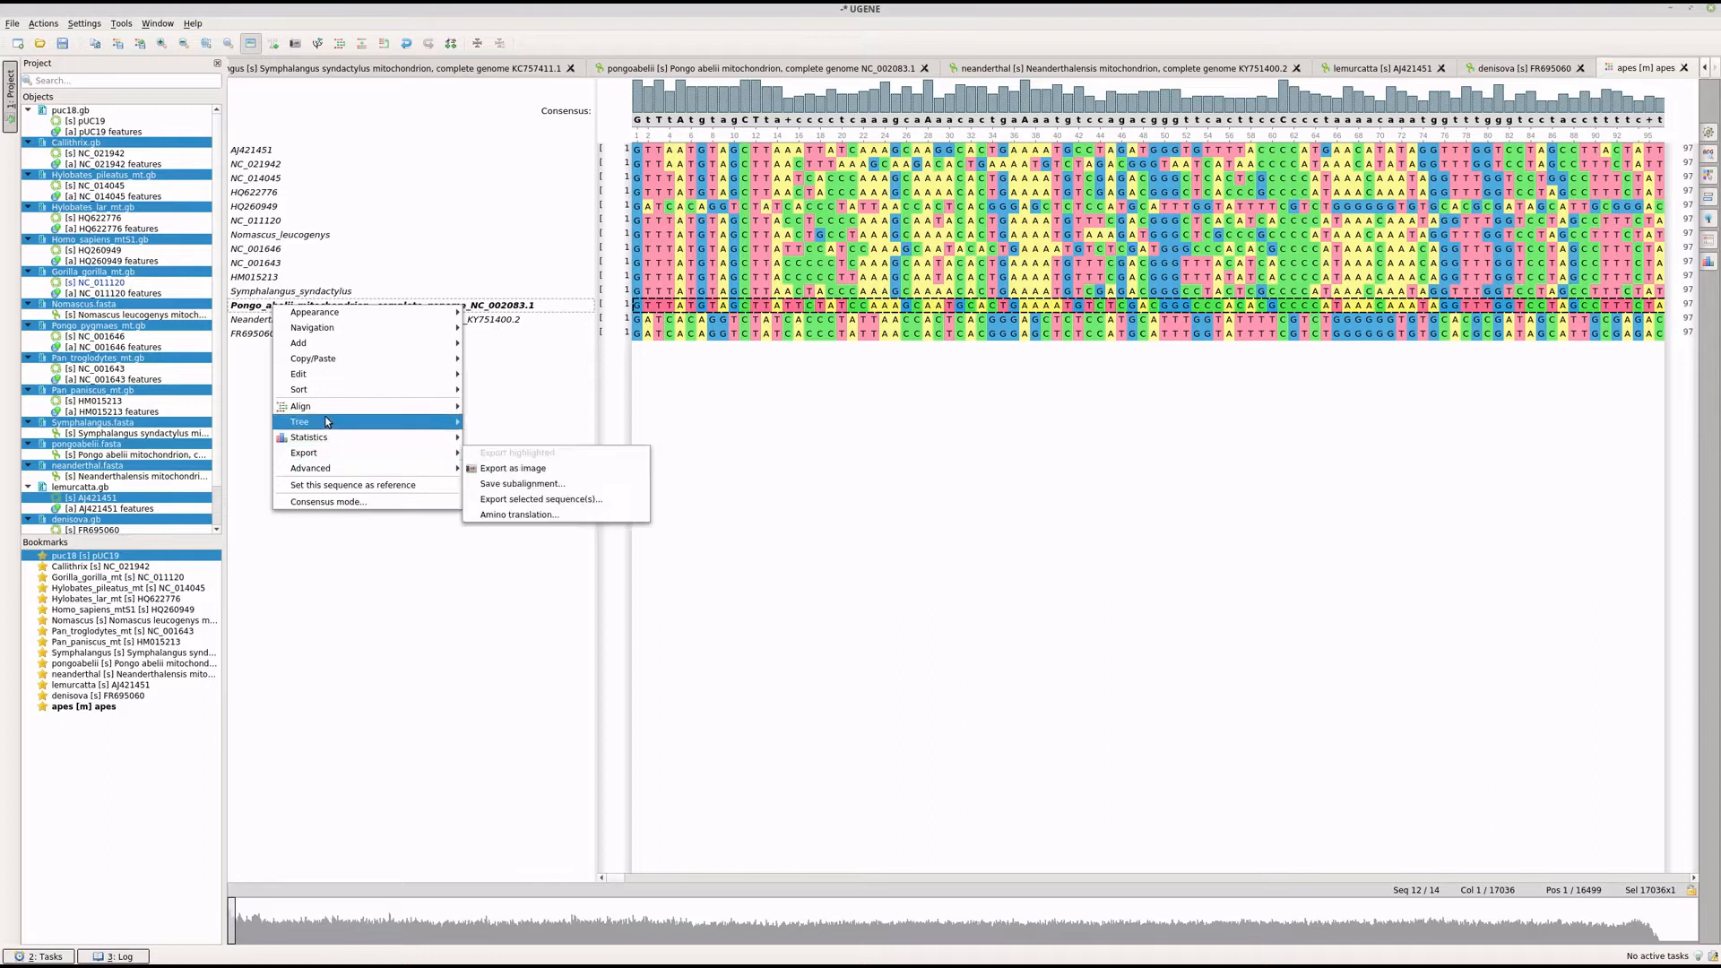
pyautogui.moveTo(330, 378)
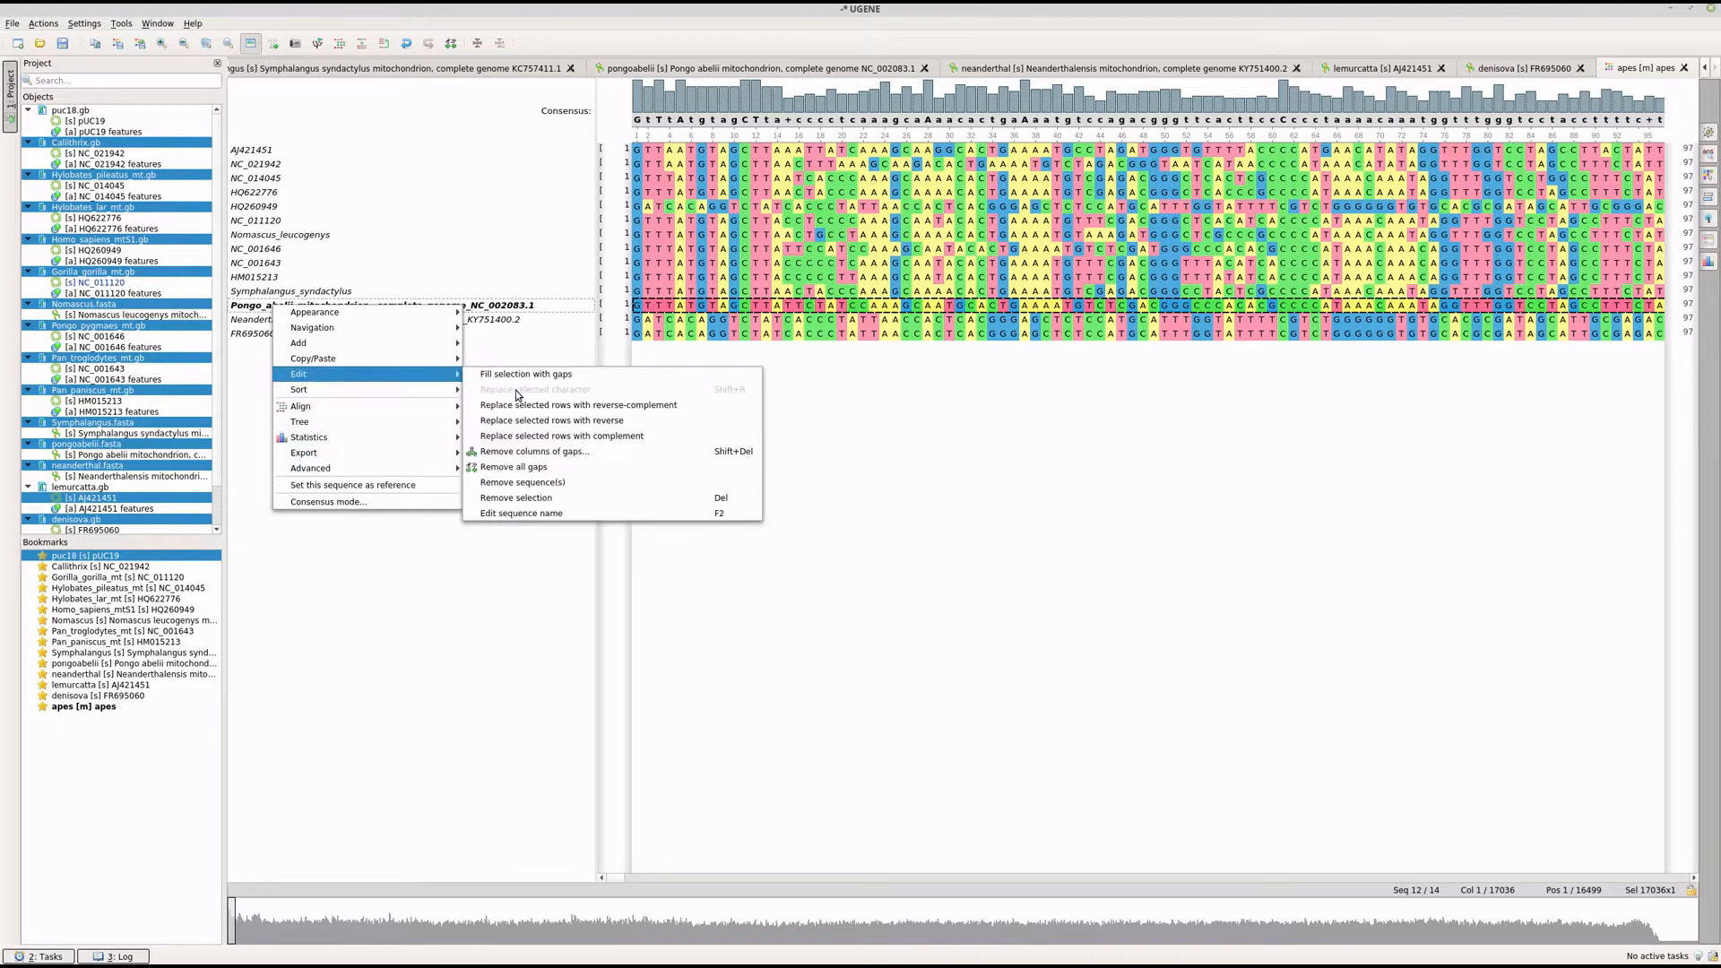
pyautogui.click(526, 514)
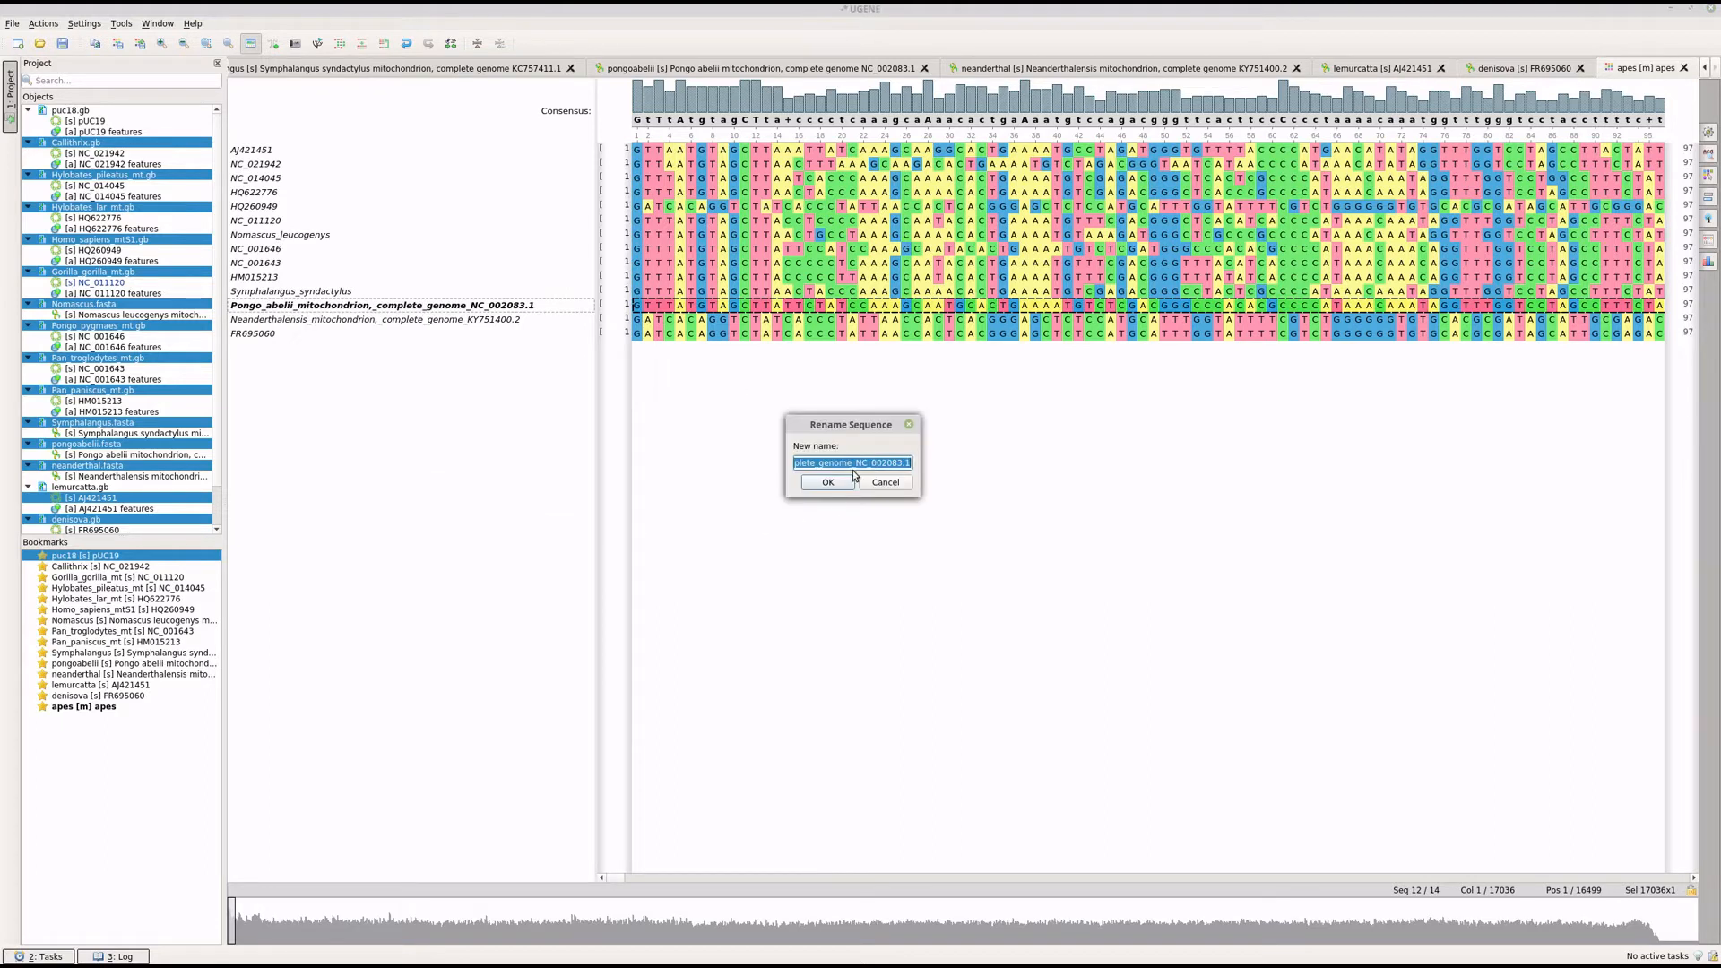
pyautogui.click(824, 464)
pyautogui.moveTo(803, 462); pyautogui.dragTo(1029, 475)
pyautogui.press('BackSpace')
pyautogui.press('BackSpace')
pyautogui.press('BackSpace')
pyautogui.press('BackSpace')
pyautogui.press('BackSpace')
pyautogui.press('BackSpace')
pyautogui.press('BackSpace')
pyautogui.press('BackSpace')
pyautogui.press('BackSpace')
pyautogui.press('BackSpace')
pyautogui.press('BackSpace')
pyautogui.press('BackSpace')
pyautogui.press('BackSpace')
pyautogui.press('BackSpace')
pyautogui.press('BackSpace')
pyautogui.press('BackSpace')
pyautogui.press('BackSpace')
pyautogui.click(828, 485)
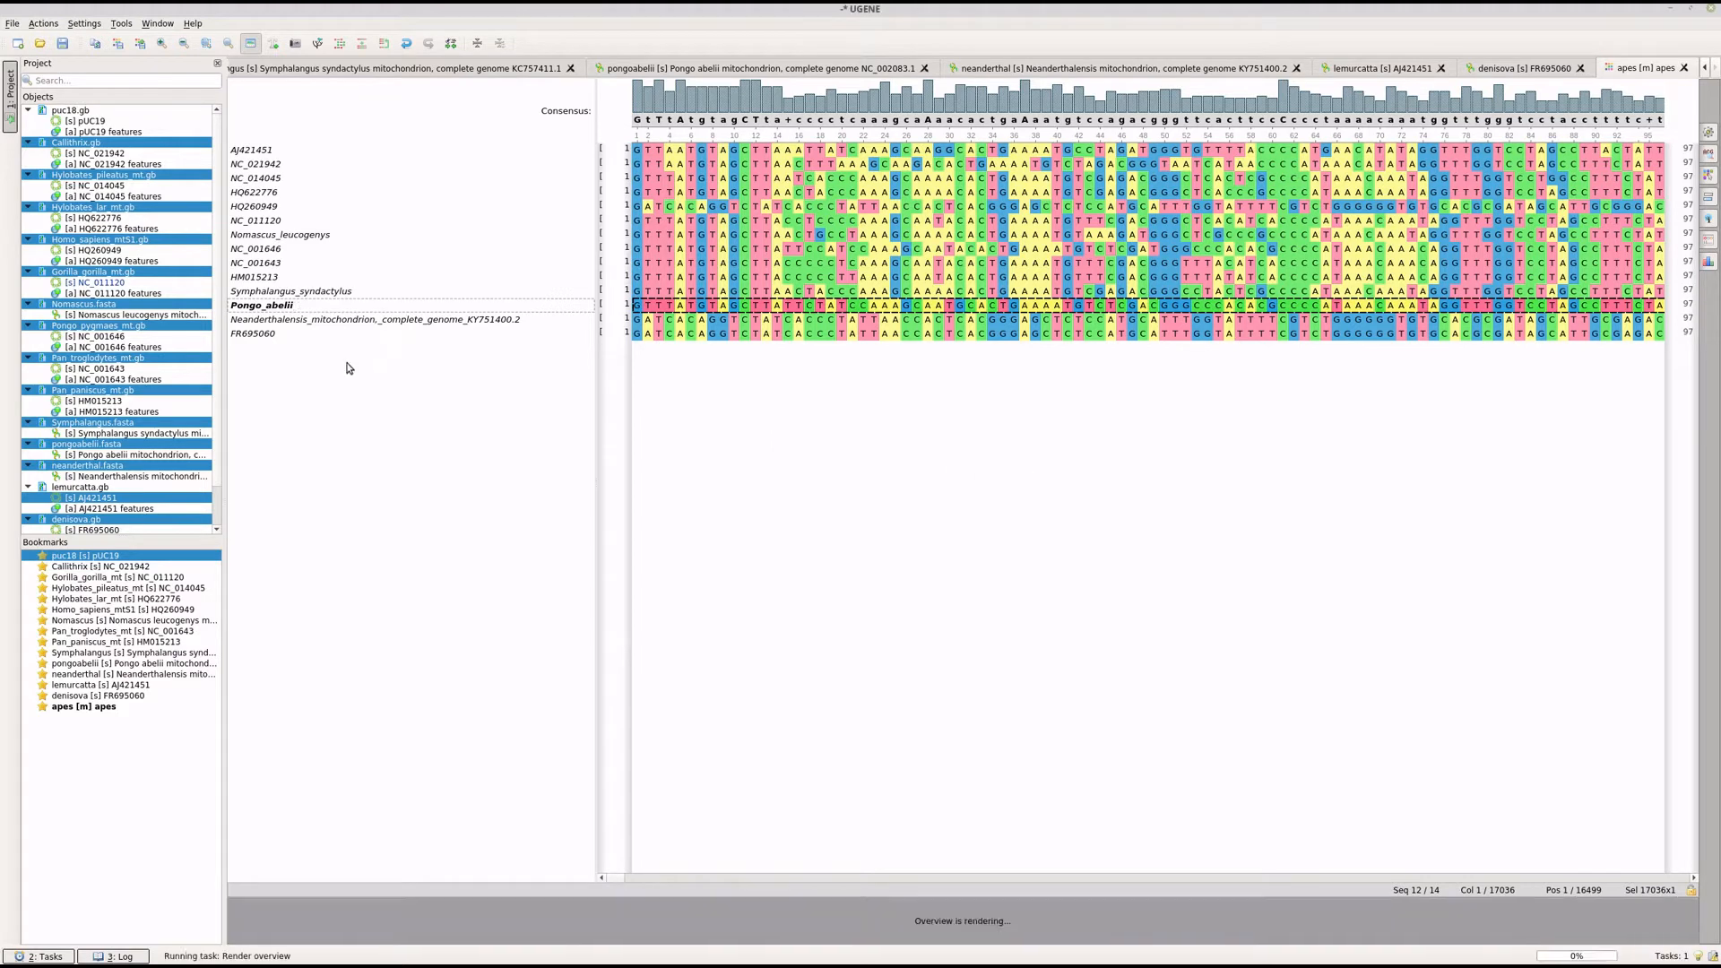
# Step: Rename the Neanderthalensis mitochondrion sequence in the alignment to Homo sapiens neanderthalensis
pyautogui.click(316, 321)
pyautogui.rightClick(312, 321)
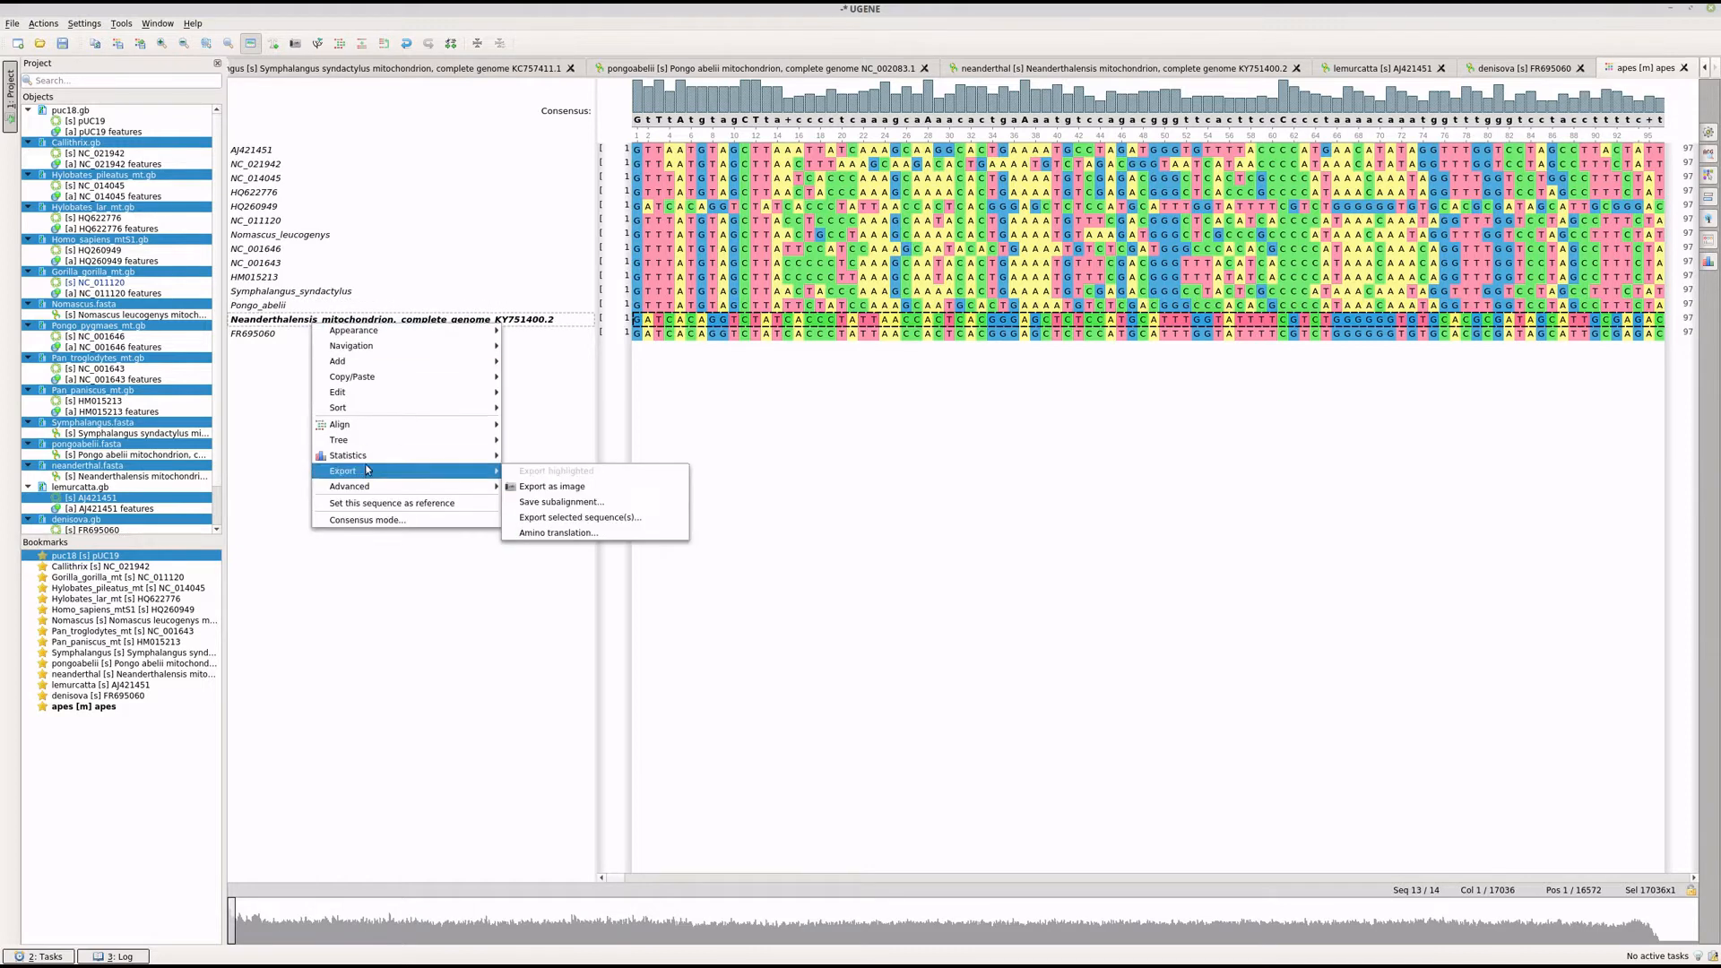
pyautogui.moveTo(379, 401)
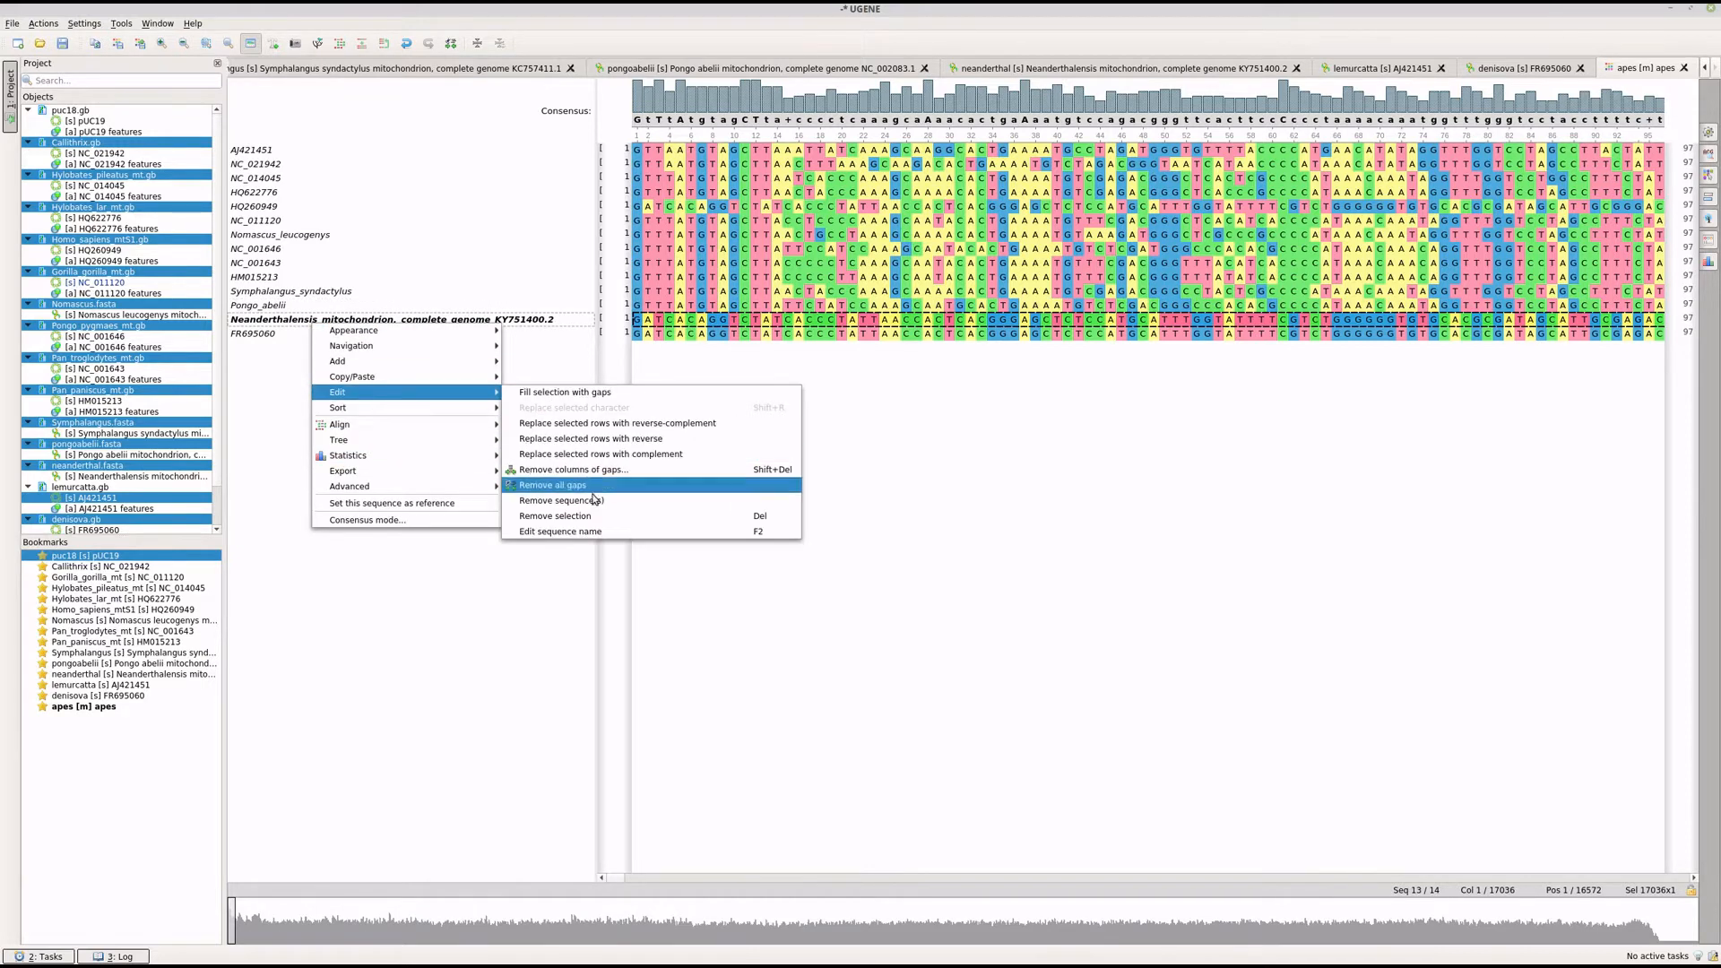
pyautogui.click(579, 530)
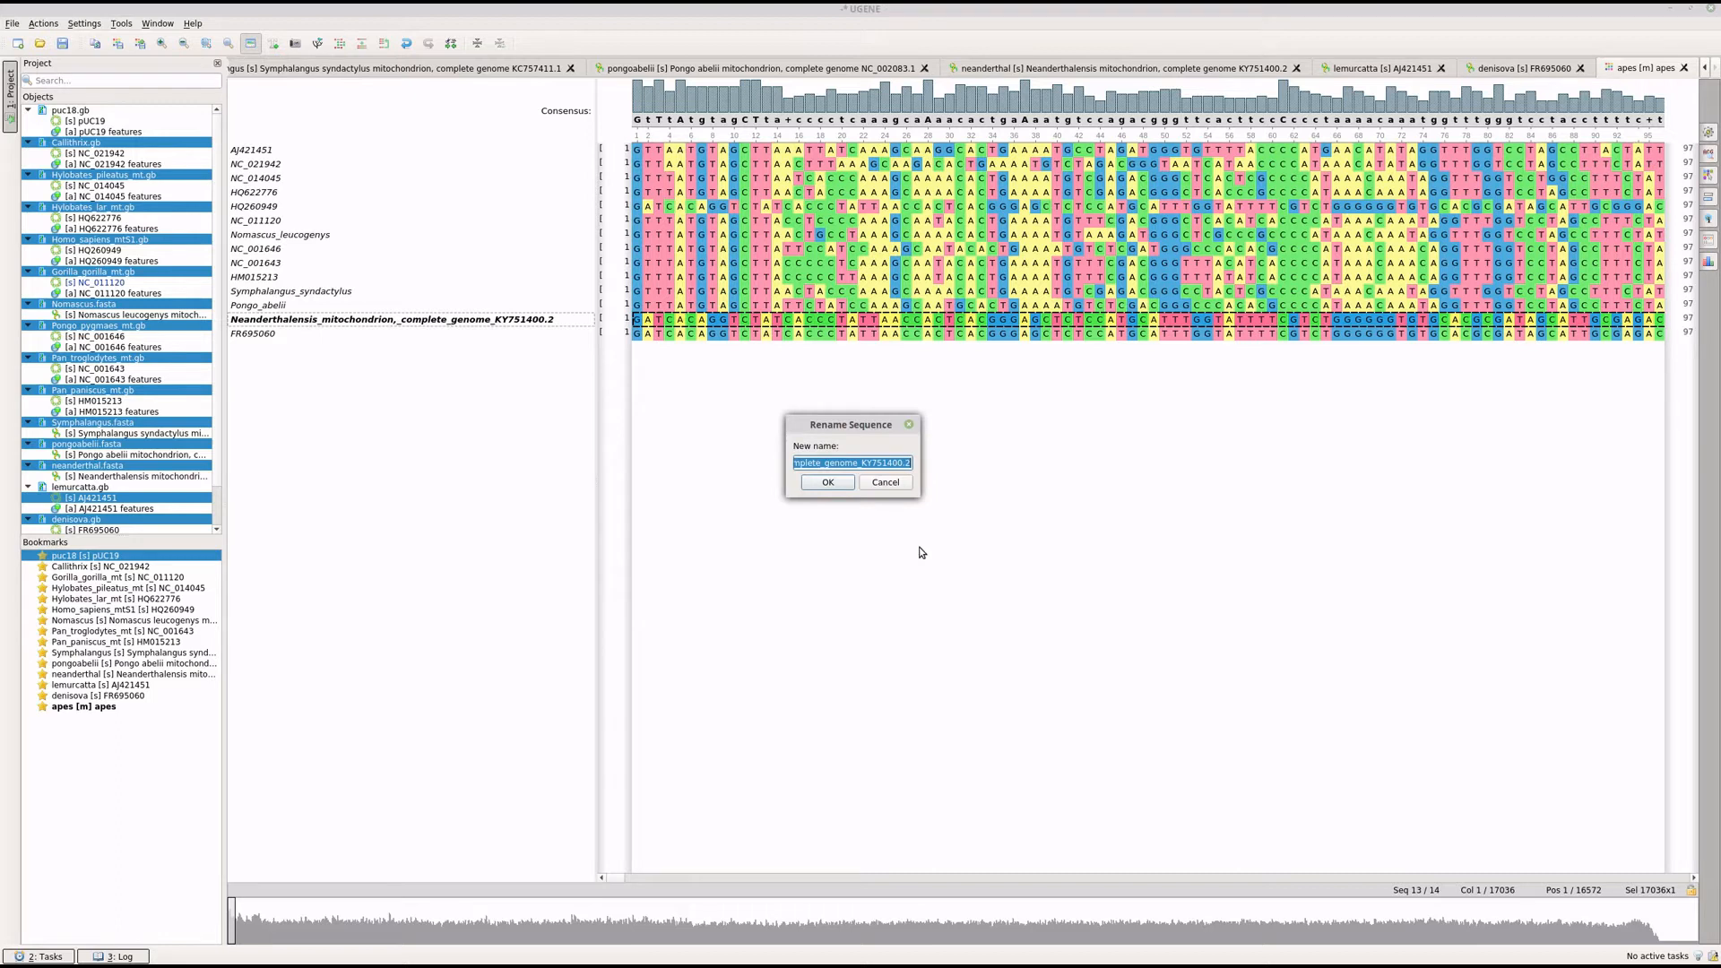
pyautogui.write('Homo')
pyautogui.write('sapiens neandethalensis')
pyautogui.click(876, 462)
pyautogui.write('r')
pyautogui.click(828, 483)
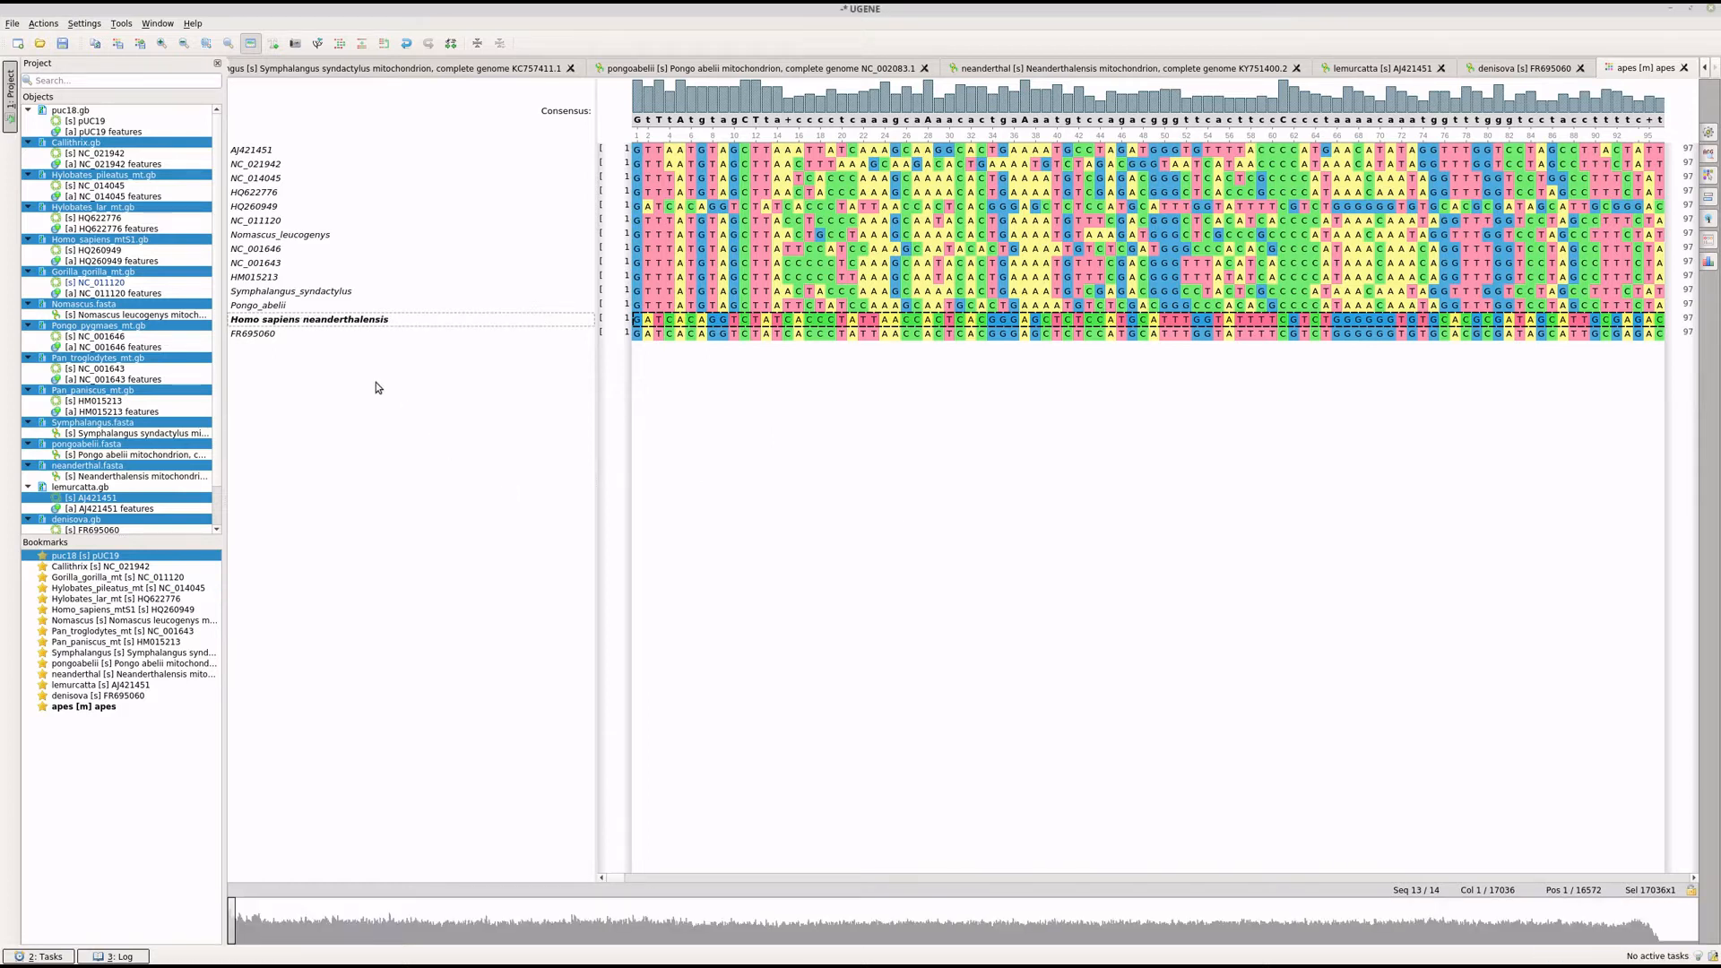
# Step: Rename the FR695060 sequence in the apes alignment to Homo sapiens denisova
pyautogui.click(256, 332)
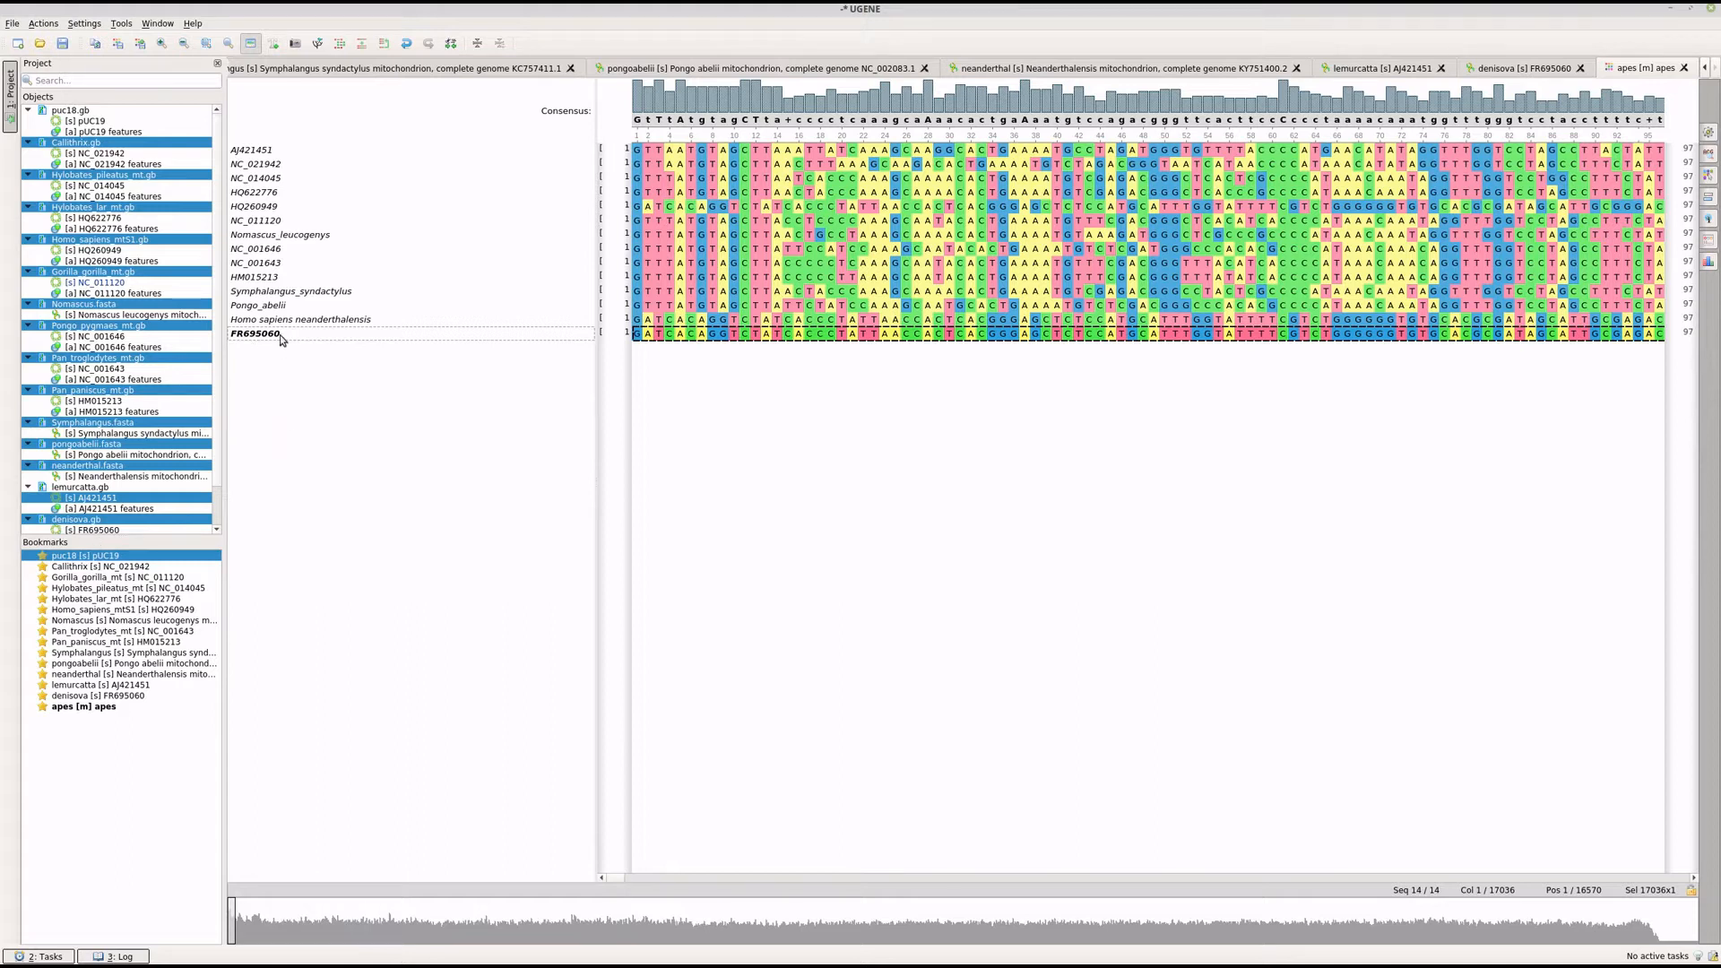
pyautogui.rightClick(281, 339)
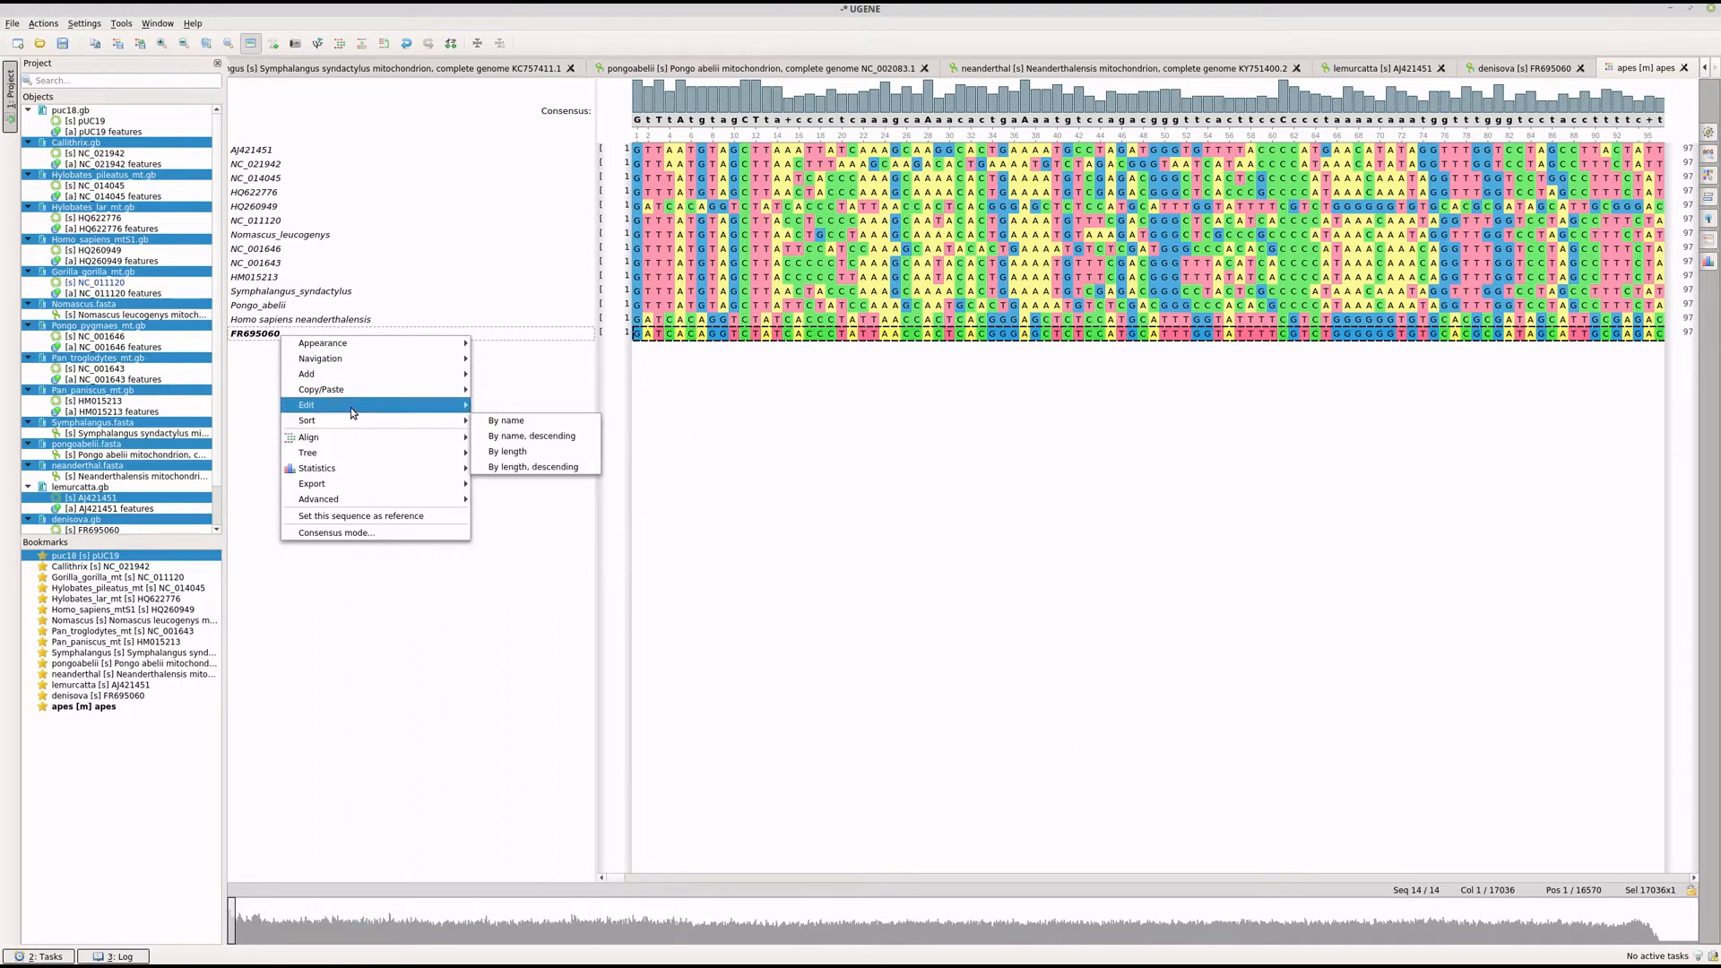
pyautogui.click(557, 542)
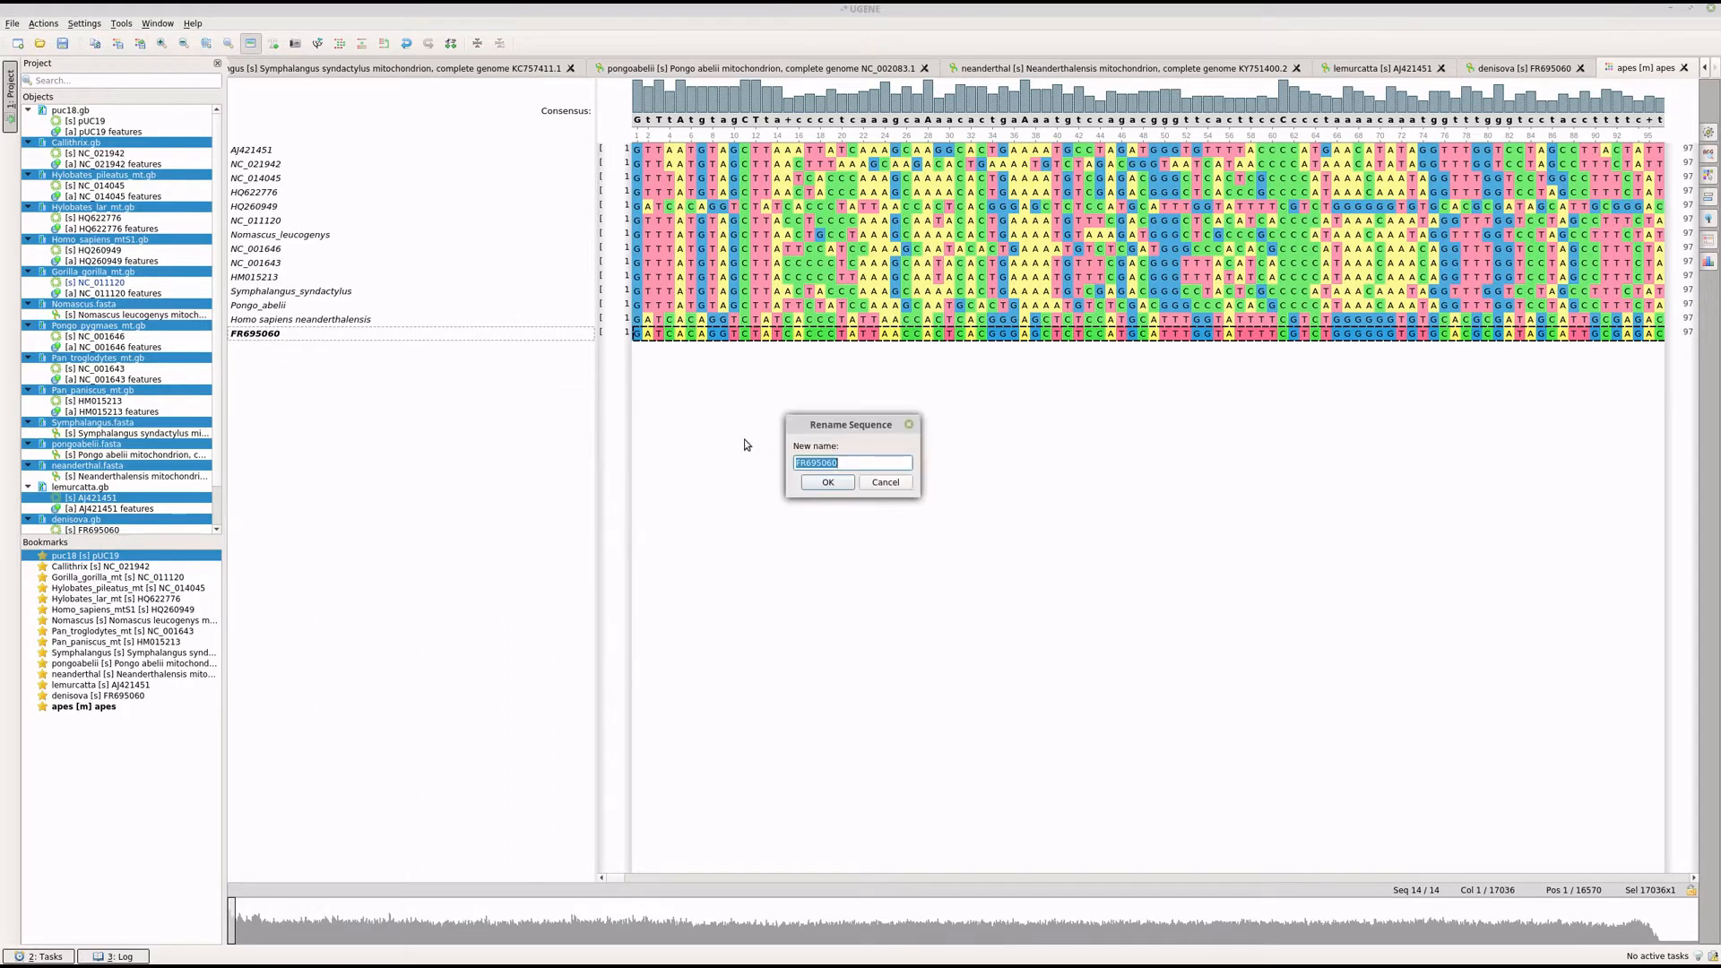
pyautogui.write('Homo sapiens denisova')
pyautogui.click(837, 484)
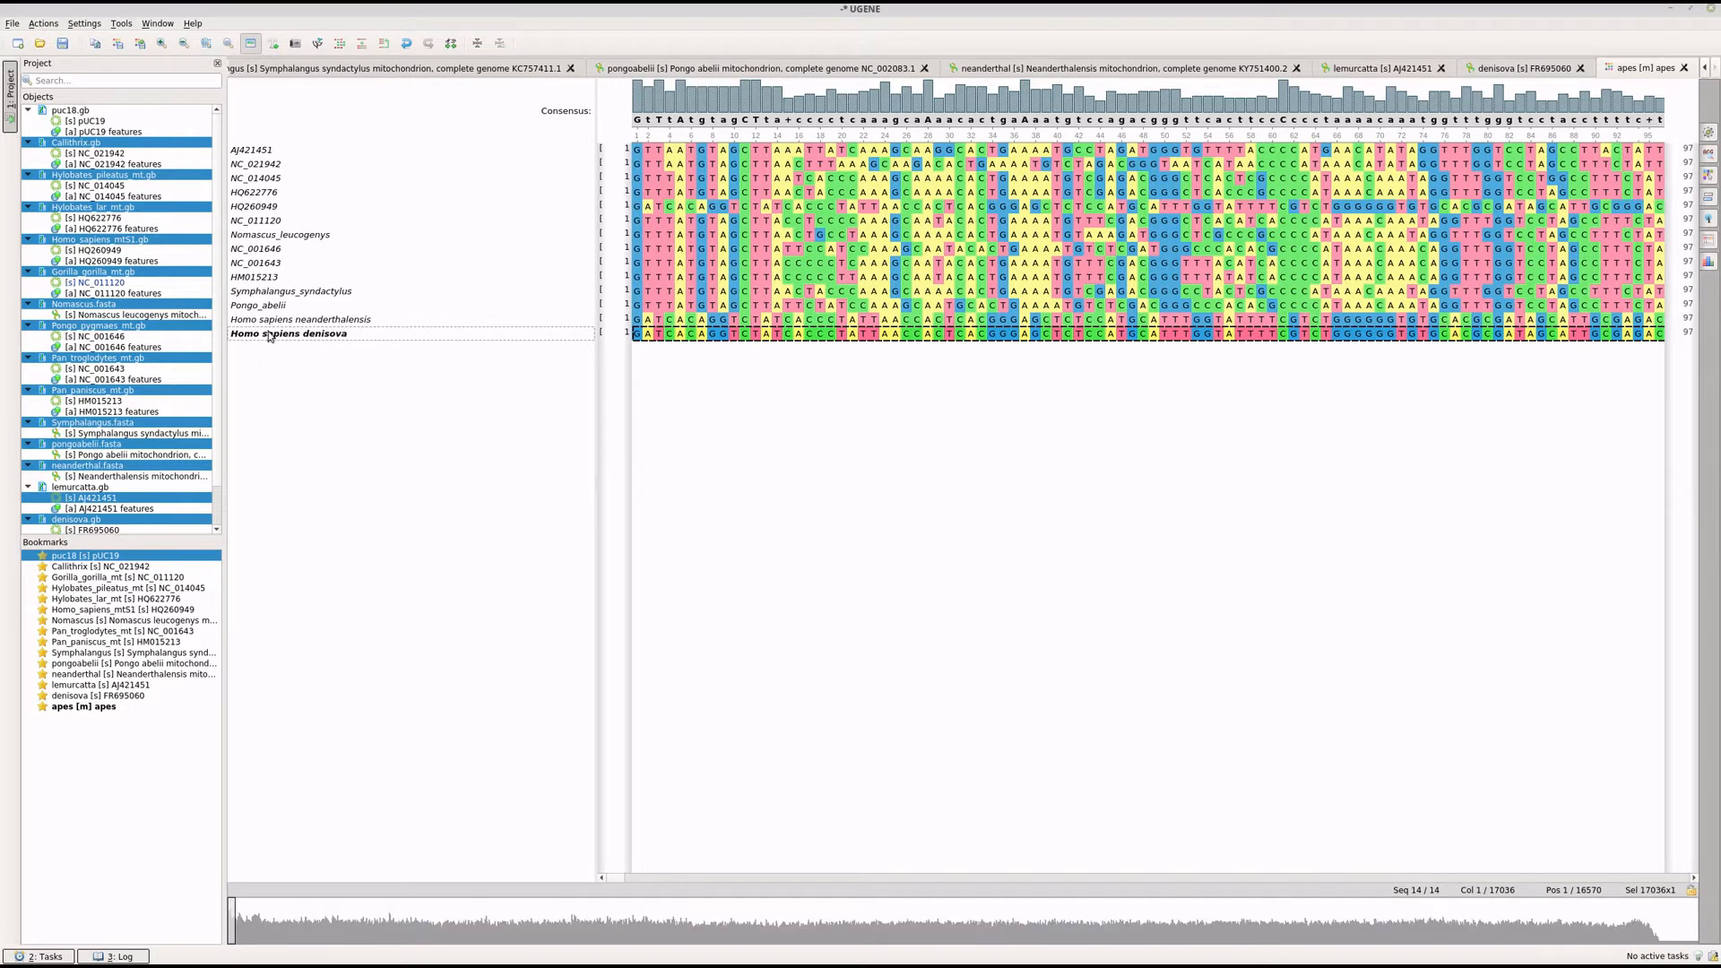
# Step: Rename the HM015213 sequence in the apes alignment to Common Chimp
pyautogui.click(258, 277)
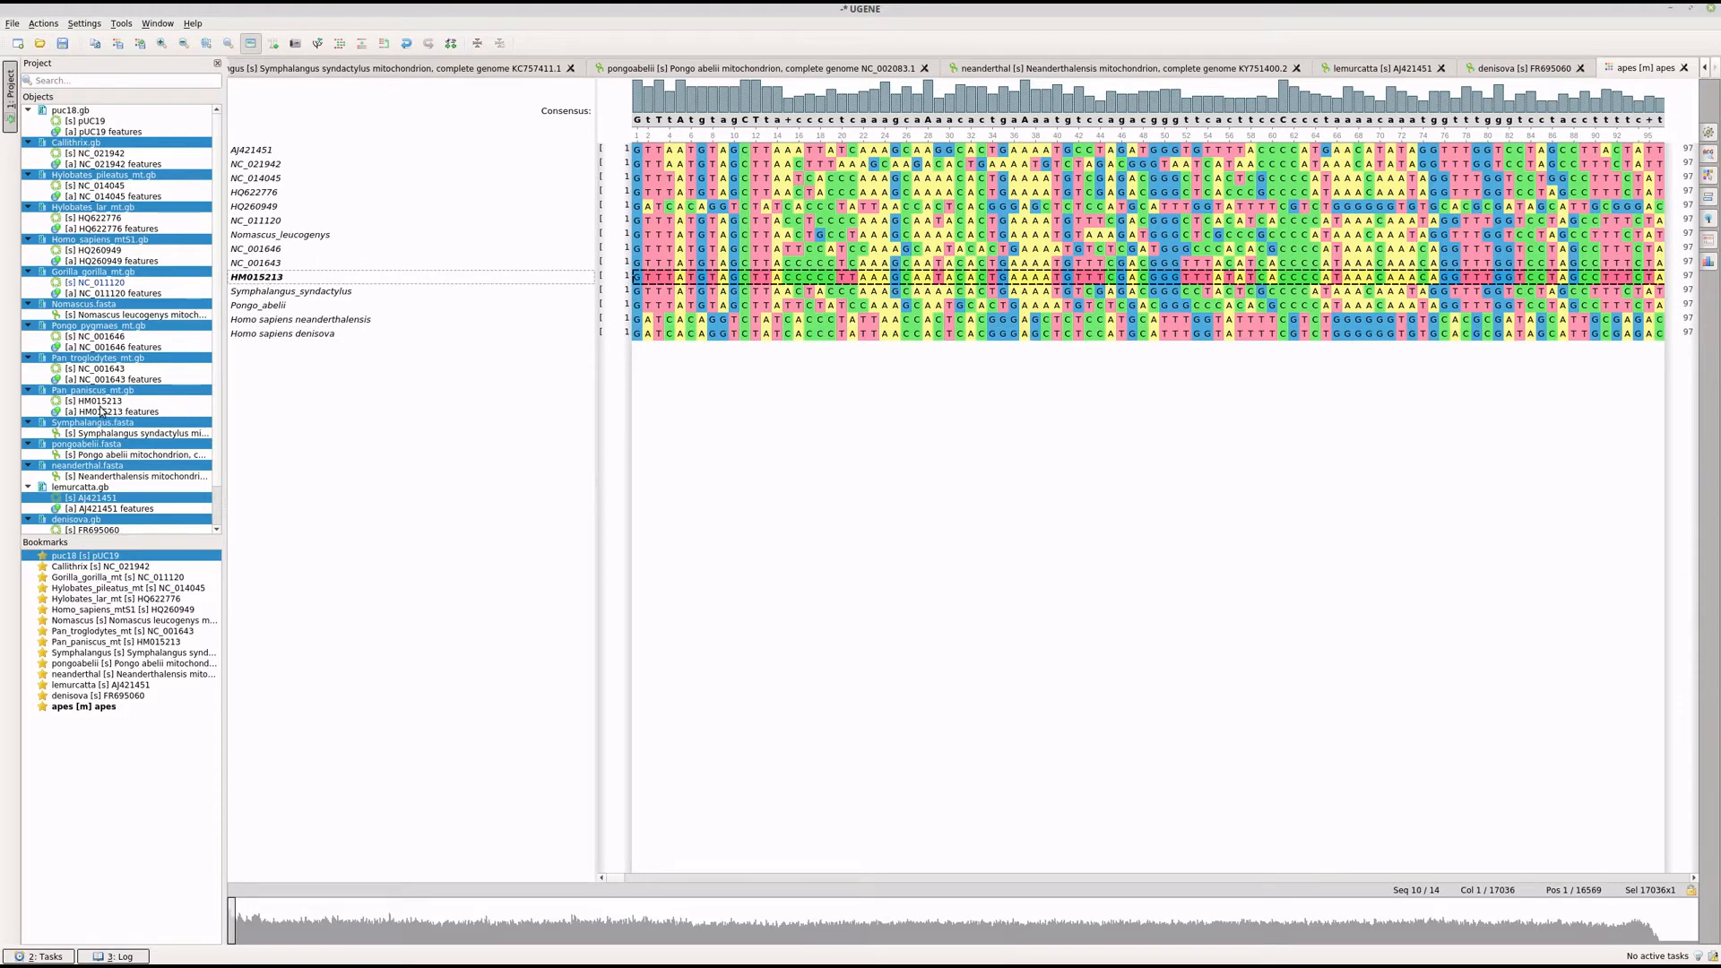
pyautogui.rightClick(272, 283)
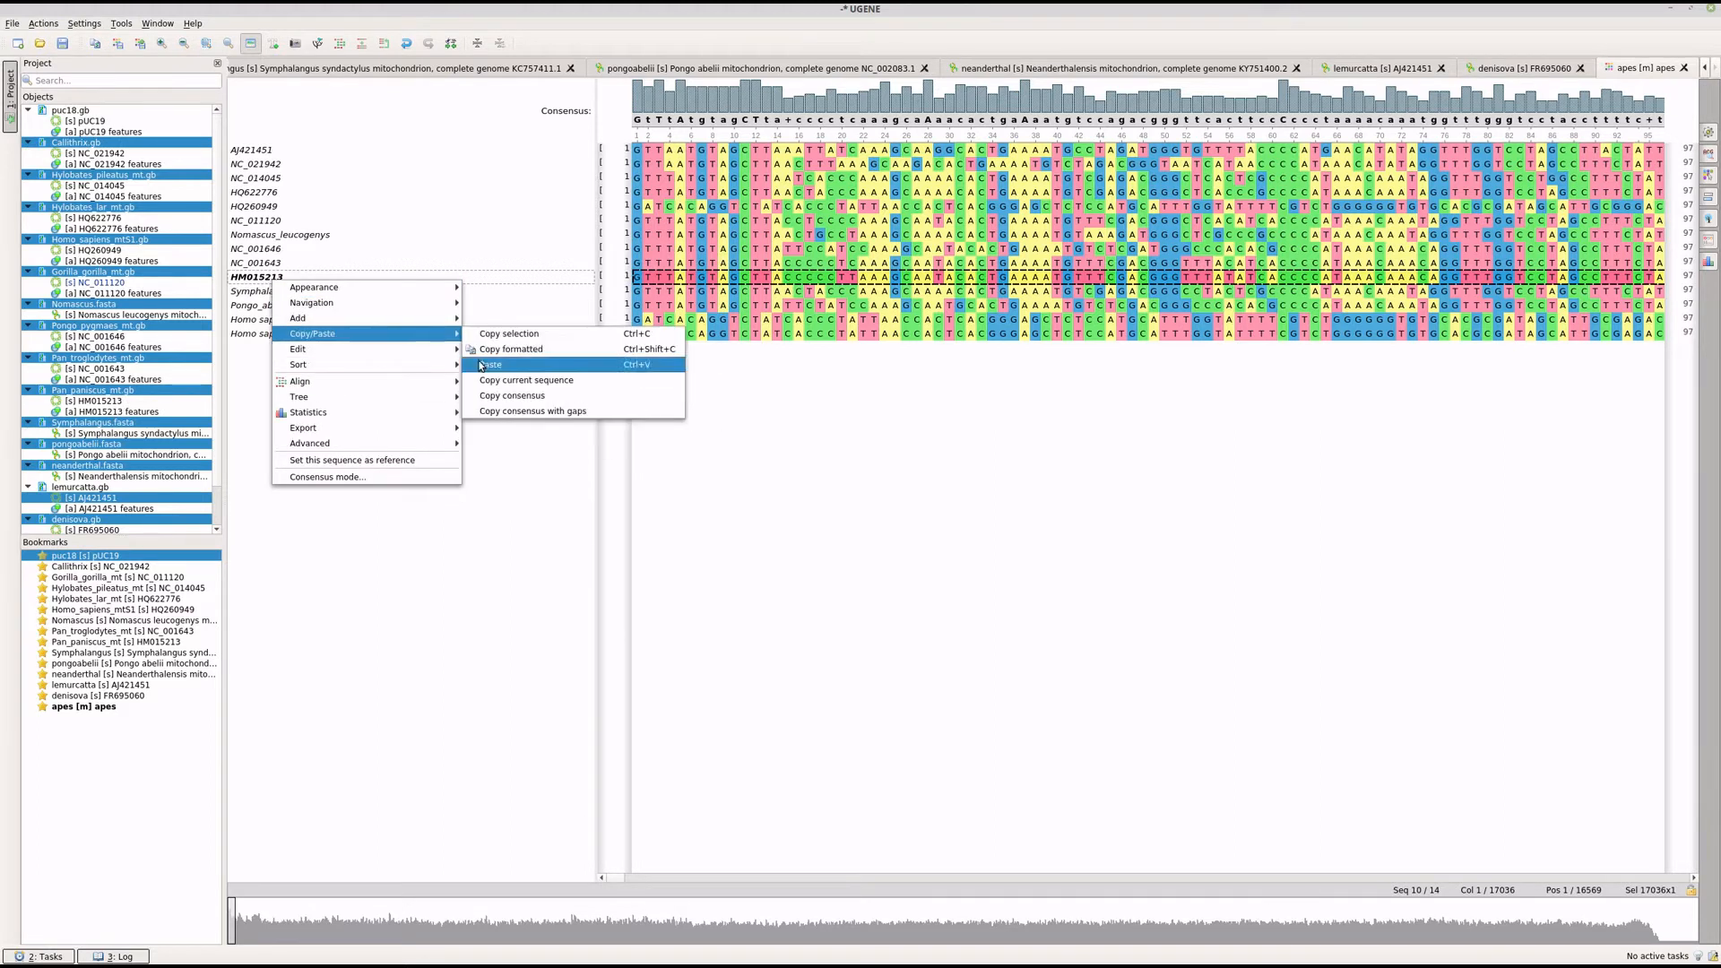
pyautogui.moveTo(427, 352)
pyautogui.click(549, 490)
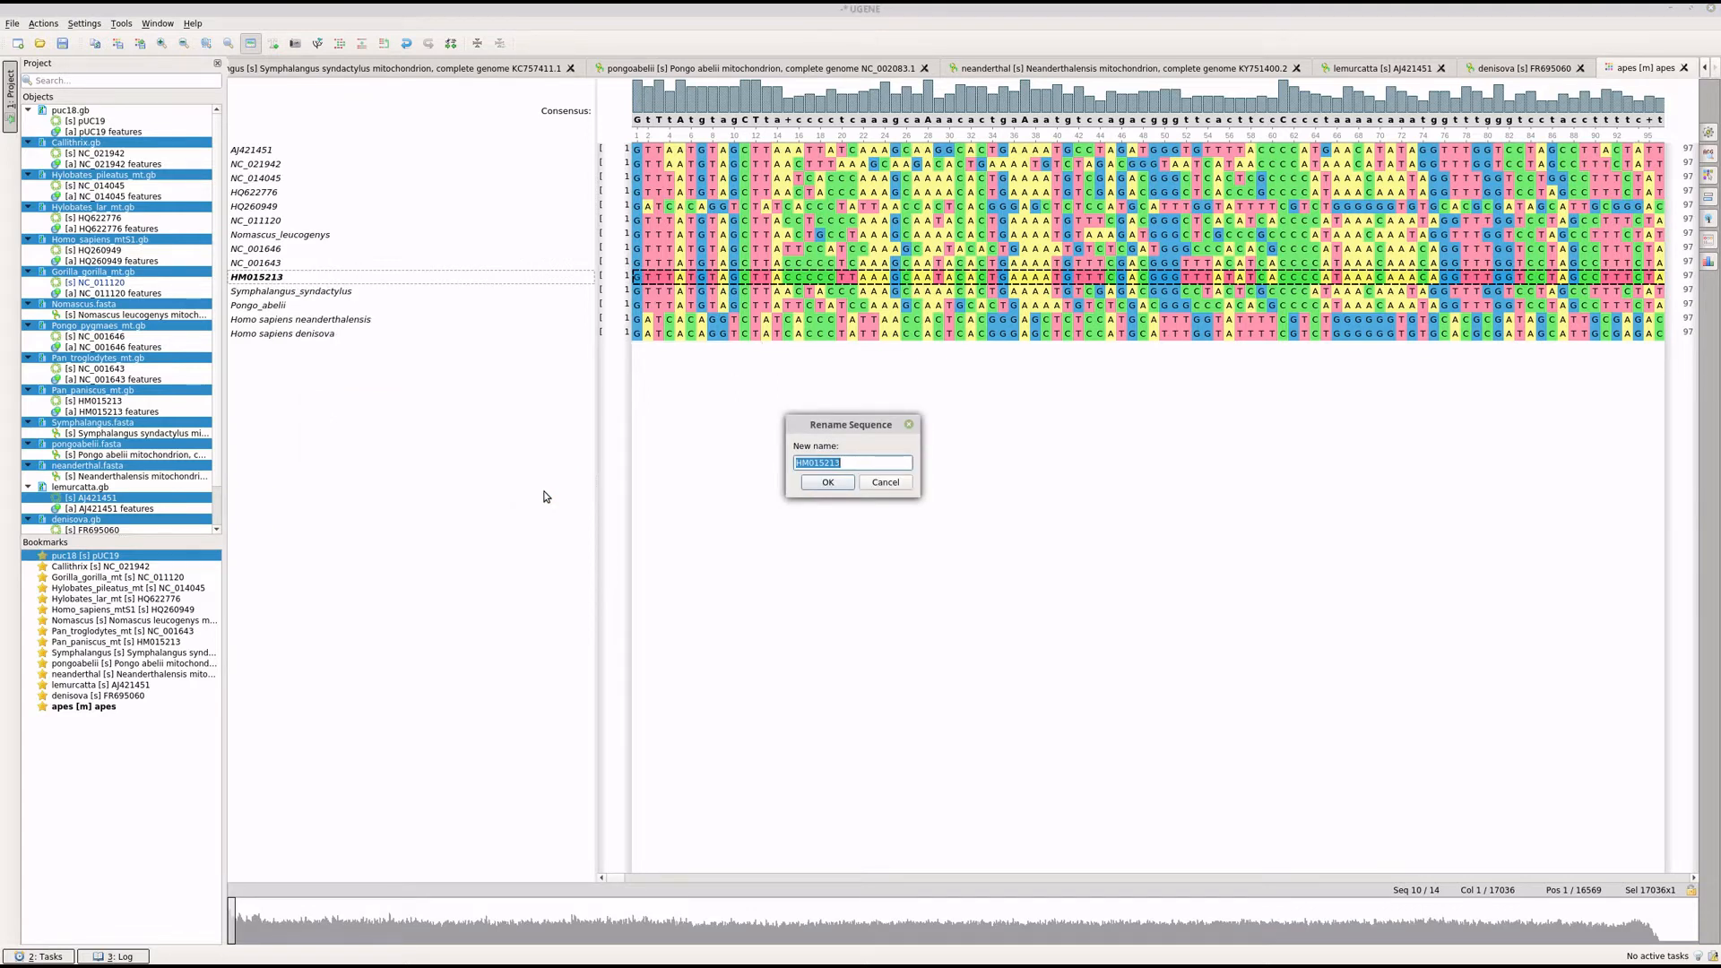
pyautogui.write('Common Chimp')
pyautogui.click(827, 481)
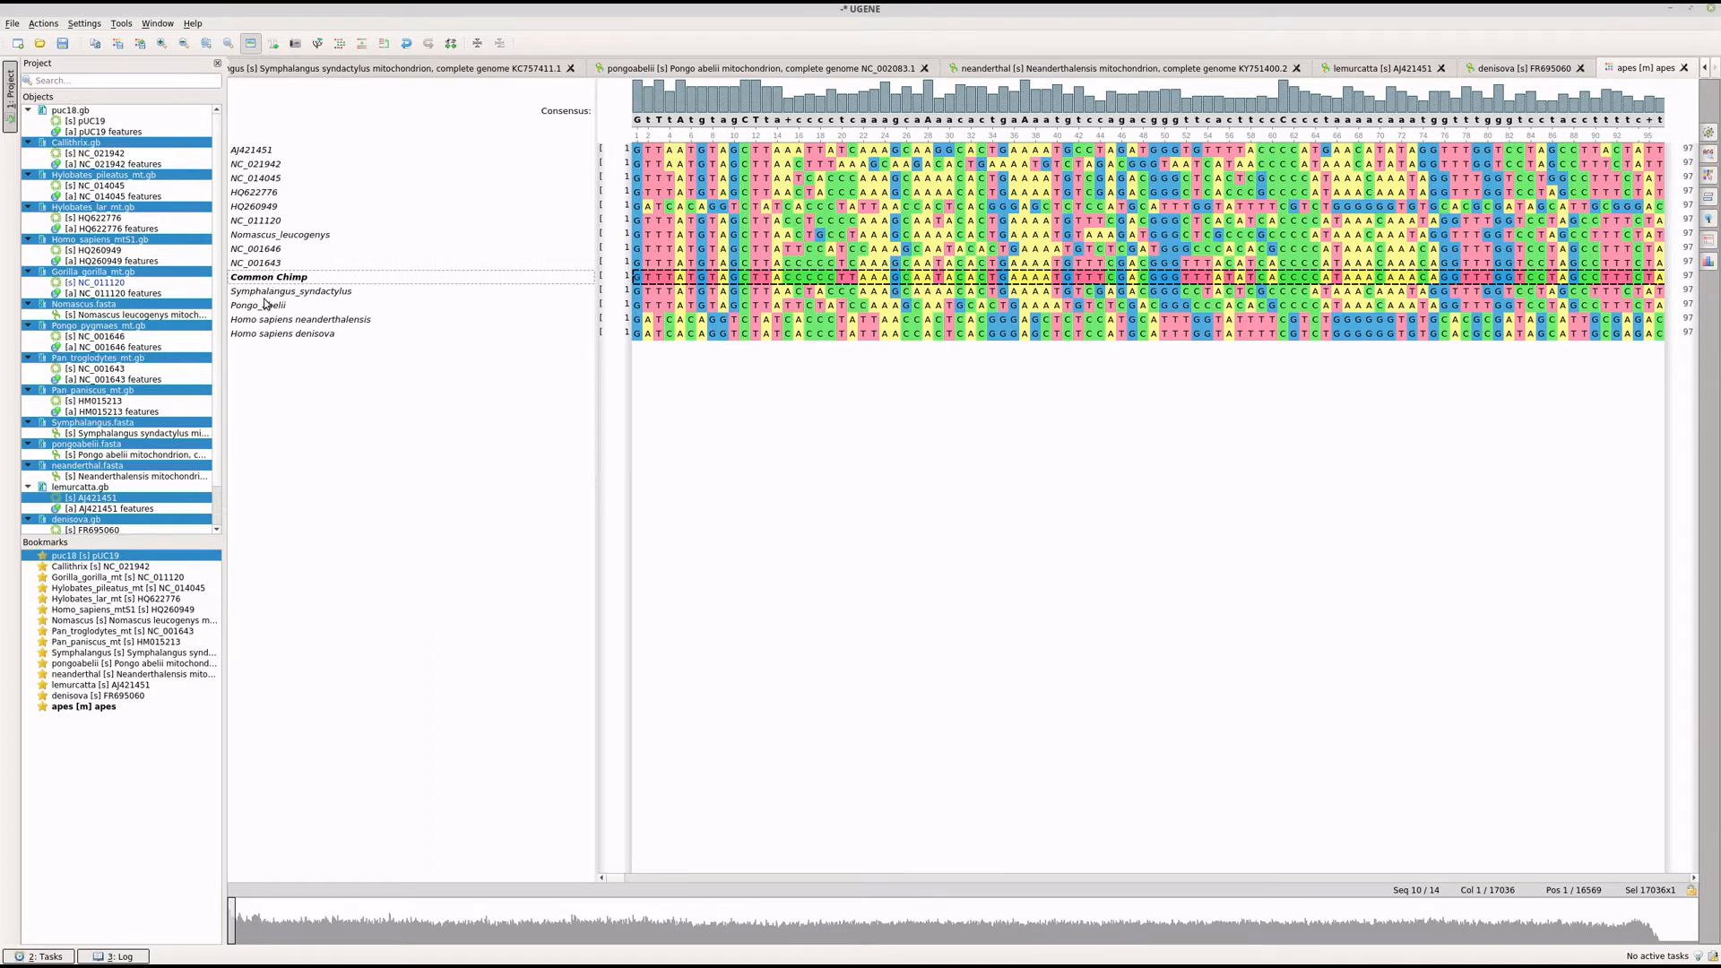
# Step: Rename the NC_001643 sequence in the apes alignment to Bonobo
pyautogui.click(262, 263)
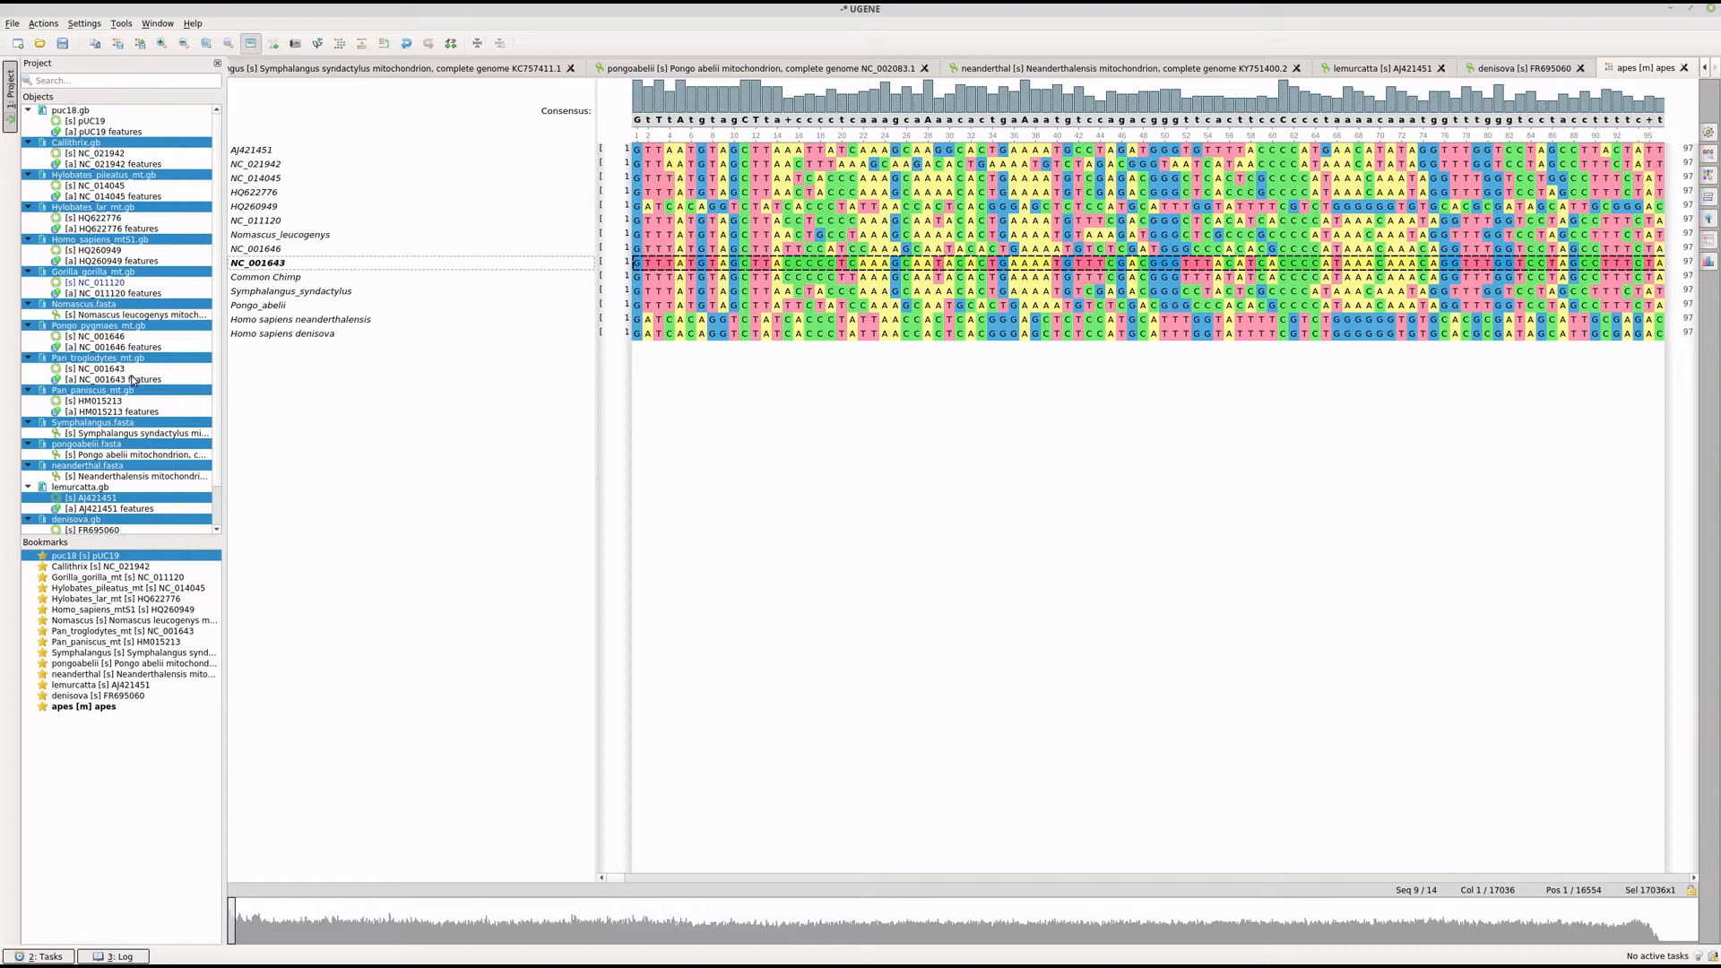
pyautogui.rightClick(272, 265)
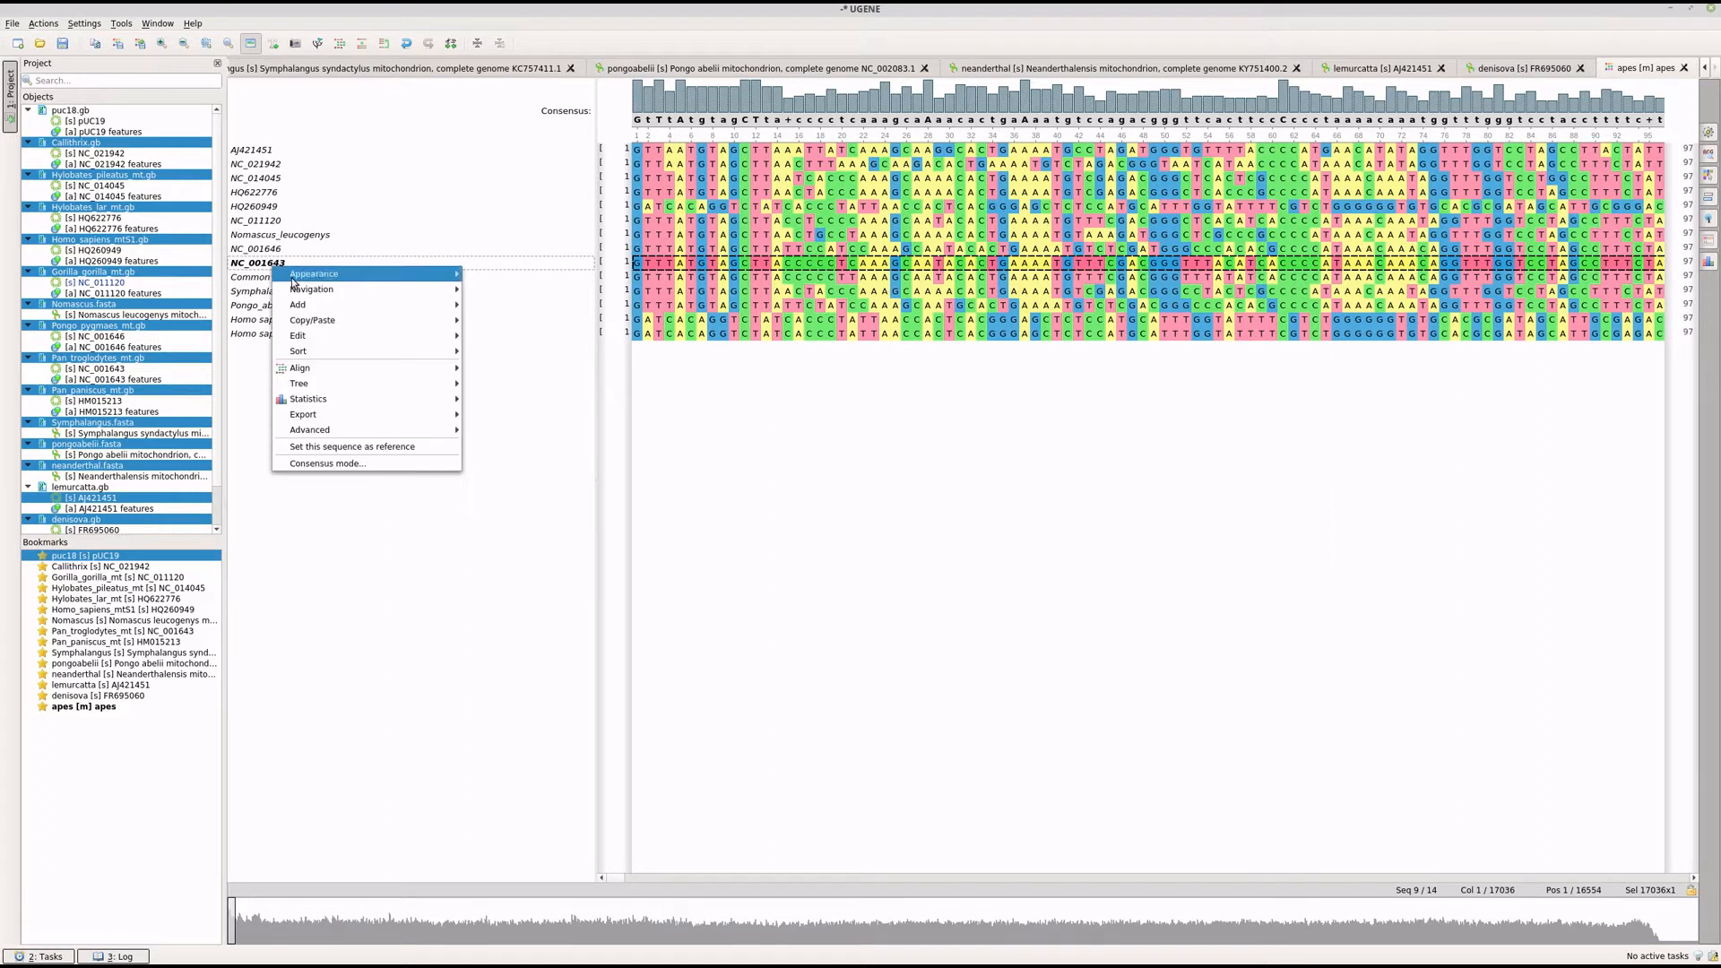
pyautogui.moveTo(350, 353)
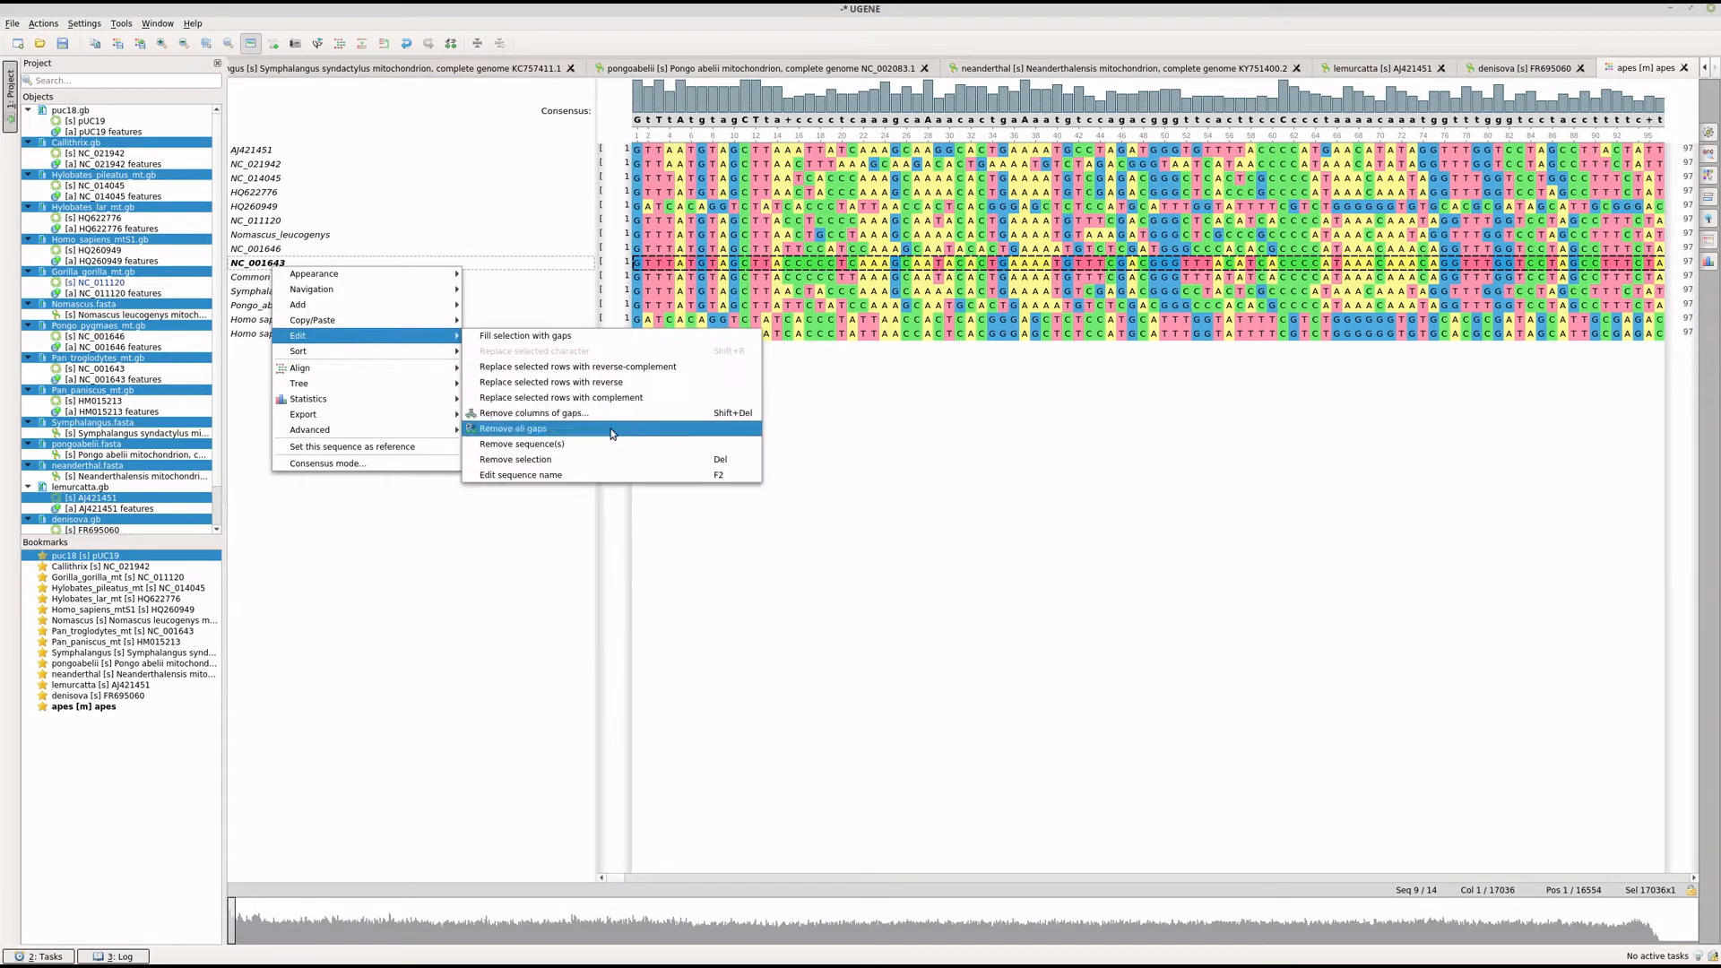
pyautogui.click(534, 475)
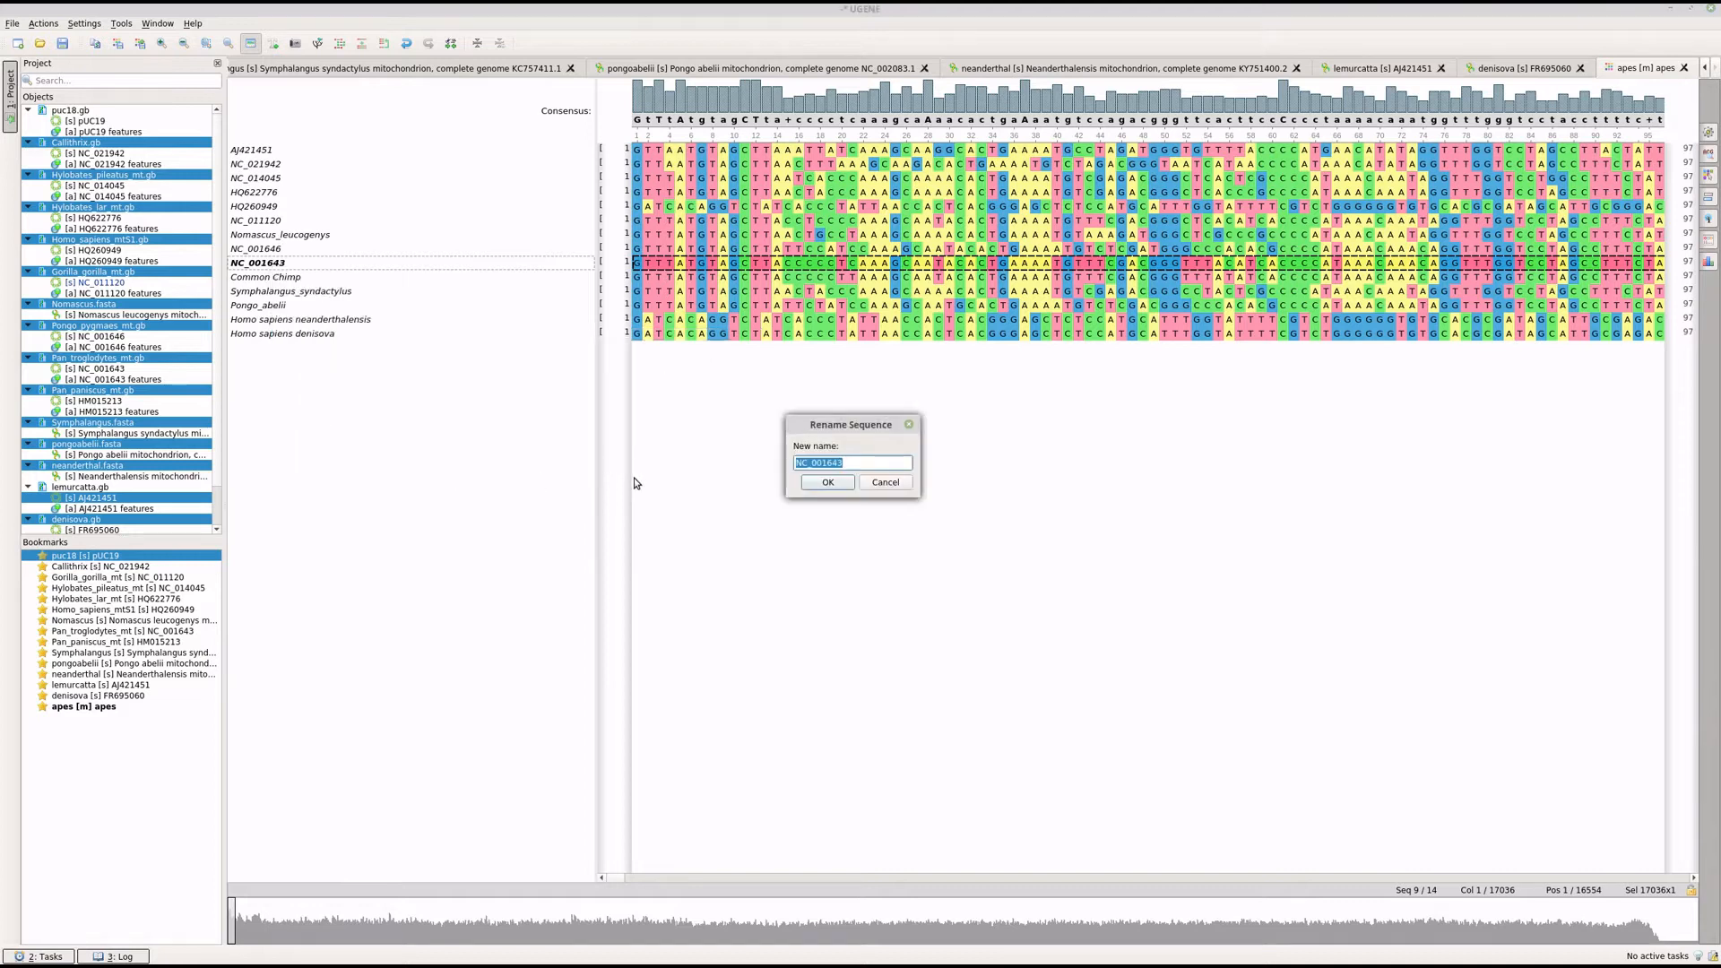
pyautogui.write('Bonobo')
pyautogui.click(828, 482)
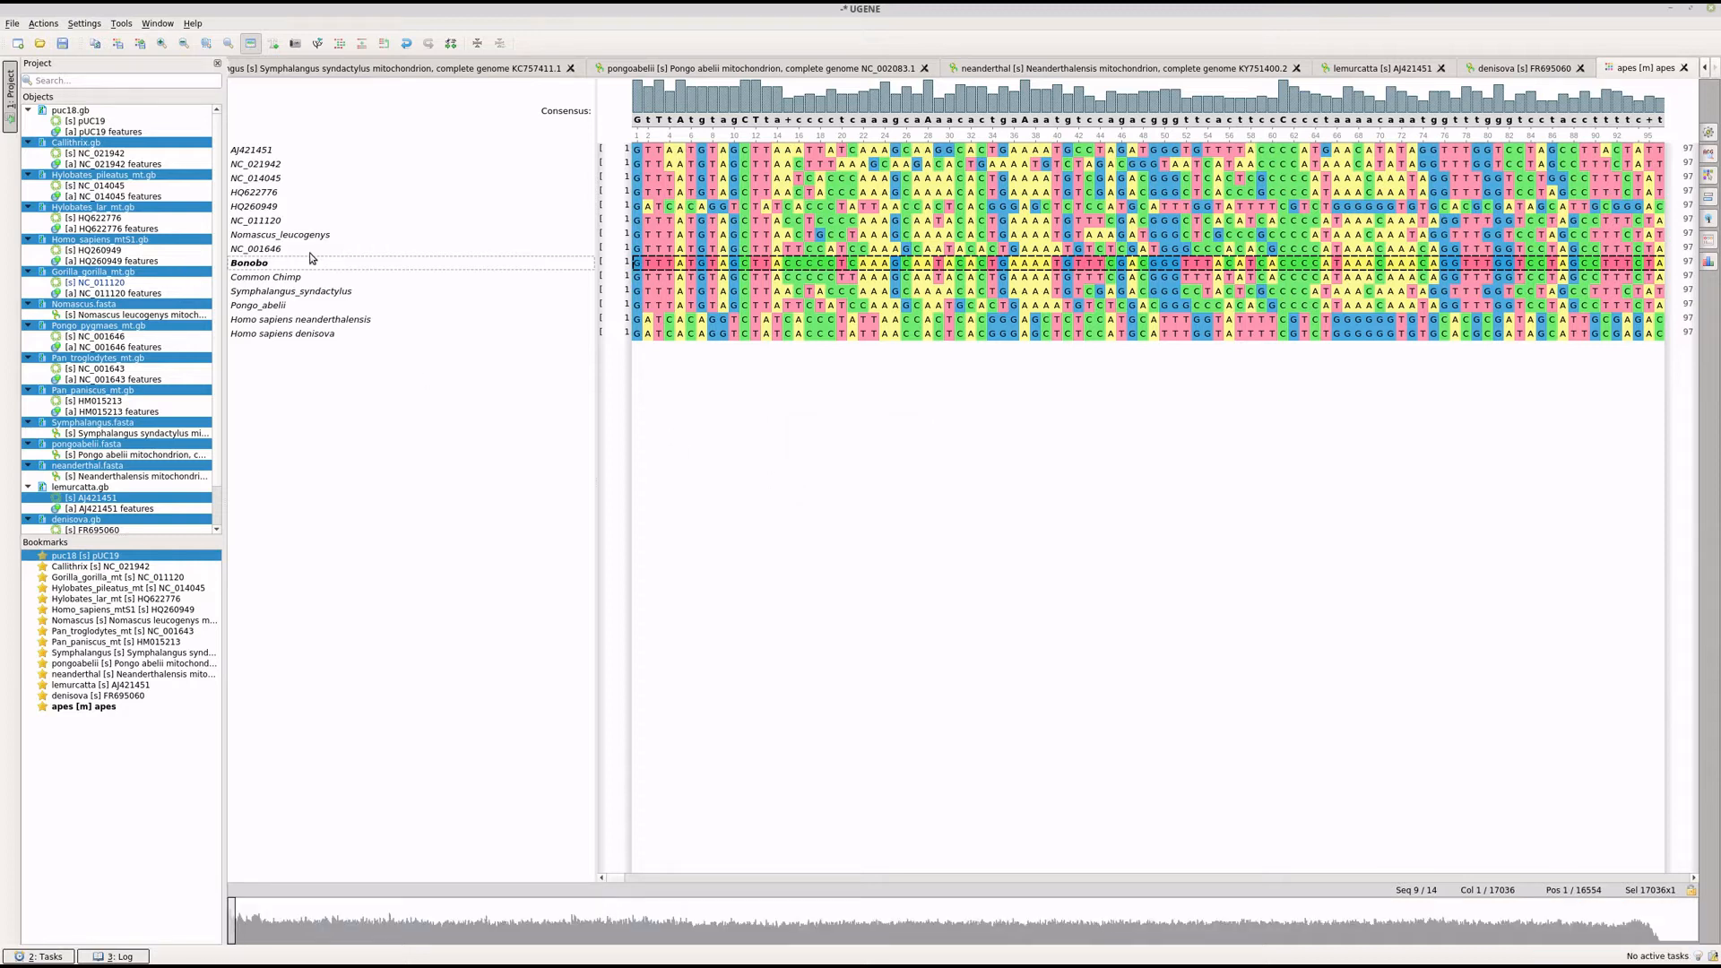
# Step: Rename the NC_001646 sequence in the apes alignment to Pongo pygmaes
pyautogui.click(257, 251)
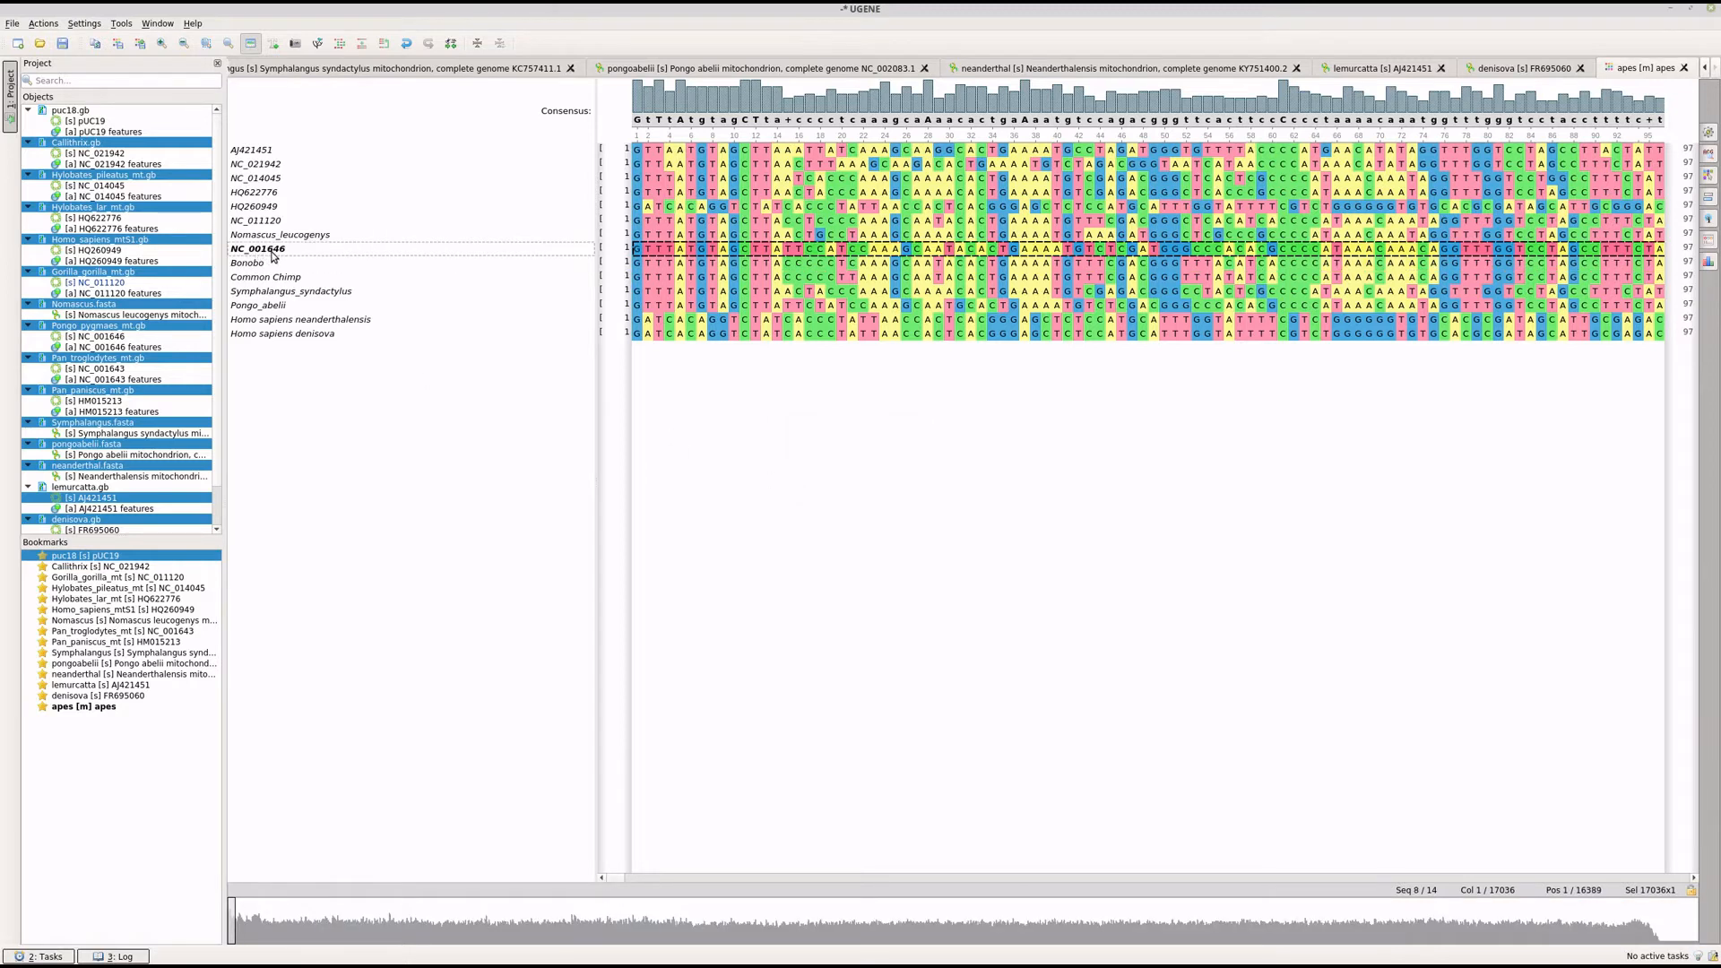
pyautogui.rightClick(273, 256)
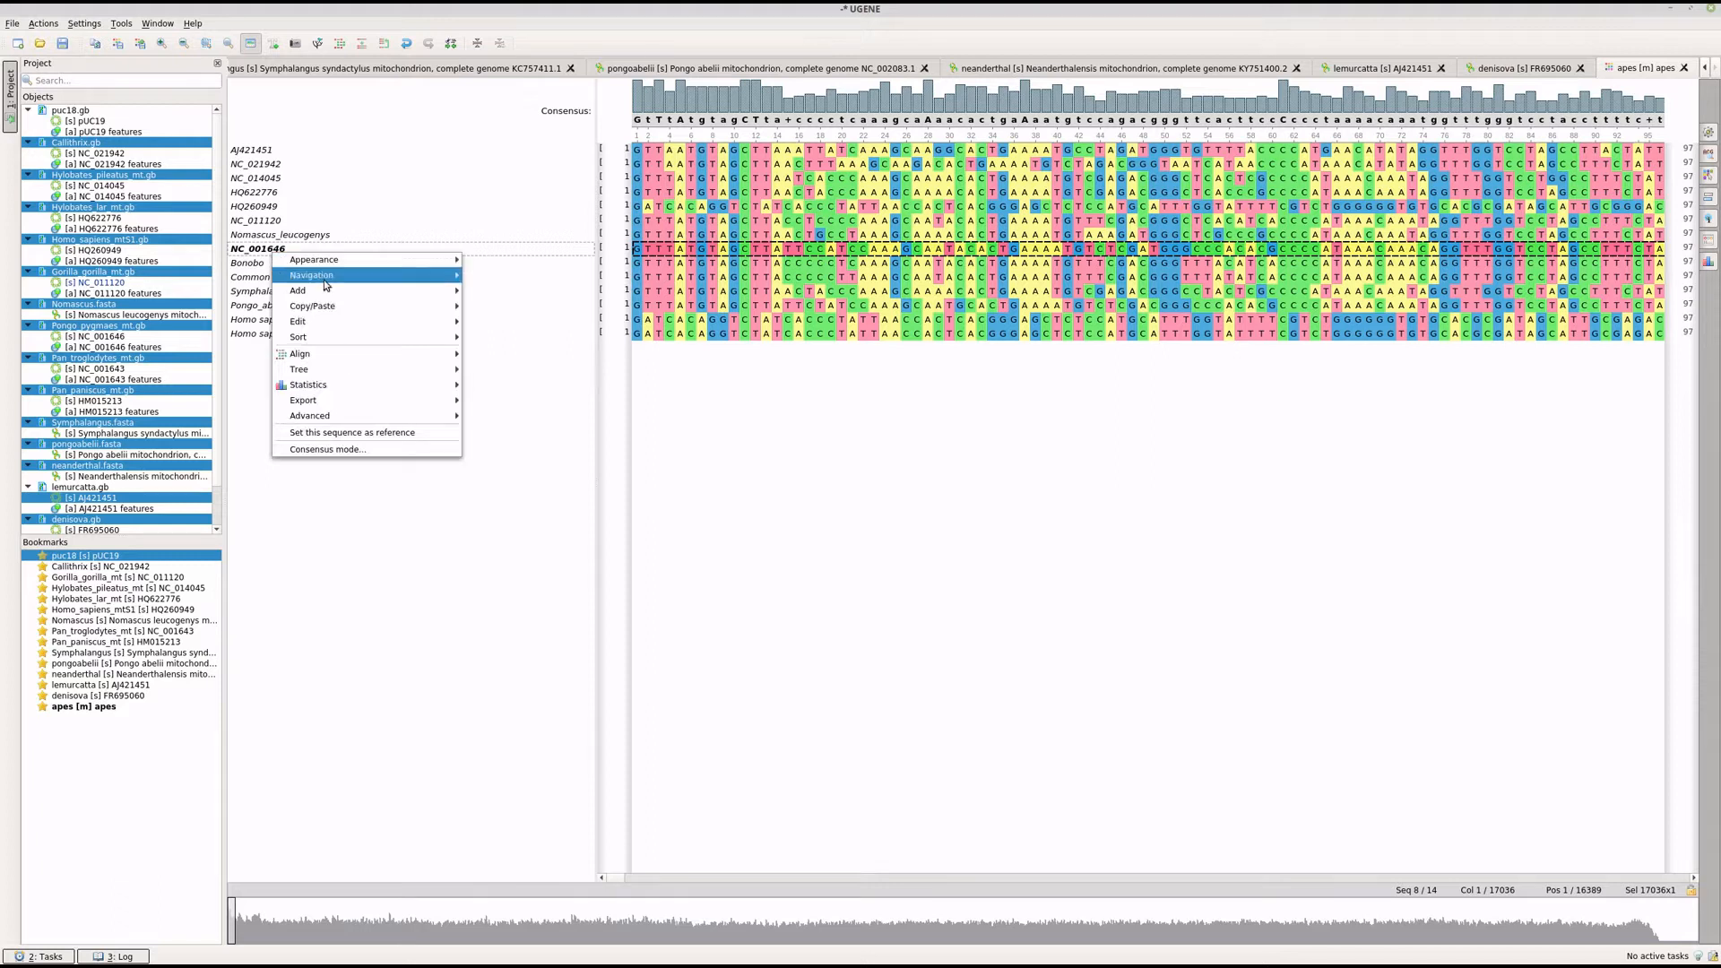
pyautogui.moveTo(351, 324)
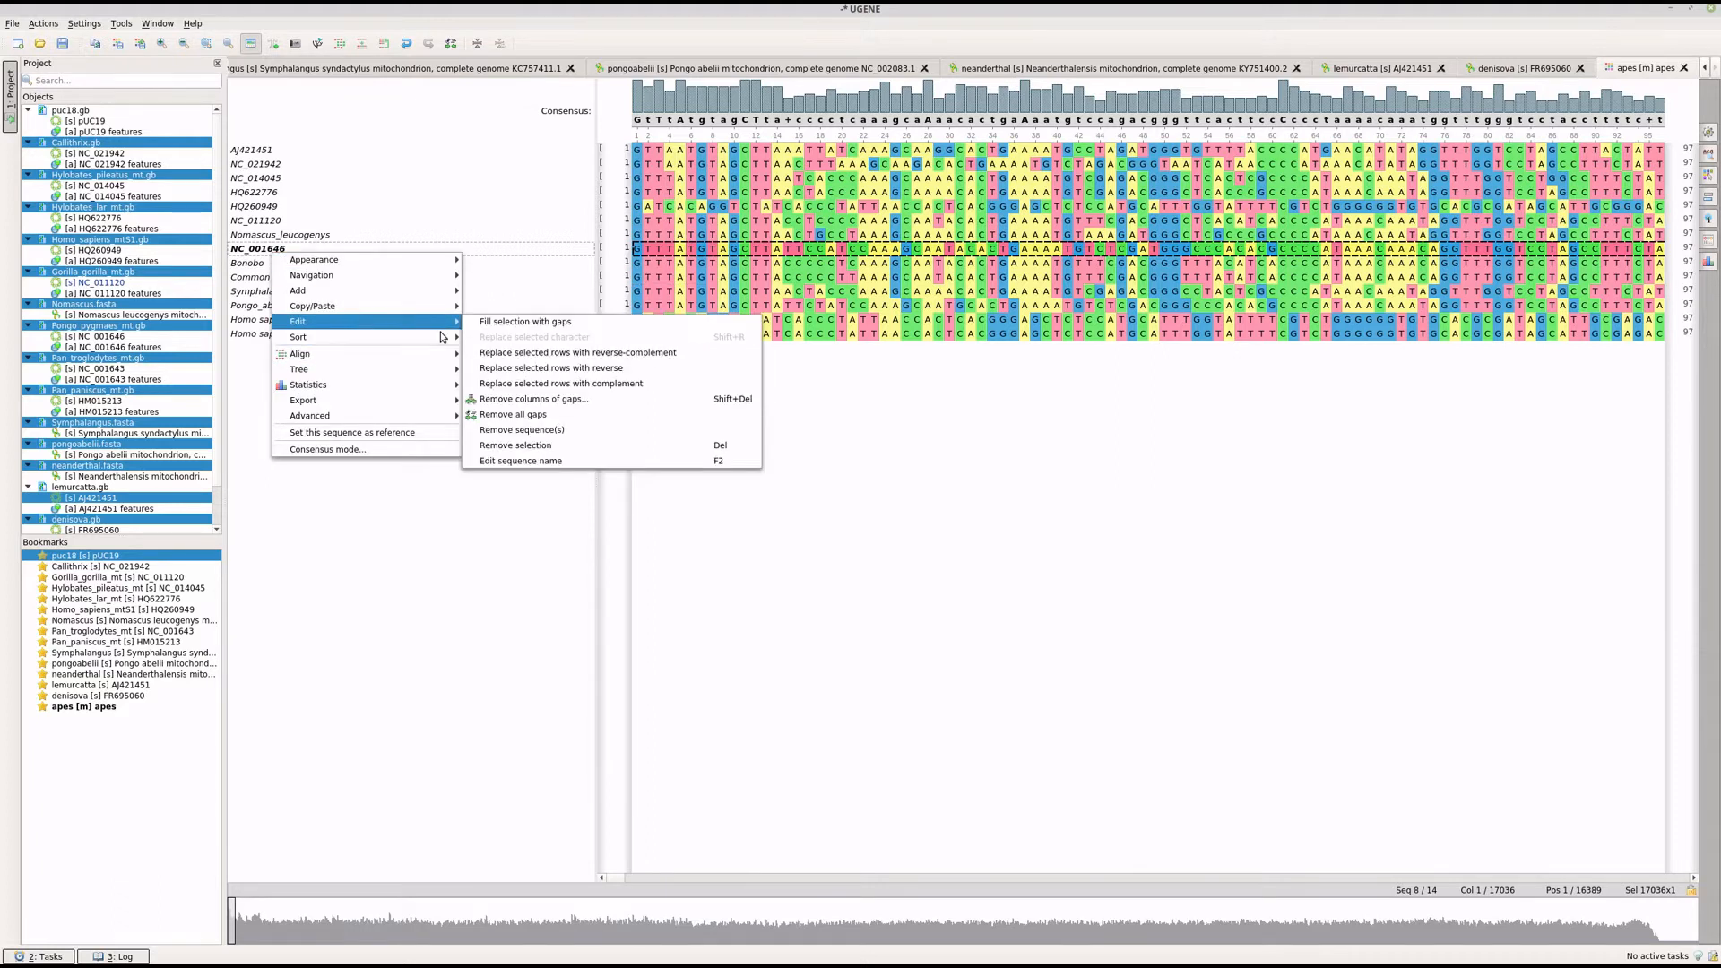
pyautogui.click(555, 461)
pyautogui.write('Pongo pygmaes')
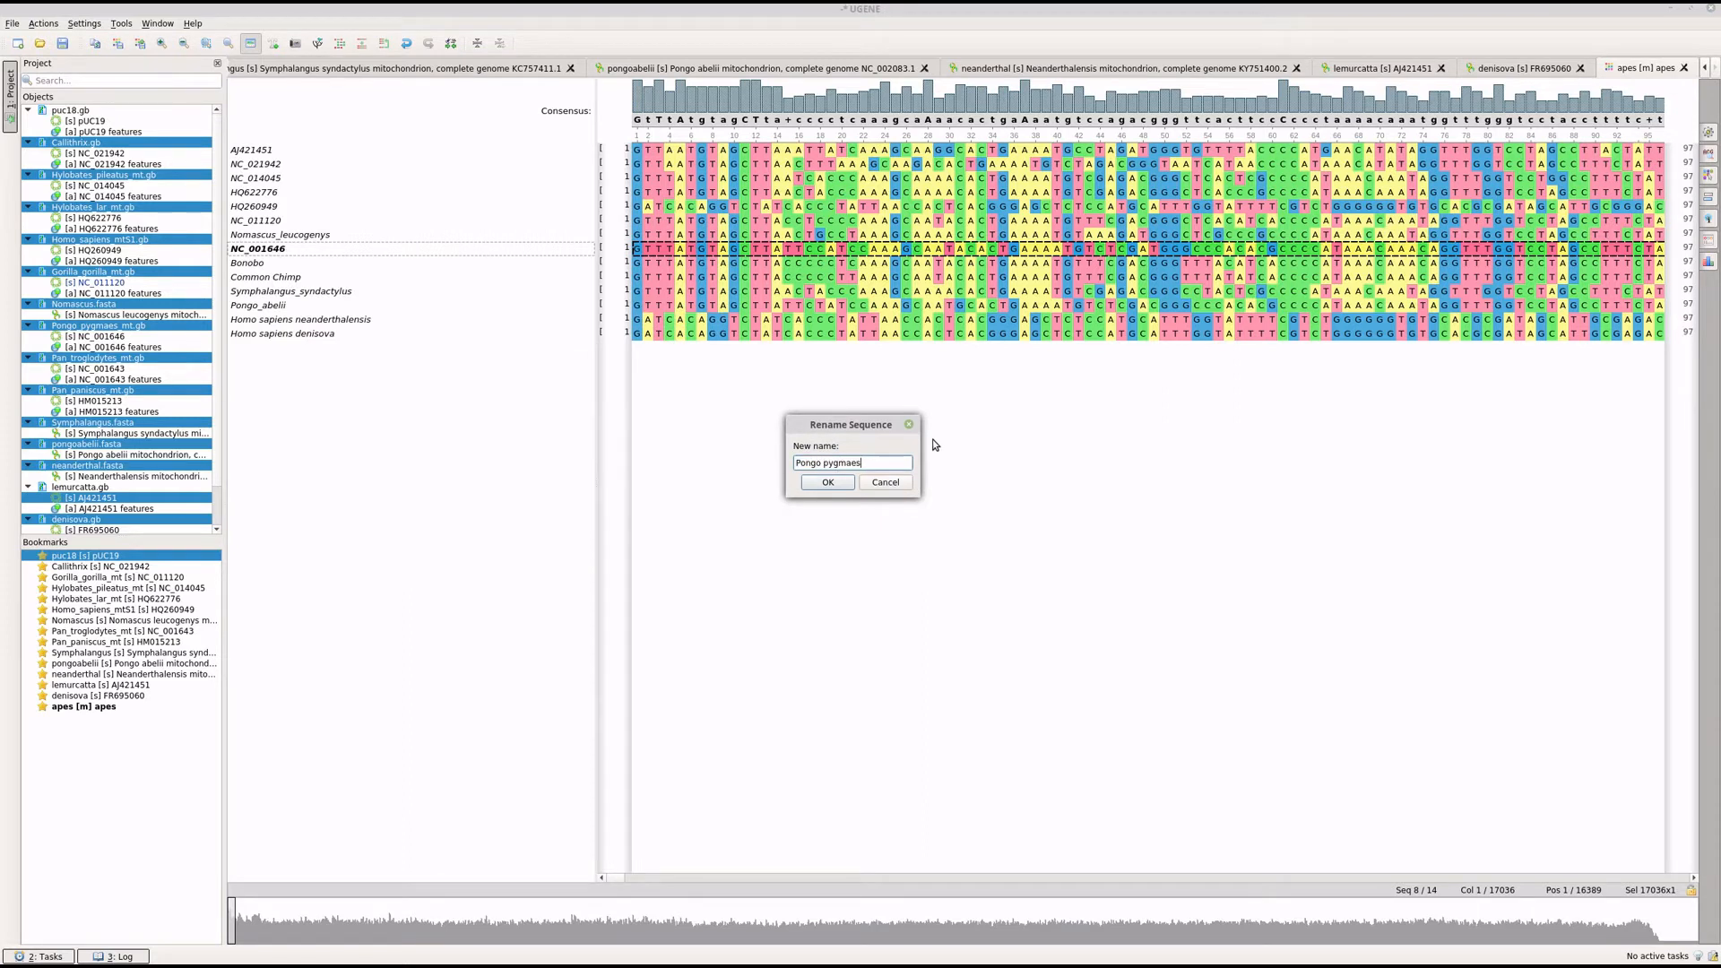
pyautogui.click(828, 482)
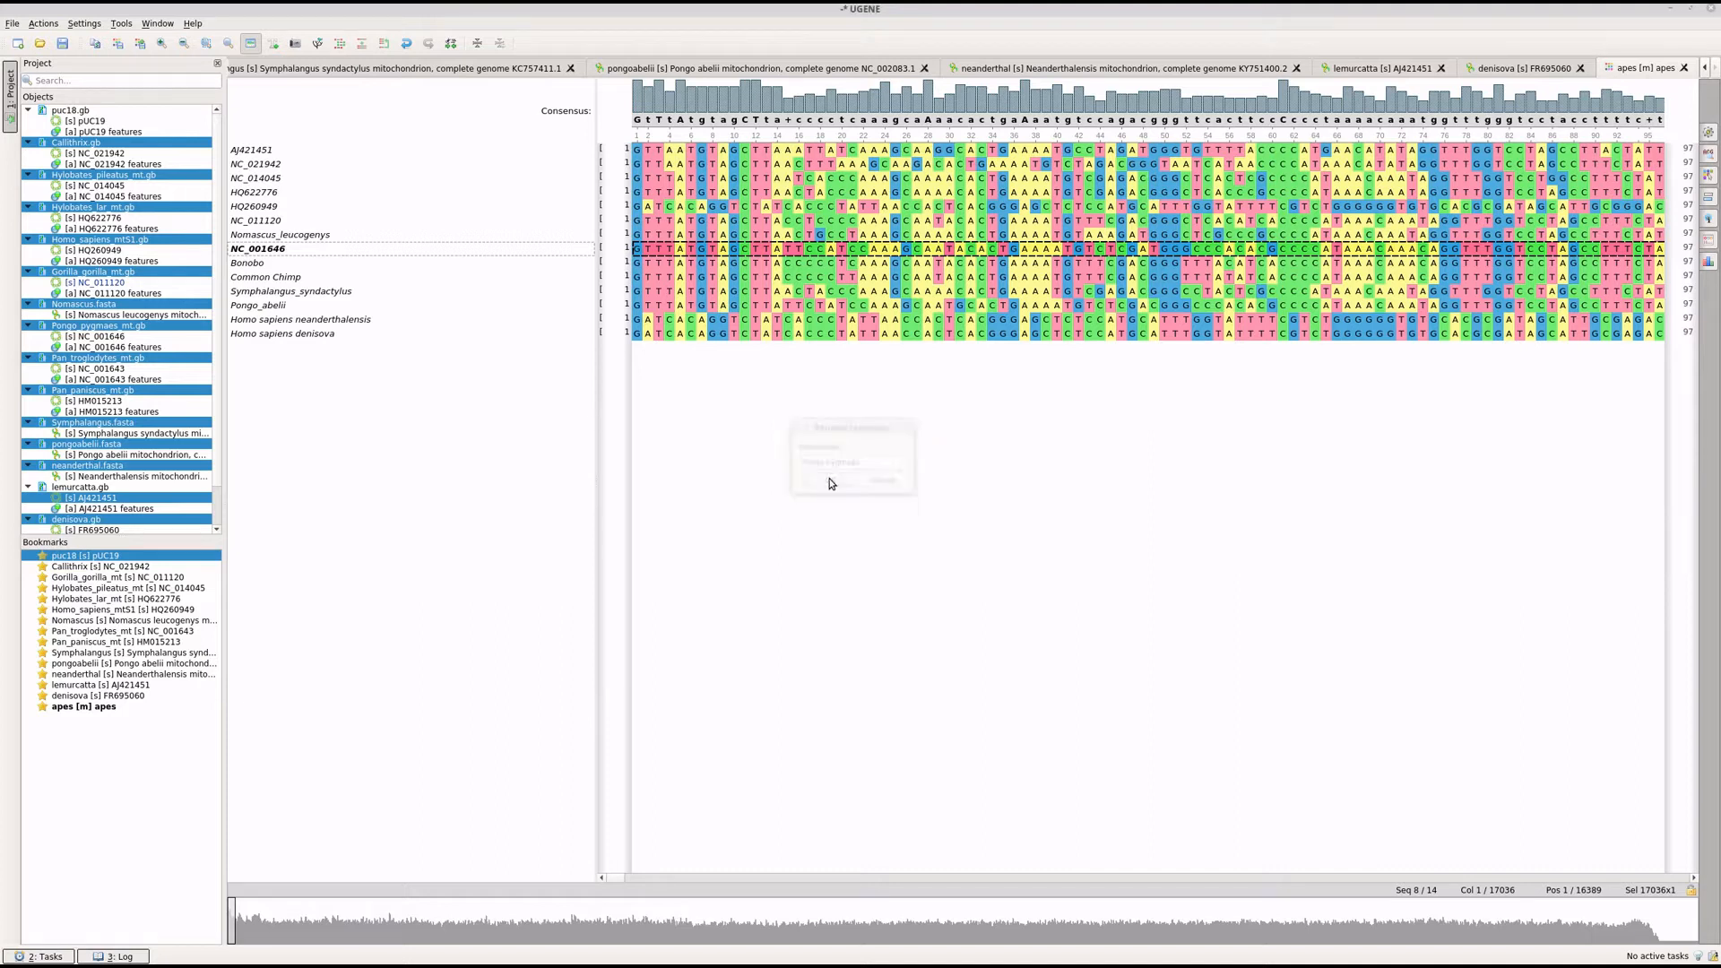
# Step: Rename the NC_011120 sequence in the apes alignment to Gorilla gorilla
pyautogui.rightClick(265, 229)
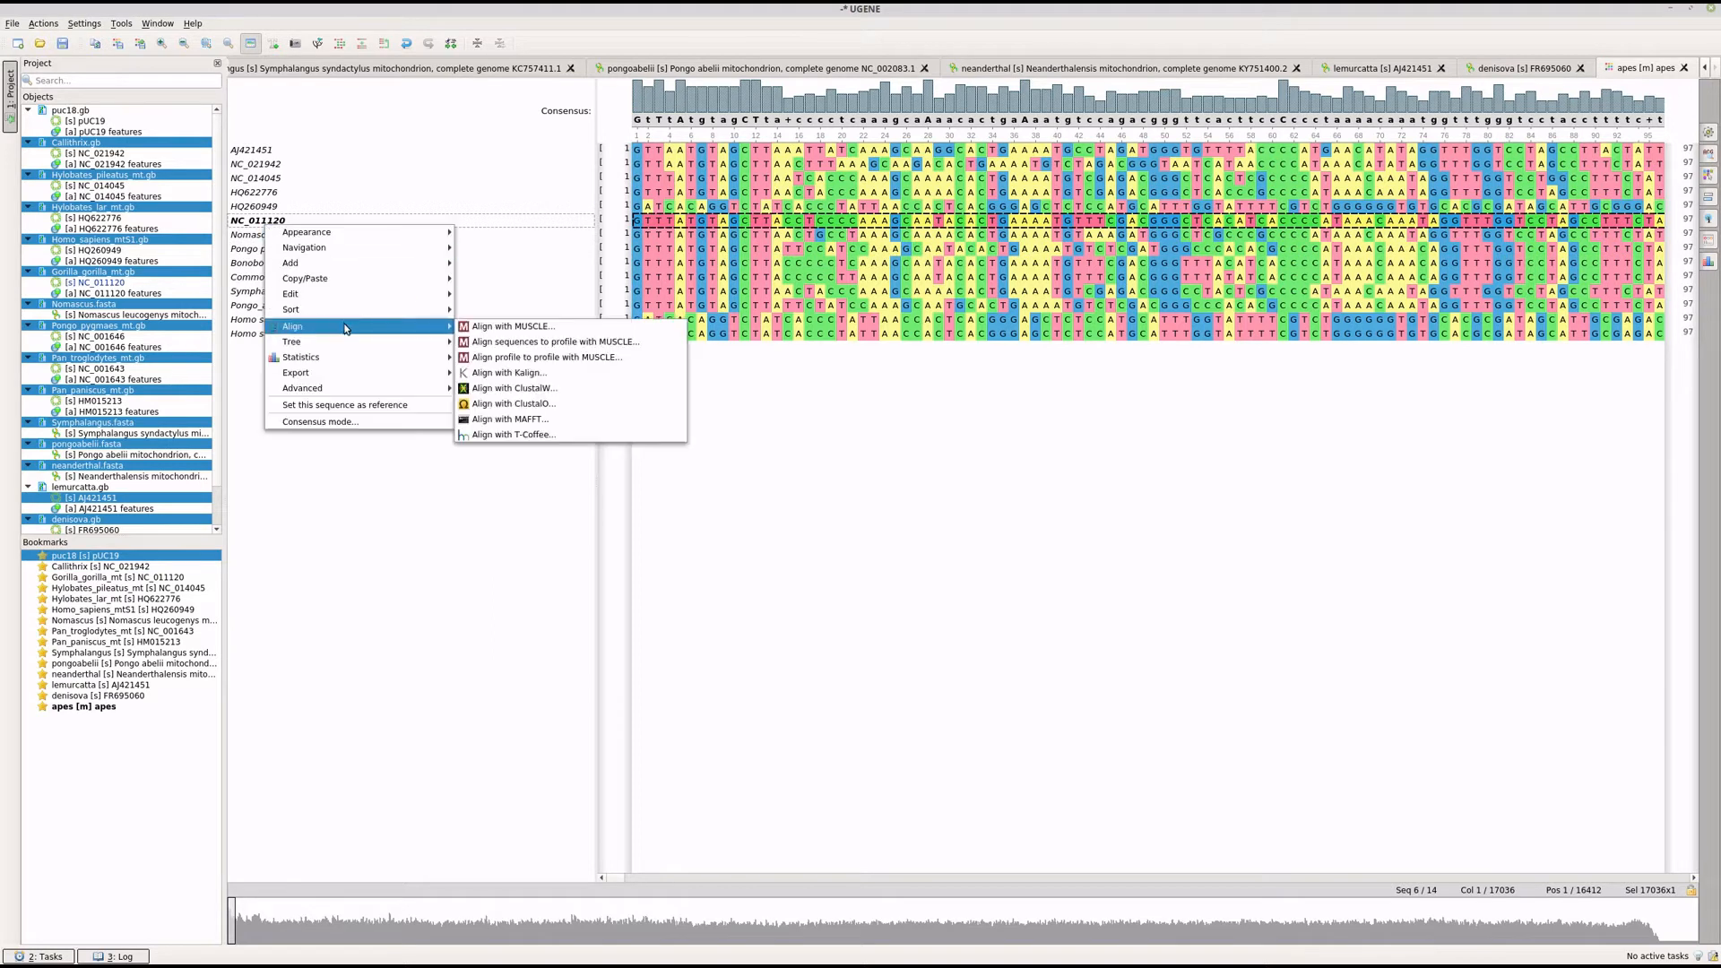
pyautogui.moveTo(339, 295)
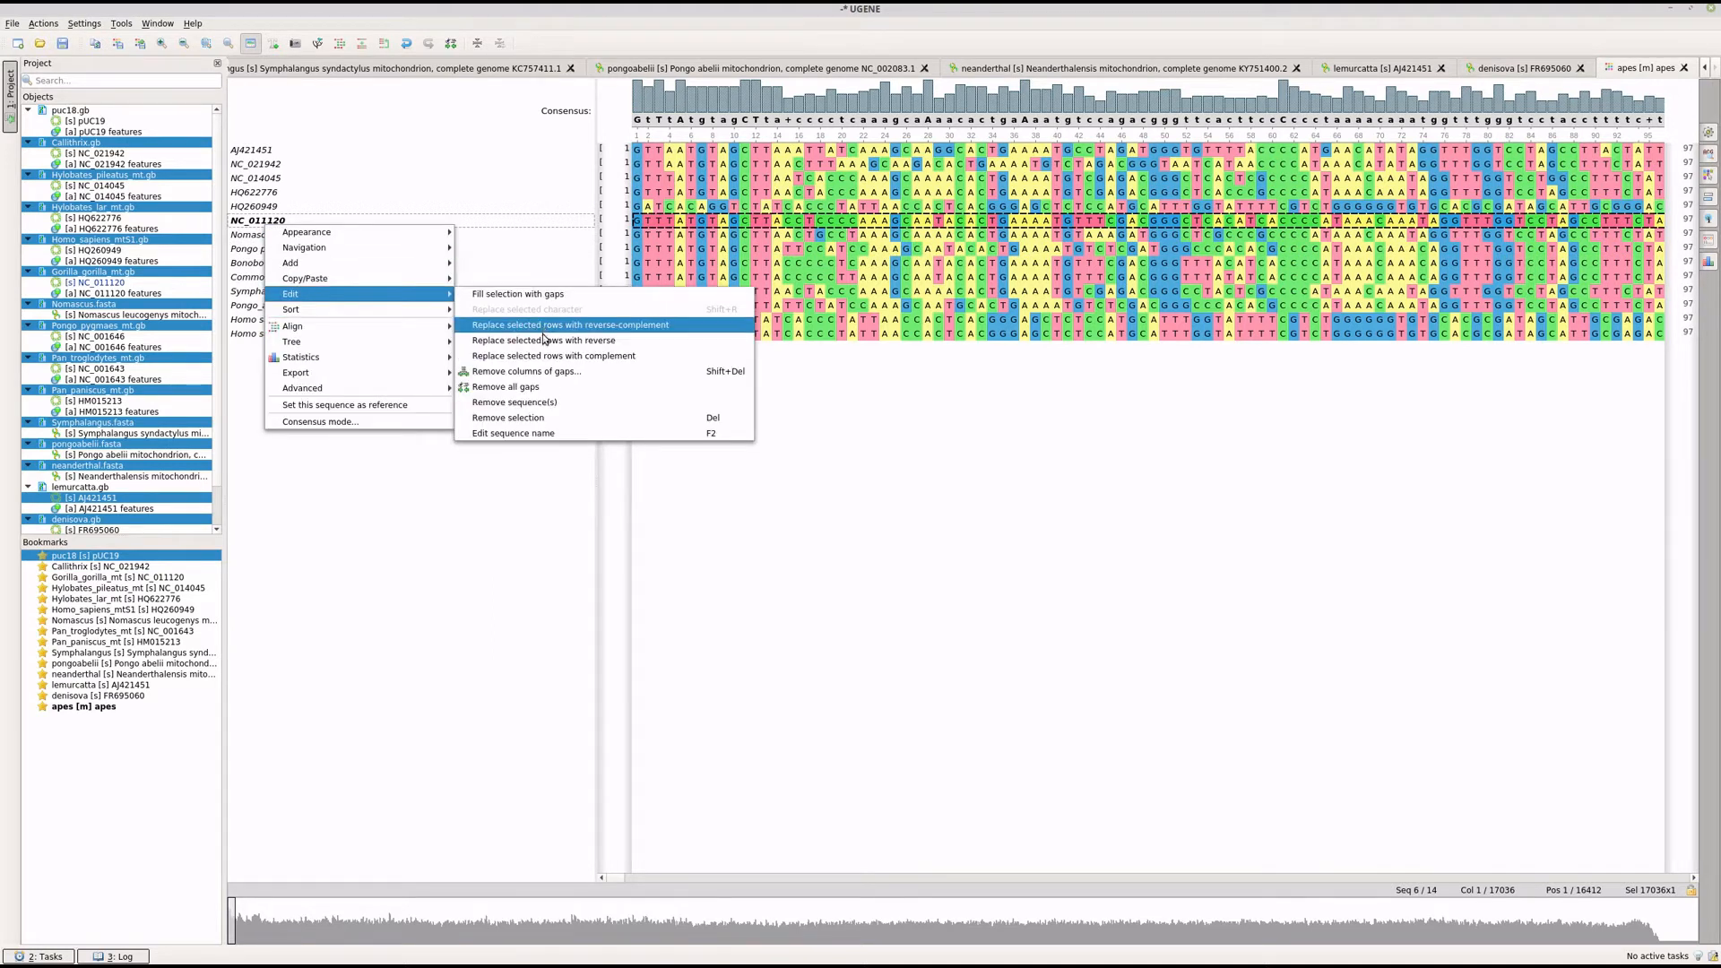
pyautogui.click(531, 434)
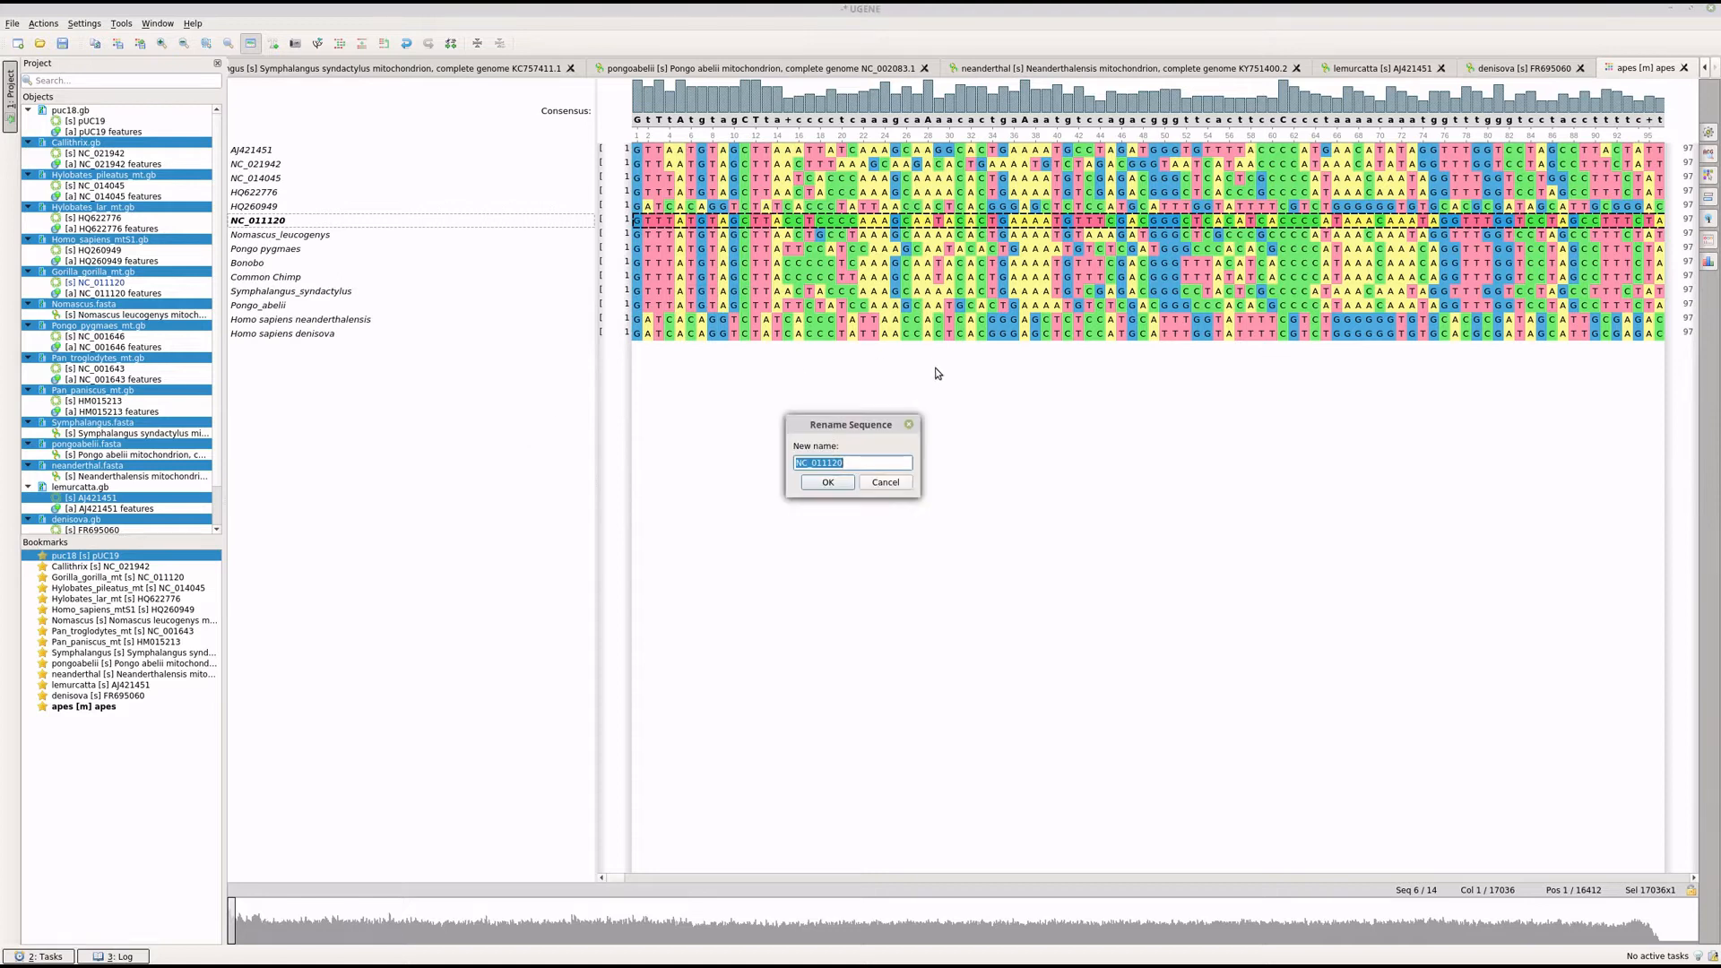
pyautogui.write('Gorilla gorilla')
pyautogui.click(829, 484)
pyautogui.rightClick(267, 211)
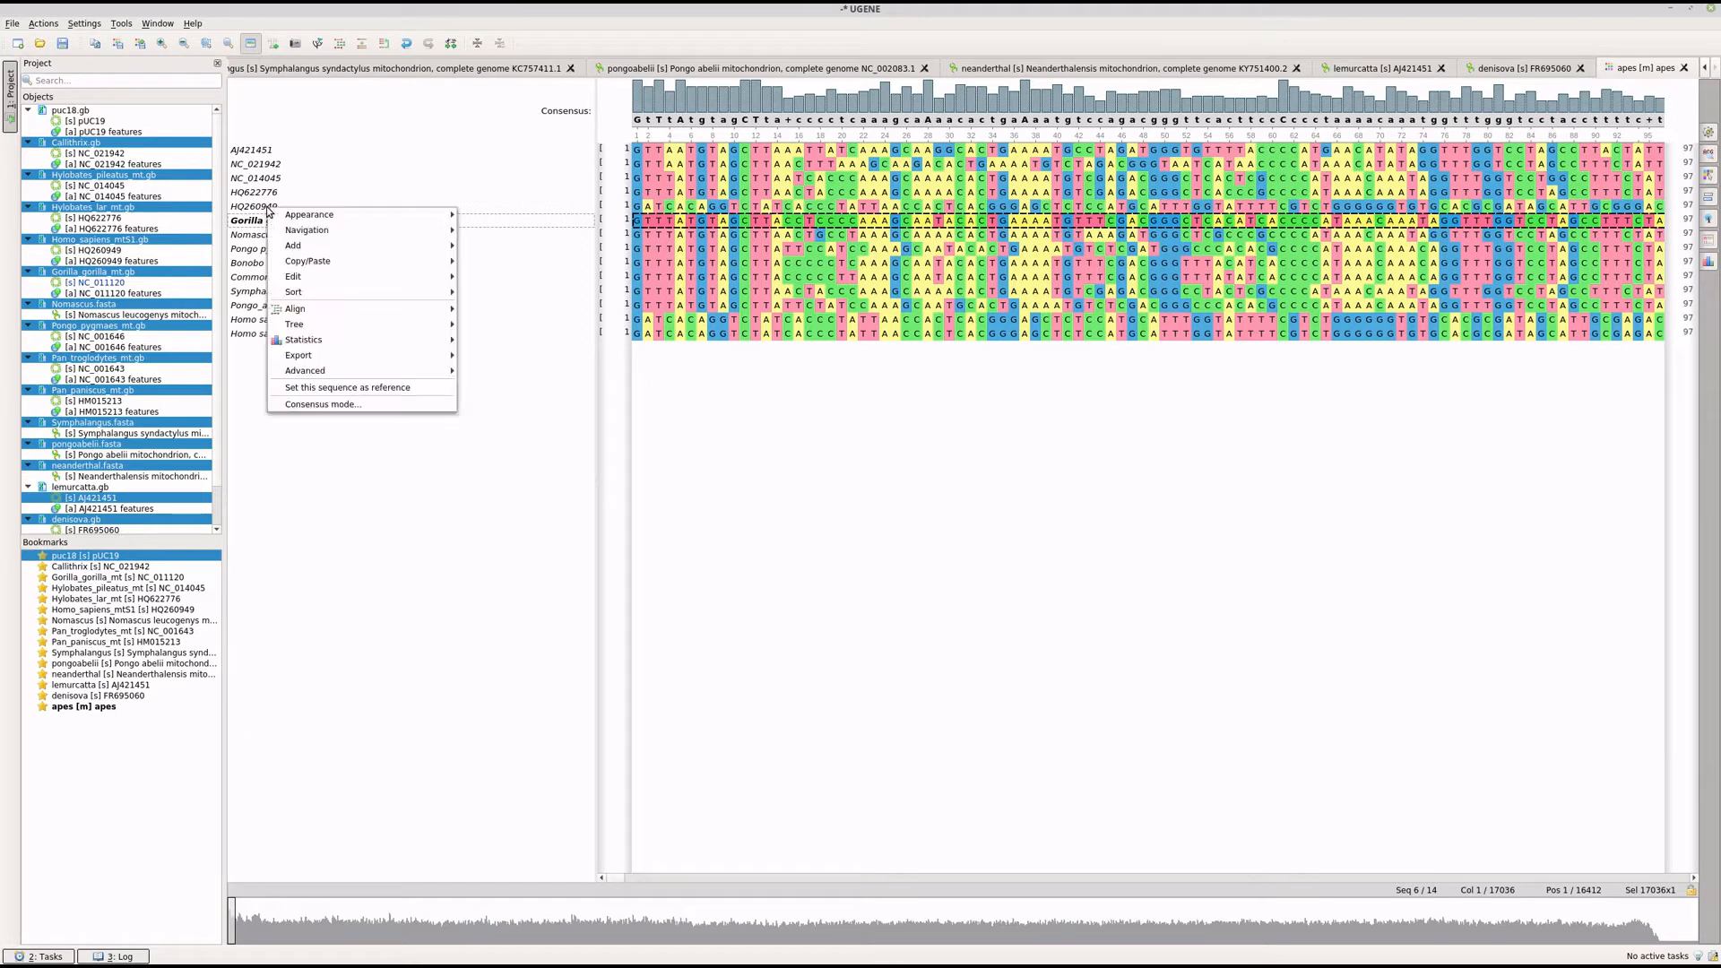
pyautogui.moveTo(330, 294)
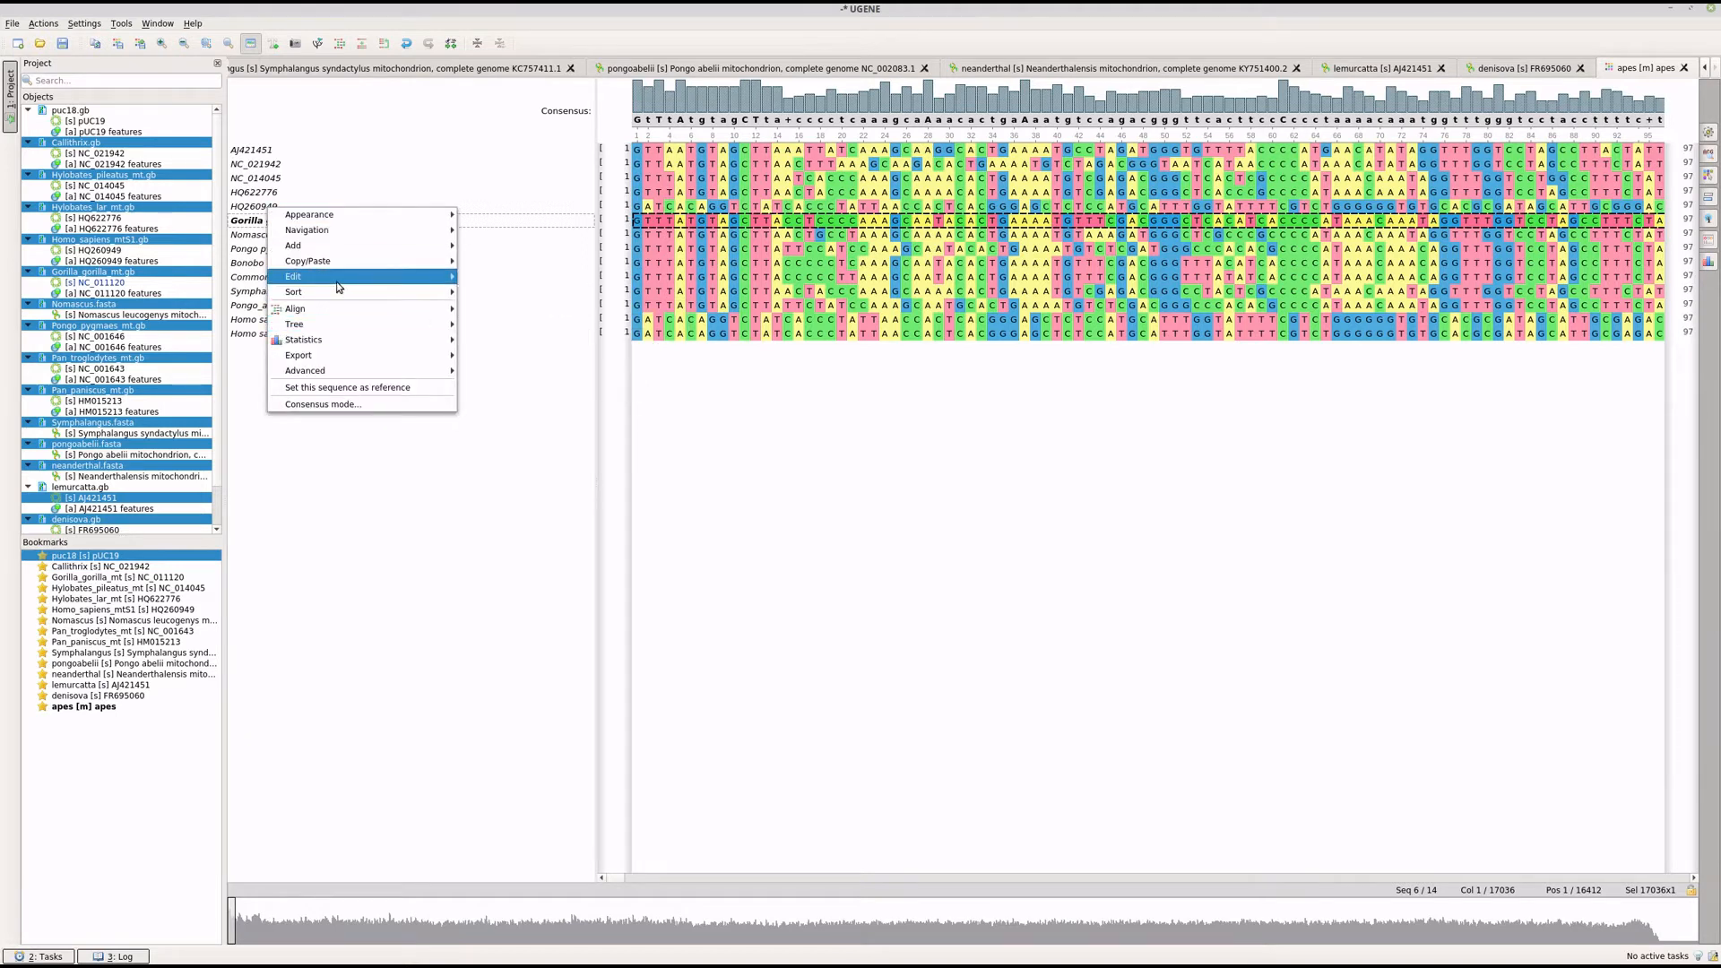
pyautogui.click(510, 415)
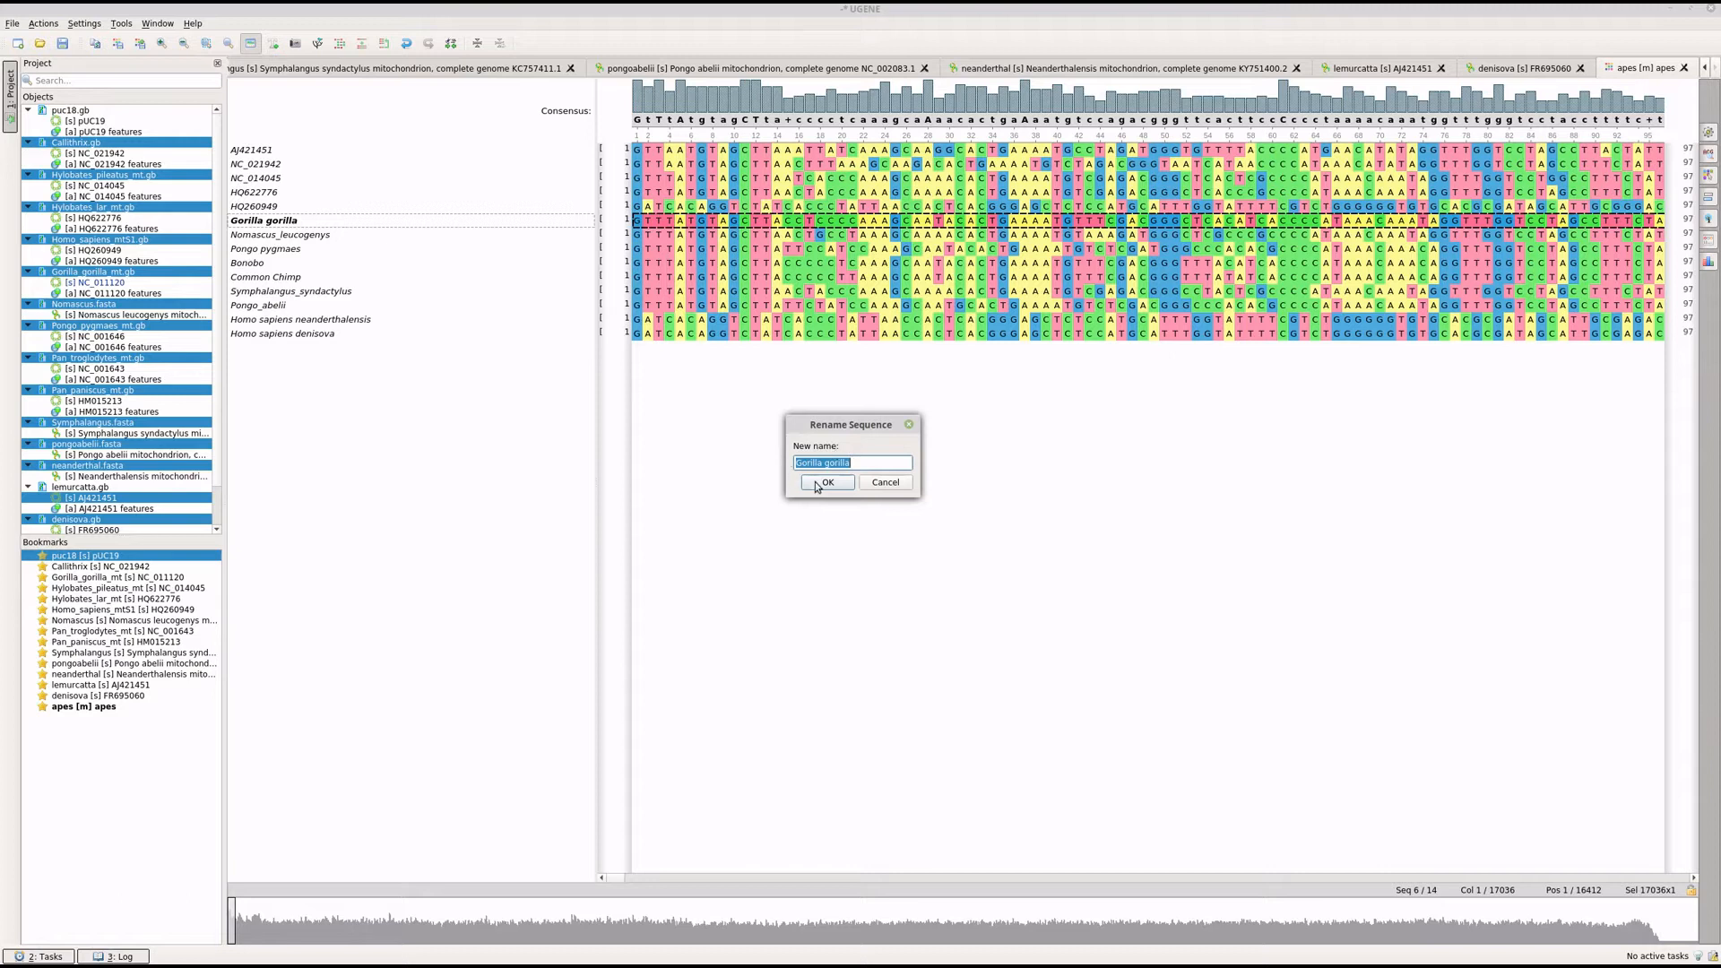
pyautogui.click(882, 484)
# Step: Rename the HQ260949 sequence in the apes alignment to Human
pyautogui.click(253, 207)
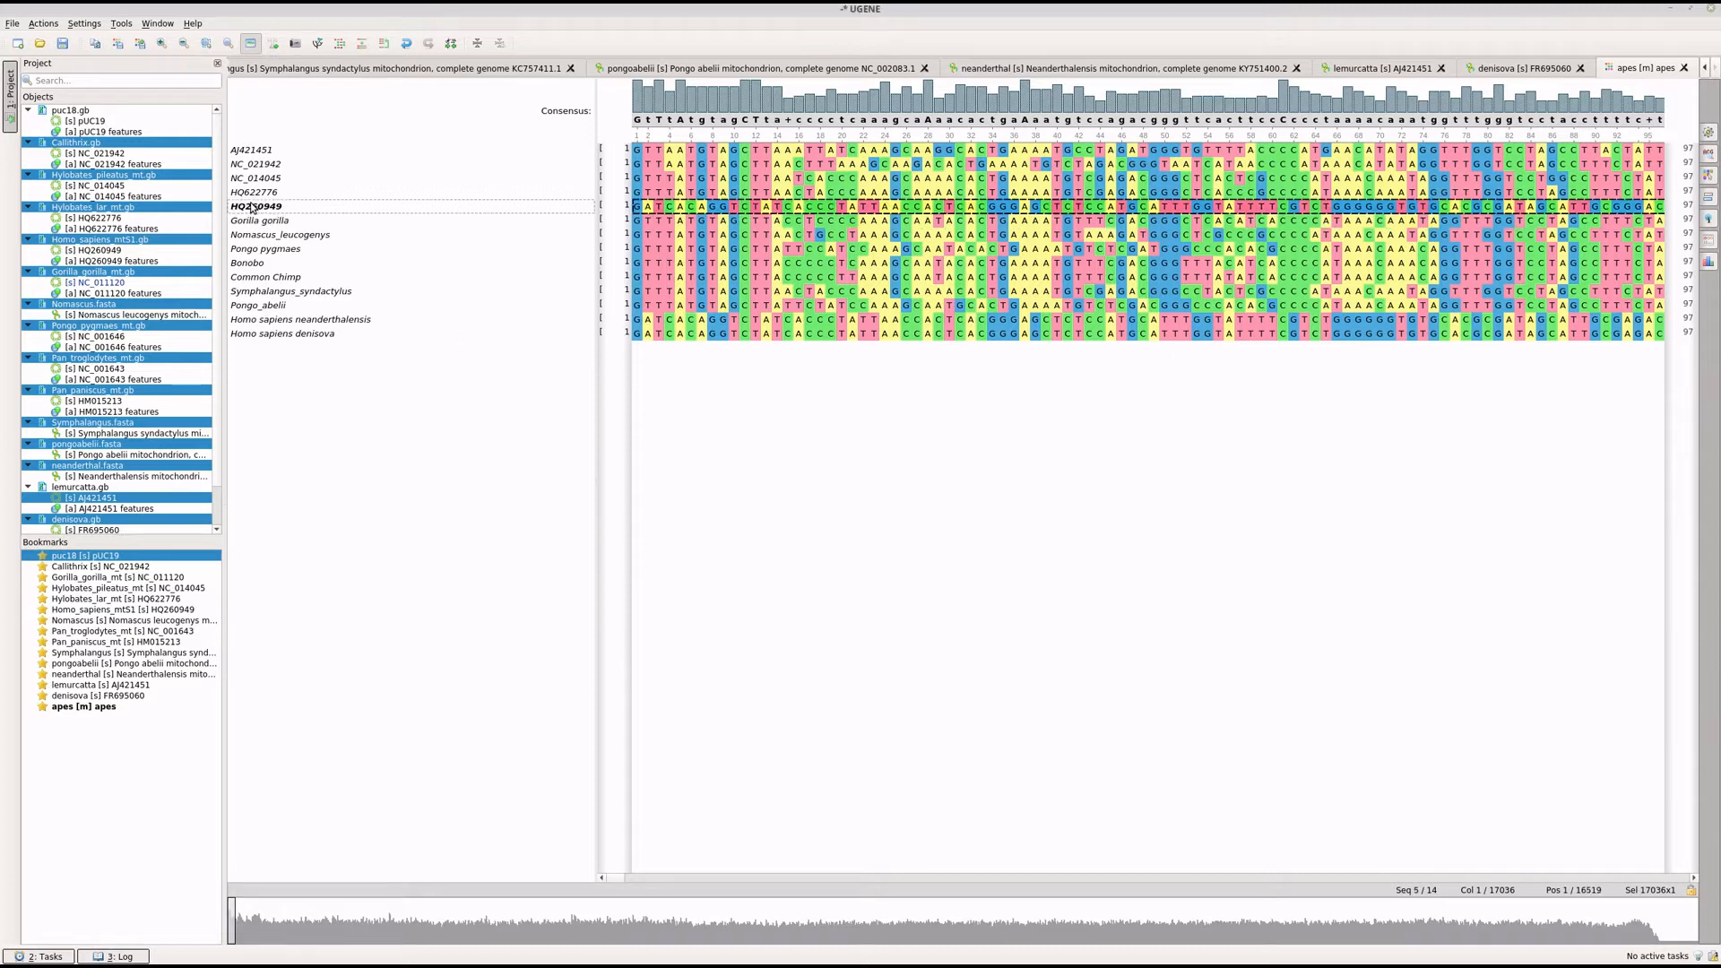
pyautogui.rightClick(252, 207)
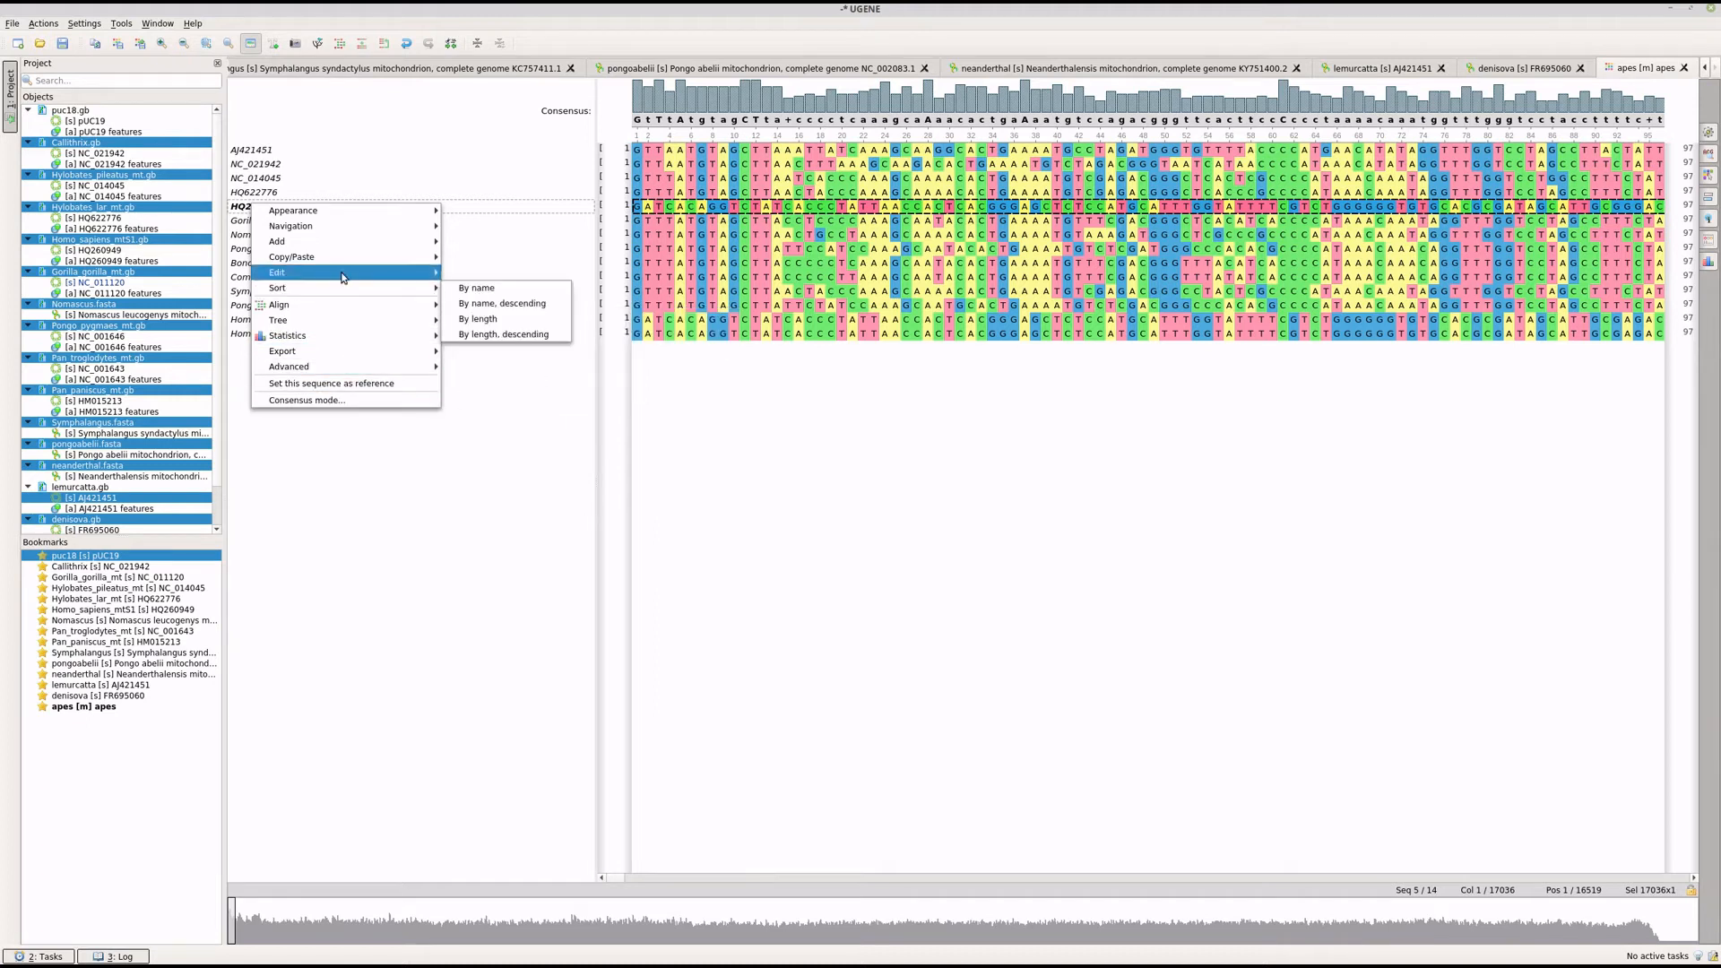
pyautogui.moveTo(395, 272)
pyautogui.click(502, 411)
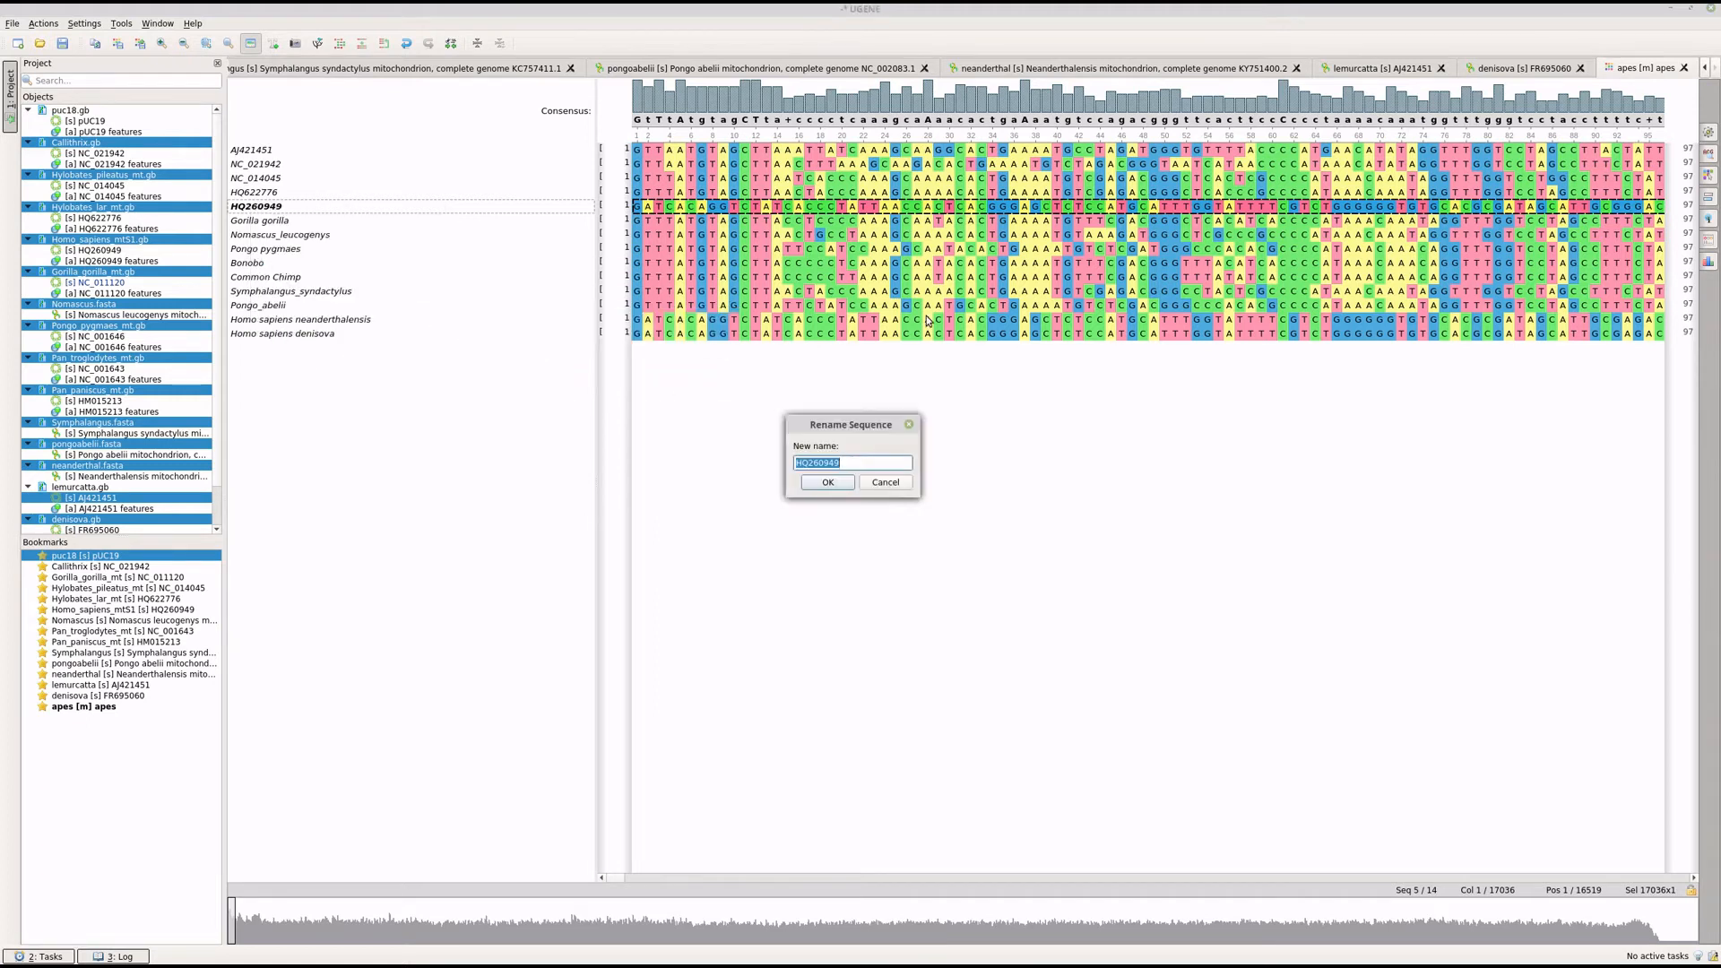
pyautogui.write('Human')
pyautogui.click(811, 482)
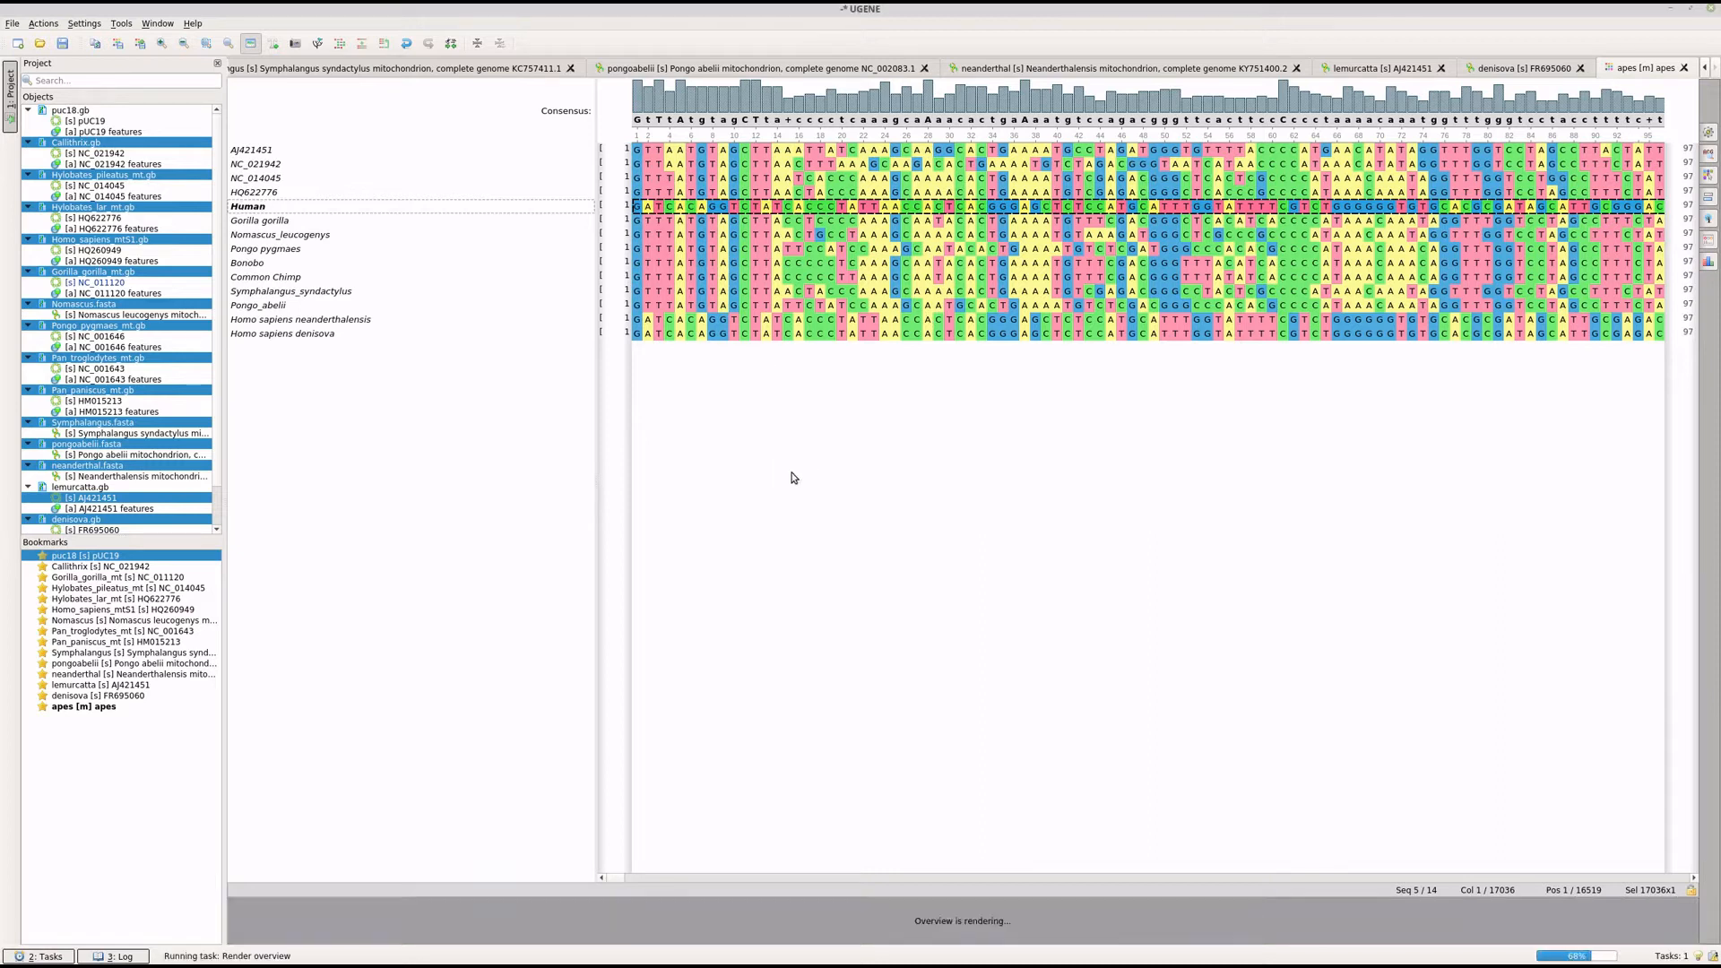
# Step: Open the name of the HQ622776 sequence in the apes alignment for editing
pyautogui.click(261, 192)
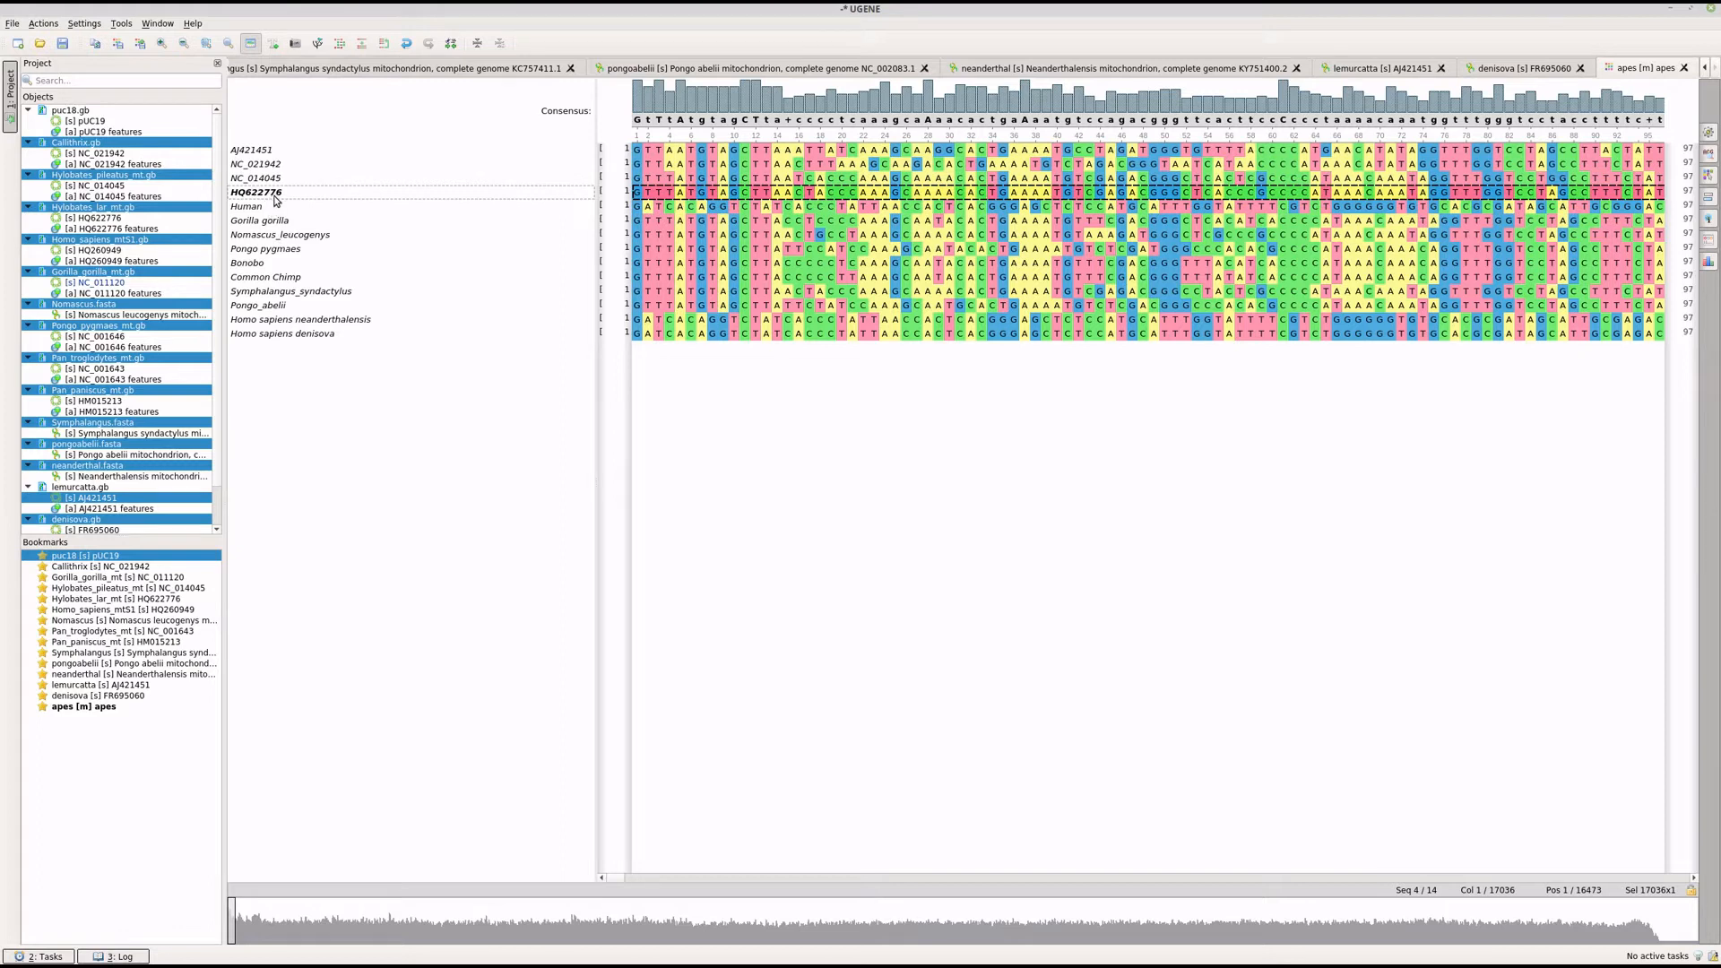
pyautogui.rightClick(274, 195)
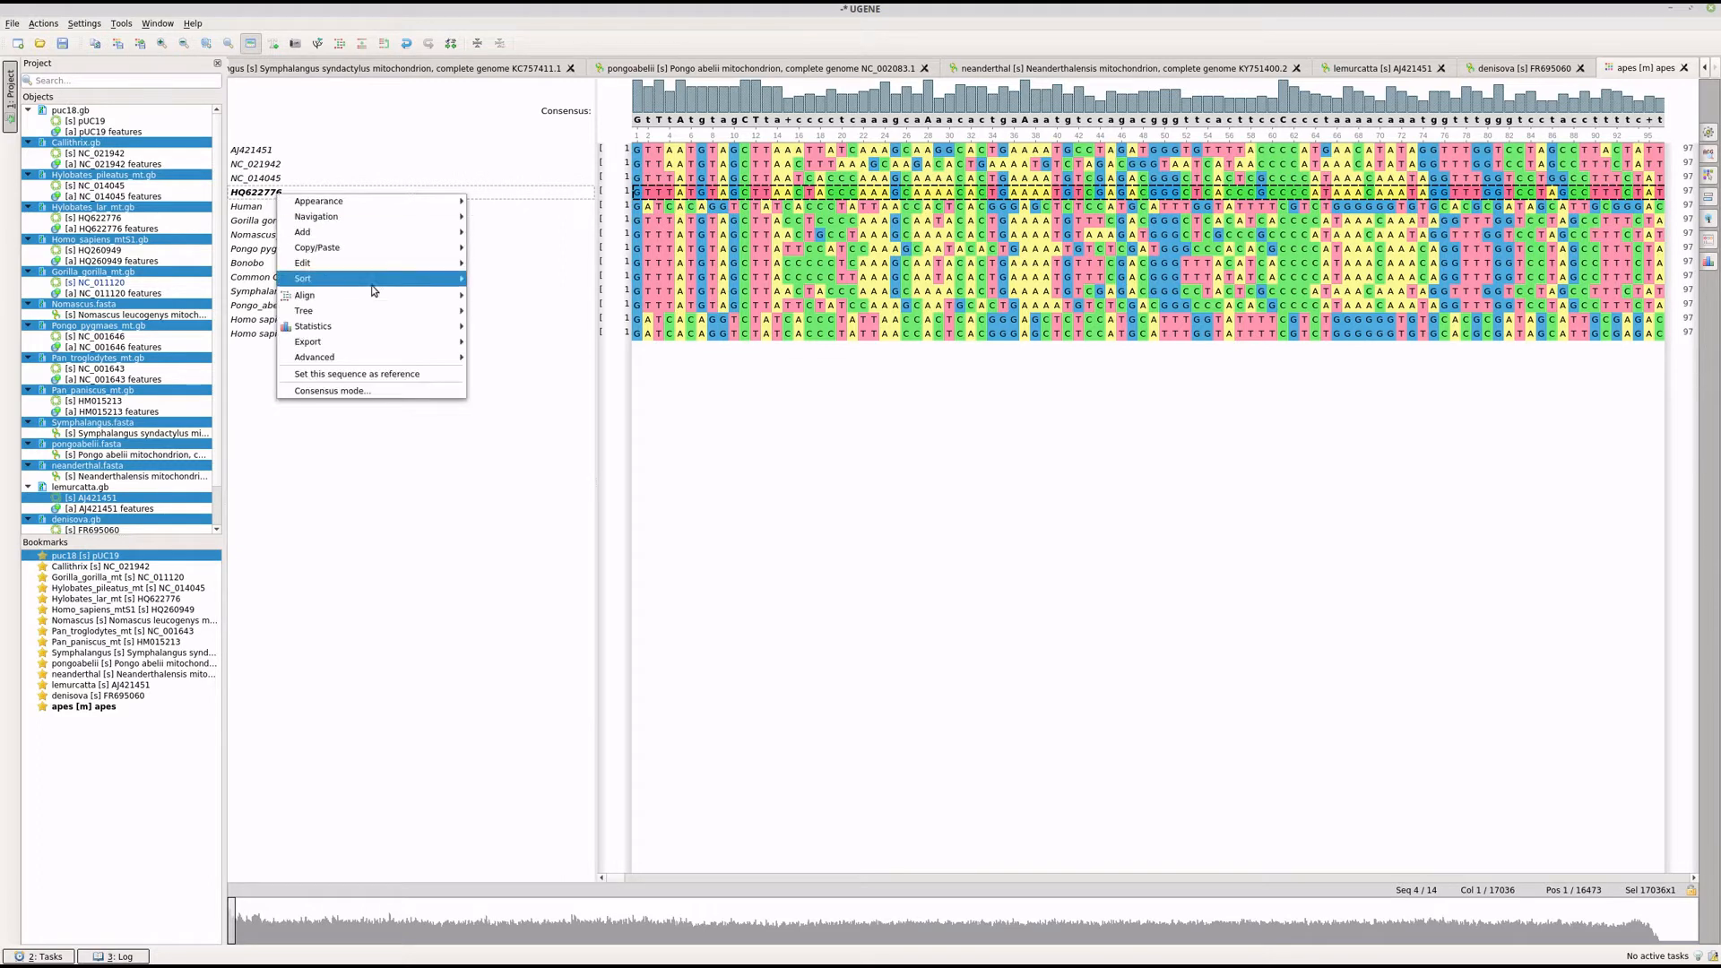
pyautogui.moveTo(365, 343)
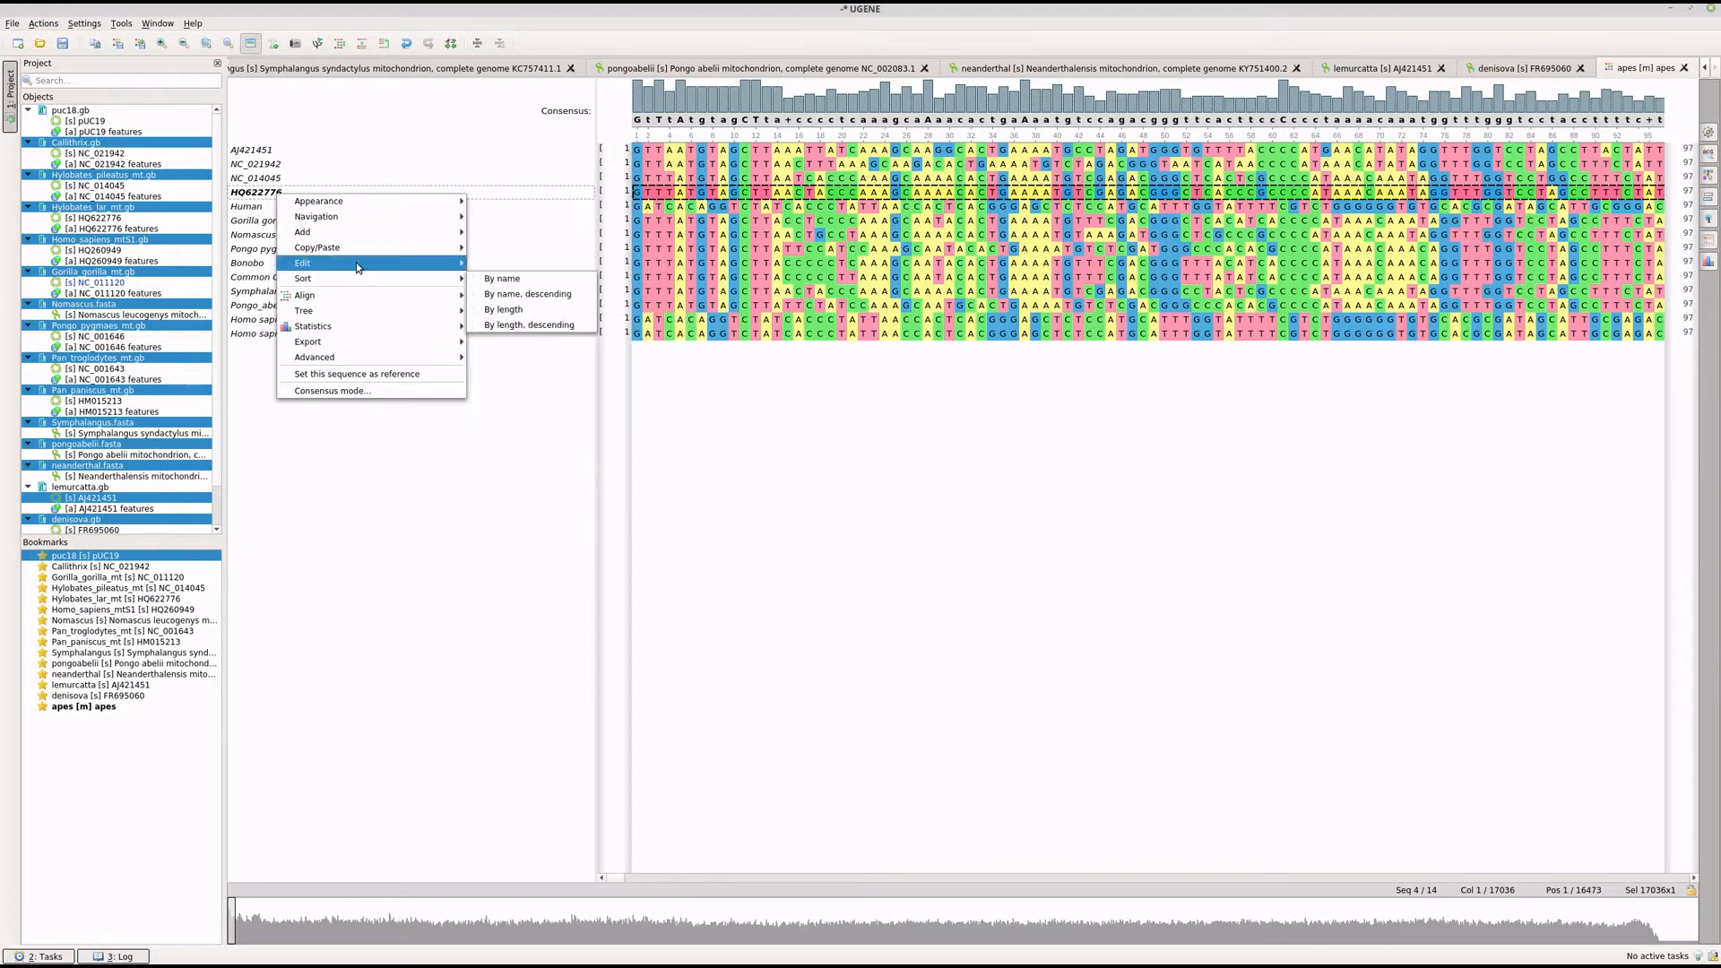
pyautogui.moveTo(360, 262)
pyautogui.click(609, 404)
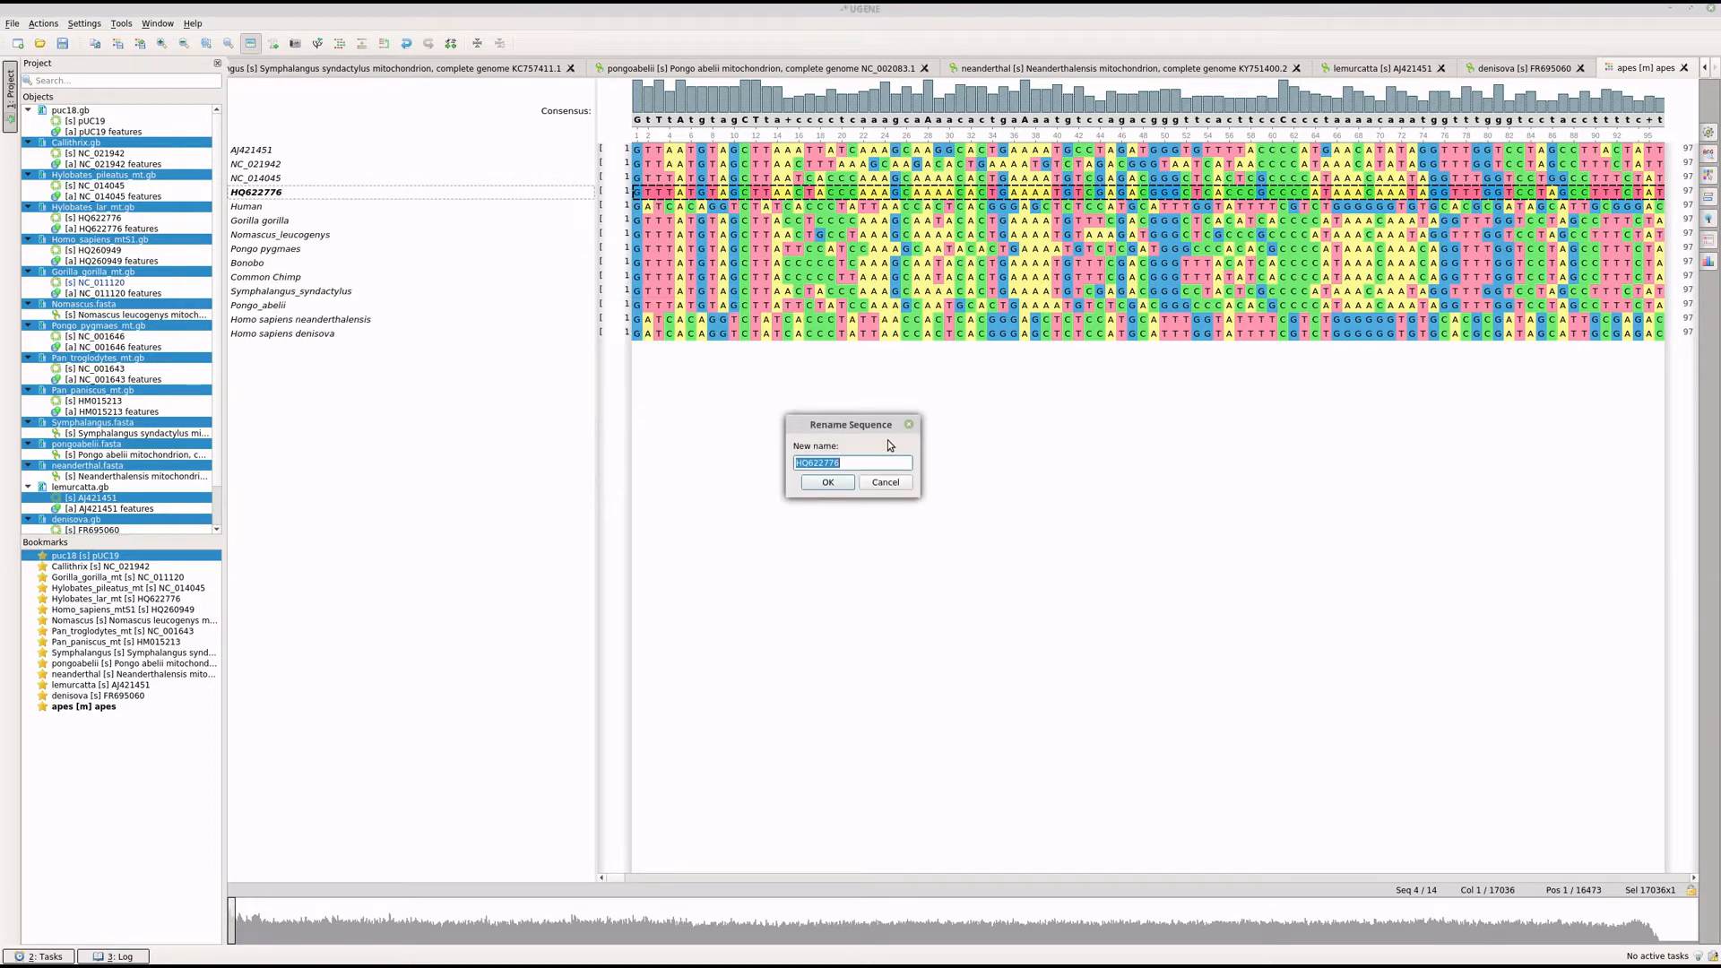
# Step: Rename alignment row HQ622776 to "Hylobates lar" and row NC_014045 to "Hylobates pileatus"
pyautogui.write('Hylobates lar')
pyautogui.click(816, 484)
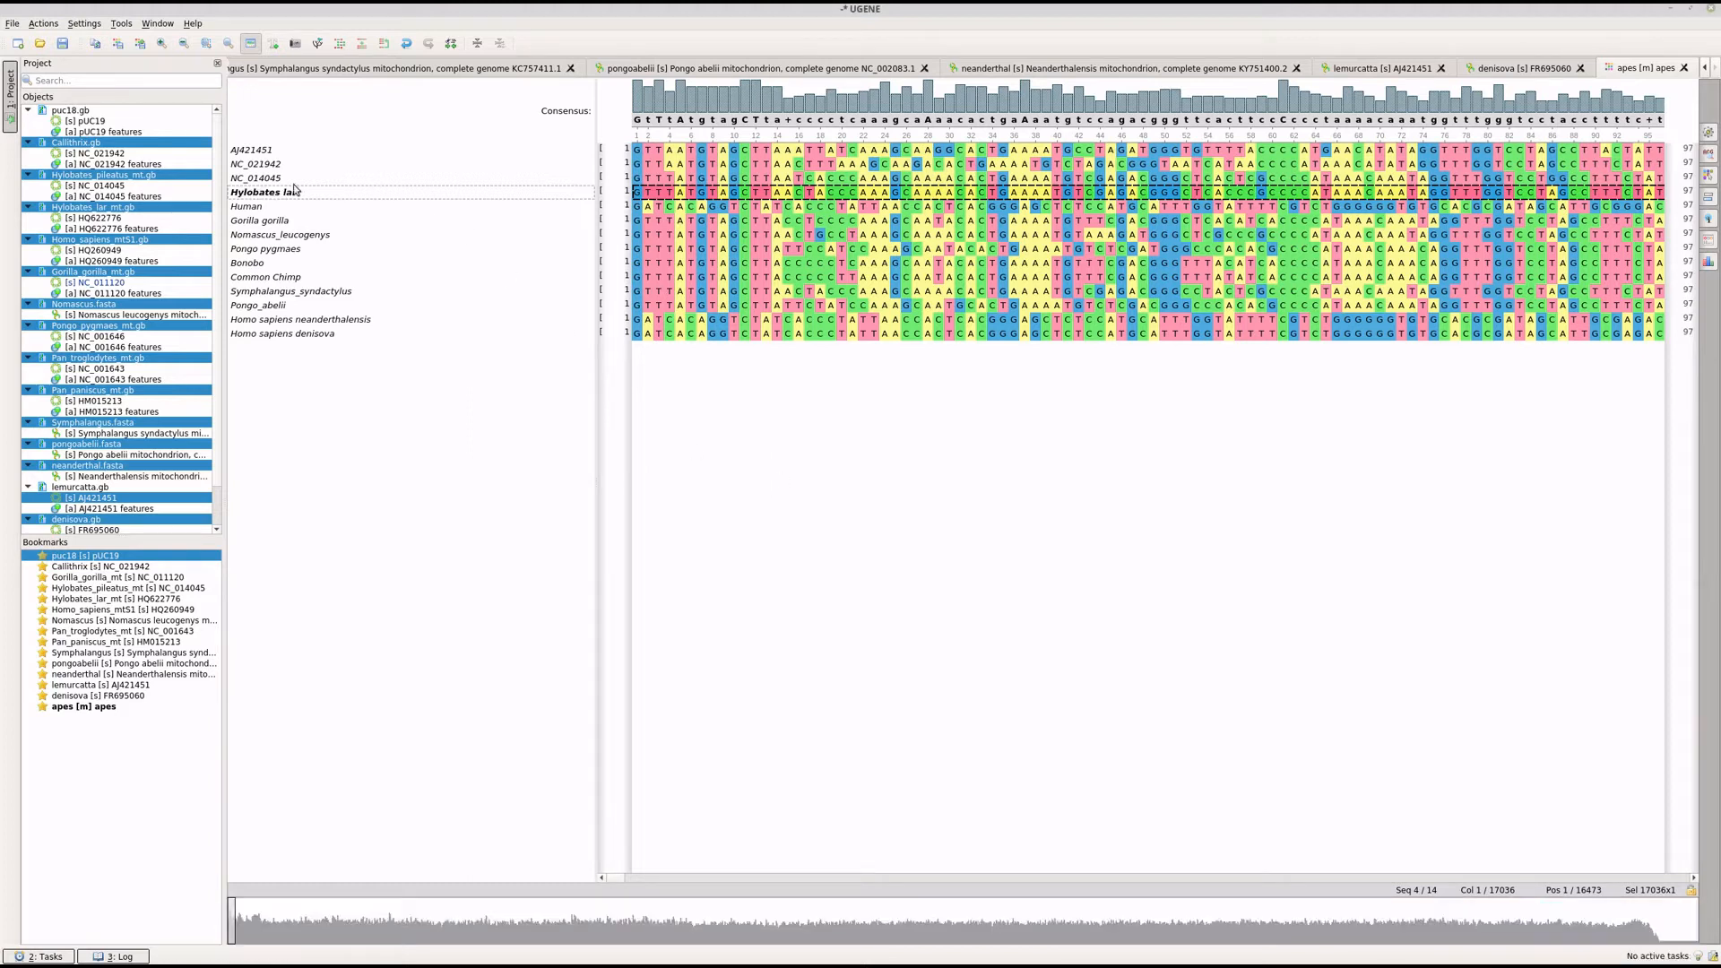
pyautogui.click(263, 180)
pyautogui.rightClick(262, 180)
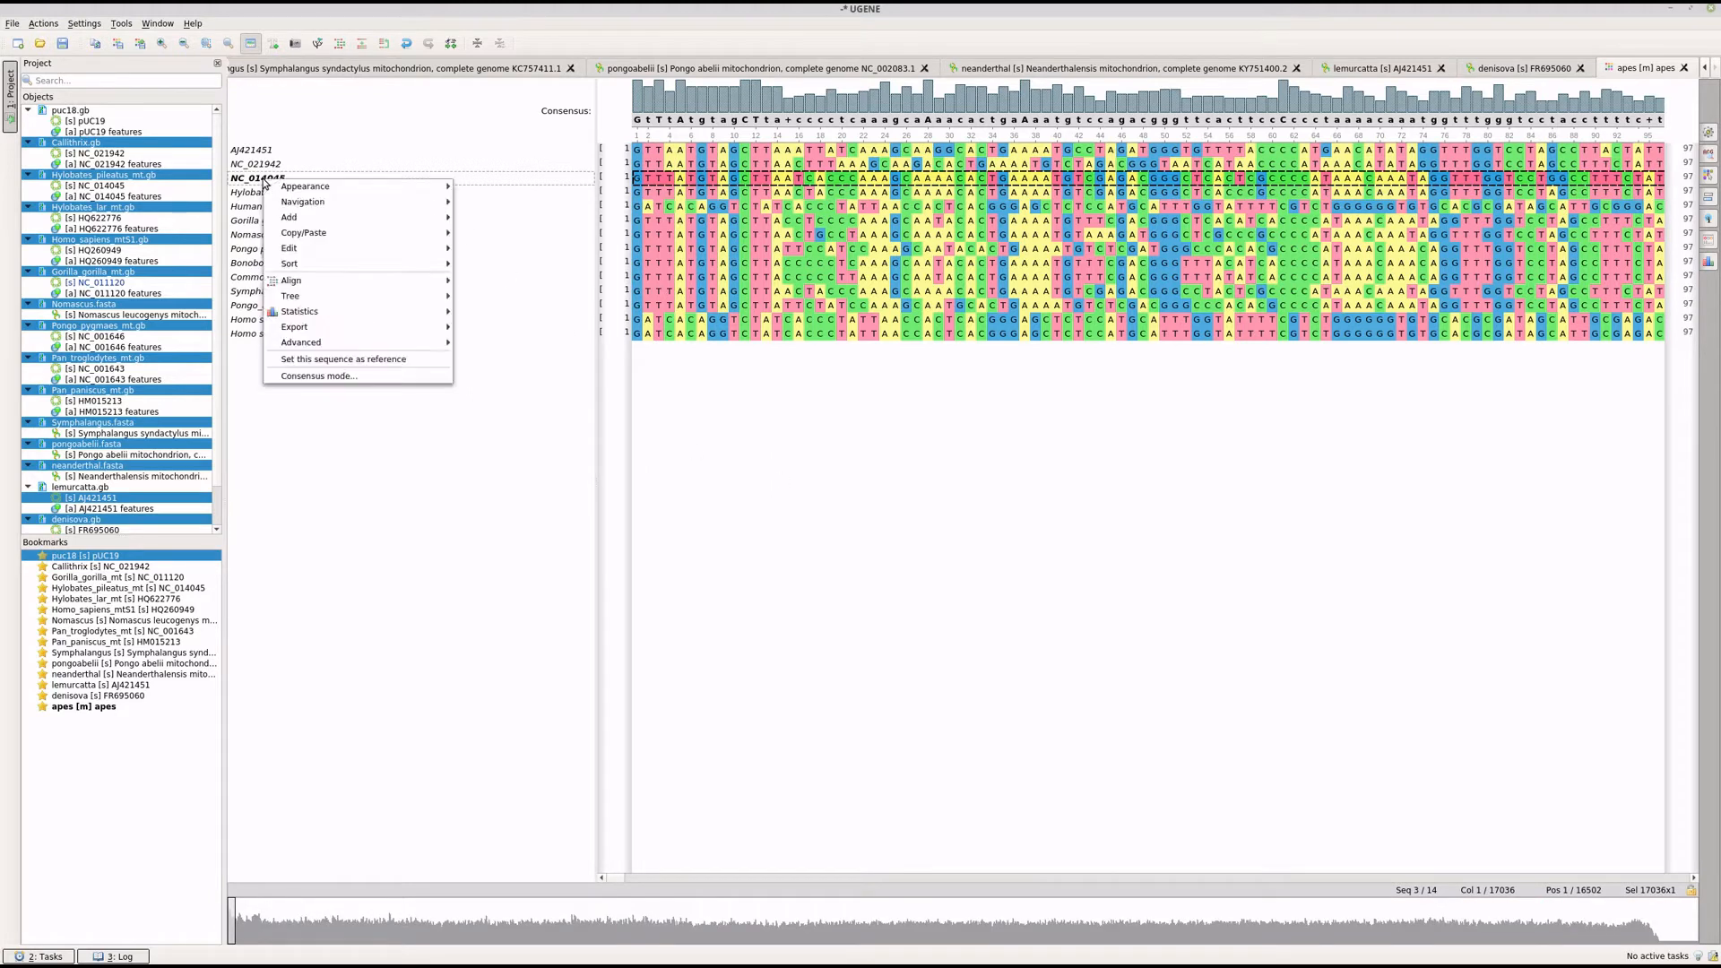
pyautogui.moveTo(331, 257)
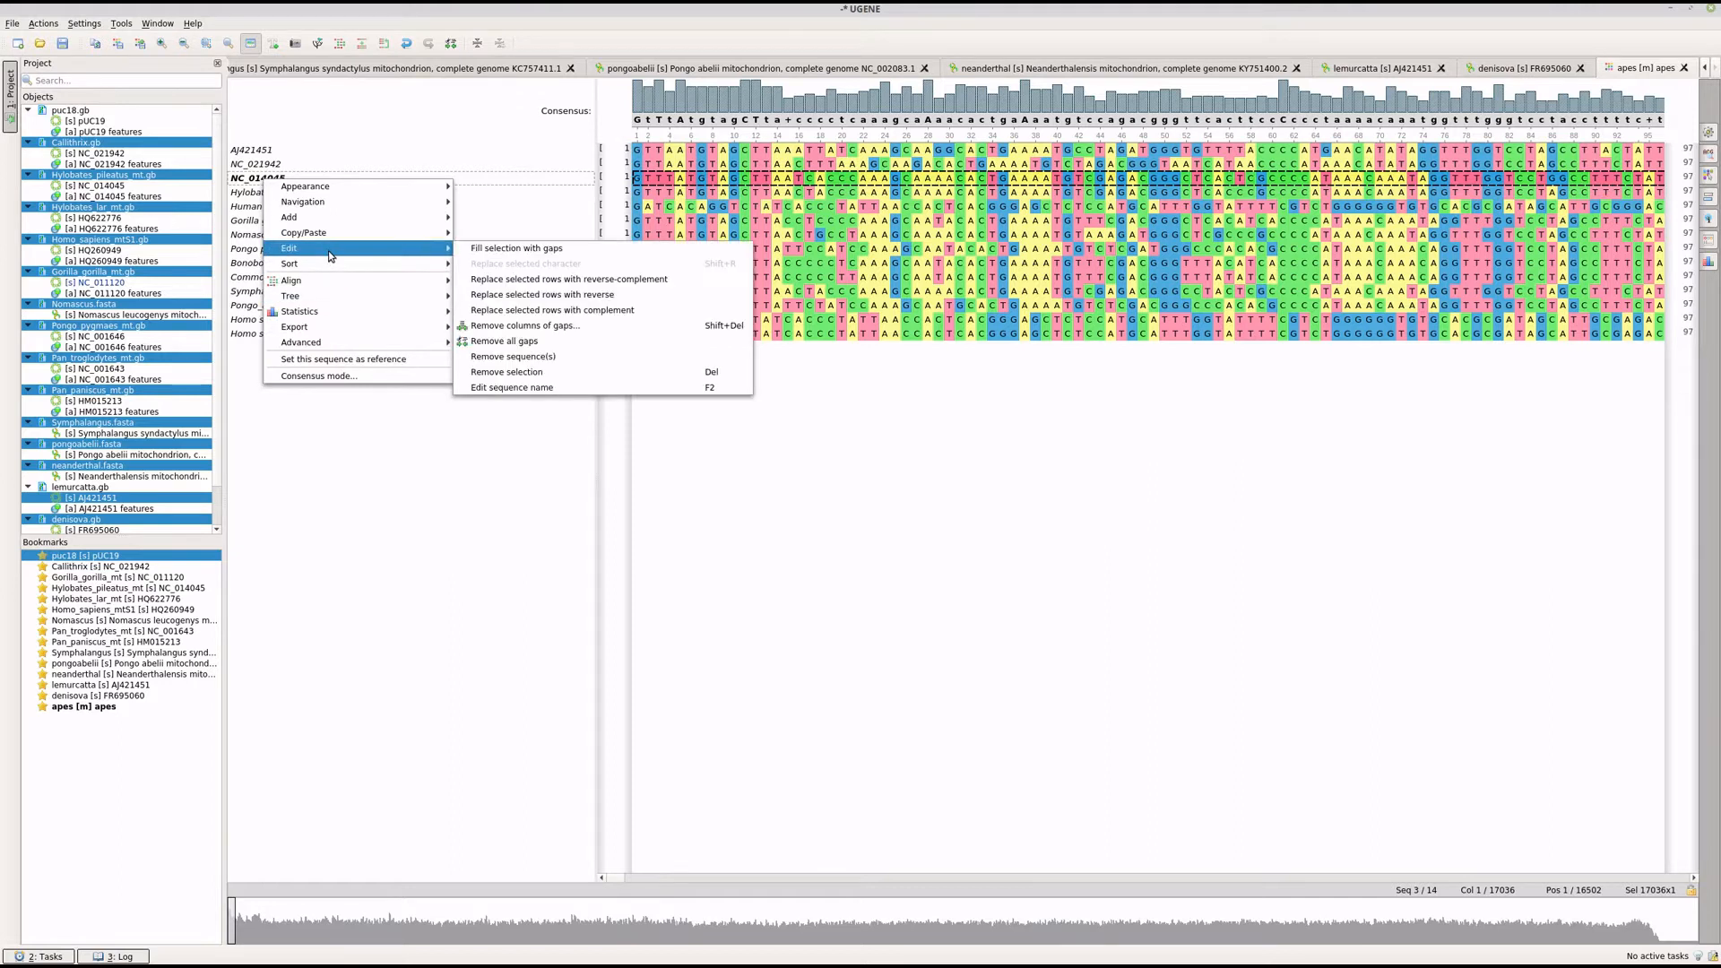
pyautogui.click(548, 388)
pyautogui.write('Hylobates pil')
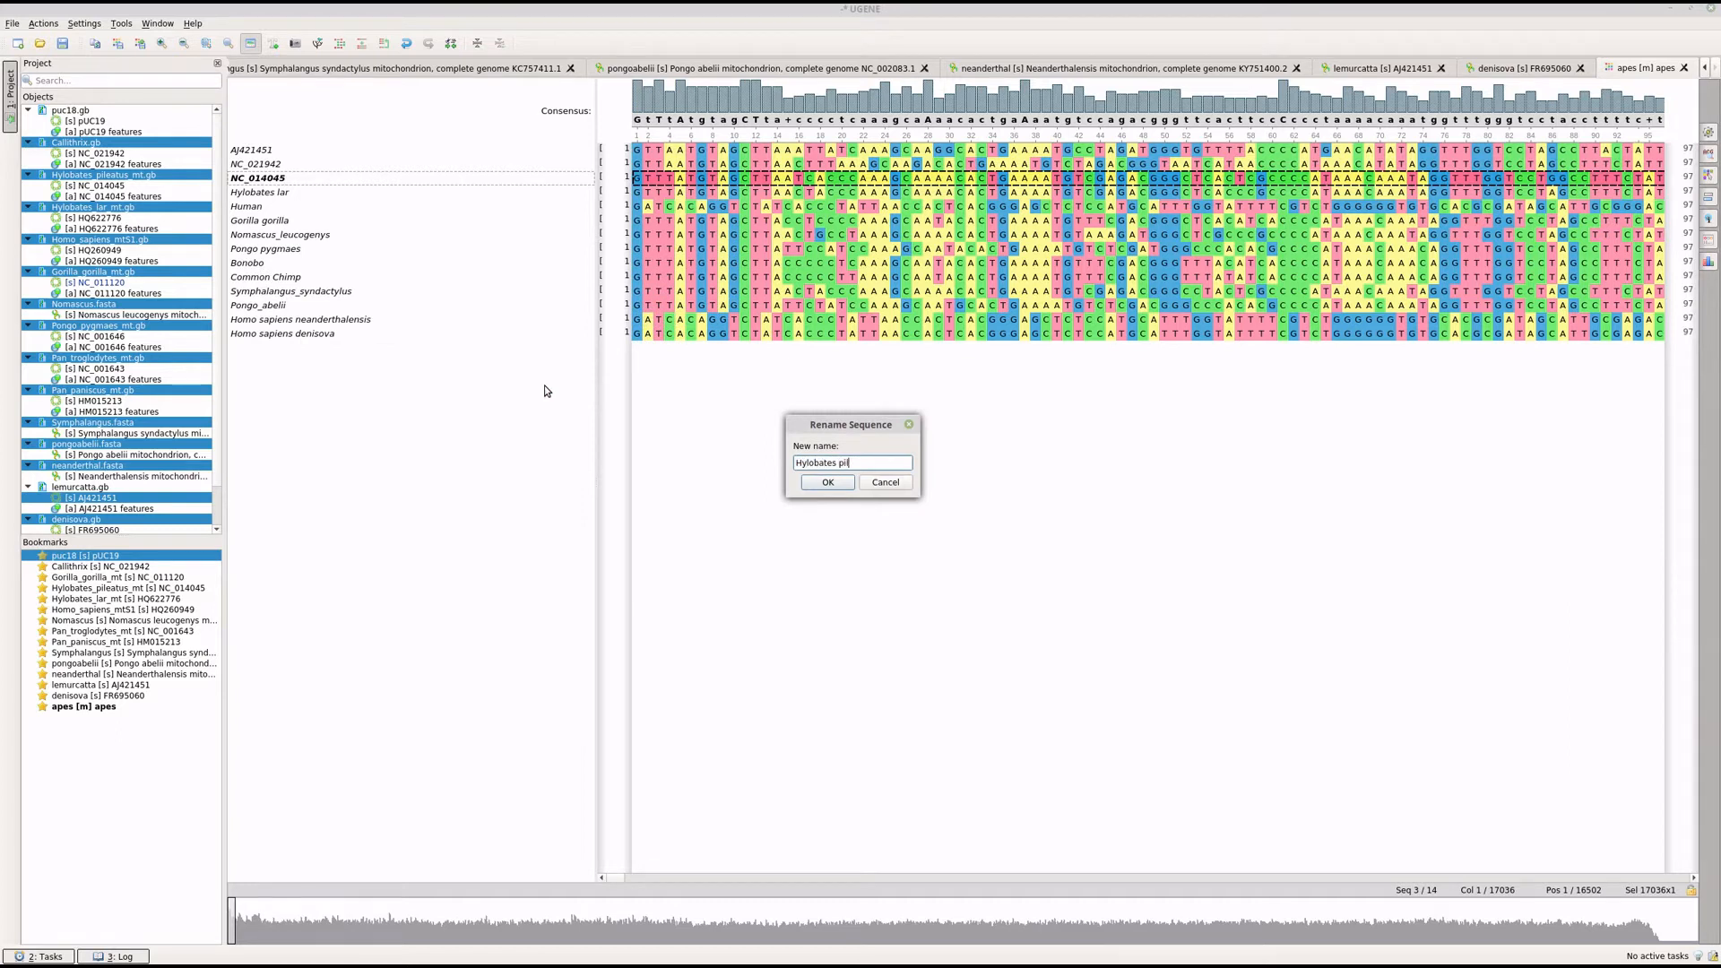
pyautogui.write('eatus')
pyautogui.click(819, 488)
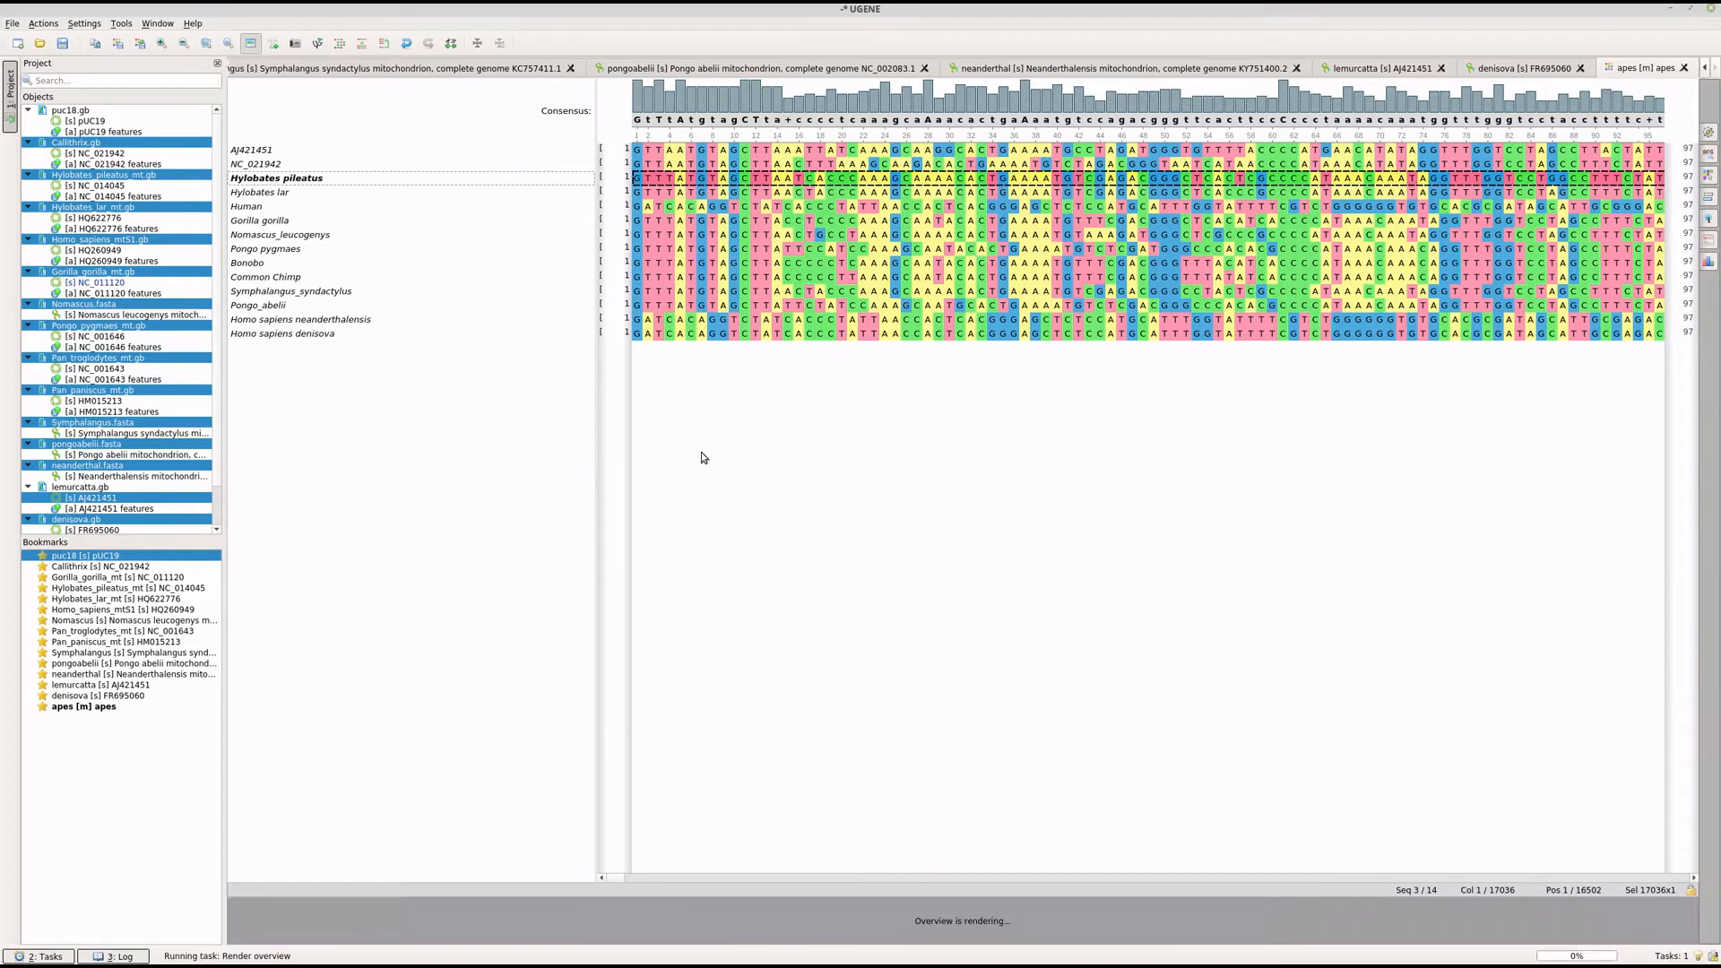
# Step: Rename sequence NC_021942 in the alignment to "Pygmy Marmoset"
pyautogui.click(268, 166)
pyautogui.rightClick(268, 169)
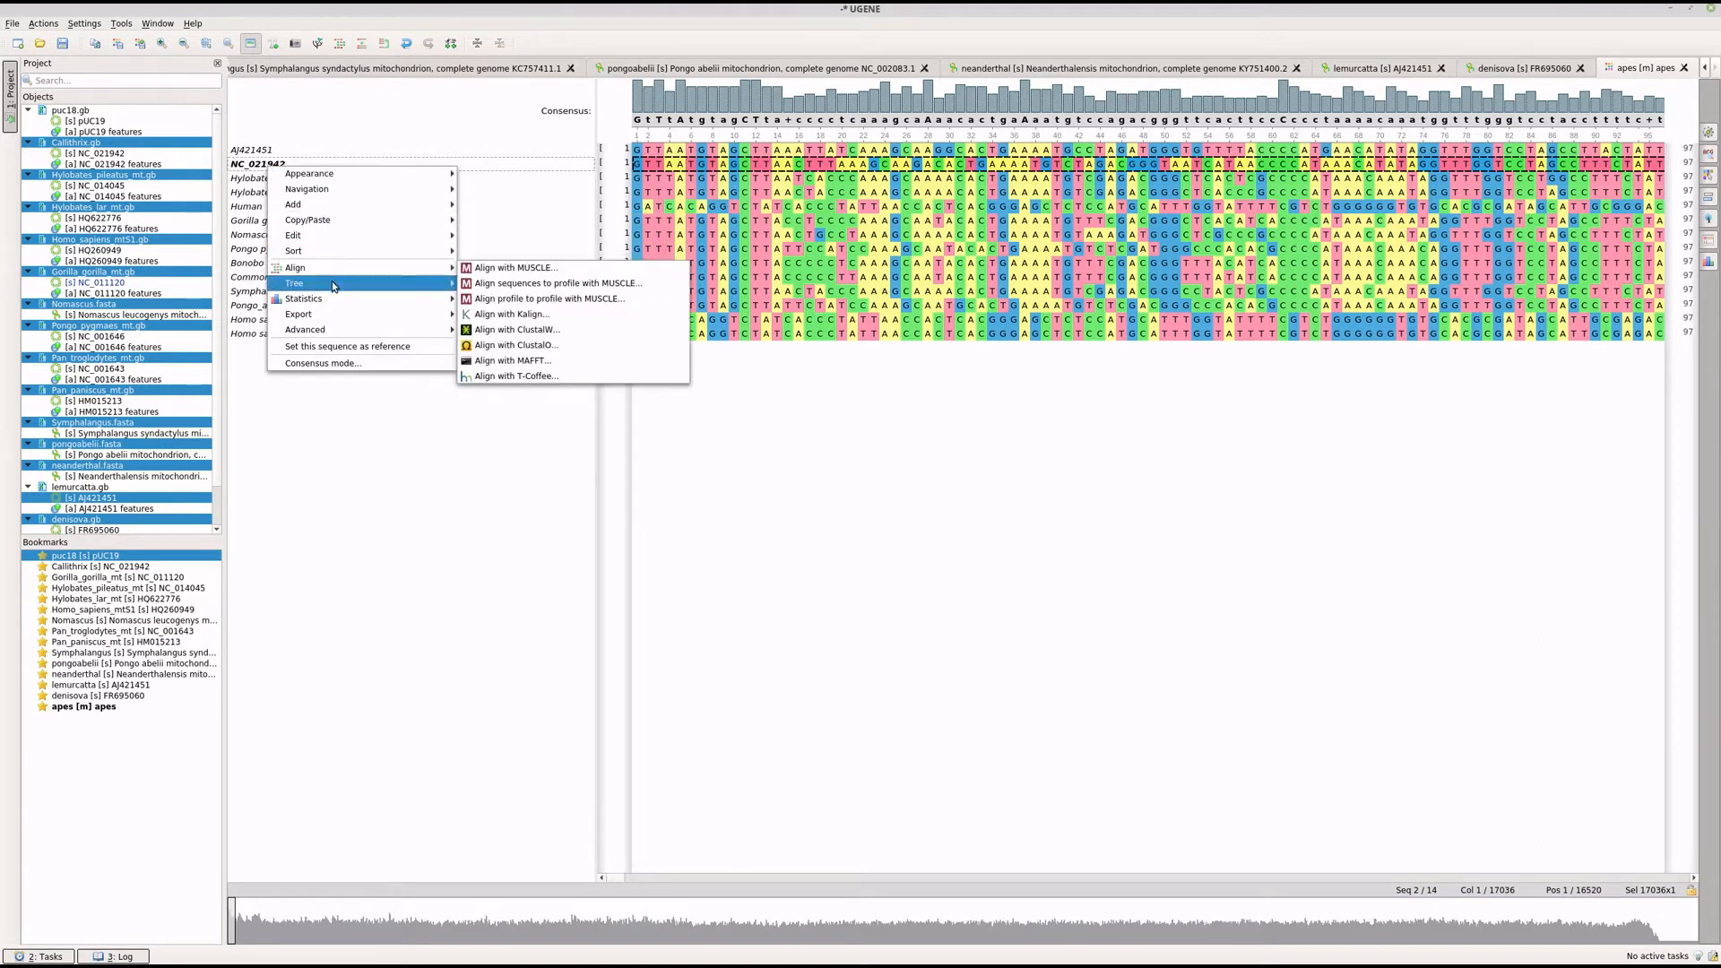
pyautogui.moveTo(332, 244)
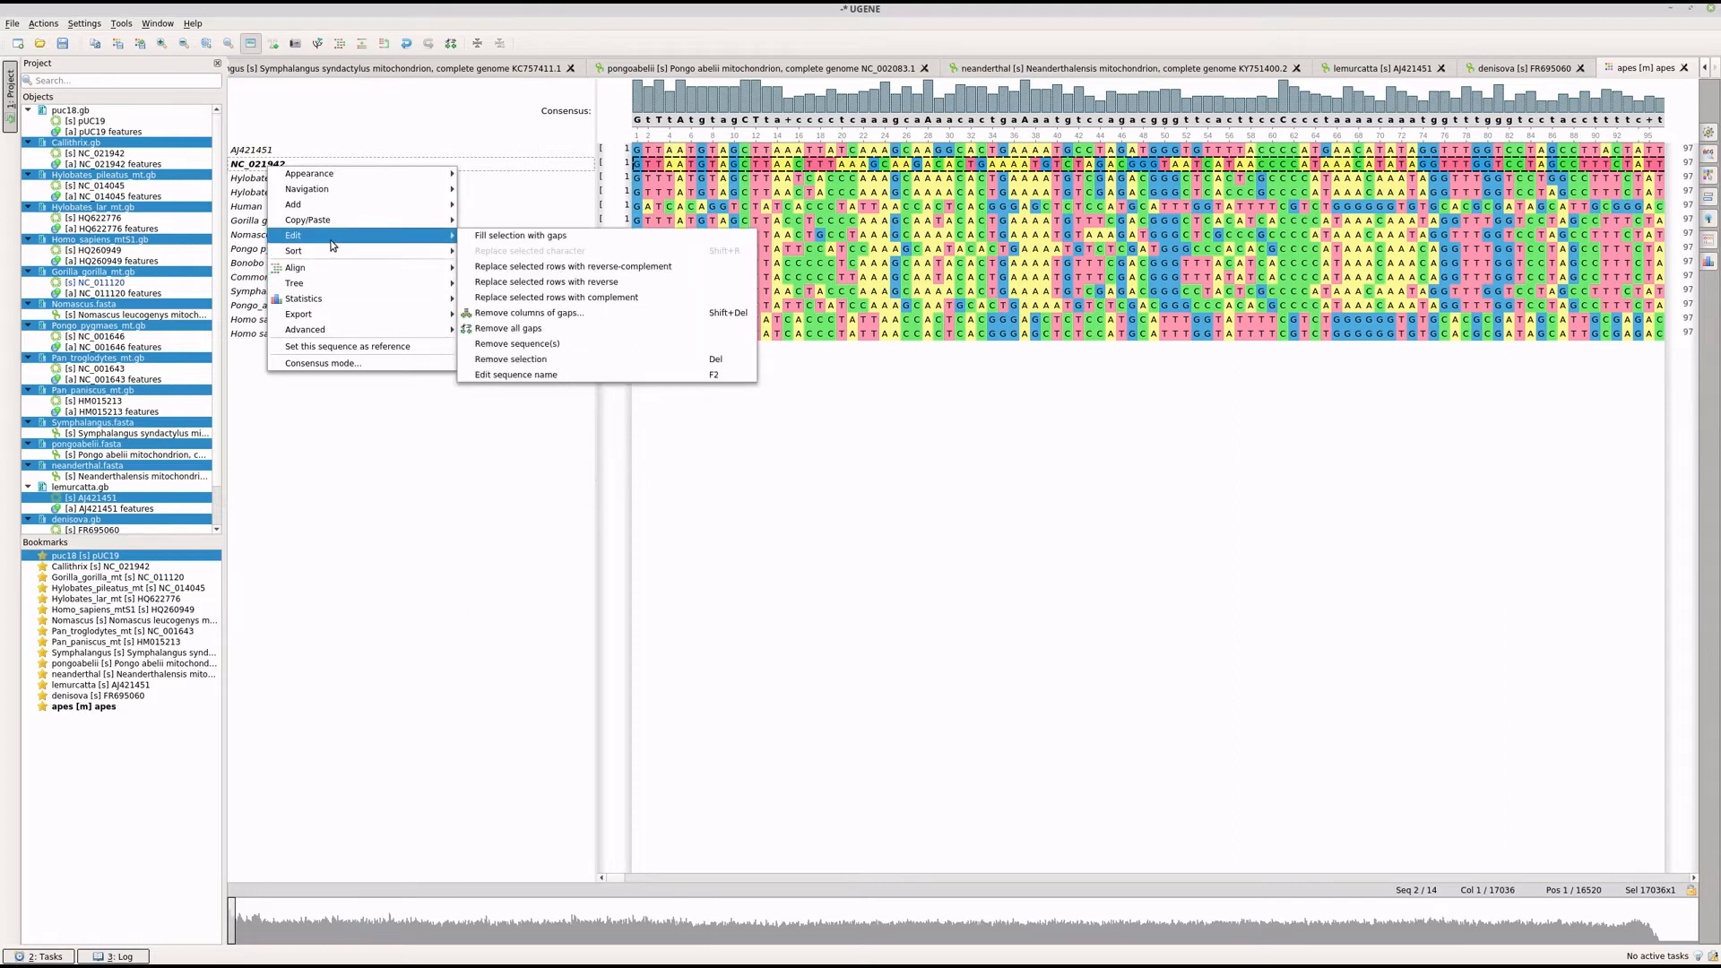
pyautogui.click(600, 374)
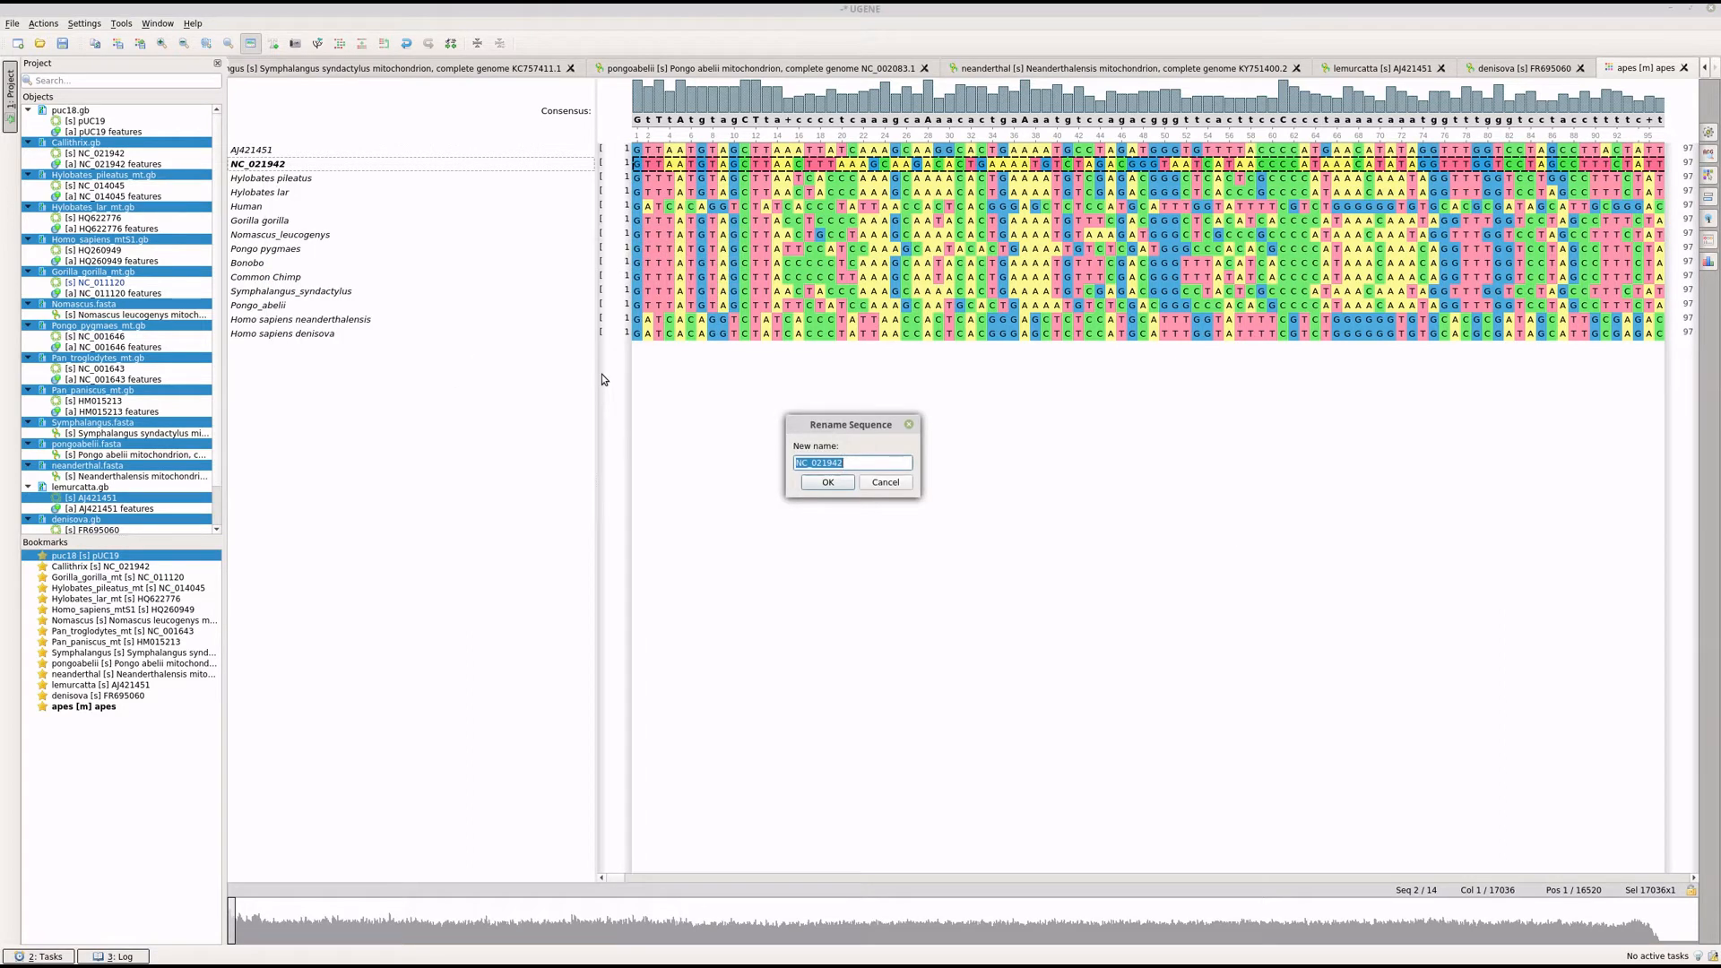
pyautogui.write('Pygmy Marmoset')
pyautogui.click(829, 483)
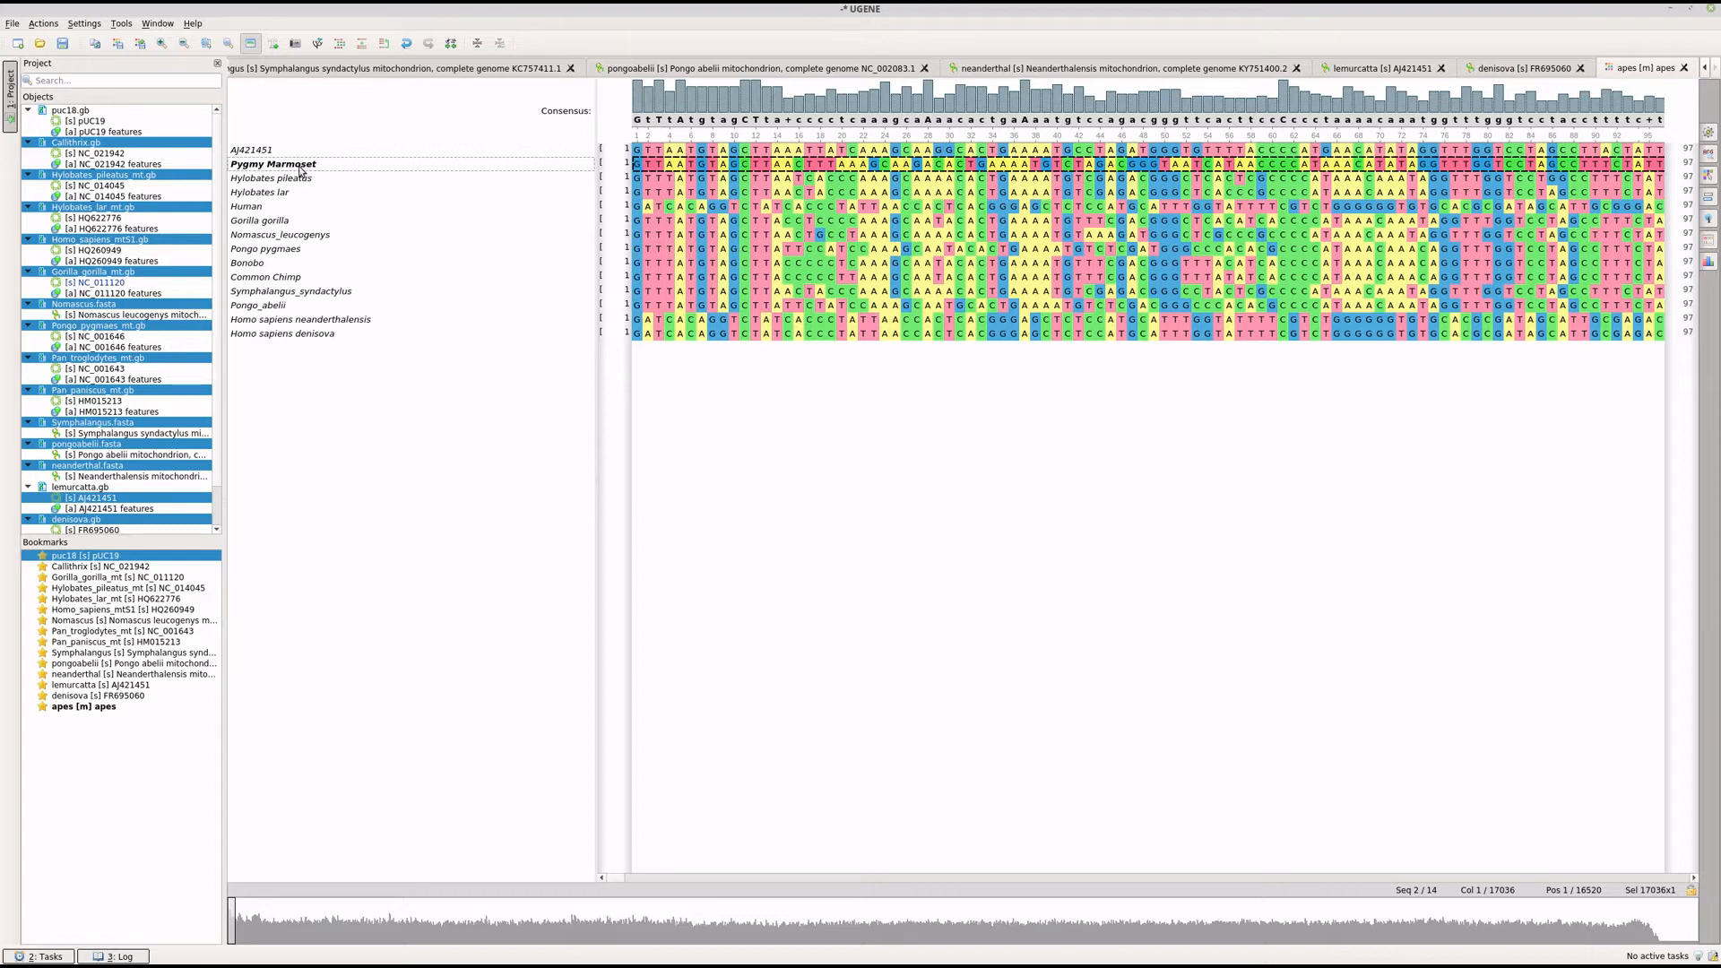
# Step: Rename sequence AJ421451 in the alignment to "Lemur catta"
pyautogui.click(270, 151)
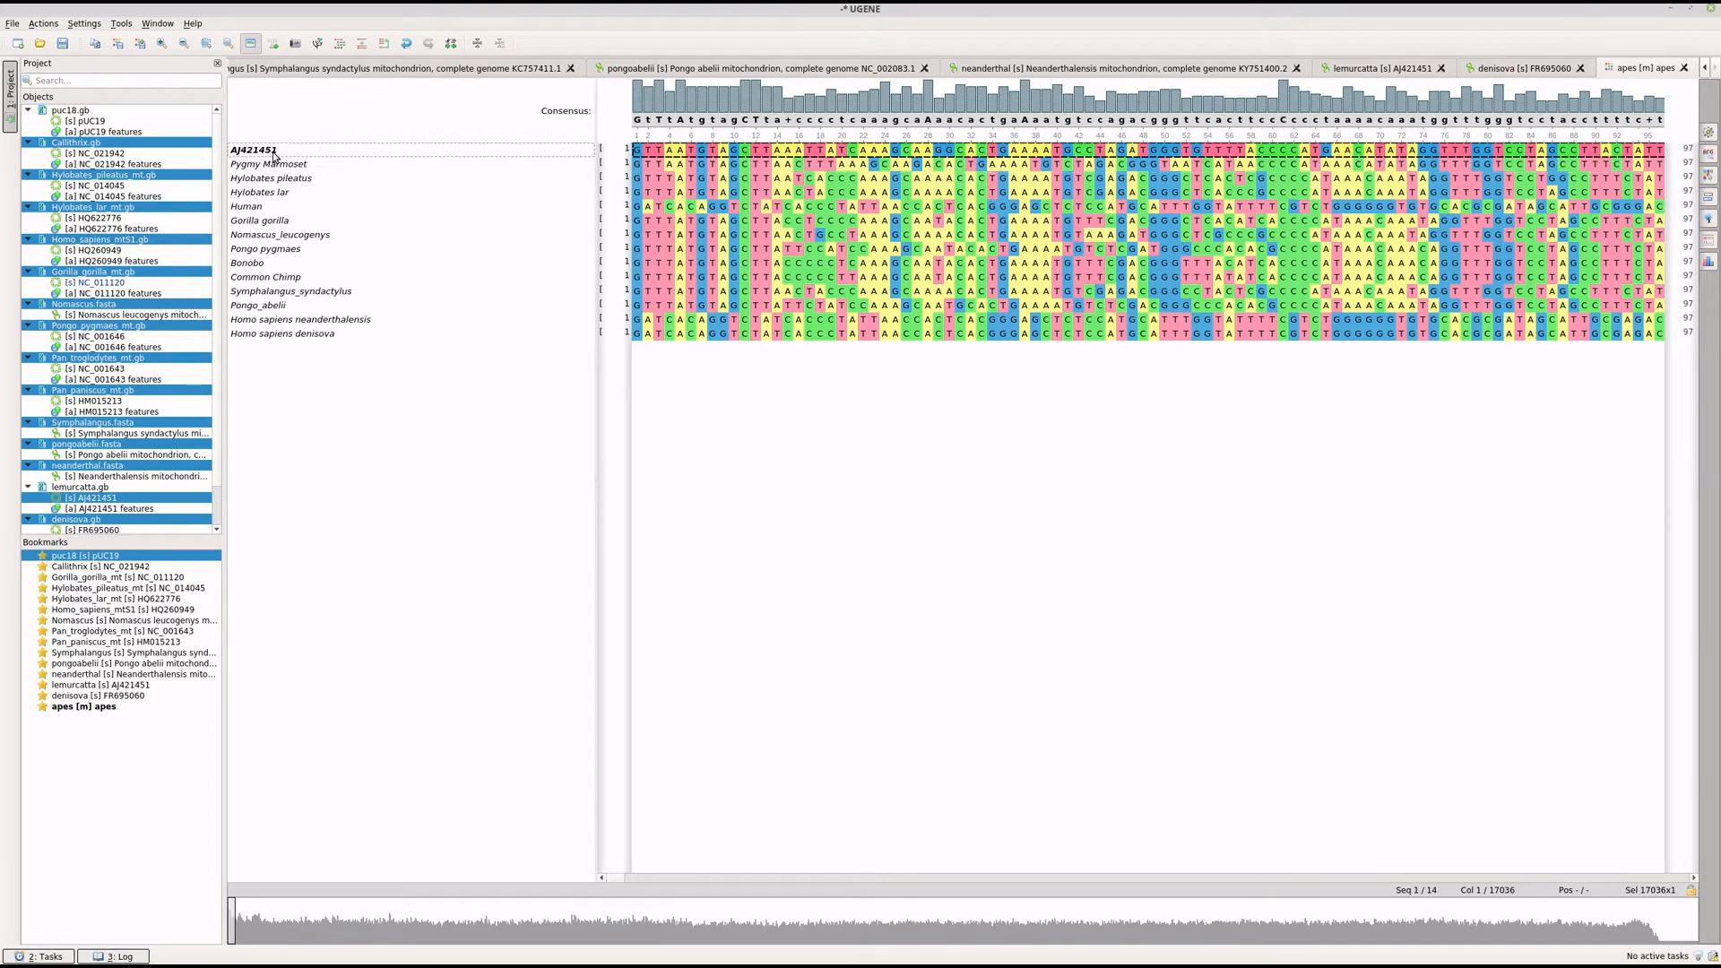
pyautogui.scroll(-1, 139, 333)
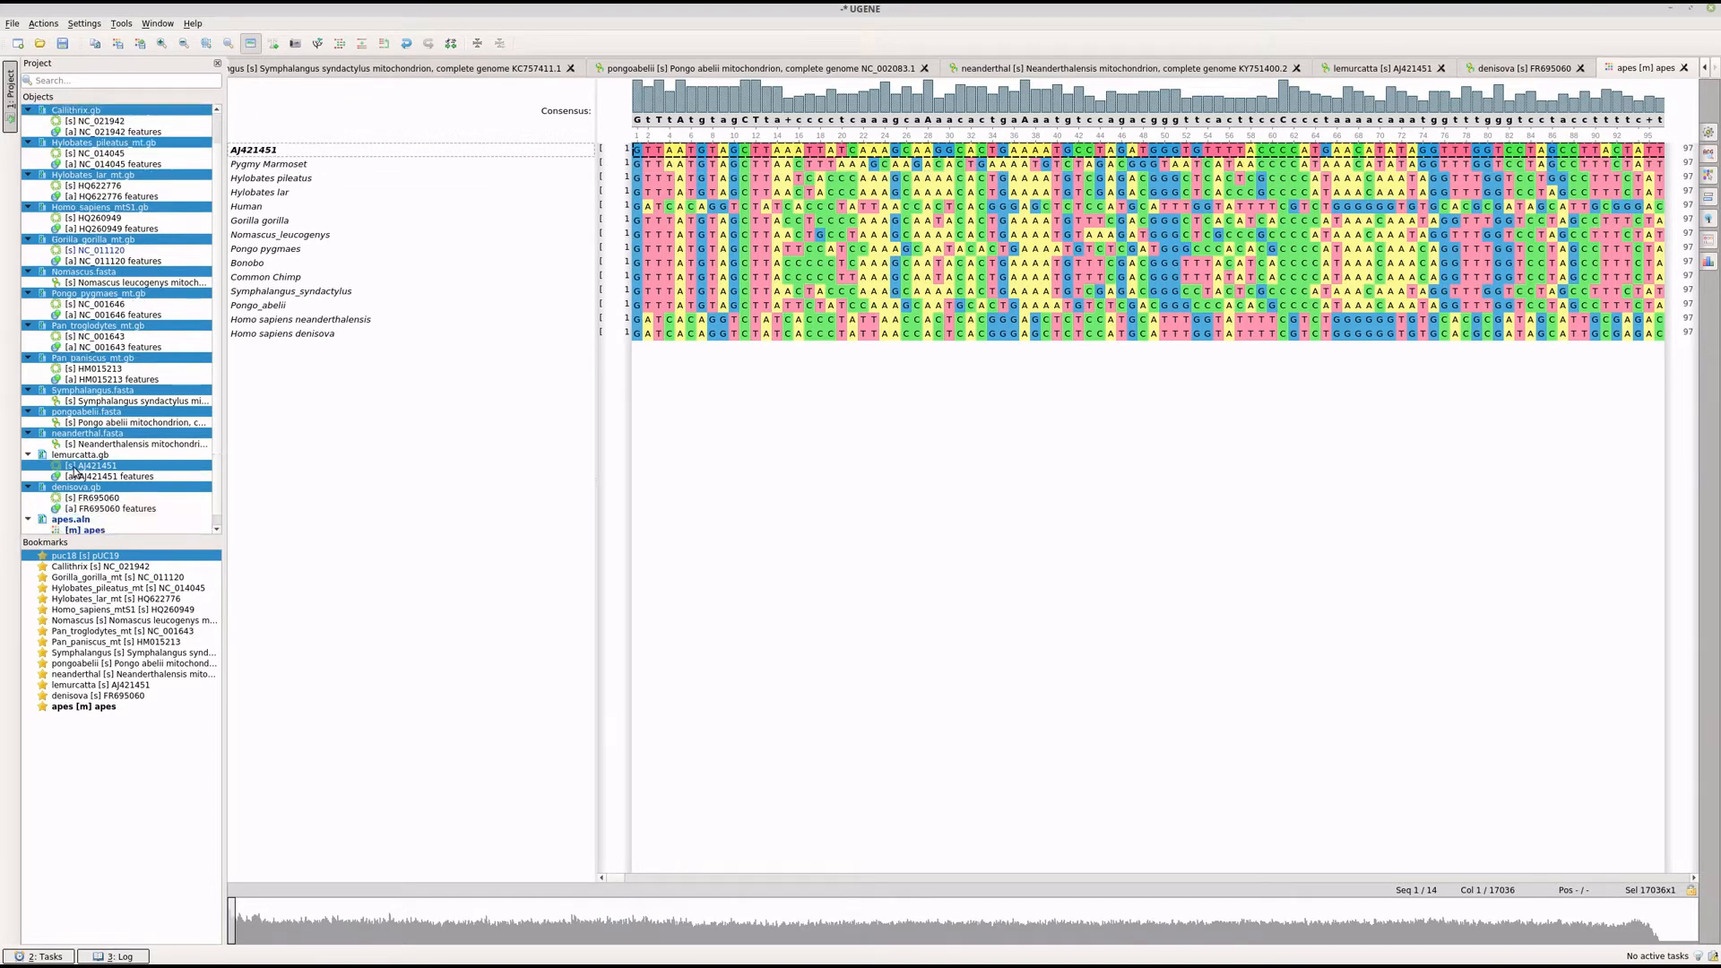
pyautogui.rightClick(268, 153)
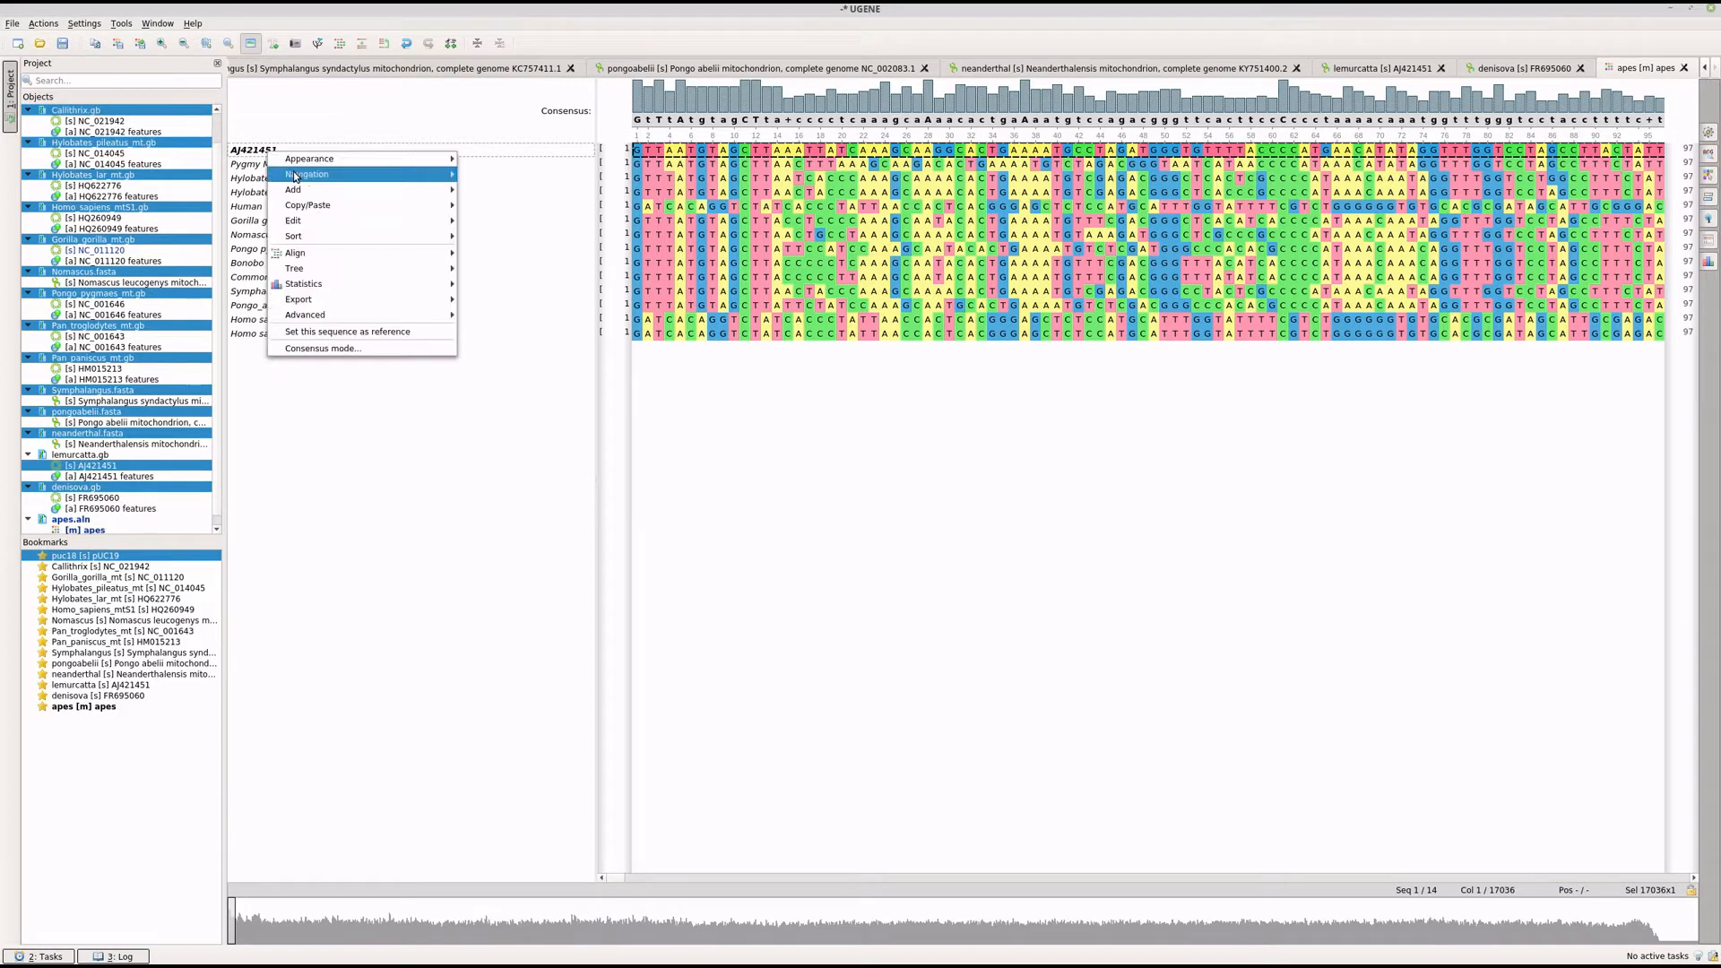
pyautogui.moveTo(314, 222)
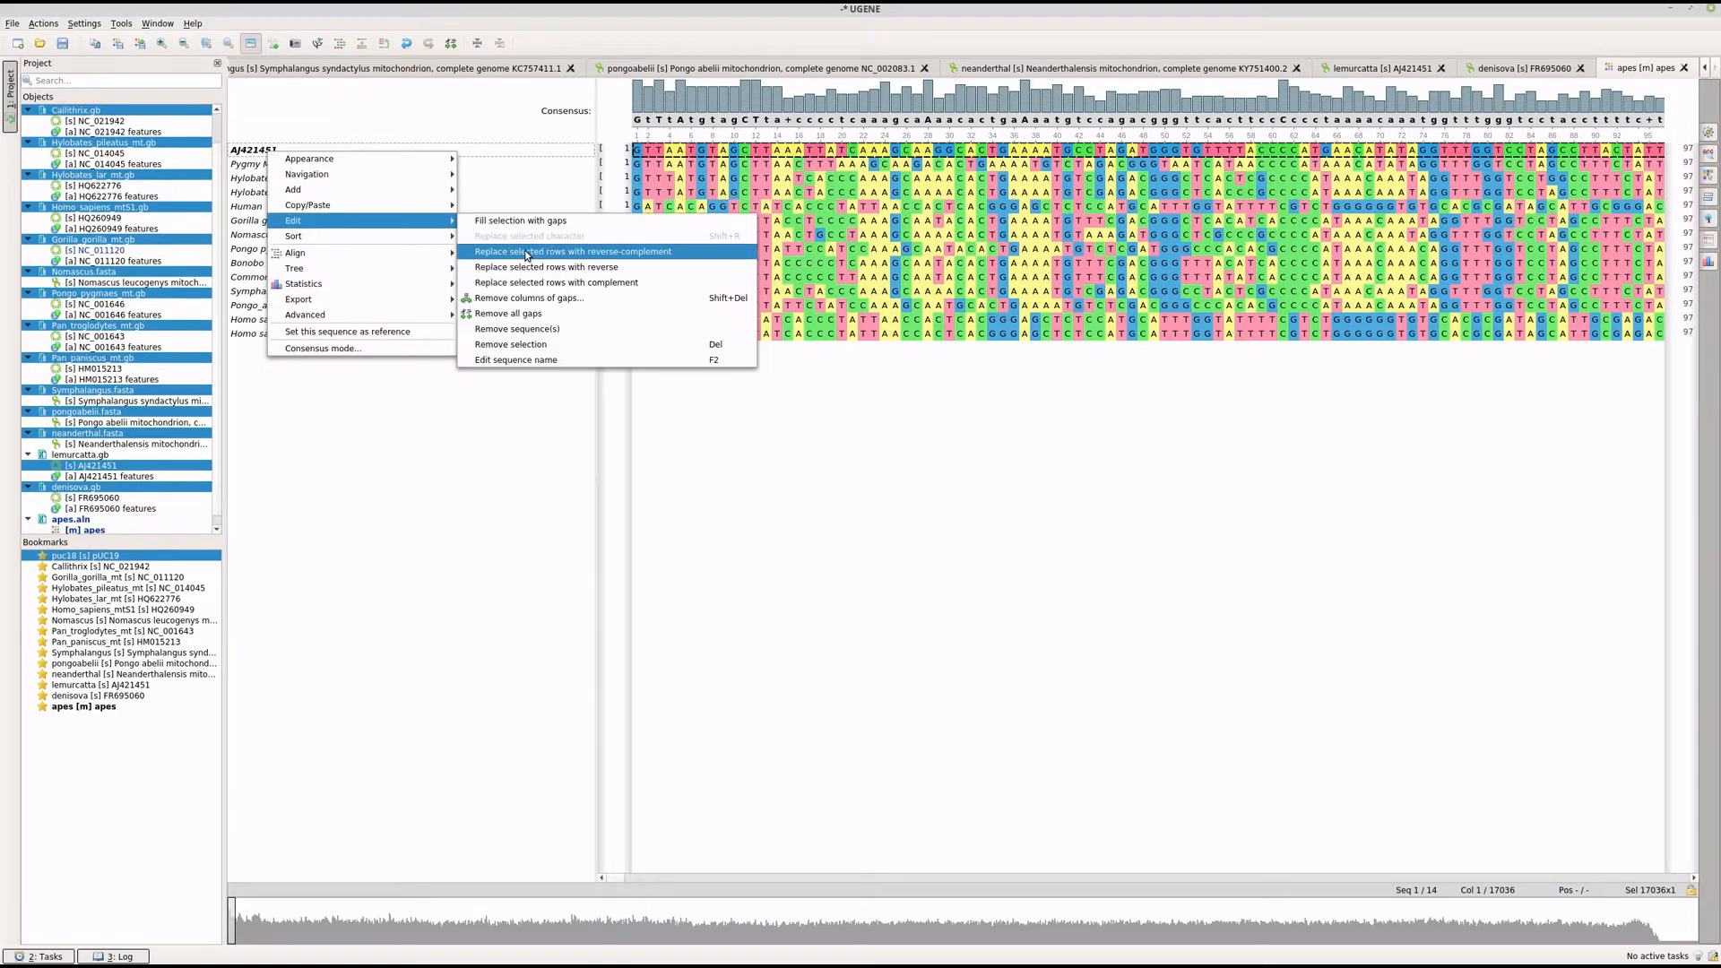
pyautogui.click(552, 357)
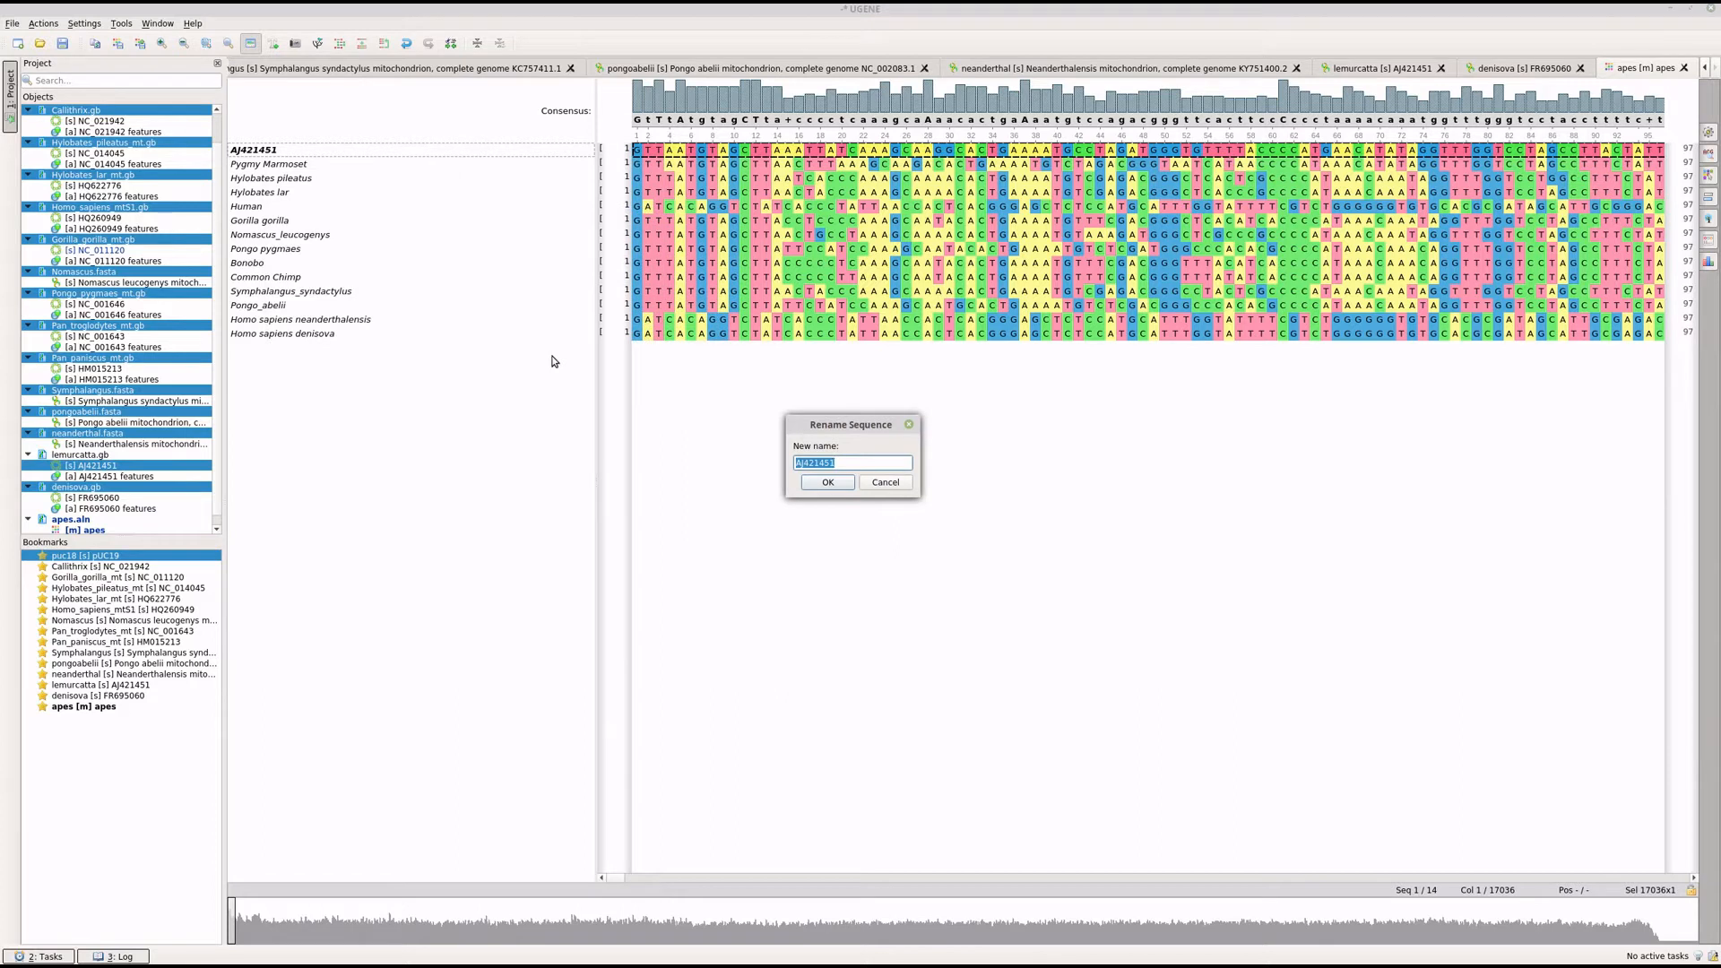
pyautogui.write('Lemur catta')
pyautogui.click(828, 484)
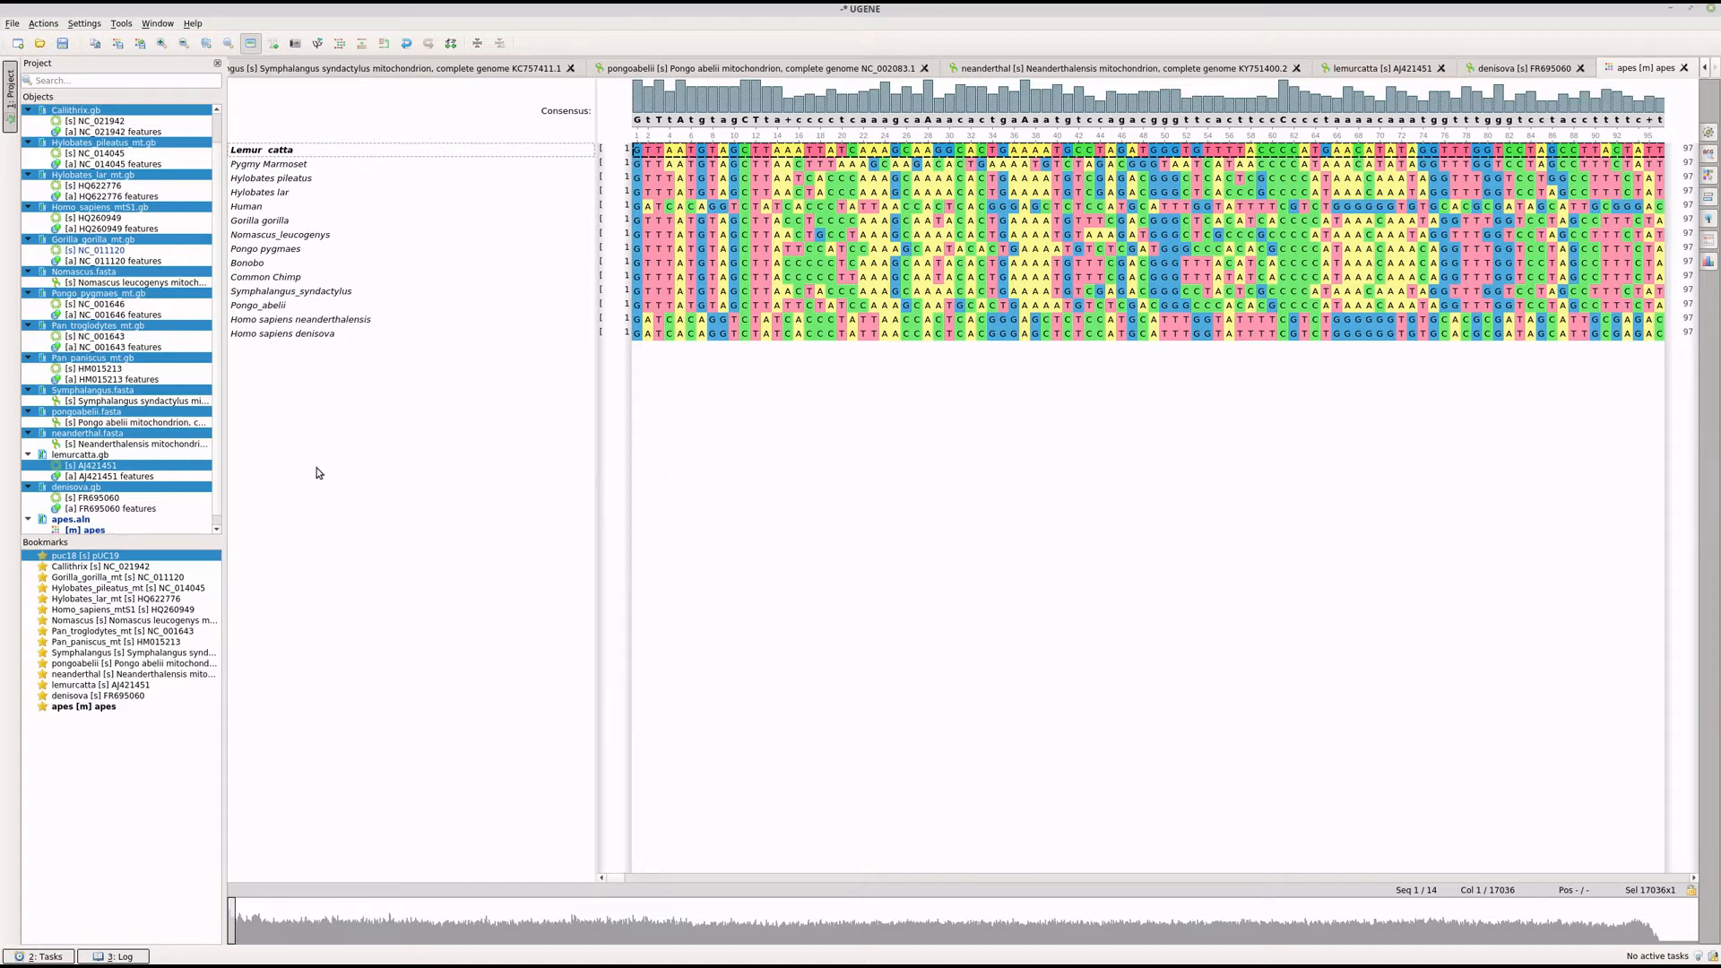
# Step: Align the whole set of ape sequences with MUSCLE in MUSCLE default mode, without re-arranging the sequences
pyautogui.moveTo(622, 886)
pyautogui.mouseDown()
pyautogui.moveTo(1351, 870)
pyautogui.moveTo(1713, 819)
pyautogui.mouseUp()
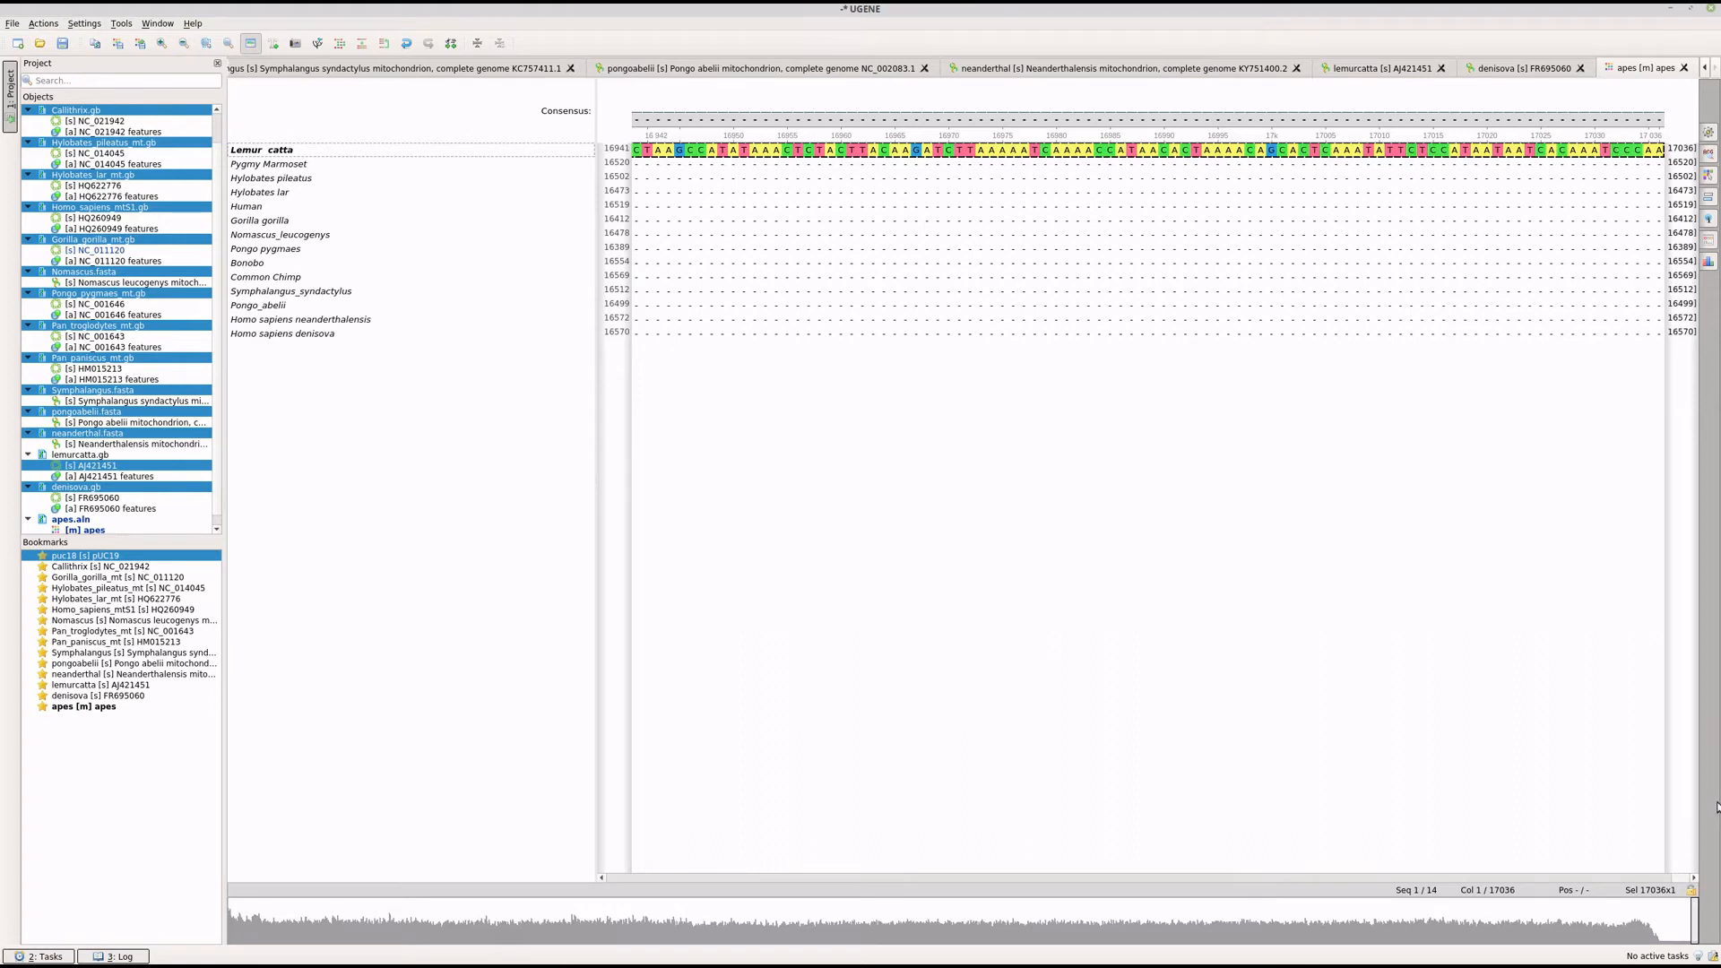
pyautogui.moveTo(1716, 807); pyautogui.dragTo(581, 740)
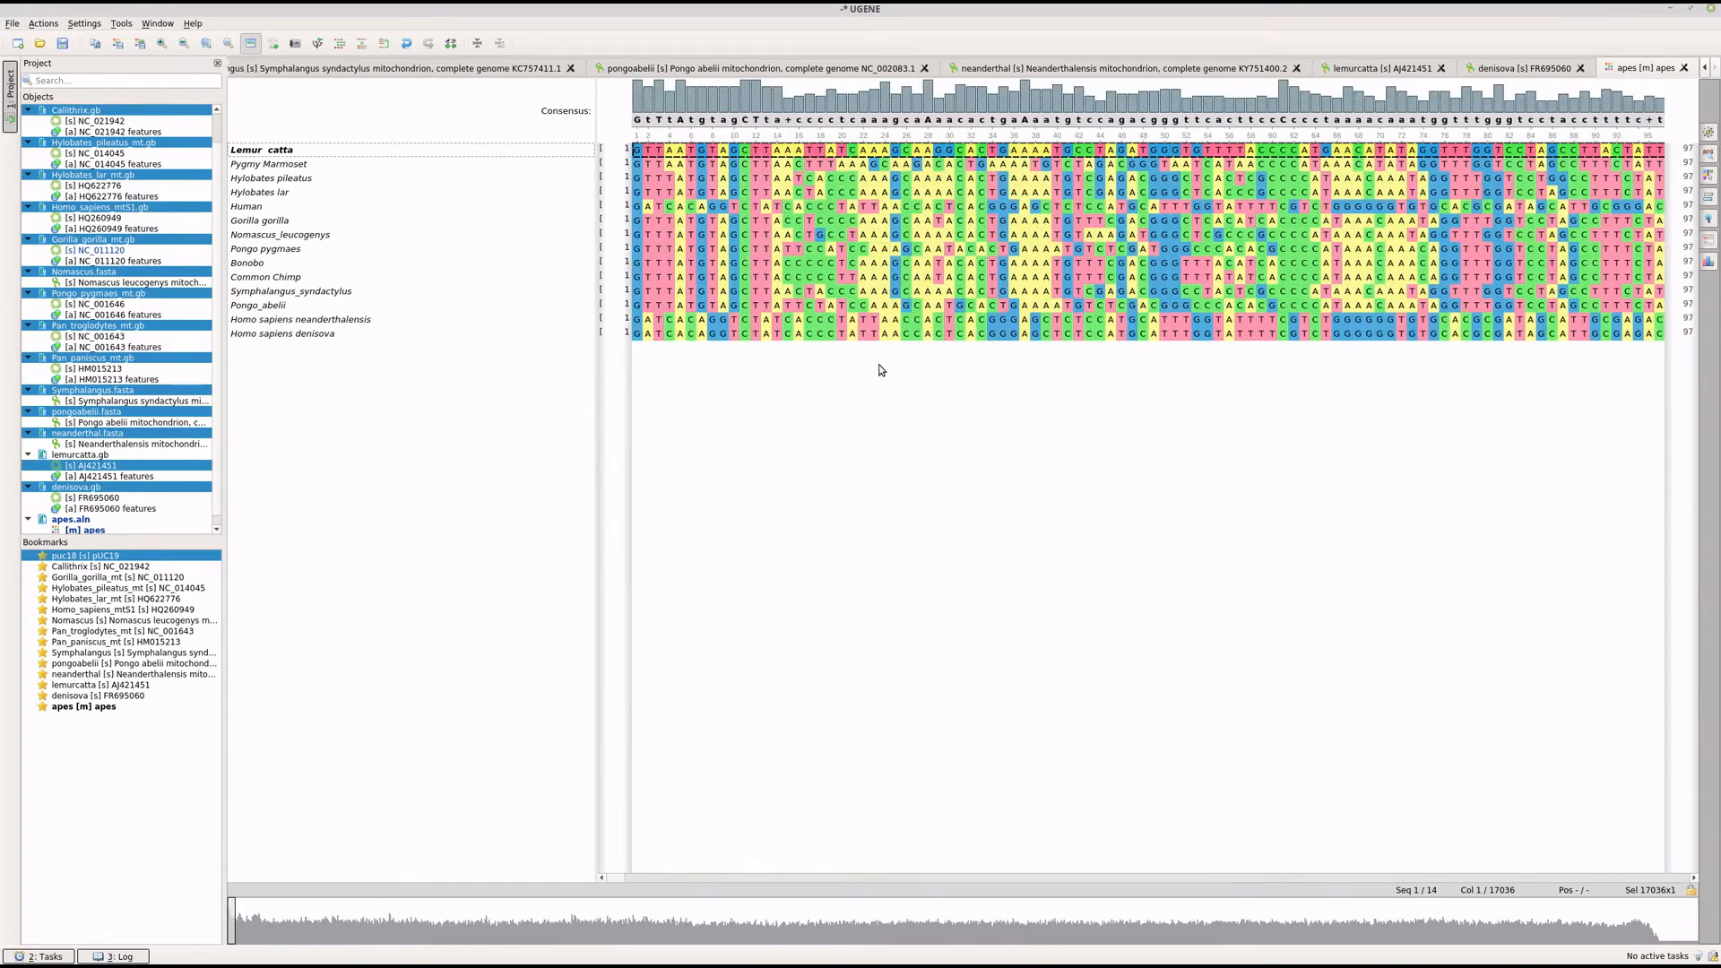
pyautogui.rightClick(871, 292)
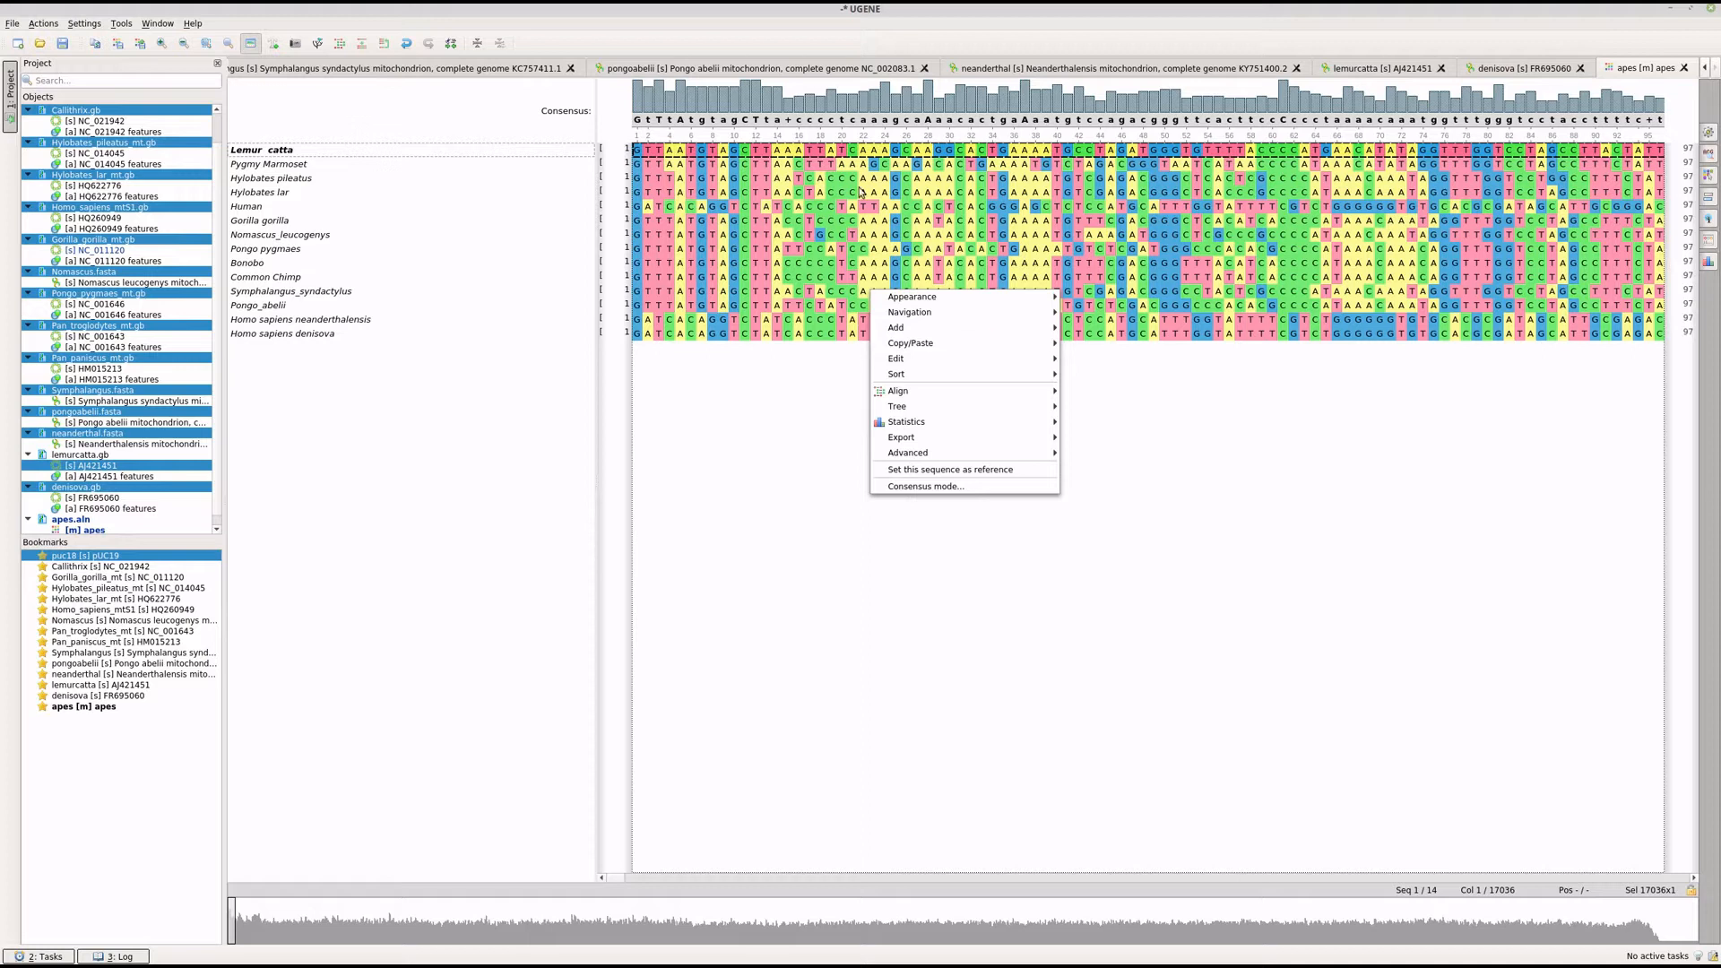
pyautogui.moveTo(915, 395)
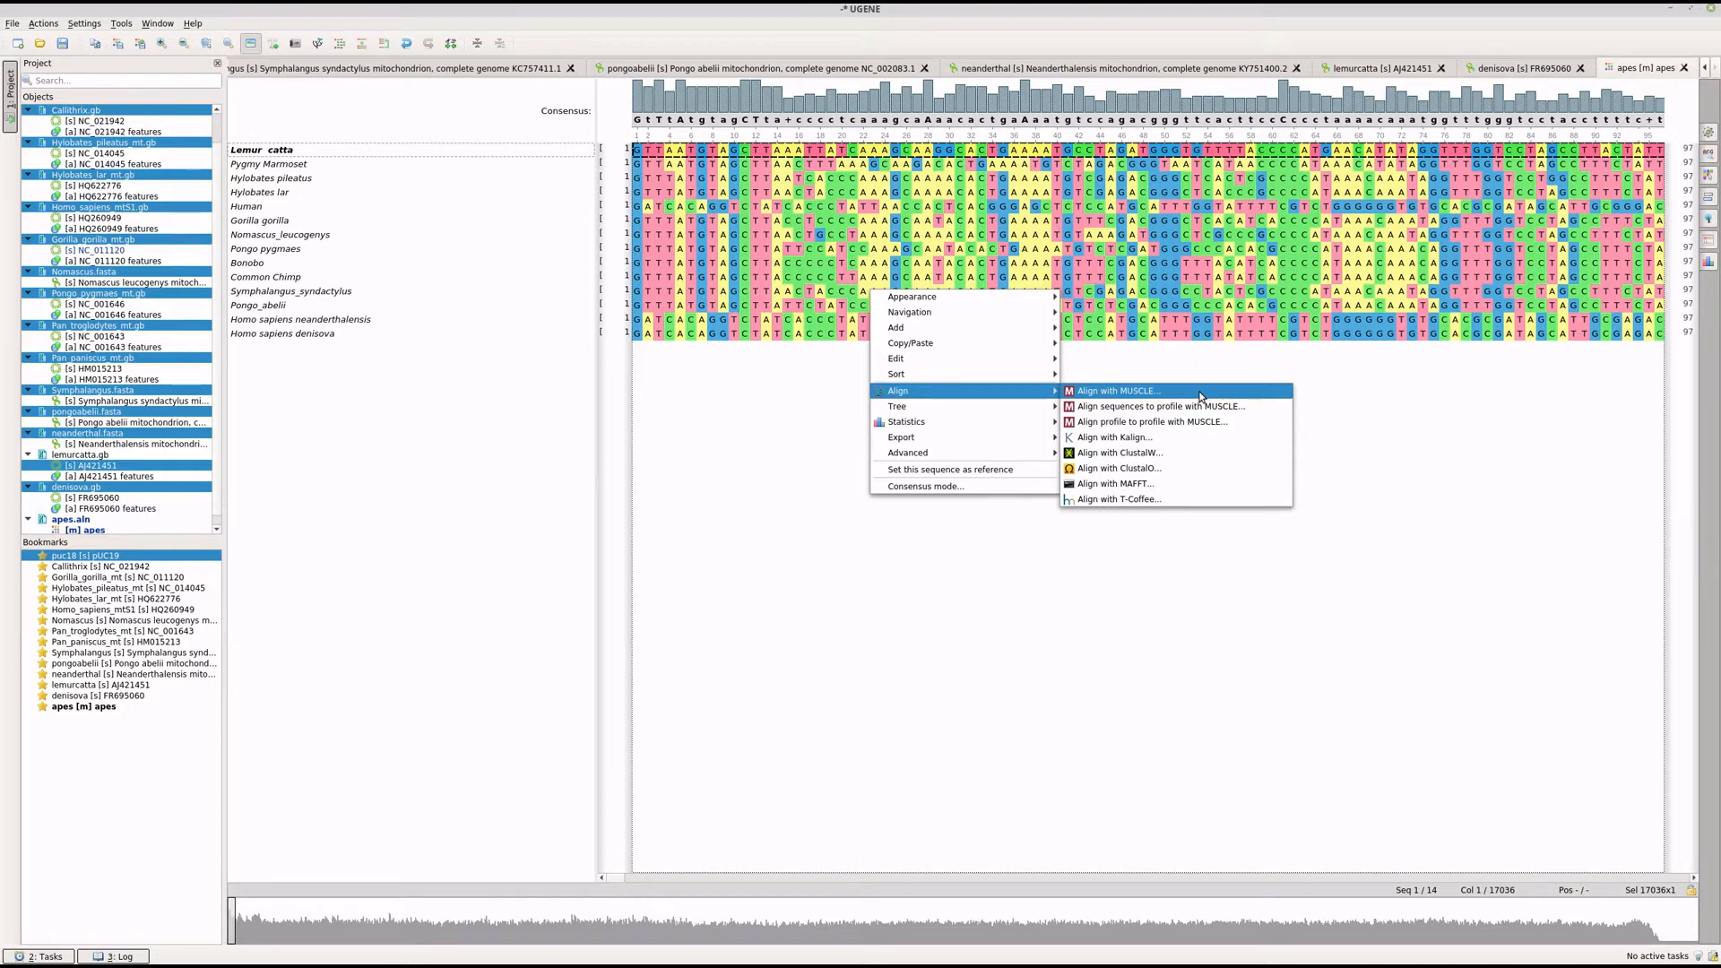
pyautogui.click(1151, 392)
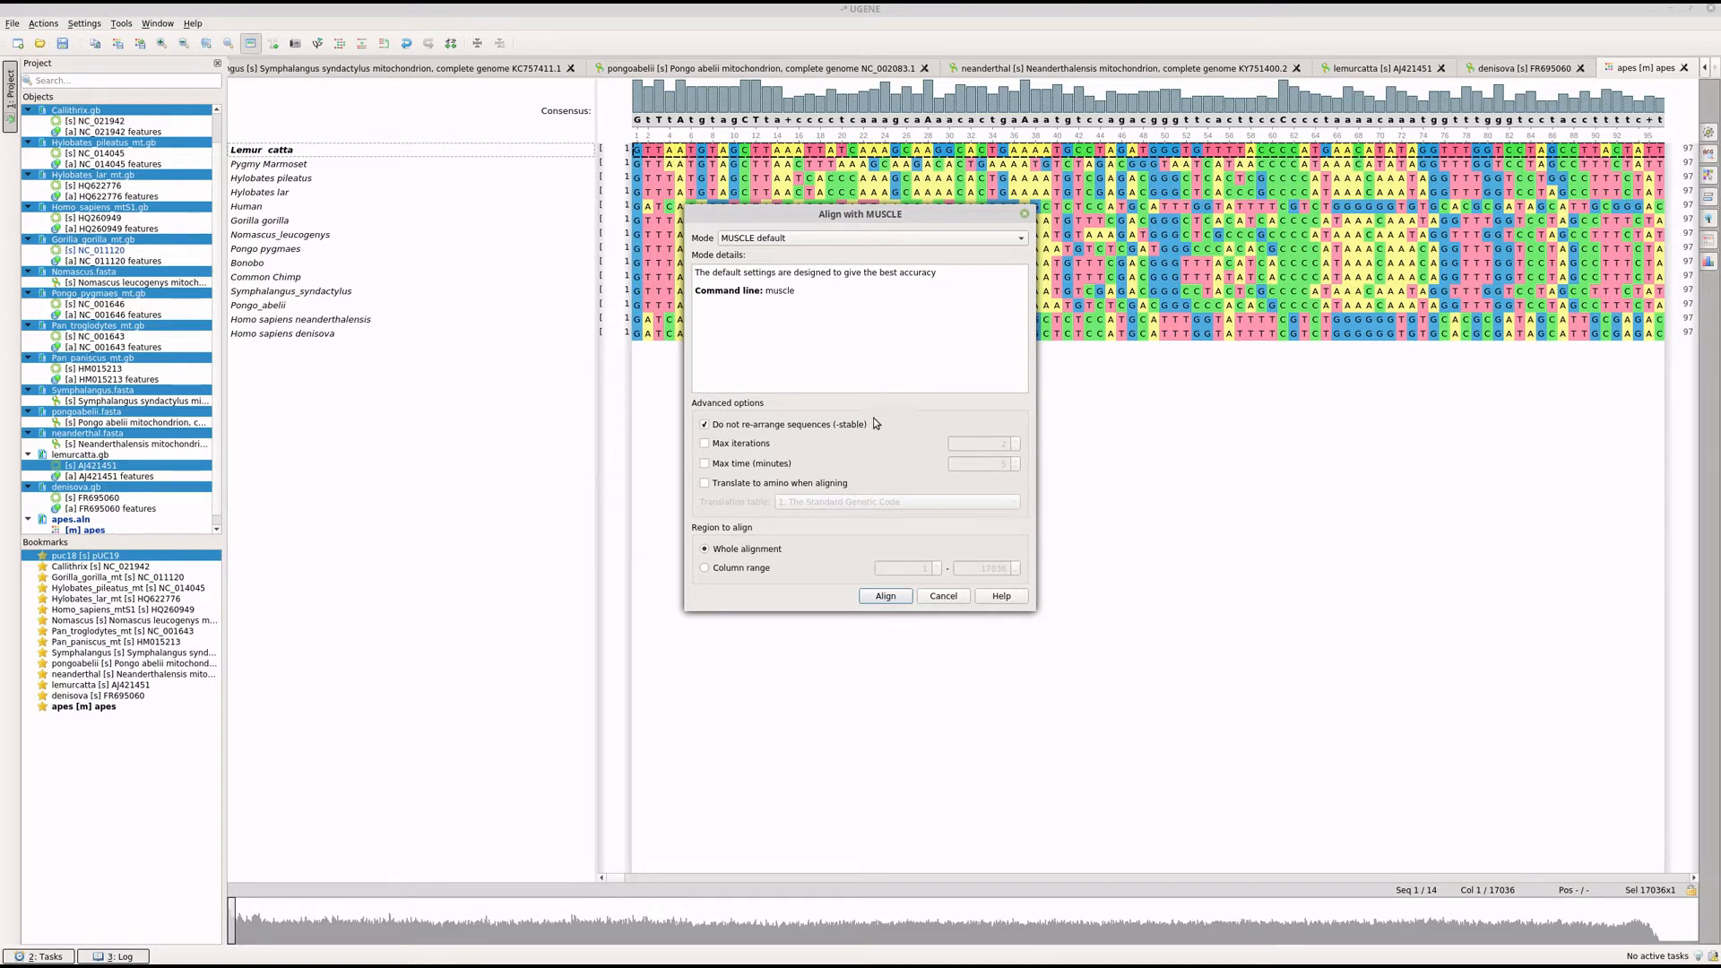
pyautogui.click(886, 596)
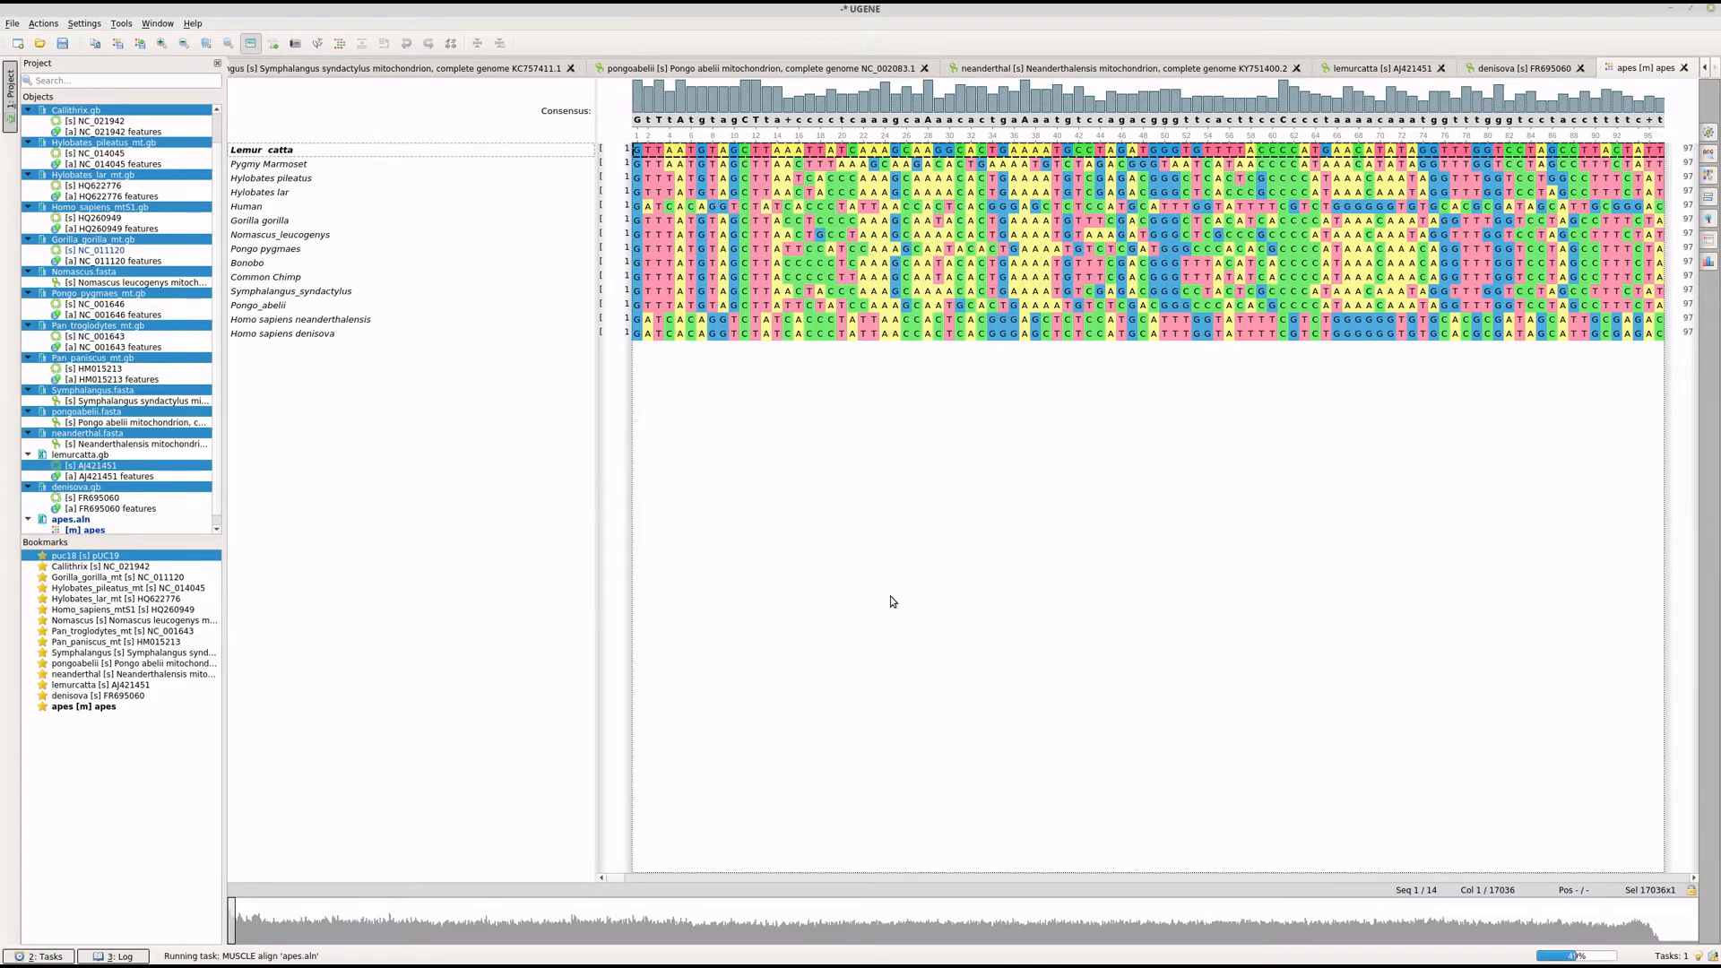
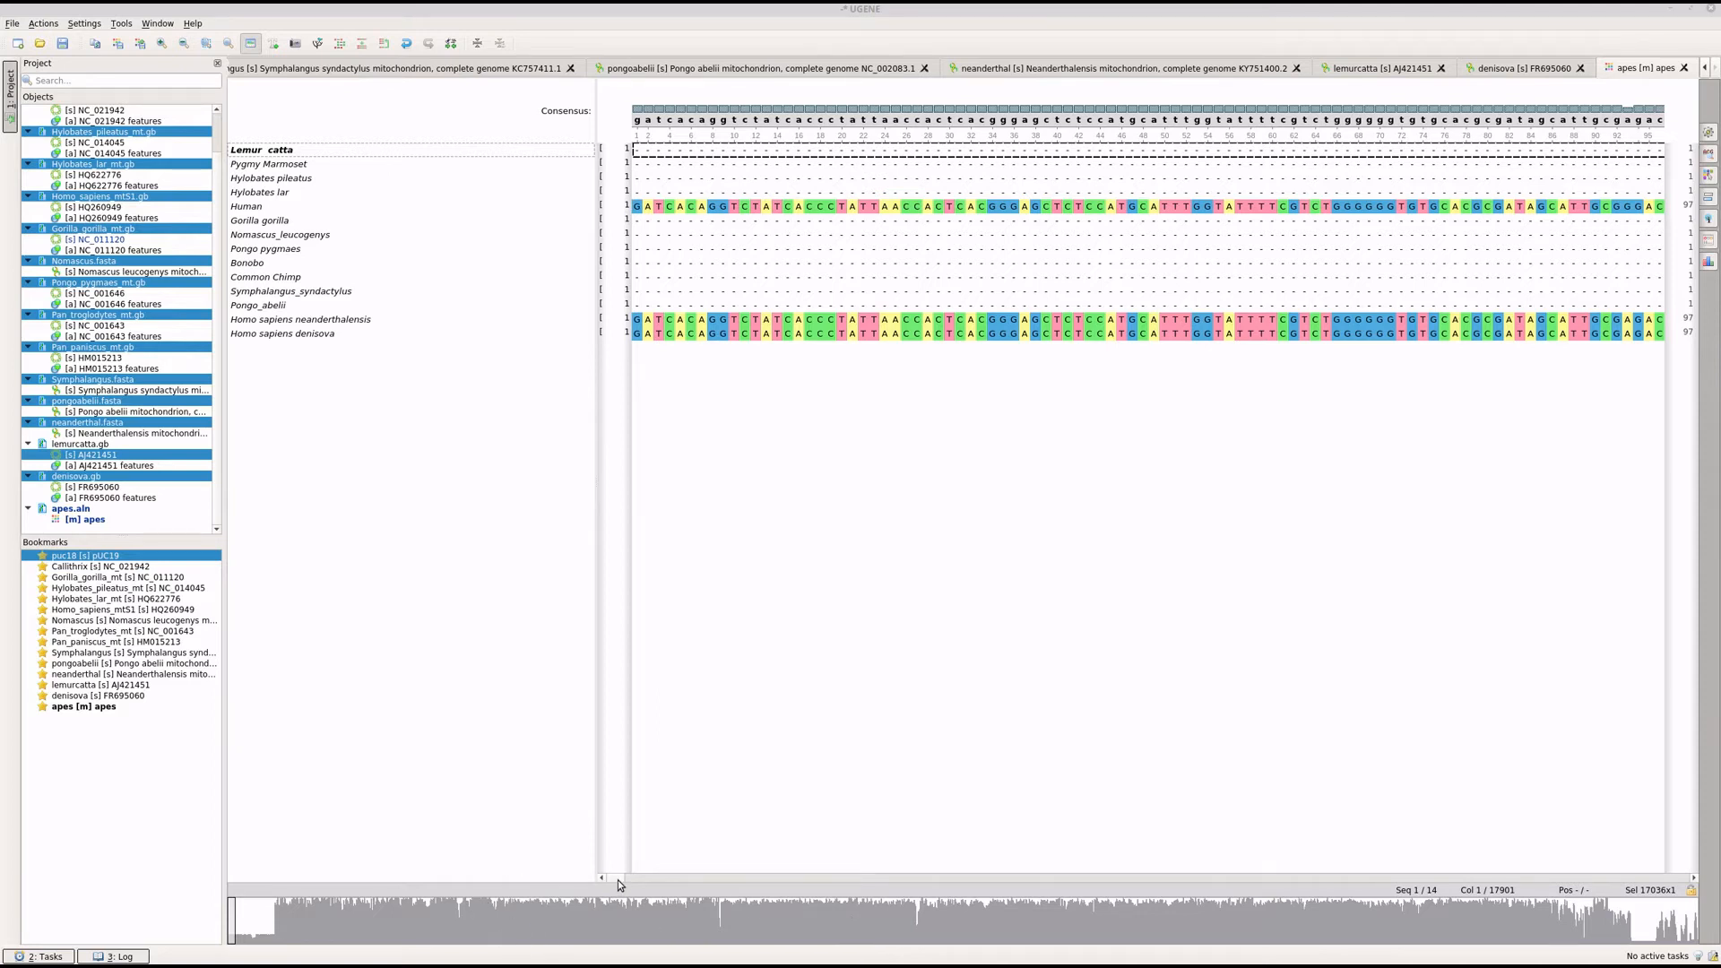
# Step: Examine the aligned sequences along their length, comparing the bases and gaps between species at the start and further in
pyautogui.moveTo(617, 879); pyautogui.dragTo(660, 877)
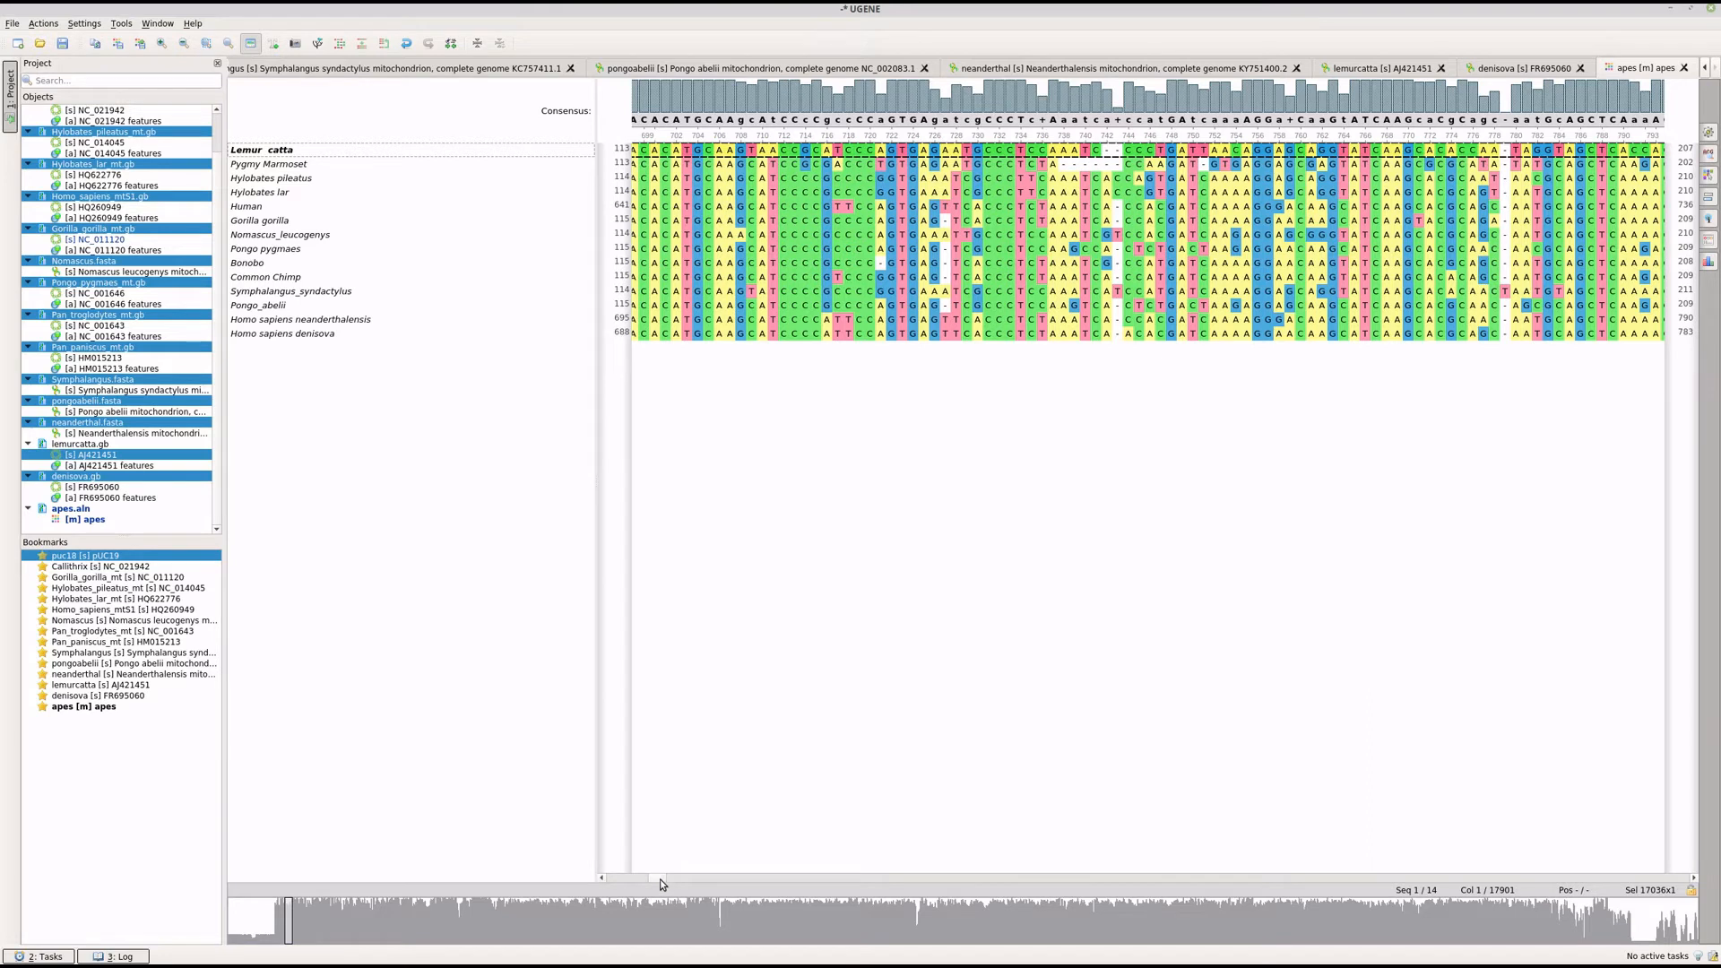
pyautogui.moveTo(662, 884); pyautogui.dragTo(701, 891)
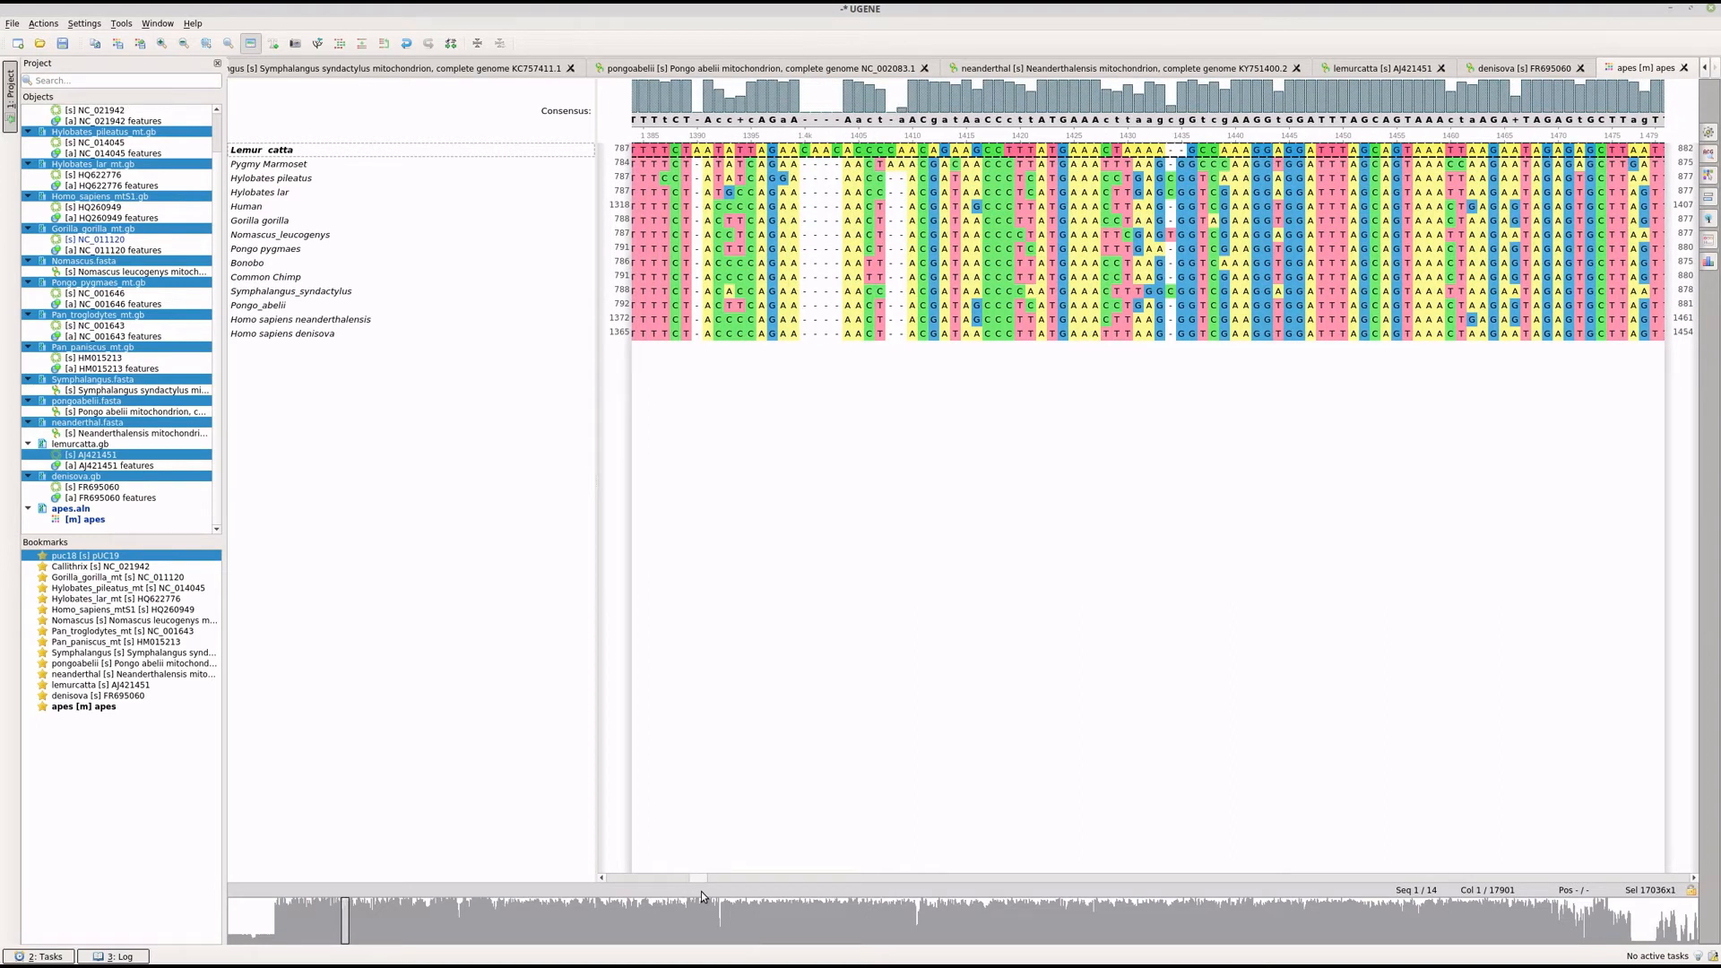
pyautogui.moveTo(710, 891)
pyautogui.mouseDown()
pyautogui.moveTo(1141, 913)
pyautogui.moveTo(1717, 906)
pyautogui.moveTo(301, 875)
pyautogui.mouseUp()
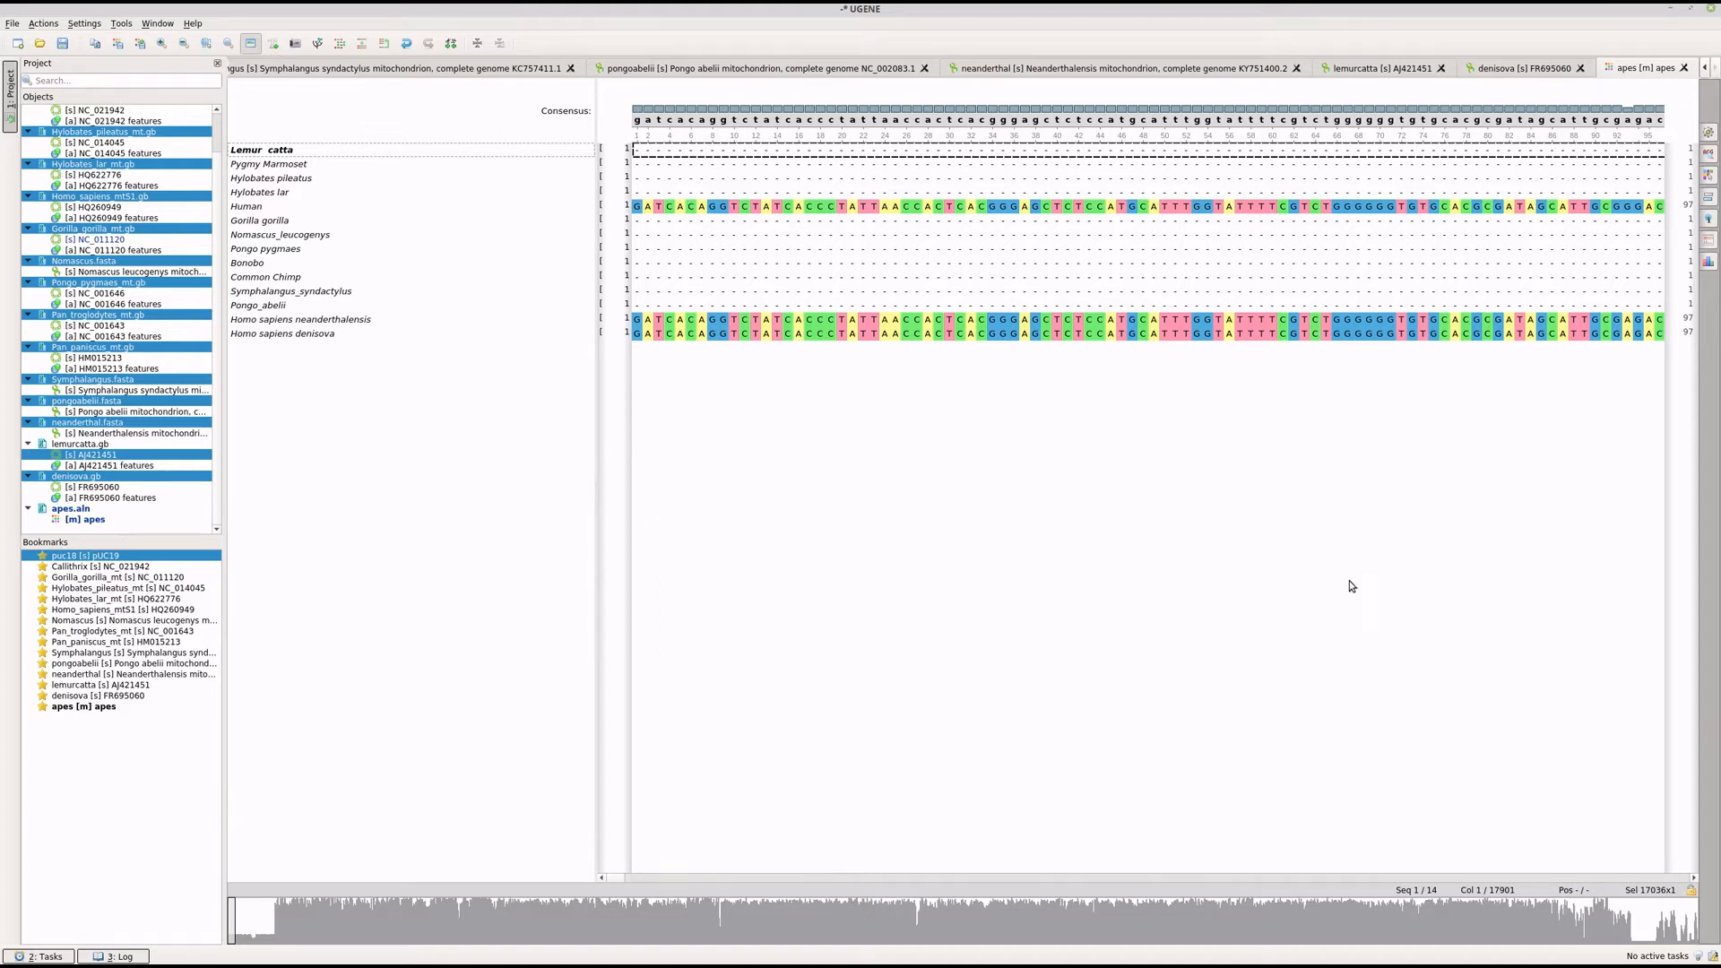
pyautogui.hscroll(3, 1348, 584)
pyautogui.hscroll(15, 1349, 587)
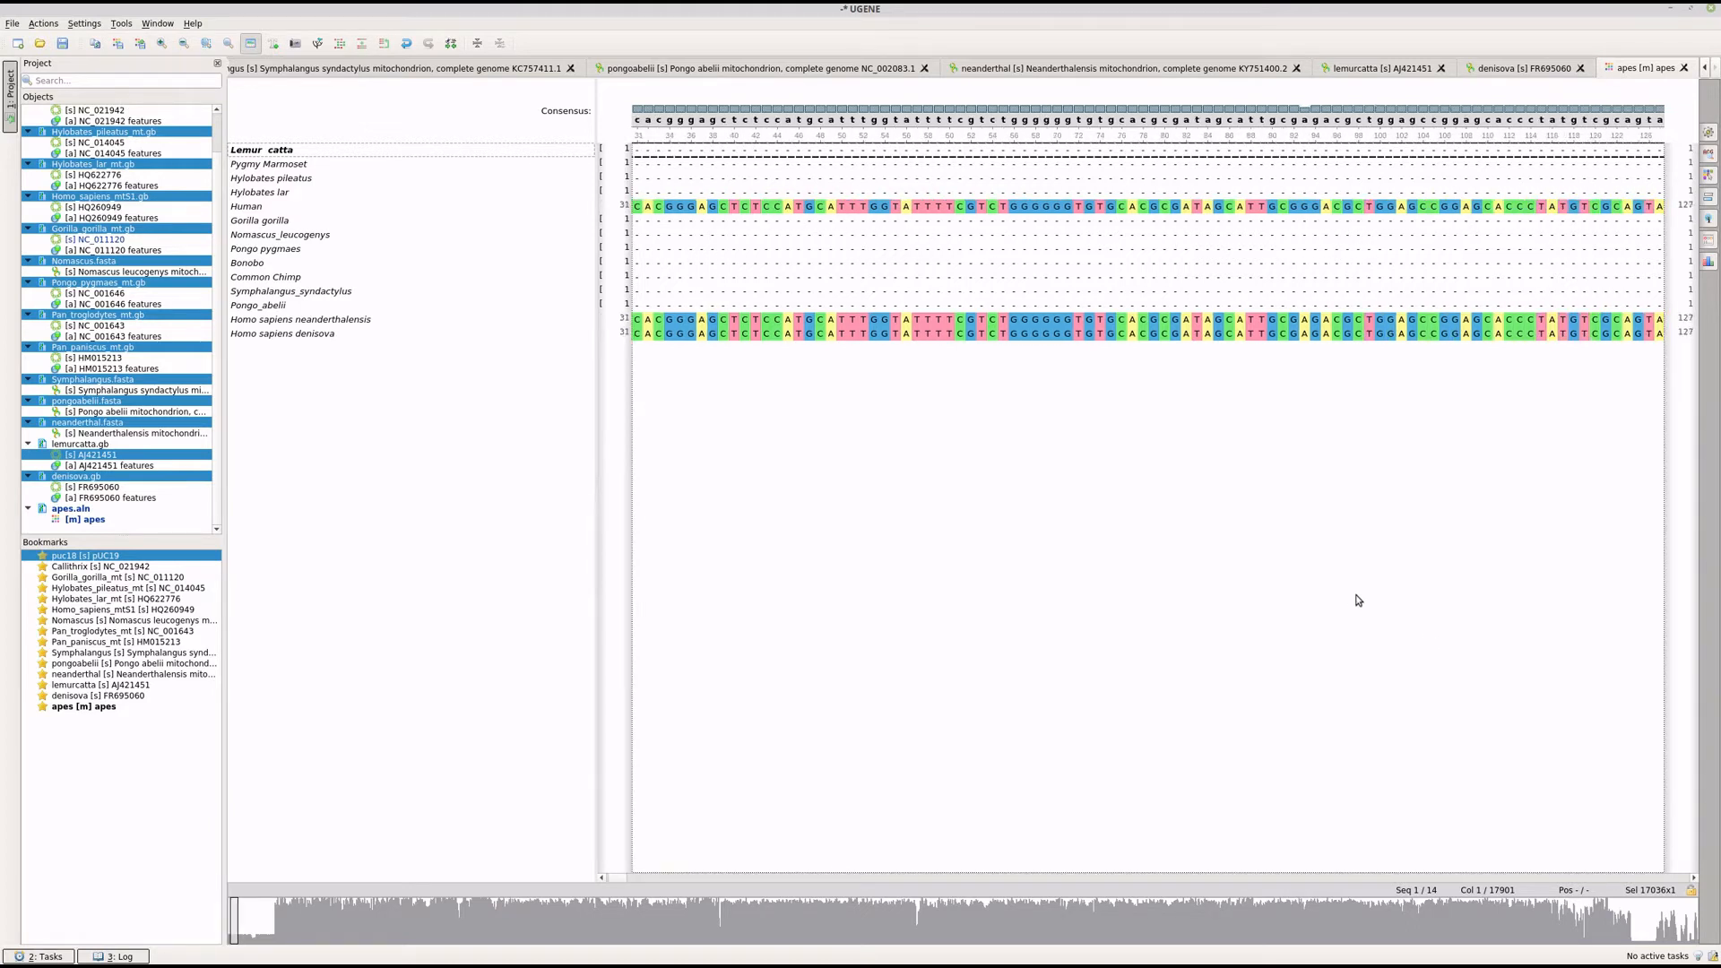
pyautogui.hscroll(2, 1363, 589)
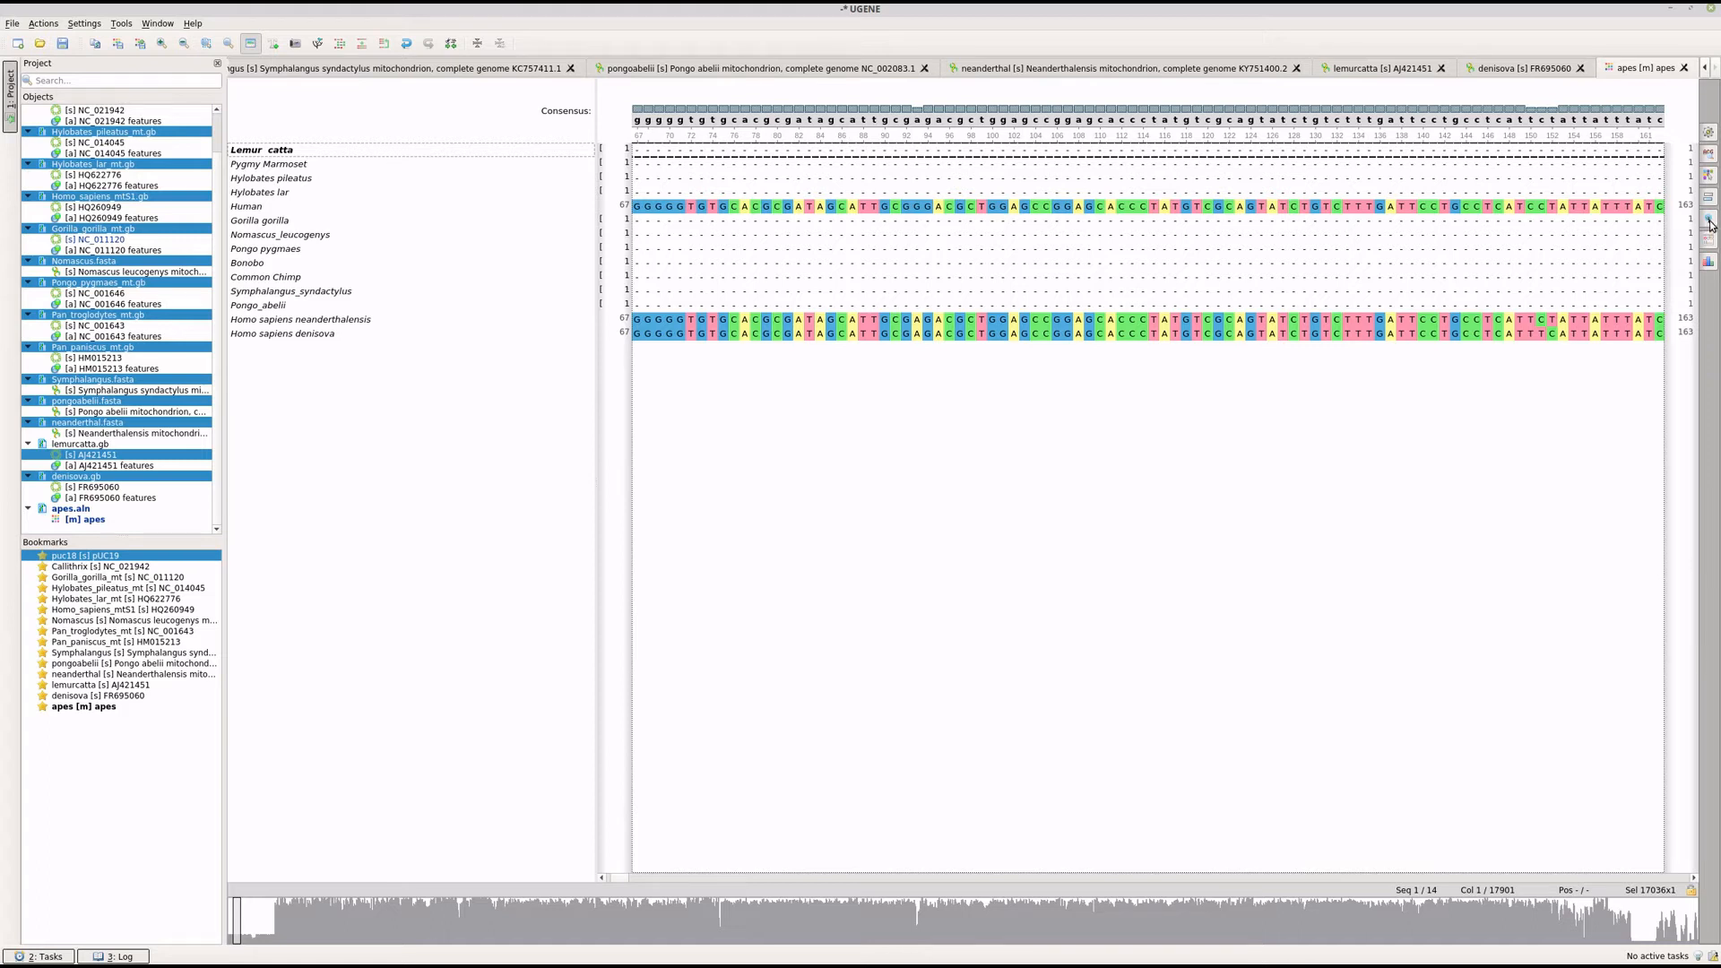
# Step: Set up a phylogenetic tree from the alignment using PHYLIP Neighbor Joining and the F84 distance matrix model
pyautogui.click(1709, 222)
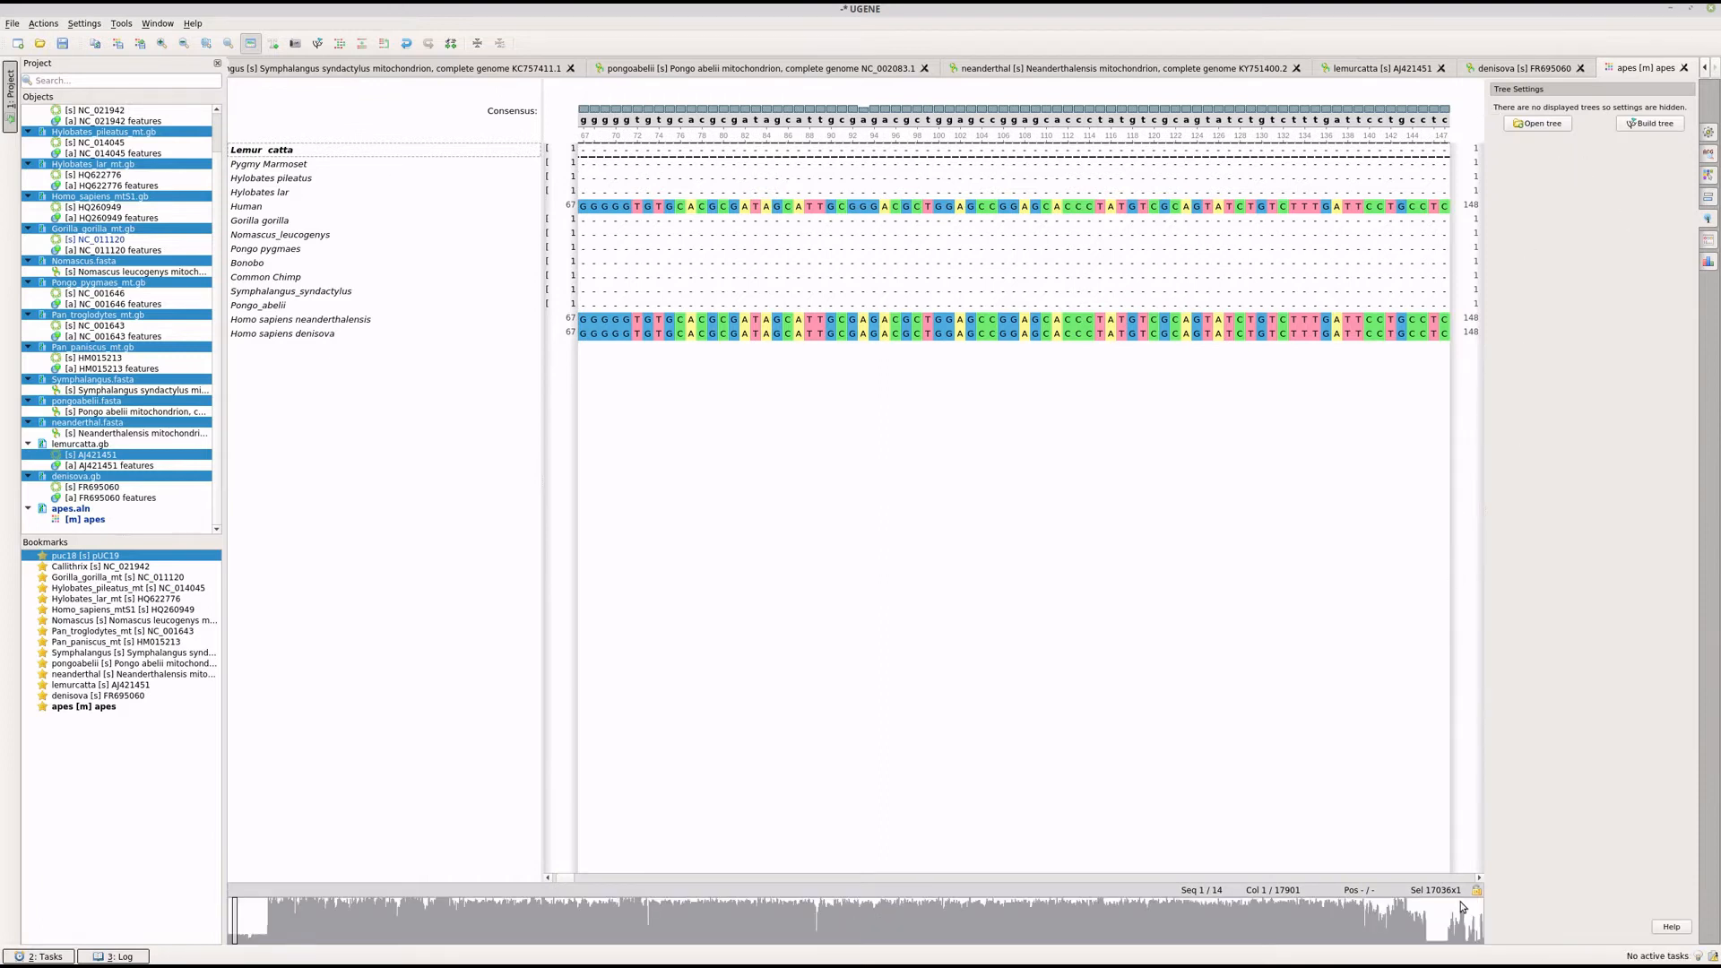
pyautogui.click(1640, 129)
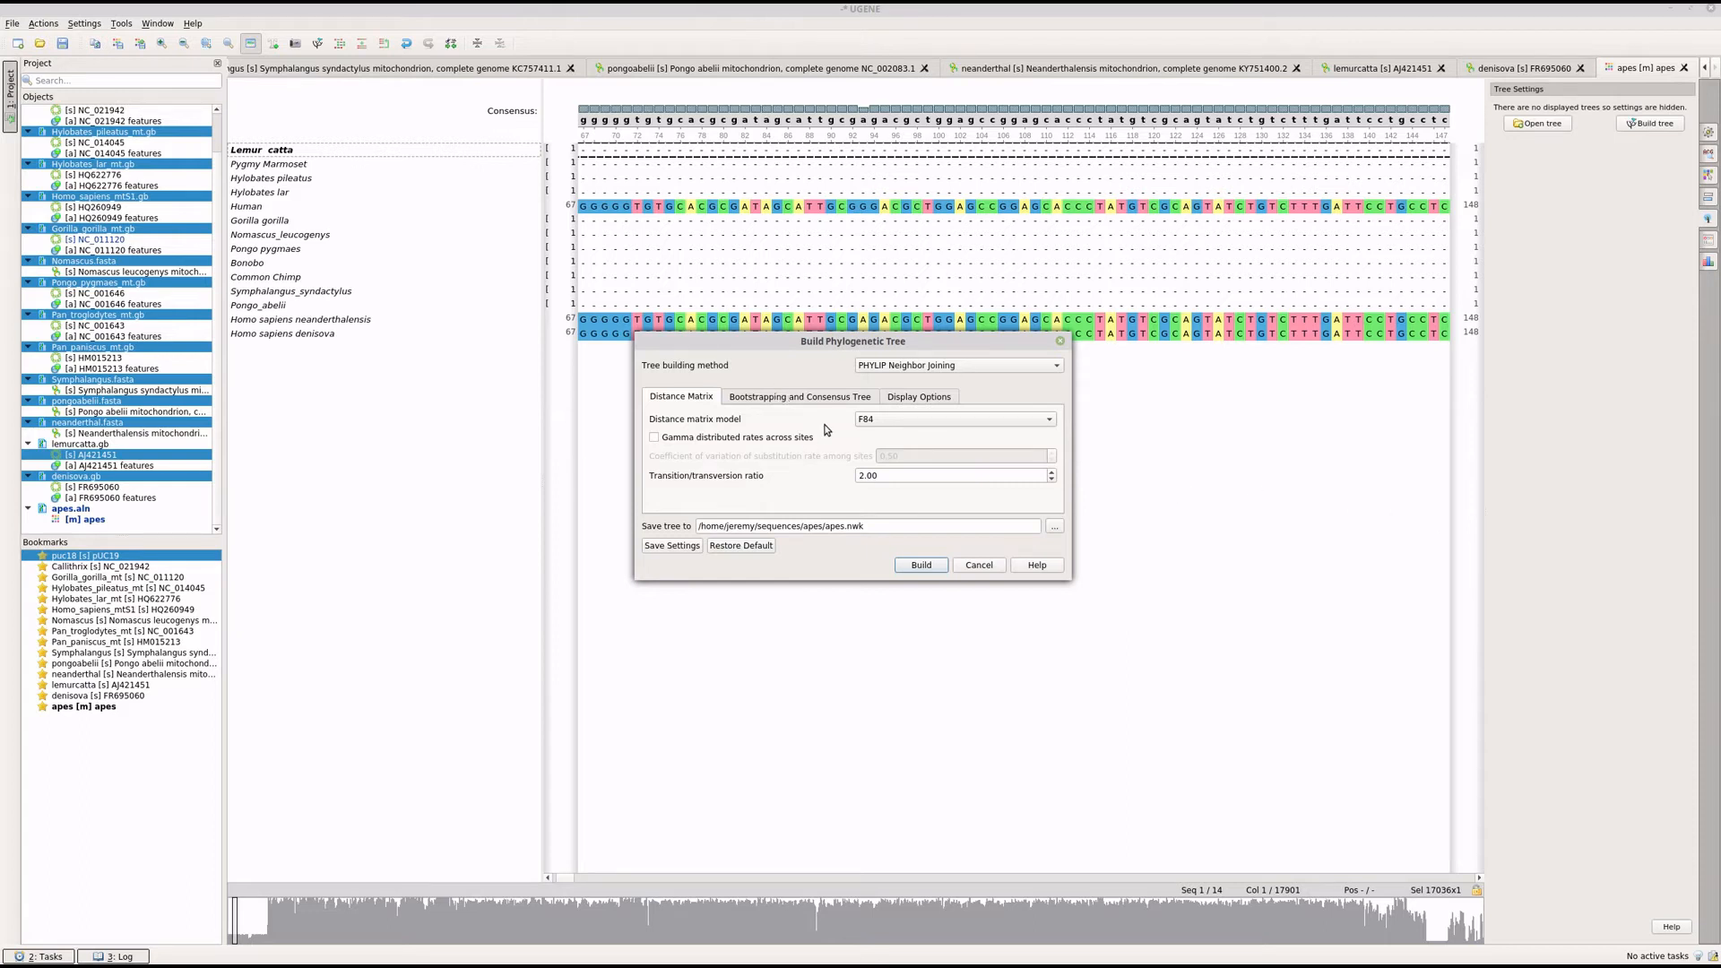
pyautogui.click(1058, 366)
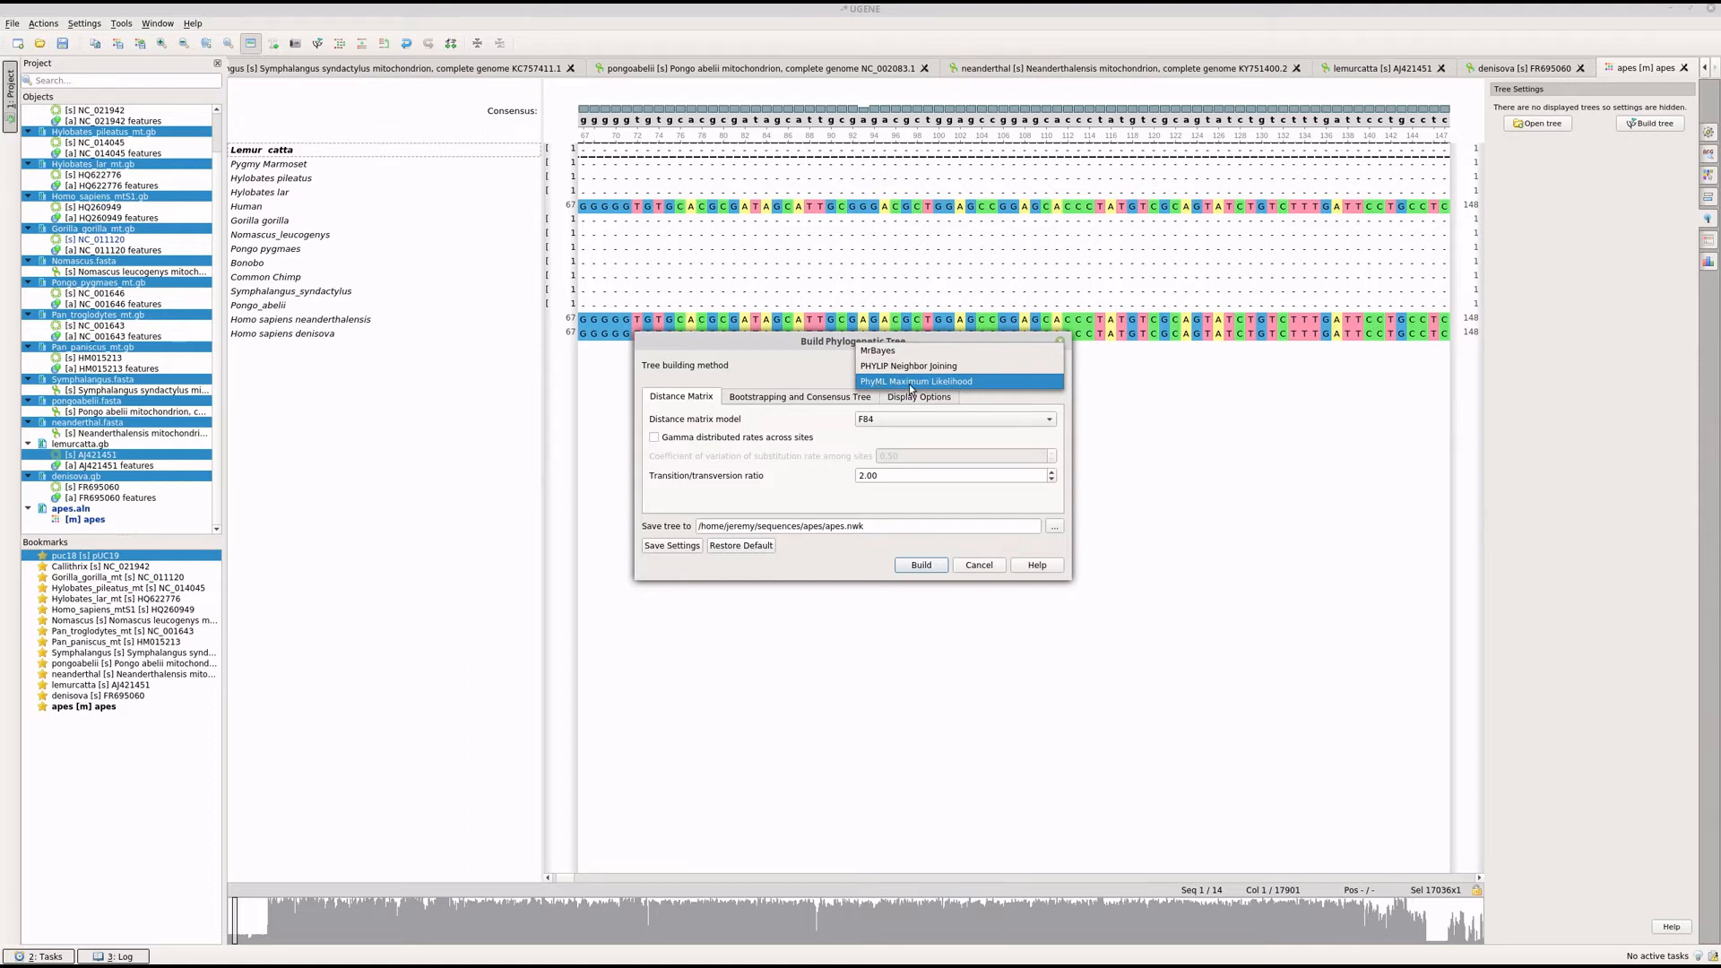
pyautogui.click(977, 367)
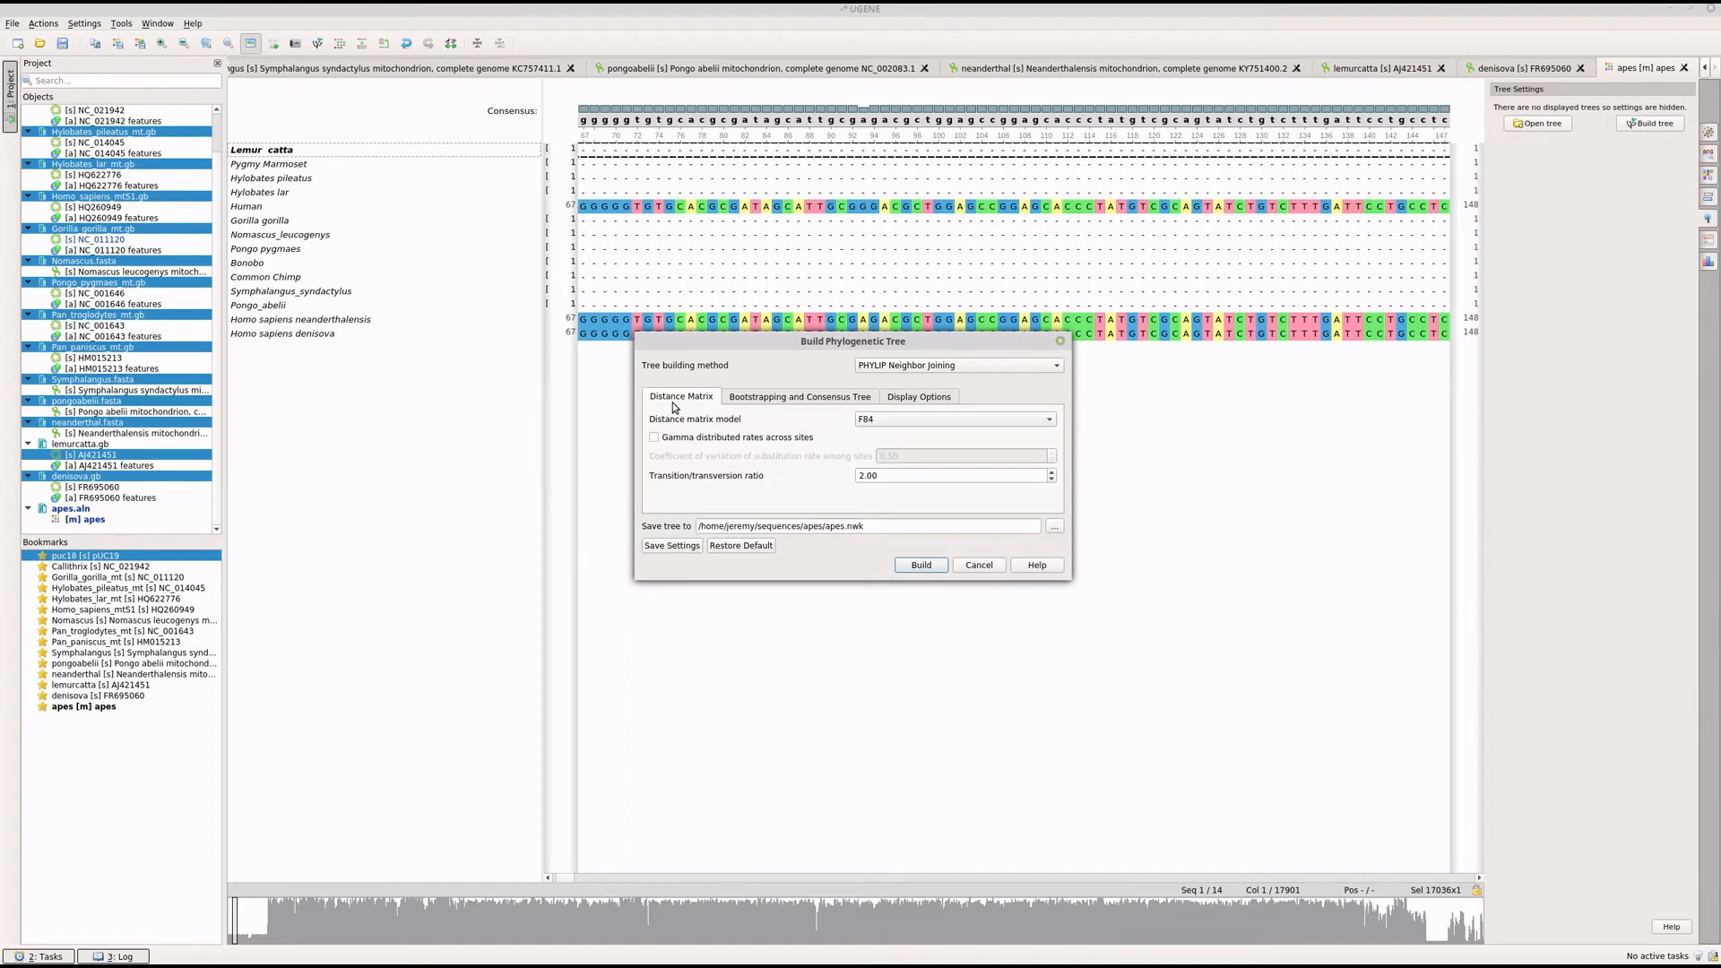
pyautogui.click(1051, 421)
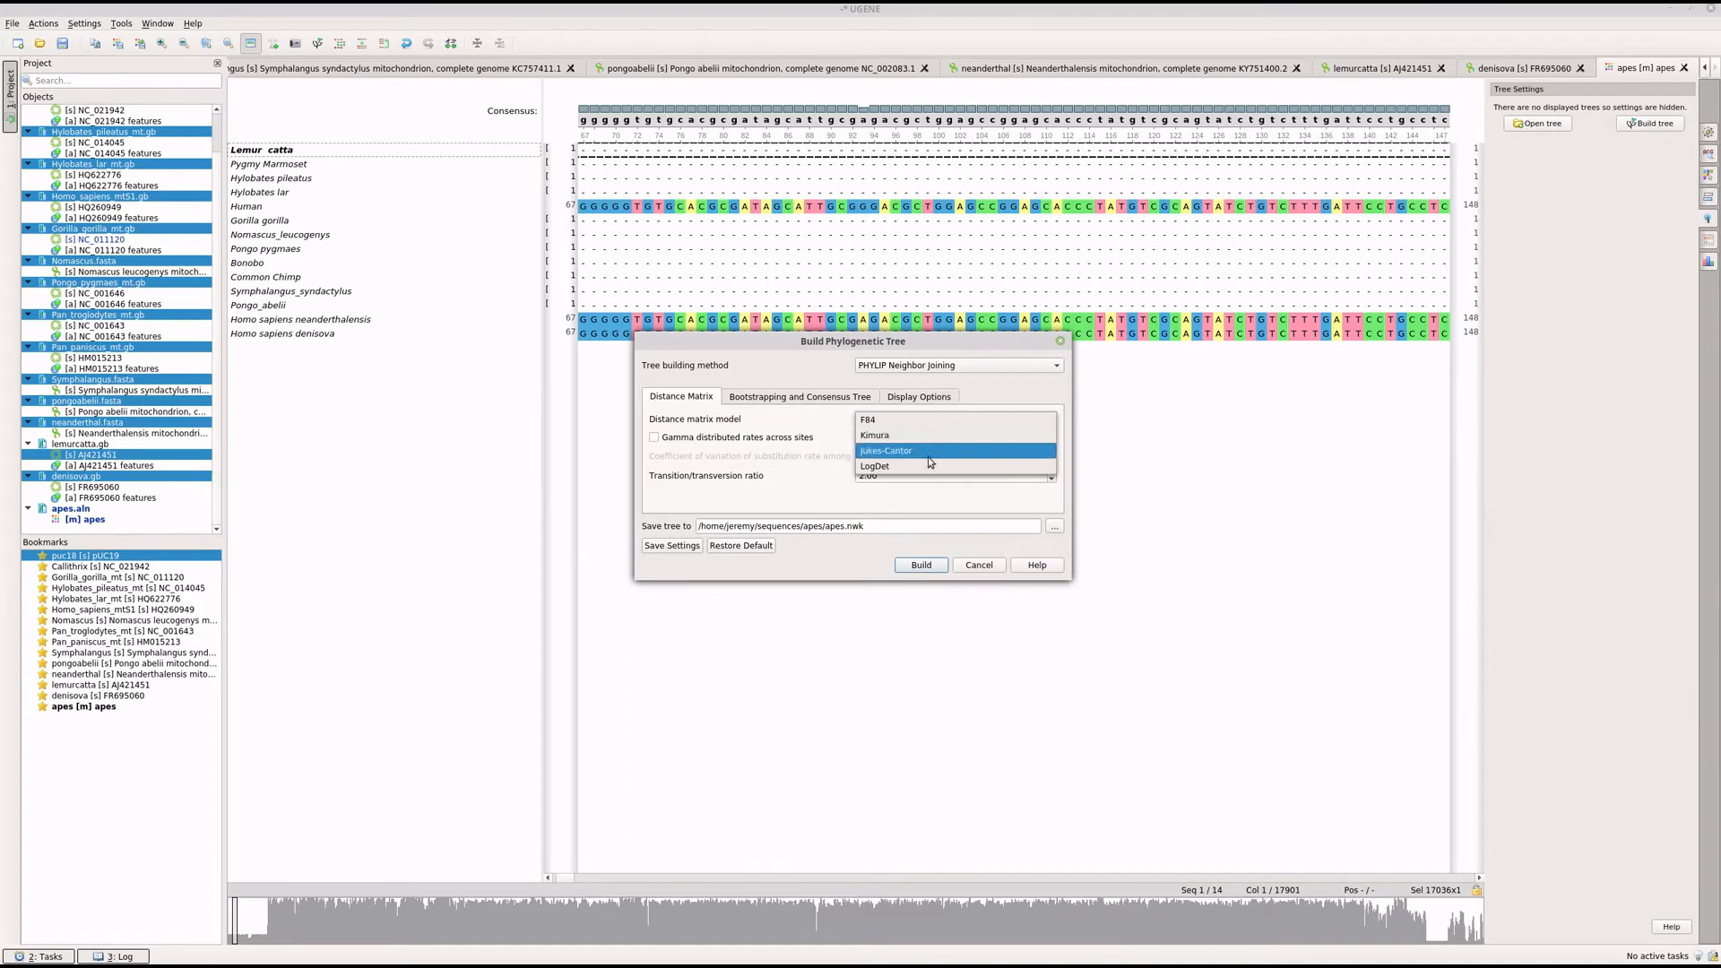
pyautogui.click(894, 420)
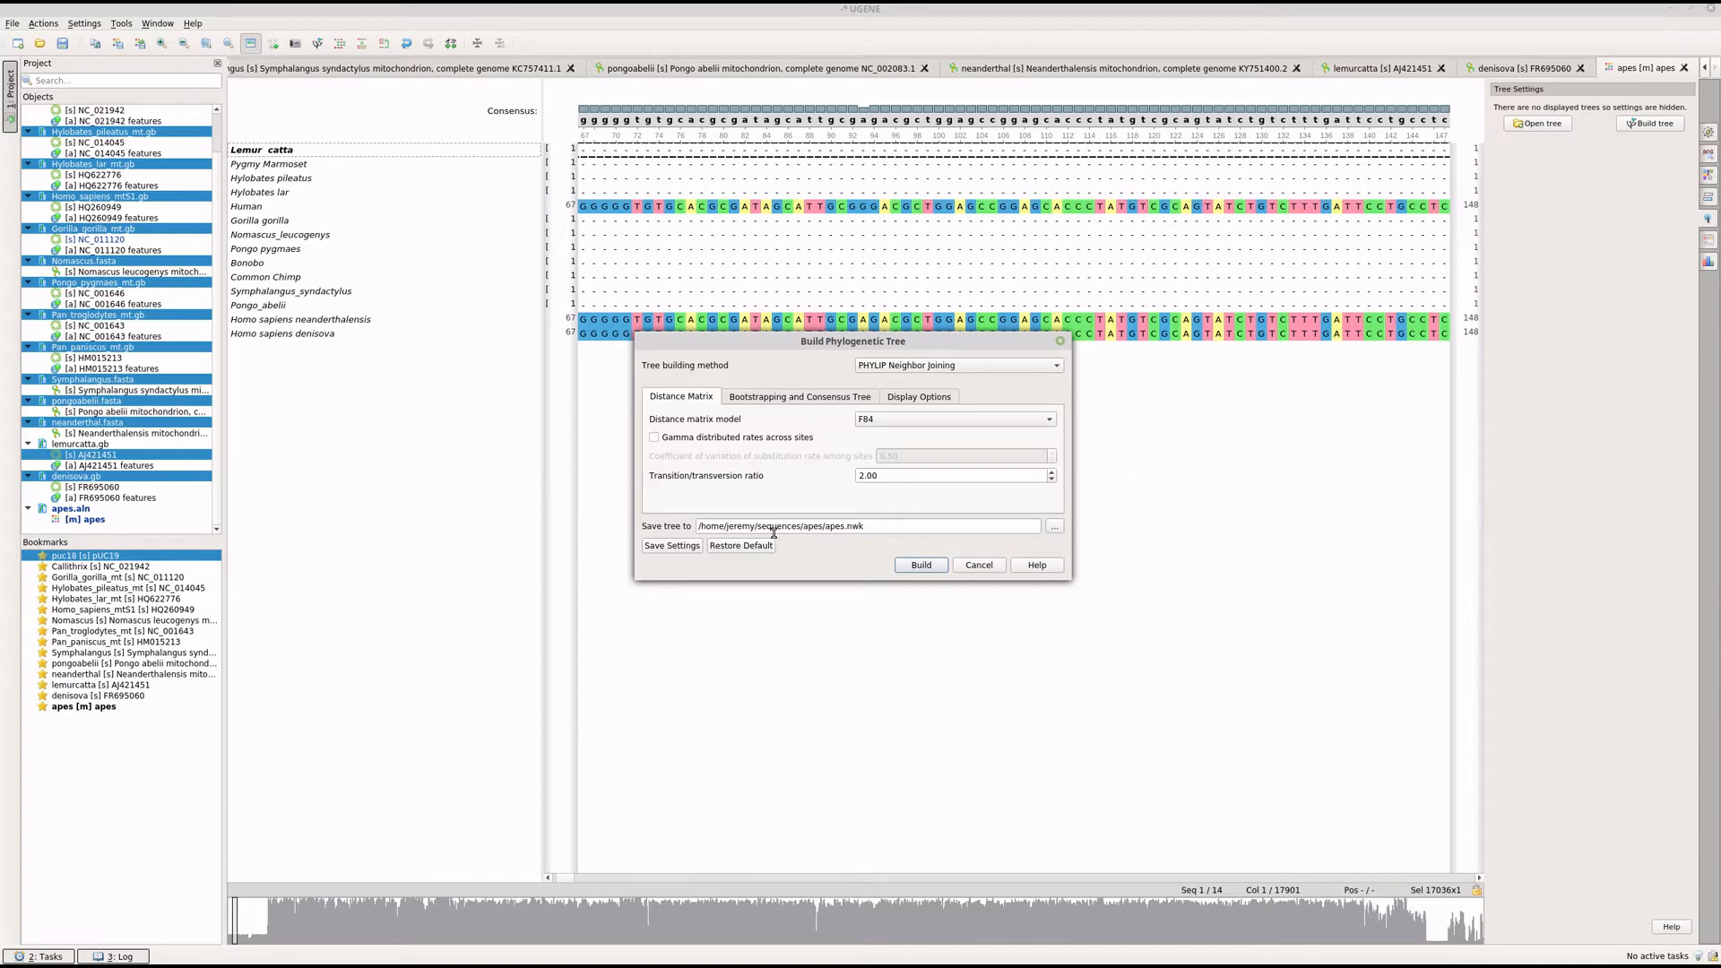
# Step: Review the bootstrapping options and choose to display the tree in a new window
pyautogui.click(763, 403)
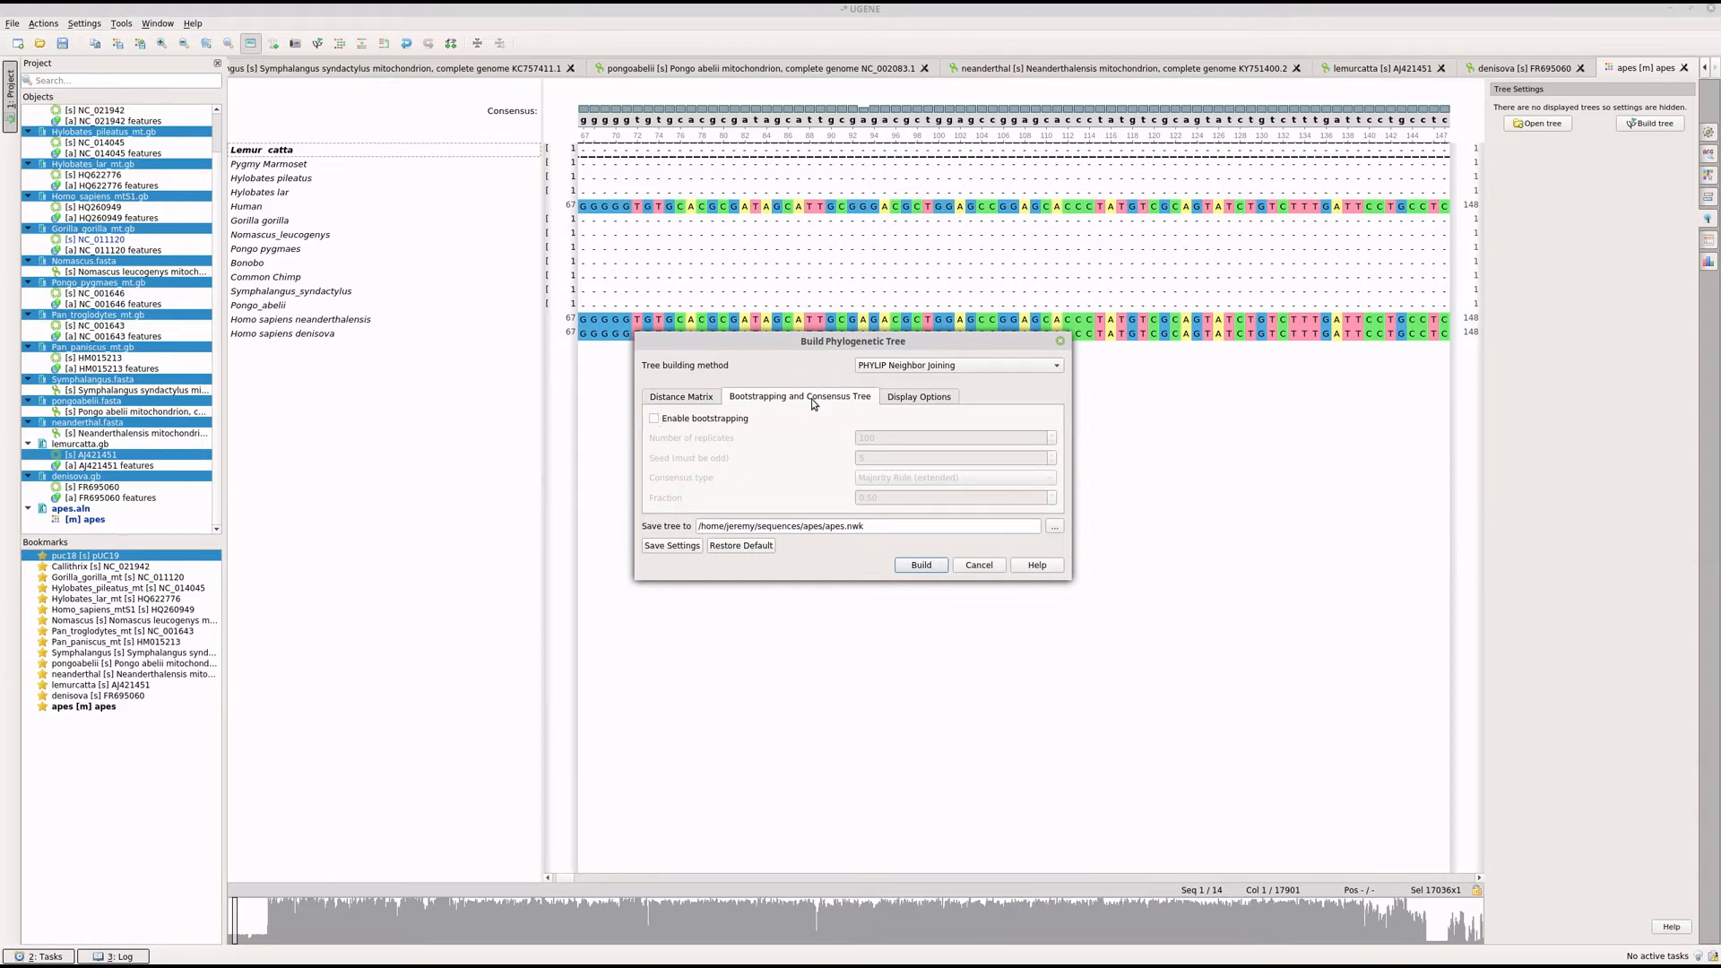
pyautogui.click(932, 399)
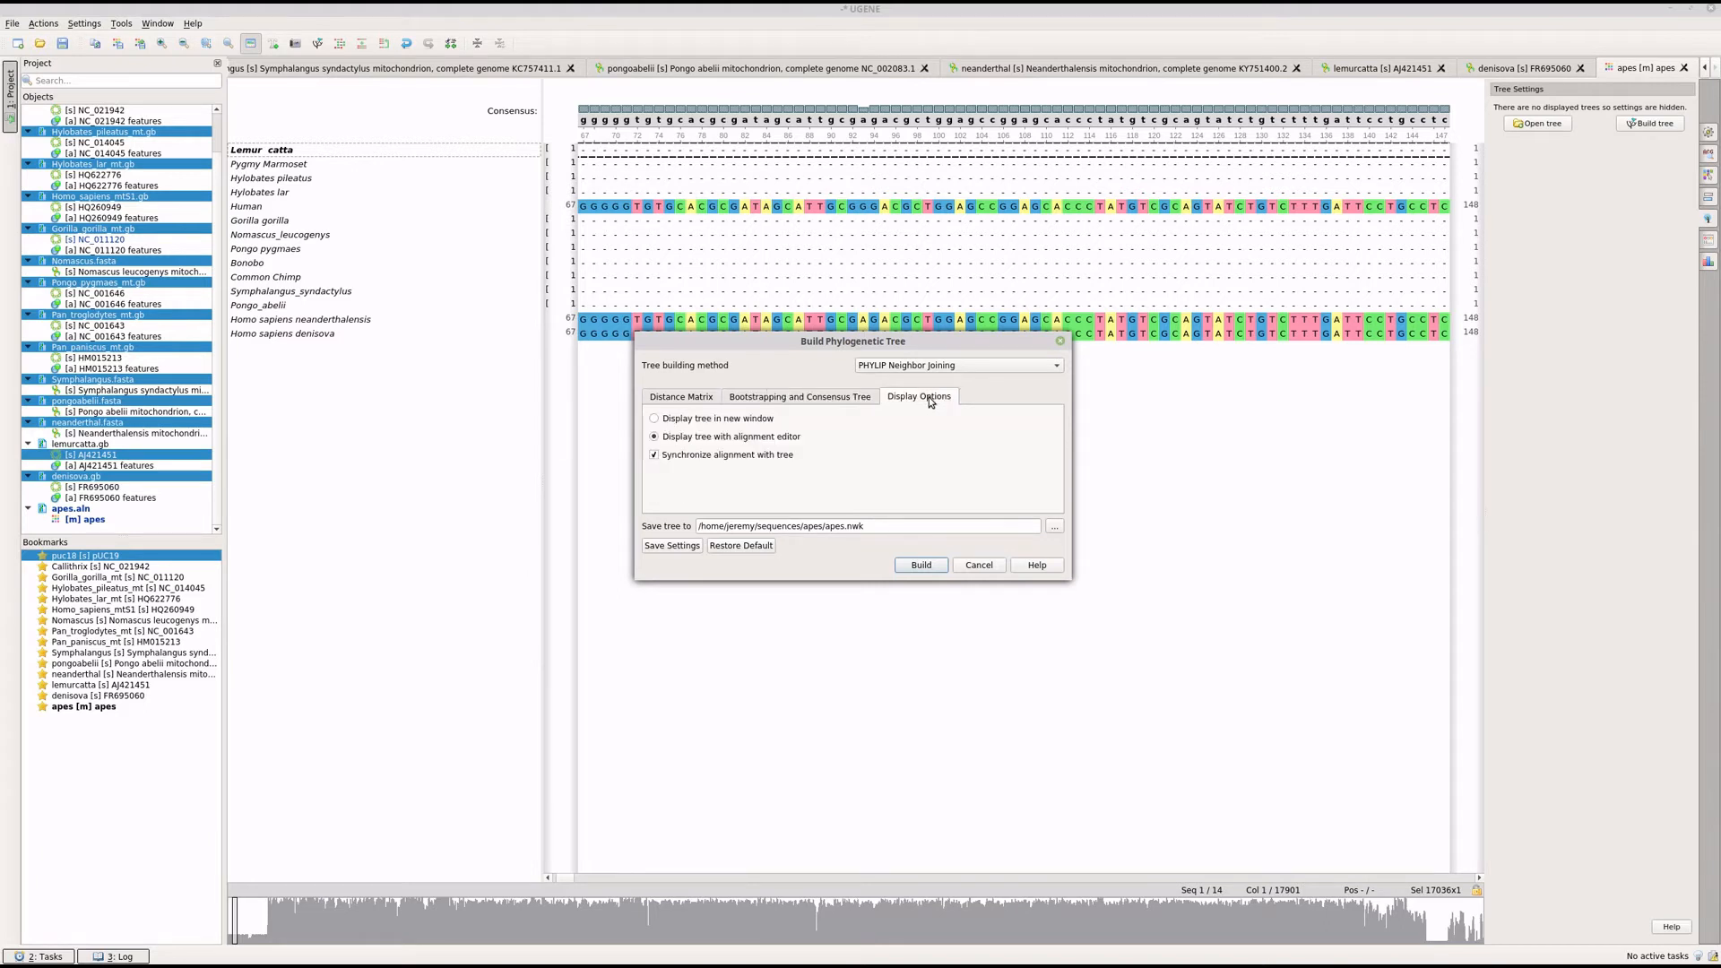
pyautogui.click(654, 418)
pyautogui.click(683, 401)
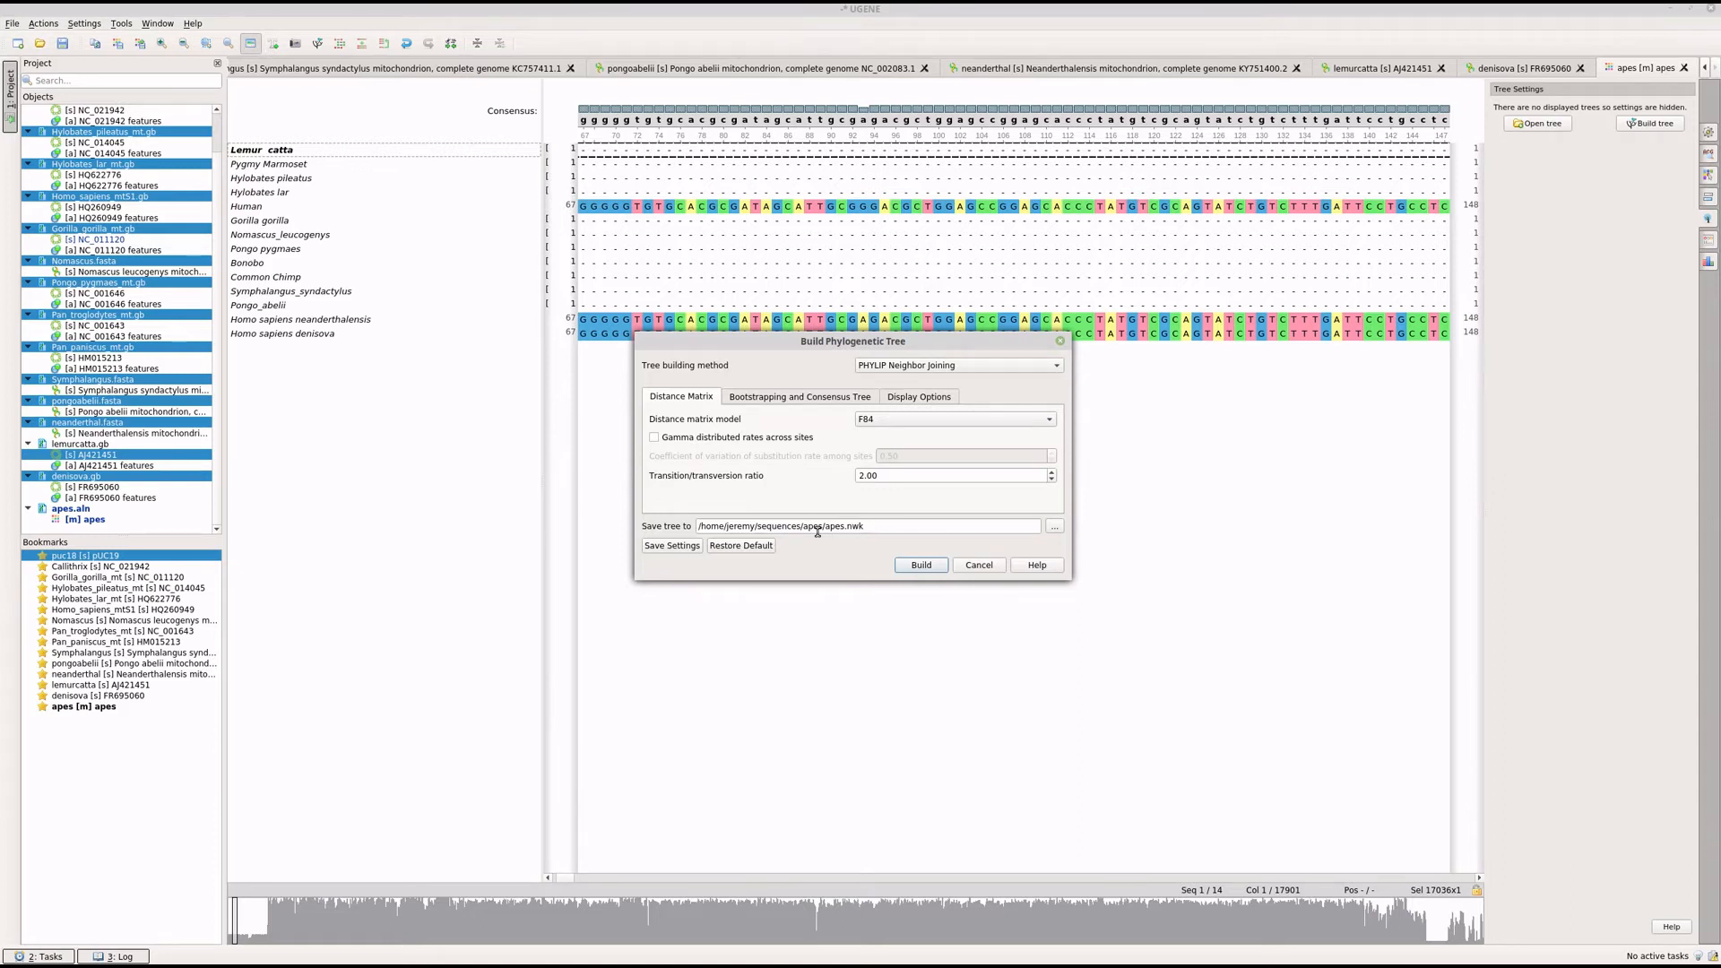
# Step: Save the tree settings and build the neighbor joining tree into apes.nwk
pyautogui.click(674, 550)
pyautogui.moveTo(895, 341); pyautogui.dragTo(923, 321)
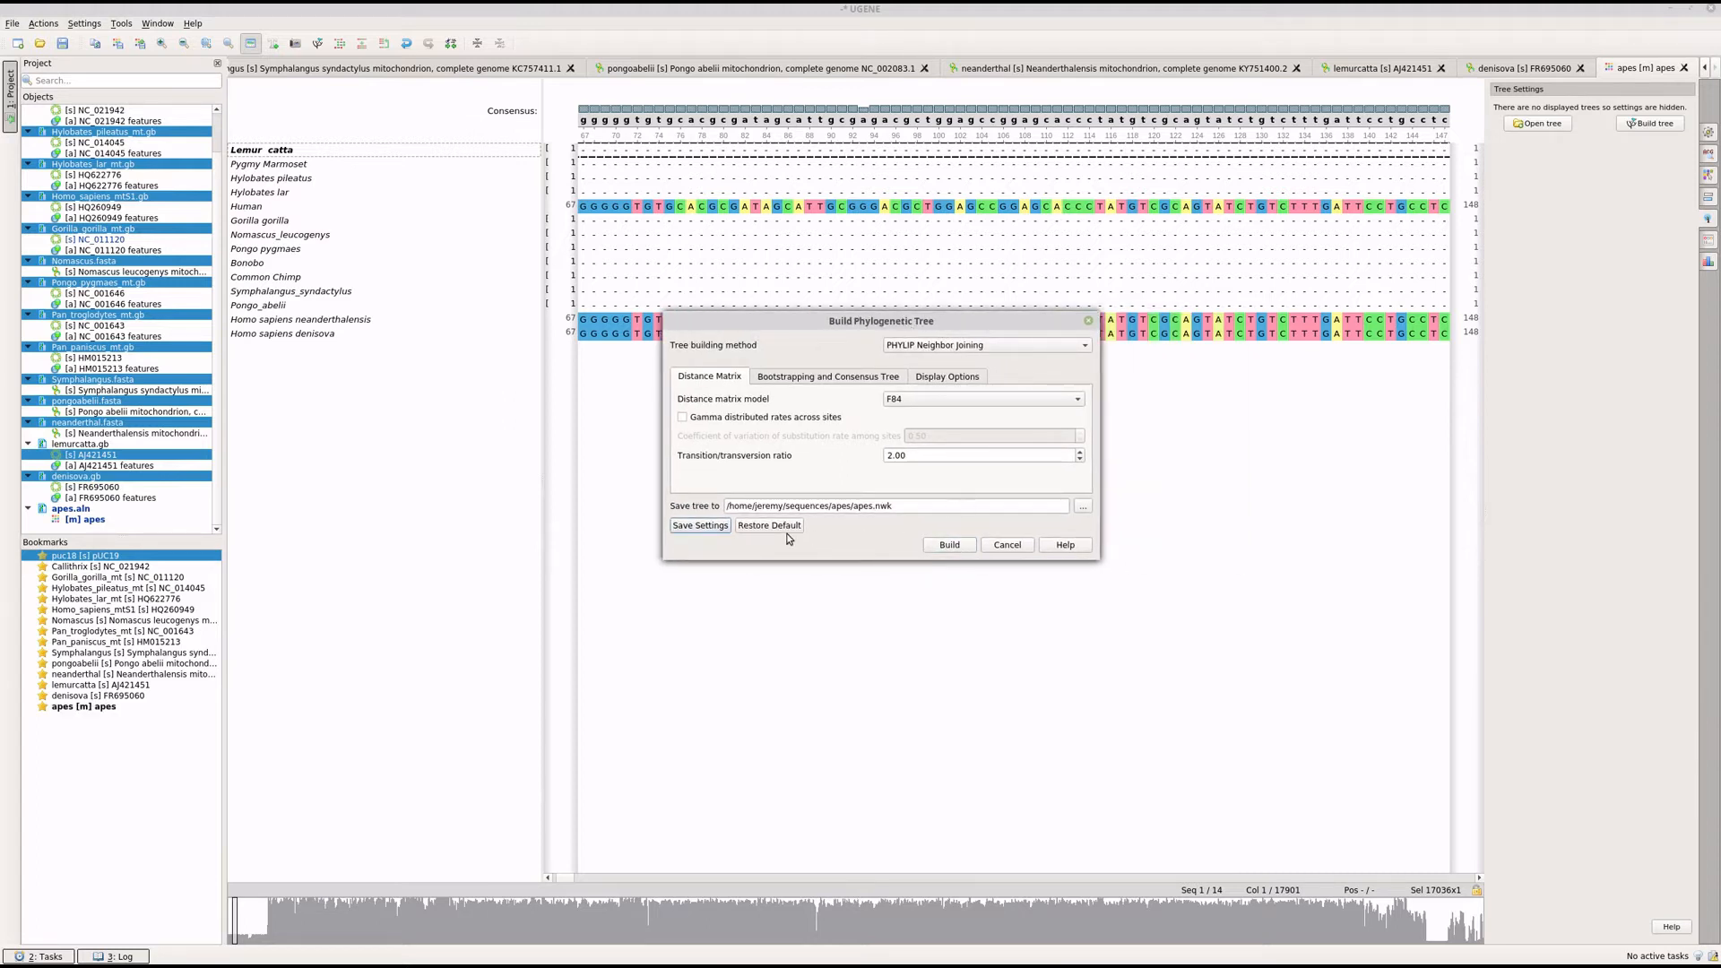
pyautogui.click(714, 529)
pyautogui.click(949, 546)
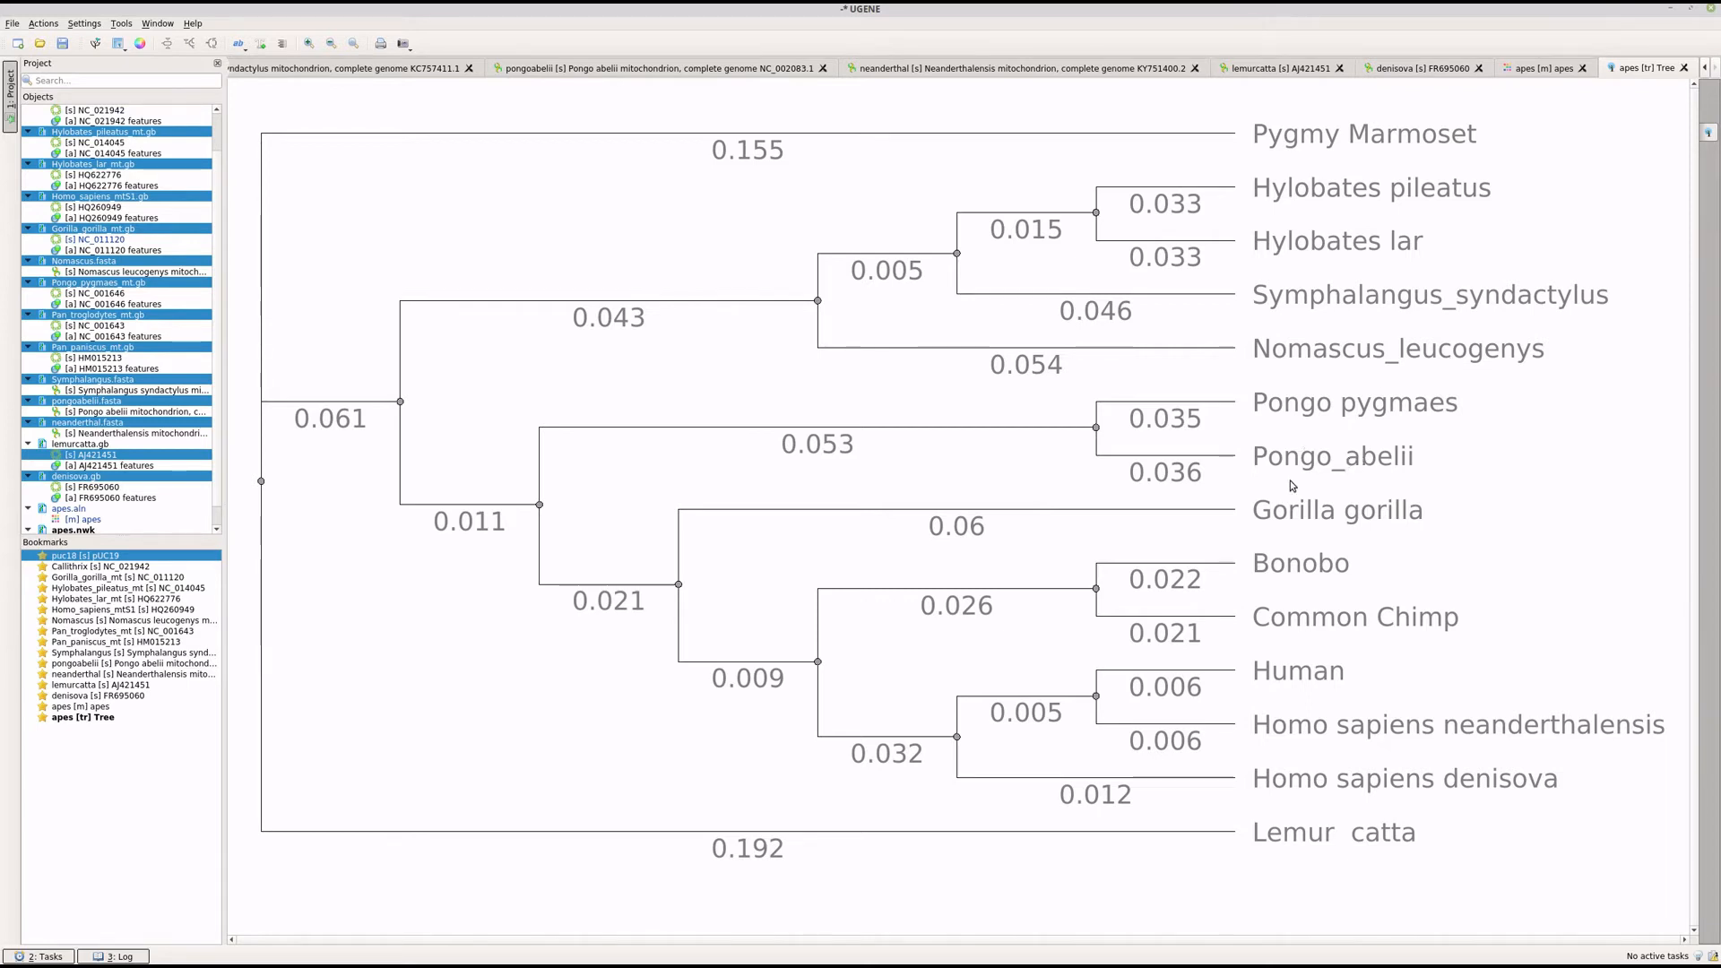
# Step: Return to the apes alignment and set up another tree with PhyML Maximum Likelihood and the HKY85 substitution model
pyautogui.scroll(-1, 72, 505)
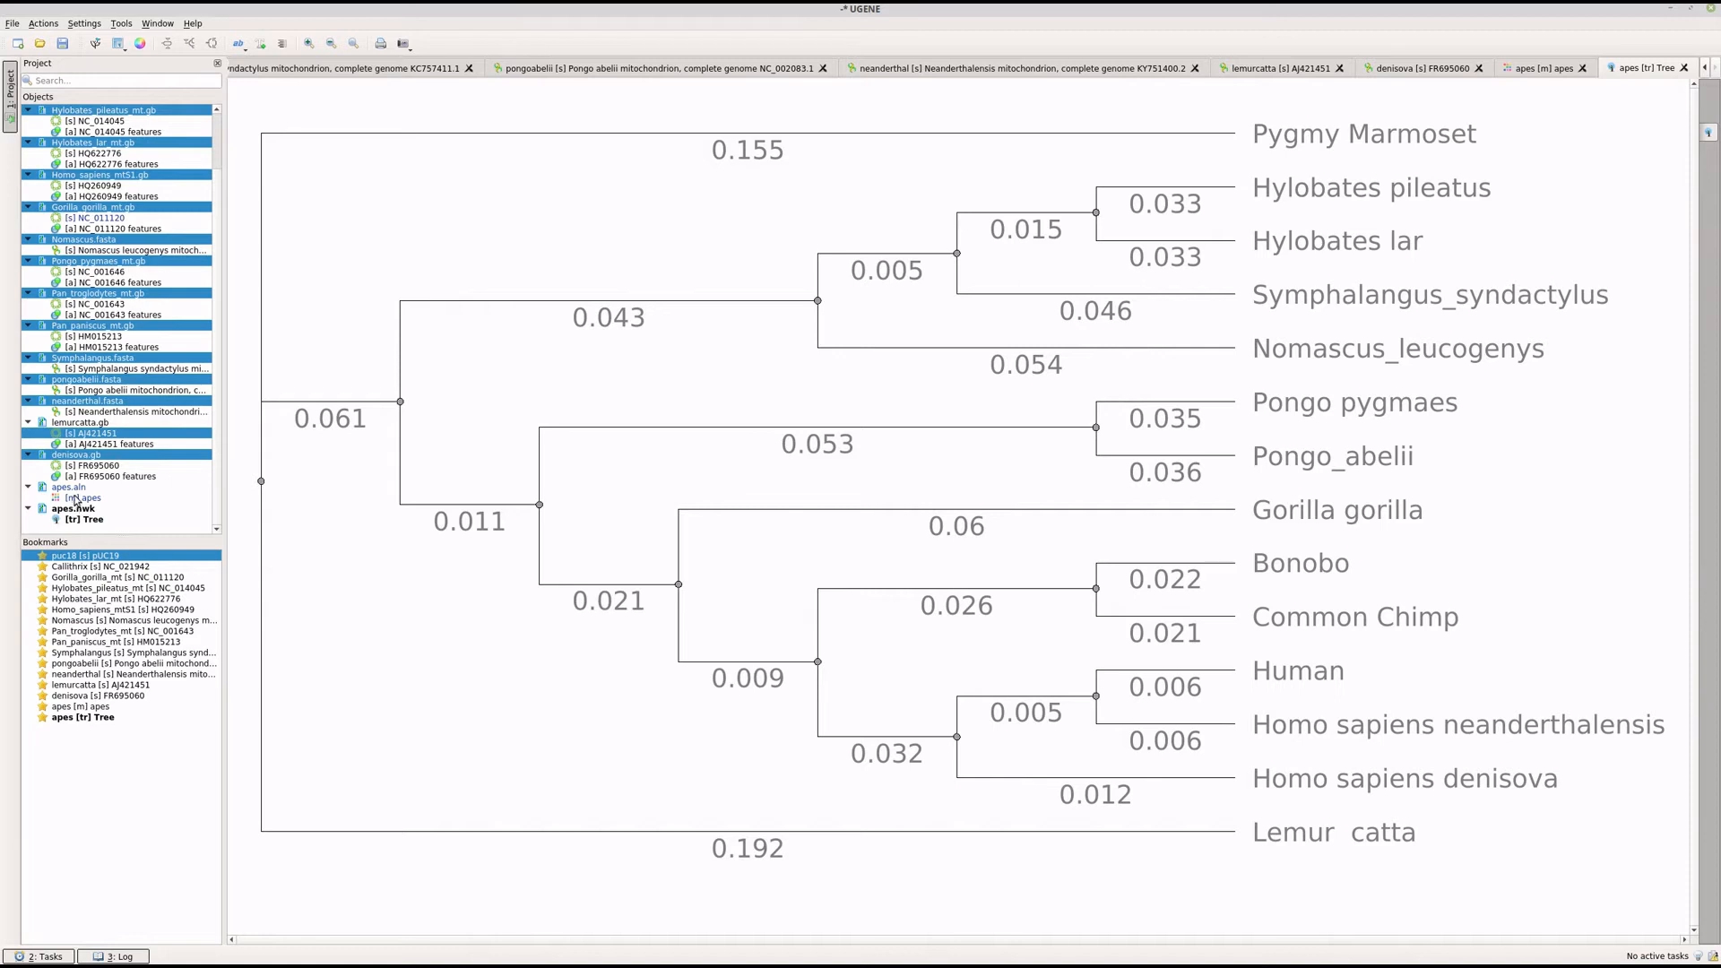
pyautogui.doubleClick(76, 489)
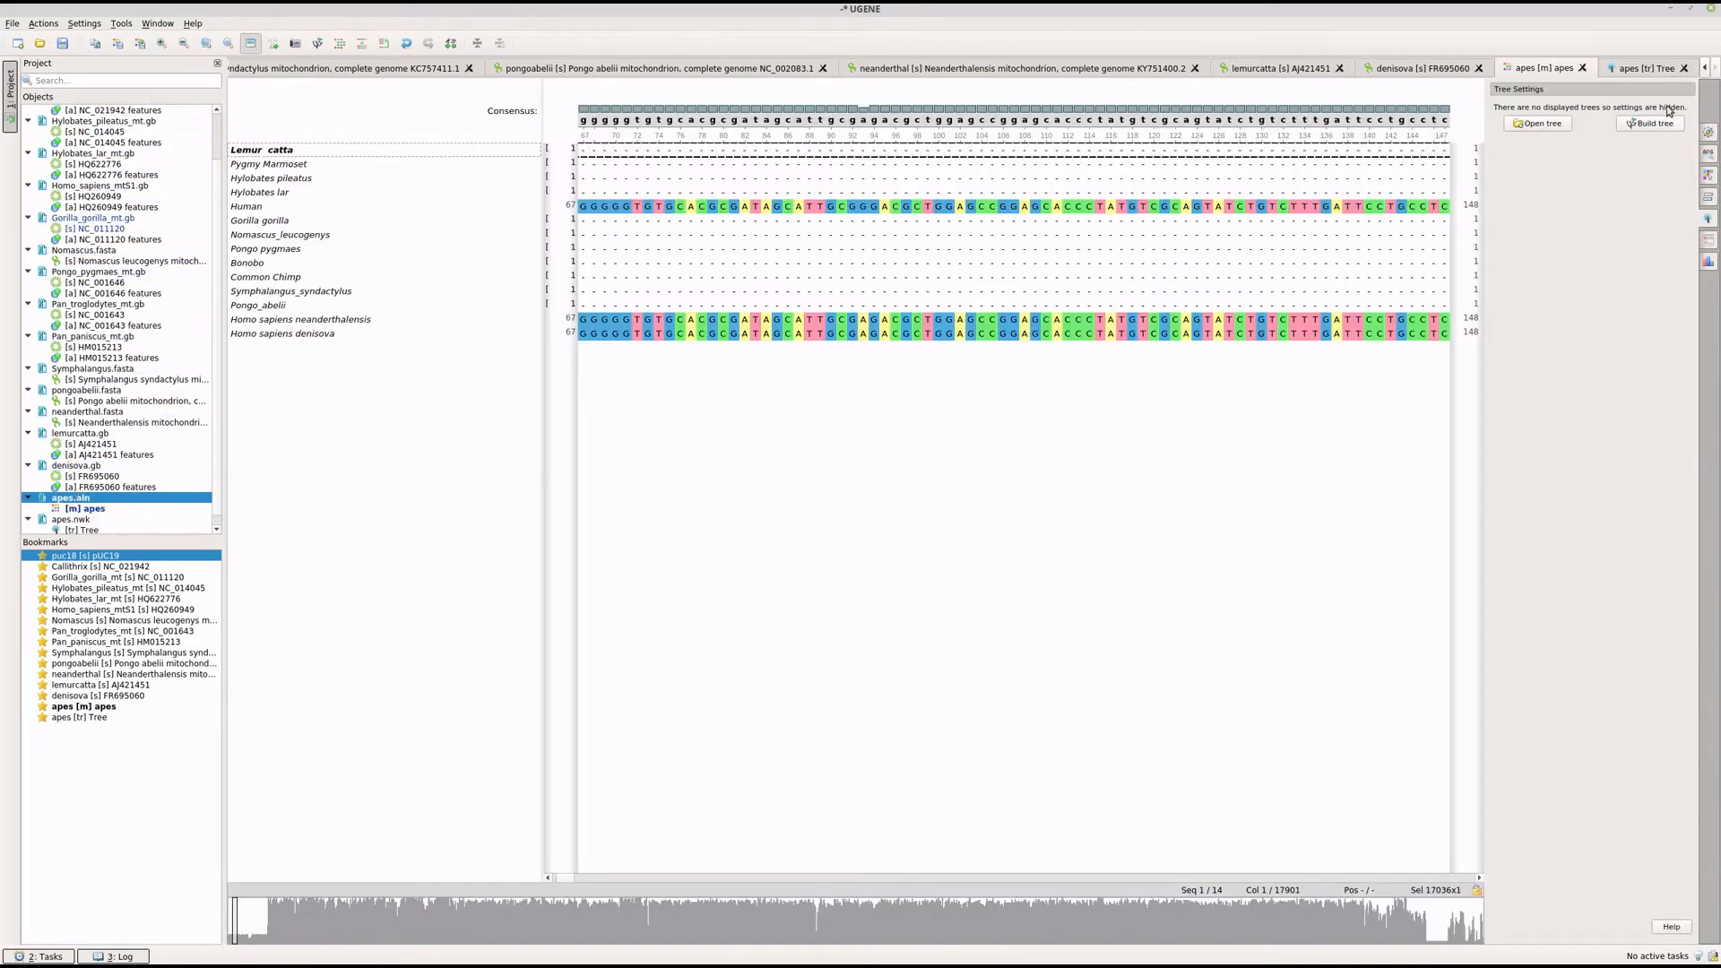
pyautogui.click(1656, 126)
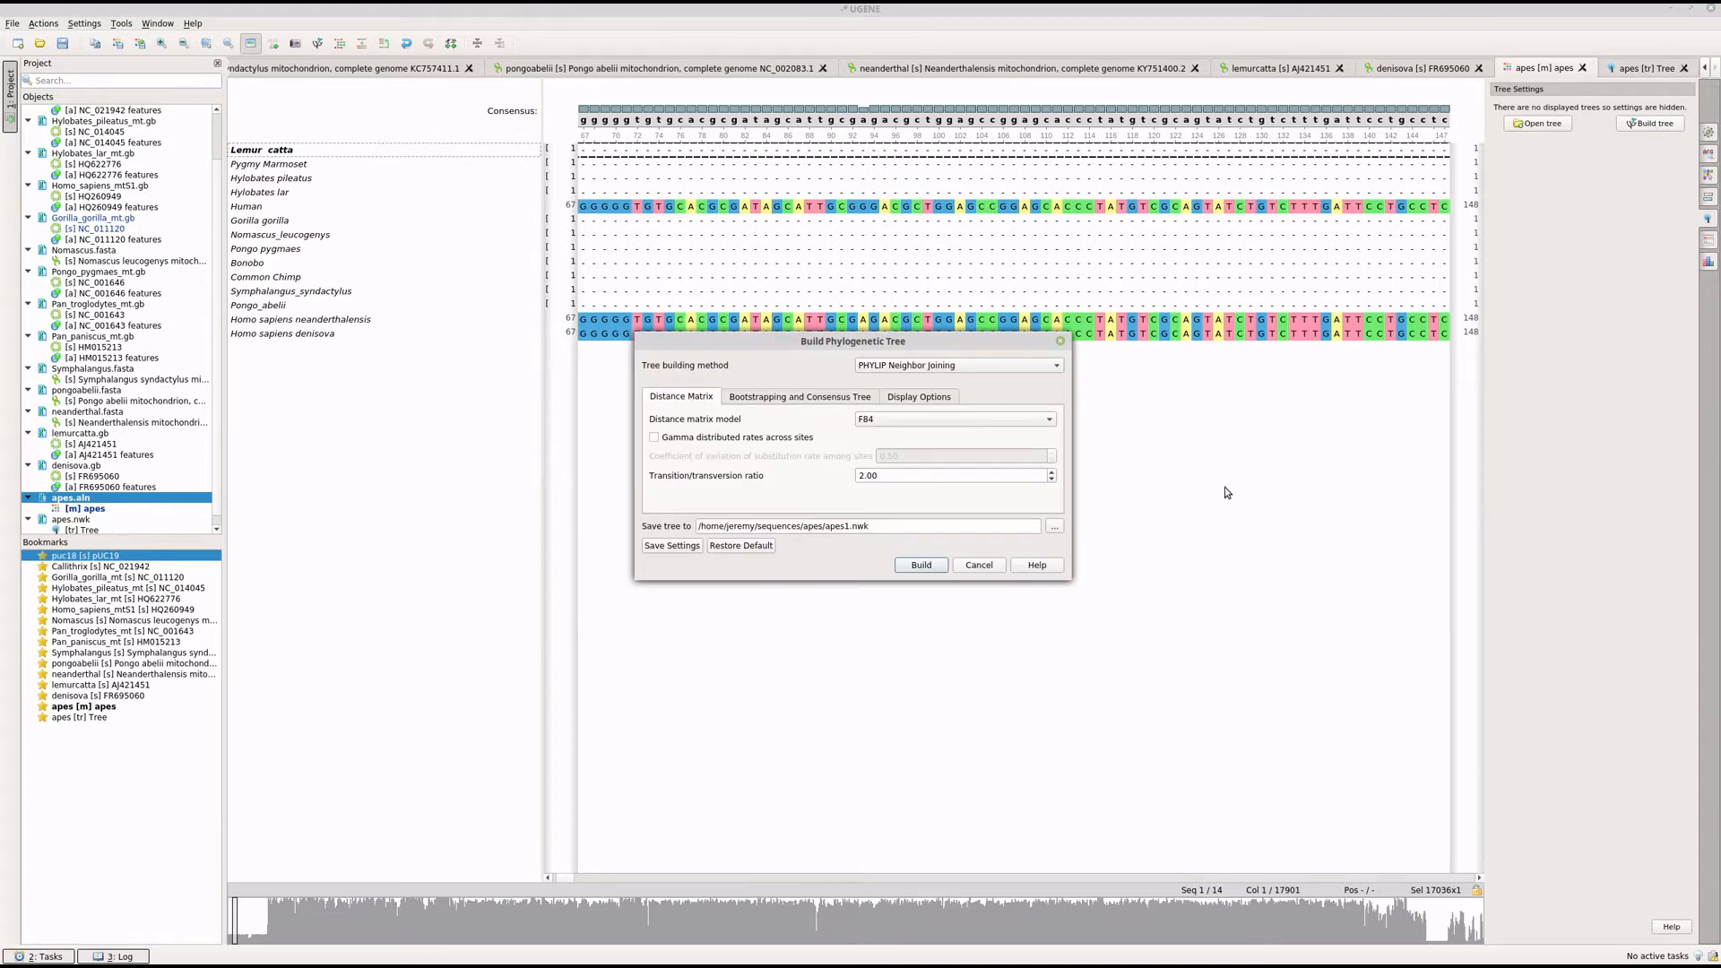
pyautogui.click(940, 367)
pyautogui.click(935, 382)
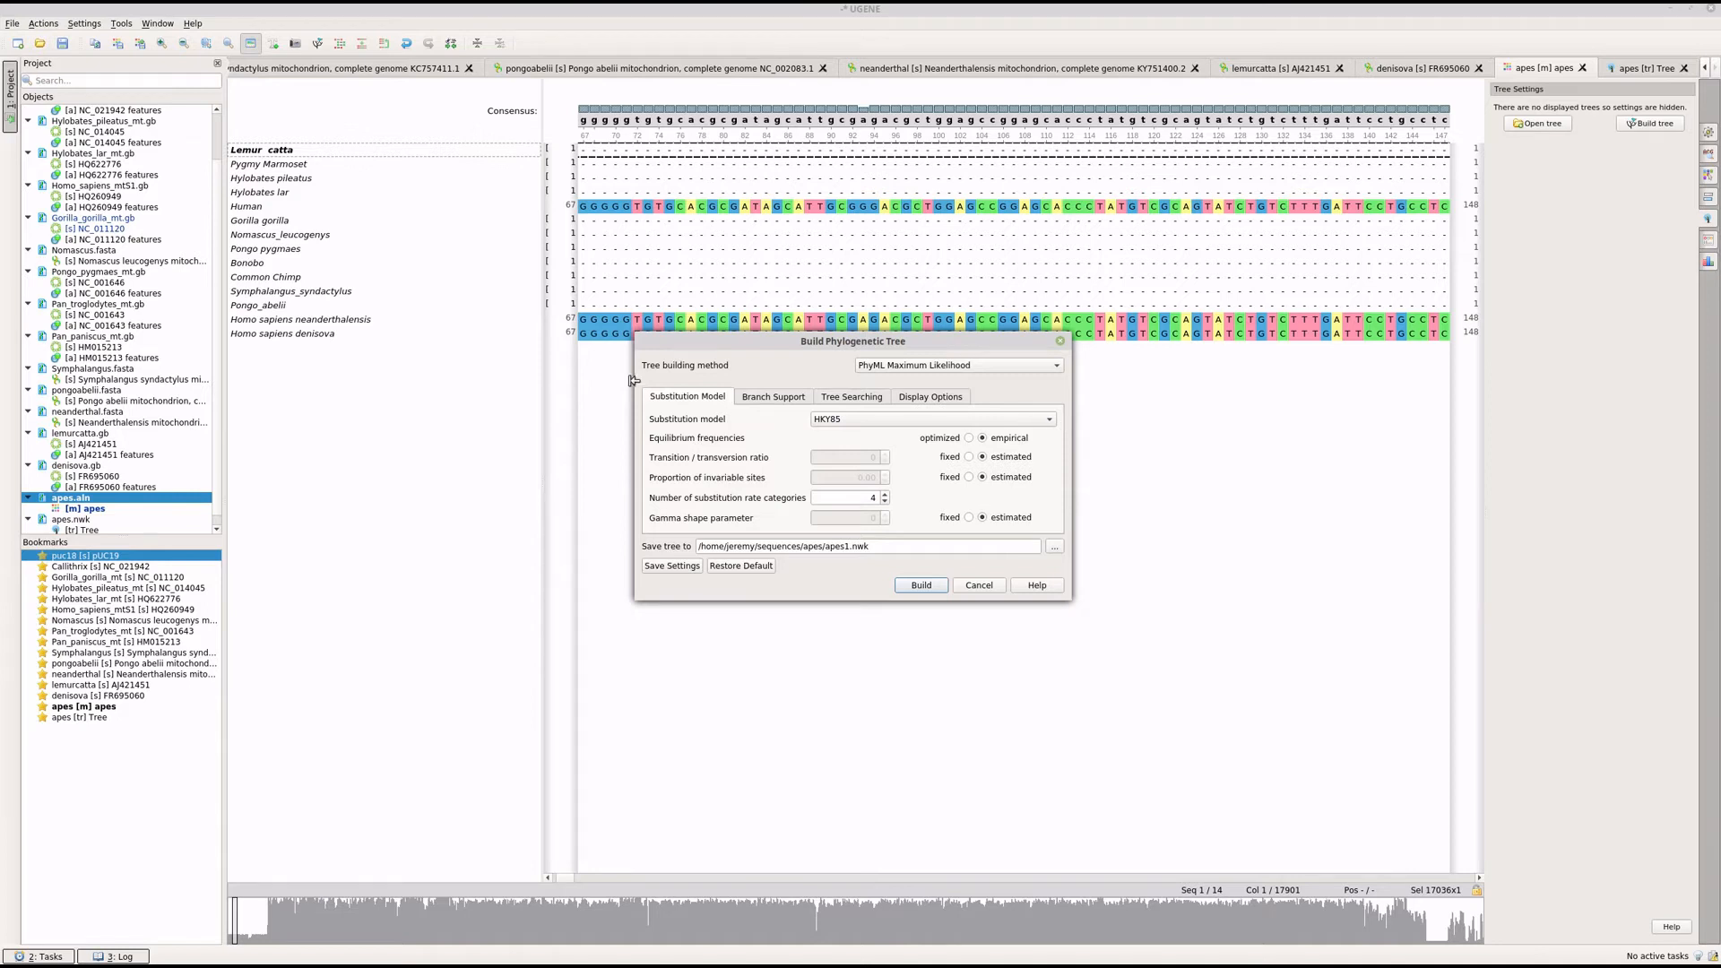
pyautogui.click(1049, 422)
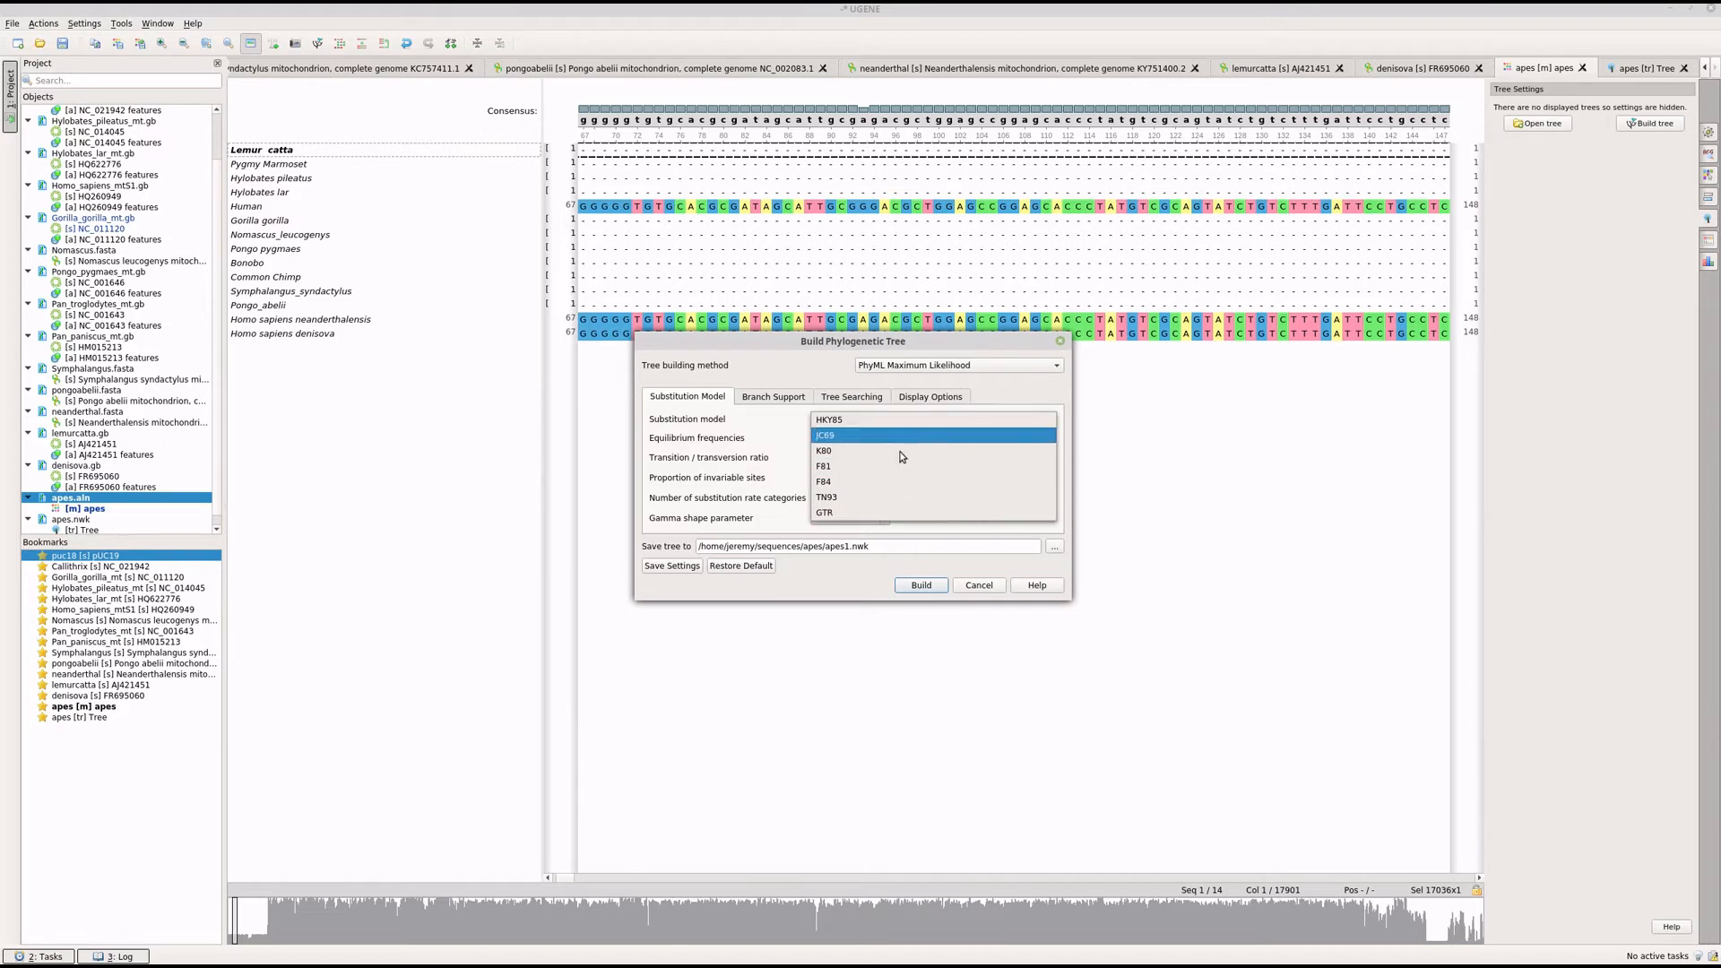
pyautogui.click(854, 426)
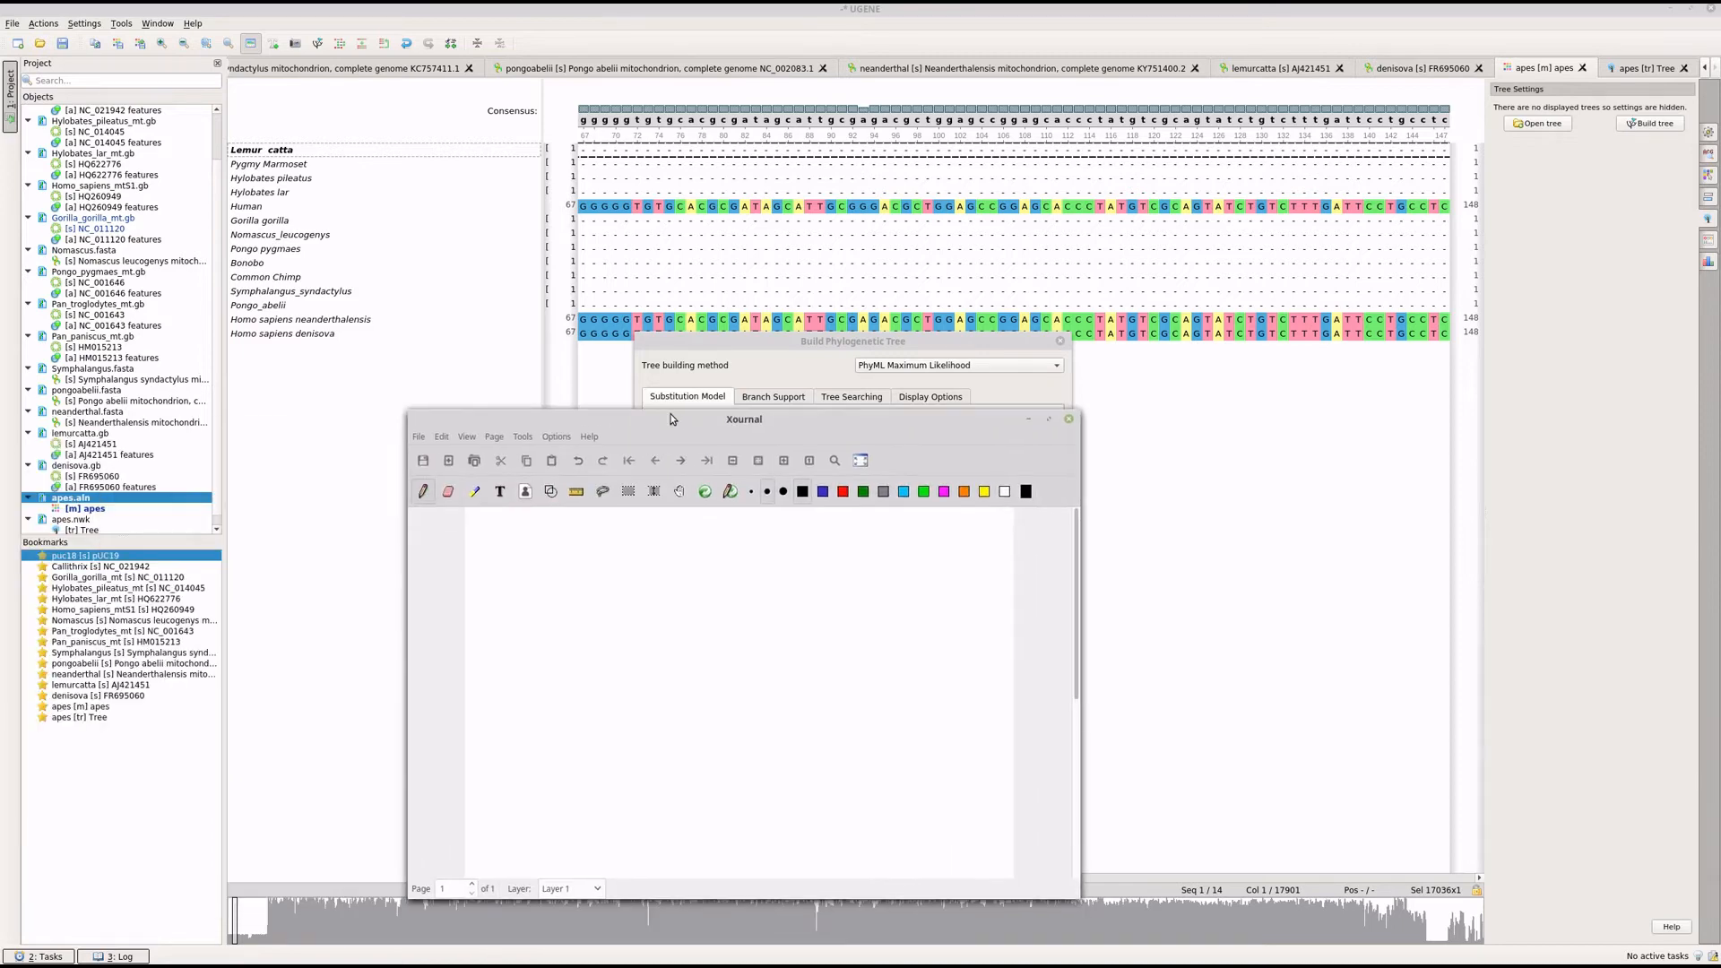
# Step: Switch to Xournal, maximize its window and increase the blank page's width to make it landscape
pyautogui.doubleClick(672, 417)
pyautogui.click(85, 25)
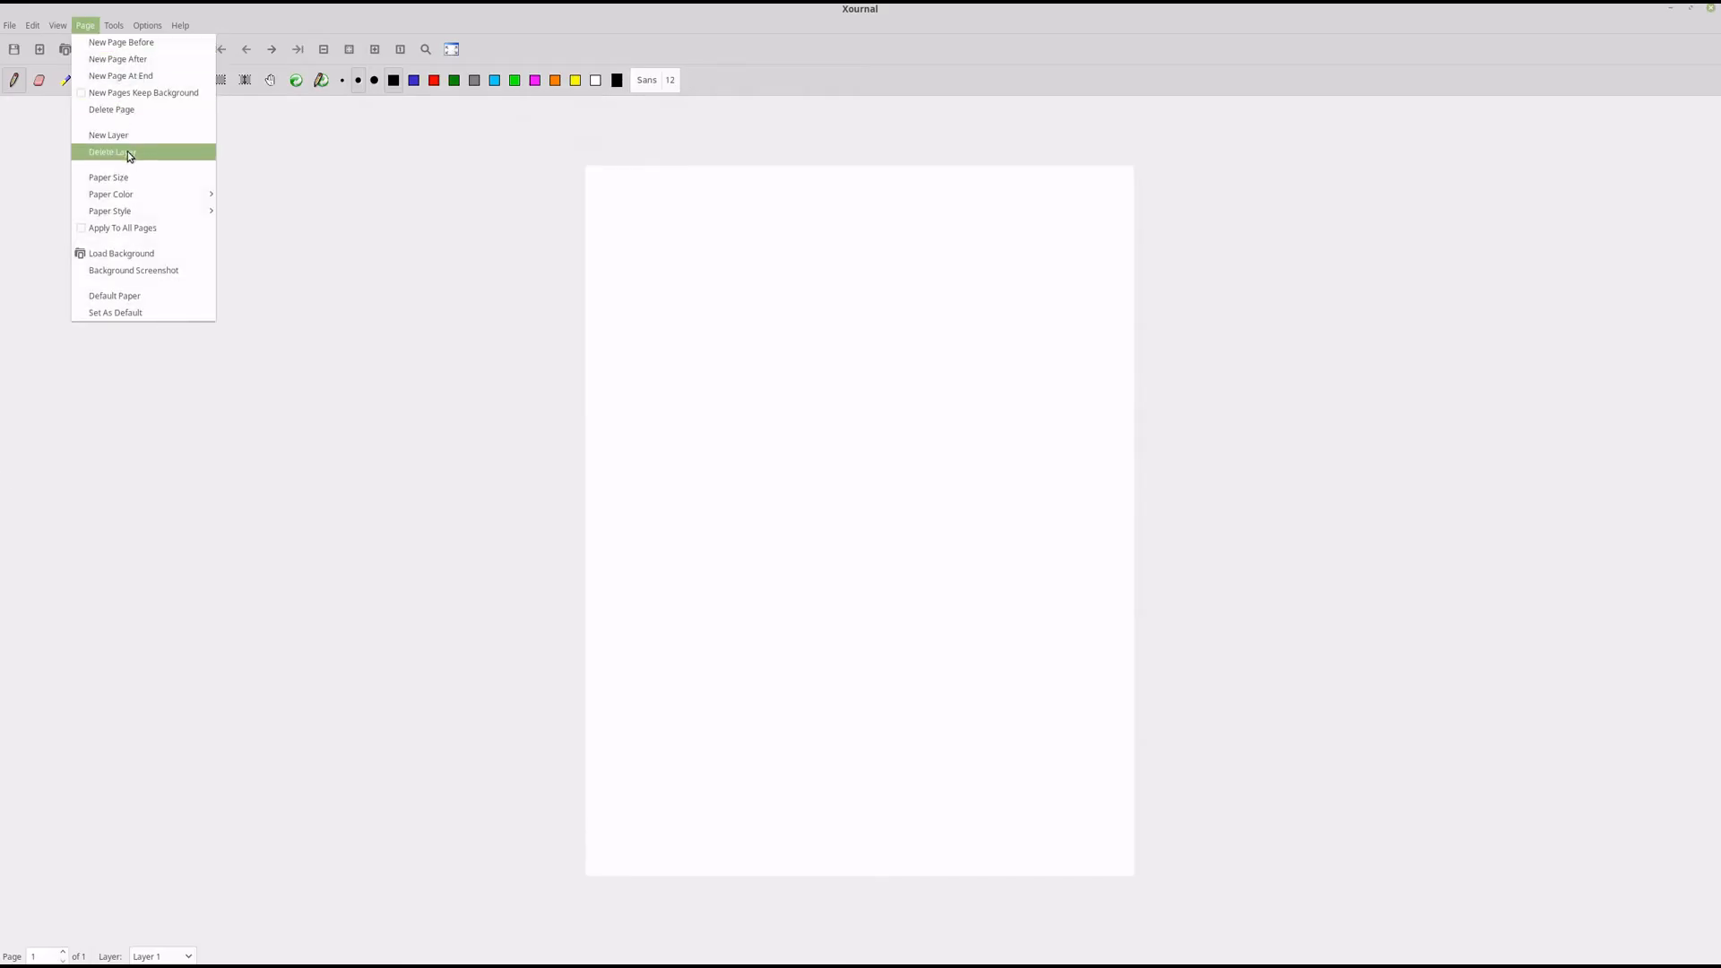
pyautogui.moveTo(160, 205)
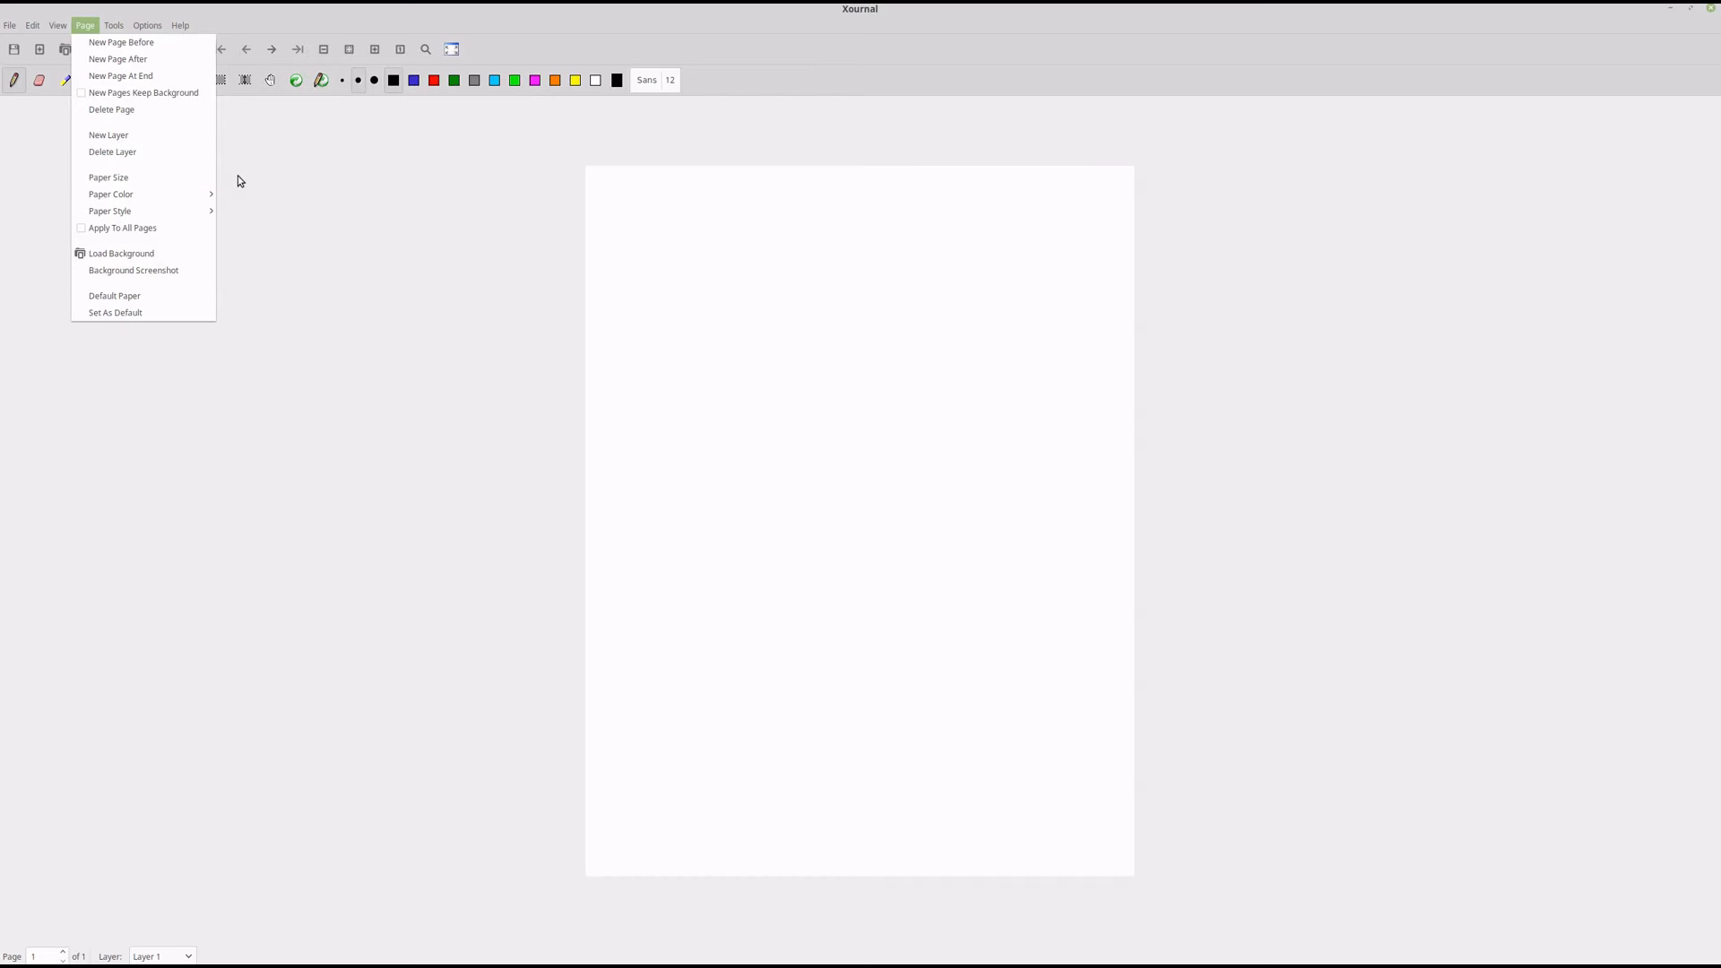
pyautogui.click(194, 177)
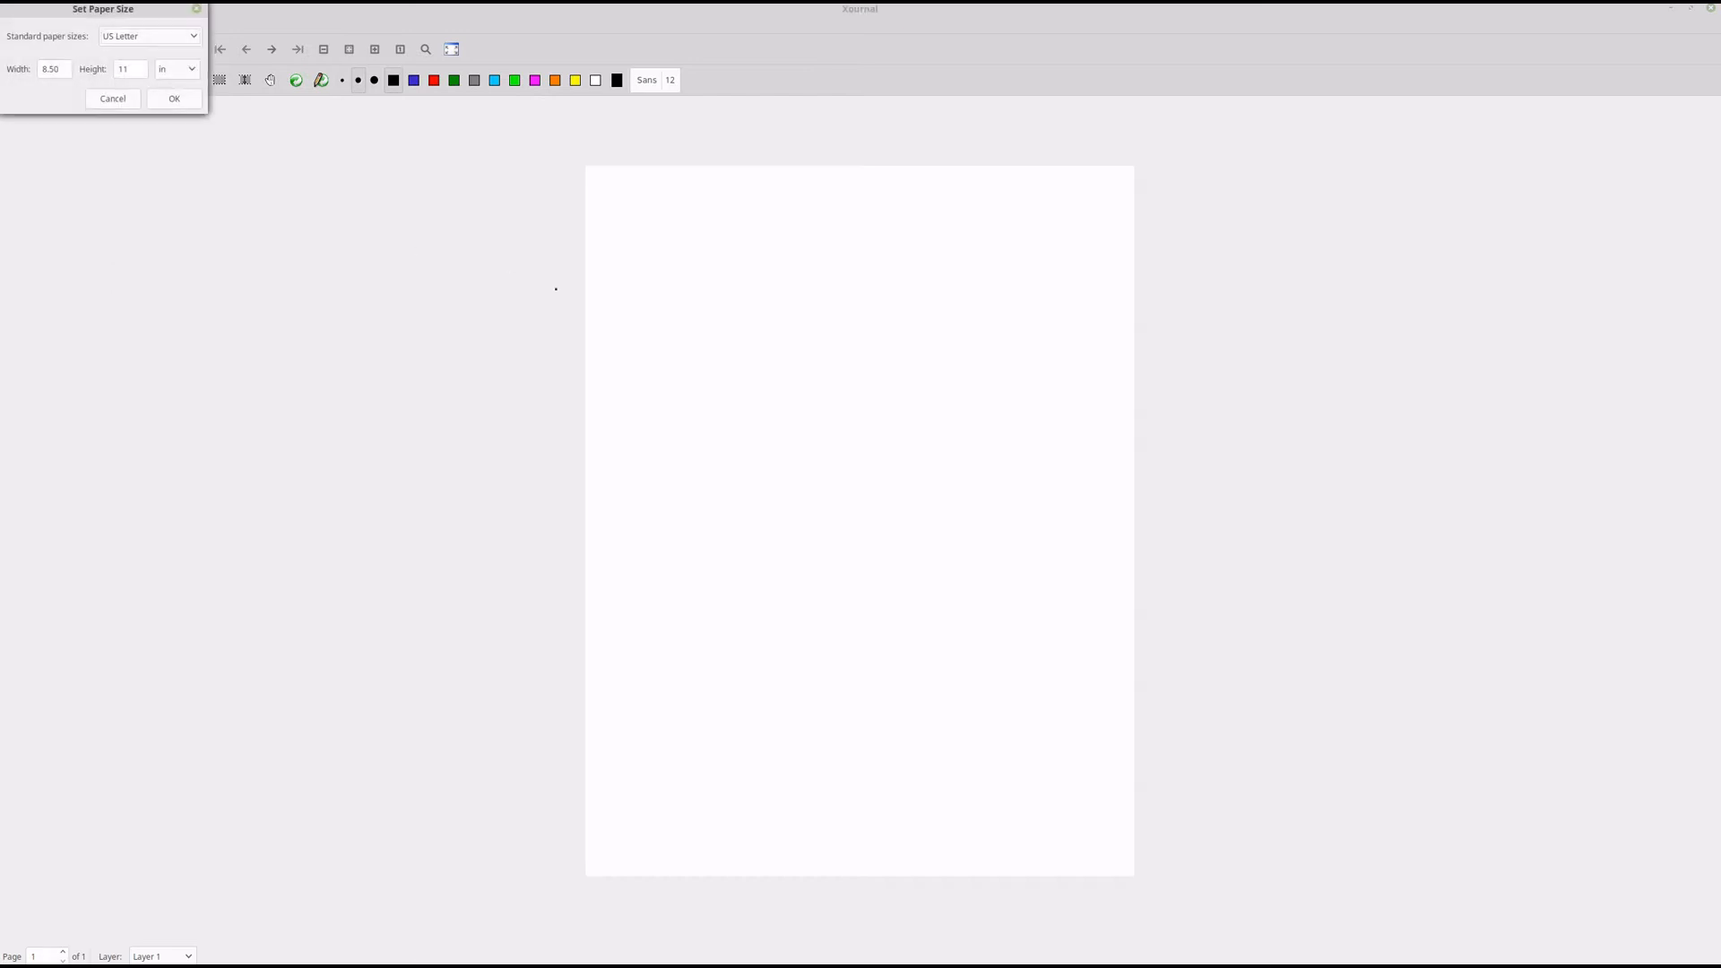
pyautogui.click(175, 70)
pyautogui.doubleClick(56, 72)
pyautogui.write('1')
pyautogui.click(172, 99)
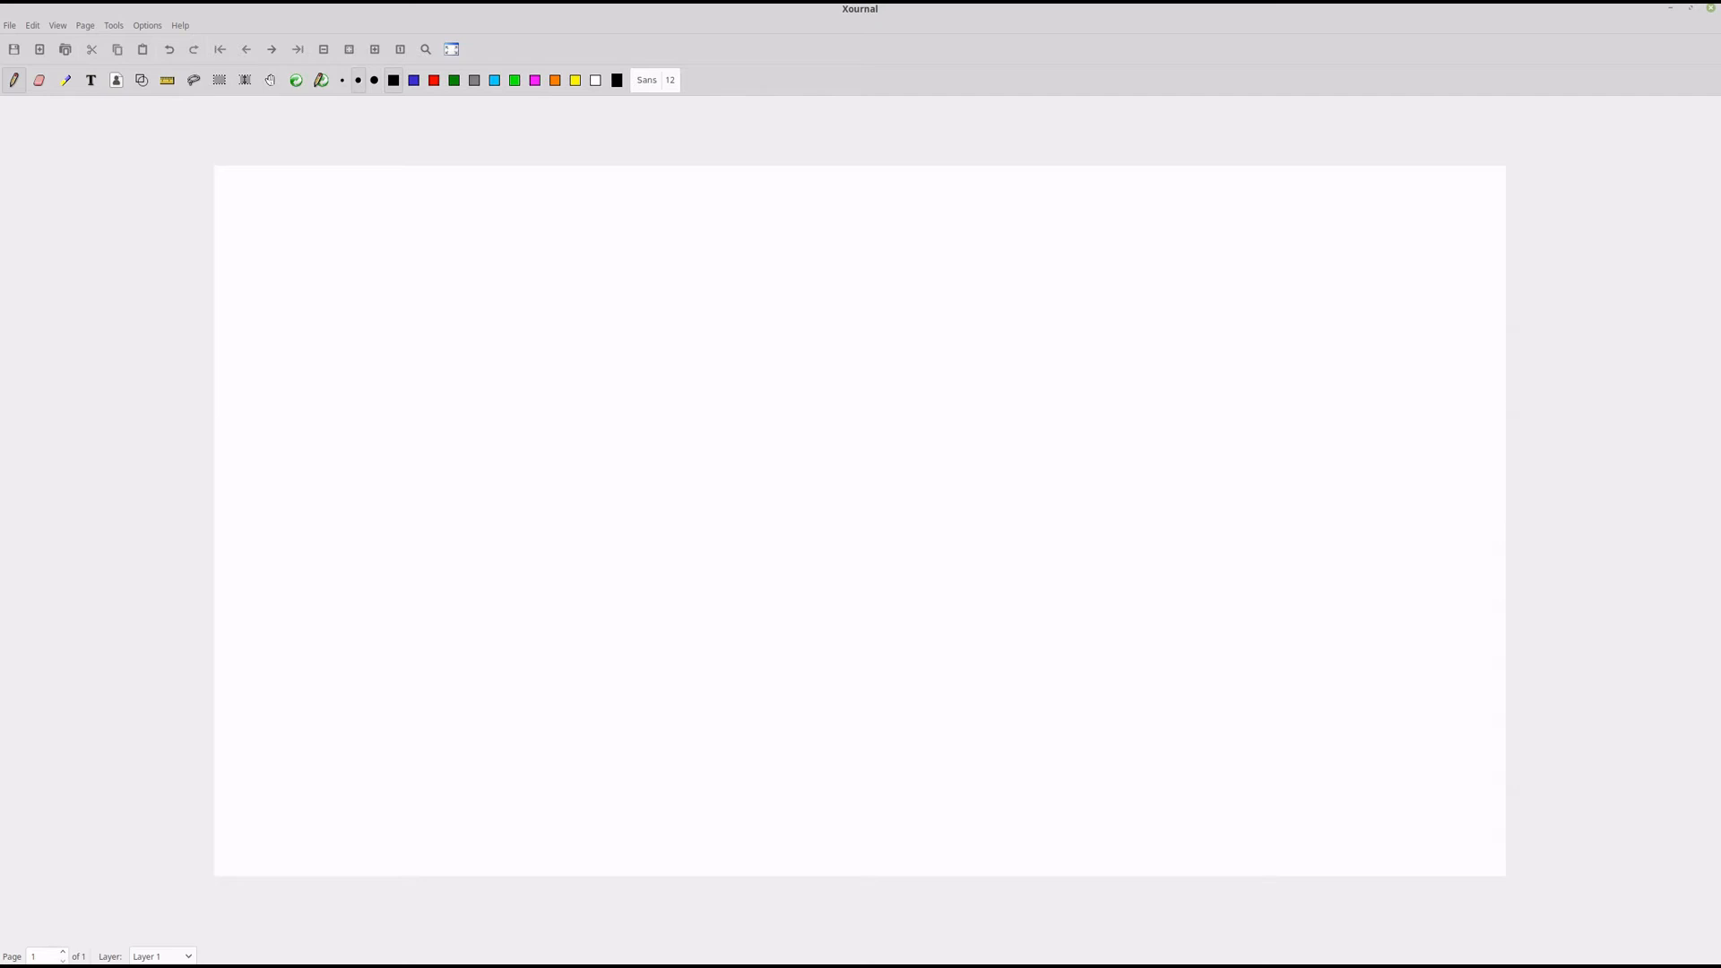
# Step: Handwrite the heading "Transitions" in the upper left part of the page
pyautogui.moveTo(424, 231)
pyautogui.mouseDown()
pyautogui.moveTo(436, 273)
pyautogui.moveTo(450, 229)
pyautogui.moveTo(486, 253)
pyautogui.mouseUp()
pyautogui.moveTo(507, 258); pyautogui.dragTo(511, 273)
pyautogui.moveTo(520, 259); pyautogui.dragTo(578, 273)
pyautogui.click(584, 259)
pyautogui.moveTo(607, 232)
pyautogui.mouseDown()
pyautogui.moveTo(601, 273)
pyautogui.moveTo(640, 257)
pyautogui.mouseUp()
pyautogui.moveTo(658, 255); pyautogui.dragTo(680, 273)
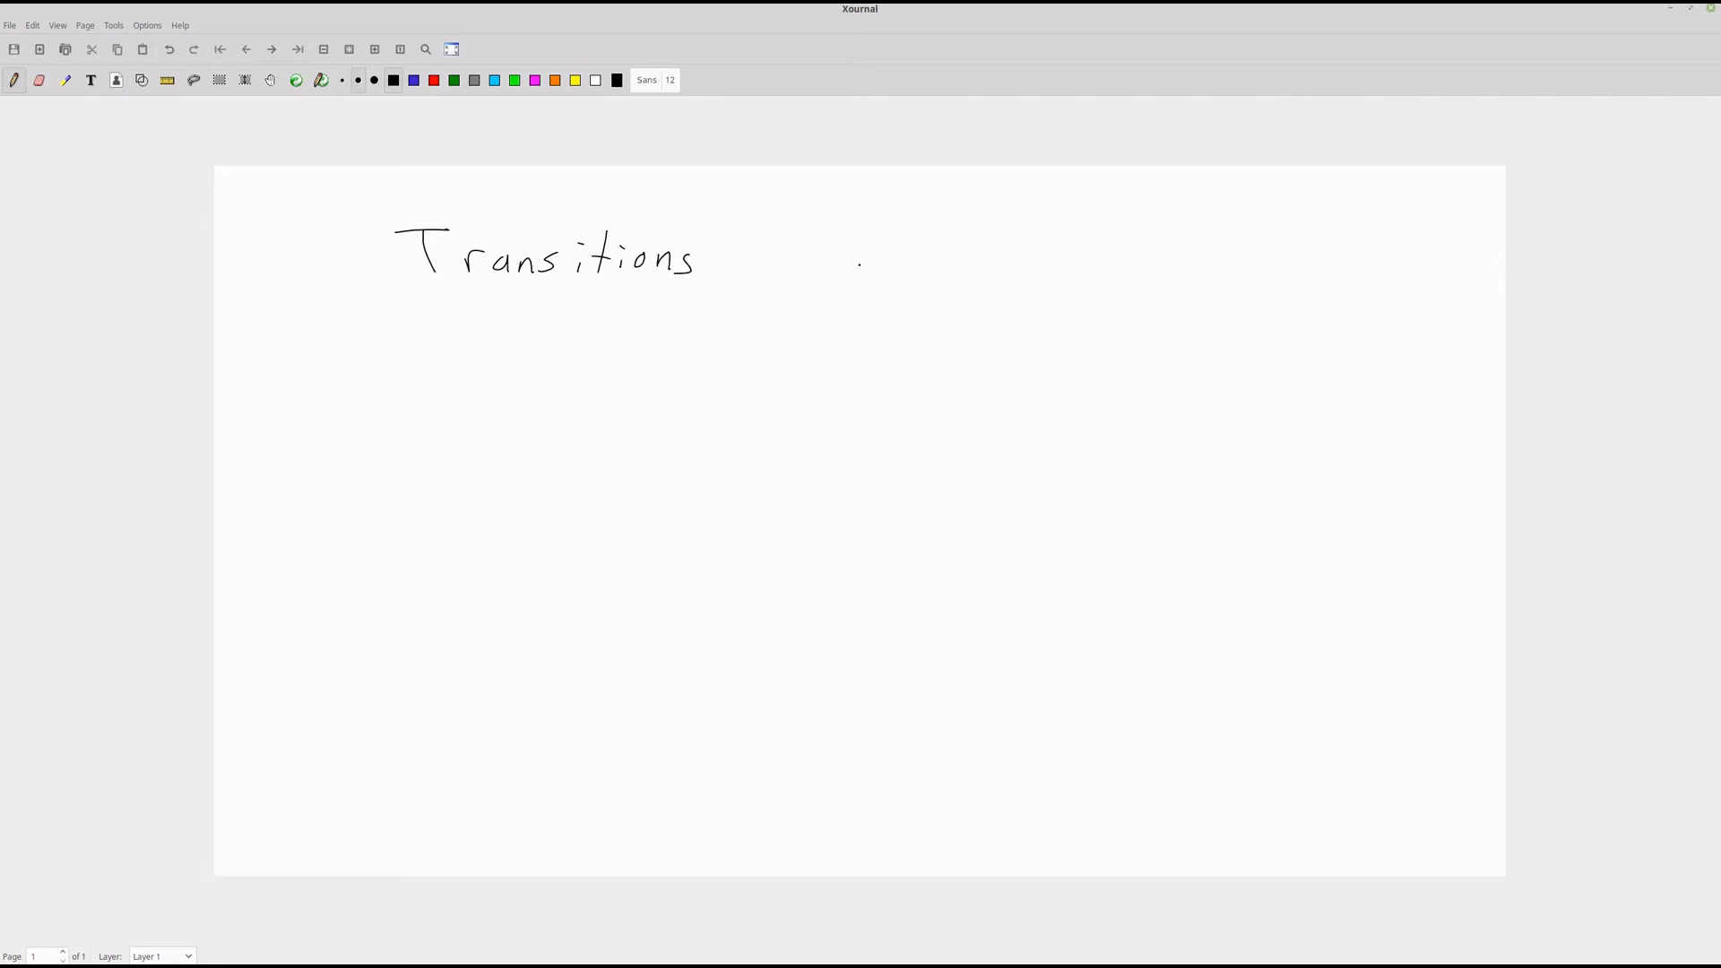
# Step: Handwrite the heading "Transversions" beside "Transitions", in the upper right part of the page
pyautogui.moveTo(902, 239); pyautogui.dragTo(905, 266)
pyautogui.moveTo(876, 234); pyautogui.dragTo(952, 248)
pyautogui.moveTo(973, 250); pyautogui.dragTo(978, 266)
pyautogui.moveTo(988, 250)
pyautogui.mouseDown()
pyautogui.moveTo(1003, 268)
pyautogui.moveTo(1067, 249)
pyautogui.moveTo(1080, 266)
pyautogui.mouseUp()
pyautogui.moveTo(1088, 251); pyautogui.dragTo(1101, 267)
pyautogui.click(1129, 248)
pyautogui.moveTo(1129, 255); pyautogui.dragTo(1181, 268)
pyautogui.moveTo(1203, 249)
pyautogui.mouseDown()
pyautogui.moveTo(1199, 274)
pyautogui.moveTo(1159, 281)
pyautogui.mouseUp()
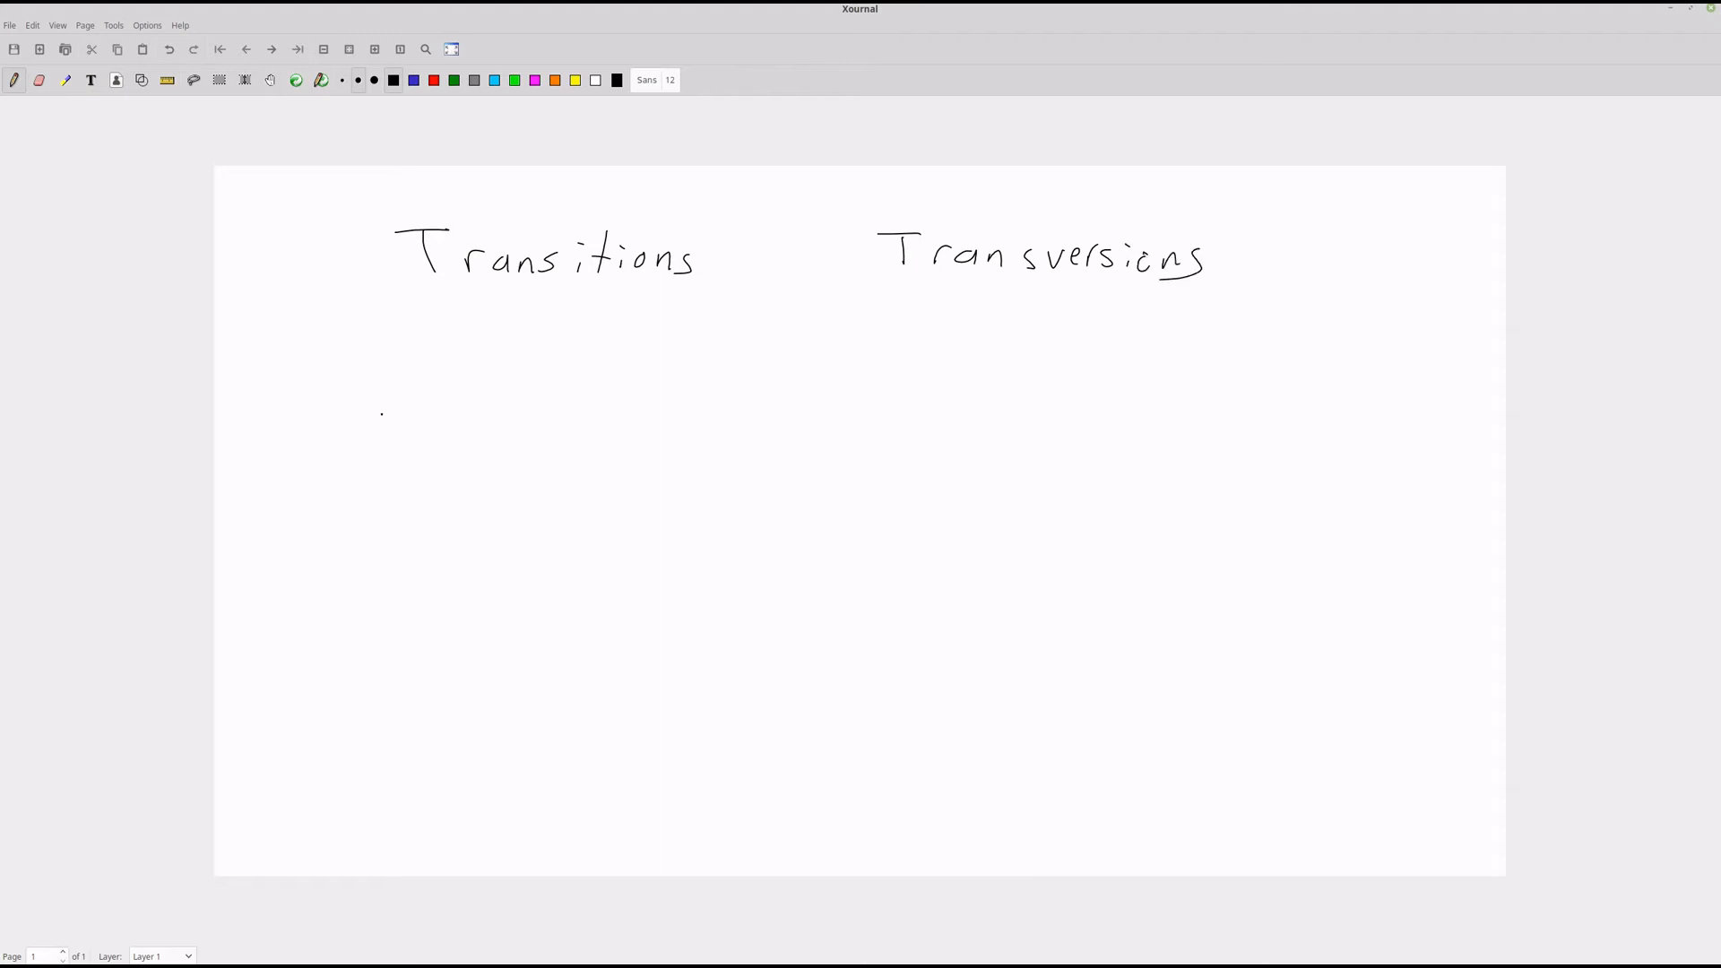
# Step: Handwrite the label "Purines" below the "Transitions" heading
pyautogui.moveTo(498, 367); pyautogui.dragTo(501, 406)
pyautogui.moveTo(497, 365)
pyautogui.mouseDown()
pyautogui.moveTo(502, 383)
pyautogui.moveTo(573, 387)
pyautogui.mouseUp()
pyautogui.moveTo(581, 388); pyautogui.dragTo(613, 400)
pyautogui.moveTo(631, 388); pyautogui.dragTo(638, 400)
pyautogui.moveTo(670, 387); pyautogui.dragTo(655, 408)
# Step: Handwrite the label "Pyrimidines" below the "Transversions" heading
pyautogui.moveTo(868, 375)
pyautogui.mouseDown()
pyautogui.moveTo(877, 406)
pyautogui.moveTo(862, 380)
pyautogui.moveTo(916, 400)
pyautogui.mouseUp()
pyautogui.moveTo(922, 387)
pyautogui.mouseDown()
pyautogui.moveTo(915, 421)
pyautogui.moveTo(951, 379)
pyautogui.mouseUp()
pyautogui.click(962, 380)
pyautogui.moveTo(961, 387)
pyautogui.mouseDown()
pyautogui.moveTo(962, 404)
pyautogui.moveTo(1072, 401)
pyautogui.mouseUp()
pyautogui.moveTo(1075, 354)
pyautogui.mouseDown()
pyautogui.moveTo(1080, 401)
pyautogui.moveTo(1099, 400)
pyautogui.mouseUp()
pyautogui.moveTo(1115, 388)
pyautogui.mouseDown()
pyautogui.moveTo(1156, 398)
pyautogui.moveTo(1155, 412)
pyautogui.mouseUp()
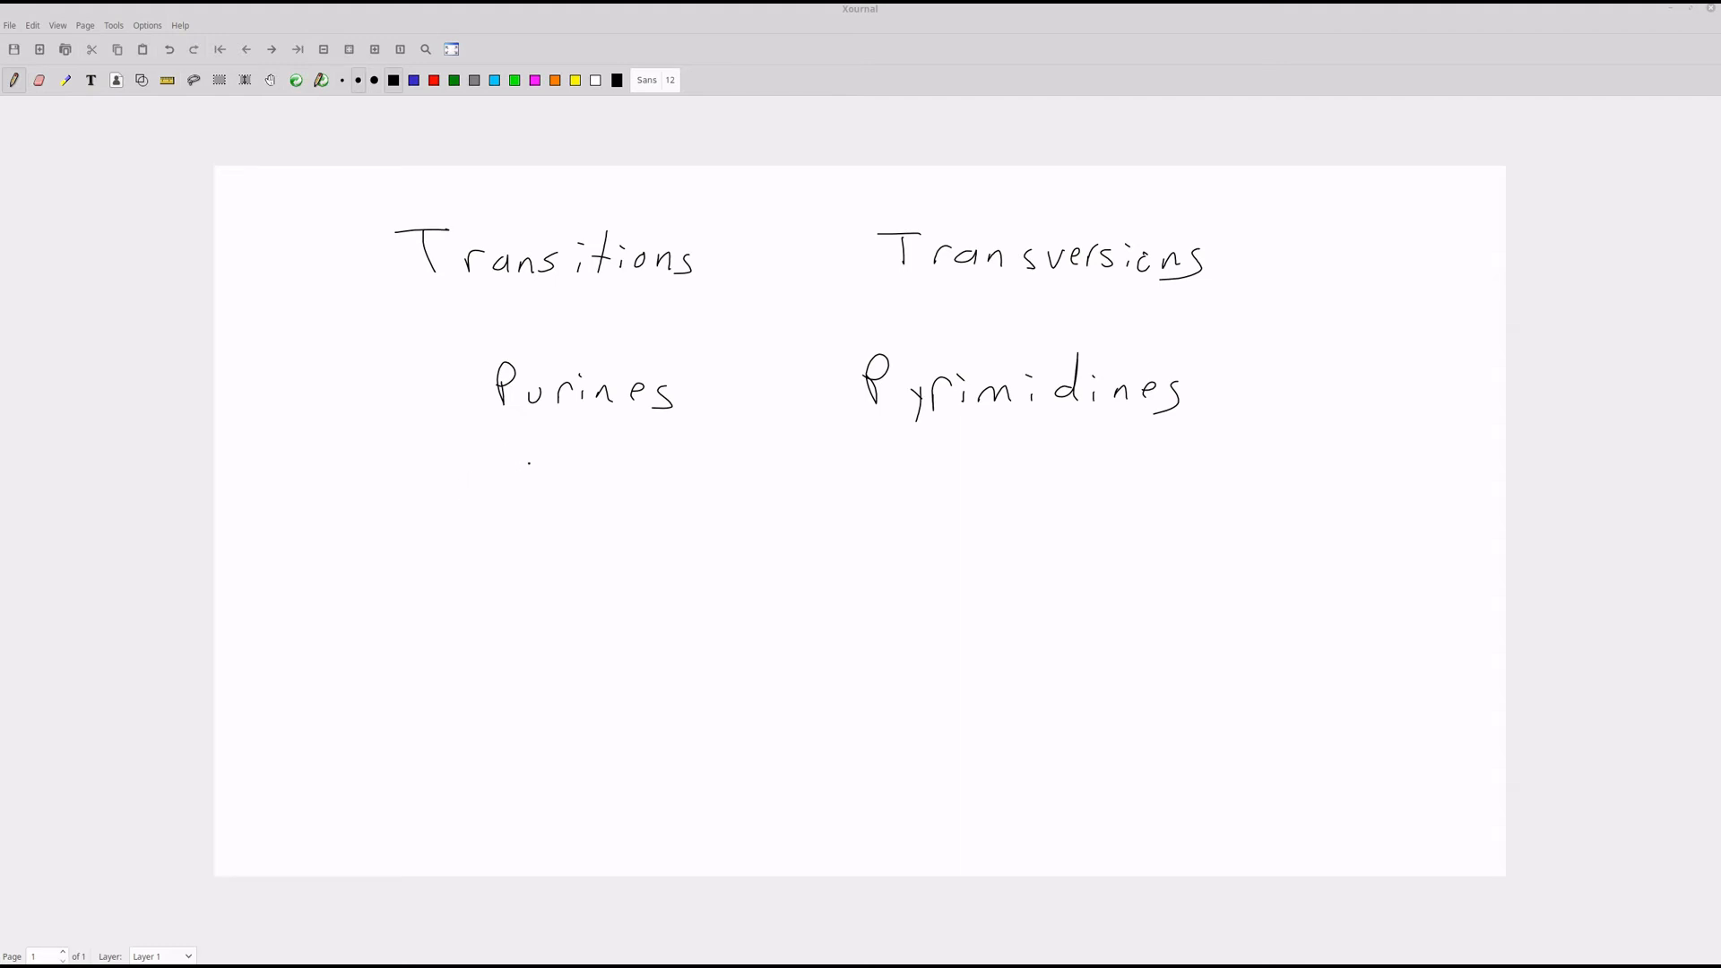
# Step: Sketch a fused double-ring structure under "Purines" and a single ring under "Pyrimidines"
pyautogui.moveTo(529, 462)
pyautogui.mouseDown()
pyautogui.moveTo(489, 490)
pyautogui.moveTo(564, 491)
pyautogui.moveTo(487, 528)
pyautogui.moveTo(518, 543)
pyautogui.moveTo(563, 492)
pyautogui.moveTo(592, 528)
pyautogui.moveTo(612, 507)
pyautogui.moveTo(575, 485)
pyautogui.mouseUp()
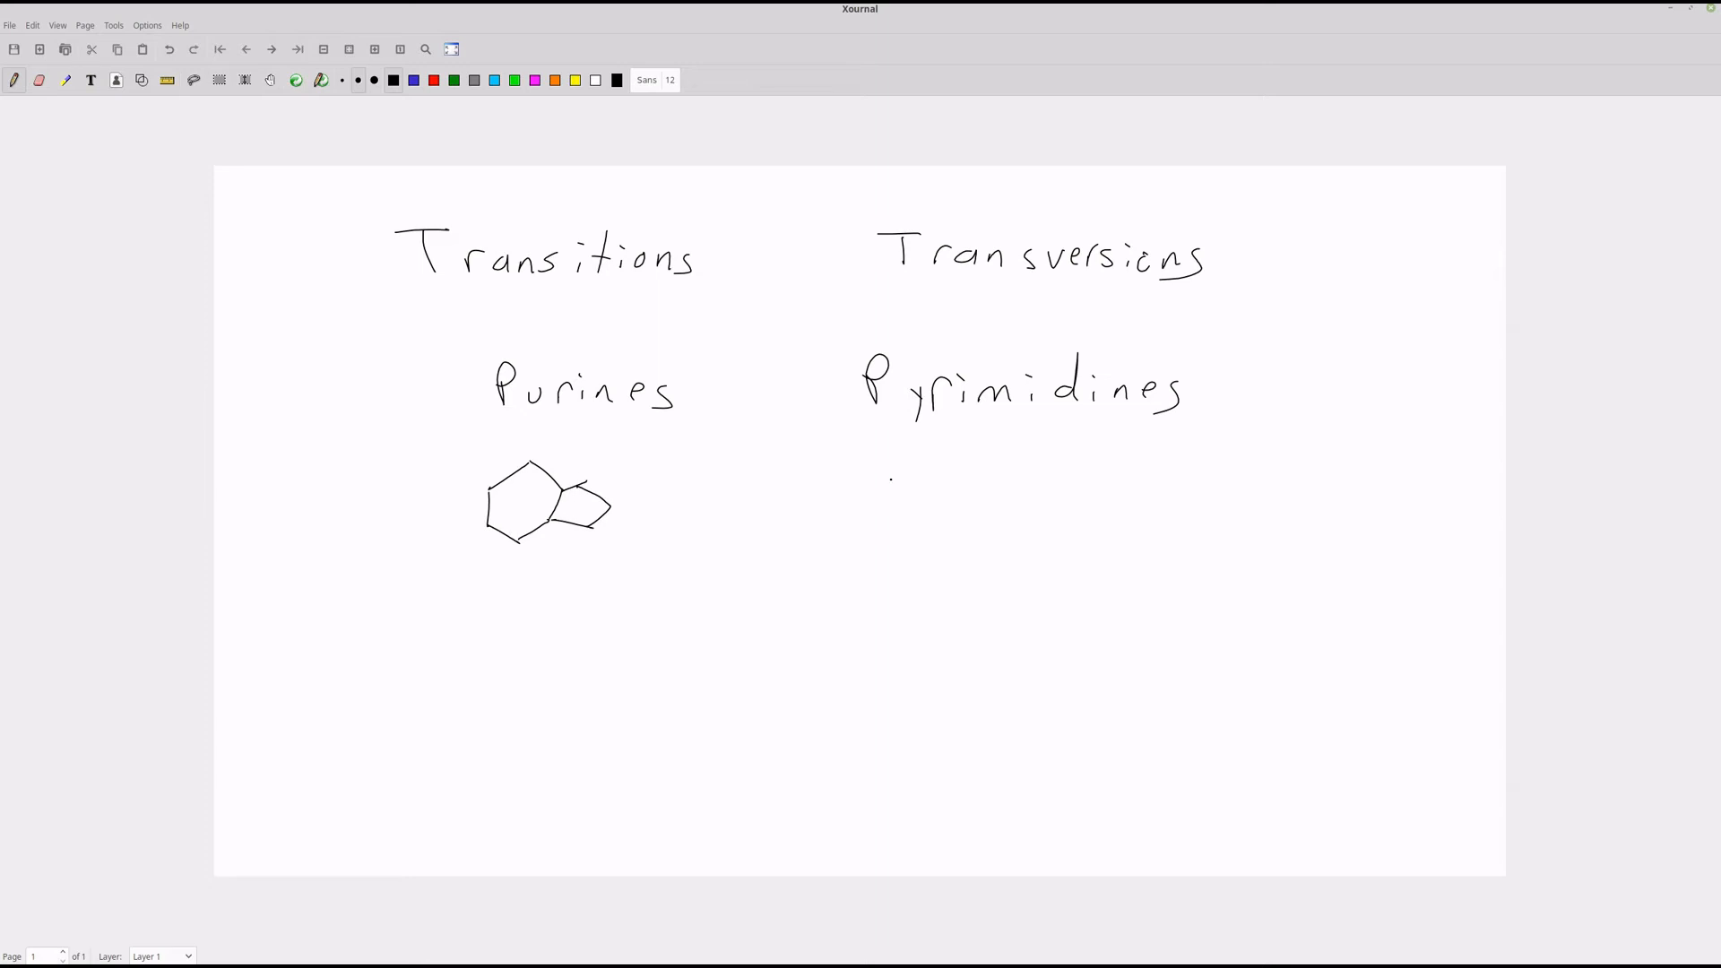
pyautogui.moveTo(1010, 491)
pyautogui.mouseDown()
pyautogui.moveTo(972, 511)
pyautogui.moveTo(1029, 510)
pyautogui.moveTo(970, 544)
pyautogui.moveTo(1013, 558)
pyautogui.moveTo(1035, 541)
pyautogui.moveTo(1019, 511)
pyautogui.mouseUp()
# Step: Handwrite "Purine ↔ Purine" with a double-headed arrow below the double-ring sketch
pyautogui.moveTo(475, 621); pyautogui.dragTo(476, 655)
pyautogui.moveTo(469, 613)
pyautogui.mouseDown()
pyautogui.moveTo(519, 650)
pyautogui.moveTo(538, 629)
pyautogui.mouseUp()
pyautogui.click(543, 627)
pyautogui.moveTo(543, 637)
pyautogui.mouseDown()
pyautogui.moveTo(589, 653)
pyautogui.moveTo(663, 637)
pyautogui.mouseUp()
pyautogui.moveTo(639, 627)
pyautogui.mouseDown()
pyautogui.moveTo(661, 637)
pyautogui.moveTo(635, 654)
pyautogui.moveTo(594, 638)
pyautogui.moveTo(737, 648)
pyautogui.mouseUp()
pyautogui.moveTo(746, 632); pyautogui.dragTo(806, 652)
# Step: Handwrite "Pyrimidine ↔ Pyrimidine" with a double-headed arrow on the line below "Purine ↔ Purine"
pyautogui.moveTo(478, 689); pyautogui.dragTo(480, 710)
pyautogui.moveTo(500, 714); pyautogui.dragTo(501, 746)
pyautogui.moveTo(522, 733)
pyautogui.mouseDown()
pyautogui.moveTo(527, 718)
pyautogui.moveTo(592, 726)
pyautogui.mouseUp()
pyautogui.moveTo(606, 687)
pyautogui.mouseDown()
pyautogui.moveTo(606, 732)
pyautogui.moveTo(640, 732)
pyautogui.mouseUp()
pyautogui.moveTo(652, 722); pyautogui.dragTo(759, 717)
pyautogui.moveTo(738, 709)
pyautogui.mouseDown()
pyautogui.moveTo(760, 717)
pyautogui.moveTo(693, 717)
pyautogui.moveTo(785, 728)
pyautogui.mouseUp()
pyautogui.moveTo(776, 707); pyautogui.dragTo(819, 730)
pyautogui.moveTo(827, 718)
pyautogui.mouseDown()
pyautogui.moveTo(818, 747)
pyautogui.moveTo(851, 711)
pyautogui.moveTo(858, 727)
pyautogui.mouseUp()
pyautogui.moveTo(862, 717); pyautogui.dragTo(902, 729)
pyautogui.moveTo(917, 717); pyautogui.dragTo(910, 729)
pyautogui.moveTo(919, 687)
pyautogui.mouseDown()
pyautogui.moveTo(921, 731)
pyautogui.moveTo(952, 730)
pyautogui.mouseUp()
pyautogui.moveTo(957, 724); pyautogui.dragTo(969, 733)
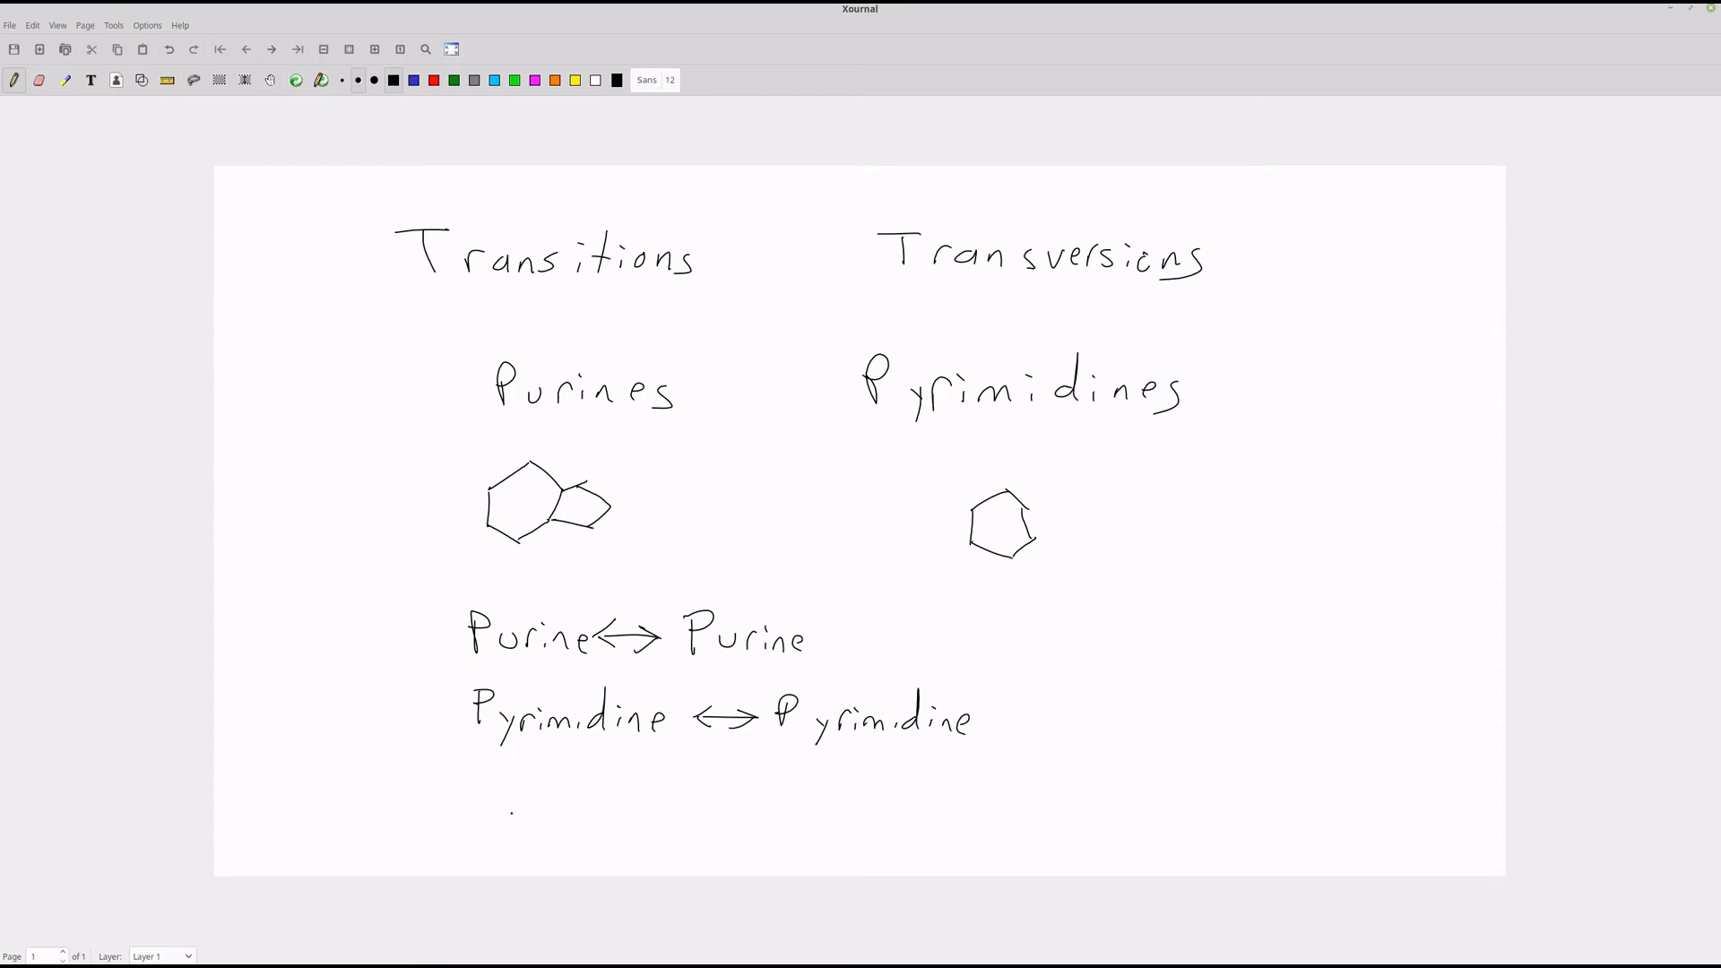
# Step: Handwrite "Transitions" below the two same-class substitution lines and draw an outline around the group
pyautogui.moveTo(530, 778); pyautogui.dragTo(520, 822)
pyautogui.moveTo(503, 783)
pyautogui.mouseDown()
pyautogui.moveTo(553, 780)
pyautogui.moveTo(594, 820)
pyautogui.mouseUp()
pyautogui.moveTo(608, 821); pyautogui.dragTo(645, 826)
pyautogui.moveTo(662, 814)
pyautogui.mouseDown()
pyautogui.moveTo(652, 827)
pyautogui.moveTo(674, 825)
pyautogui.mouseUp()
pyautogui.click(675, 805)
pyautogui.moveTo(683, 788)
pyautogui.mouseDown()
pyautogui.moveTo(683, 829)
pyautogui.moveTo(727, 804)
pyautogui.mouseUp()
pyautogui.moveTo(743, 805); pyautogui.dragTo(768, 827)
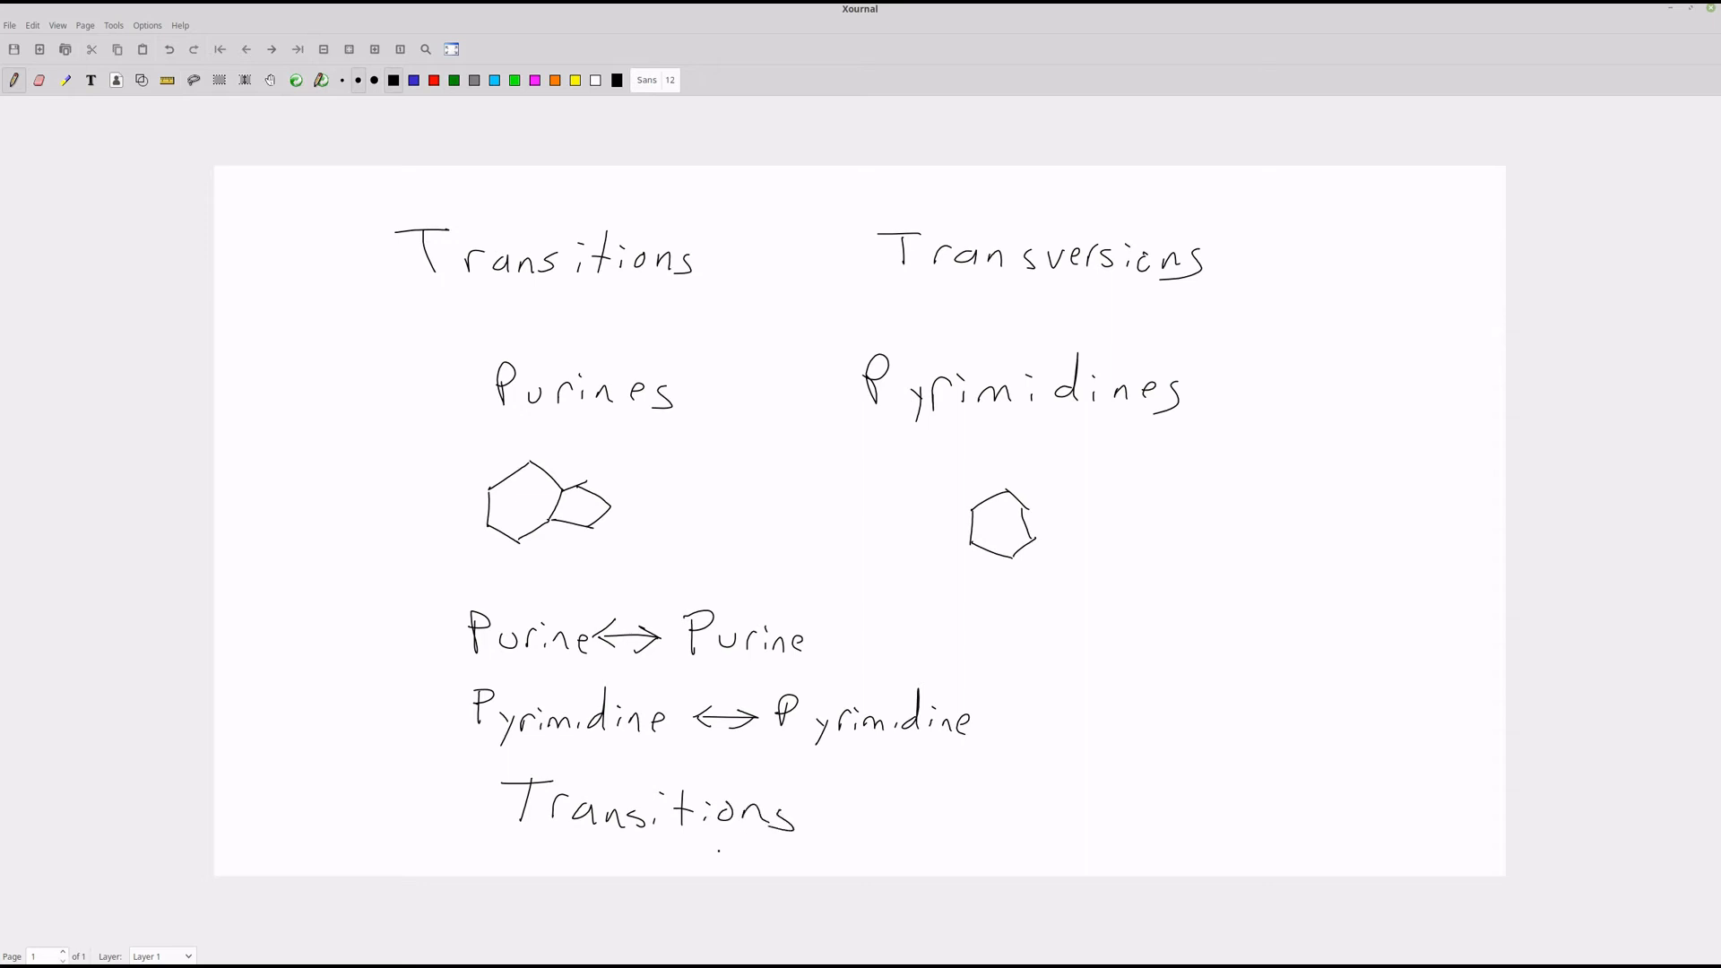
pyautogui.moveTo(419, 596)
pyautogui.mouseDown()
pyautogui.moveTo(479, 791)
pyautogui.moveTo(971, 840)
pyautogui.moveTo(989, 684)
pyautogui.moveTo(896, 588)
pyautogui.moveTo(419, 587)
pyautogui.mouseUp()
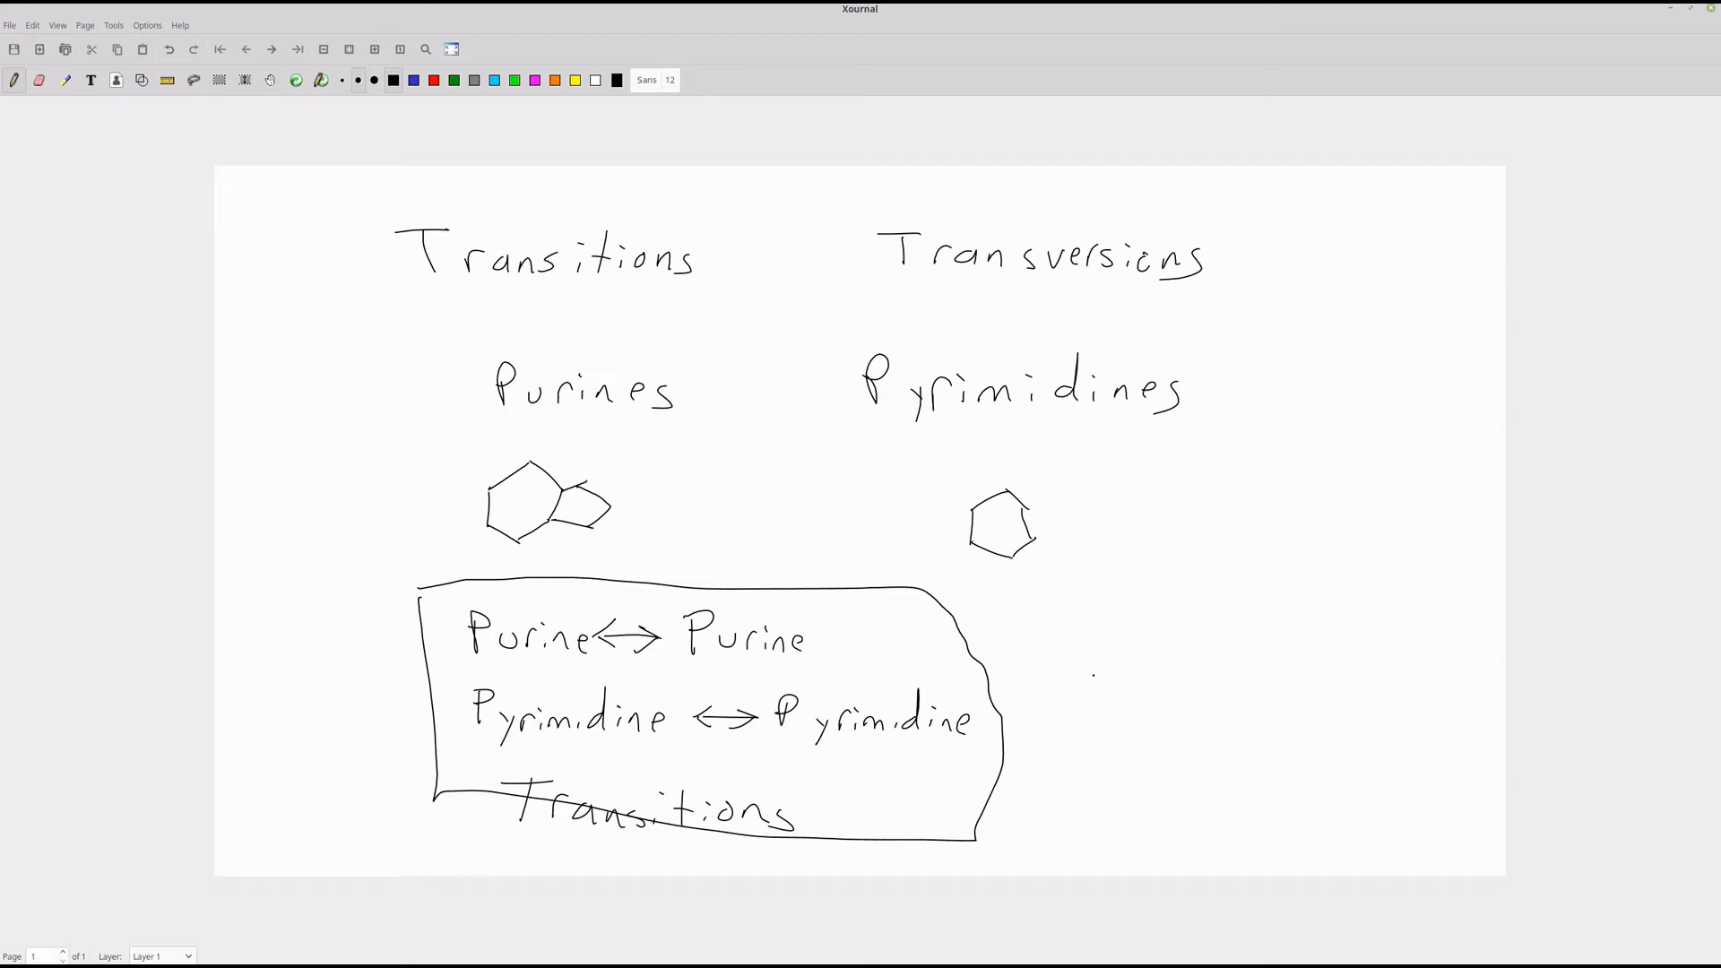
# Step: Handwrite "Purine ↔ Pyrimidine" with a double-headed arrow to the right of the outlined group
pyautogui.moveTo(1099, 607)
pyautogui.mouseDown()
pyautogui.moveTo(1101, 663)
pyautogui.moveTo(1106, 638)
pyautogui.moveTo(1154, 660)
pyautogui.moveTo(1175, 639)
pyautogui.mouseUp()
pyautogui.click(1188, 630)
pyautogui.moveTo(1182, 642)
pyautogui.mouseDown()
pyautogui.moveTo(1184, 660)
pyautogui.moveTo(1231, 662)
pyautogui.moveTo(1332, 645)
pyautogui.moveTo(1264, 649)
pyautogui.mouseUp()
pyautogui.click(1261, 652)
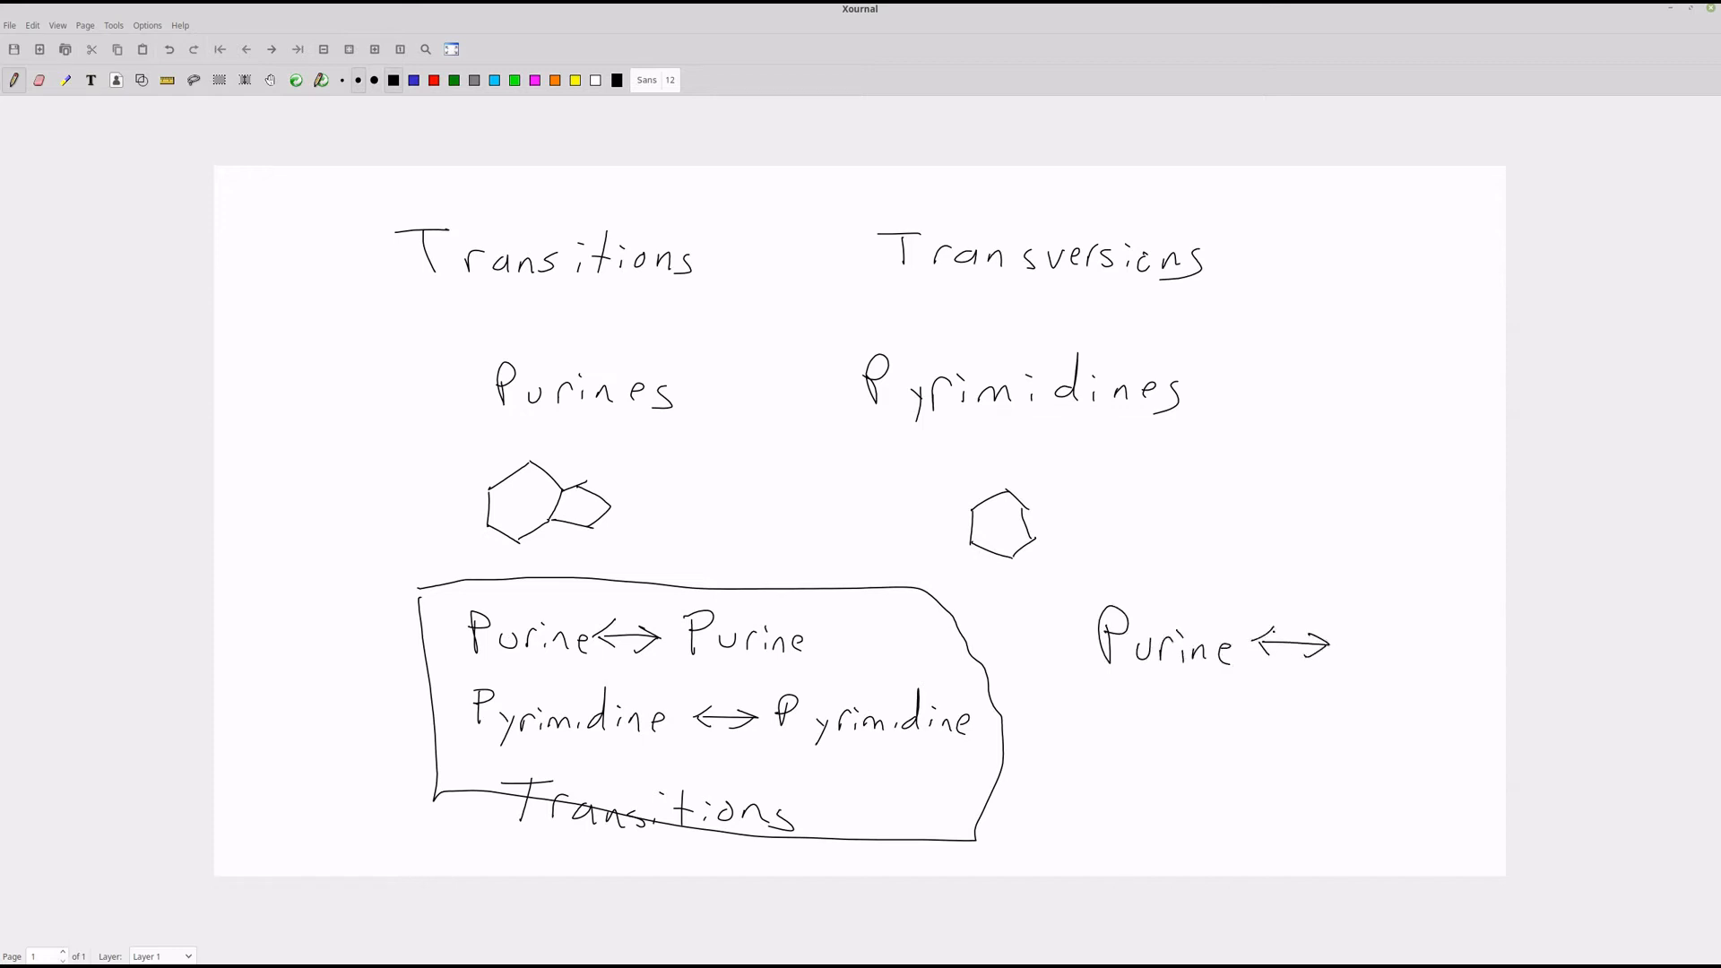
pyautogui.moveTo(1345, 608); pyautogui.dragTo(1342, 664)
pyautogui.moveTo(1344, 613)
pyautogui.mouseDown()
pyautogui.moveTo(1363, 683)
pyautogui.moveTo(1390, 638)
pyautogui.moveTo(1438, 664)
pyautogui.mouseUp()
pyautogui.click(1399, 657)
pyautogui.moveTo(1449, 654); pyautogui.dragTo(1484, 668)
pyautogui.moveTo(1486, 664); pyautogui.dragTo(1499, 670)
# Step: Handwrite "Transversion" below "Purine ↔ Pyrimidine" and underline it
pyautogui.moveTo(1232, 715)
pyautogui.mouseDown()
pyautogui.moveTo(1228, 757)
pyautogui.moveTo(1248, 708)
pyautogui.mouseUp()
pyautogui.moveTo(1254, 751)
pyautogui.mouseDown()
pyautogui.moveTo(1264, 730)
pyautogui.moveTo(1307, 755)
pyautogui.mouseUp()
pyautogui.moveTo(1319, 737)
pyautogui.mouseDown()
pyautogui.moveTo(1312, 757)
pyautogui.moveTo(1371, 744)
pyautogui.mouseUp()
pyautogui.moveTo(1382, 744); pyautogui.dragTo(1393, 758)
pyautogui.moveTo(1404, 748); pyautogui.dragTo(1428, 758)
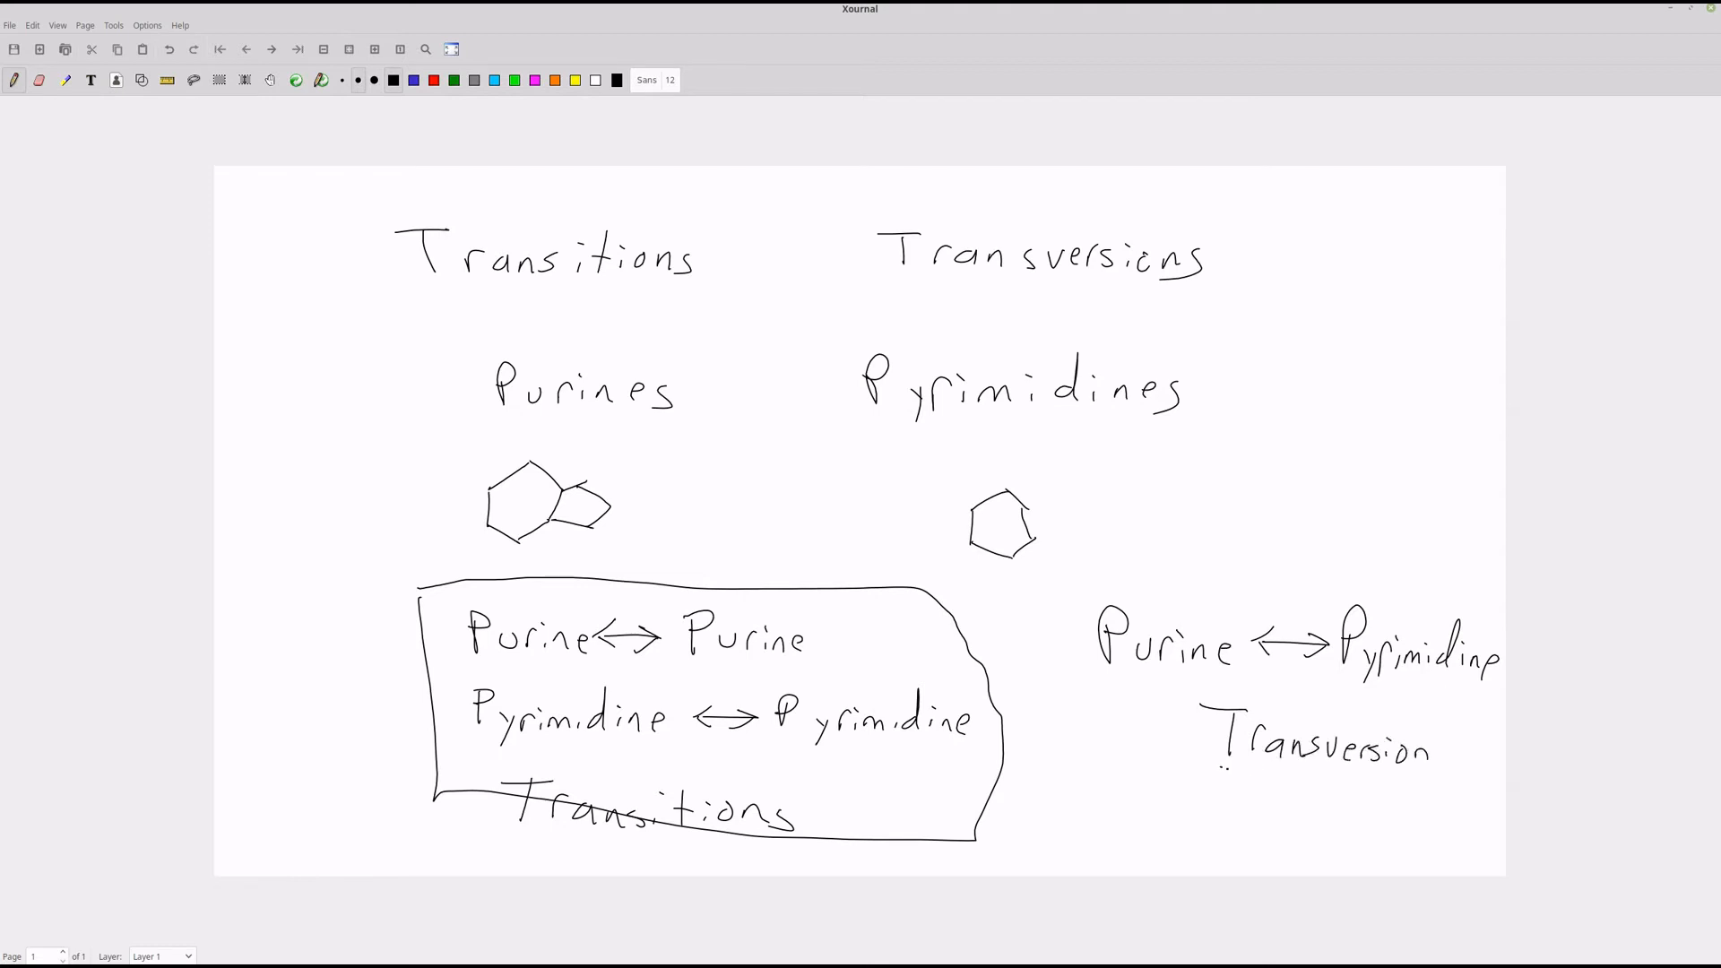
pyautogui.moveTo(1220, 767); pyautogui.dragTo(1366, 778)
# Step: Start a new document, discarding the current drawing, and set its paper style to plain
pyautogui.click(40, 51)
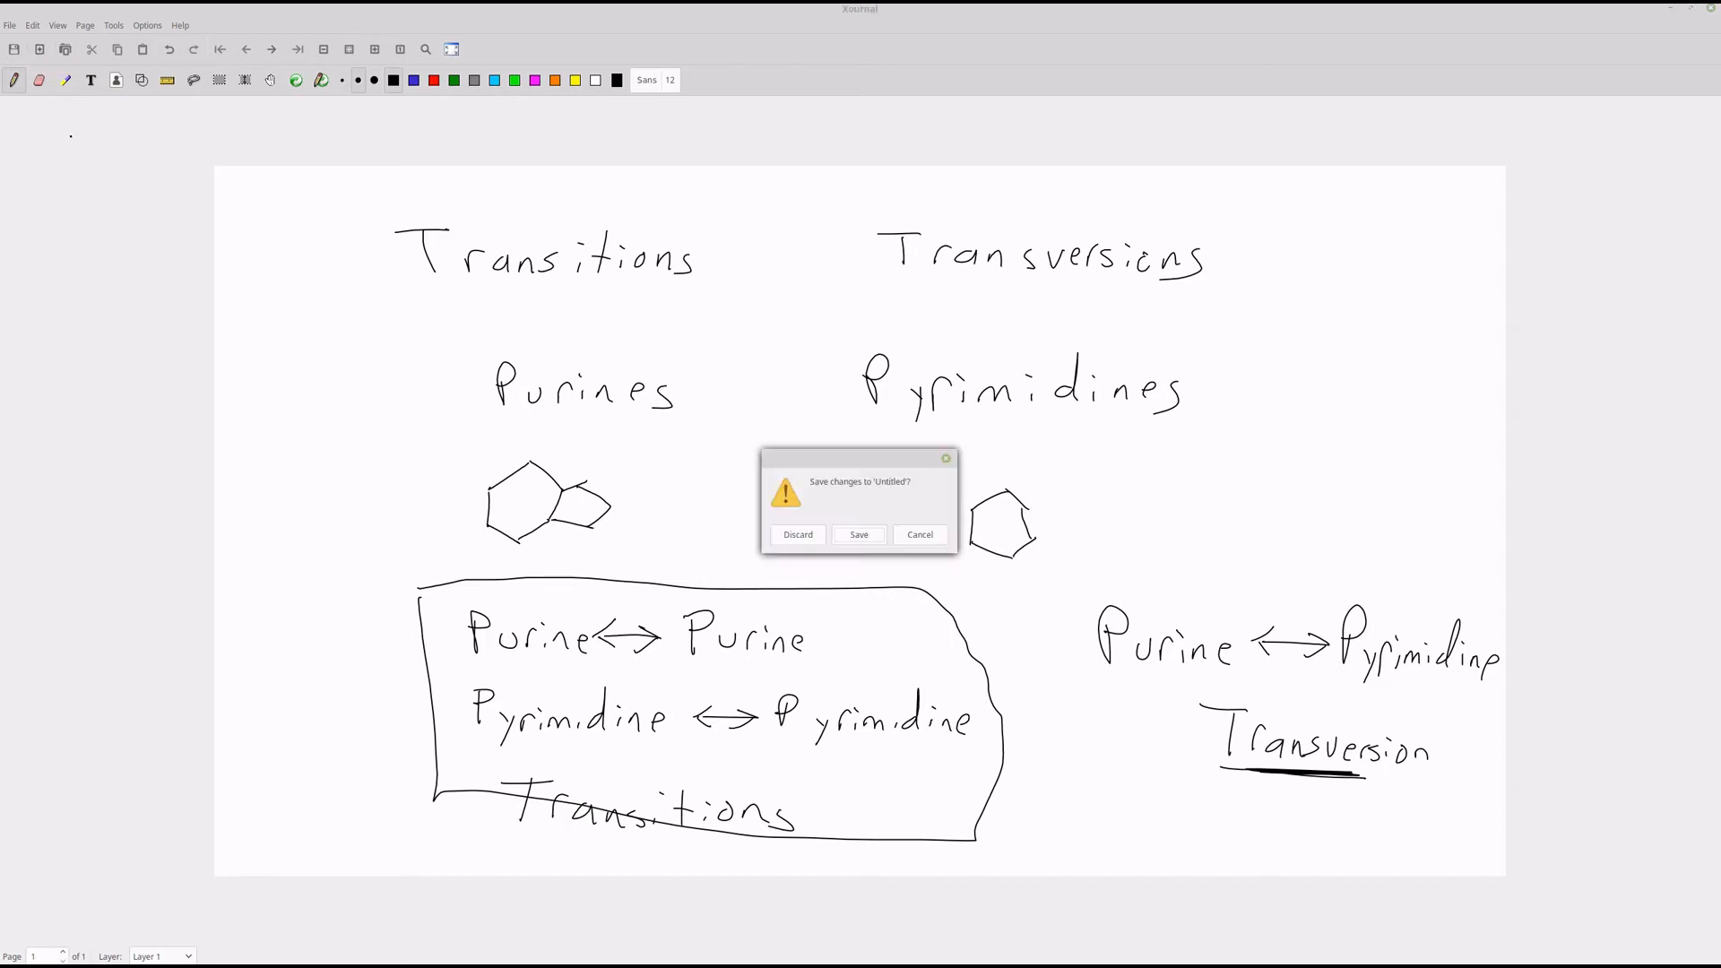
pyautogui.click(810, 538)
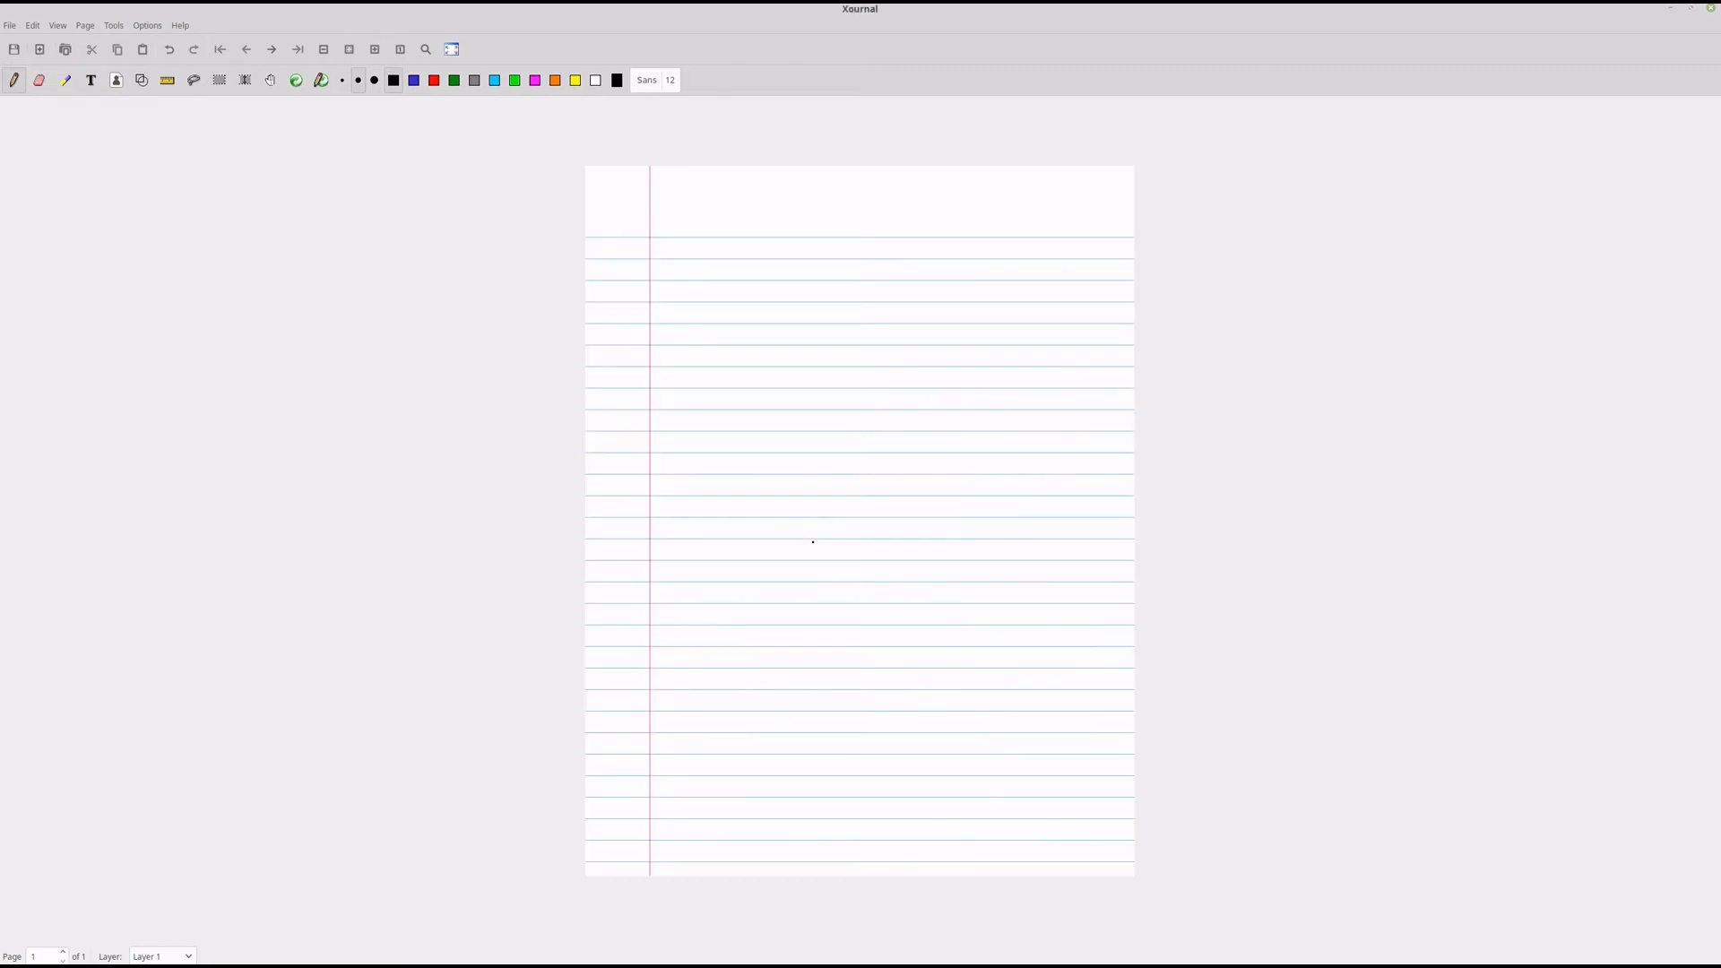
pyautogui.click(82, 25)
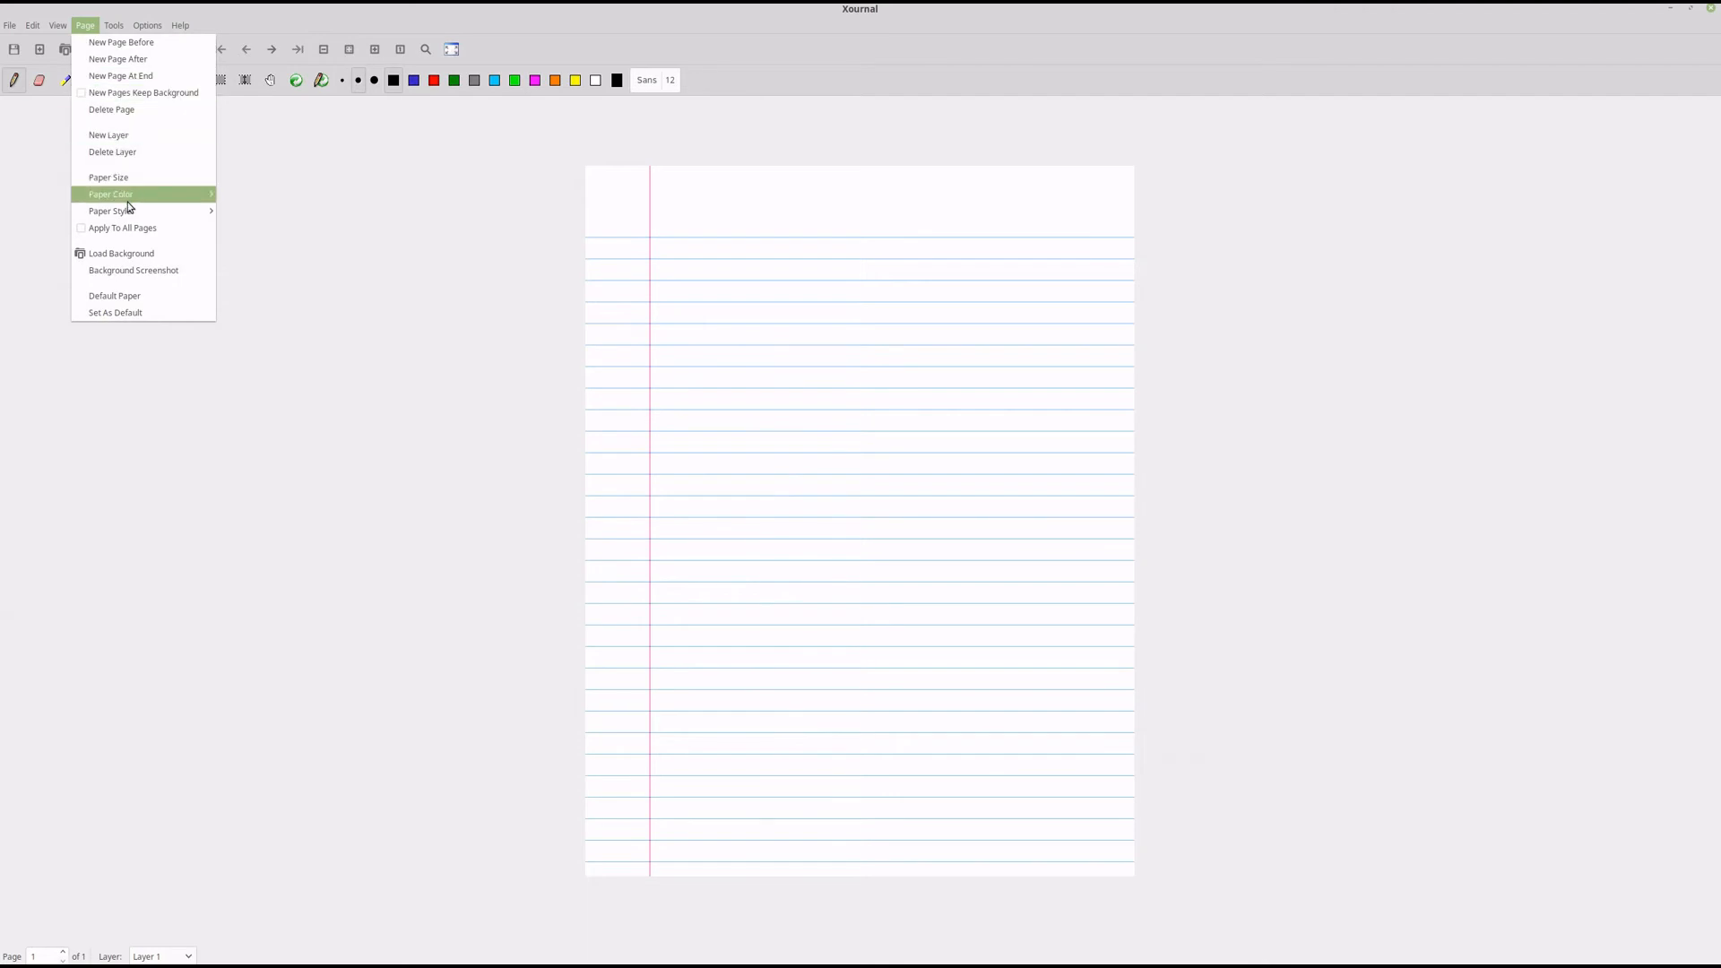
pyautogui.moveTo(131, 201)
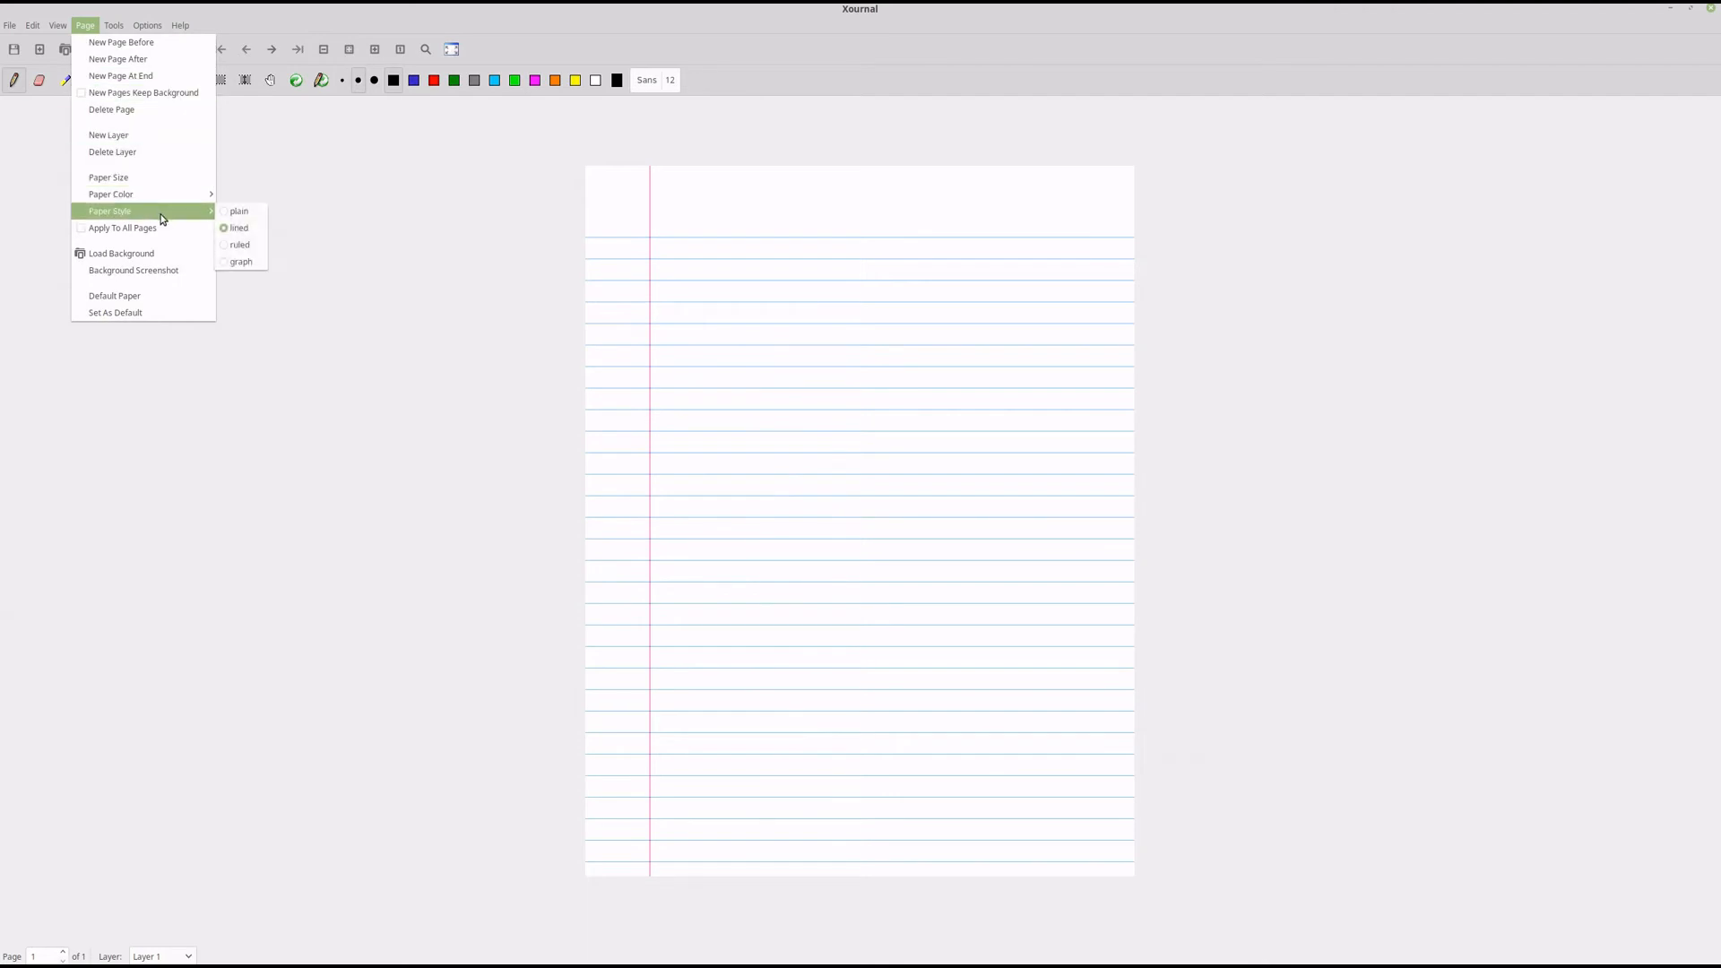
pyautogui.click(235, 212)
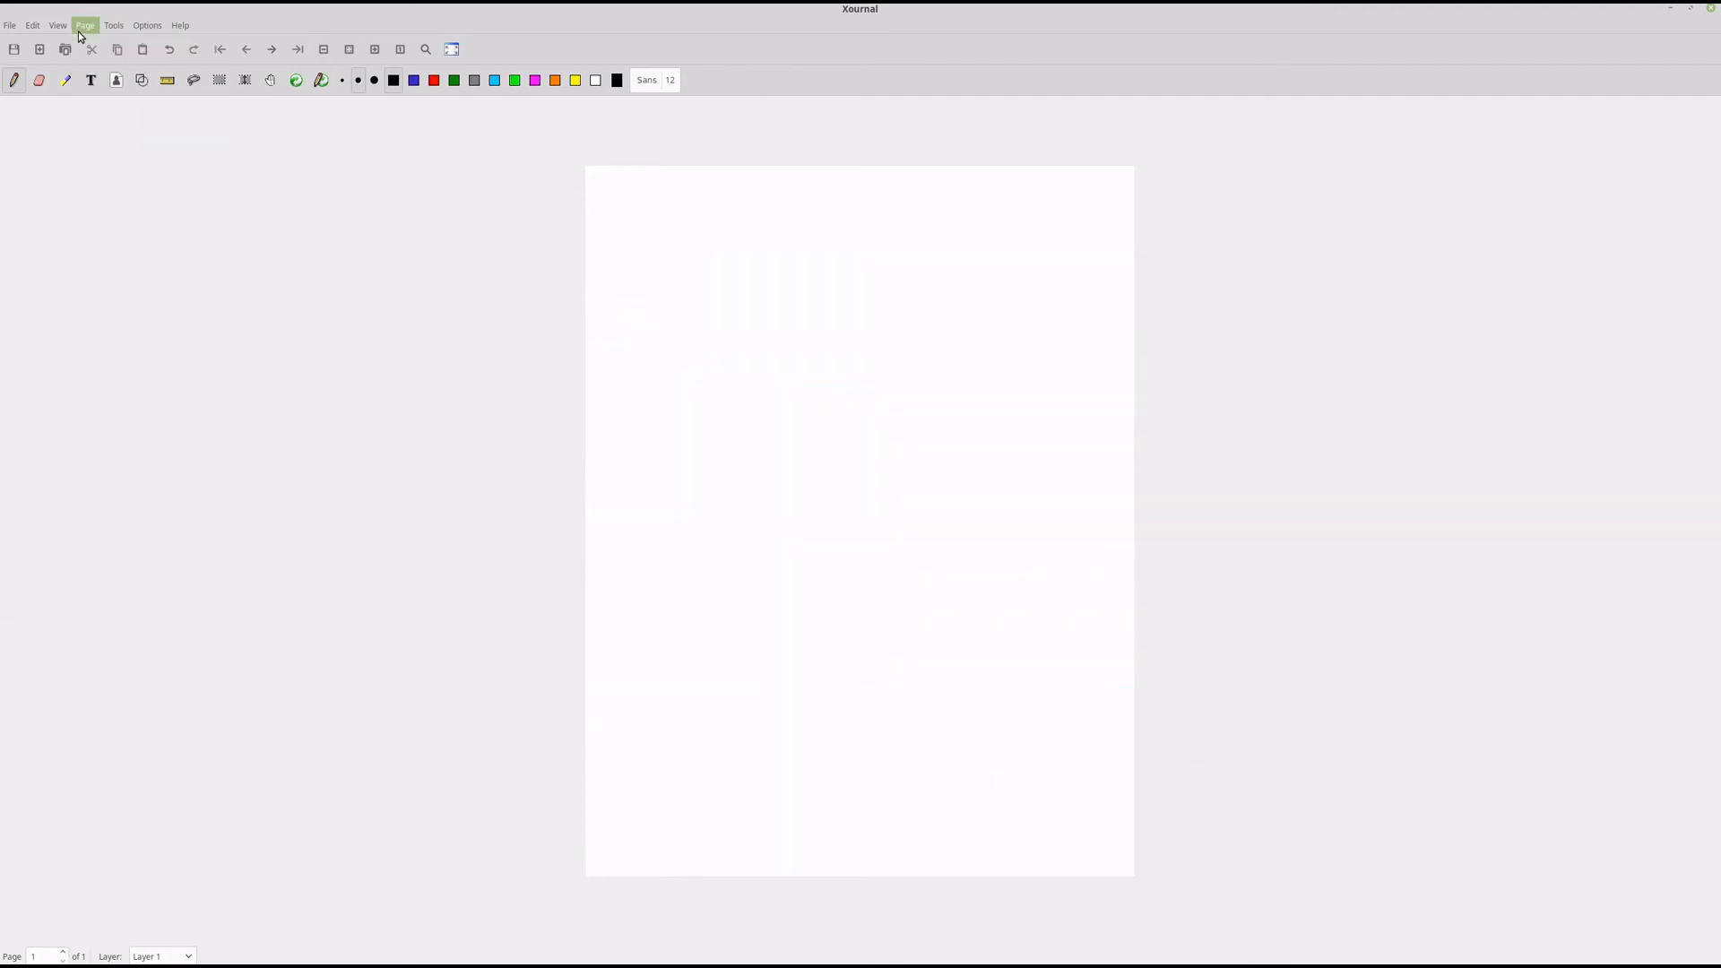
# Step: Widen the page to a custom landscape size in pixels with a height of 1056, and make it the default paper
pyautogui.click(79, 28)
pyautogui.click(121, 179)
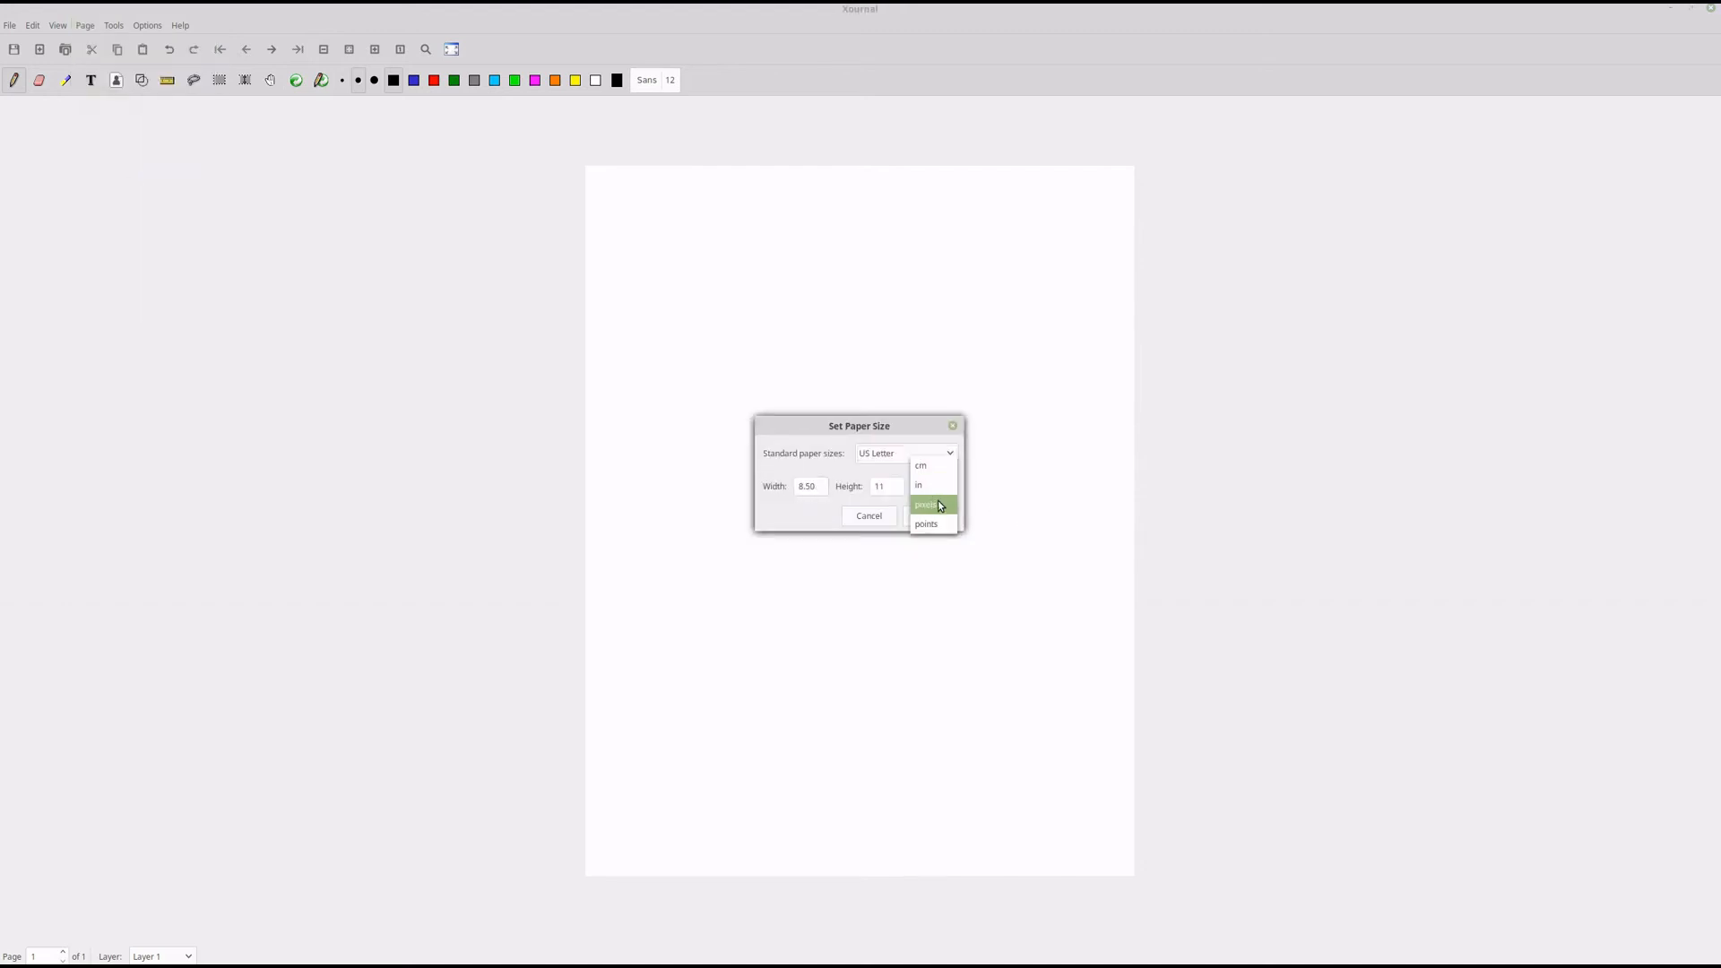
pyautogui.doubleClick(807, 488)
pyautogui.write('10')
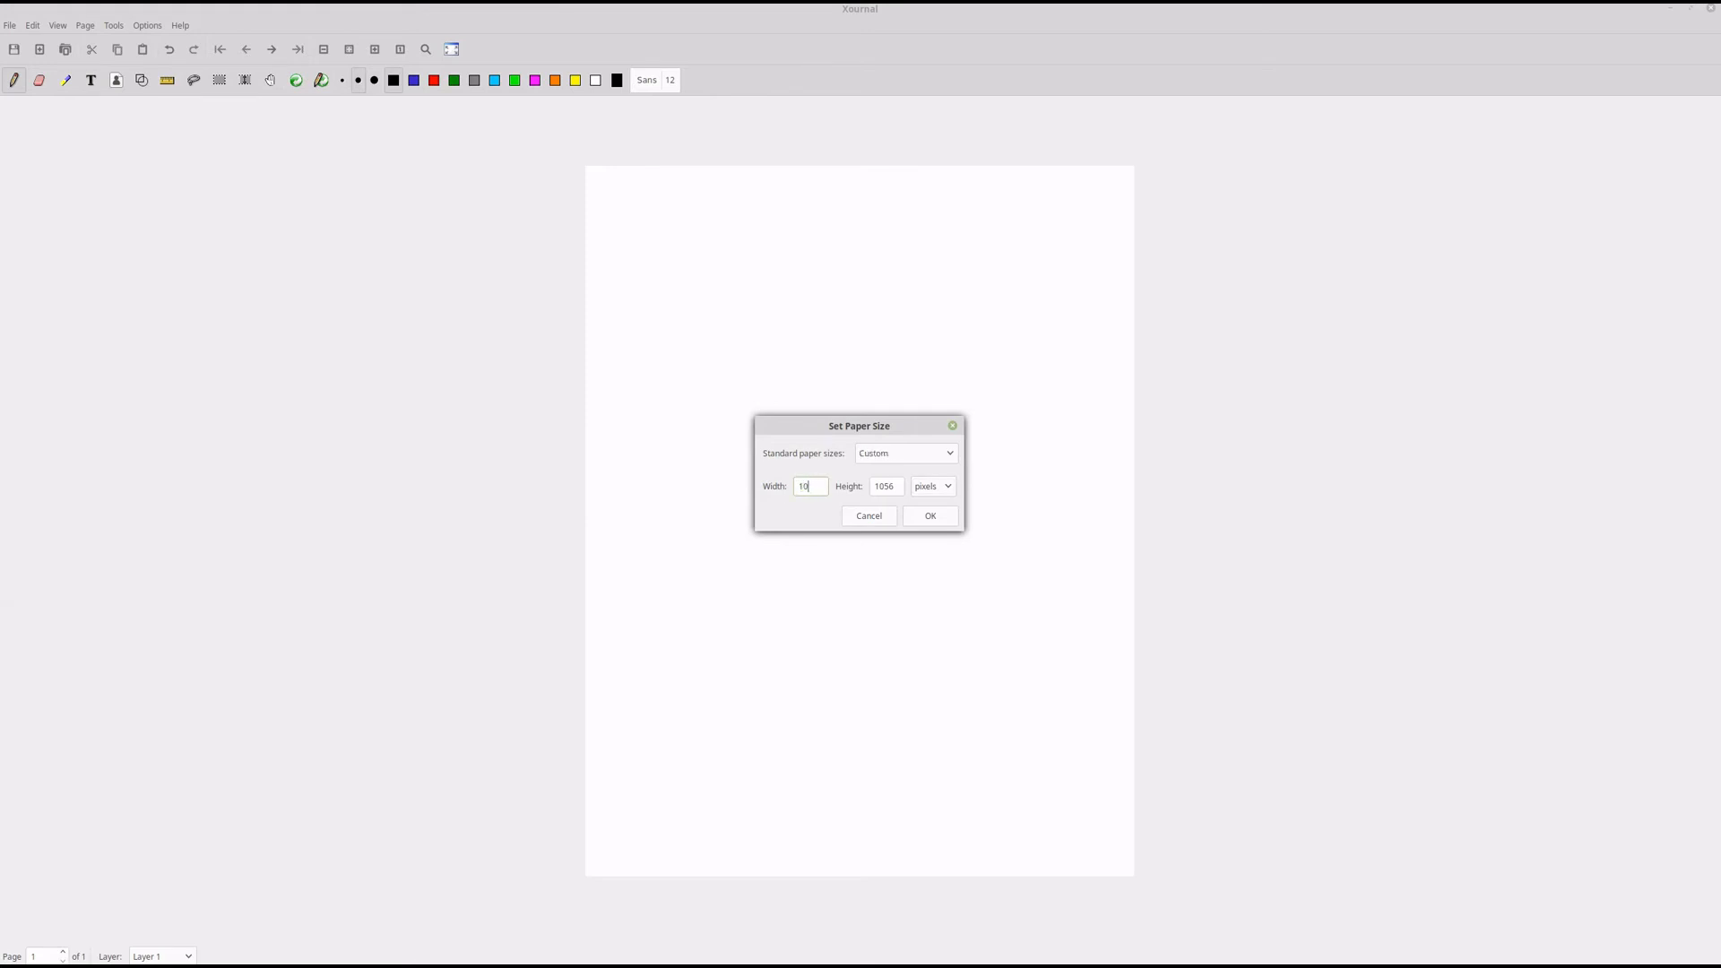
pyautogui.write('20')
pyautogui.click(930, 518)
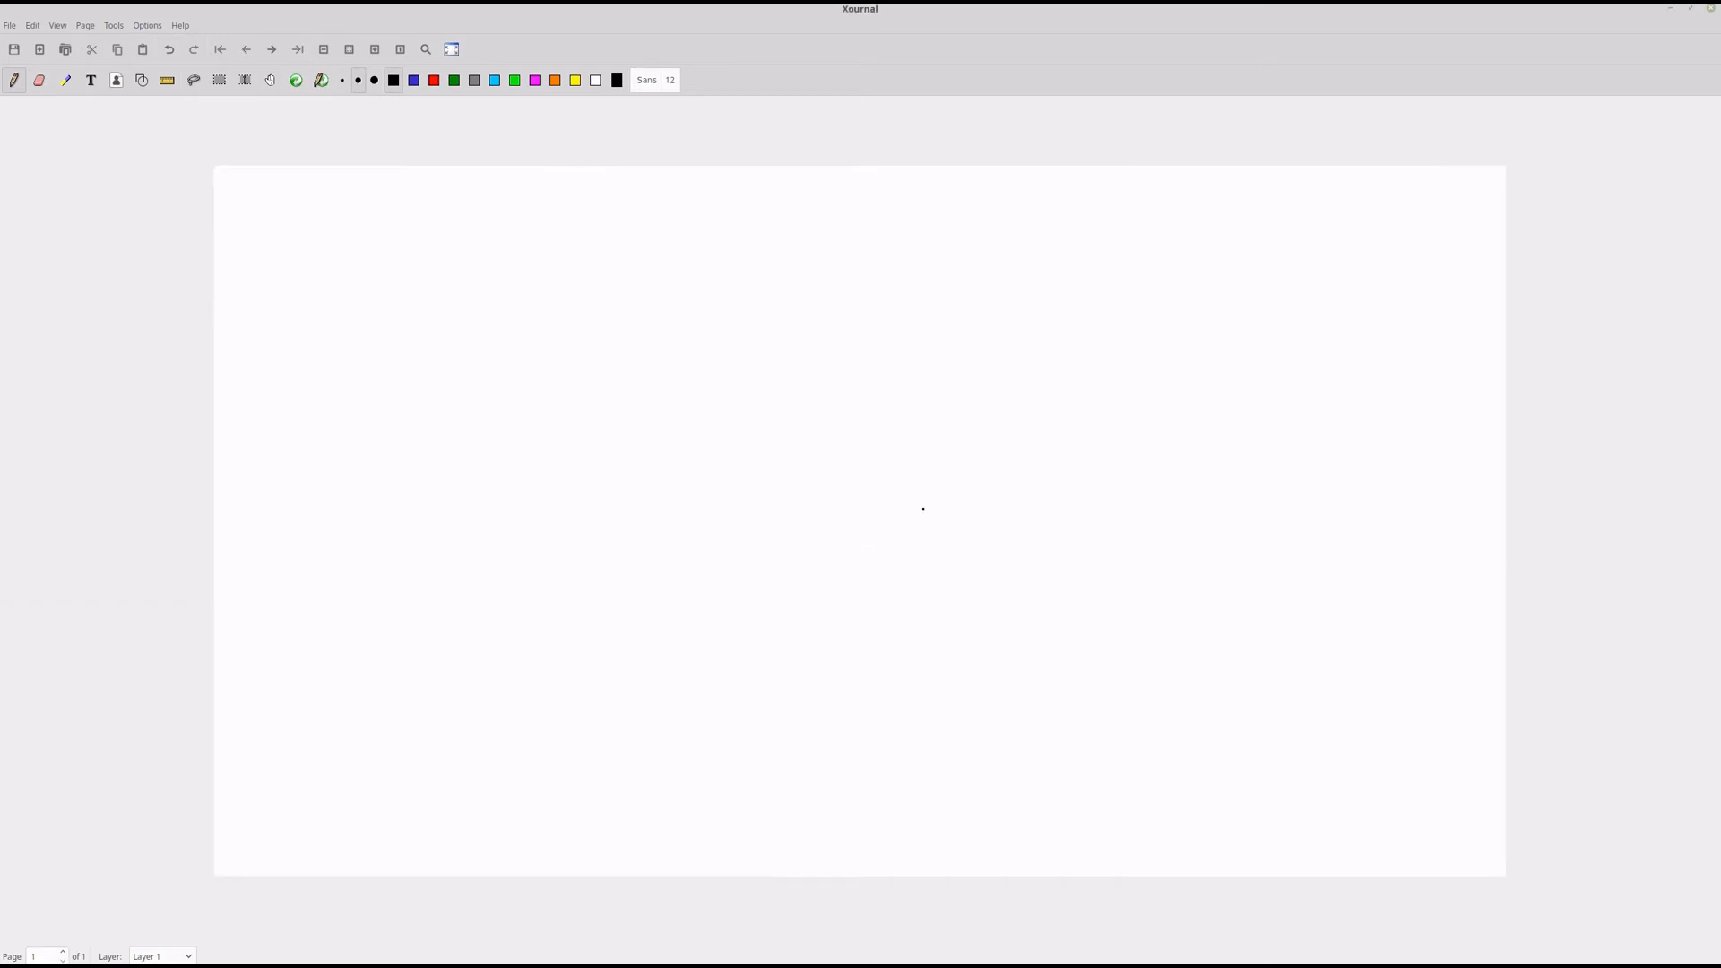
pyautogui.click(85, 27)
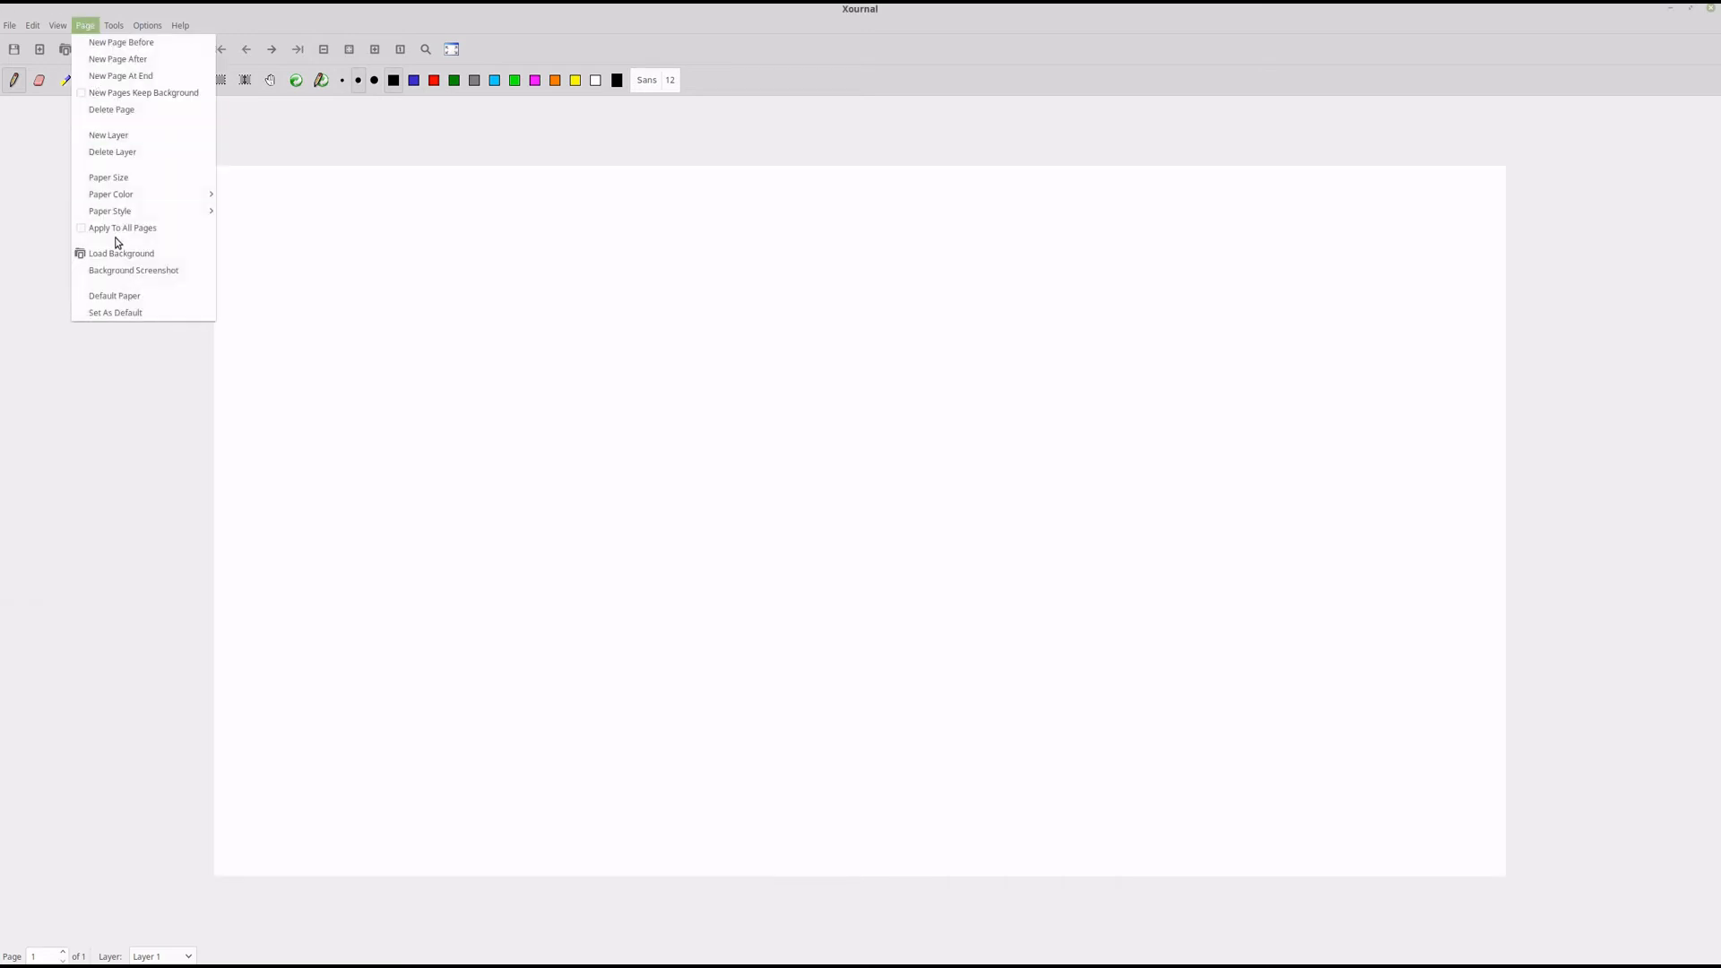
pyautogui.click(113, 313)
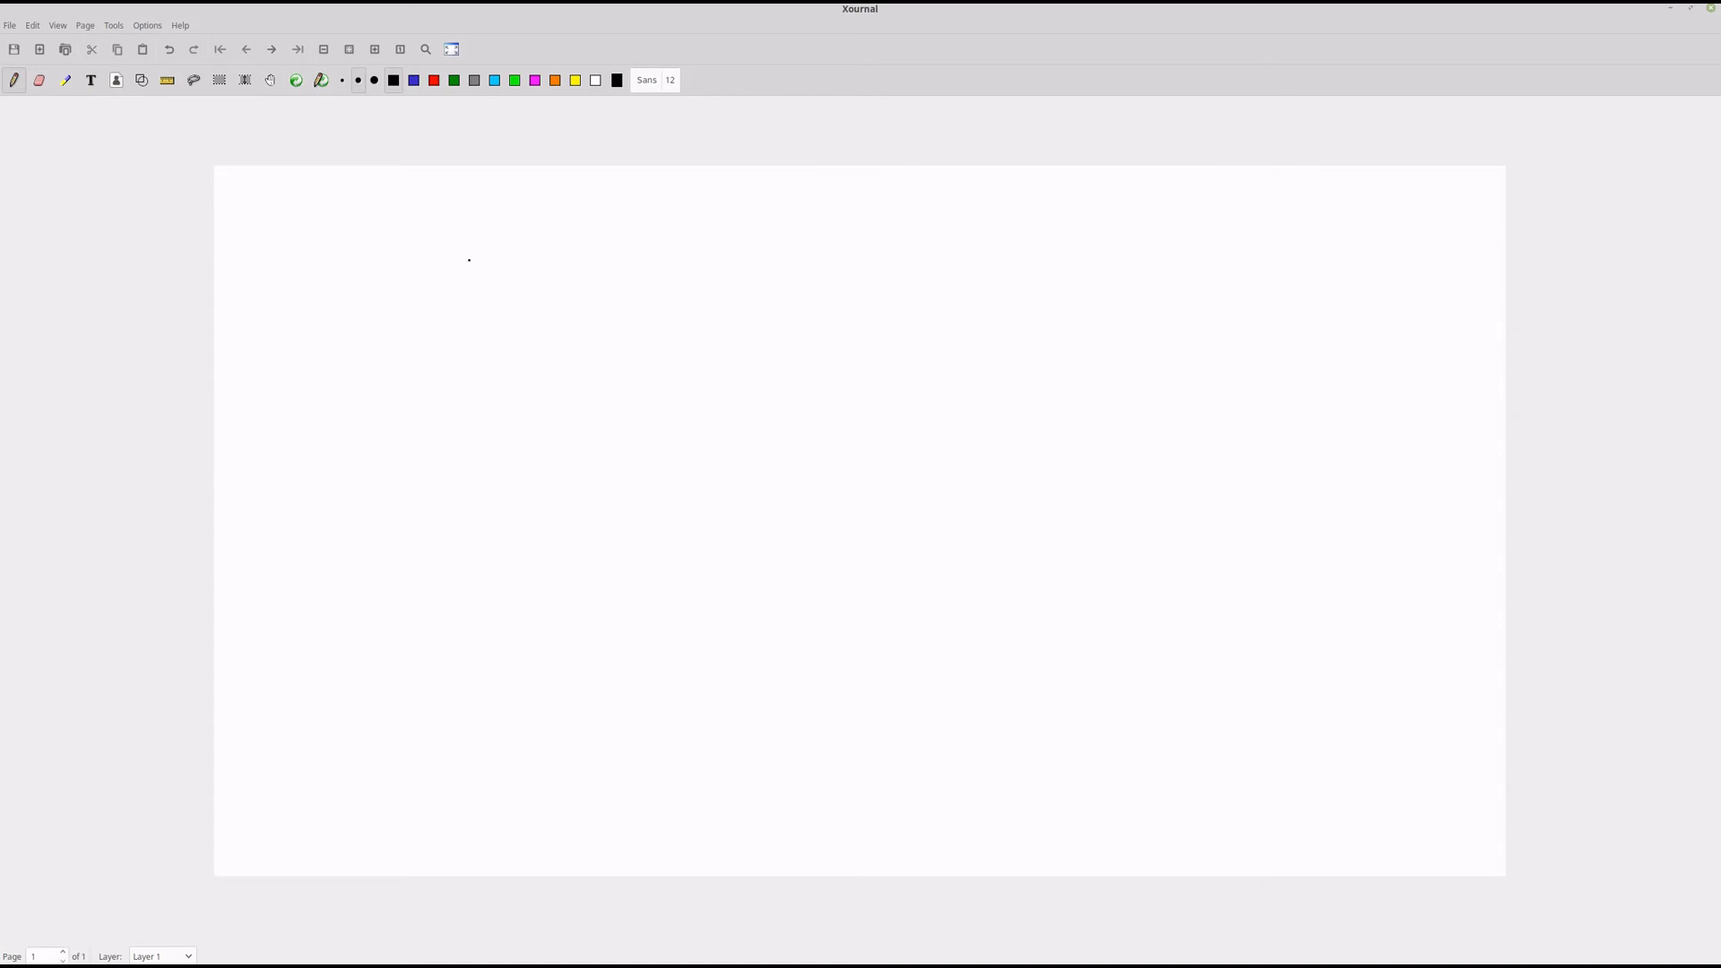
# Step: Handwrite the nucleotide letters A and G in a row with C and T beneath them, in black
pyautogui.moveTo(533, 359)
pyautogui.mouseDown()
pyautogui.moveTo(511, 385)
pyautogui.moveTo(564, 382)
pyautogui.moveTo(554, 366)
pyautogui.mouseUp()
pyautogui.moveTo(810, 341)
pyautogui.mouseDown()
pyautogui.moveTo(778, 391)
pyautogui.moveTo(821, 375)
pyautogui.mouseUp()
pyautogui.moveTo(548, 538); pyautogui.dragTo(588, 581)
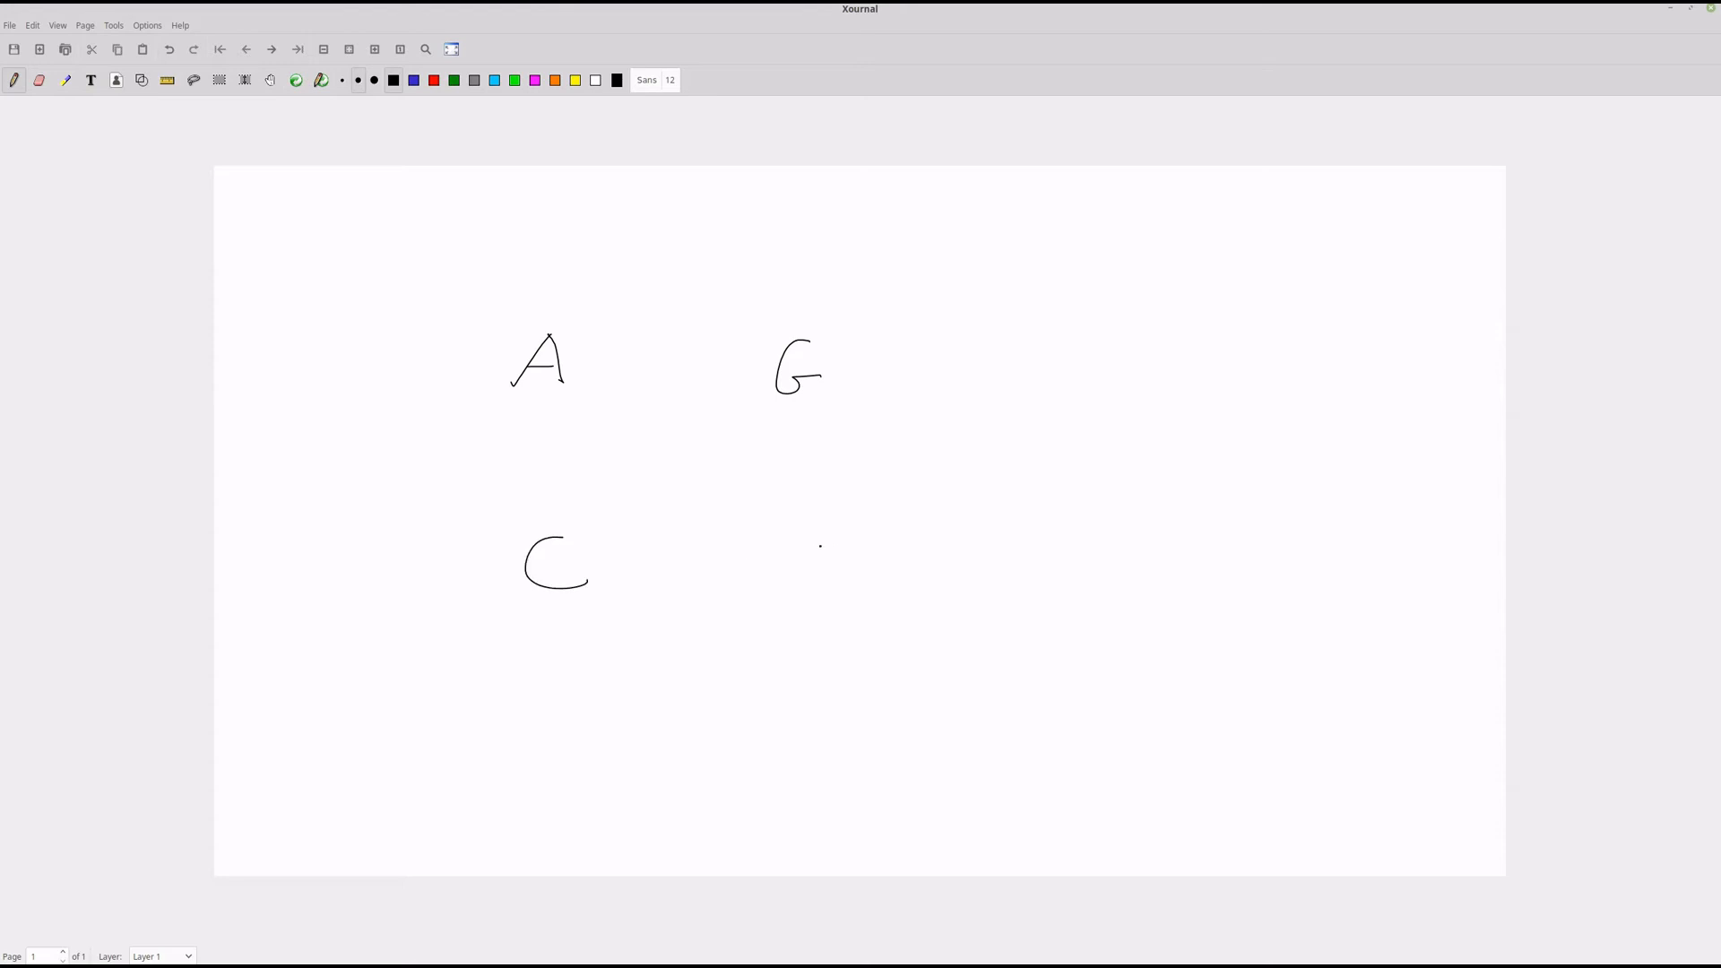
pyautogui.moveTo(805, 530)
pyautogui.mouseDown()
pyautogui.moveTo(812, 575)
pyautogui.moveTo(839, 527)
pyautogui.mouseUp()
# Step: Draw blue double-headed arrows between A and G and between C and T
pyautogui.click(413, 80)
pyautogui.moveTo(600, 362); pyautogui.dragTo(756, 367)
pyautogui.click(606, 375)
pyautogui.moveTo(597, 365)
pyautogui.mouseDown()
pyautogui.moveTo(621, 384)
pyautogui.moveTo(596, 364)
pyautogui.mouseUp()
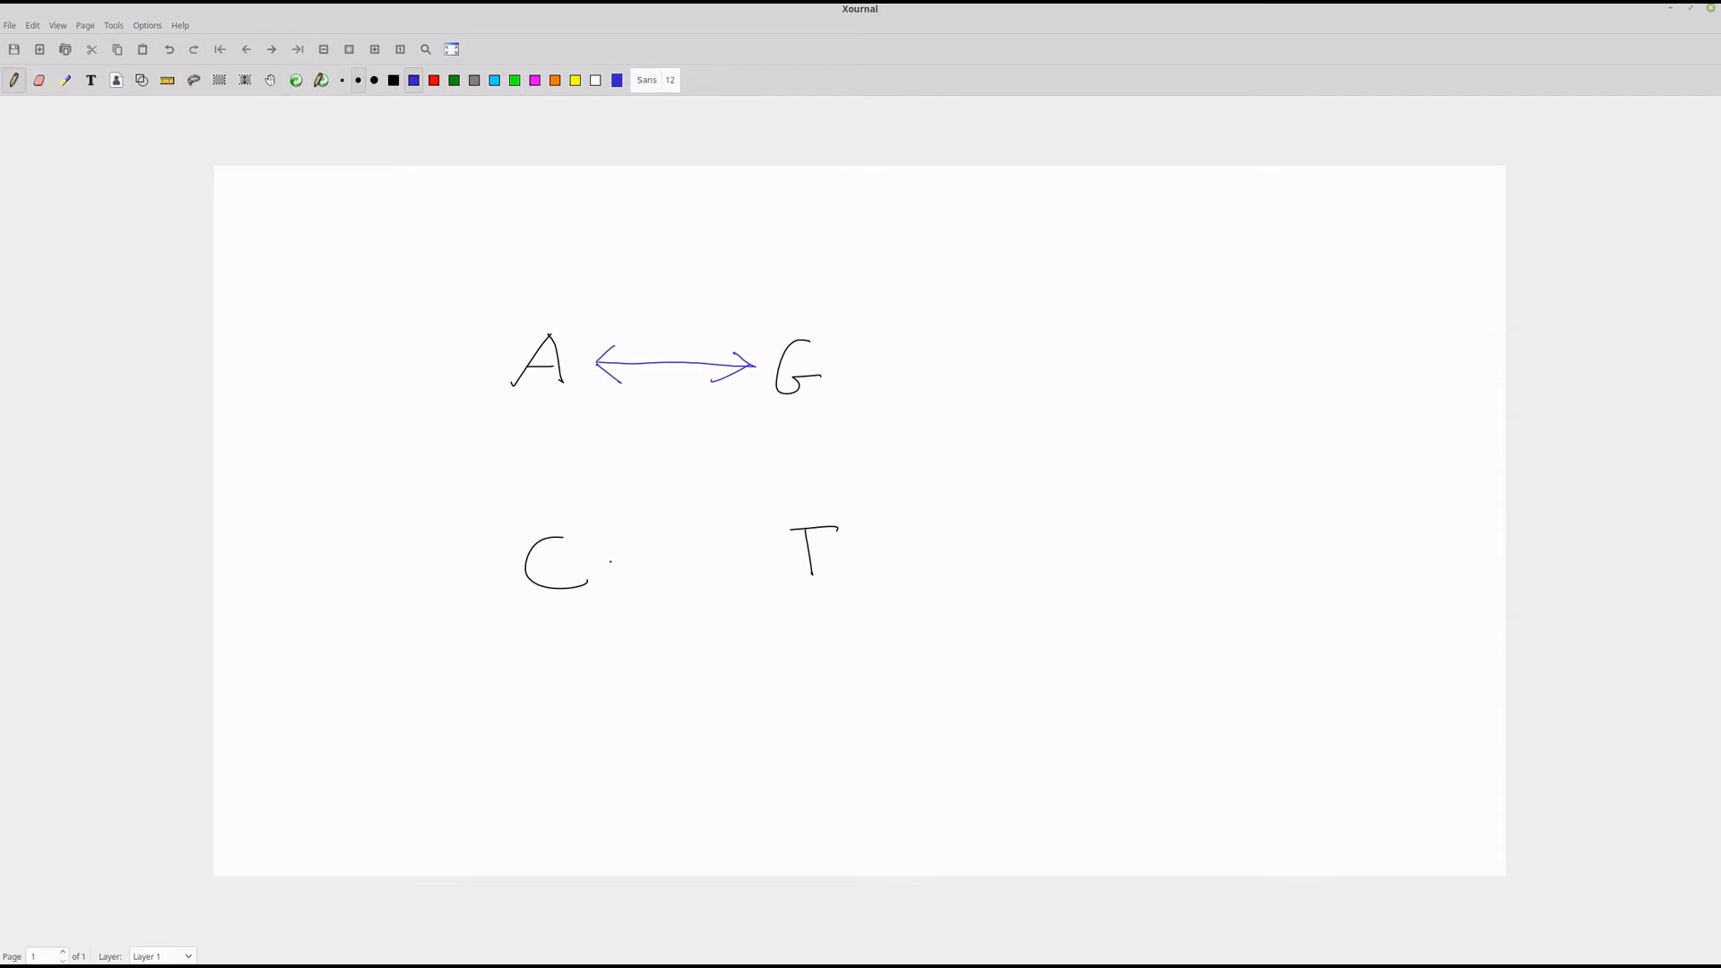
pyautogui.moveTo(607, 560); pyautogui.dragTo(803, 561)
pyautogui.moveTo(779, 544)
pyautogui.mouseDown()
pyautogui.moveTo(803, 561)
pyautogui.moveTo(771, 578)
pyautogui.mouseUp()
pyautogui.moveTo(603, 559)
pyautogui.mouseDown()
pyautogui.moveTo(622, 577)
pyautogui.moveTo(603, 559)
pyautogui.mouseUp()
# Step: Handwrite "transition" in blue above the A–G arrow and above the C–T arrow
pyautogui.moveTo(639, 337); pyautogui.dragTo(640, 352)
pyautogui.moveTo(629, 336); pyautogui.dragTo(664, 340)
pyautogui.moveTo(674, 344); pyautogui.dragTo(728, 345)
pyautogui.click(684, 351)
pyautogui.moveTo(746, 333); pyautogui.dragTo(740, 341)
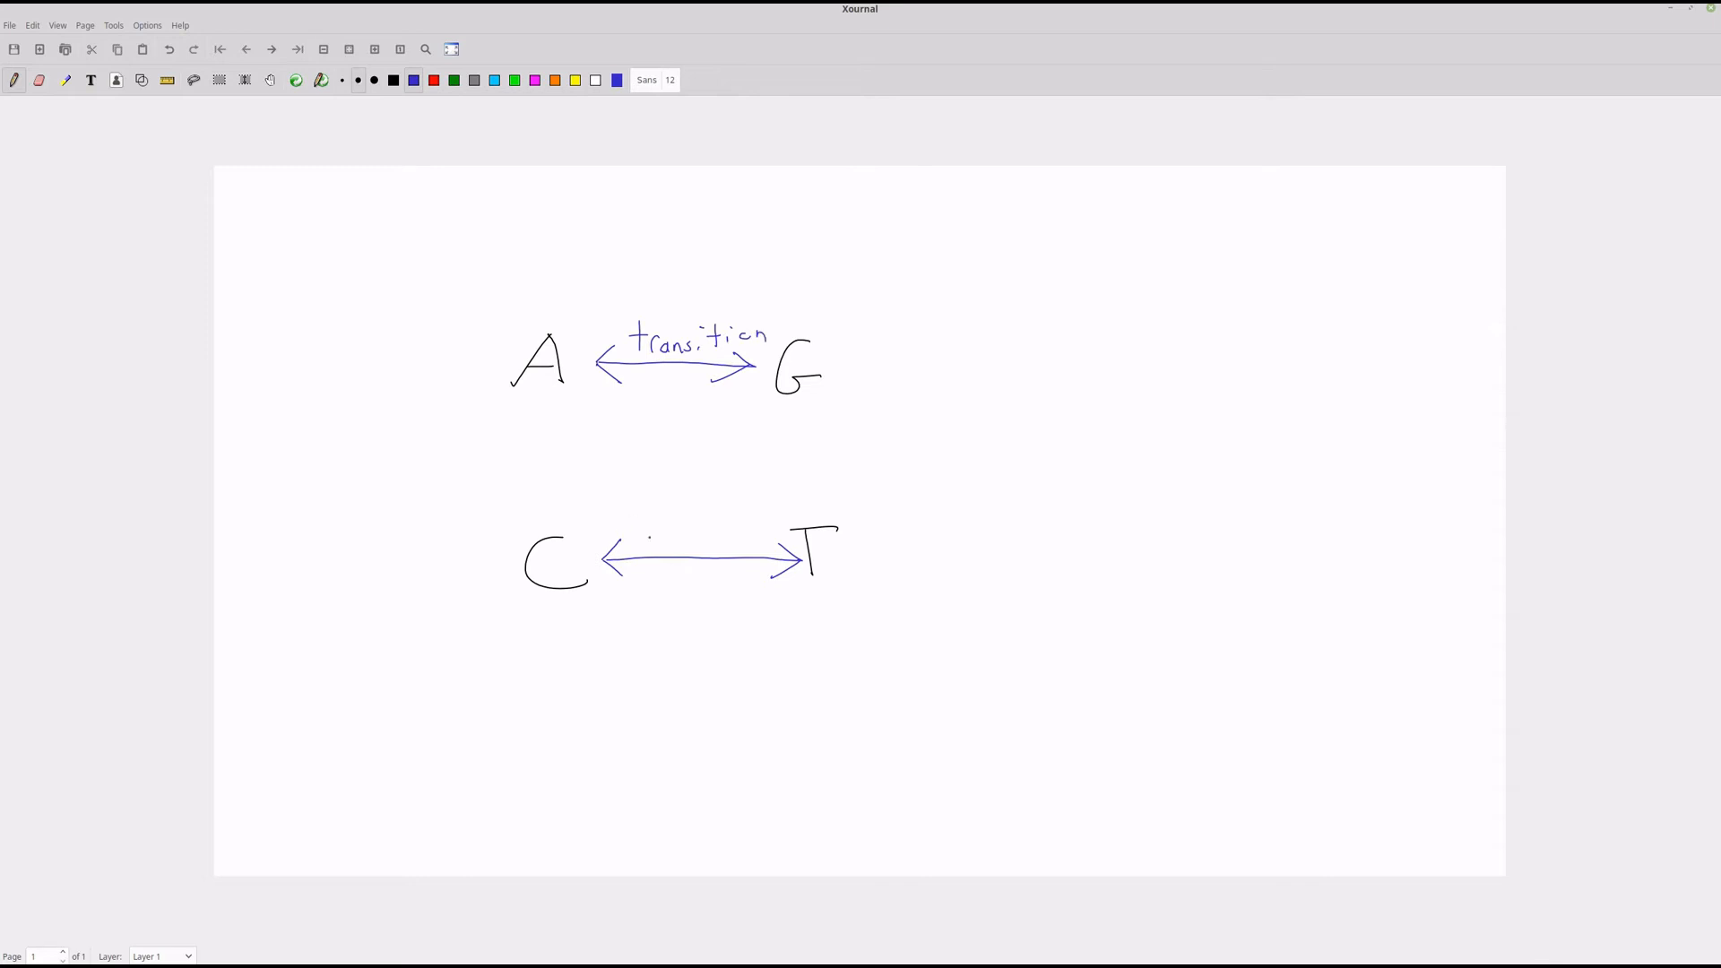
pyautogui.moveTo(646, 526)
pyautogui.mouseDown()
pyautogui.moveTo(647, 545)
pyautogui.moveTo(716, 545)
pyautogui.mouseUp()
pyautogui.moveTo(706, 534); pyautogui.dragTo(728, 545)
pyautogui.moveTo(744, 535); pyautogui.dragTo(768, 545)
# Step: Draw red double-headed arrows between G and T, A and C, A and T, and C and G
pyautogui.click(434, 79)
pyautogui.moveTo(796, 413)
pyautogui.mouseDown()
pyautogui.moveTo(794, 508)
pyautogui.moveTo(826, 498)
pyautogui.mouseUp()
pyautogui.moveTo(782, 425); pyautogui.dragTo(819, 419)
pyautogui.moveTo(538, 400)
pyautogui.mouseDown()
pyautogui.moveTo(548, 520)
pyautogui.moveTo(565, 505)
pyautogui.mouseUp()
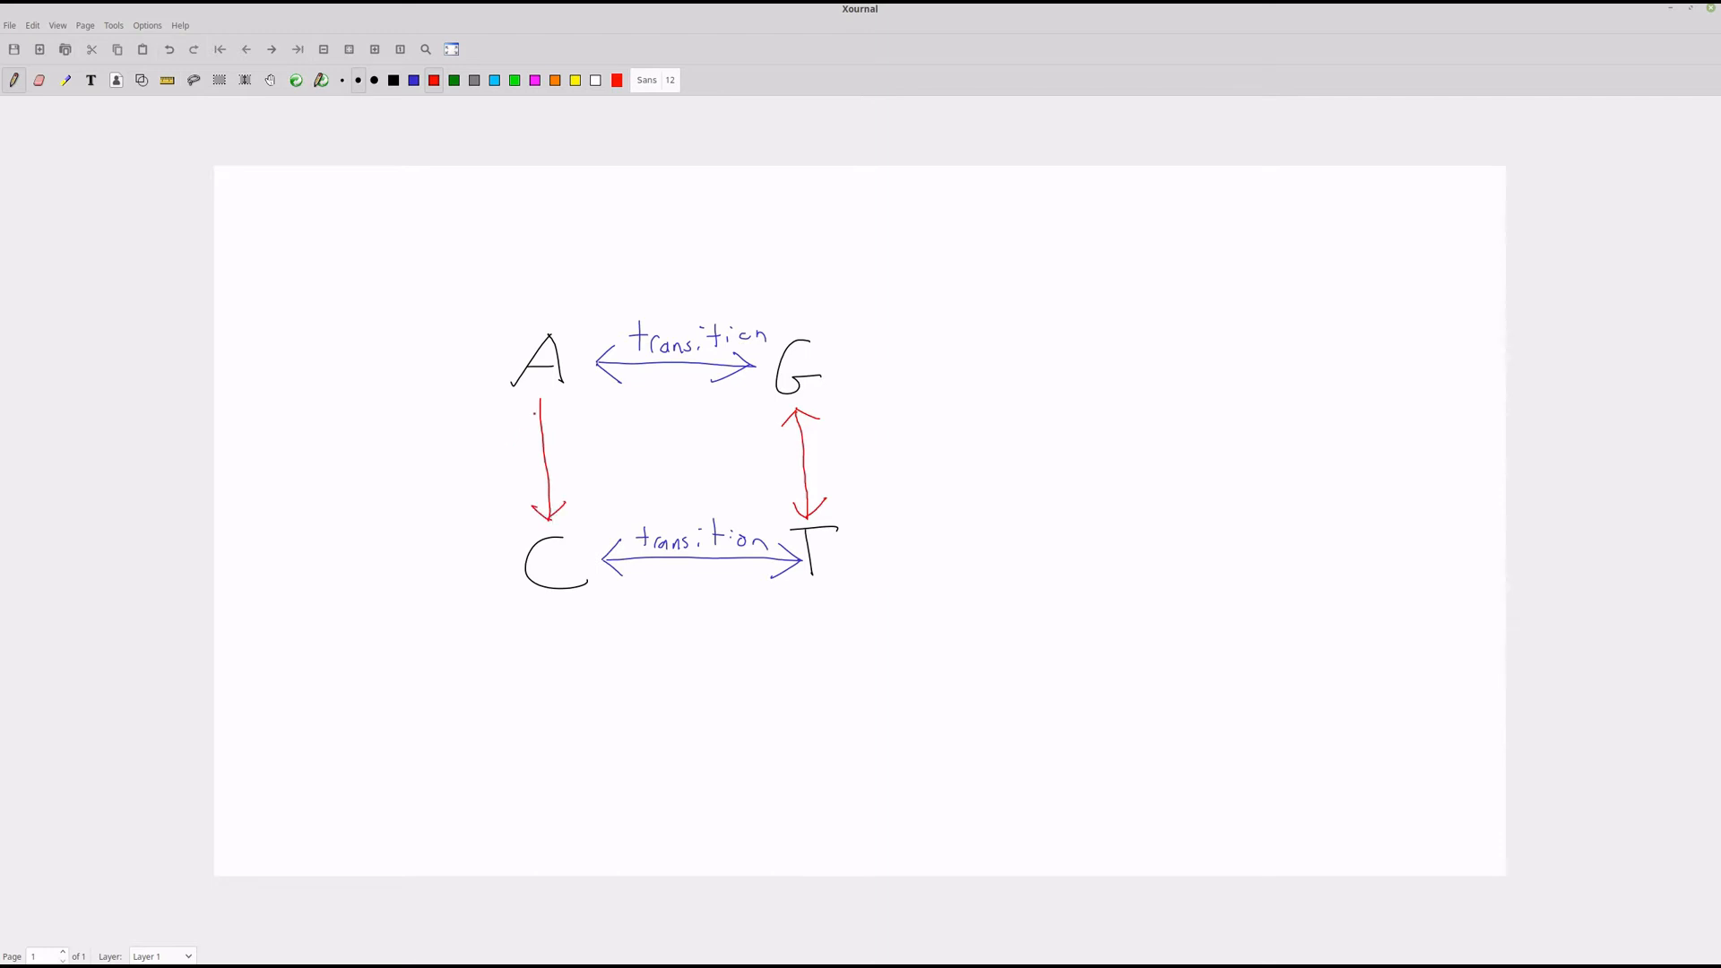
pyautogui.moveTo(518, 415)
pyautogui.mouseDown()
pyautogui.moveTo(604, 403)
pyautogui.moveTo(776, 506)
pyautogui.mouseUp()
pyautogui.moveTo(595, 391); pyautogui.dragTo(576, 397)
pyautogui.moveTo(589, 526); pyautogui.dragTo(775, 415)
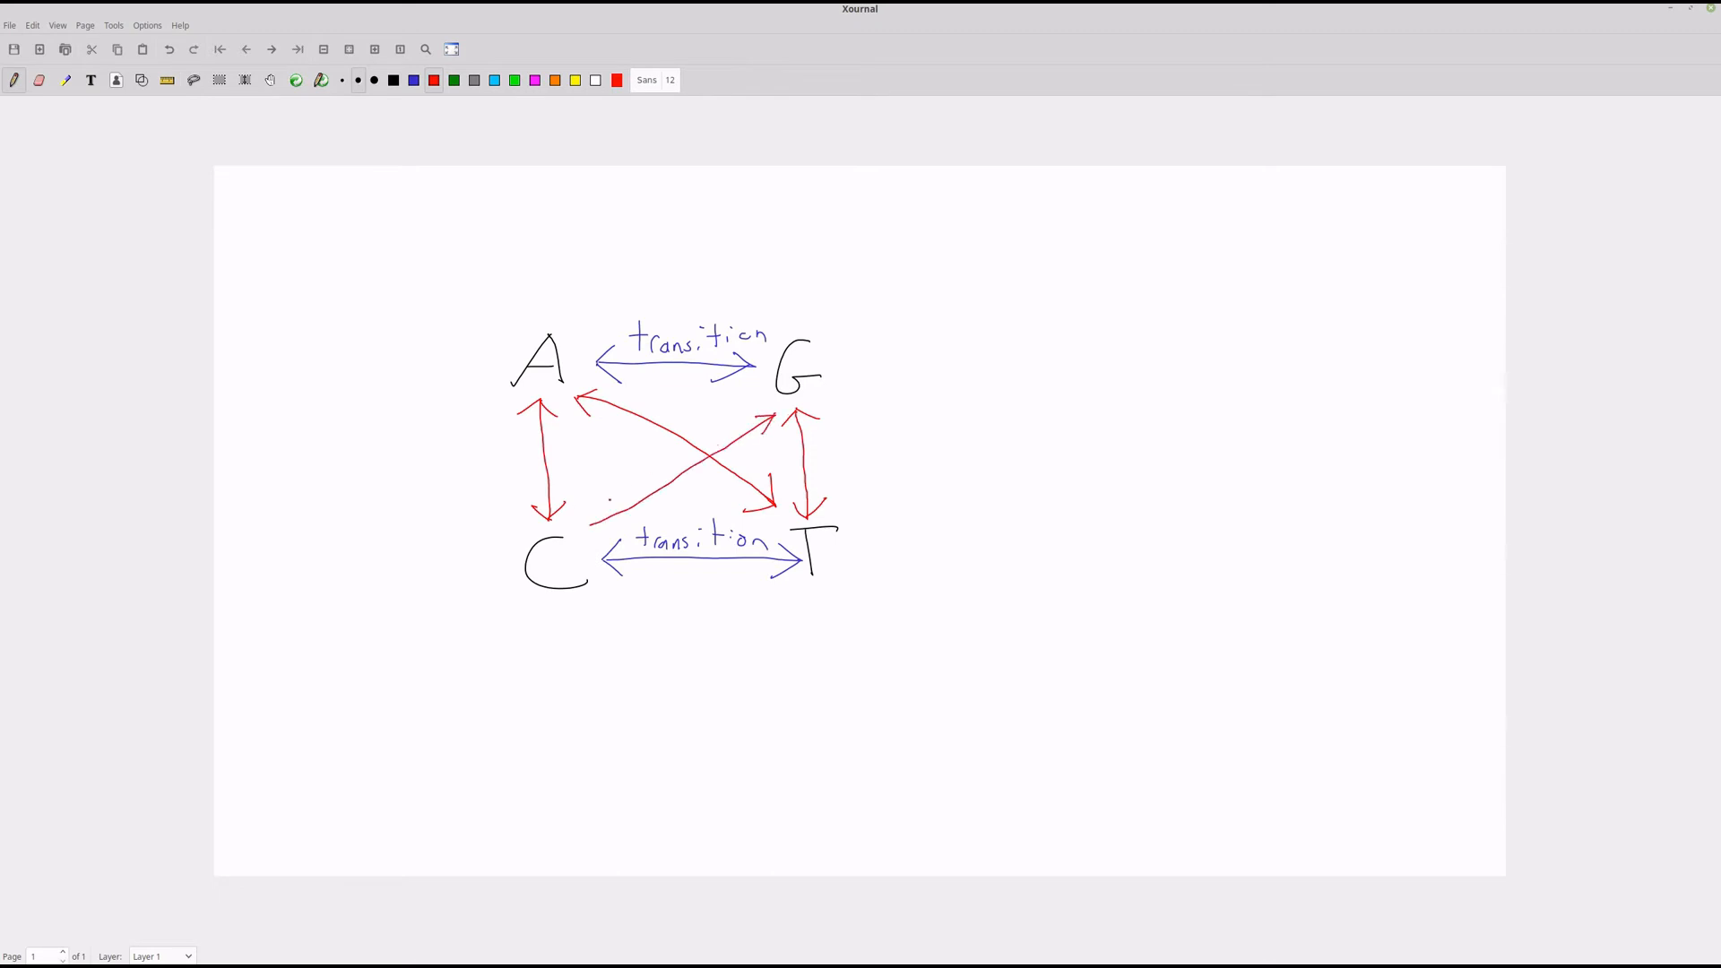
pyautogui.moveTo(599, 504)
pyautogui.mouseDown()
pyautogui.moveTo(588, 526)
pyautogui.moveTo(619, 534)
pyautogui.mouseUp()
# Step: Handwrite a red transversion label beside the G–T arrow
pyautogui.moveTo(835, 445)
pyautogui.mouseDown()
pyautogui.moveTo(838, 474)
pyautogui.moveTo(852, 445)
pyautogui.mouseUp()
pyautogui.moveTo(854, 459); pyautogui.dragTo(896, 475)
pyautogui.moveTo(908, 465)
pyautogui.mouseDown()
pyautogui.moveTo(898, 474)
pyautogui.moveTo(941, 477)
pyautogui.mouseUp()
pyautogui.moveTo(949, 479)
pyautogui.mouseDown()
pyautogui.moveTo(957, 463)
pyautogui.moveTo(980, 477)
pyautogui.mouseUp()
pyautogui.moveTo(997, 467); pyautogui.dragTo(1025, 478)
pyautogui.moveTo(1037, 464); pyautogui.dragTo(1028, 483)
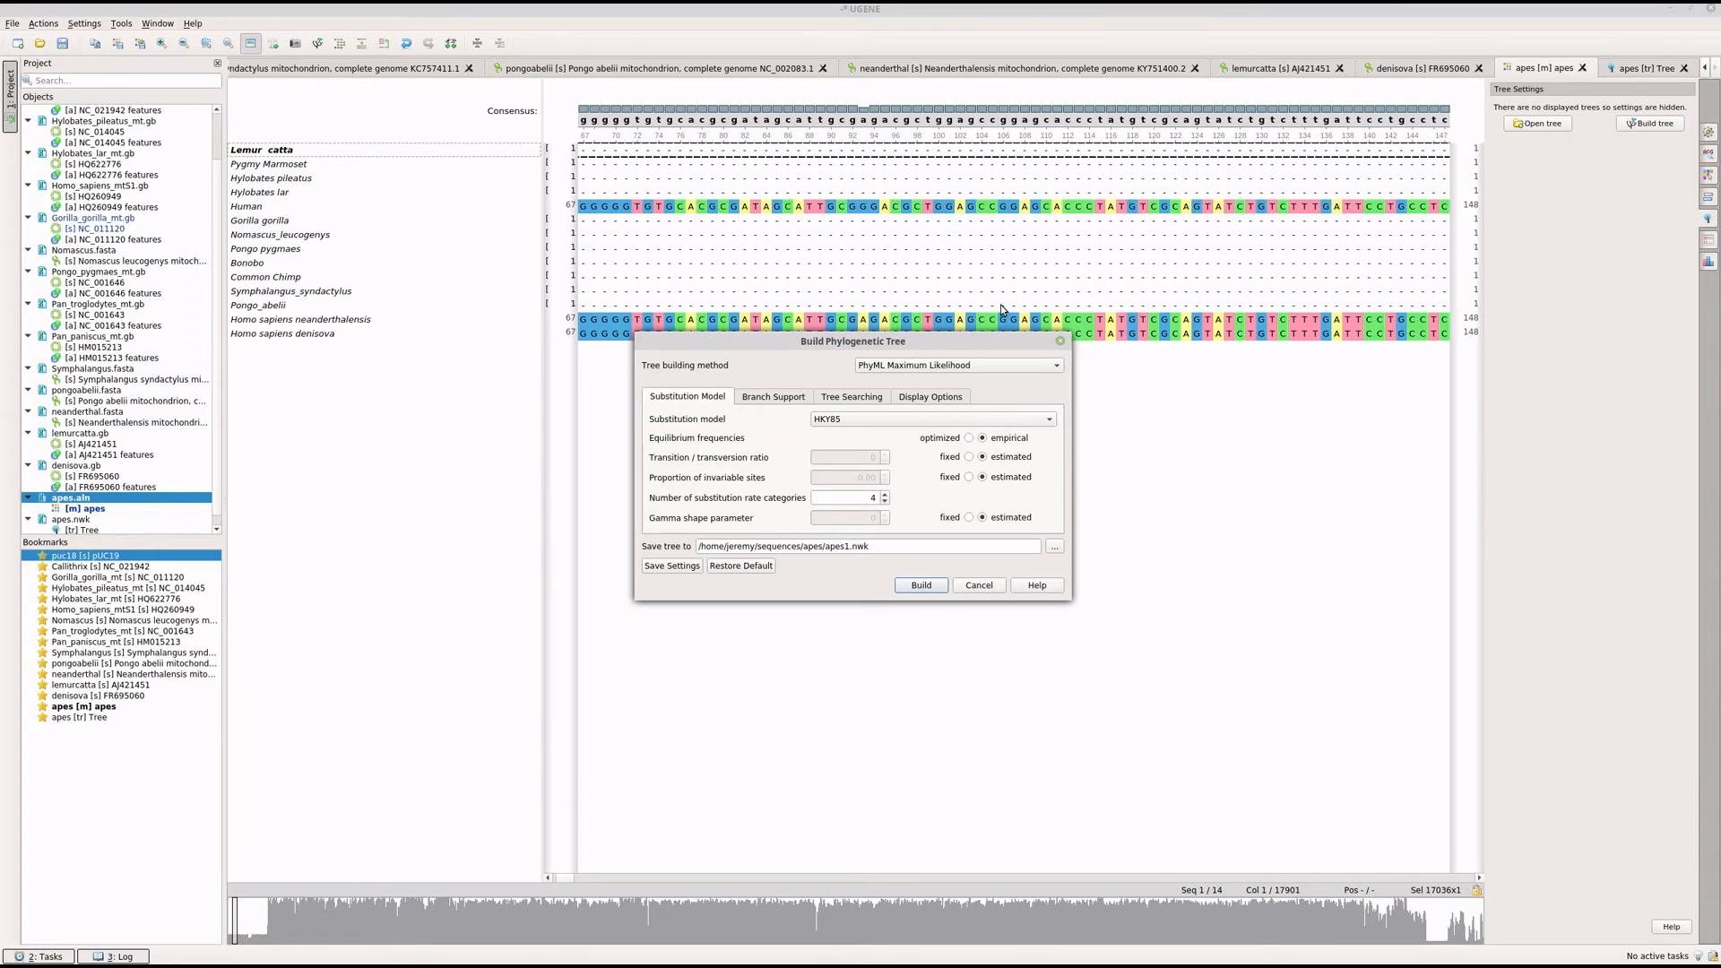
# Step: Switch to UGENE and set the output file of the PhyML Maximum Likelihood tree to apes-ml.nwk
pyautogui.moveTo(961, 344); pyautogui.dragTo(723, 359)
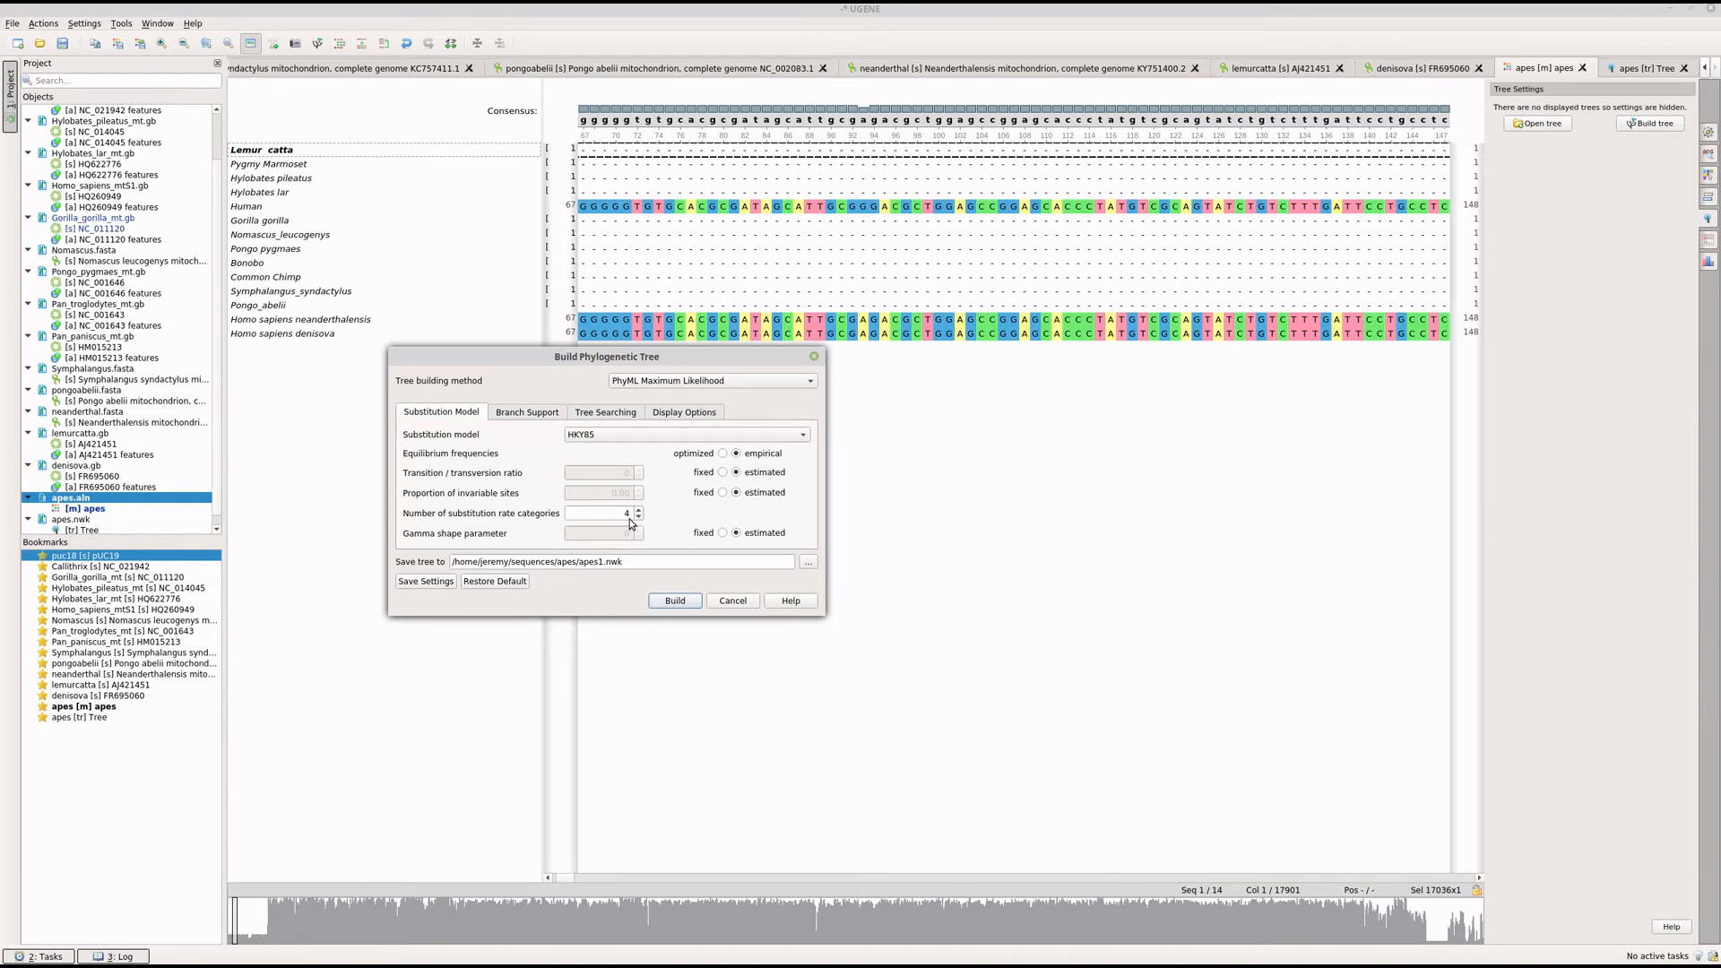
pyautogui.click(602, 563)
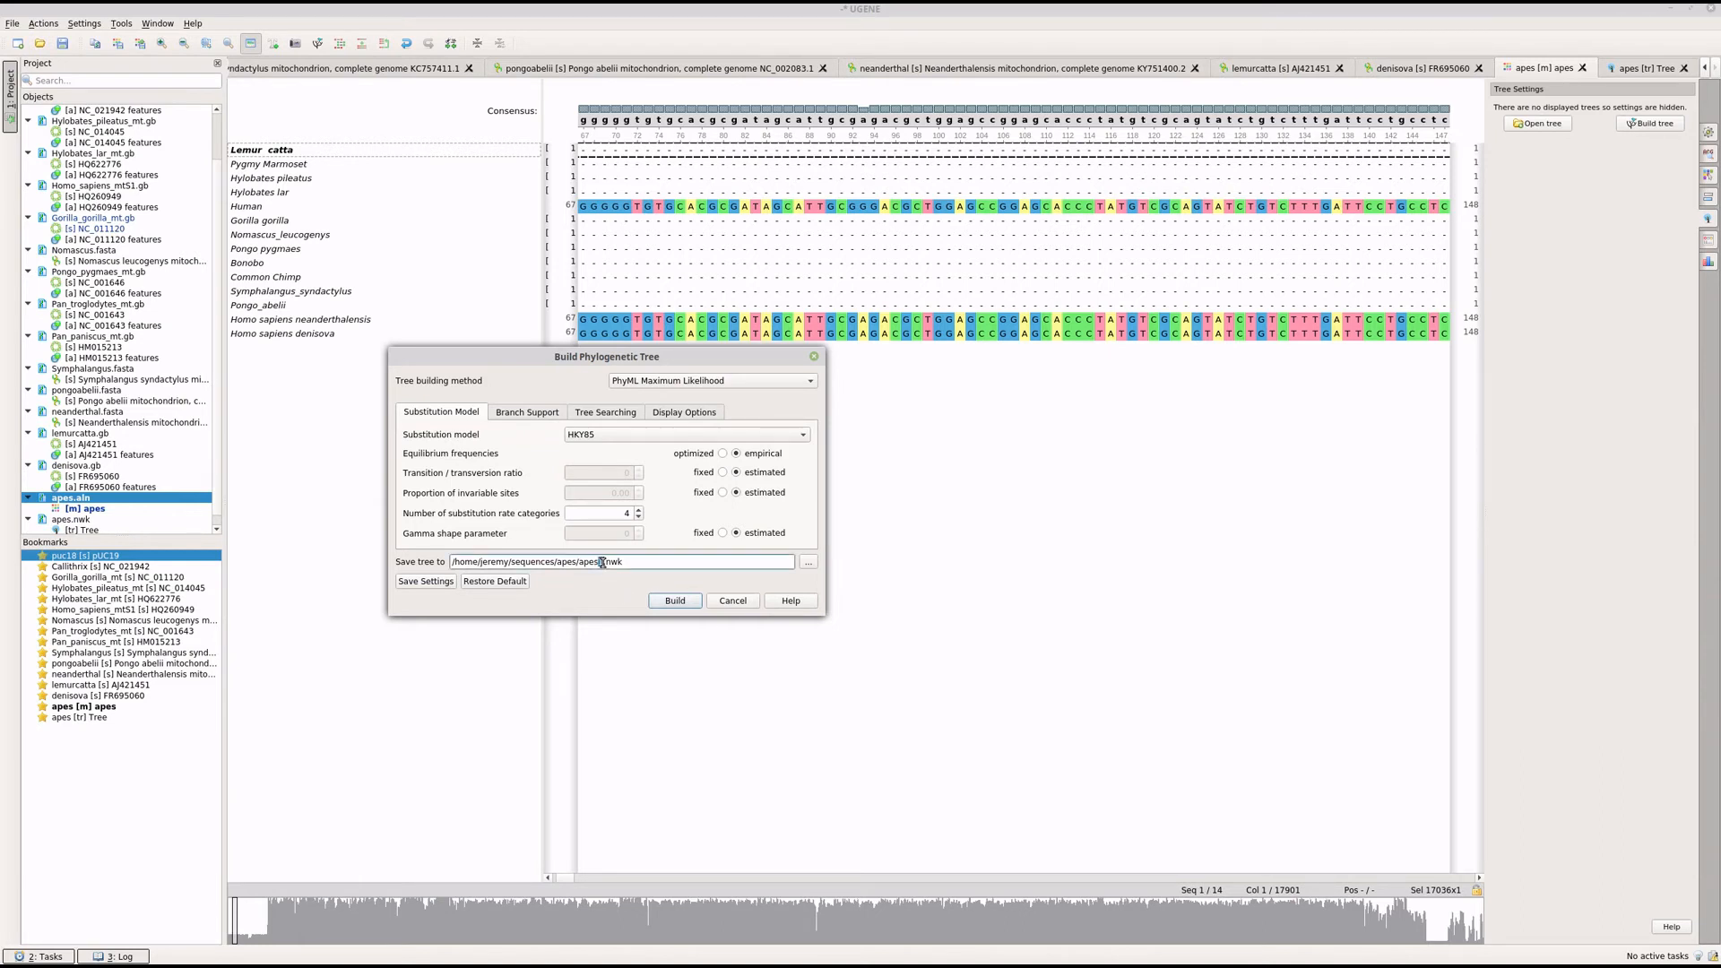
pyautogui.write('-ml')
# Step: Set the branch support to bootstrap with 10 replicates instead of the fast likelihood-based method
pyautogui.click(531, 412)
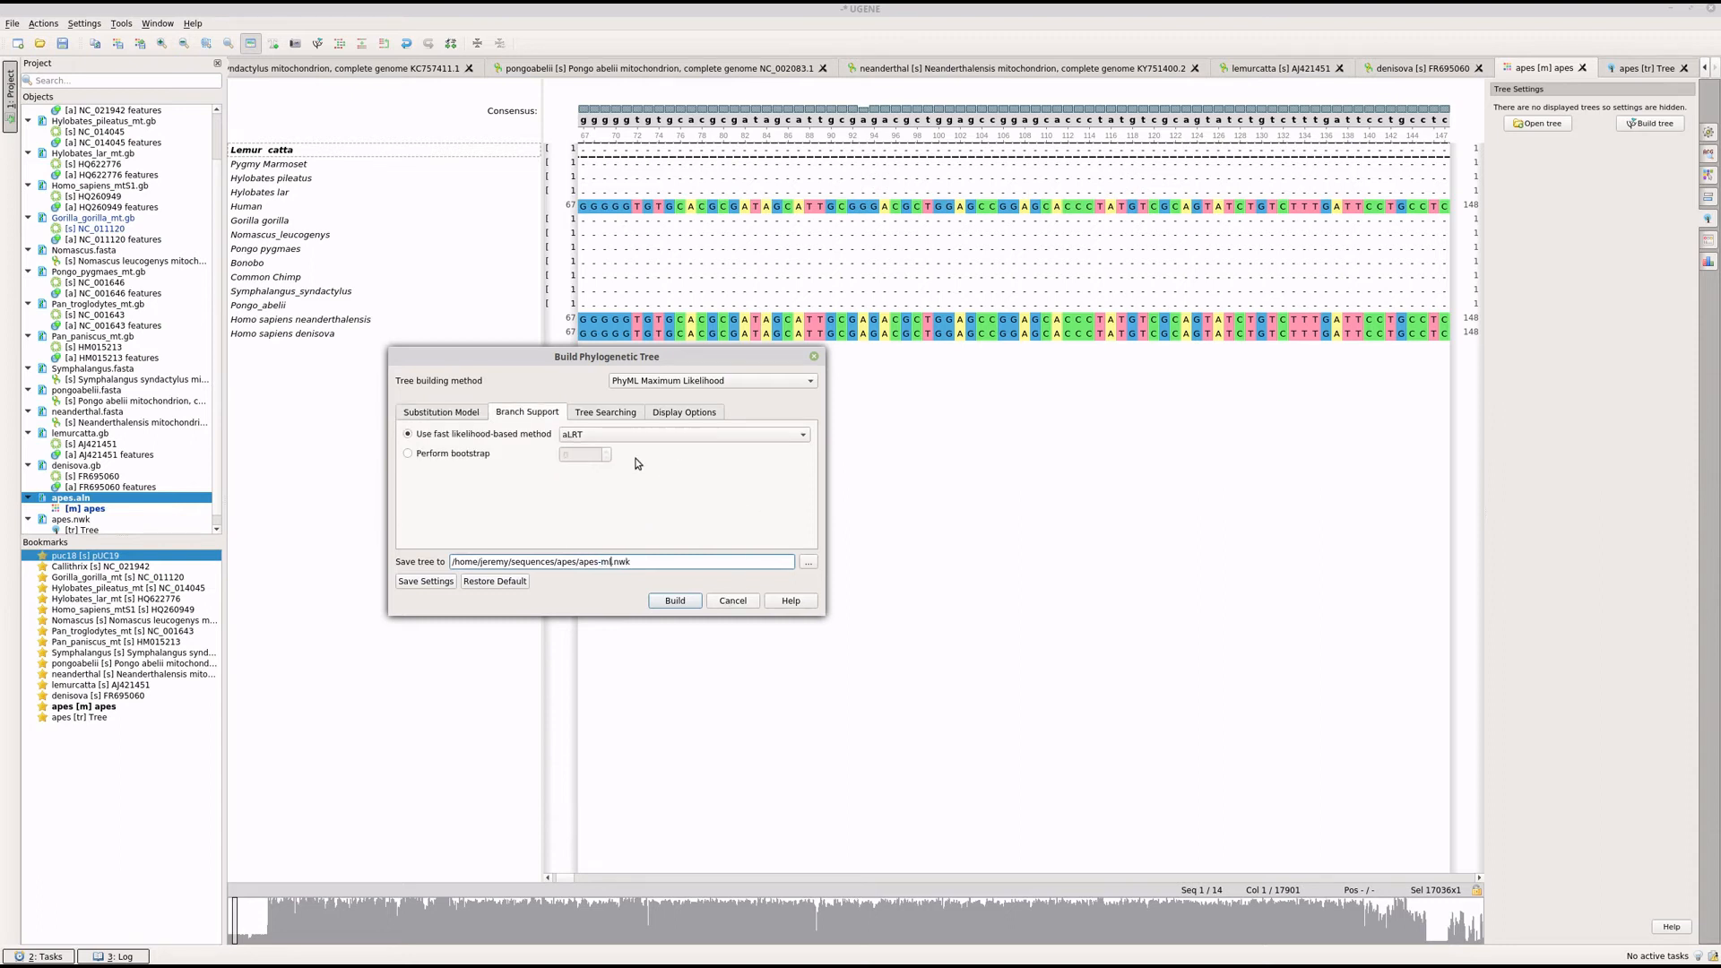
pyautogui.click(658, 438)
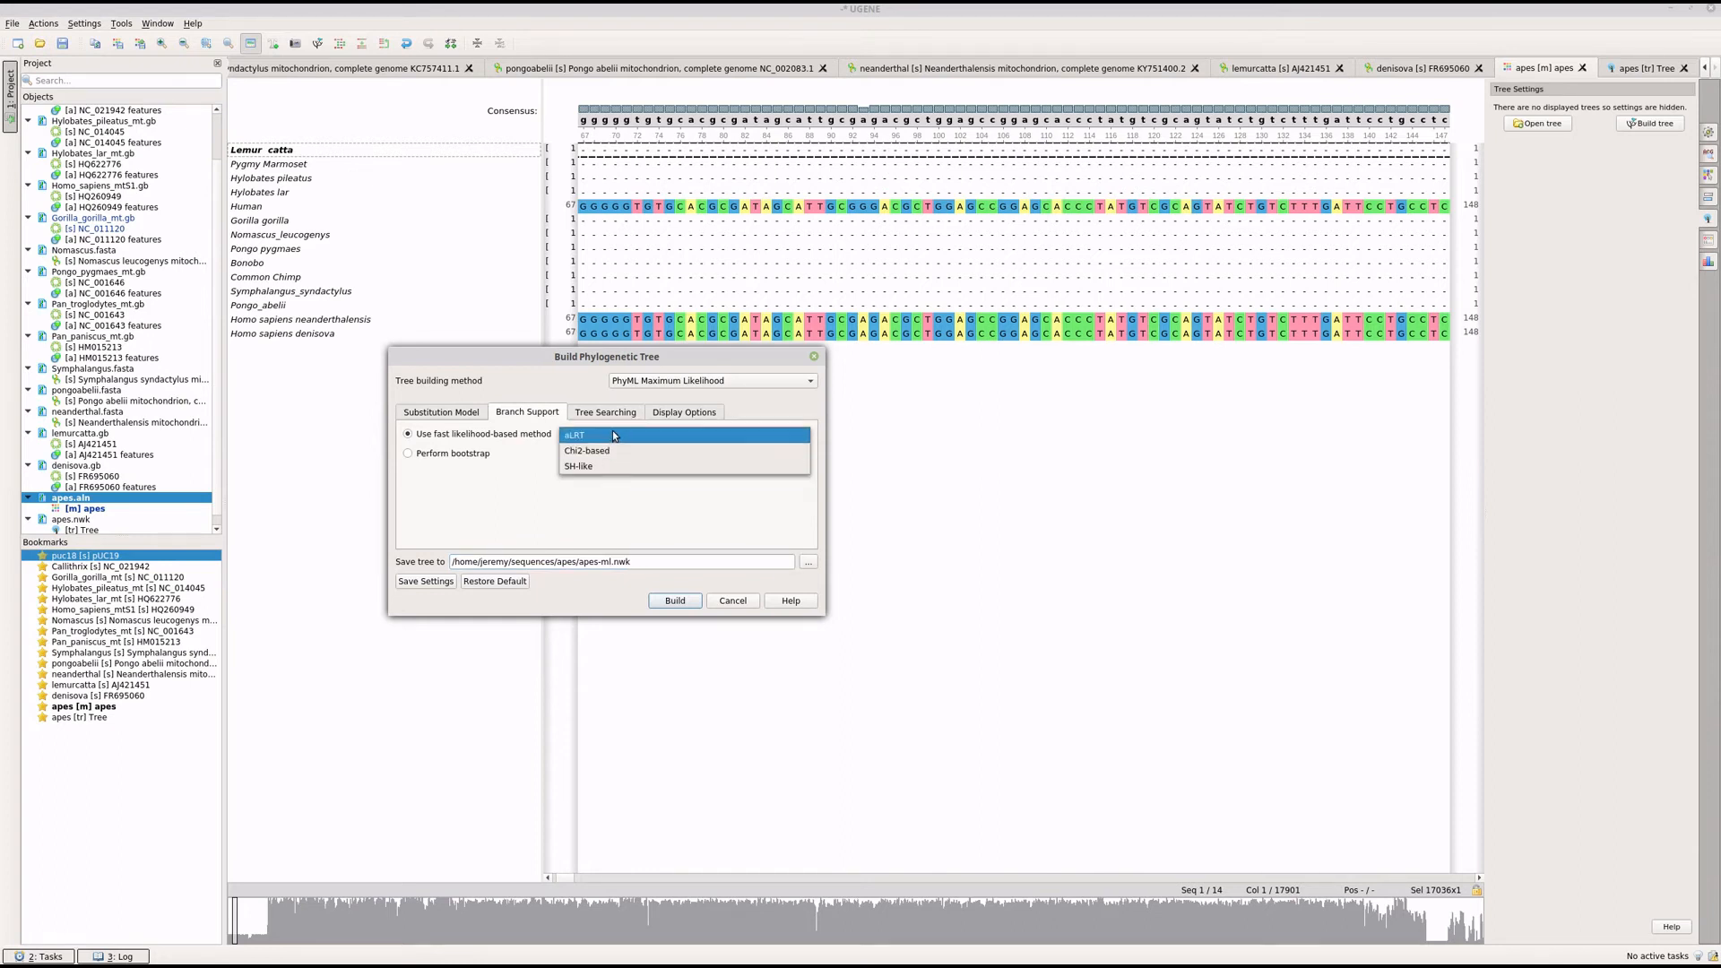
pyautogui.click(498, 480)
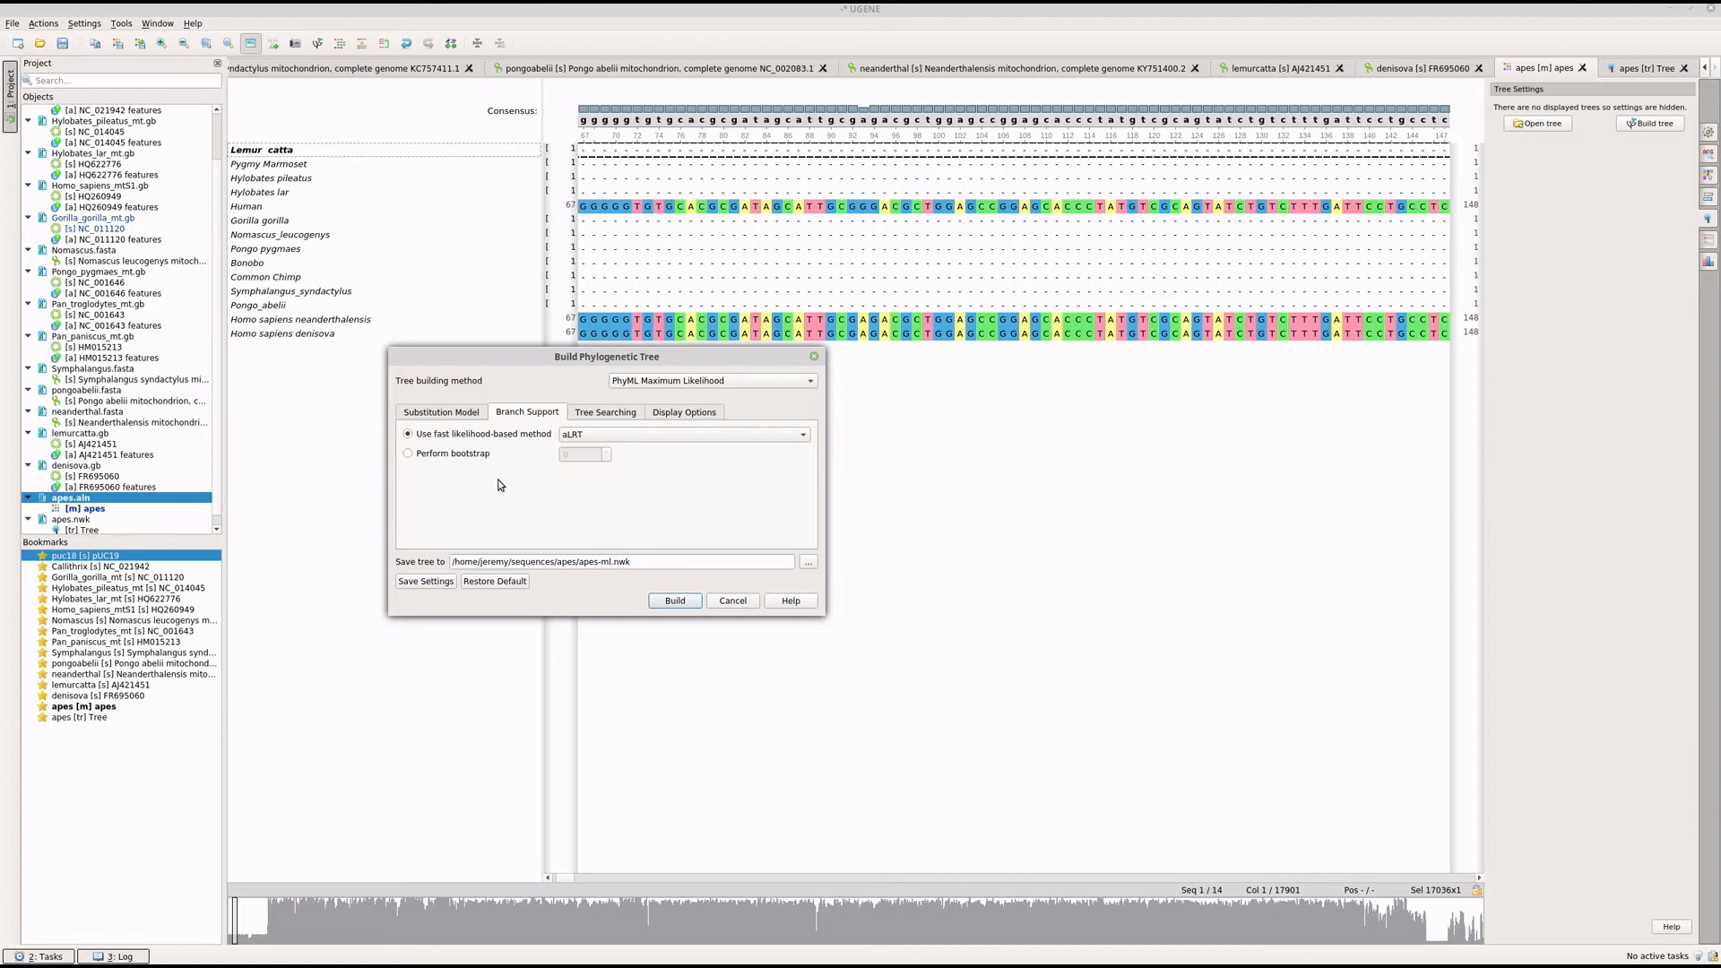
pyautogui.click(446, 455)
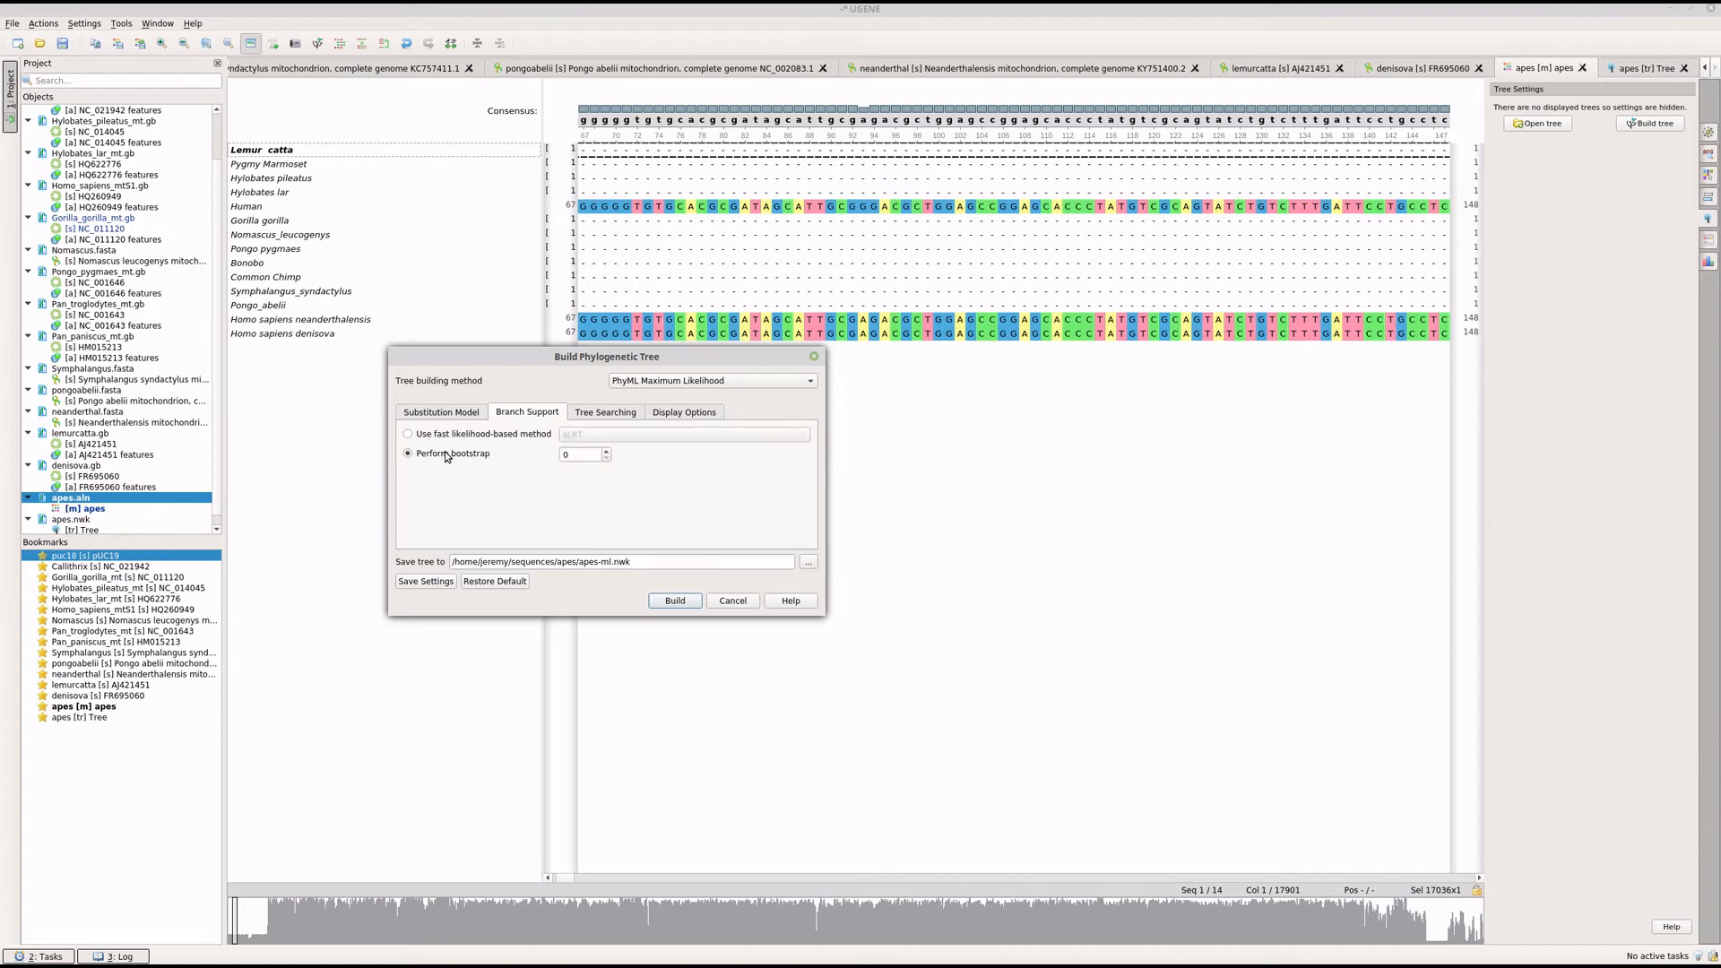
pyautogui.click(606, 451)
pyautogui.click(606, 451)
pyautogui.click(606, 452)
pyautogui.click(606, 452)
pyautogui.click(607, 452)
# Step: Review the substitution model, tree searching and display settings, and build the maximum likelihood tree with the HKY85 model
pyautogui.click(443, 413)
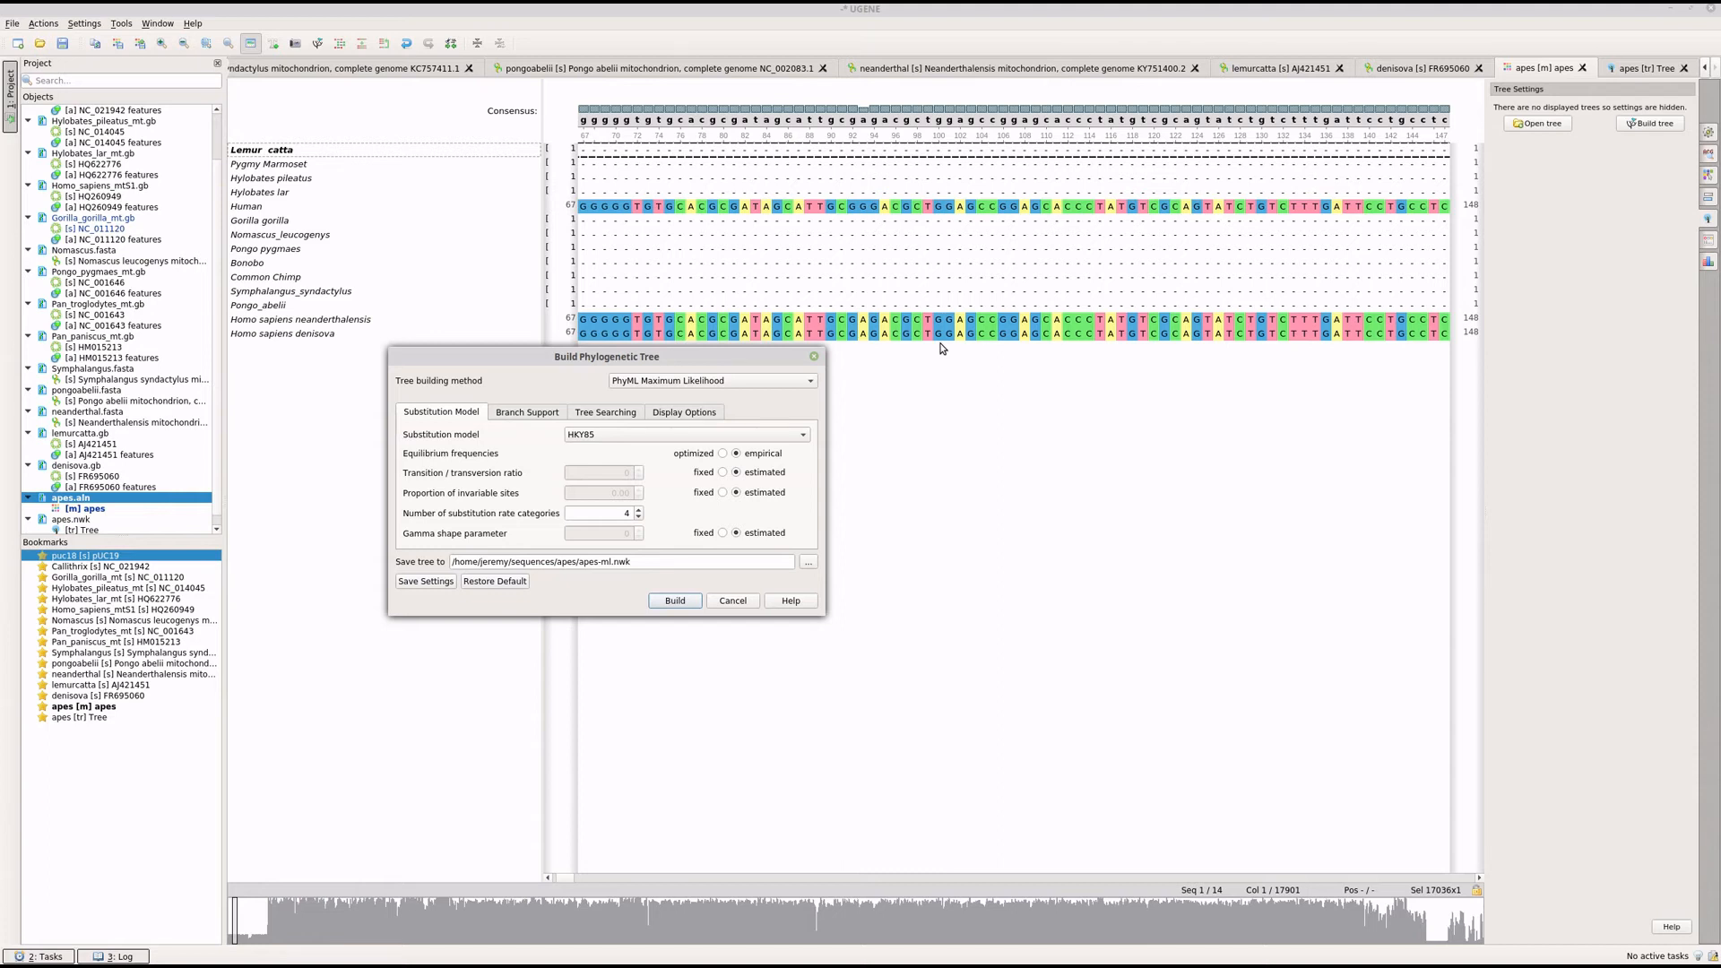
pyautogui.click(588, 416)
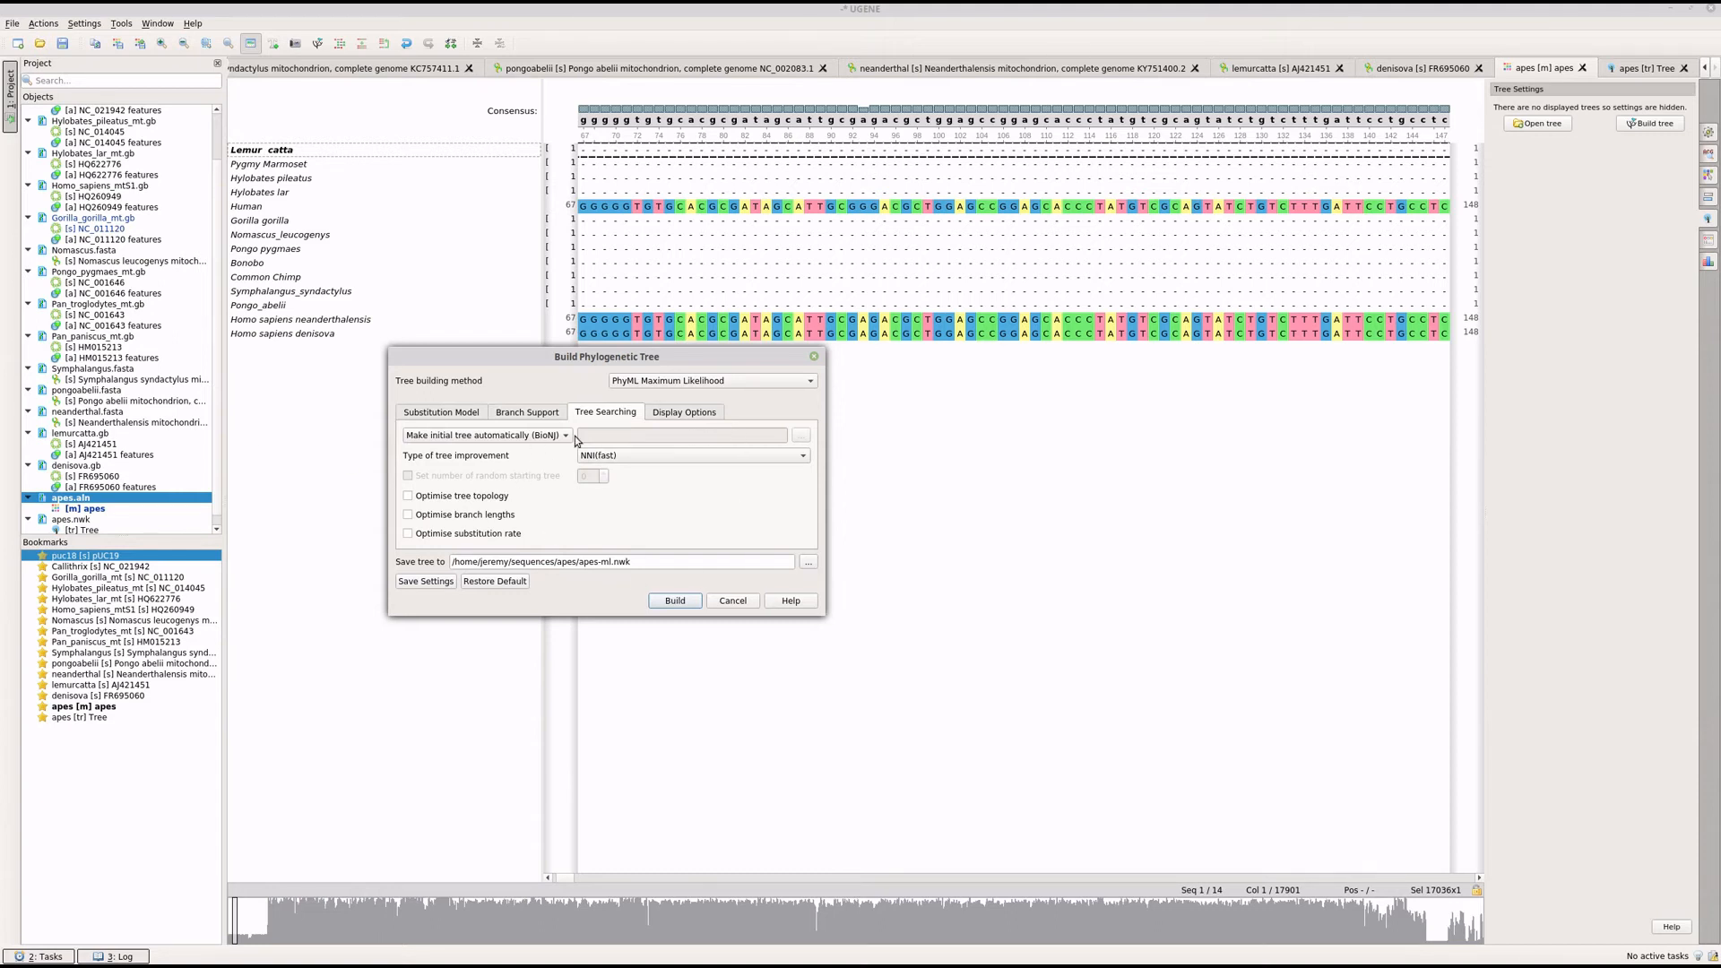
pyautogui.click(669, 413)
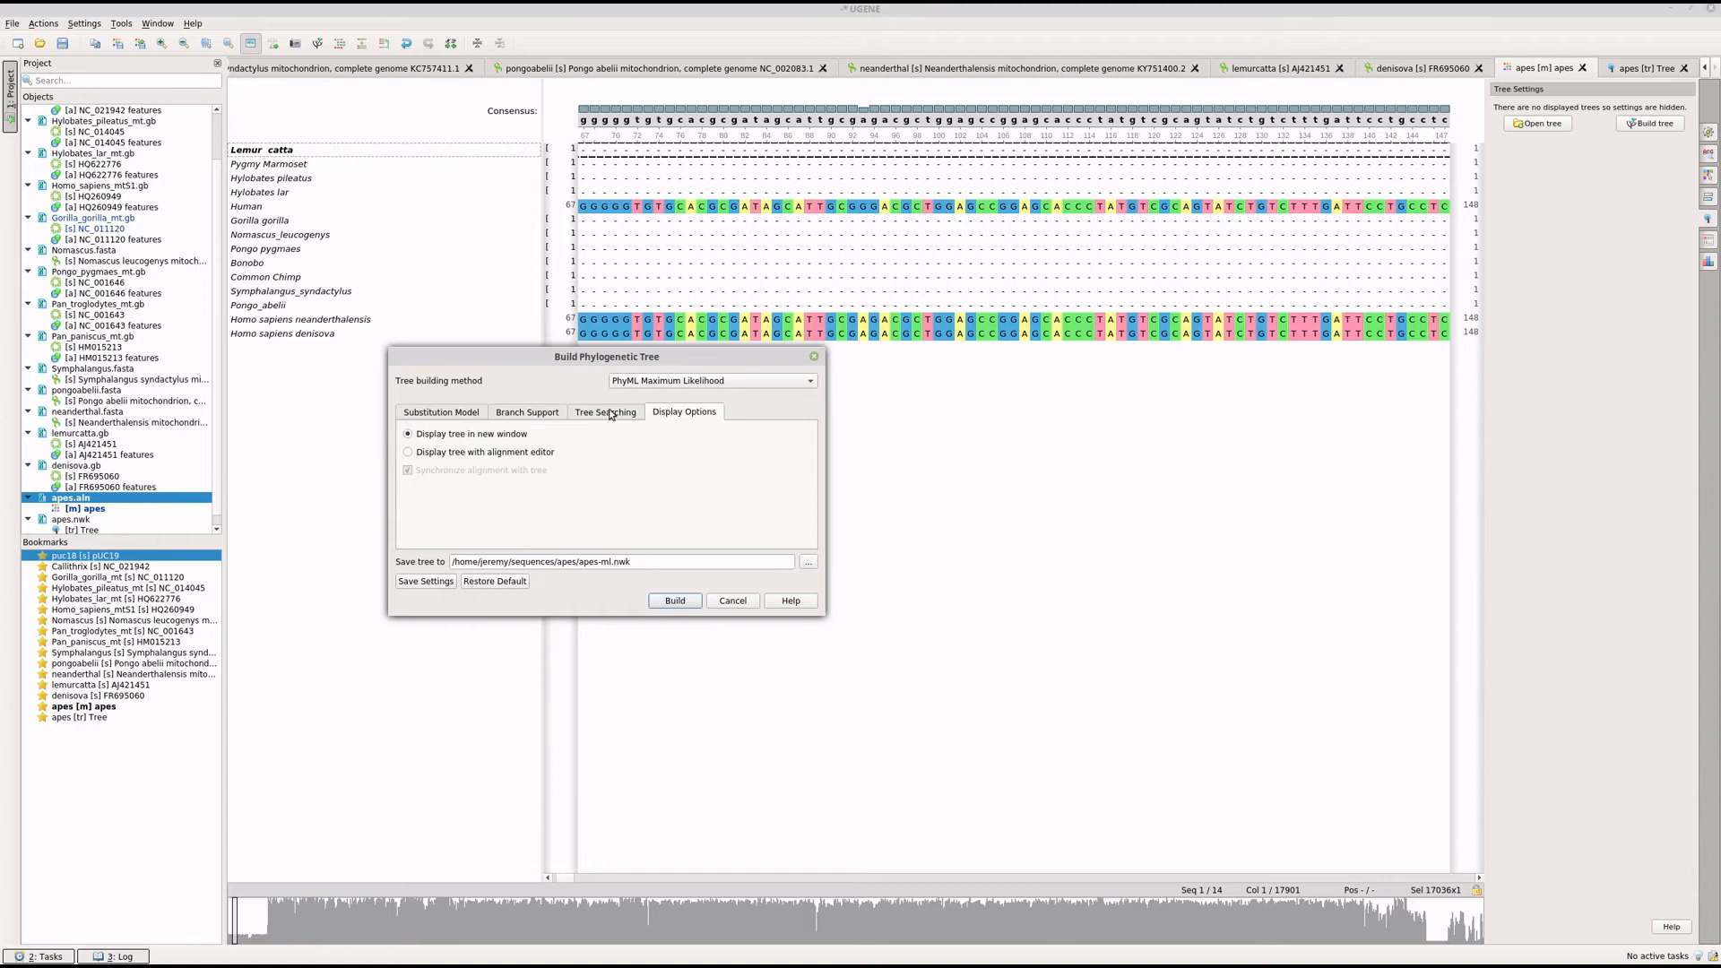
pyautogui.click(529, 413)
pyautogui.click(442, 412)
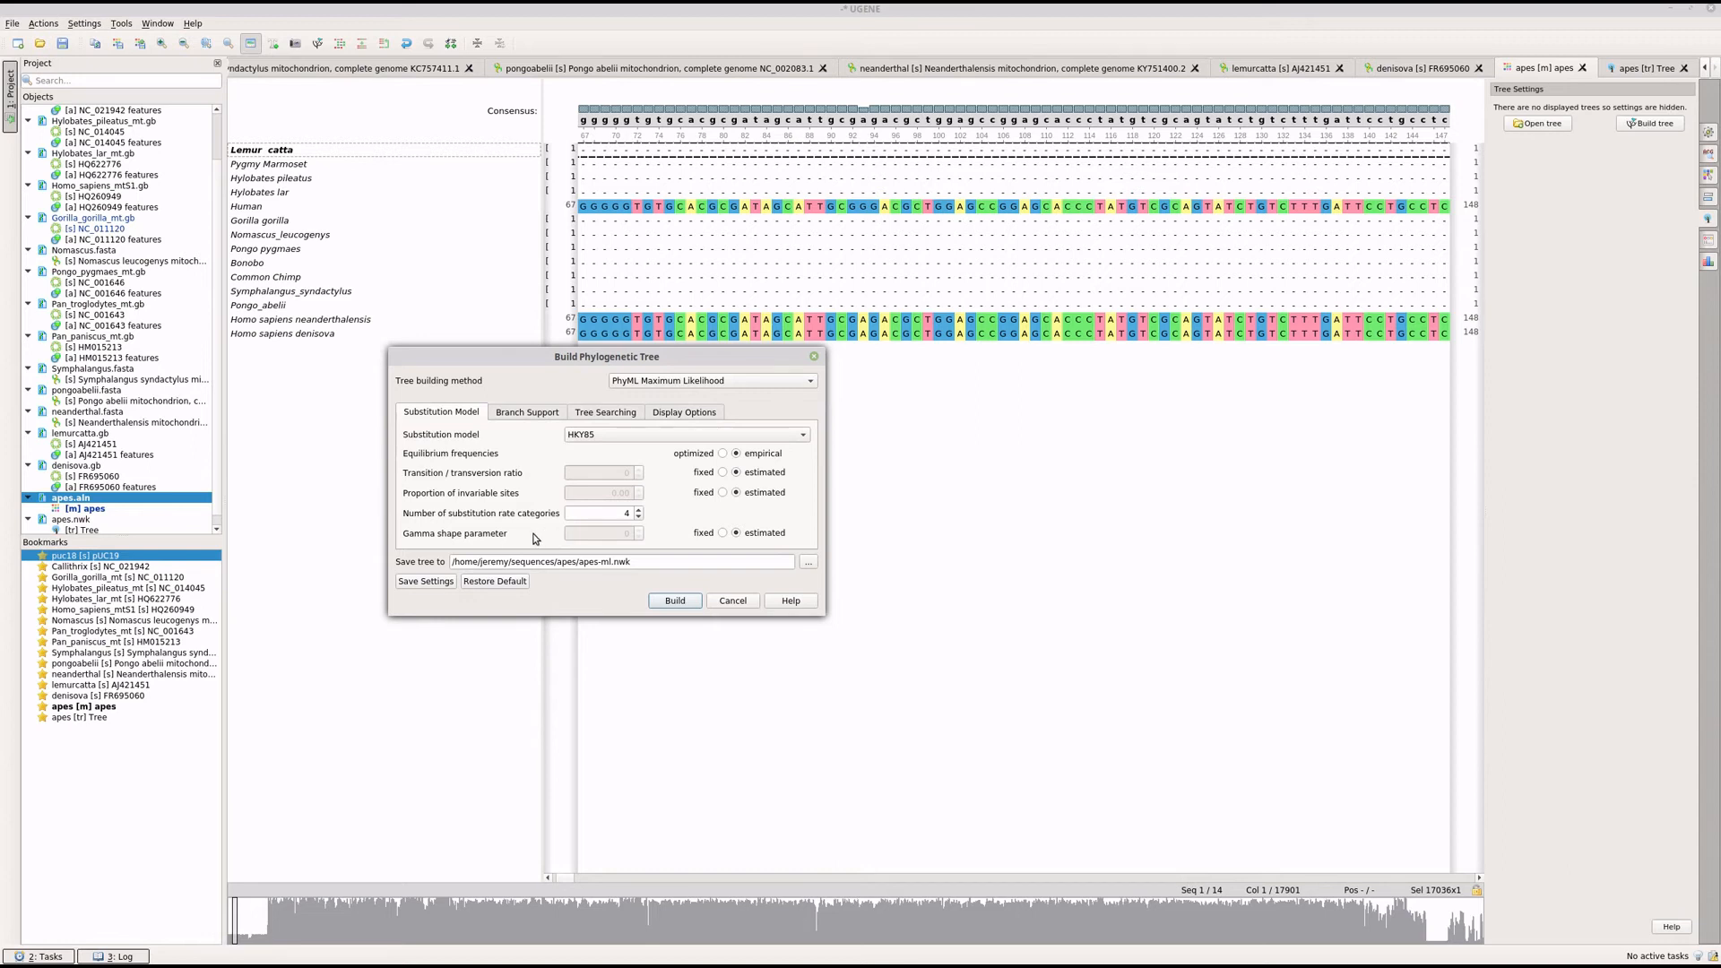
pyautogui.click(675, 601)
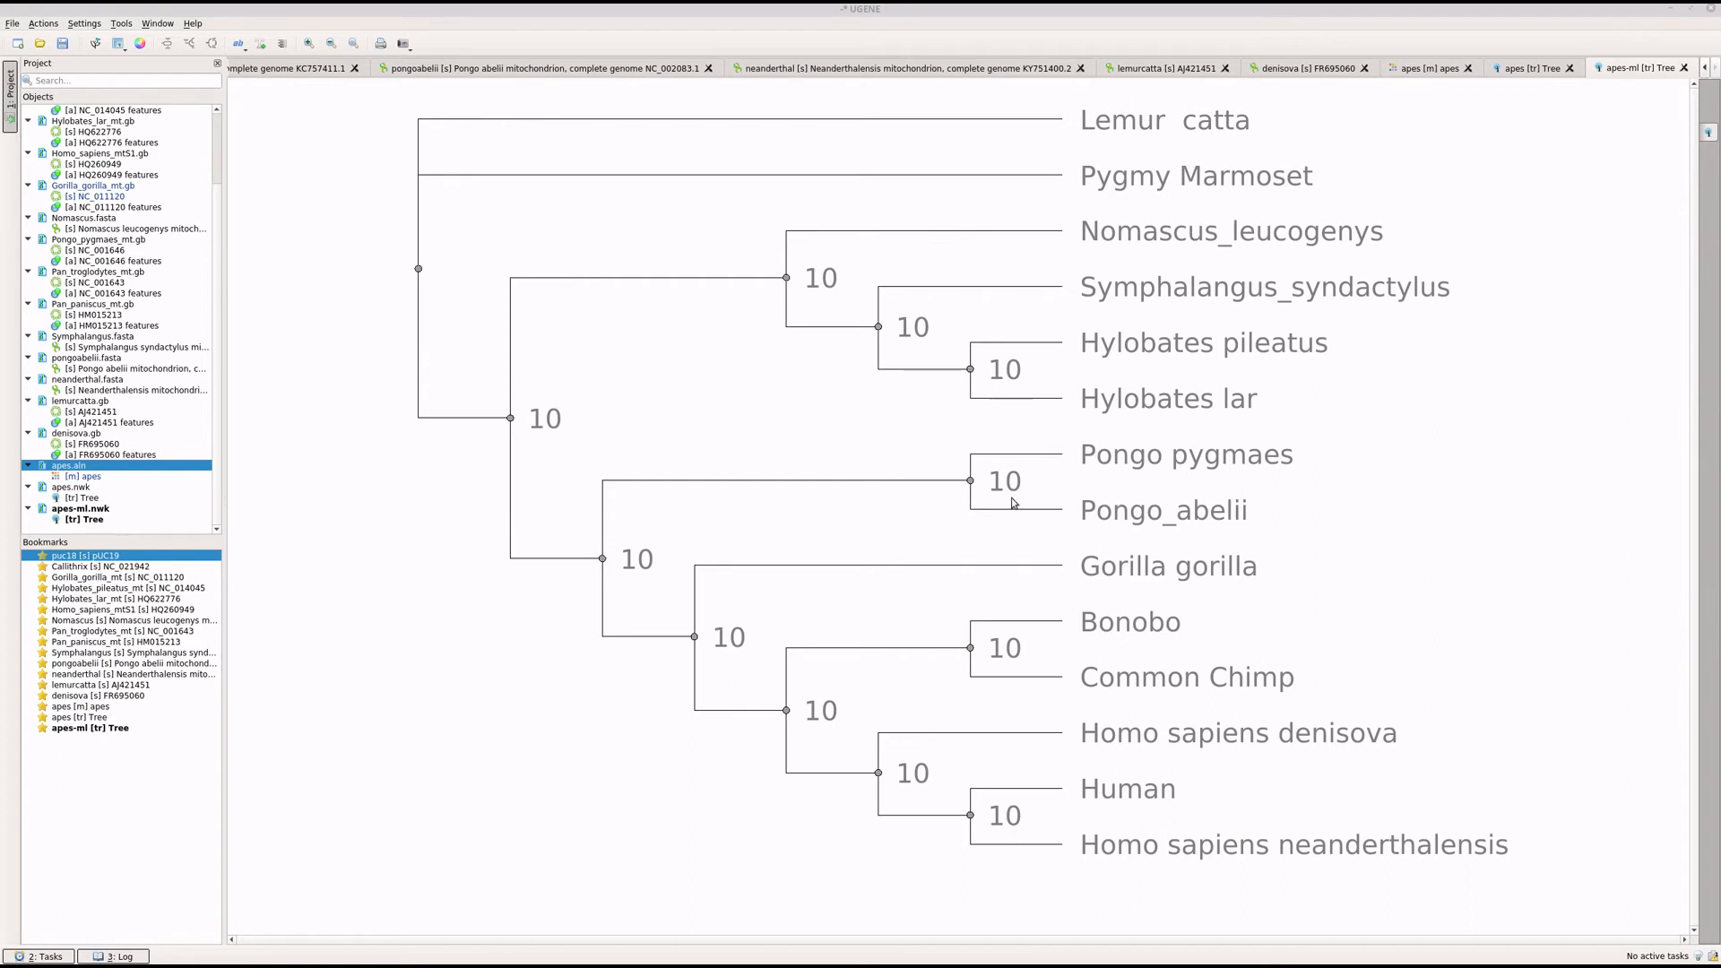
# Step: Set the label font color of the apes-ml tree to black
pyautogui.click(1709, 134)
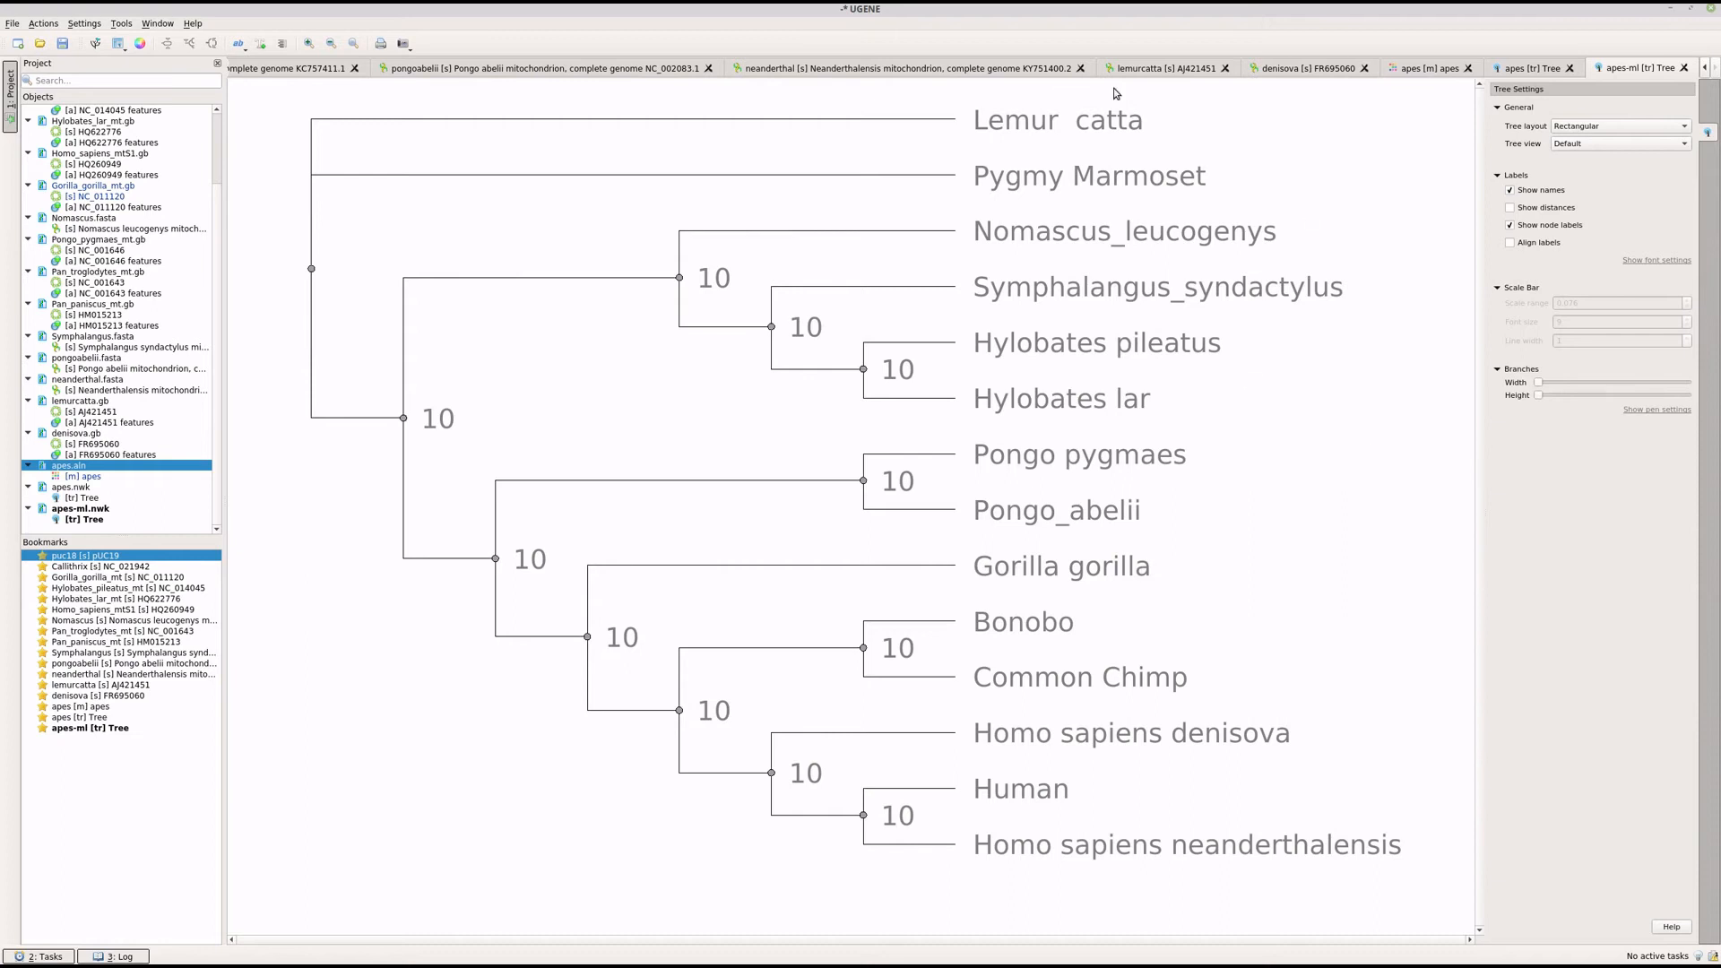
pyautogui.click(1669, 261)
pyautogui.click(1642, 284)
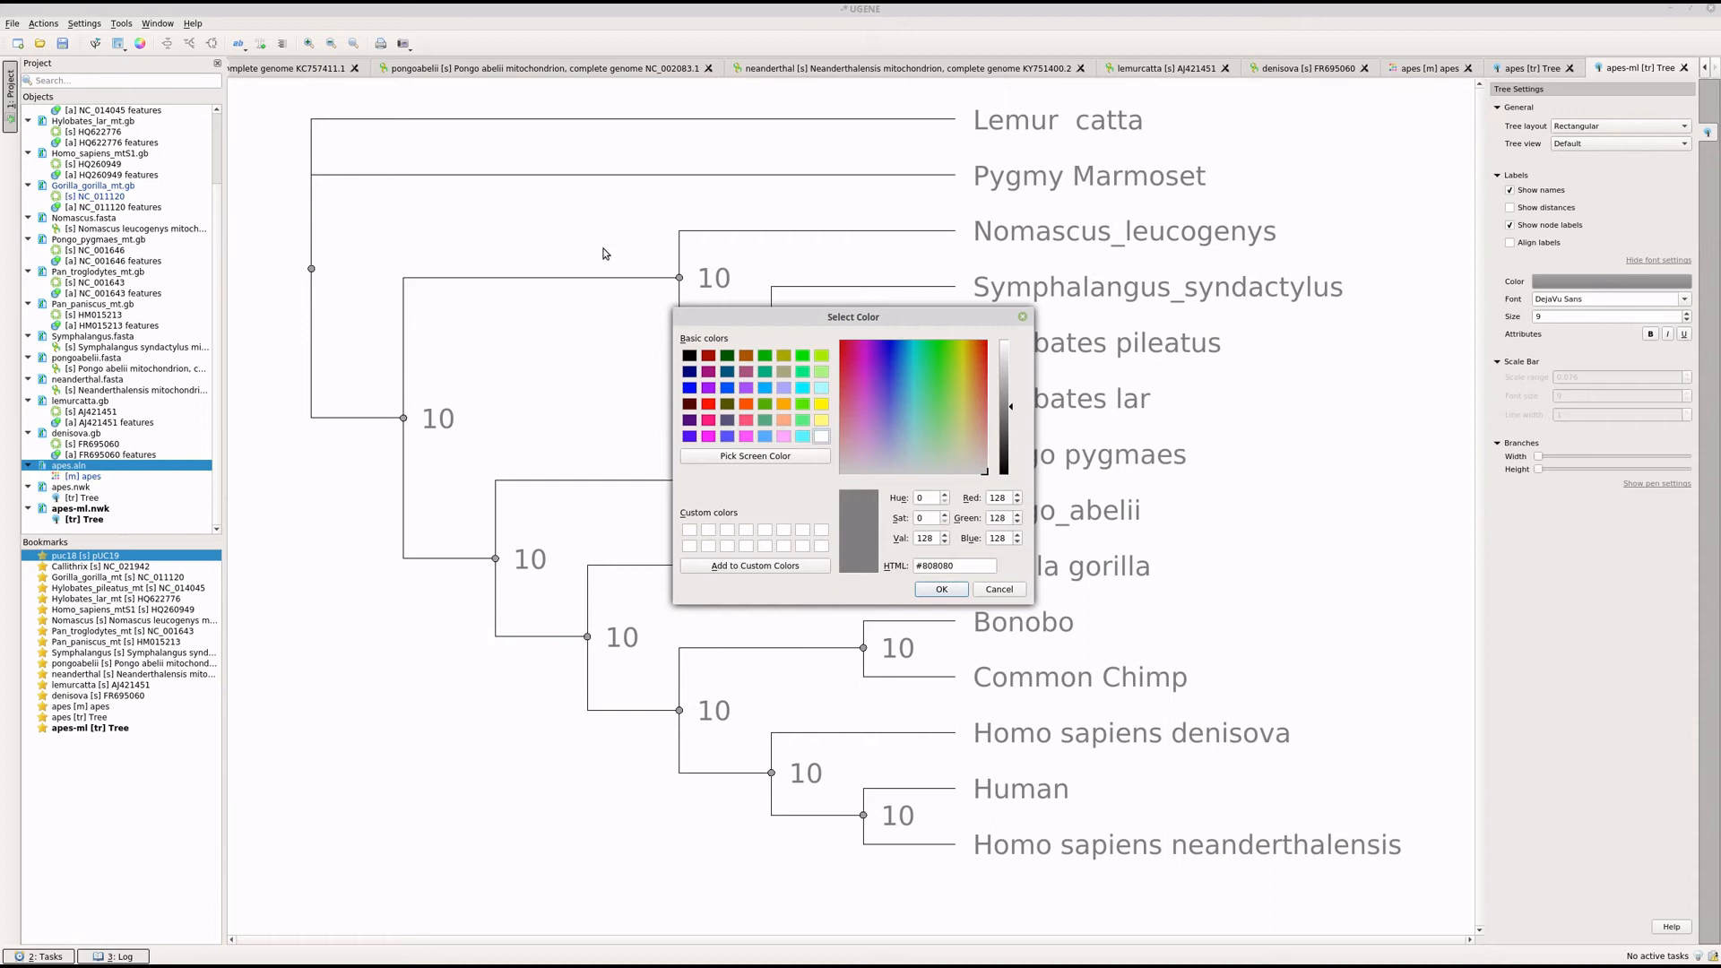
pyautogui.click(690, 356)
pyautogui.click(951, 592)
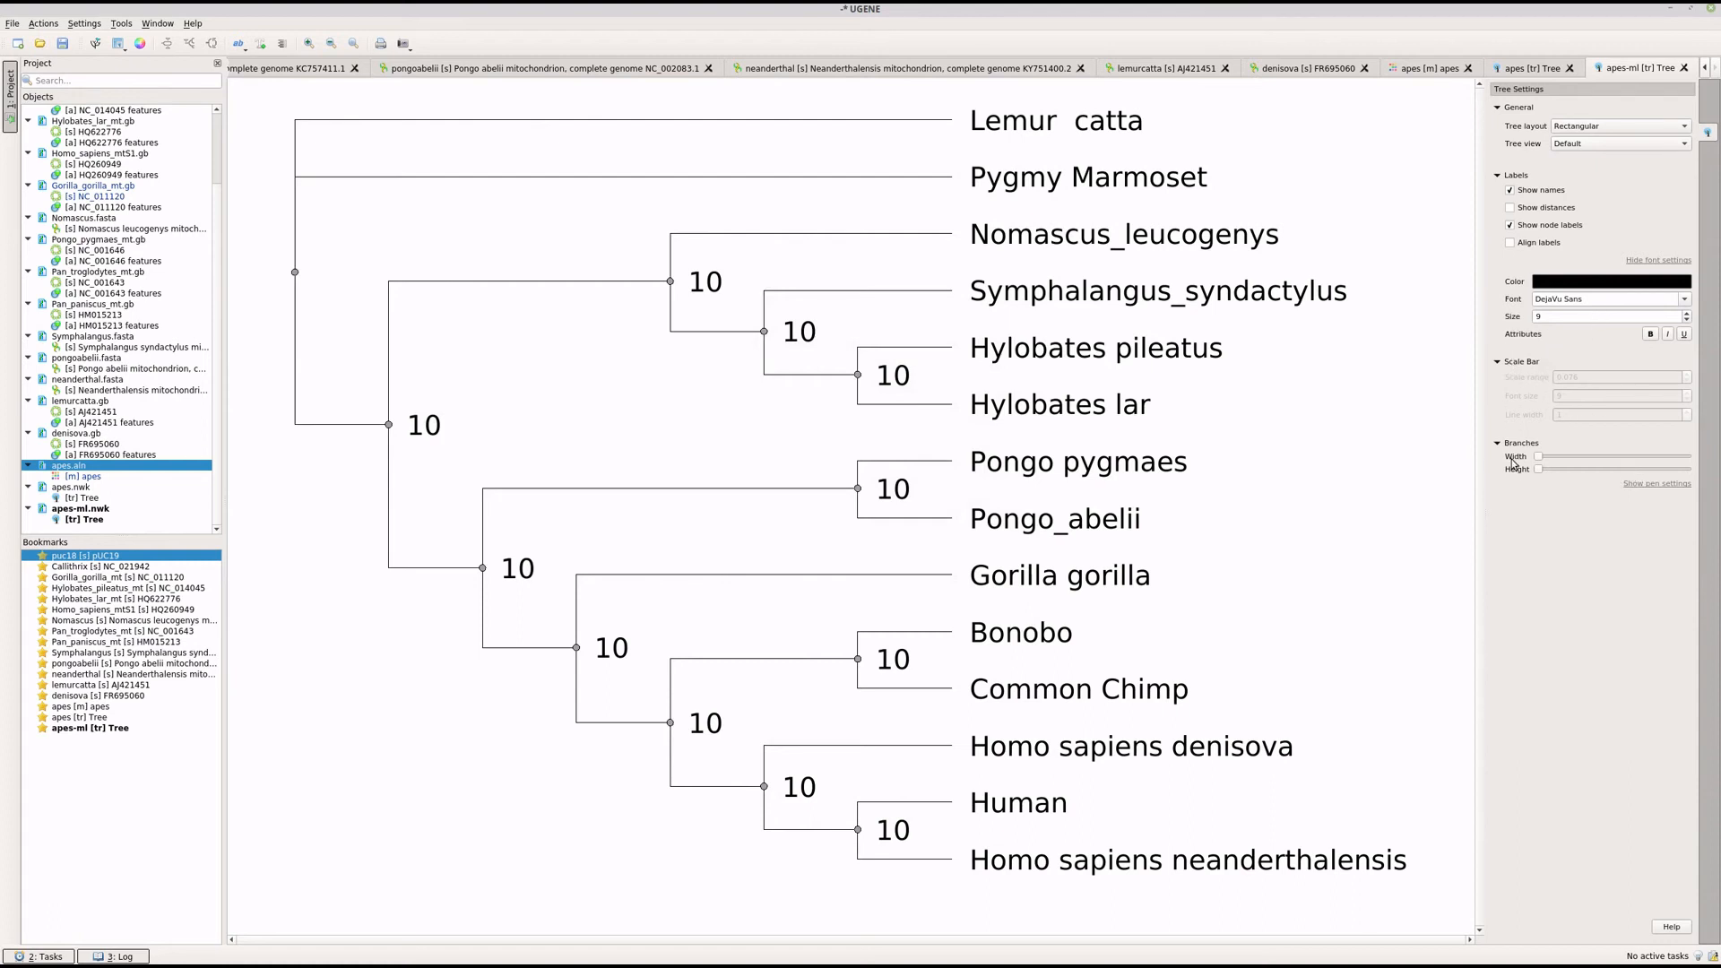
# Step: Set the apes-ml tree's branches to black with a line width of 3
pyautogui.click(1632, 485)
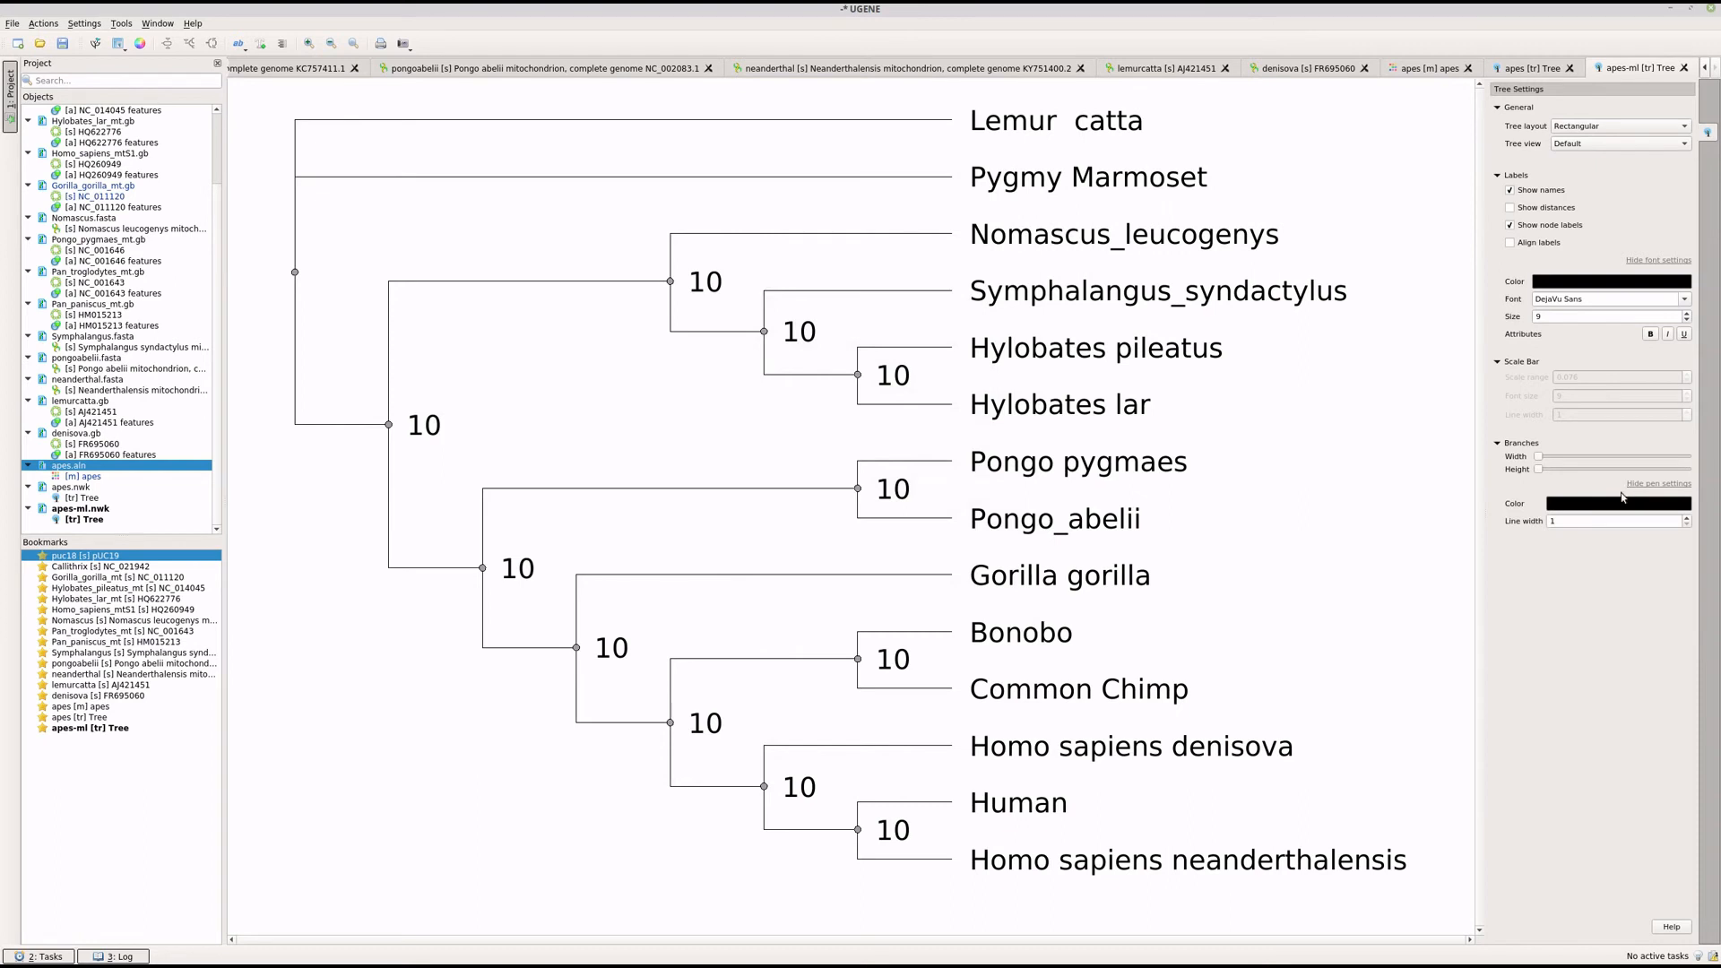
pyautogui.click(1612, 511)
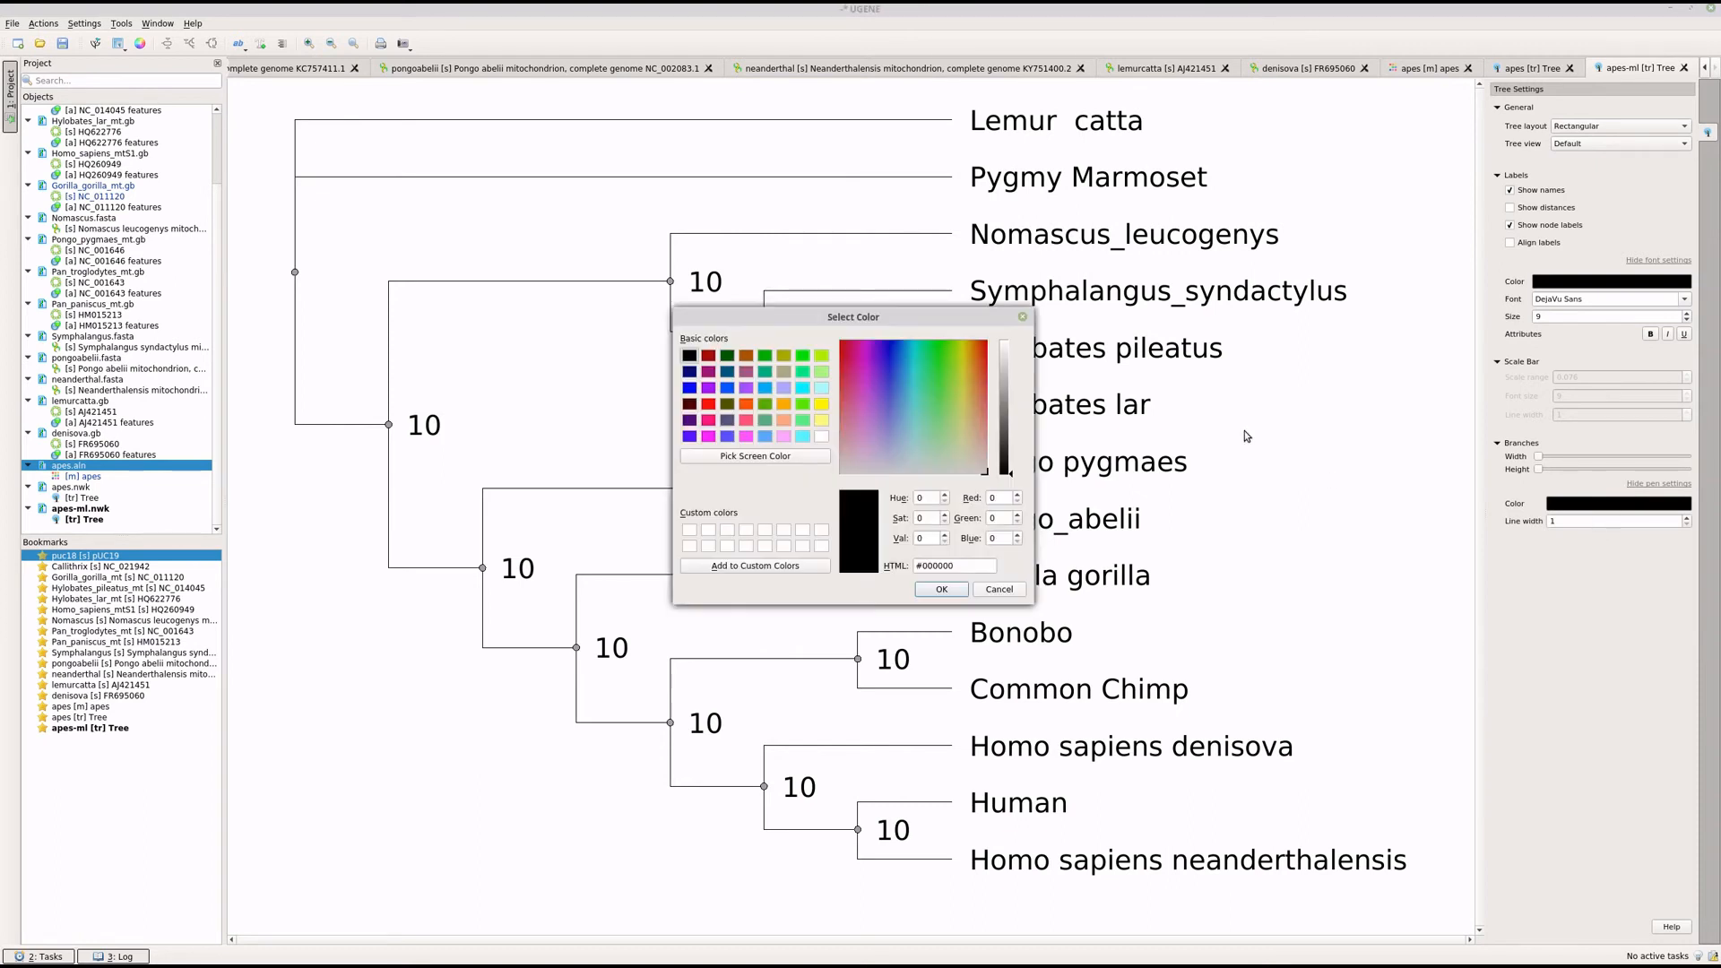
pyautogui.click(942, 589)
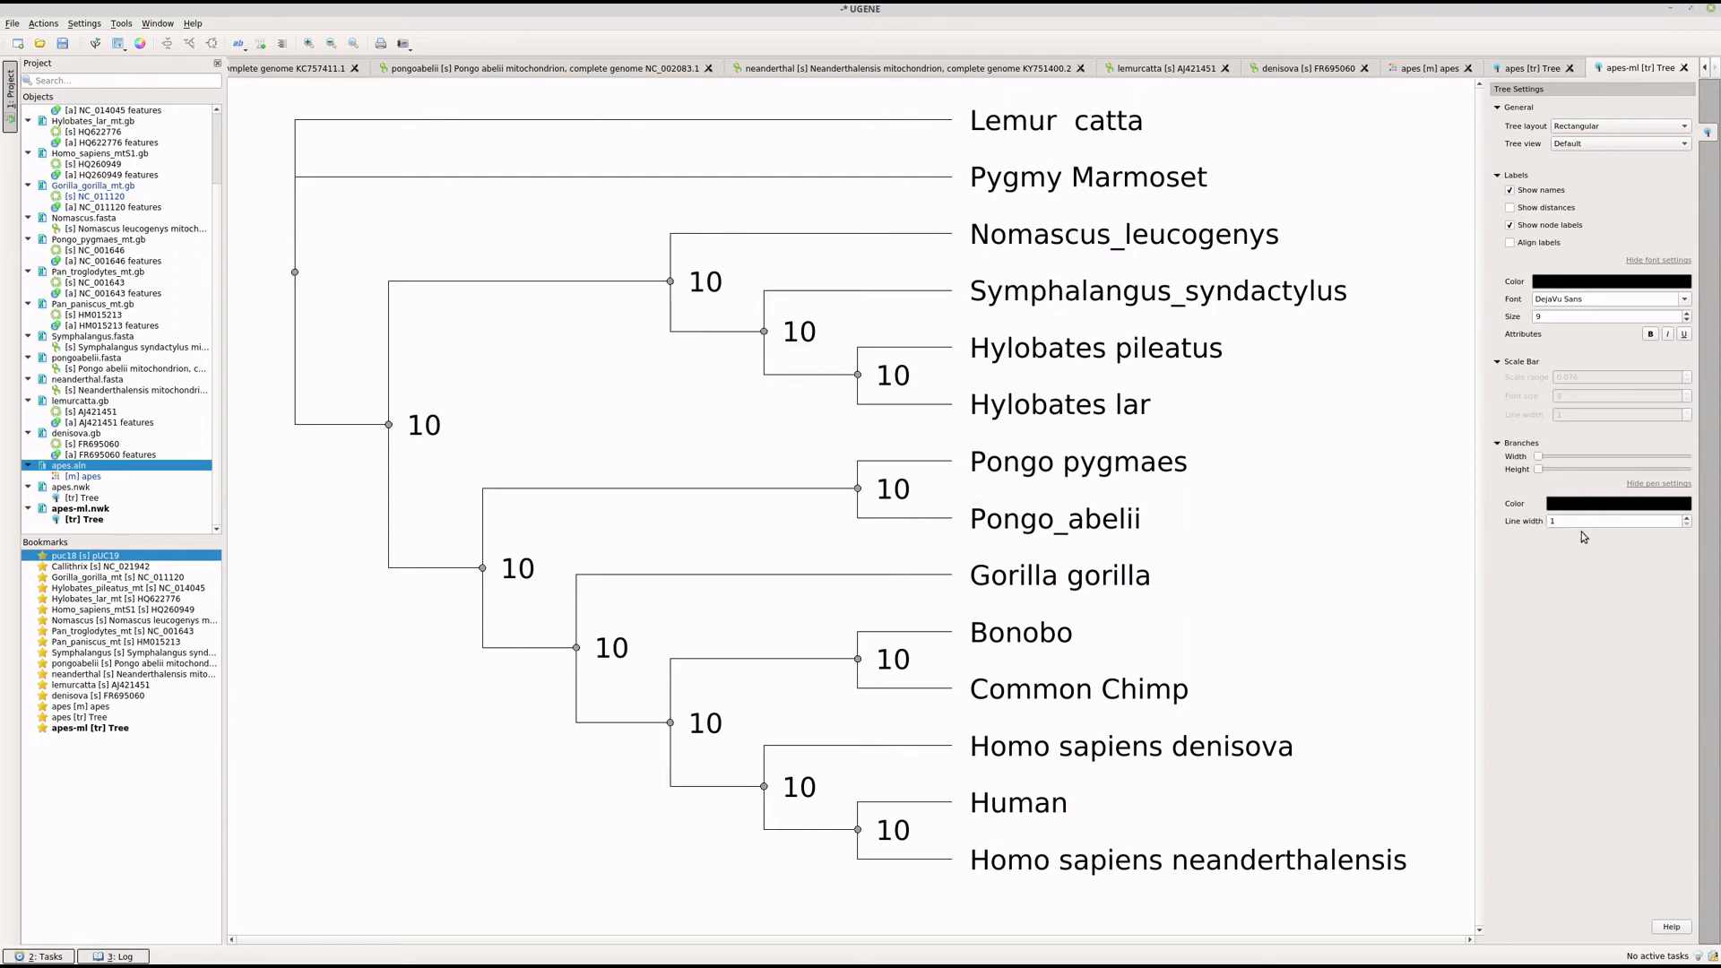
pyautogui.click(1689, 518)
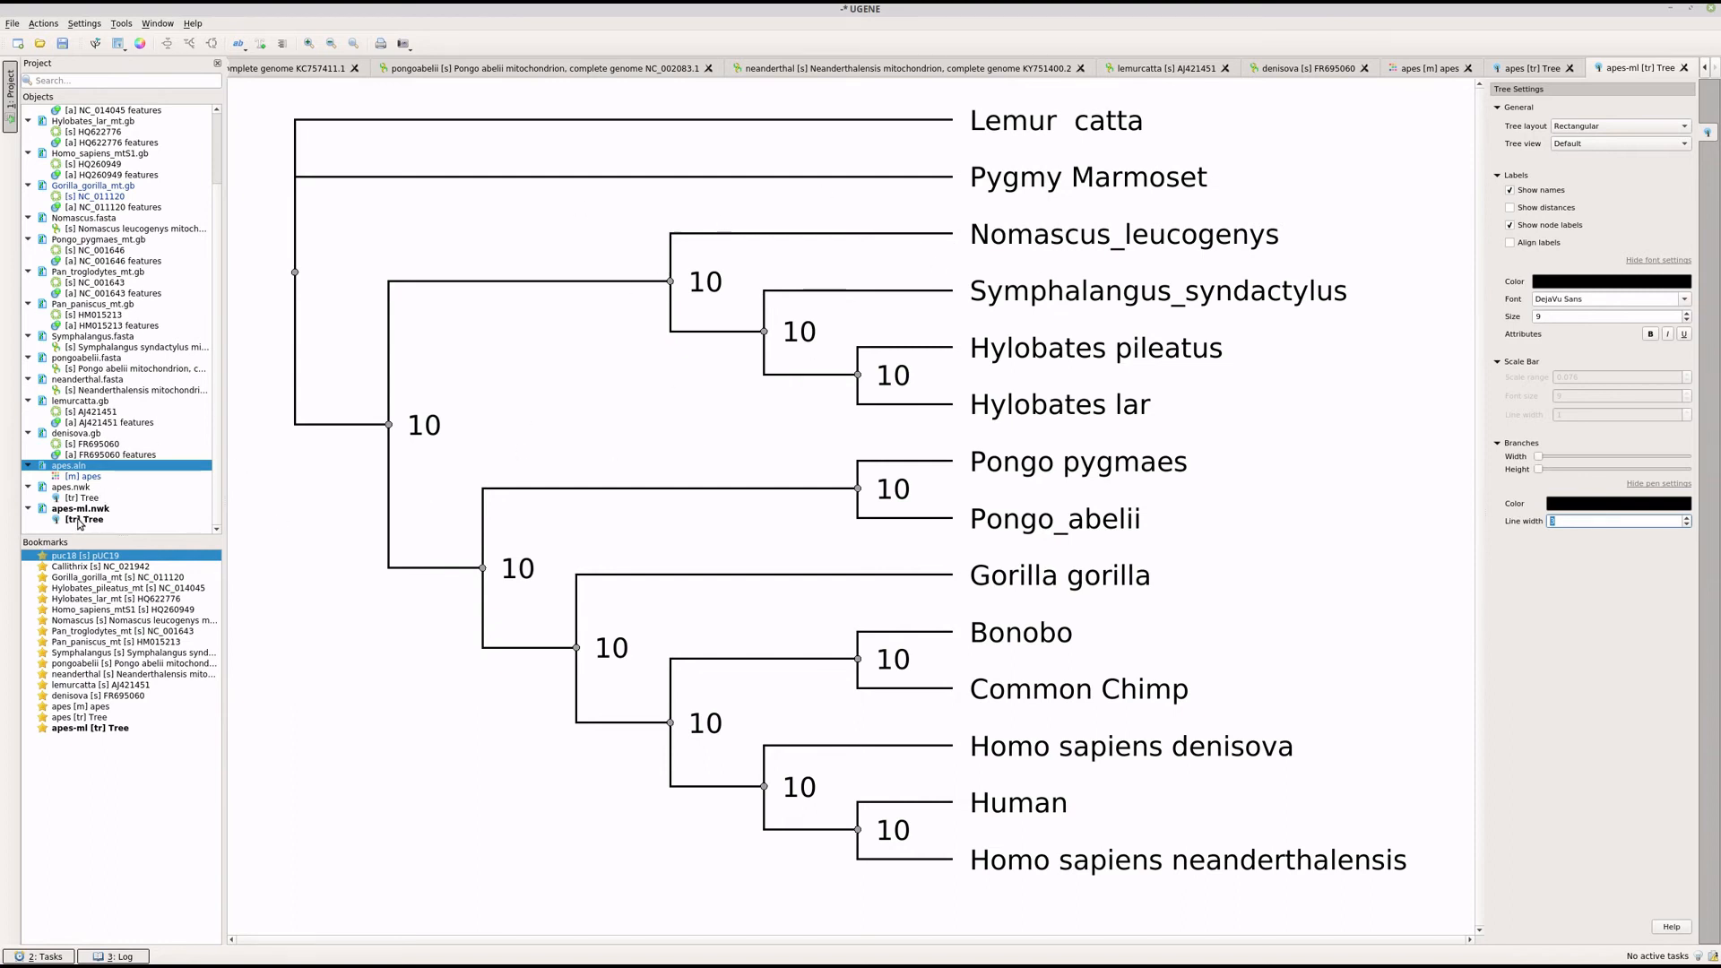
# Step: Open the apes.nwk tree and set its label font color to black
pyautogui.doubleClick(80, 490)
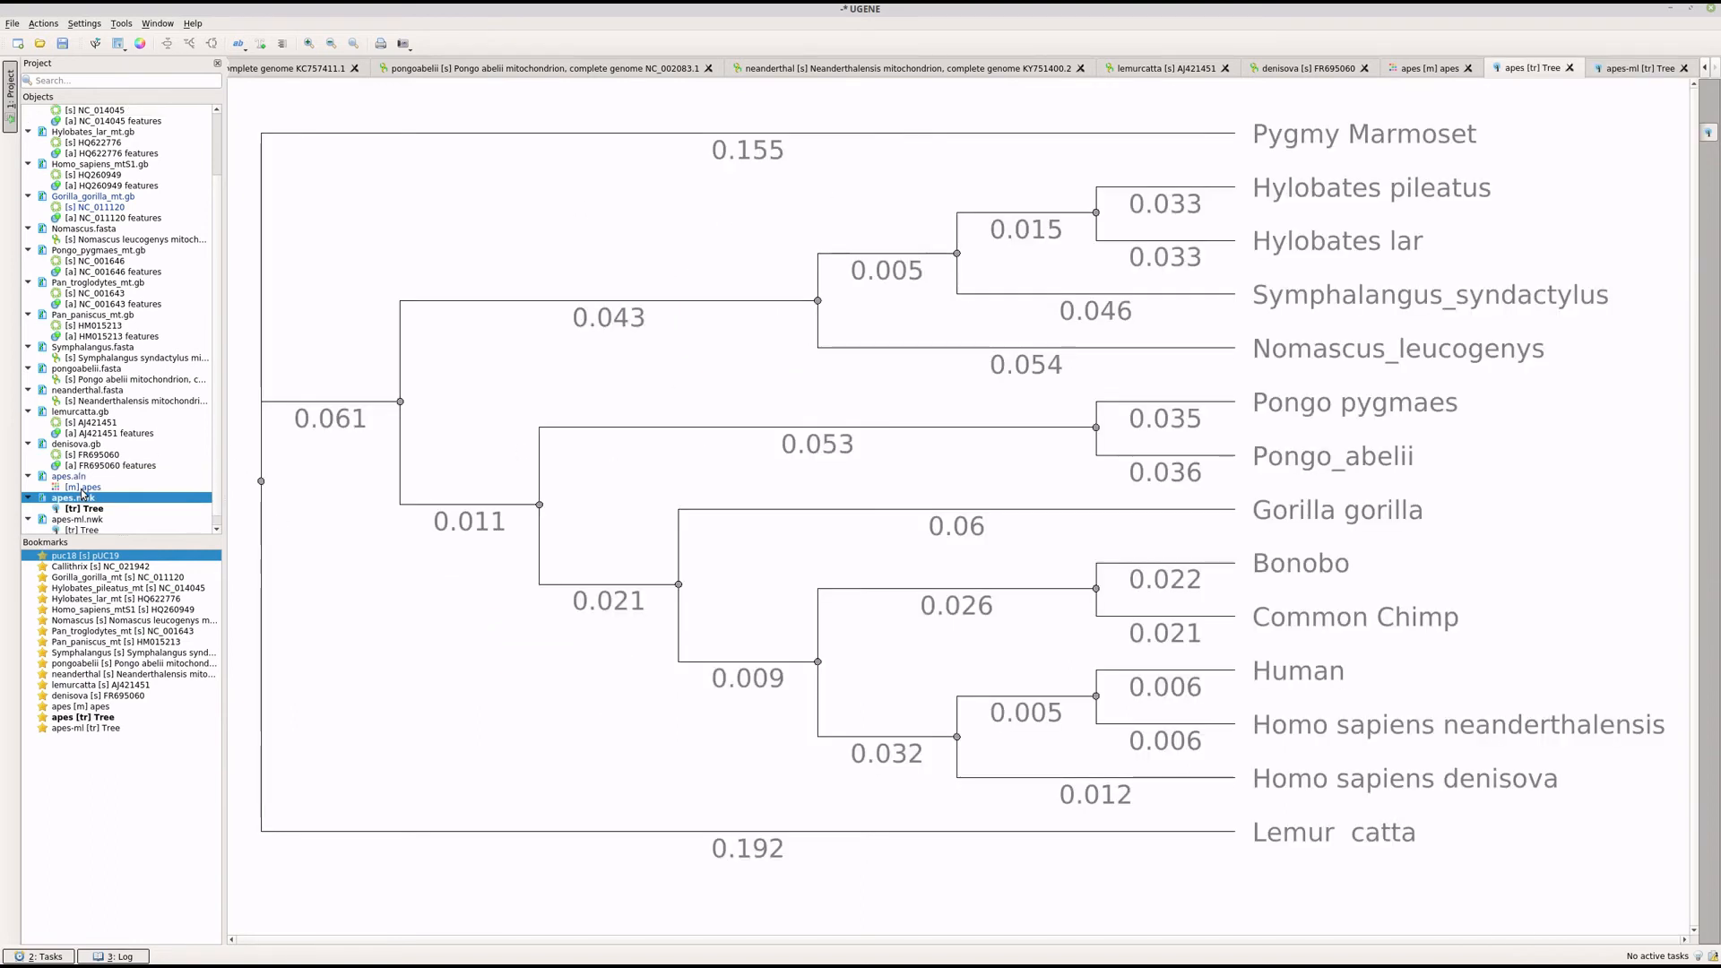
pyautogui.click(1708, 134)
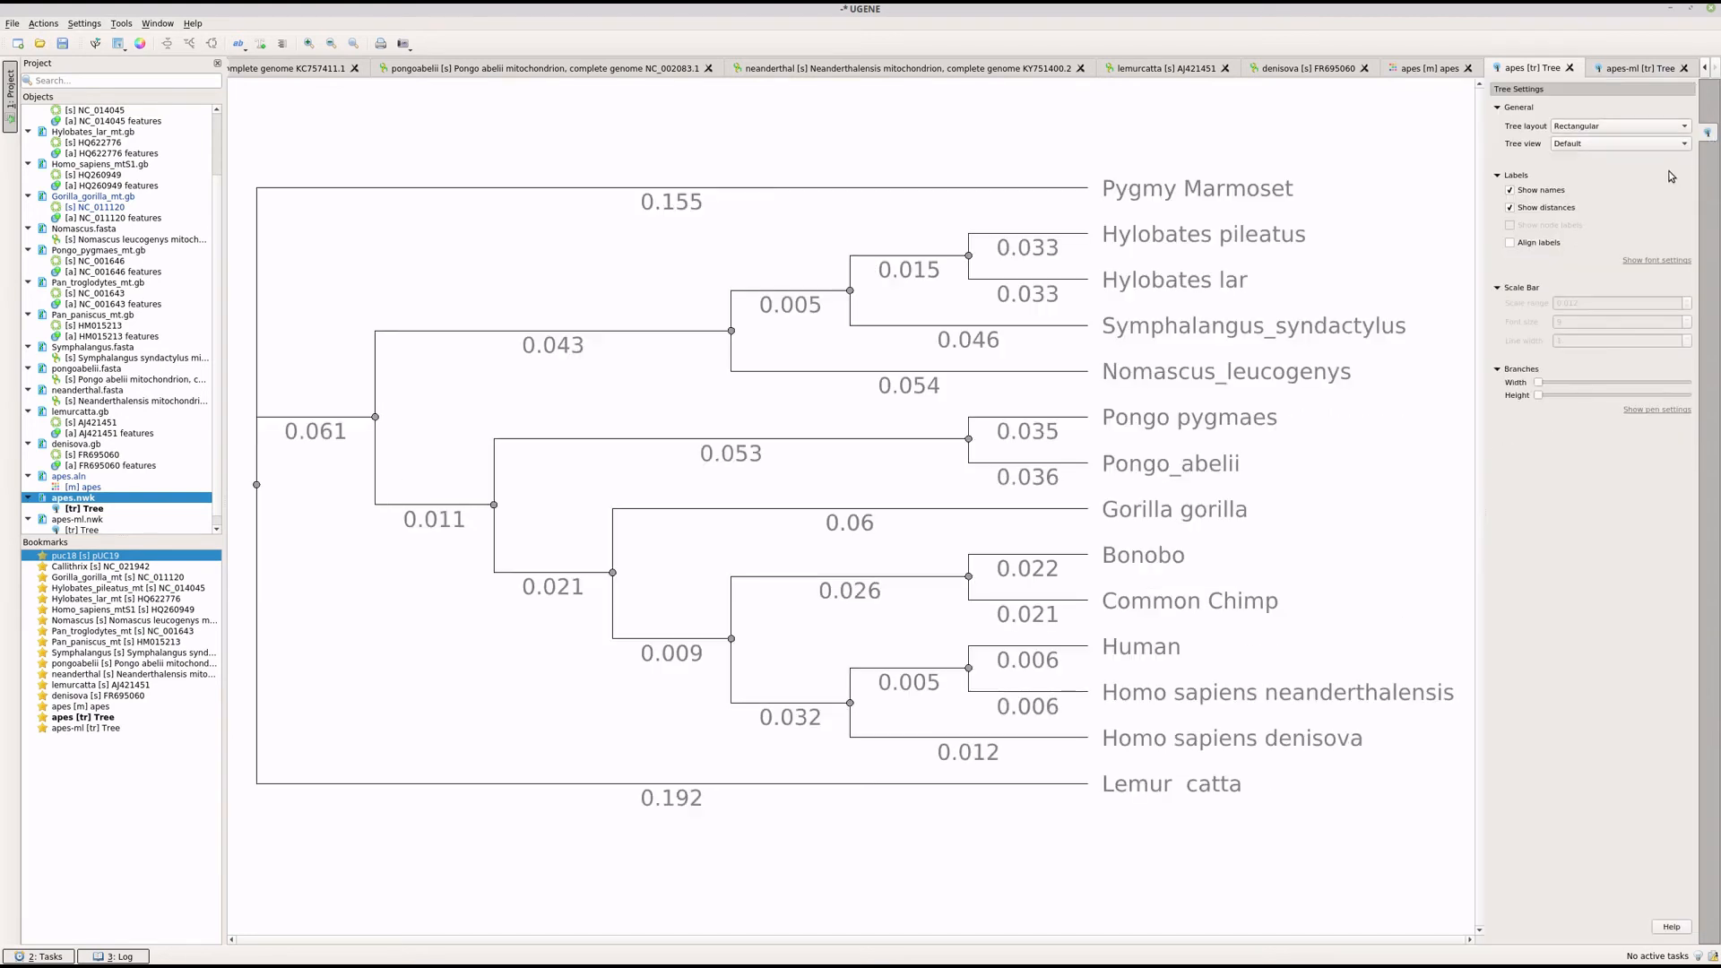
pyautogui.click(1656, 260)
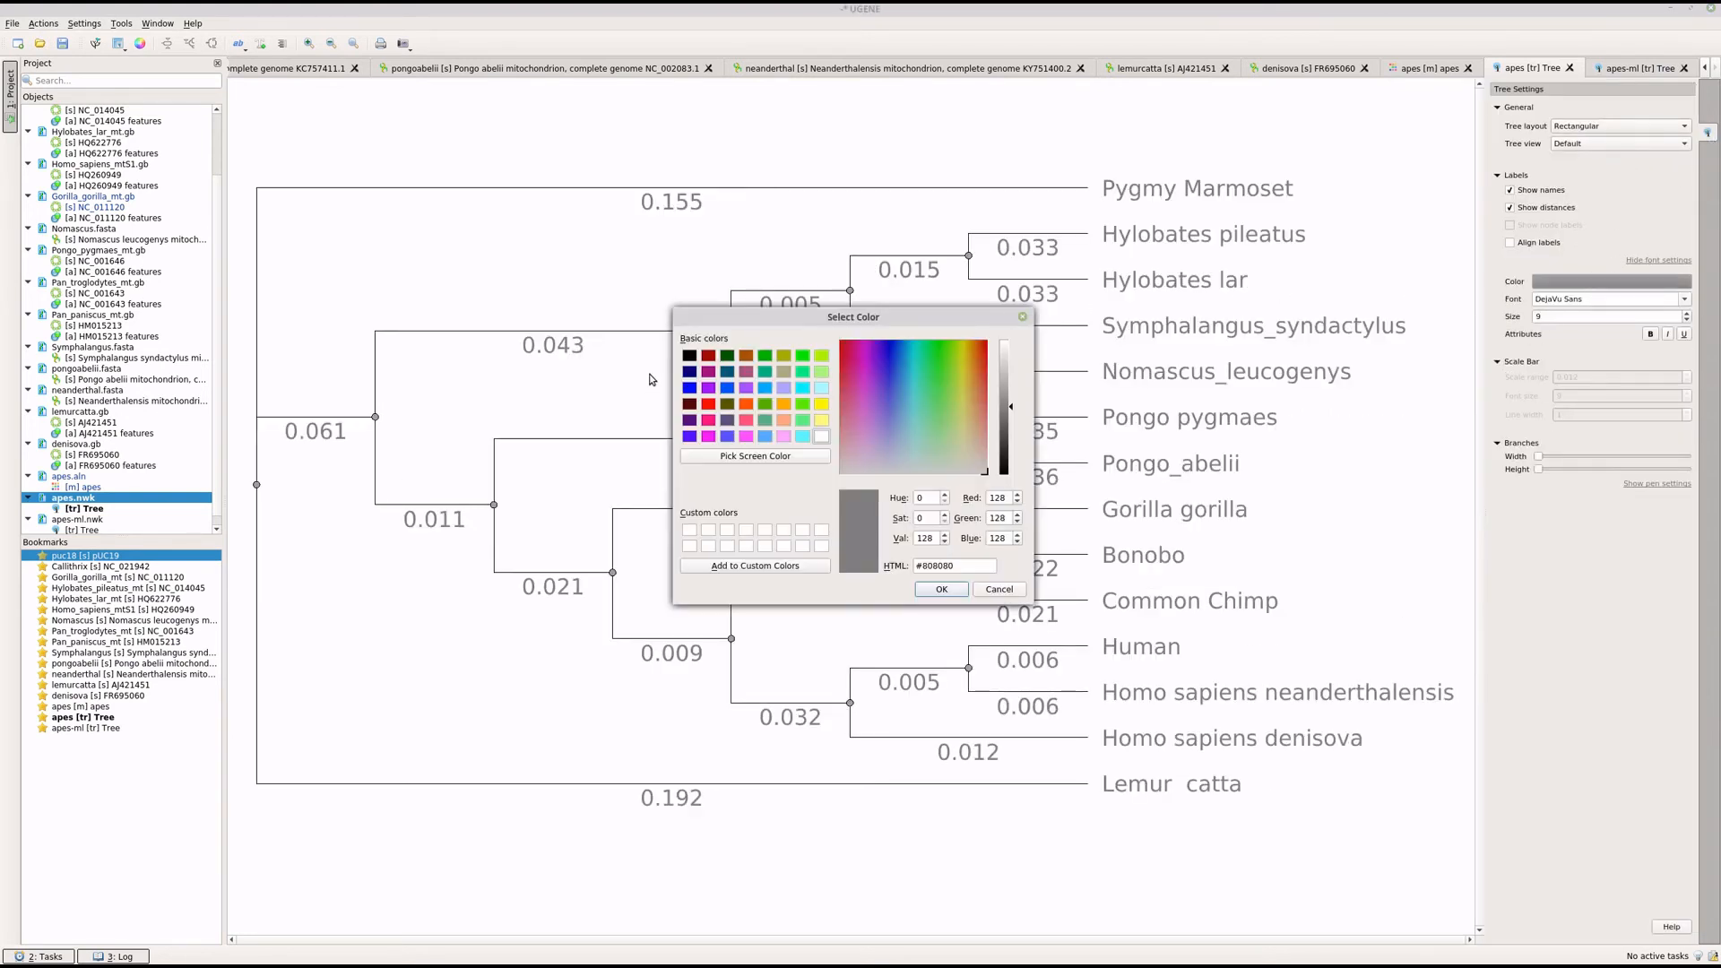
pyautogui.click(688, 355)
pyautogui.click(942, 589)
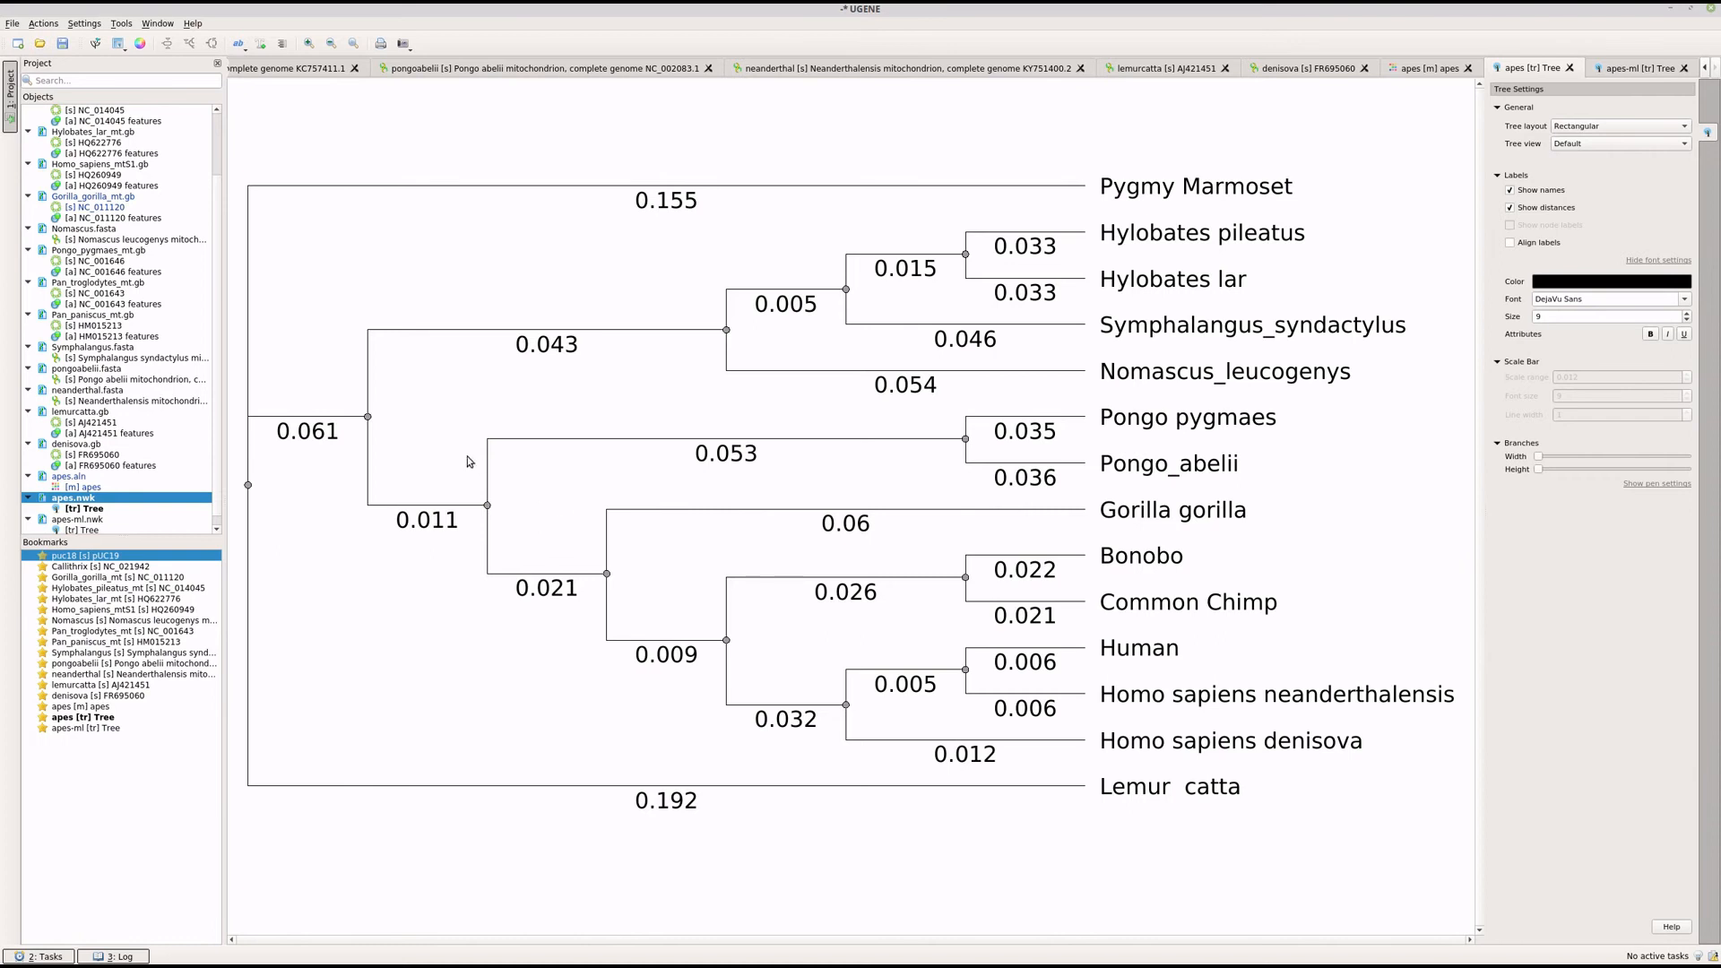
# Step: Return to the apes-ml.nwk tree and align its labels
pyautogui.scroll(-3, 957, 457)
pyautogui.scroll(3, 958, 457)
pyautogui.click(78, 520)
pyautogui.doubleClick(78, 528)
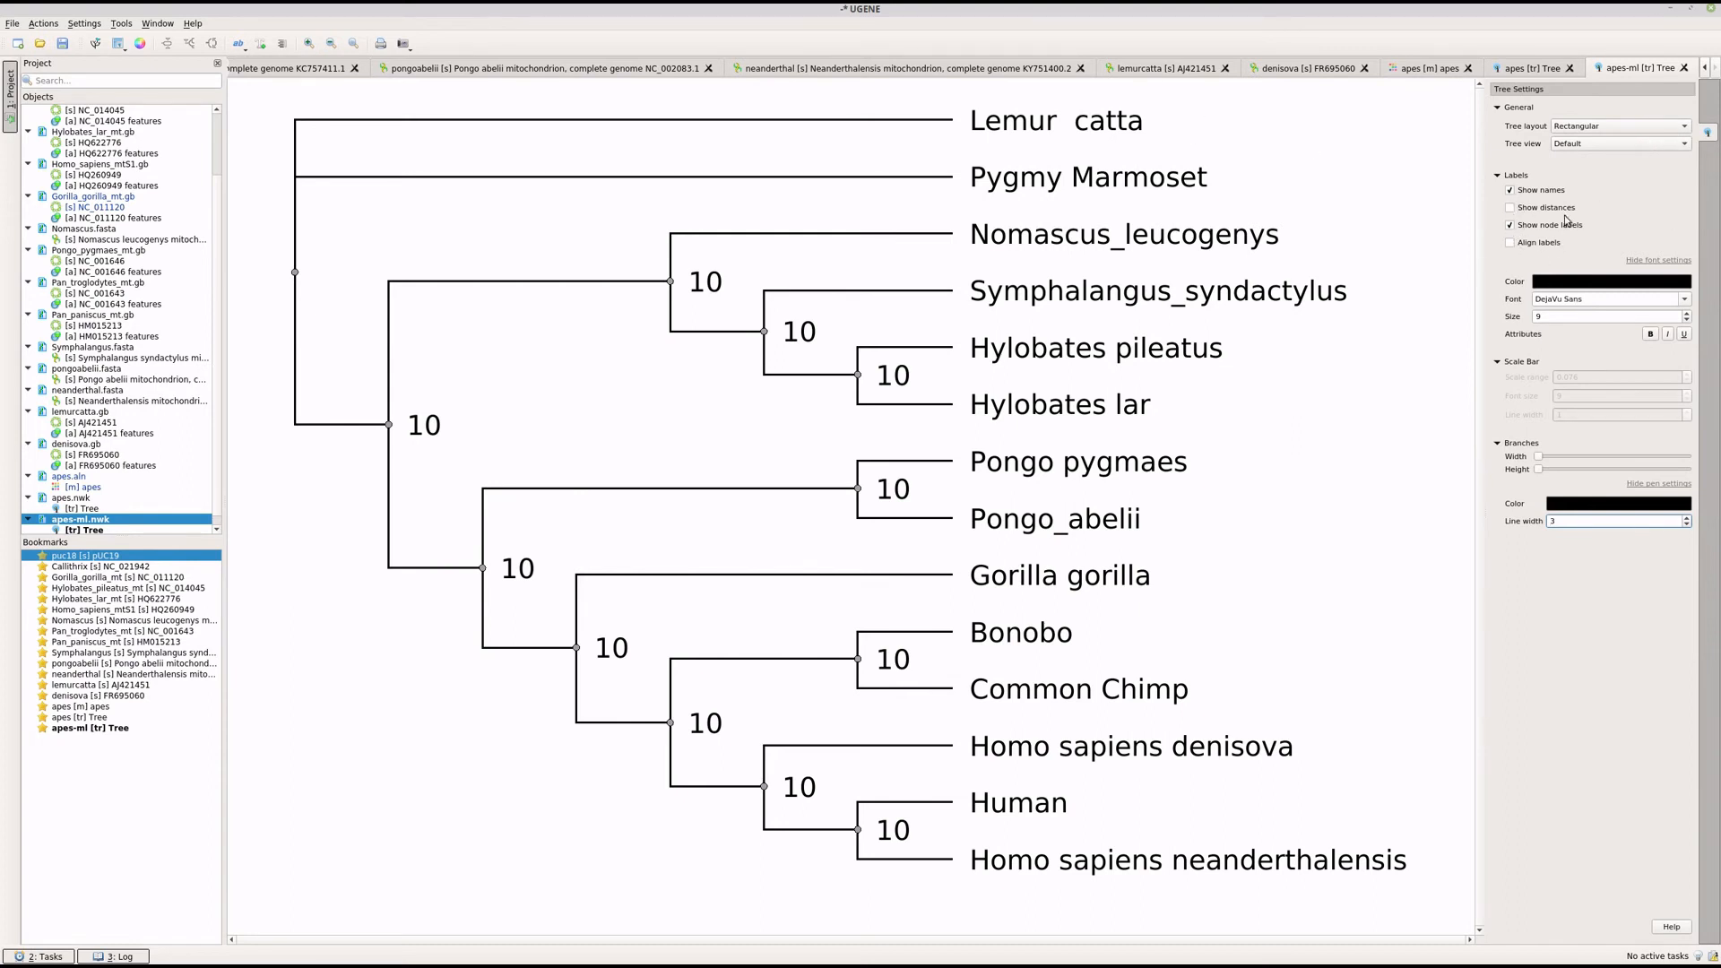
pyautogui.click(1512, 244)
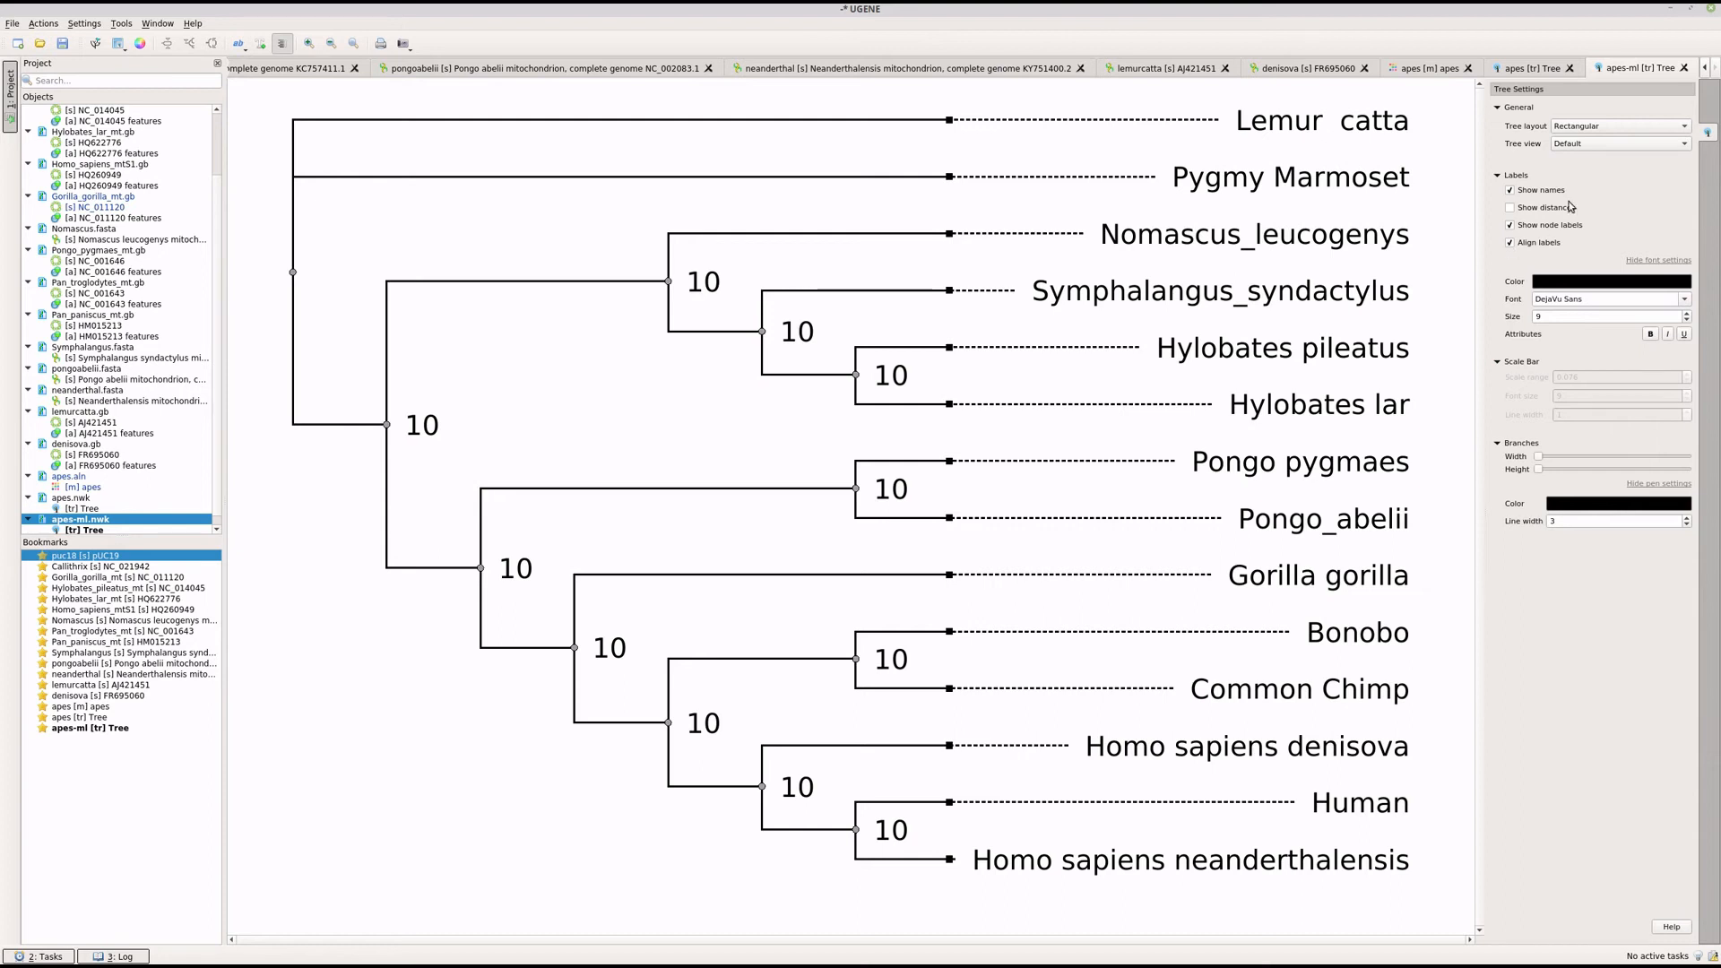
# Step: Show branch distances on the apes-ml tree and change its tree view to Phylogram
pyautogui.click(1513, 209)
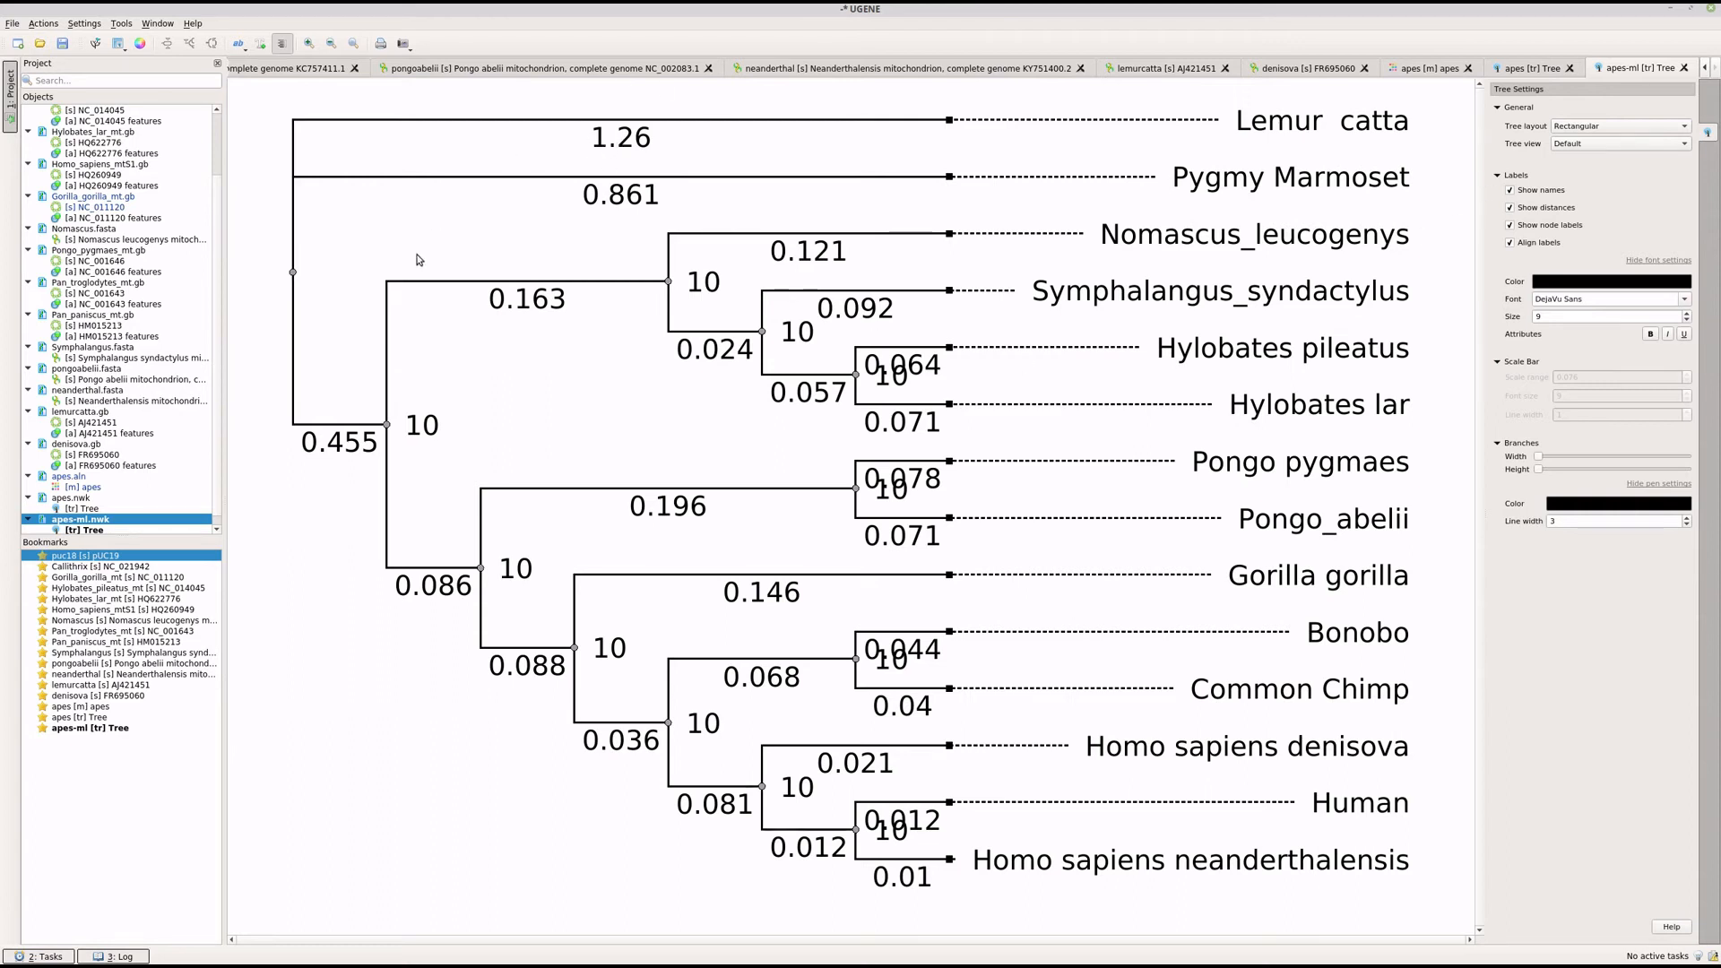
pyautogui.click(1615, 145)
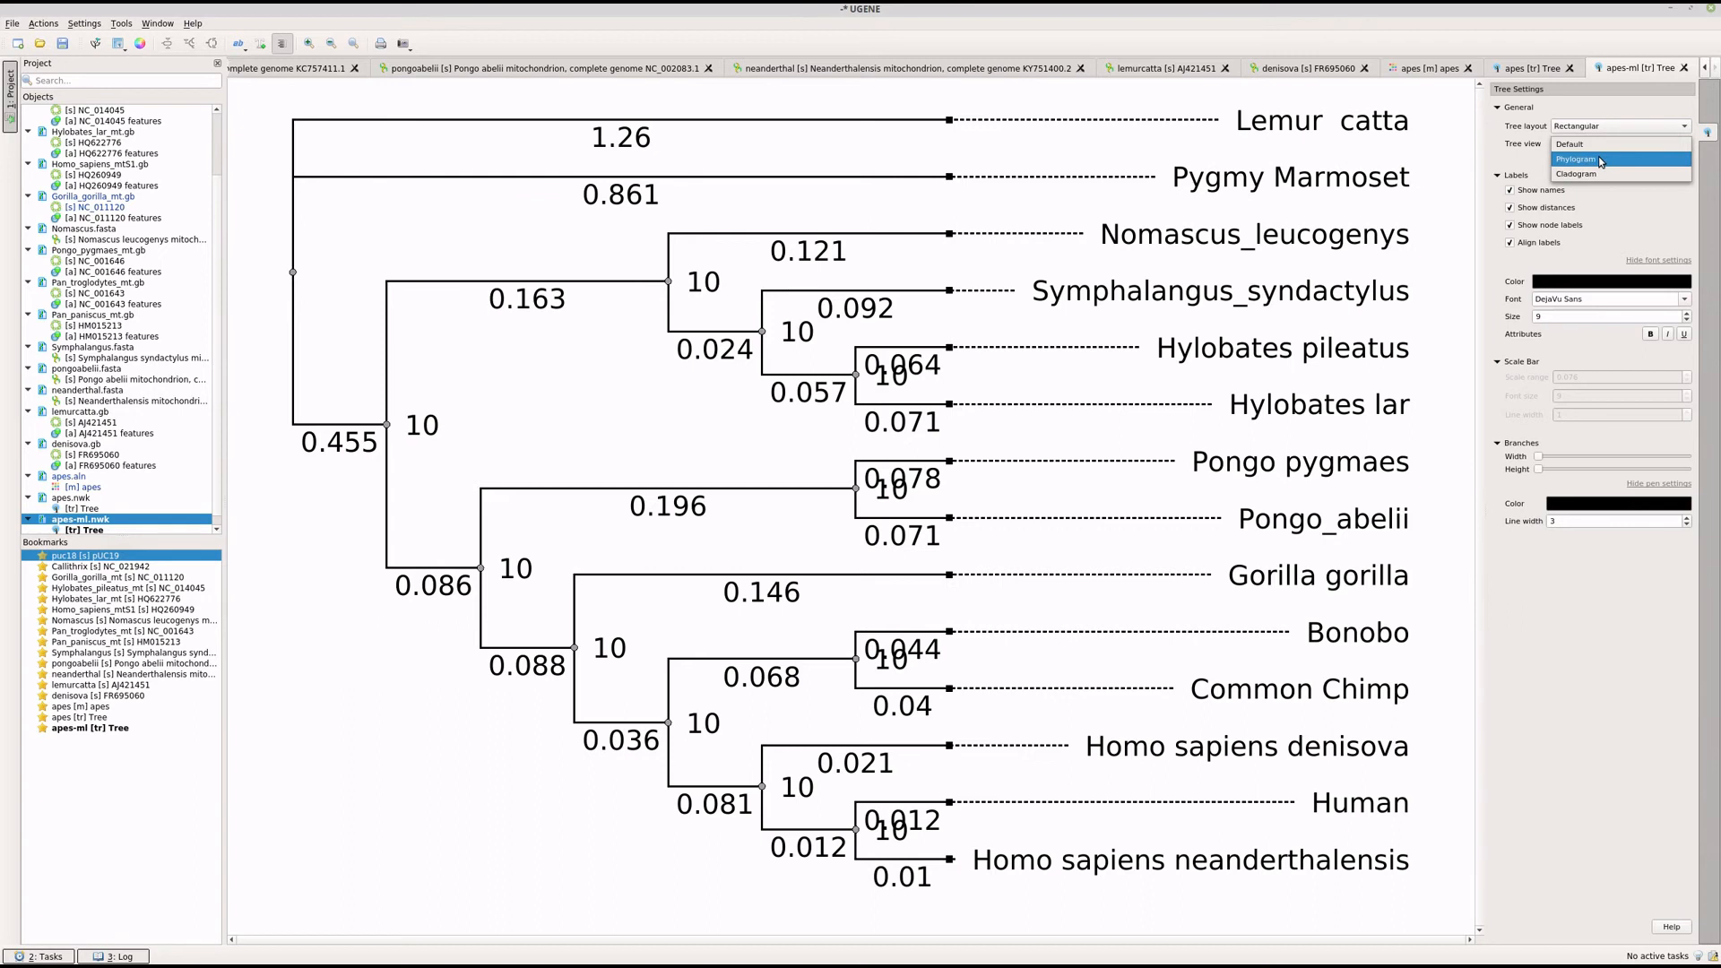
pyautogui.click(1578, 160)
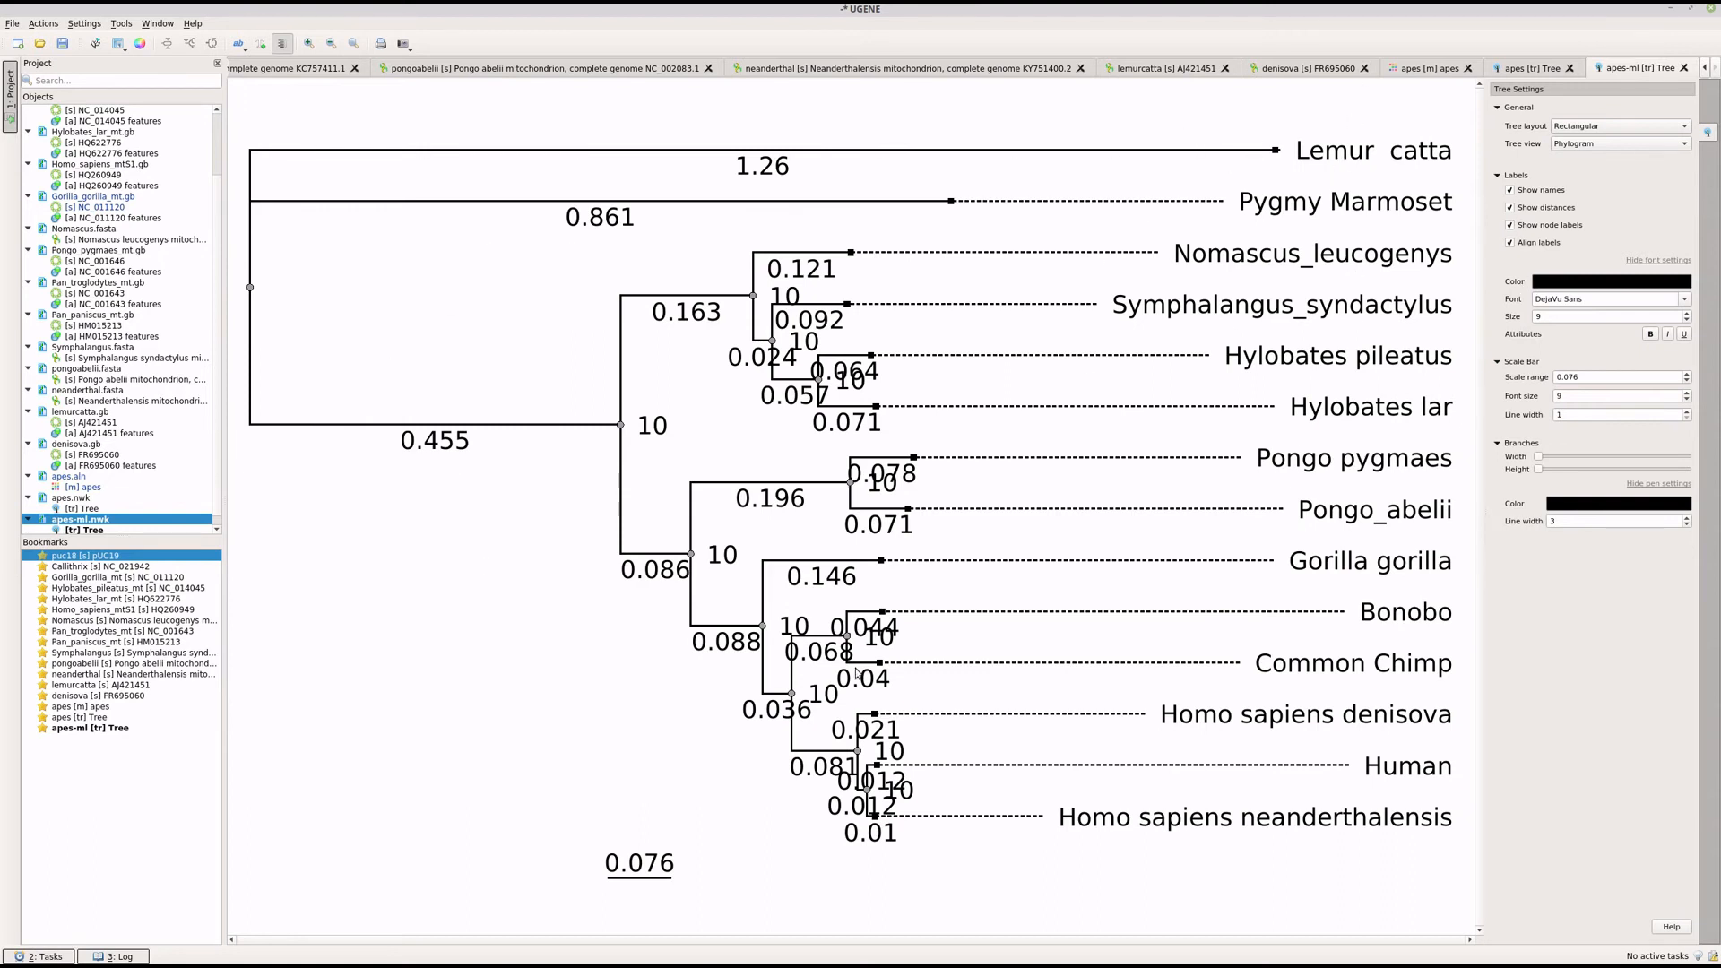
# Step: Hide the node labels on the apes-ml phylogram
pyautogui.click(1511, 226)
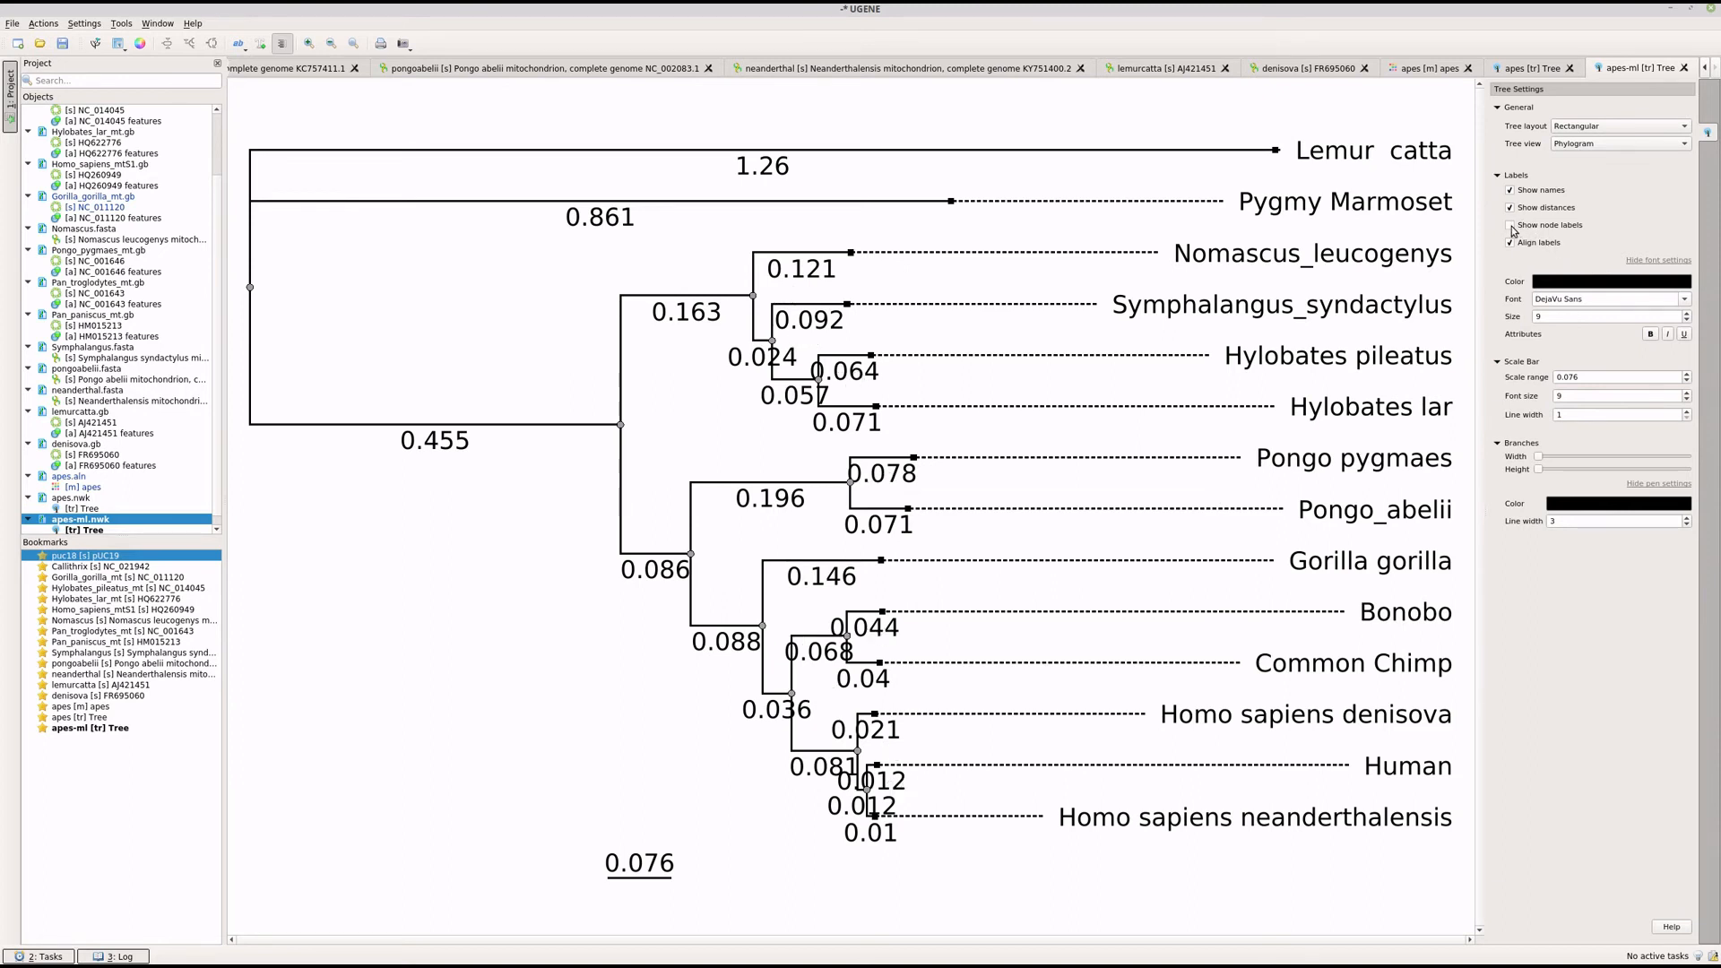
pyautogui.click(1511, 227)
pyautogui.click(1512, 227)
# Step: Open the apes.nwk tree and change its tree view to Phylogram
pyautogui.doubleClick(86, 499)
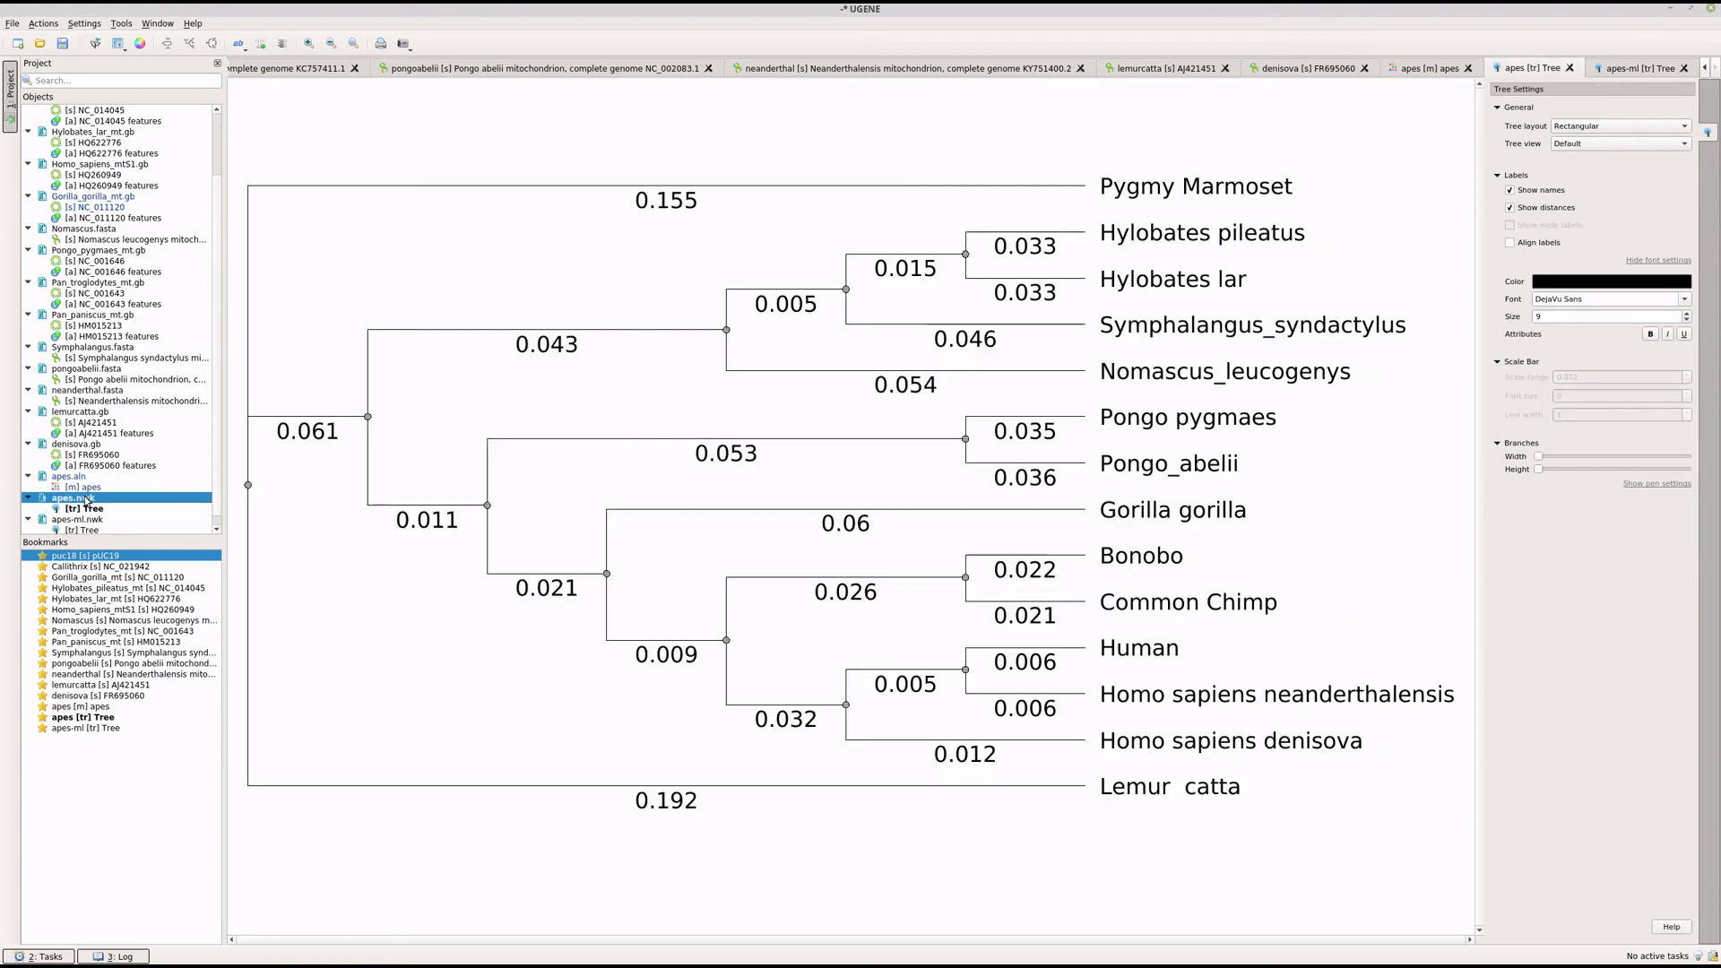
pyautogui.click(1621, 144)
pyautogui.click(1622, 159)
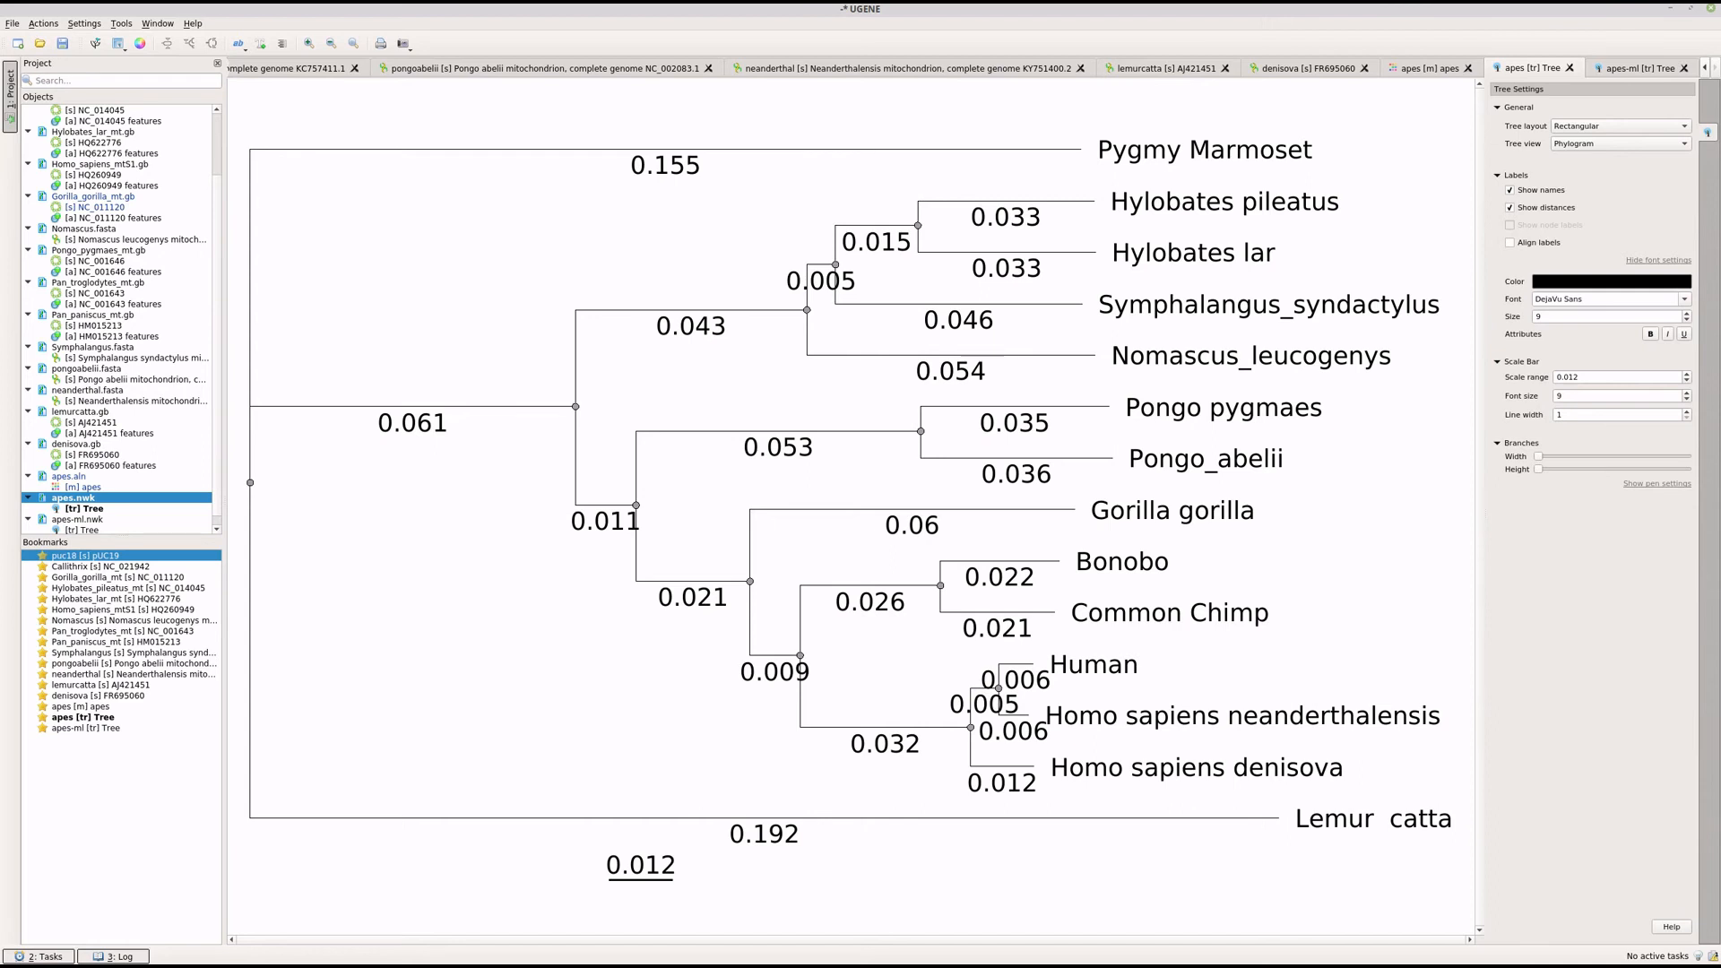
# Step: Switch to FigTree and maximize its window
pyautogui.hotkey('alt', 'Tab')
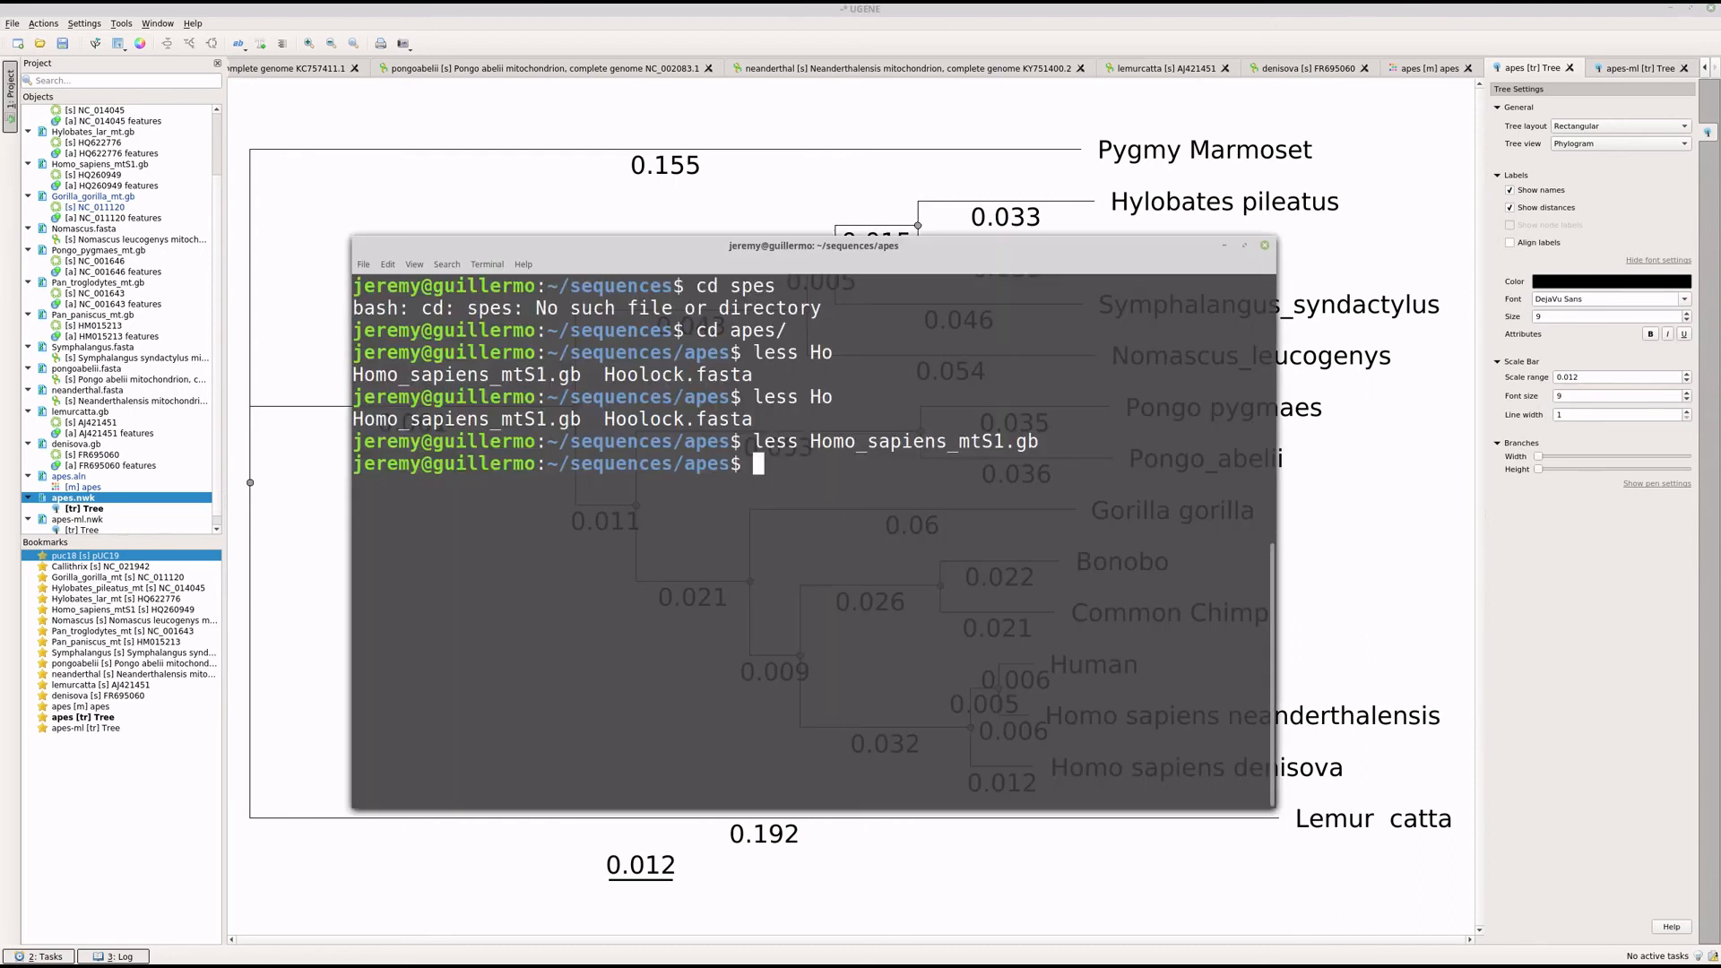
pyautogui.hotkey('alt', 'Tab')
pyautogui.hotkey('alt', 'Tab')
pyautogui.hotkey('alt', 'Tab')
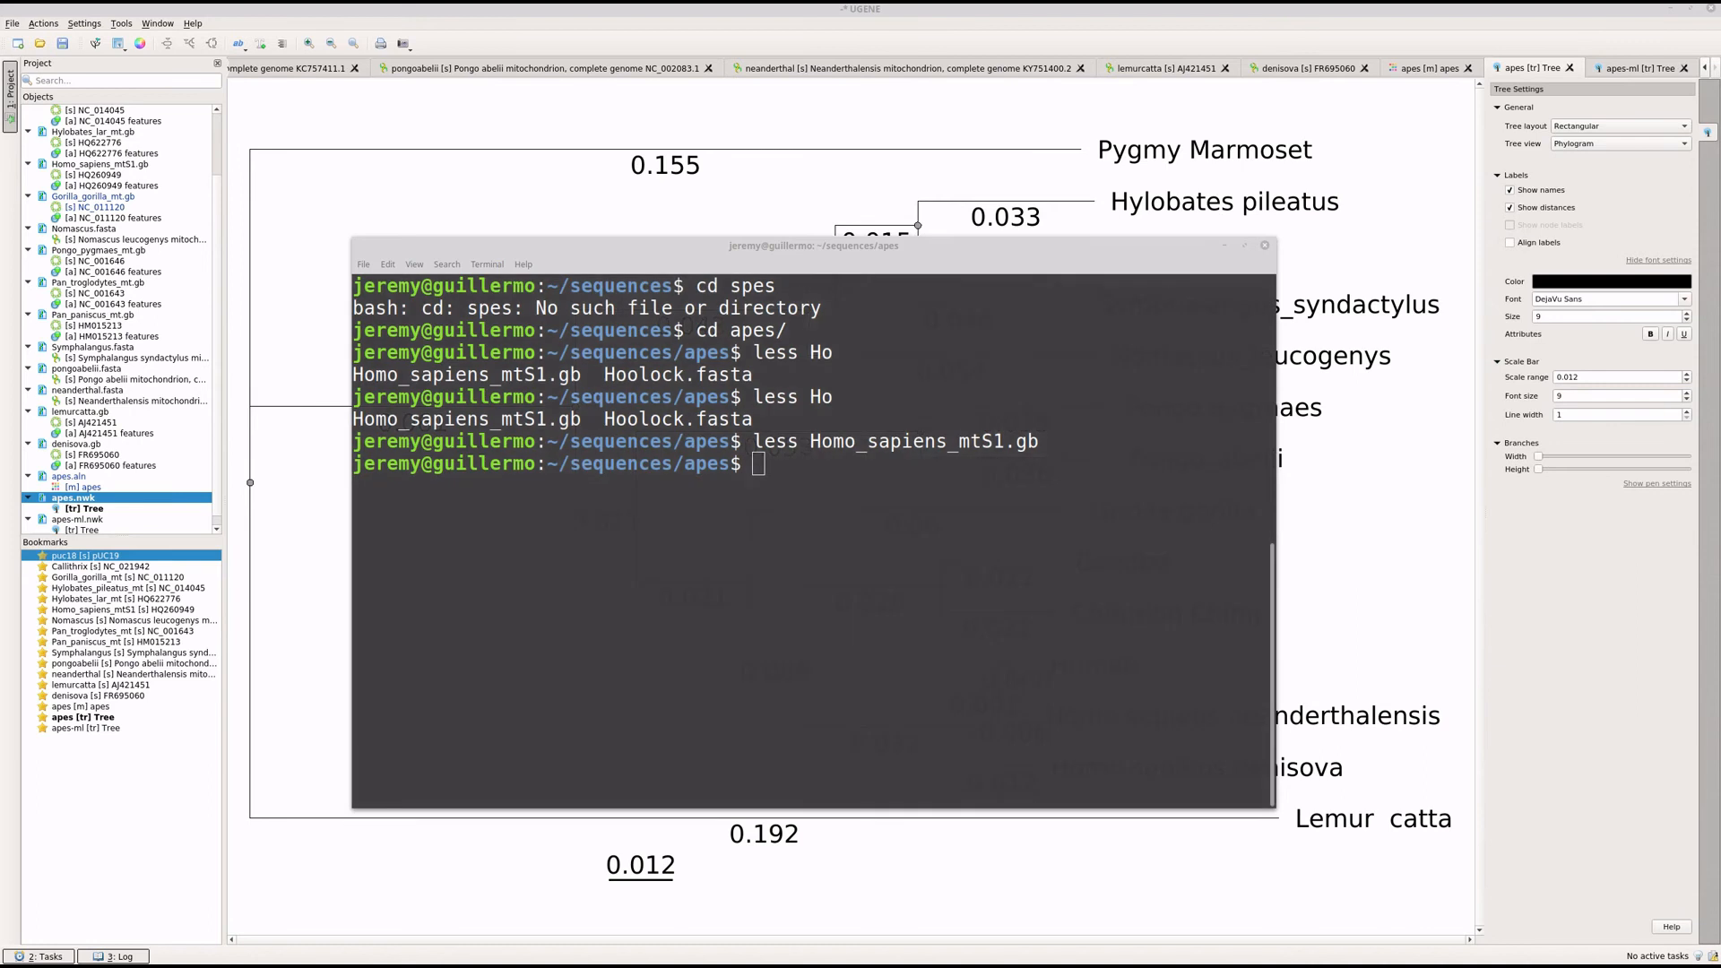
pyautogui.moveTo(2, 285); pyautogui.dragTo(807, 275)
pyautogui.doubleClick(807, 275)
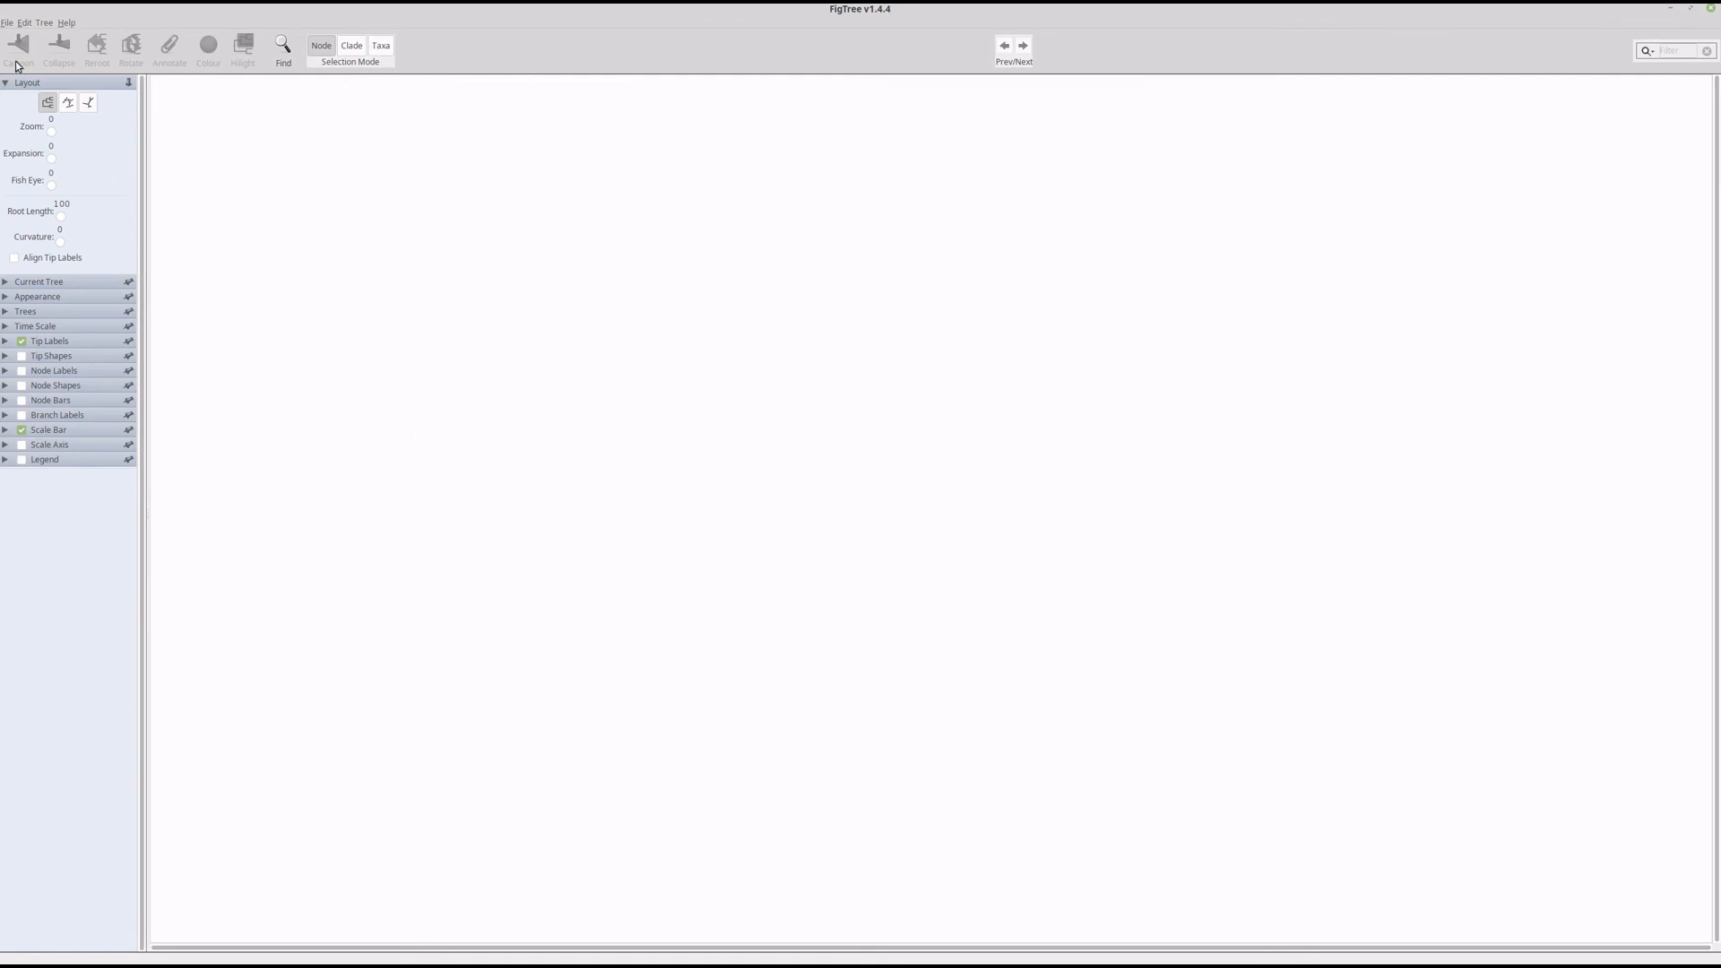
# Step: Open apes-ml.nwk from the sequences/apes folder of the home directory in FigTree
pyautogui.click(7, 22)
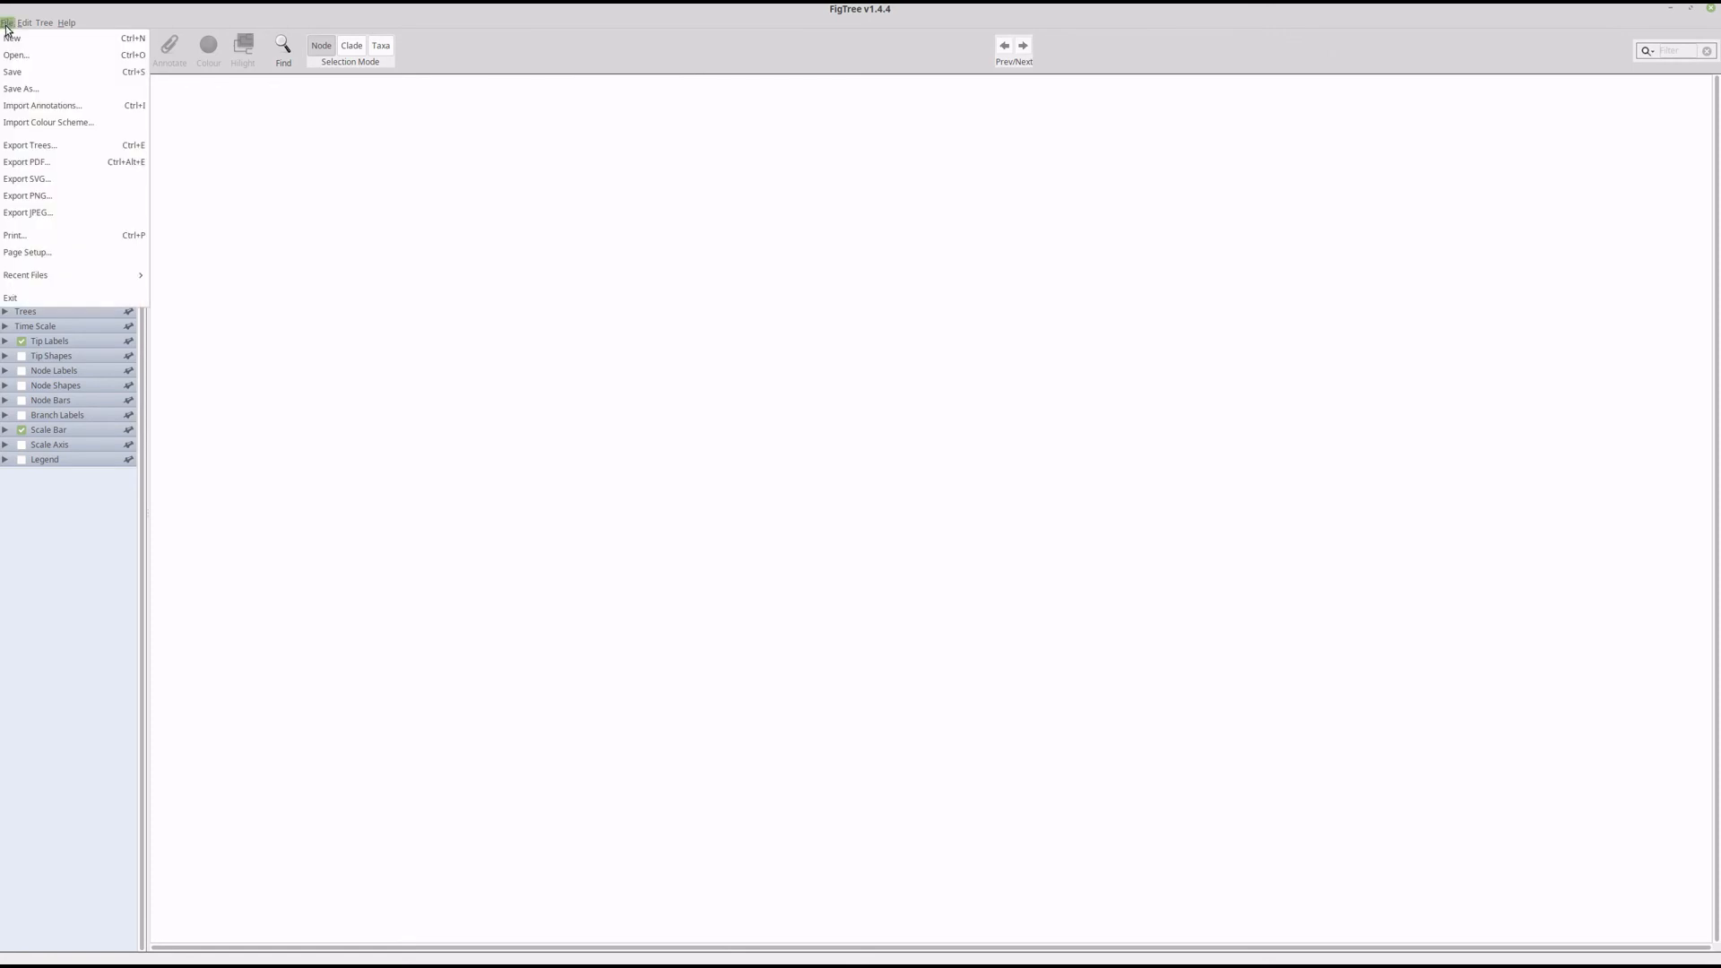
pyautogui.press('Return')
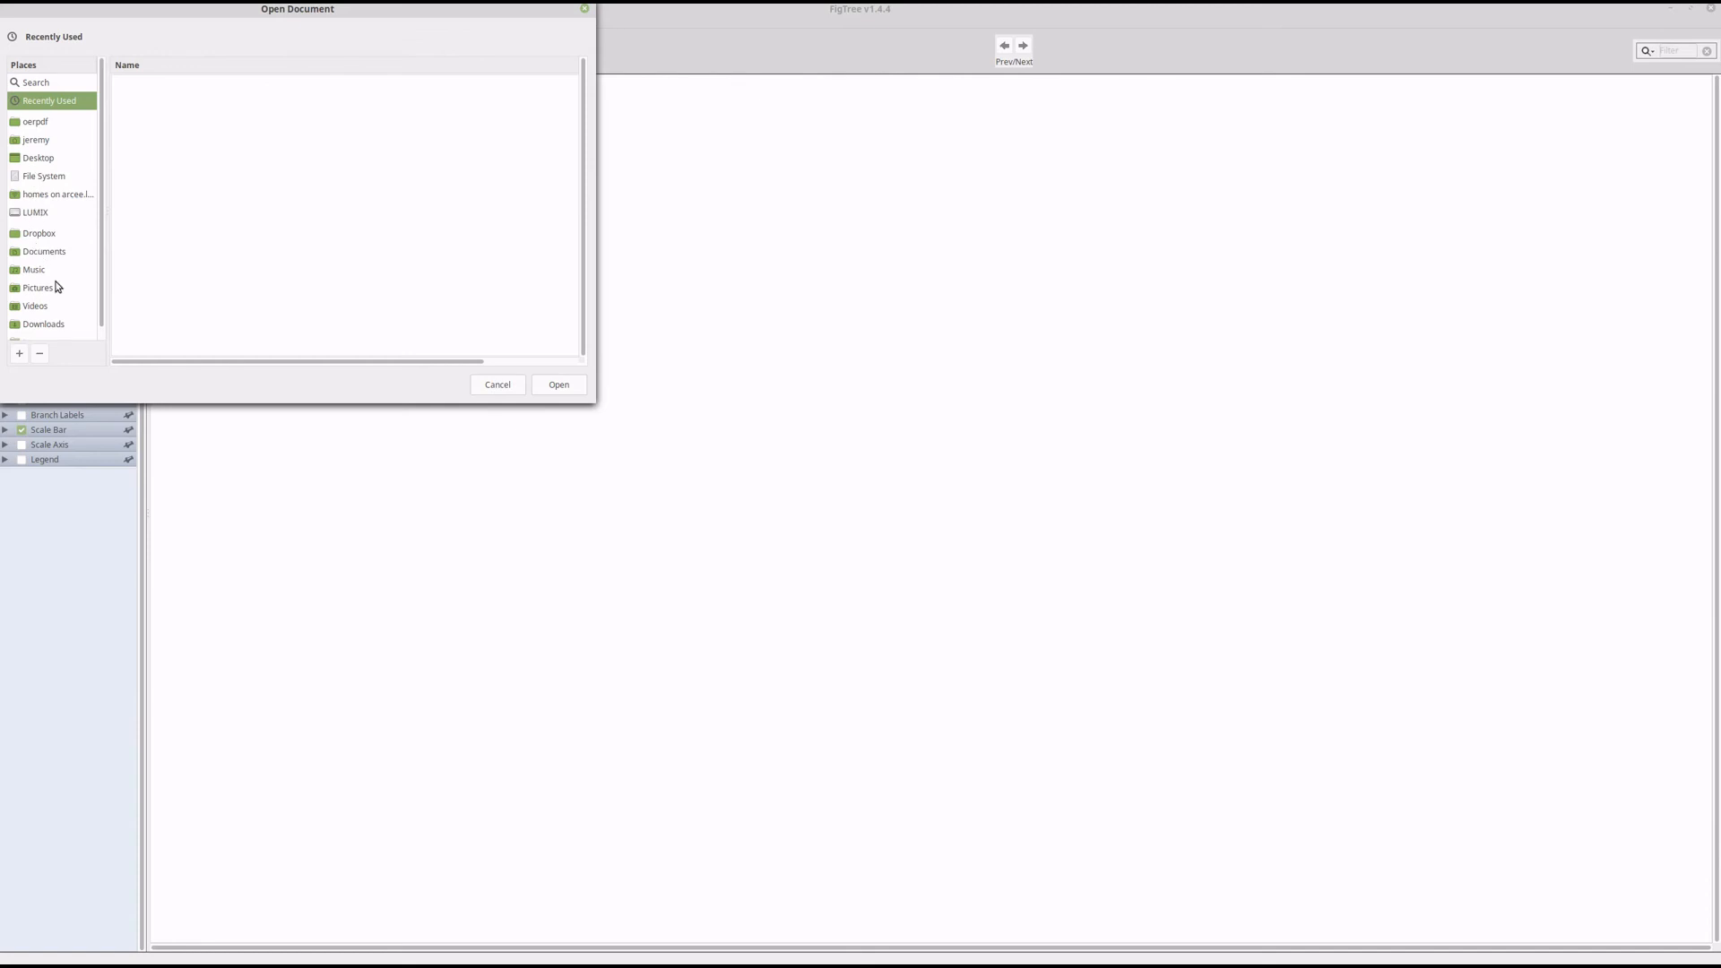
pyautogui.scroll(-1, 62, 284)
pyautogui.scroll(1, 63, 284)
pyautogui.click(40, 141)
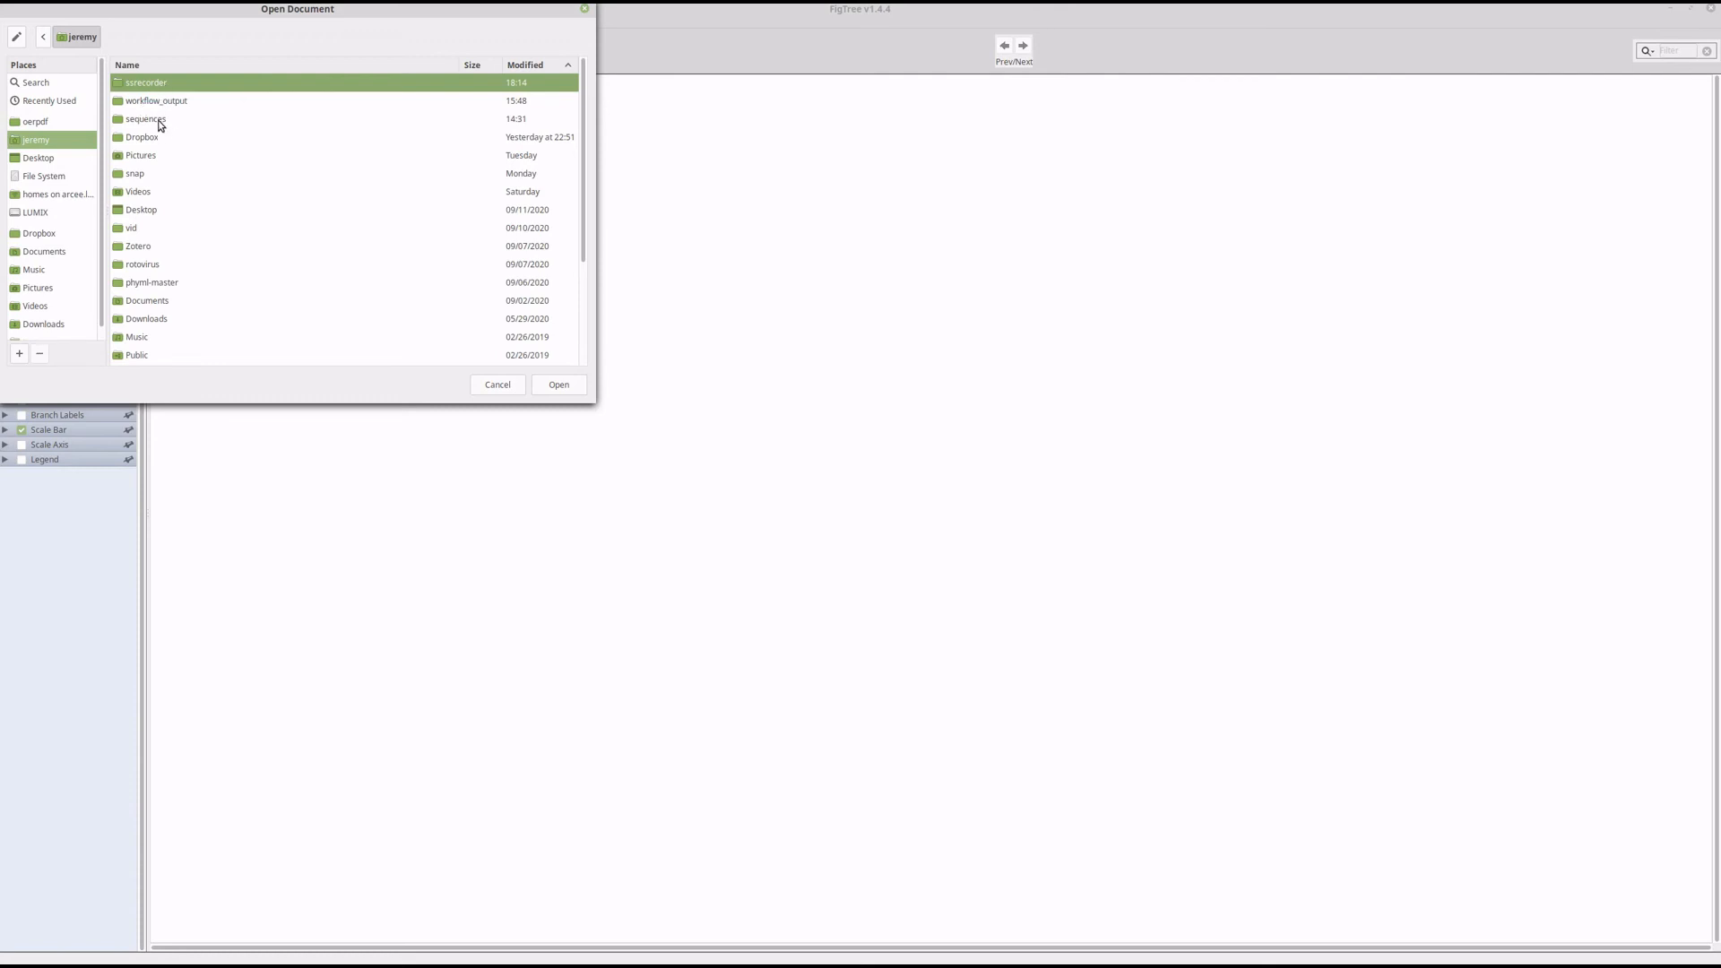
pyautogui.doubleClick(158, 118)
pyautogui.doubleClick(150, 86)
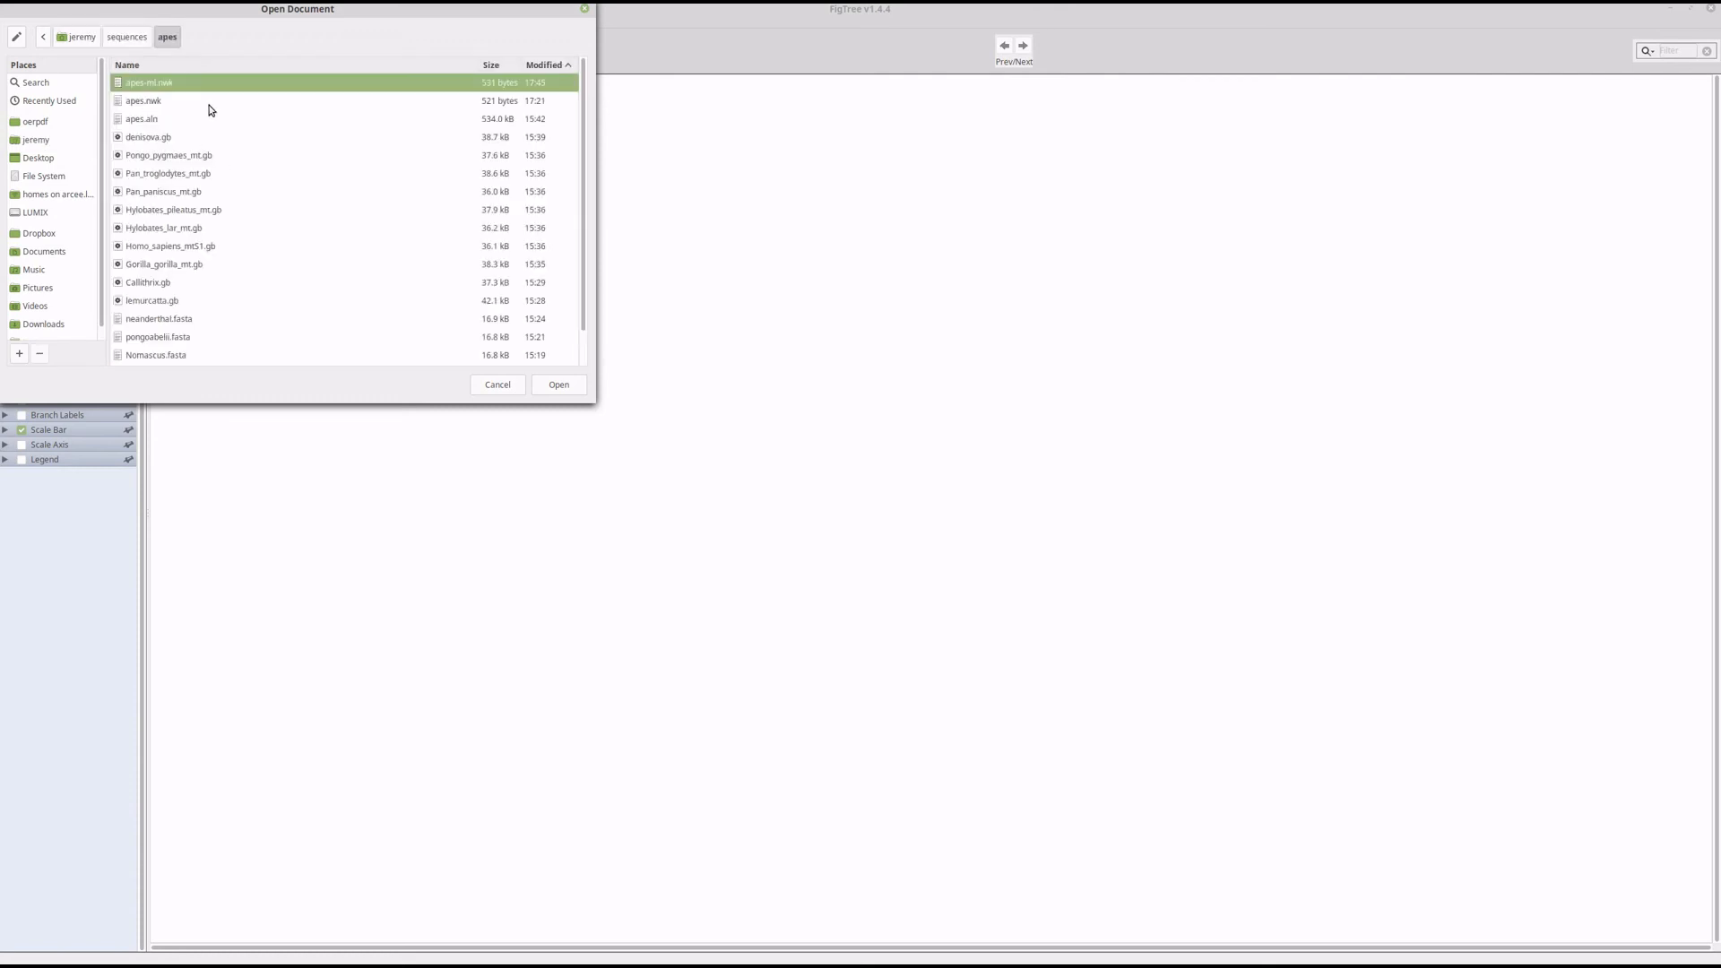
pyautogui.doubleClick(173, 87)
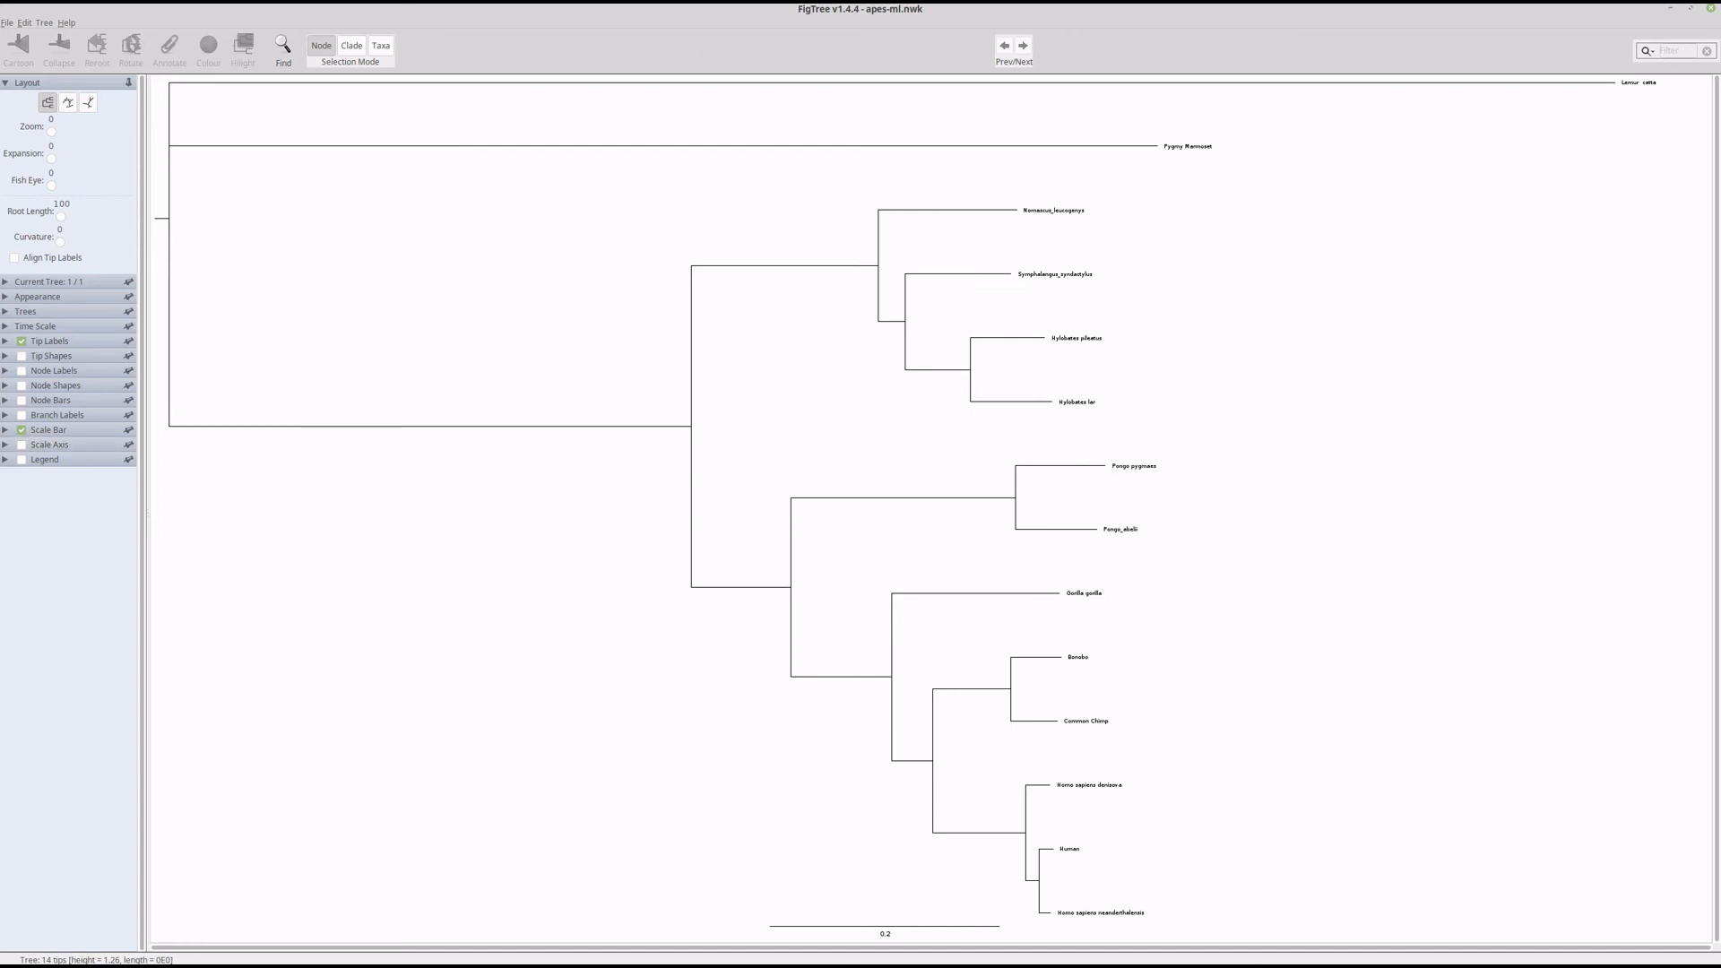
# Step: Switch to the terminal and display the alignment file apes.aln with less
pyautogui.hotkey('alt', 'Tab')
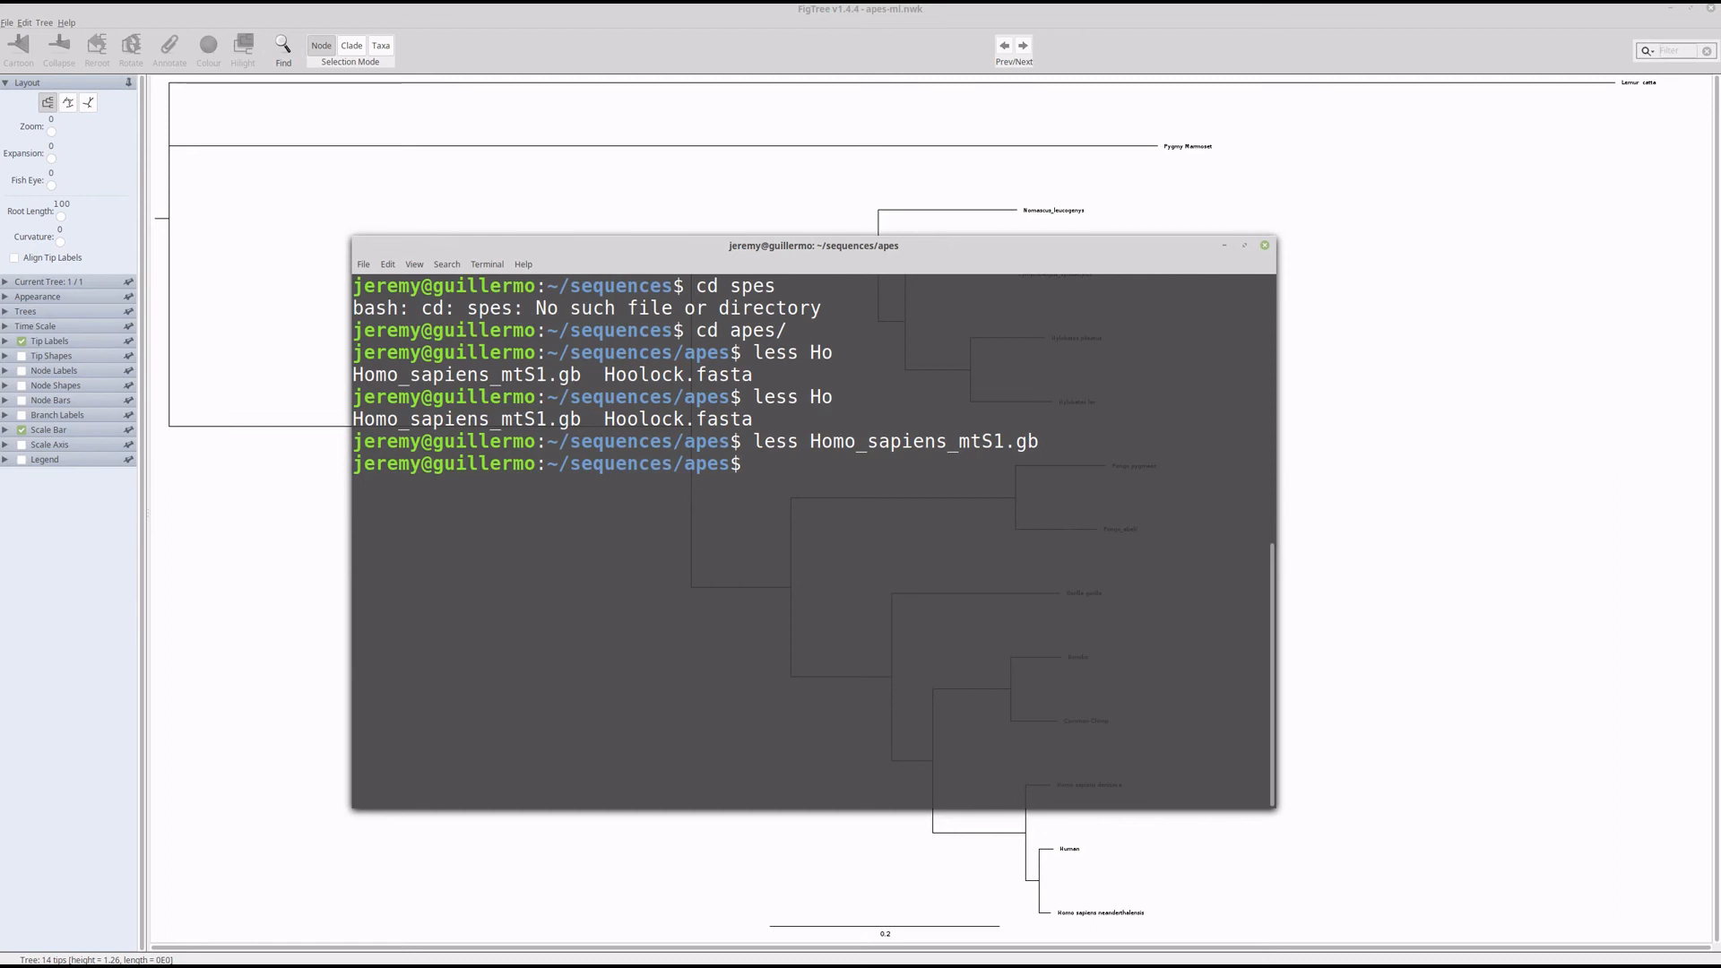
pyautogui.write('less apes')
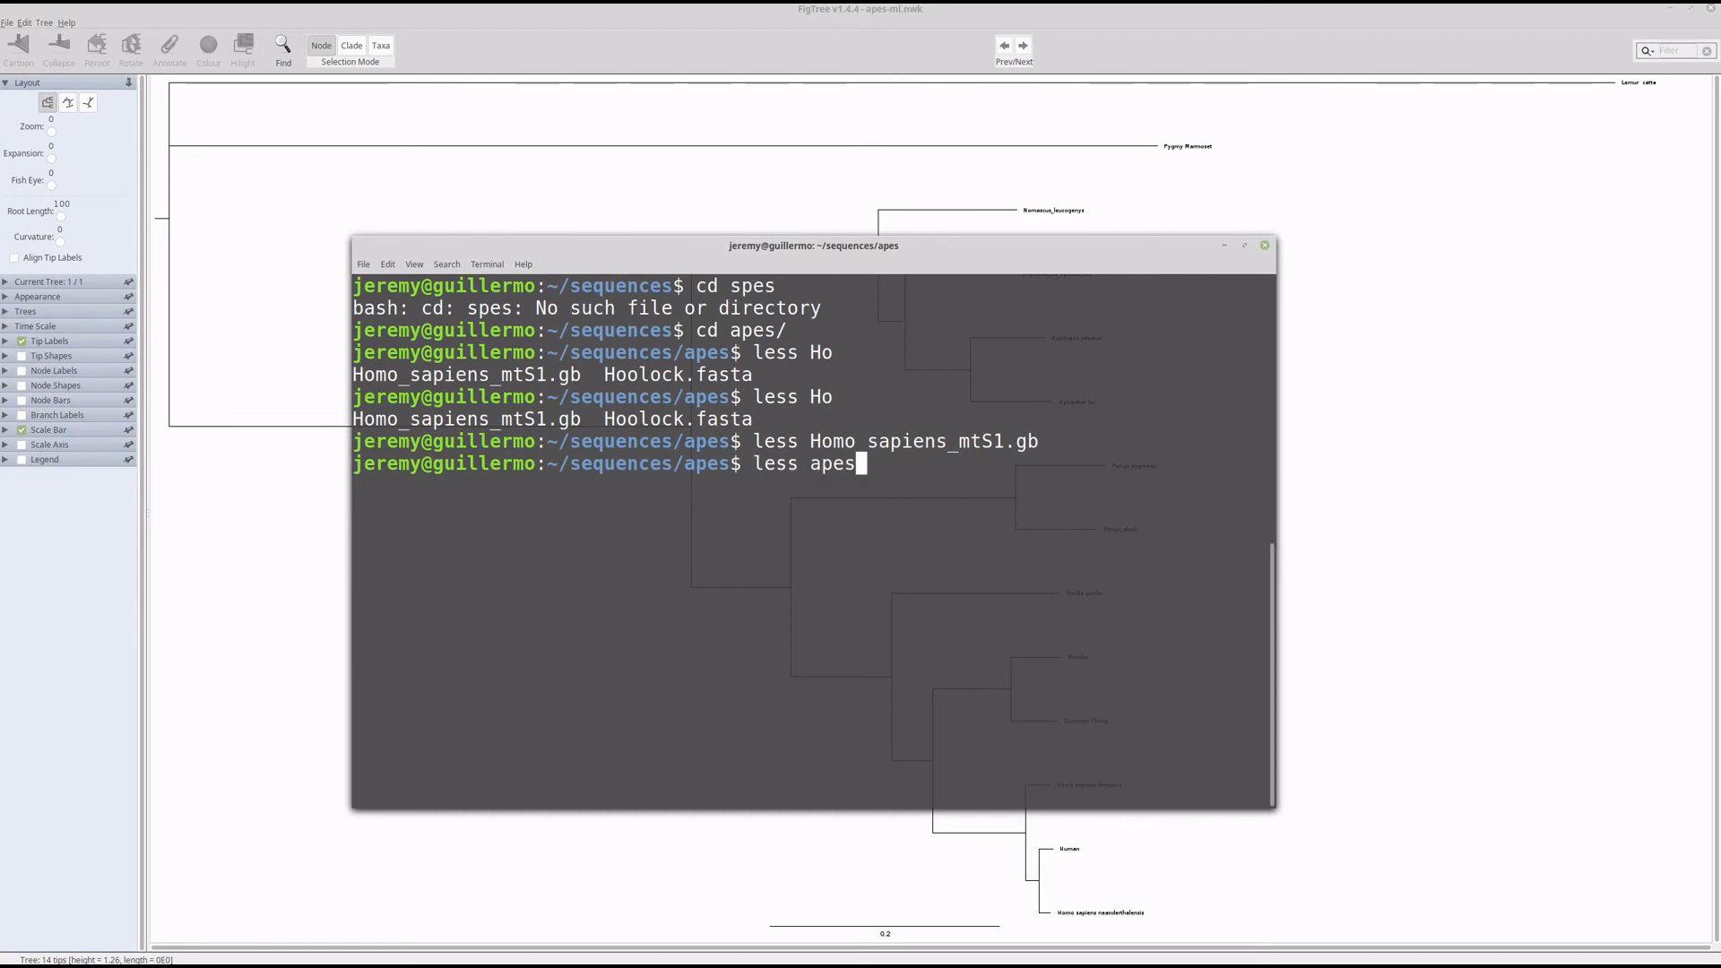
pyautogui.press('Tab')
pyautogui.press('Tab')
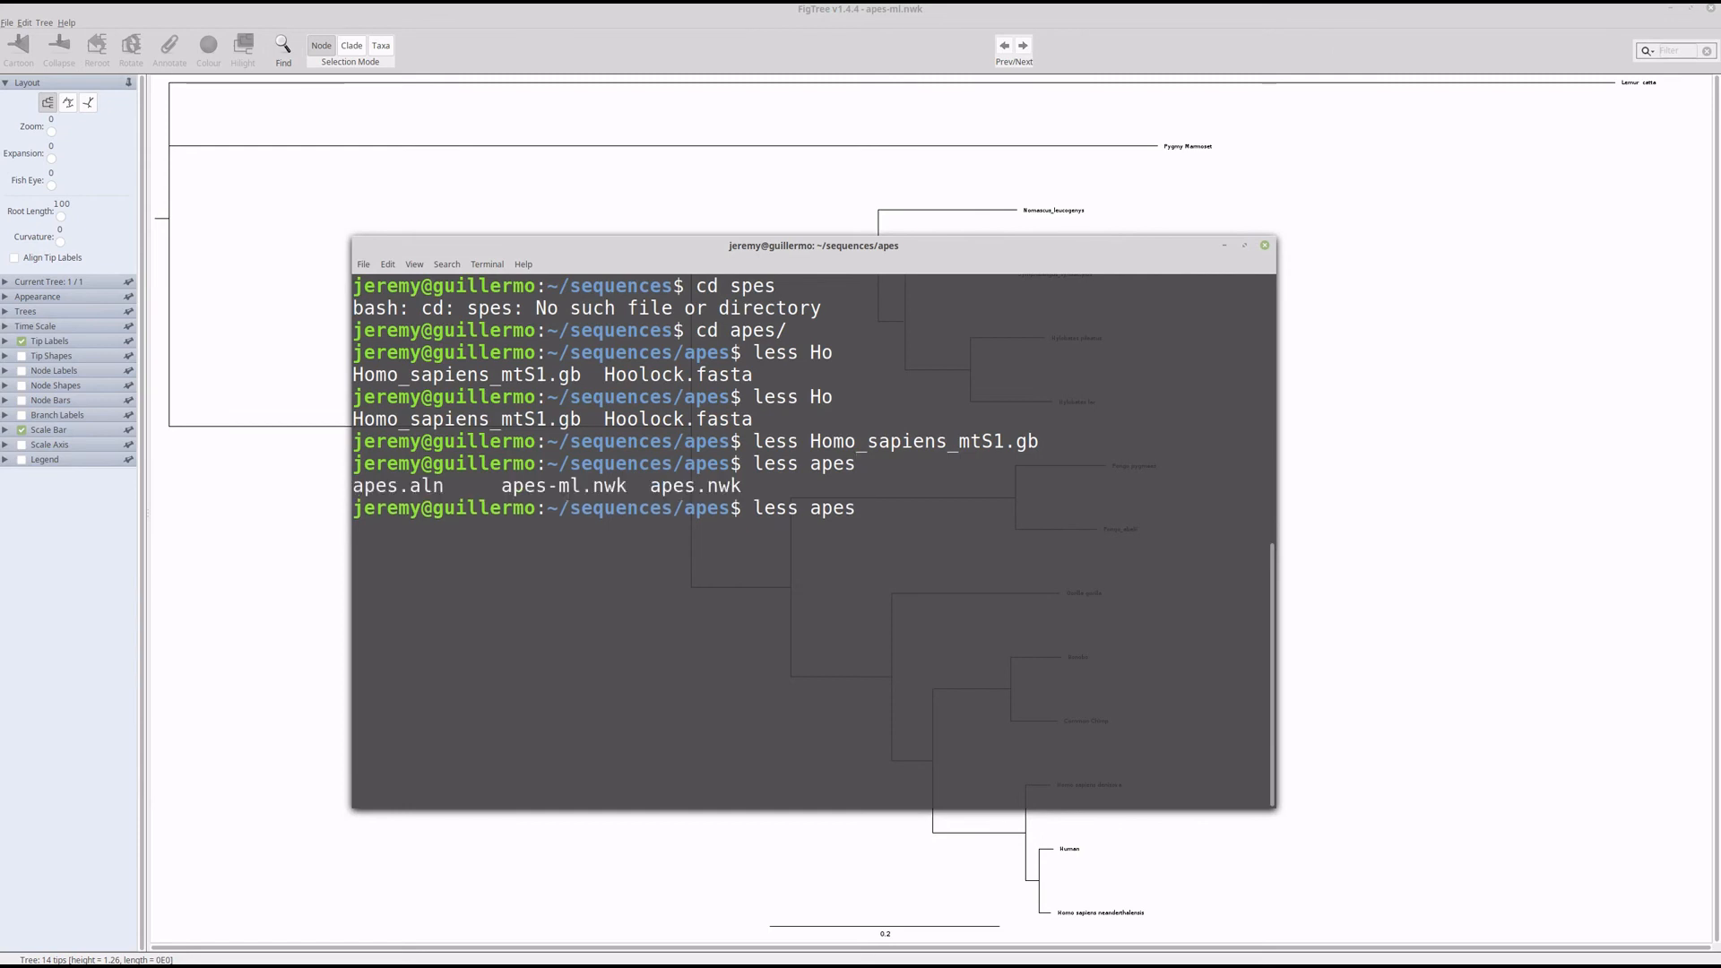
pyautogui.write('-')
pyautogui.press('Tab')
pyautogui.press('BackSpace')
pyautogui.press('BackSpace')
pyautogui.press('BackSpace')
pyautogui.press('BackSpace')
pyautogui.press('BackSpace')
pyautogui.press('BackSpace')
pyautogui.press('BackSpace')
pyautogui.write('.a')
pyautogui.press('Tab')
pyautogui.press('Return')
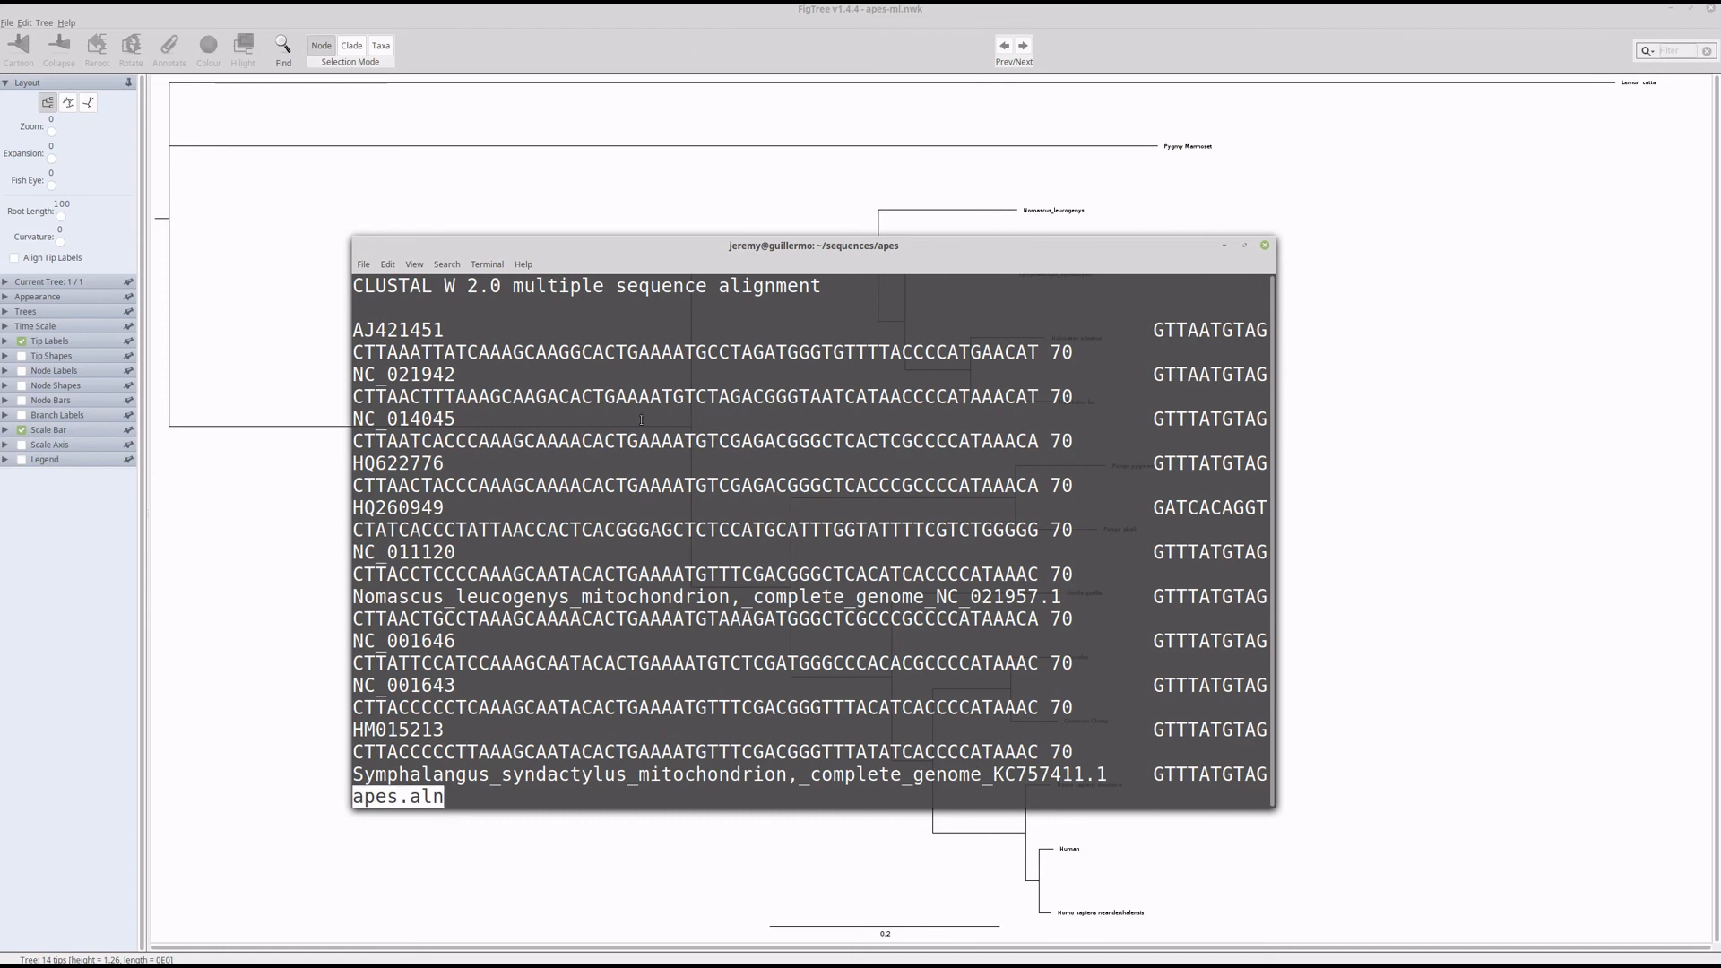
# Step: Page through the aligned sequences in apes.aln and quit the viewer
pyautogui.scroll(-20, 646, 434)
pyautogui.scroll(-20, 655, 422)
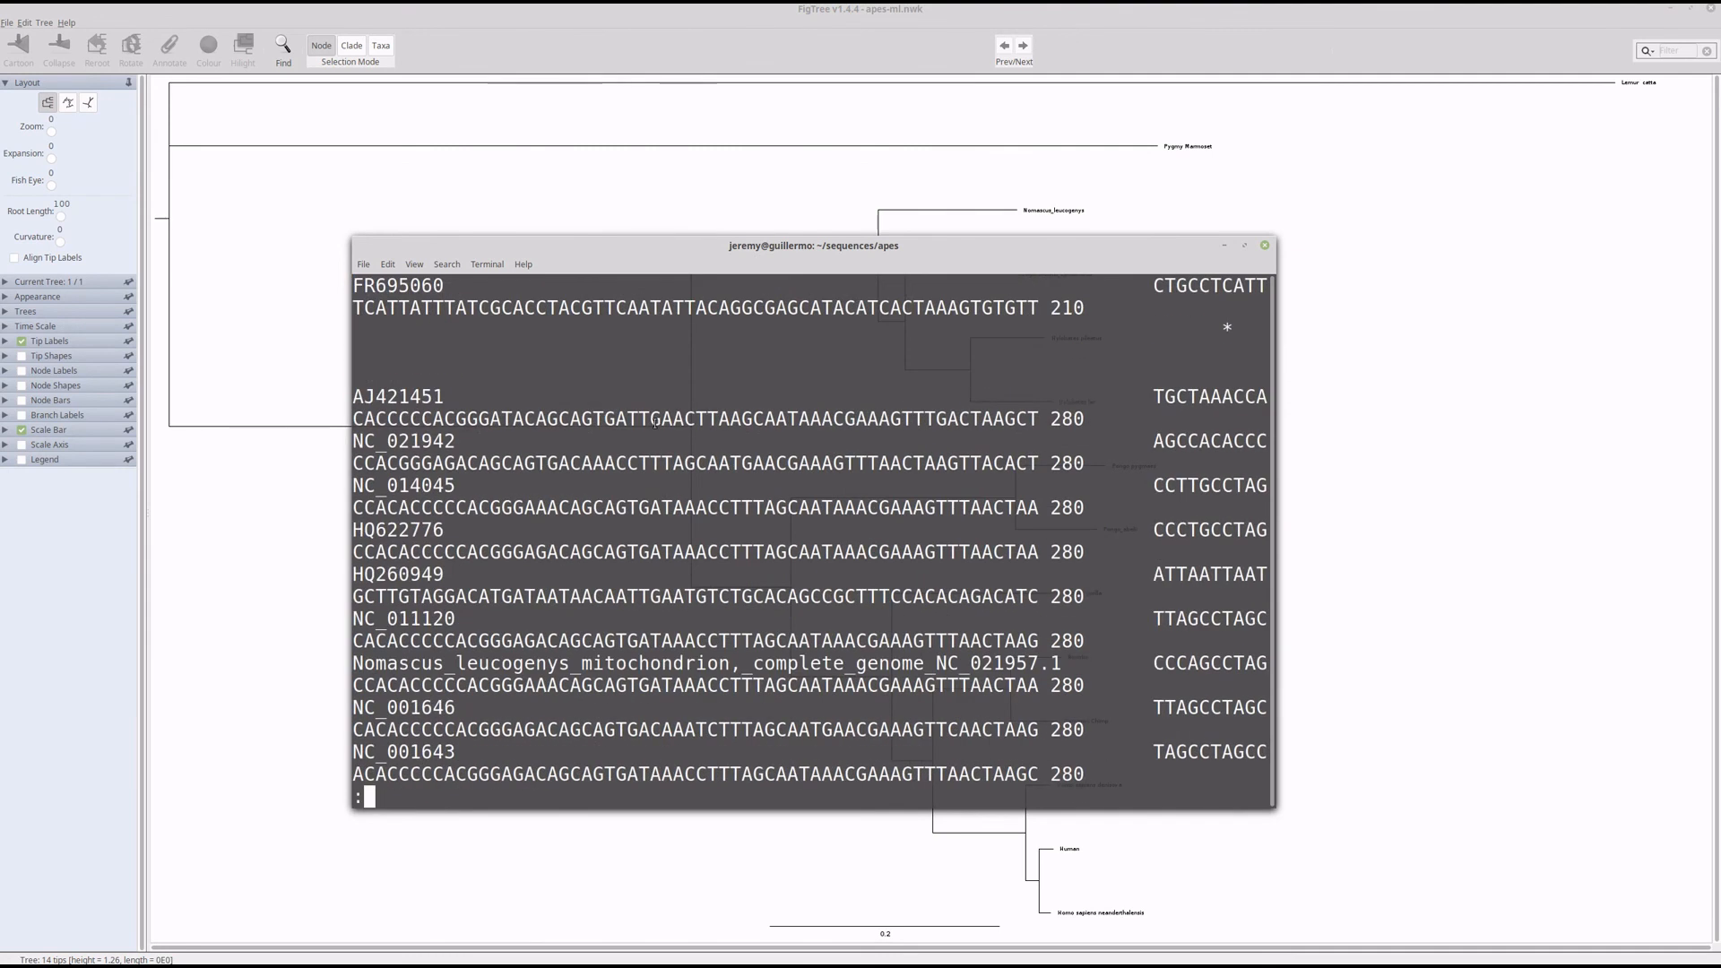
pyautogui.scroll(-1, 693, 475)
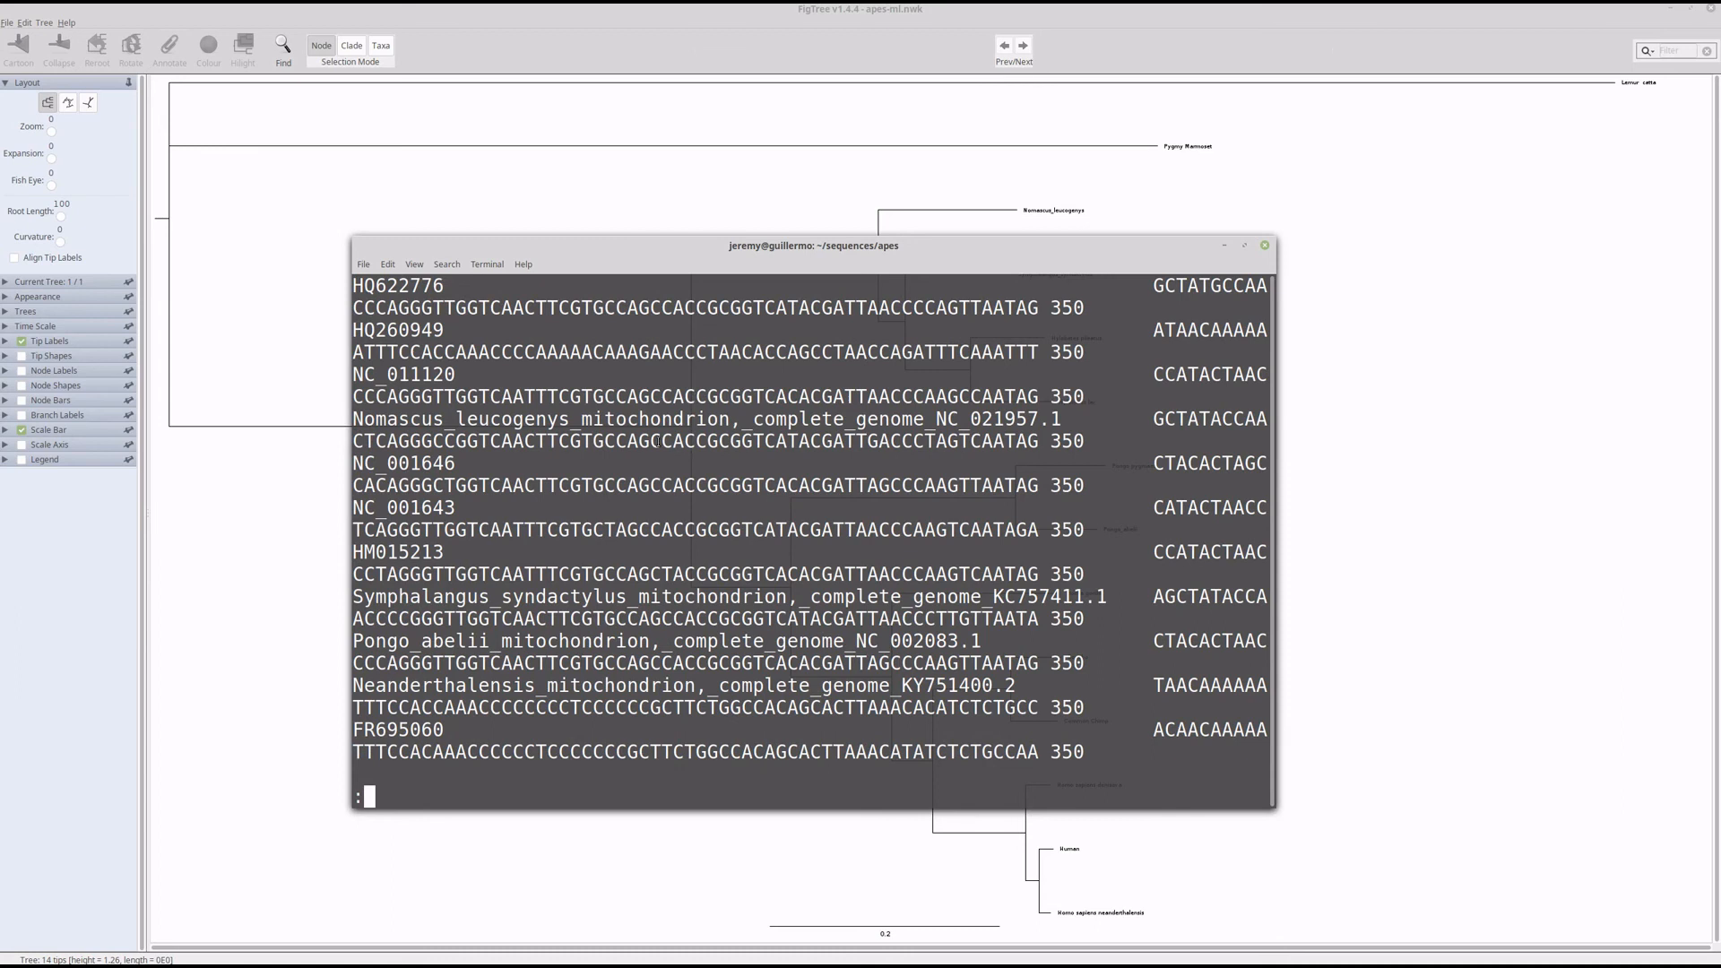
pyautogui.press('q')
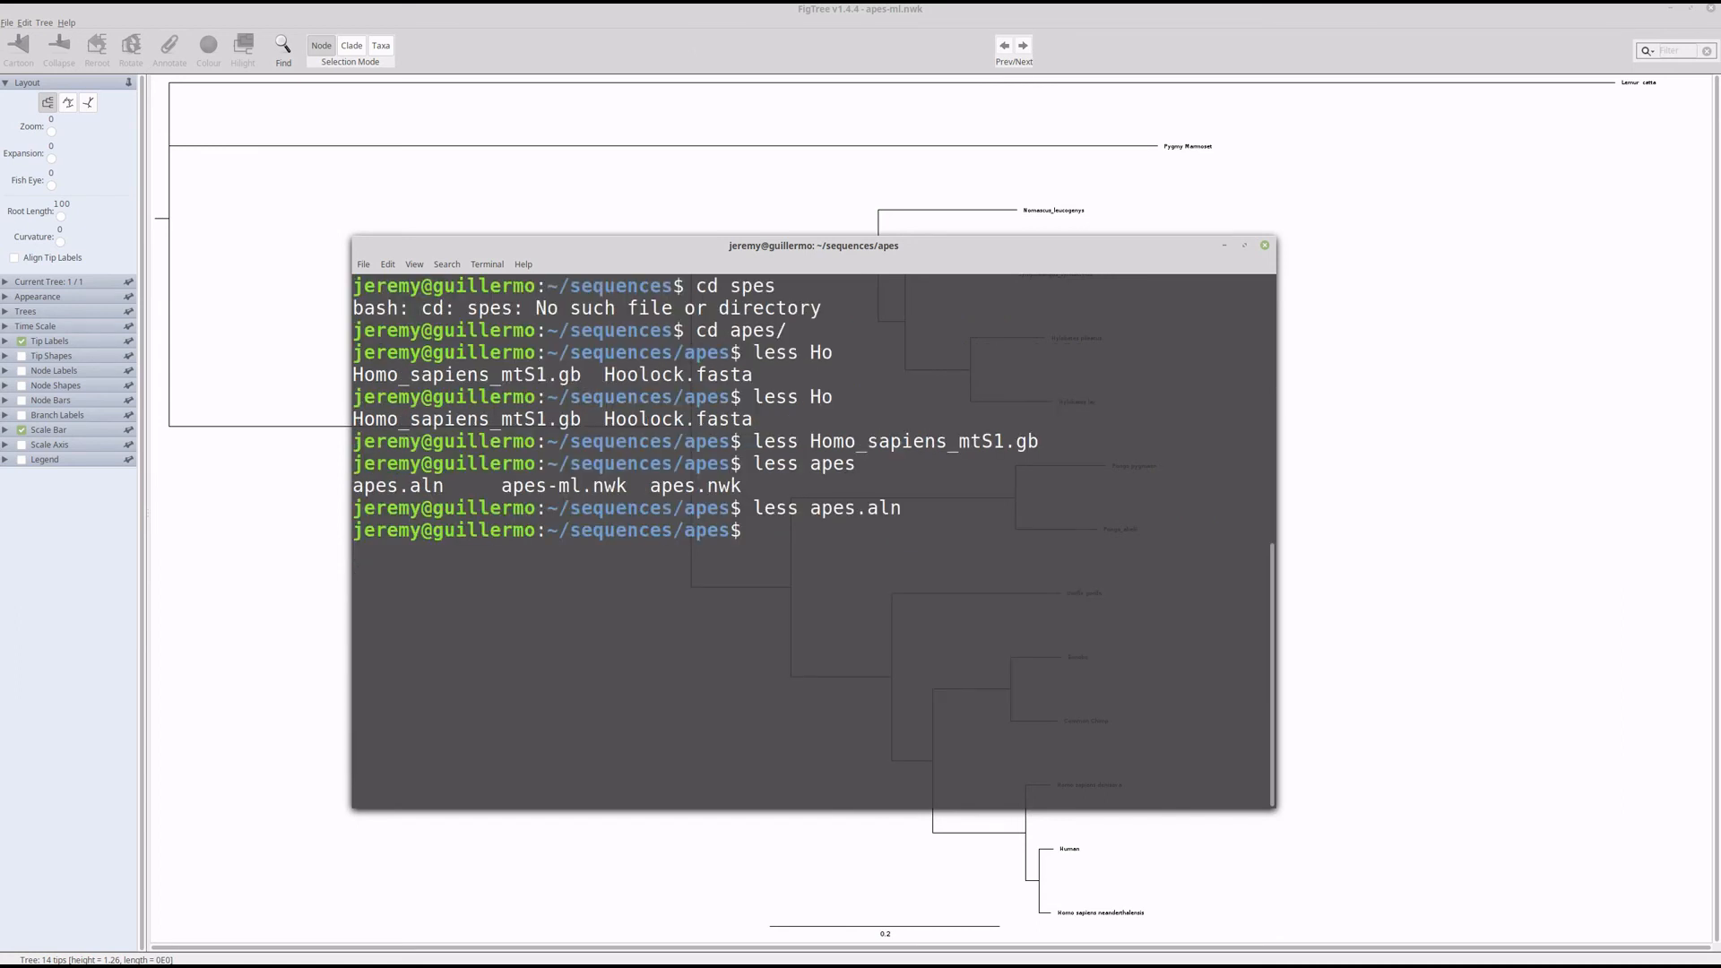
# Step: Display apes-ml.nwk with less, examine its Newick text and quit the viewer
pyautogui.press('Up')
pyautogui.press('BackSpace')
pyautogui.press('BackSpace')
pyautogui.press('BackSpace')
pyautogui.press('BackSpace')
pyautogui.write('-')
pyautogui.press('Tab')
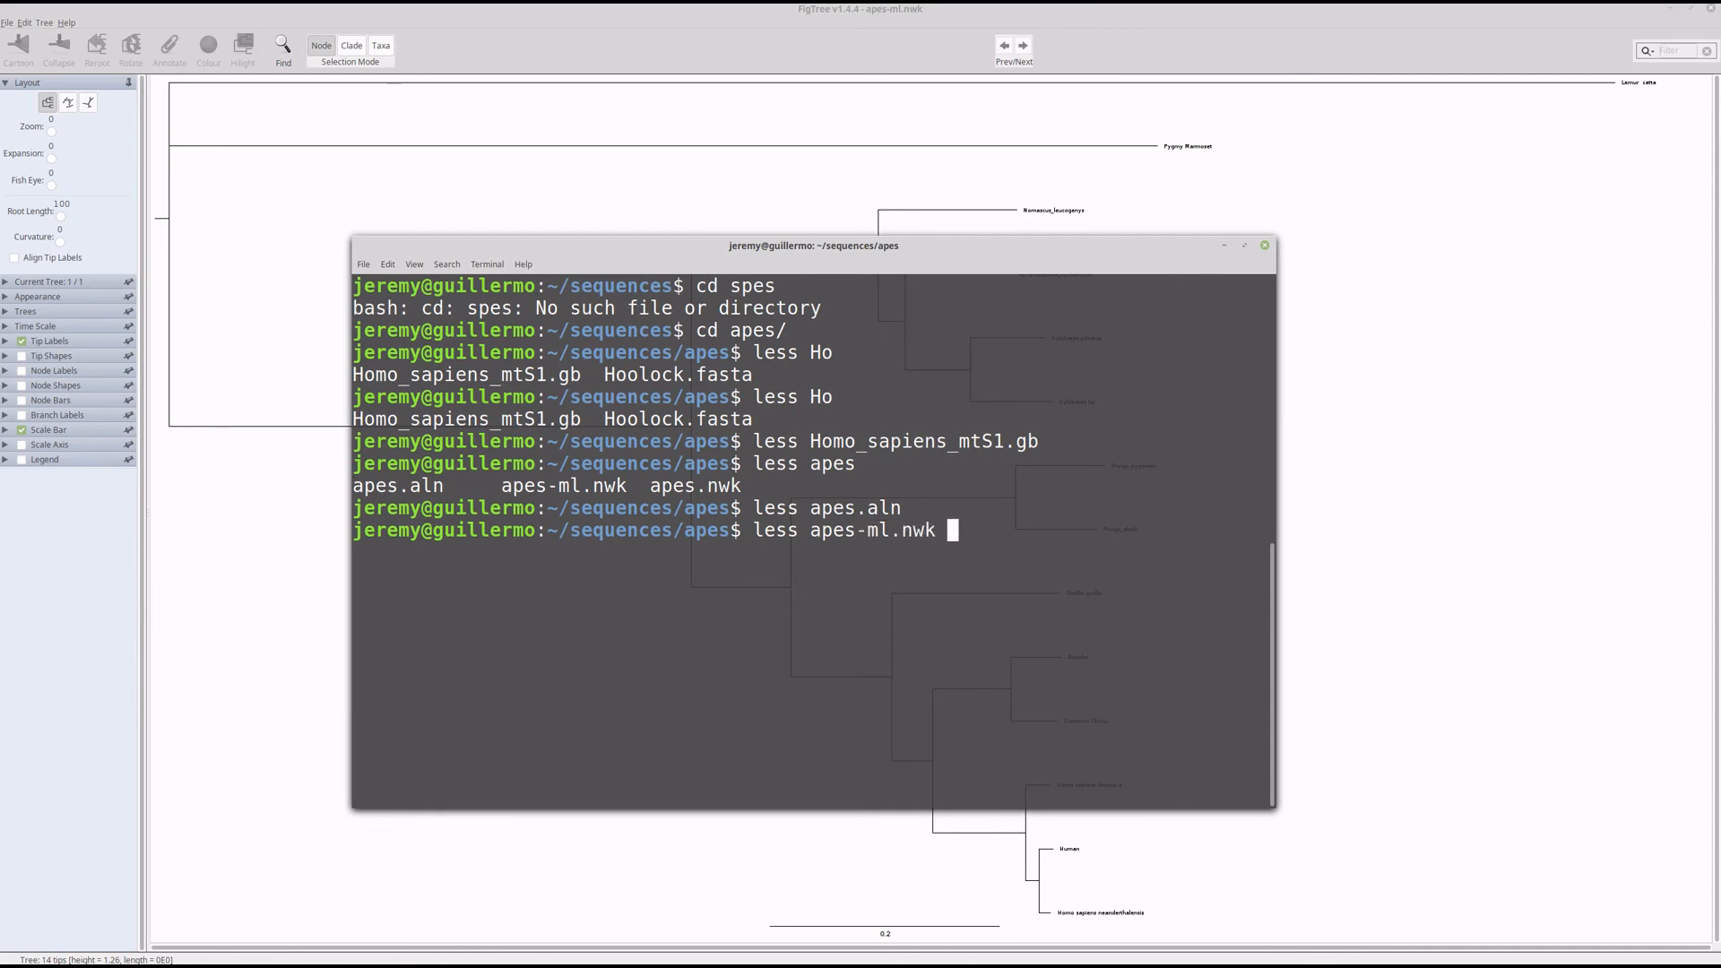
pyautogui.press('Return')
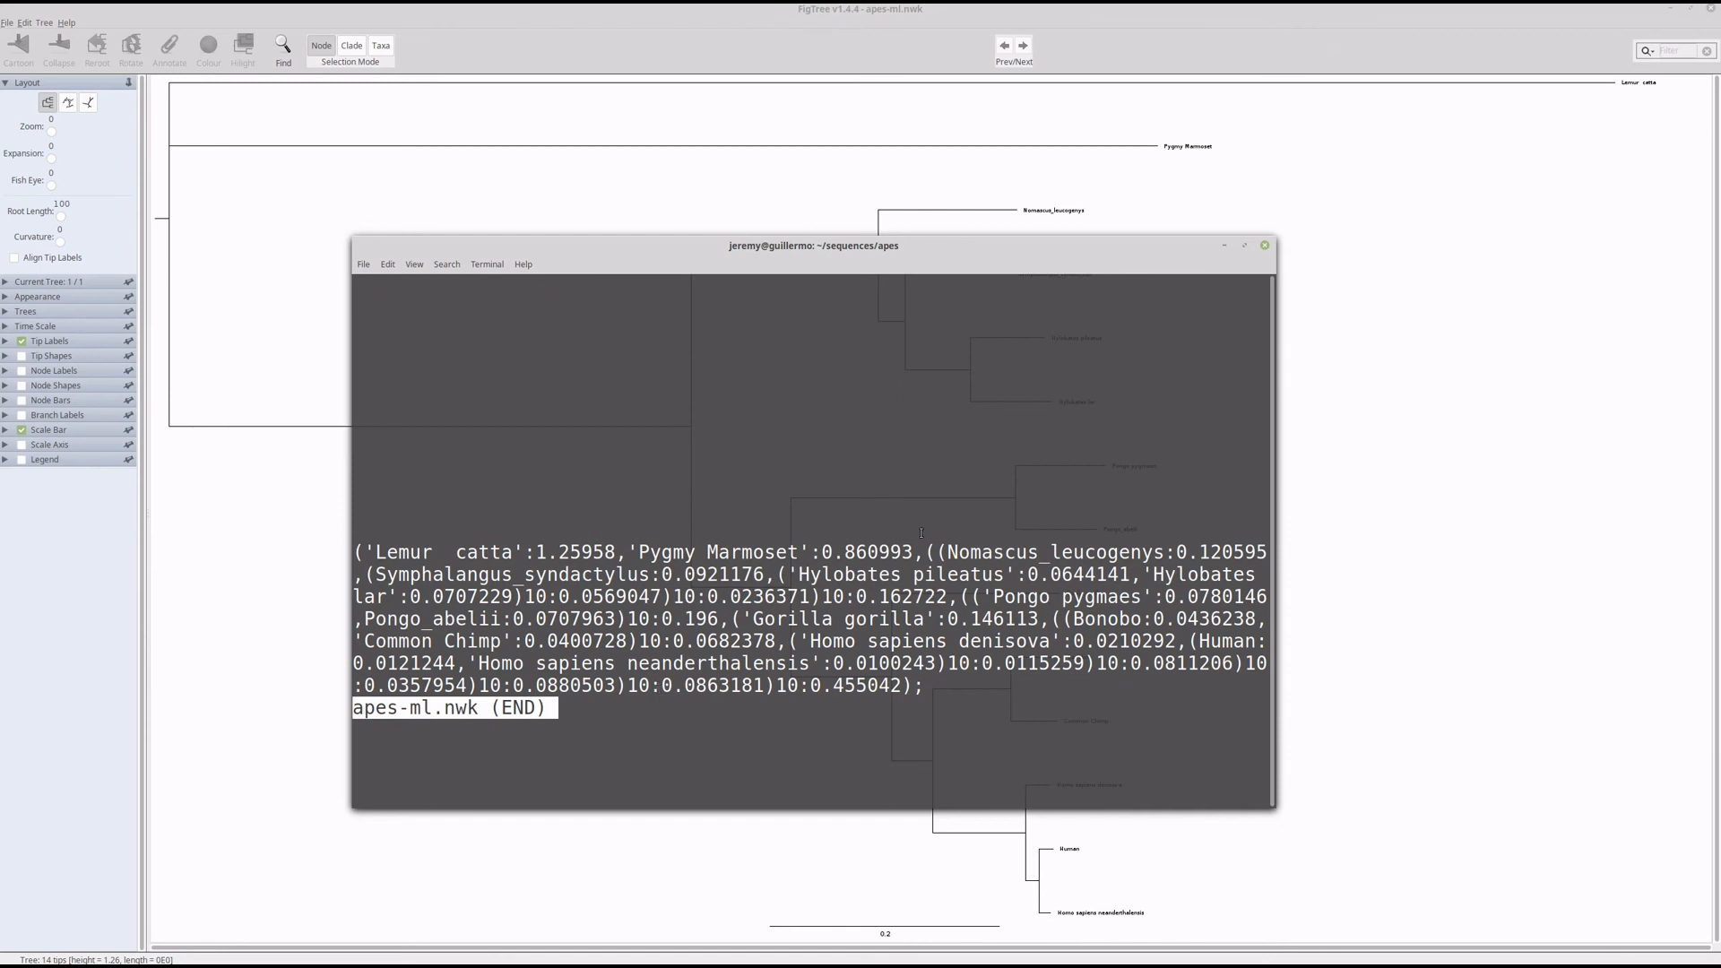
pyautogui.scroll(-1, 955, 682)
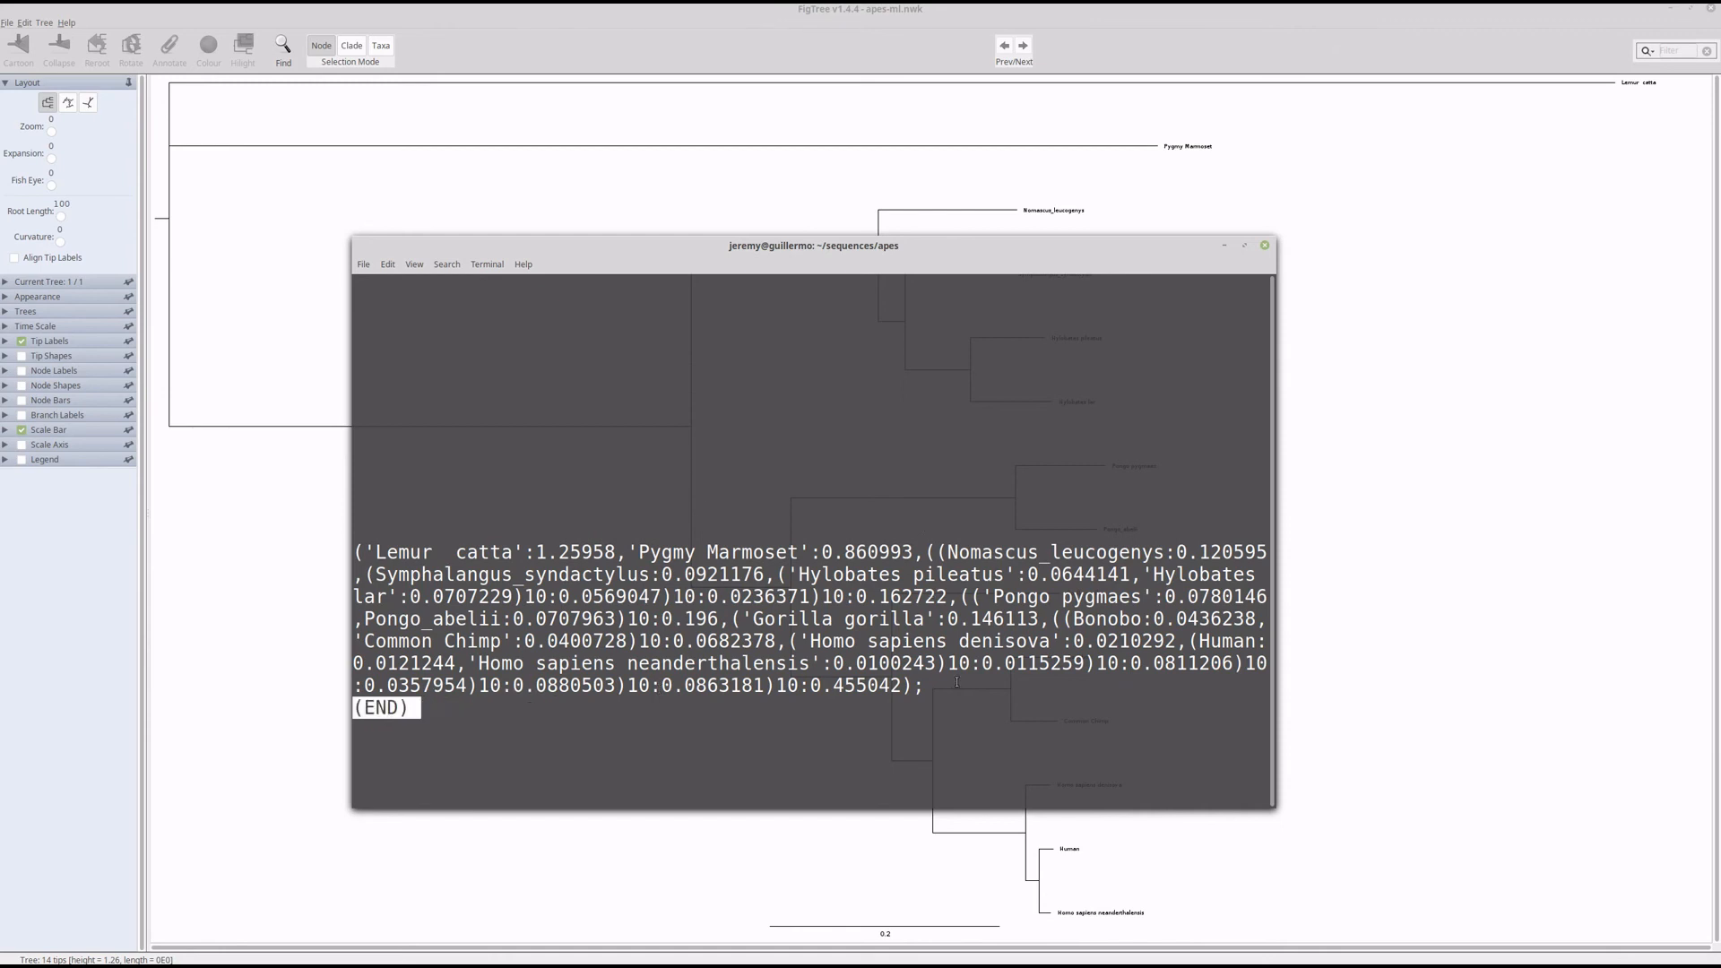
pyautogui.scroll(1, 957, 684)
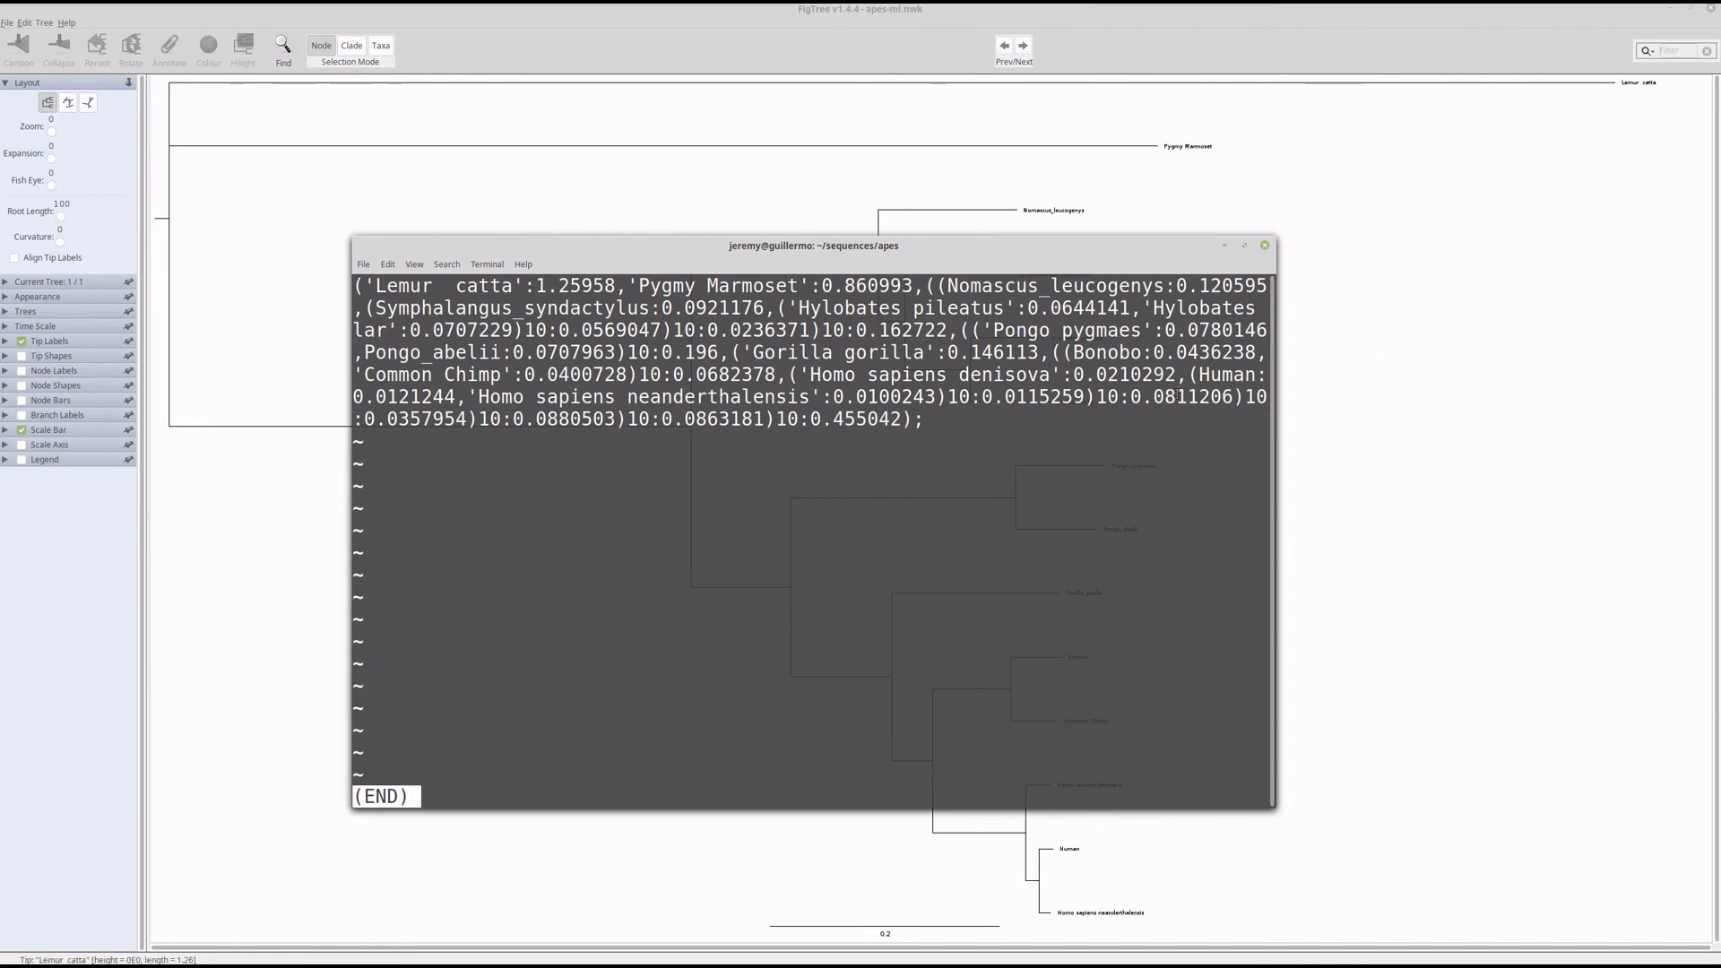
pyautogui.write('q')
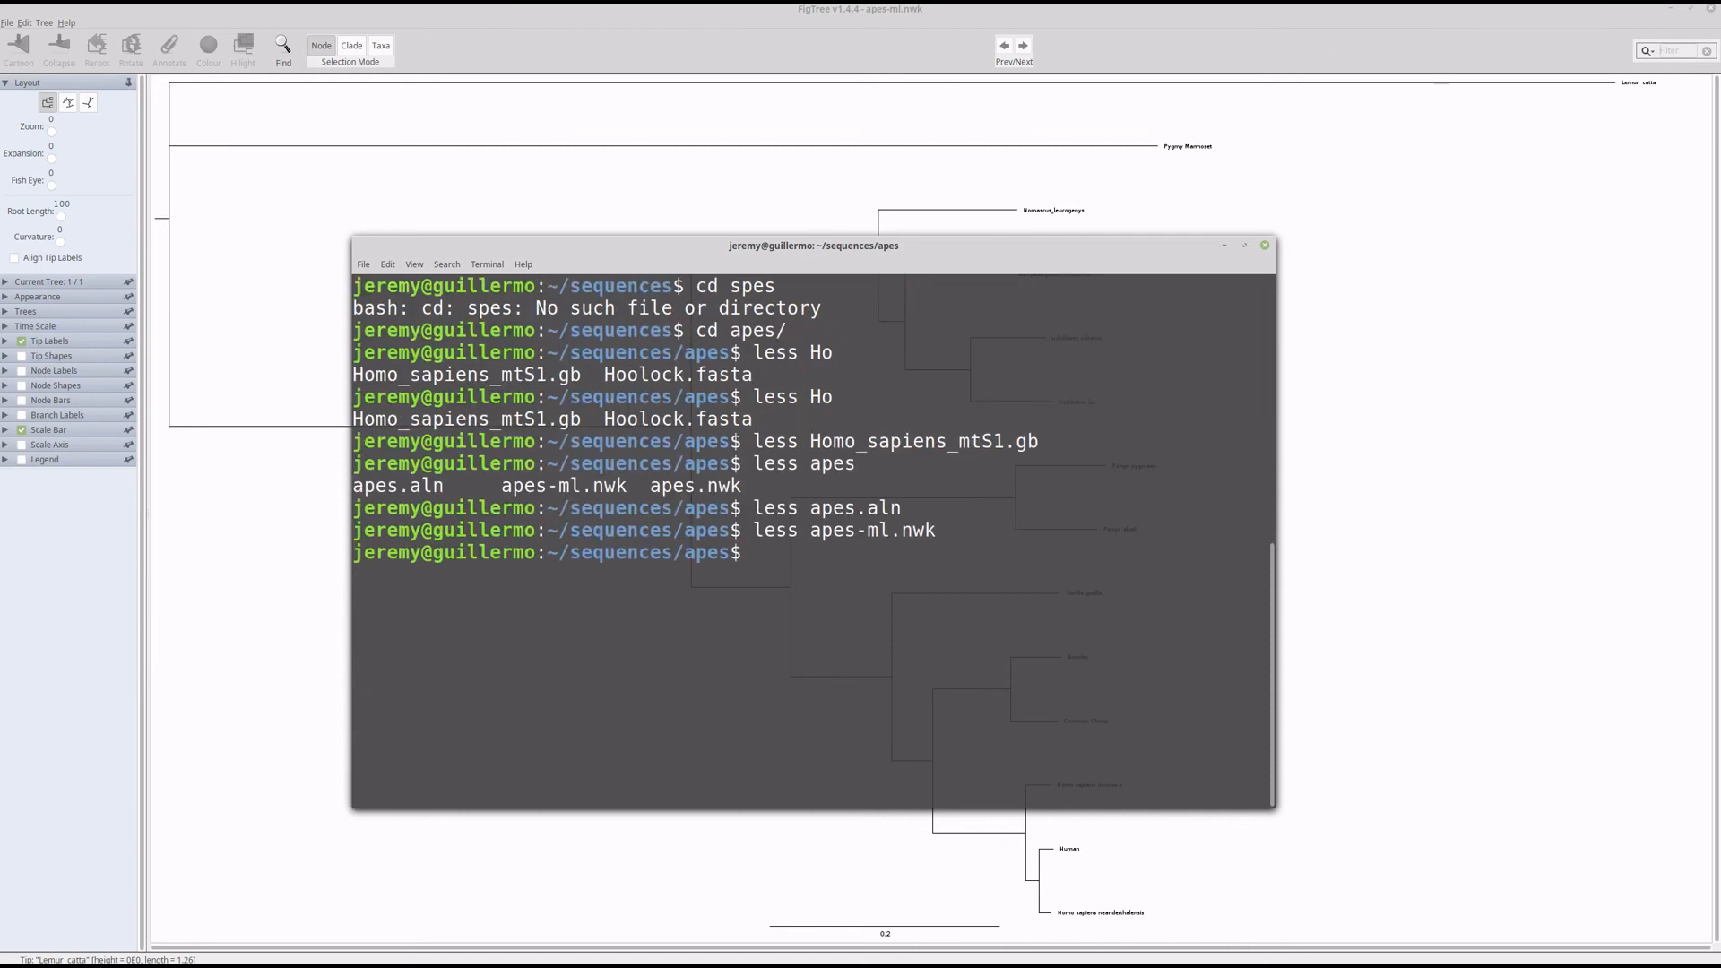
# Step: Open apes-ml.nwk for editing in vim
pyautogui.write('vim ')
pyautogui.write('a')
pyautogui.write('-')
pyautogui.press('Tab')
pyautogui.press('Return')
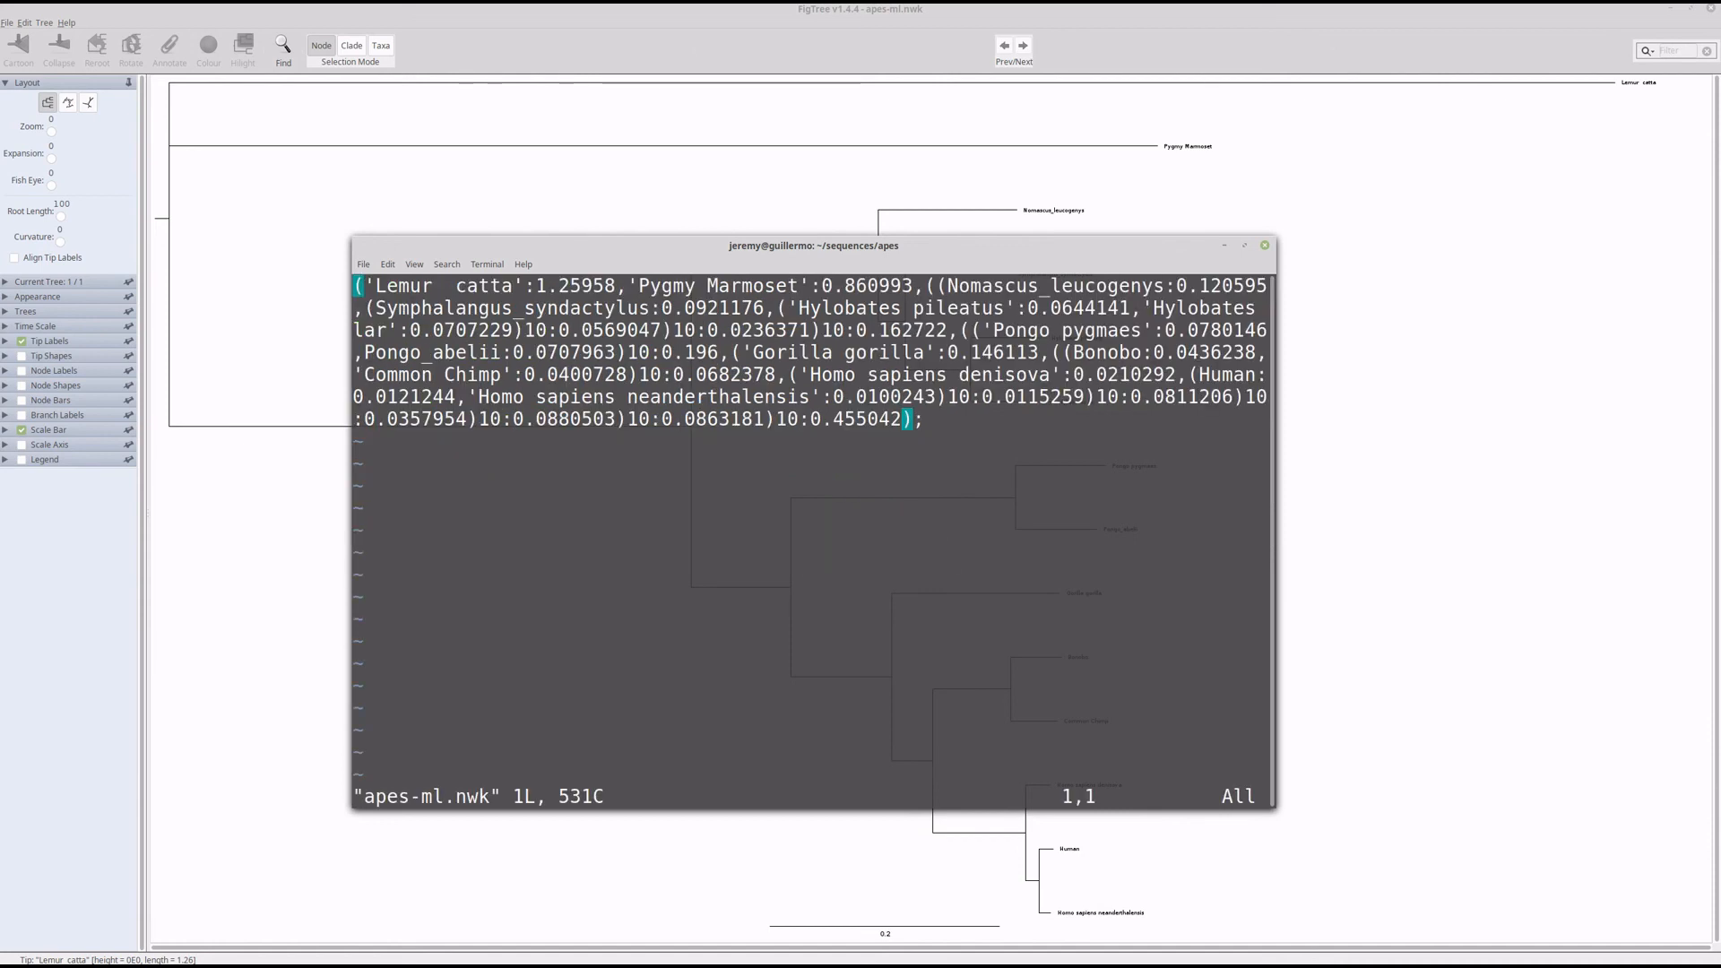
# Step: Start insert mode and move the text cursor just past the node label 10 that closes the Bonobo and Common Chimp clade
pyautogui.press('i')
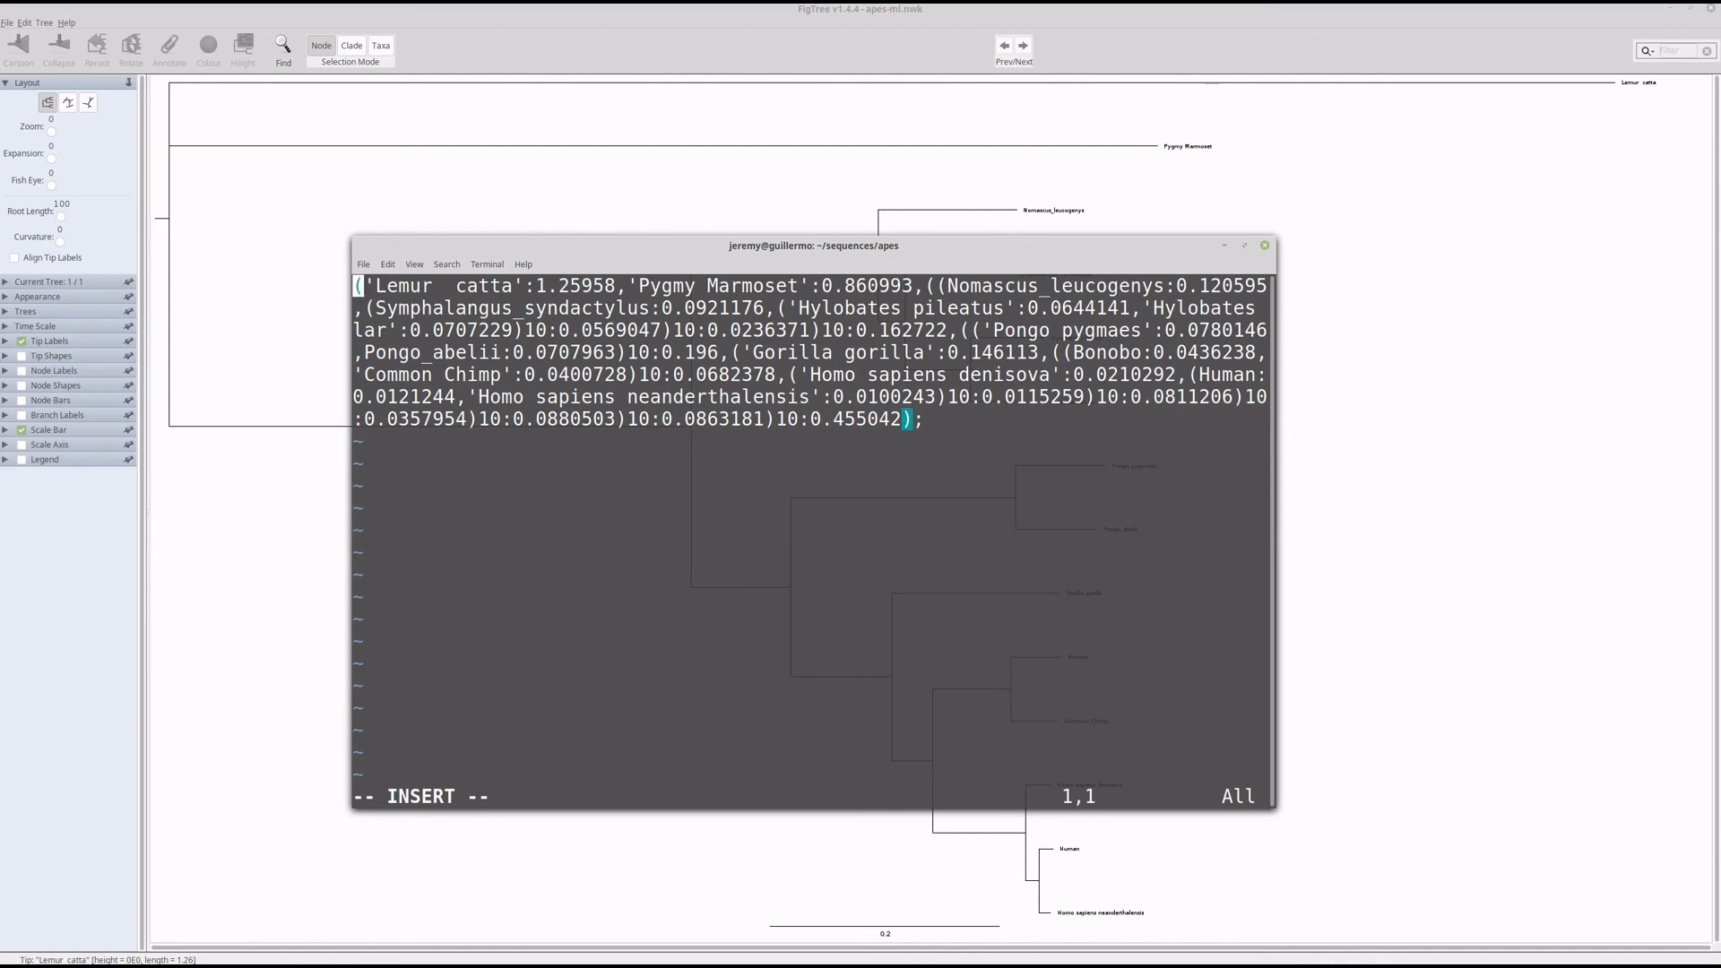
pyautogui.press('Right')
pyautogui.press('Right')
pyautogui.press('Right')
pyautogui.press('Right')
pyautogui.press('Right')
pyautogui.press('Right')
pyautogui.press('Right')
pyautogui.press('Right')
pyautogui.press('Right')
pyautogui.press('Right')
pyautogui.press('Right')
pyautogui.press('Right')
pyautogui.press('Right')
pyautogui.press('Right')
pyautogui.press('Right')
pyautogui.press('Right')
pyautogui.press('Right')
pyautogui.press('Right')
pyautogui.press('Right')
pyautogui.press('Right')
pyautogui.press('Right')
pyautogui.press('Right')
pyautogui.press('Right')
pyautogui.press('Right')
pyautogui.press('Right')
pyautogui.press('Right')
pyautogui.press('Right')
pyautogui.press('Right')
pyautogui.press('Right')
pyautogui.press('Right')
pyautogui.press('Right')
pyautogui.press('Right')
pyautogui.press('Right')
pyautogui.press('Right')
pyautogui.press('Right')
pyautogui.press('Right')
pyautogui.press('Right')
pyautogui.press('Right')
pyautogui.press('Right')
pyautogui.press('Right')
pyautogui.press('Right')
pyautogui.press('Right')
pyautogui.press('Right')
pyautogui.press('Right')
pyautogui.press('Right')
pyautogui.press('Right')
pyautogui.press('Right')
pyautogui.press('Right')
pyautogui.press('Right')
pyautogui.press('Right')
pyautogui.press('Right')
pyautogui.press('Right')
pyautogui.press('Right')
pyautogui.press('Right')
pyautogui.press('Right')
pyautogui.press('Right')
pyautogui.press('Right')
pyautogui.press('Right')
pyautogui.press('Right')
pyautogui.press('Right')
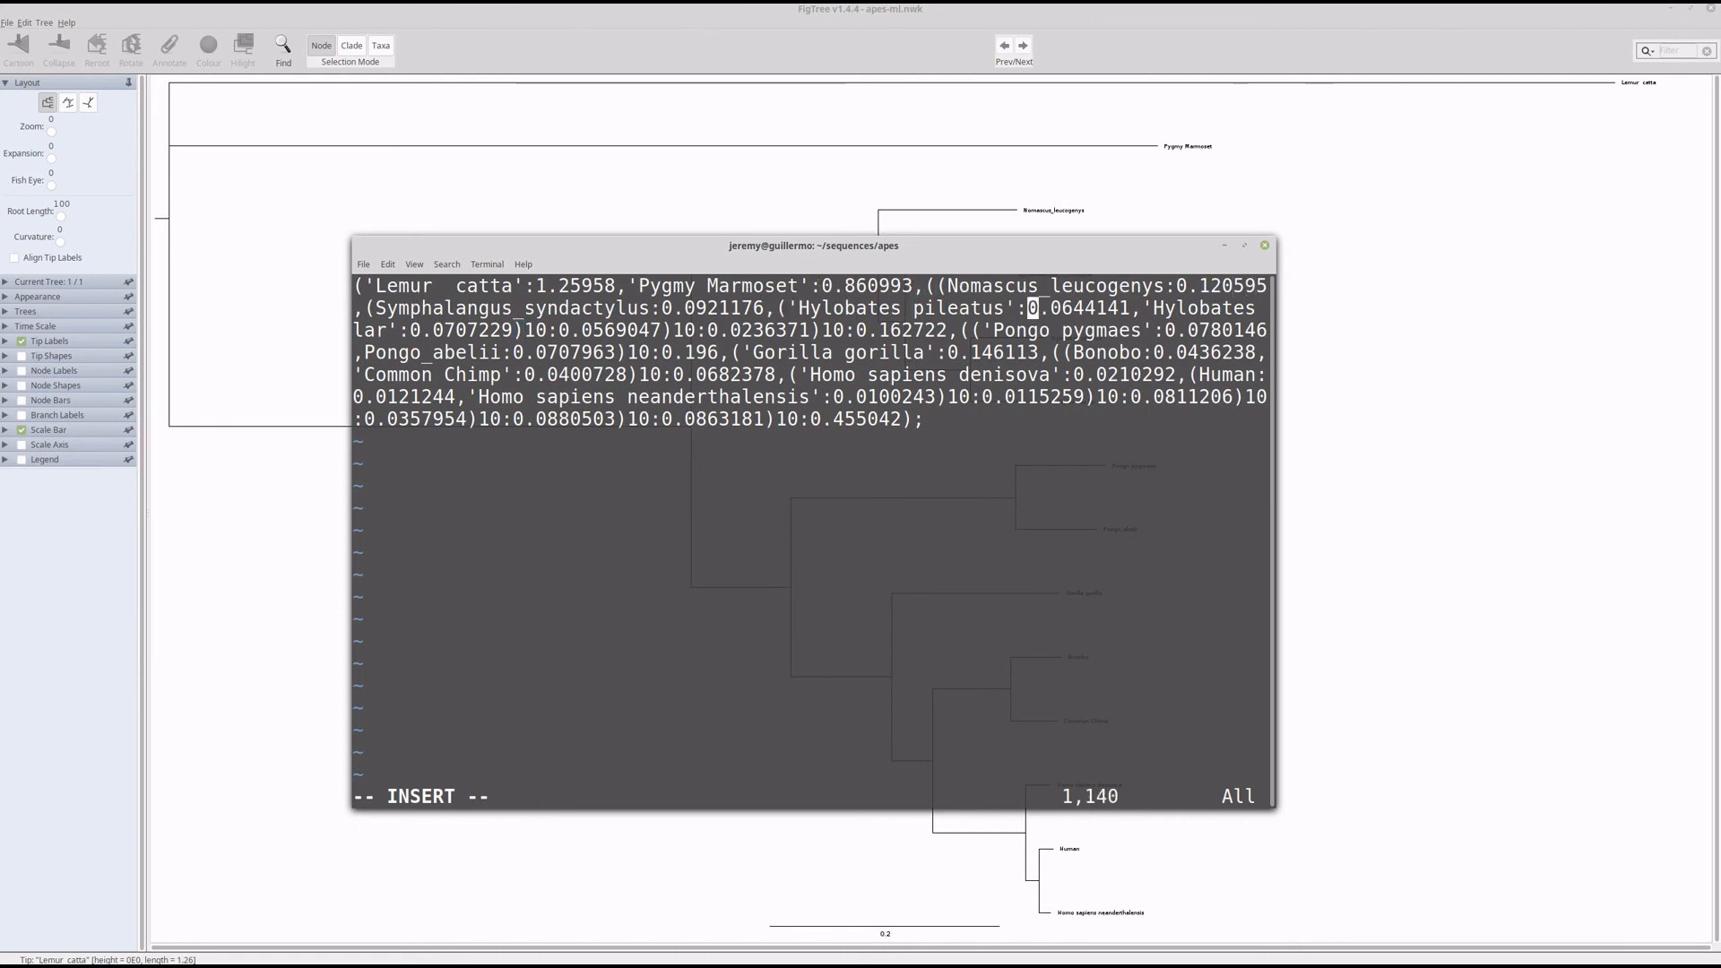
pyautogui.press('Right')
pyautogui.press('Right')
pyautogui.press('Right')
pyautogui.press('Right')
pyautogui.press('Right')
pyautogui.press('Right')
pyautogui.press('Right')
pyautogui.press('Right')
pyautogui.press('Right')
pyautogui.press('Right')
pyautogui.press('Right')
pyautogui.press('Right')
pyautogui.press('Right')
pyautogui.press('Right')
pyautogui.press('Right')
pyautogui.press('Right')
pyautogui.press('Right')
pyautogui.press('Right')
pyautogui.press('Right')
pyautogui.press('Right')
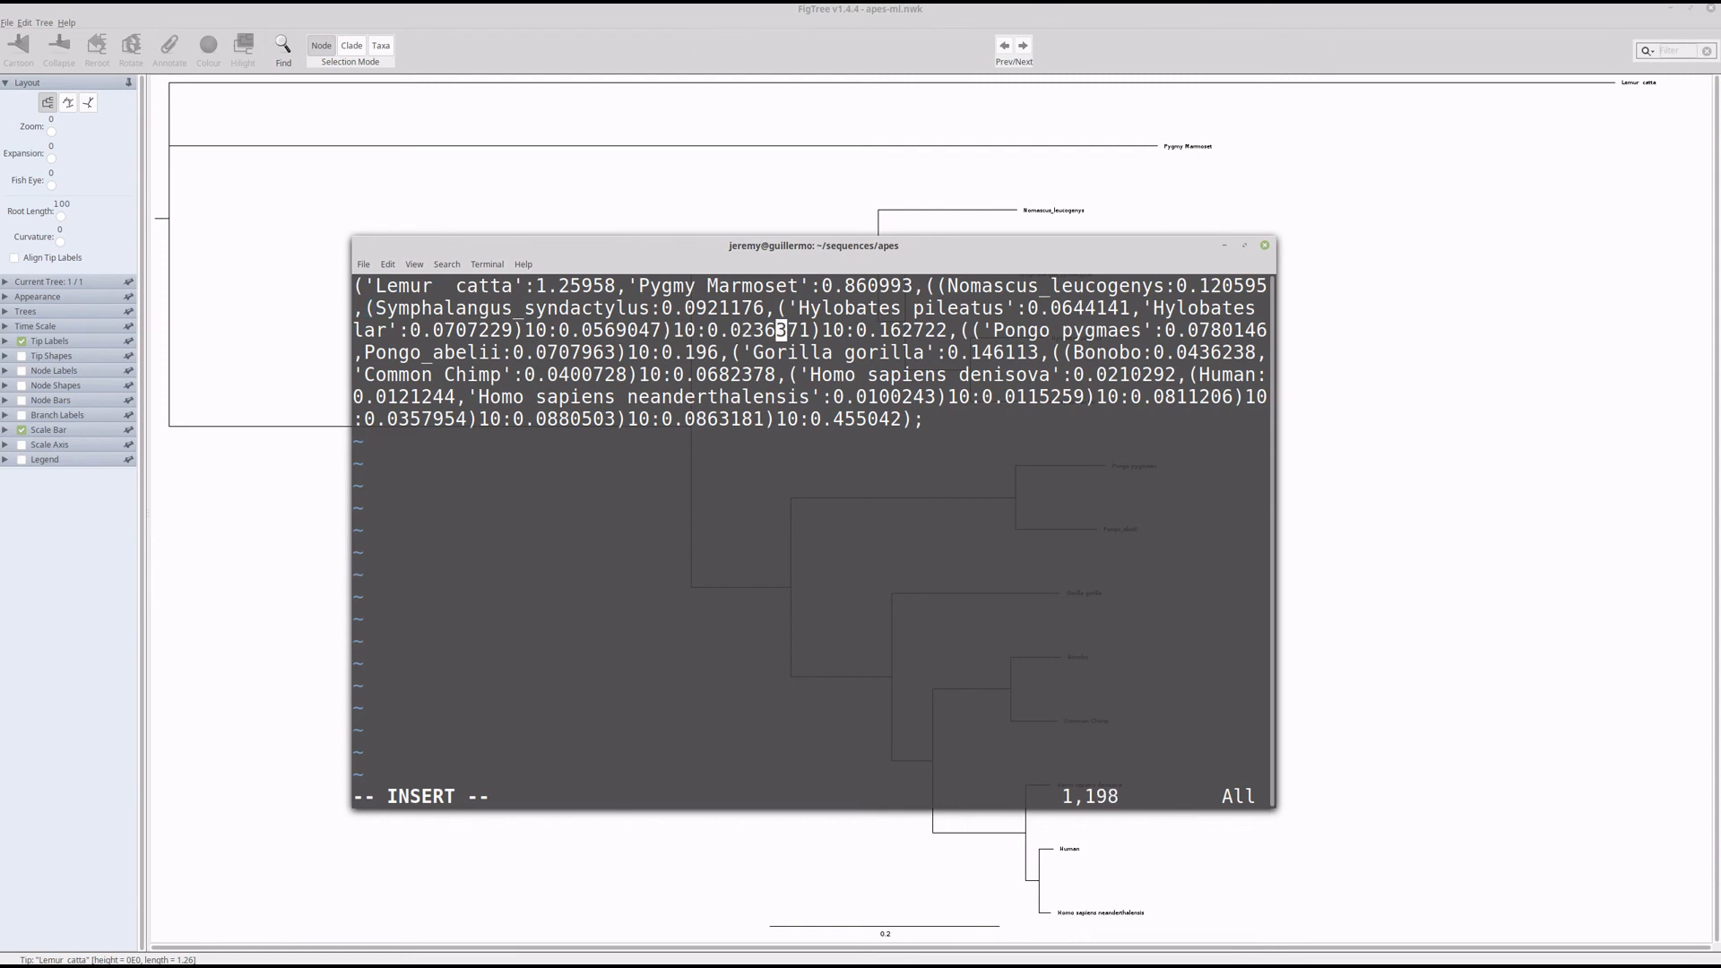
pyautogui.press('Right')
pyautogui.press('Right')
pyautogui.press('Right')
pyautogui.press('Right')
pyautogui.press('Right')
pyautogui.press('Right')
pyautogui.press('Right')
pyautogui.press('Right')
pyautogui.press('Right')
pyautogui.press('Right')
pyautogui.press('Right')
pyautogui.press('Right')
pyautogui.press('Right')
pyautogui.press('Right')
pyautogui.press('Right')
pyautogui.press('Right')
pyautogui.press('Right')
pyautogui.press('Right')
pyautogui.press('Right')
pyautogui.press('Right')
pyautogui.press('Right')
pyautogui.press('Right')
pyautogui.press('Right')
pyautogui.press('Right')
pyautogui.press('Right')
pyautogui.press('Right')
pyautogui.press('Right')
pyautogui.press('Right')
pyautogui.press('Right')
pyautogui.press('Right')
pyautogui.press('Right')
pyautogui.press('Right')
pyautogui.press('Right')
pyautogui.press('Right')
pyautogui.press('Right')
pyautogui.press('Right')
pyautogui.press('Right')
pyautogui.press('Right')
pyautogui.press('Right')
pyautogui.press('Right')
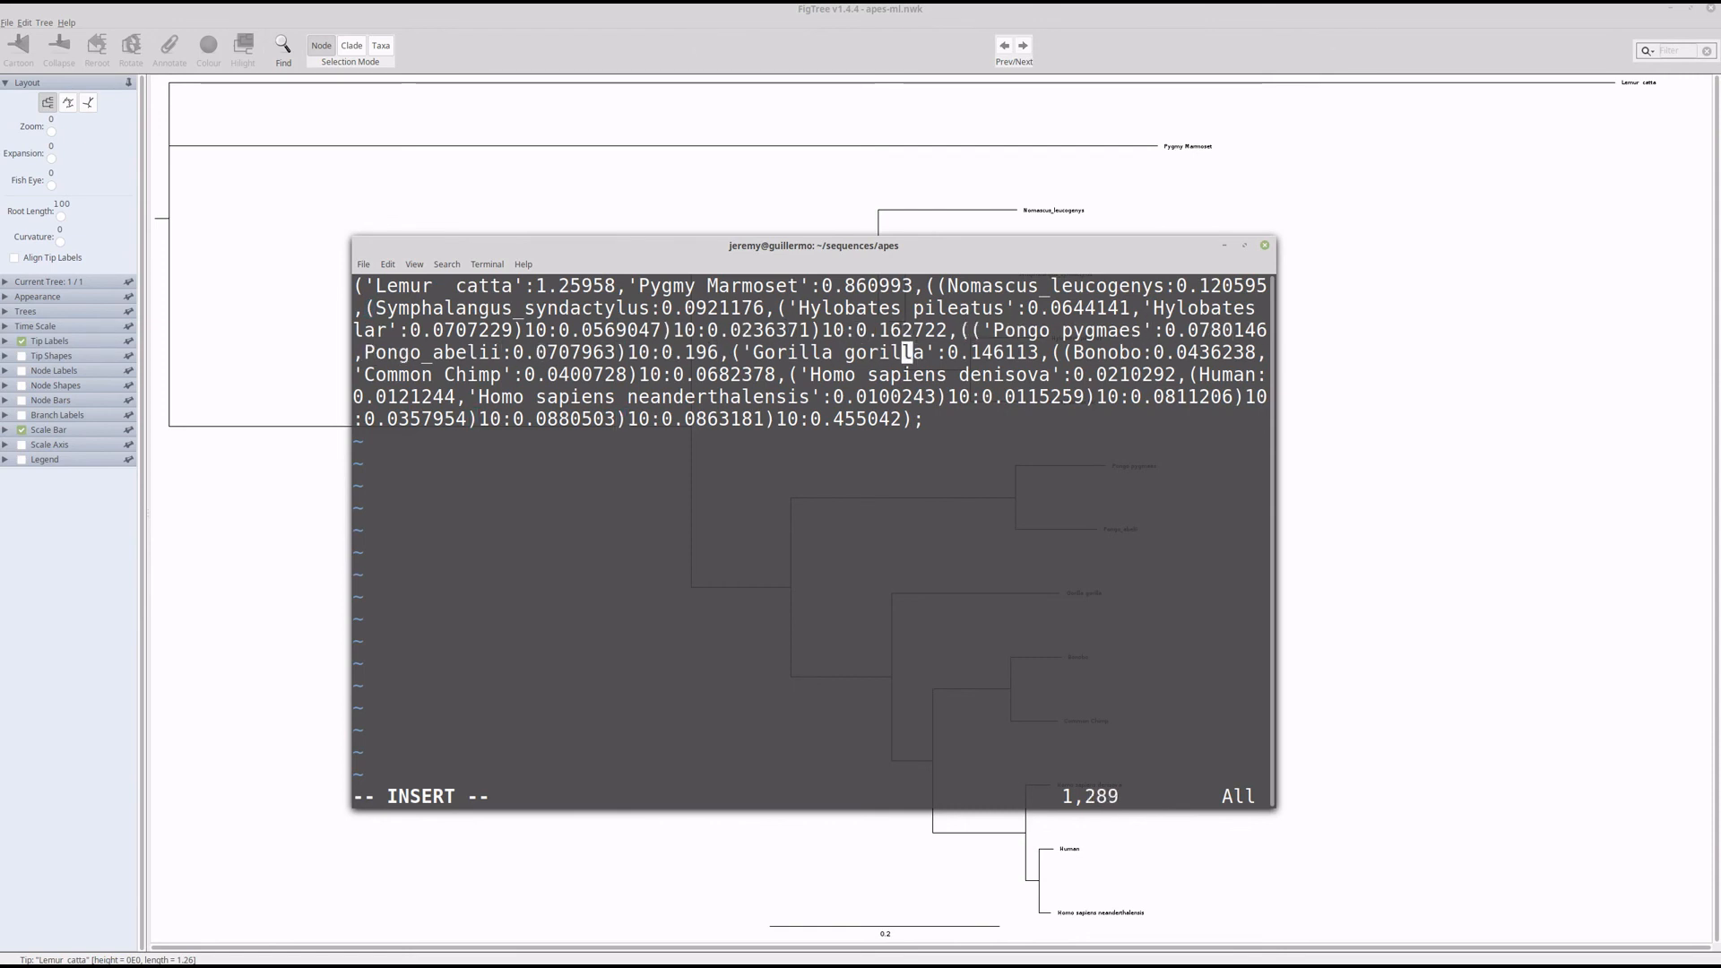
pyautogui.press('Right')
pyautogui.press('Right')
pyautogui.press('Right')
pyautogui.press('Right')
pyautogui.press('Right')
pyautogui.press('Right')
pyautogui.press('Right')
pyautogui.press('Right')
pyautogui.press('Right')
pyautogui.press('Right')
pyautogui.press('Right')
pyautogui.press('Right')
pyautogui.press('Right')
pyautogui.press('Right')
pyautogui.press('Right')
pyautogui.press('Right')
pyautogui.press('Right')
pyautogui.press('Right')
pyautogui.press('Right')
pyautogui.press('Right')
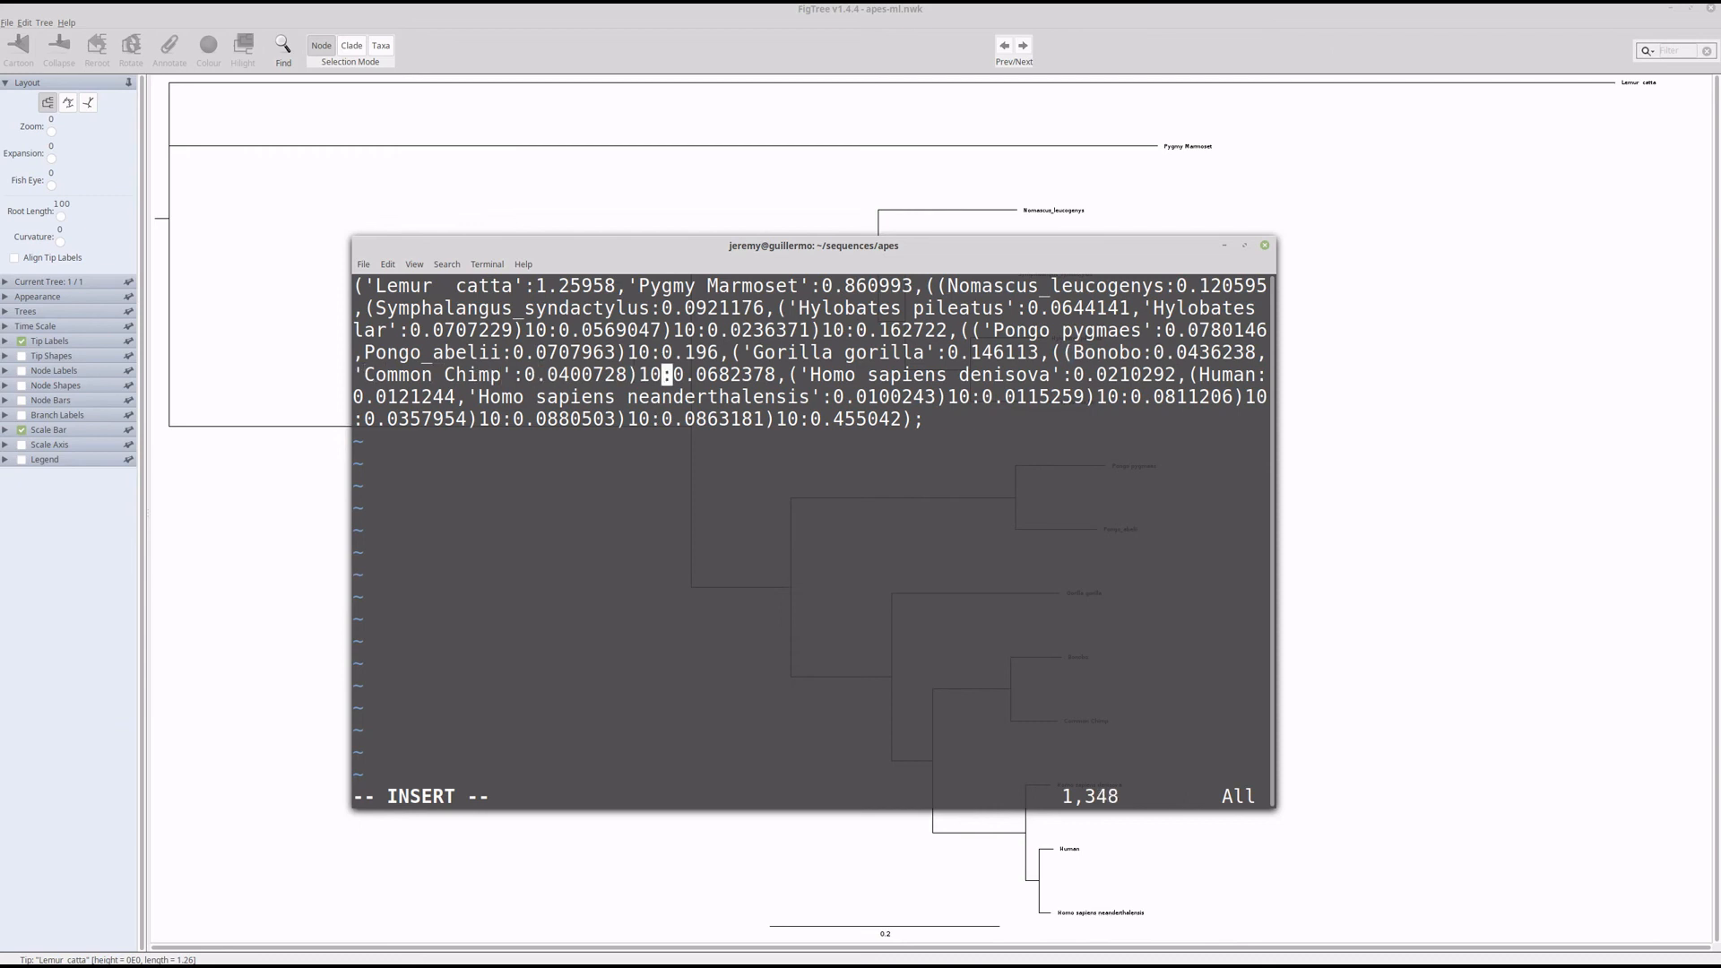
# Step: Replace the tip label Human in the Newick text with Homo sapiens sapiens
pyautogui.press('Right')
pyautogui.press('Right')
pyautogui.press('Right')
pyautogui.press('Right')
pyautogui.press('Right')
pyautogui.press('Right')
pyautogui.press('Right')
pyautogui.press('Right')
pyautogui.press('Right')
pyautogui.press('Right')
pyautogui.press('Right')
pyautogui.press('Right')
pyautogui.press('Right')
pyautogui.press('Right')
pyautogui.press('Right')
pyautogui.press('Right')
pyautogui.press('Right')
pyautogui.press('Right')
pyautogui.press('Right')
pyautogui.press('Right')
pyautogui.press('BackSpace')
pyautogui.press('BackSpace')
pyautogui.press('BackSpace')
pyautogui.press('BackSpace')
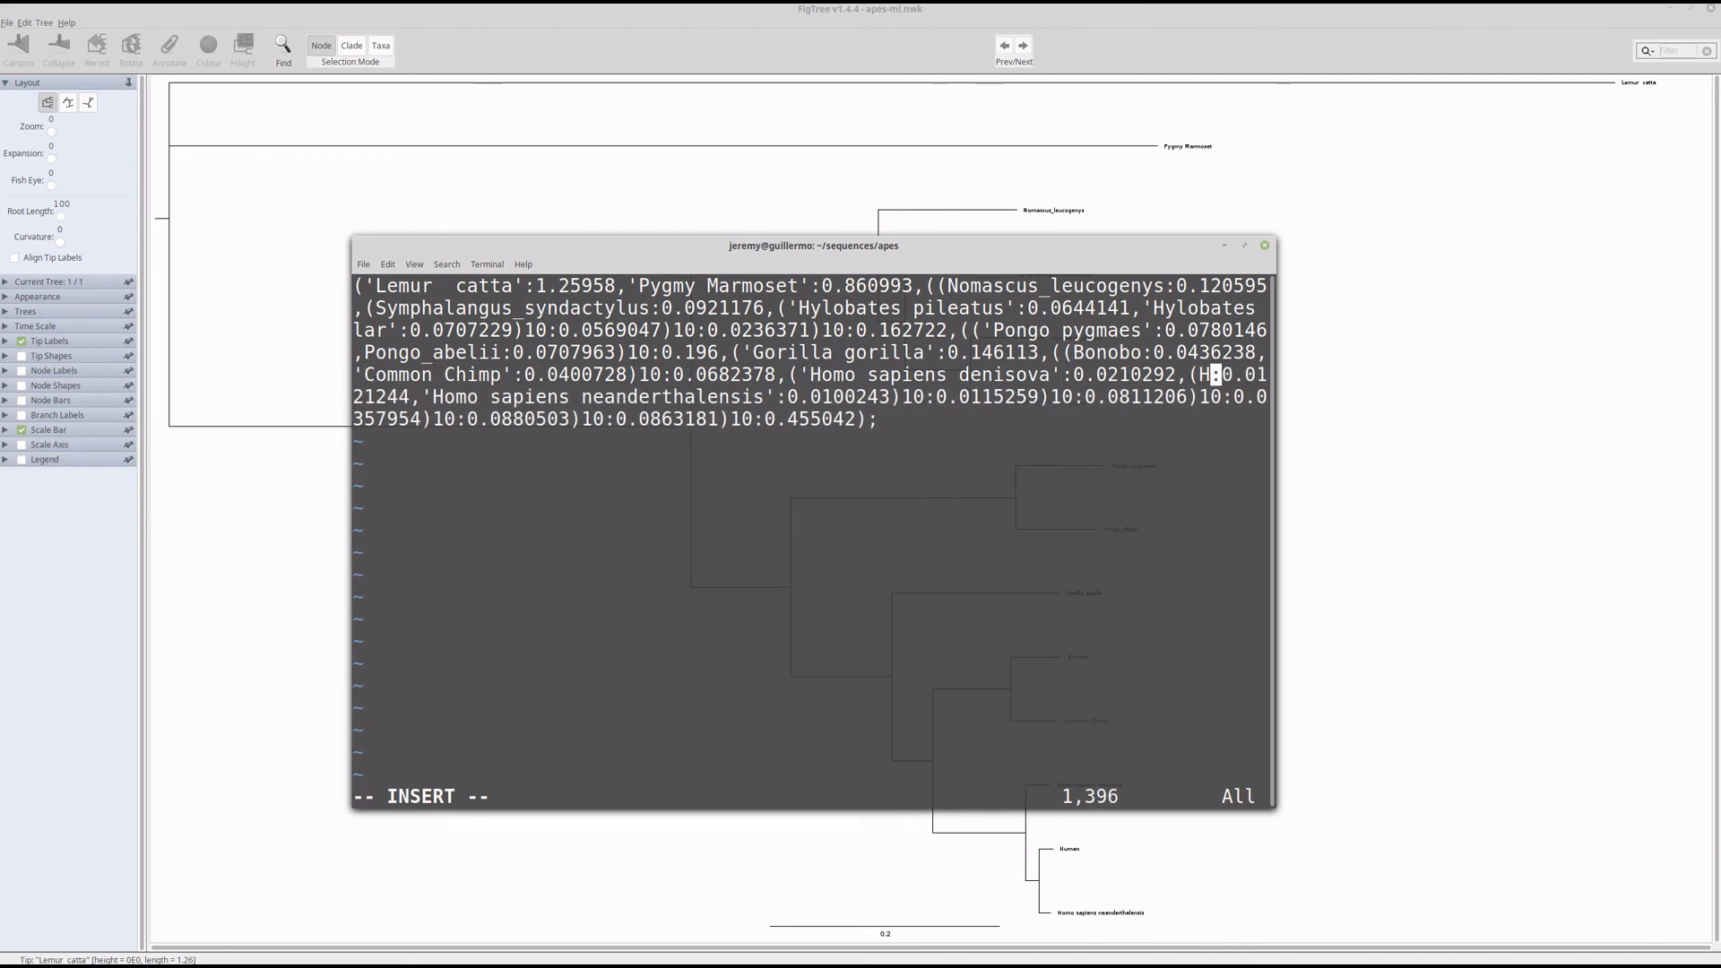
pyautogui.write('omo sapi')
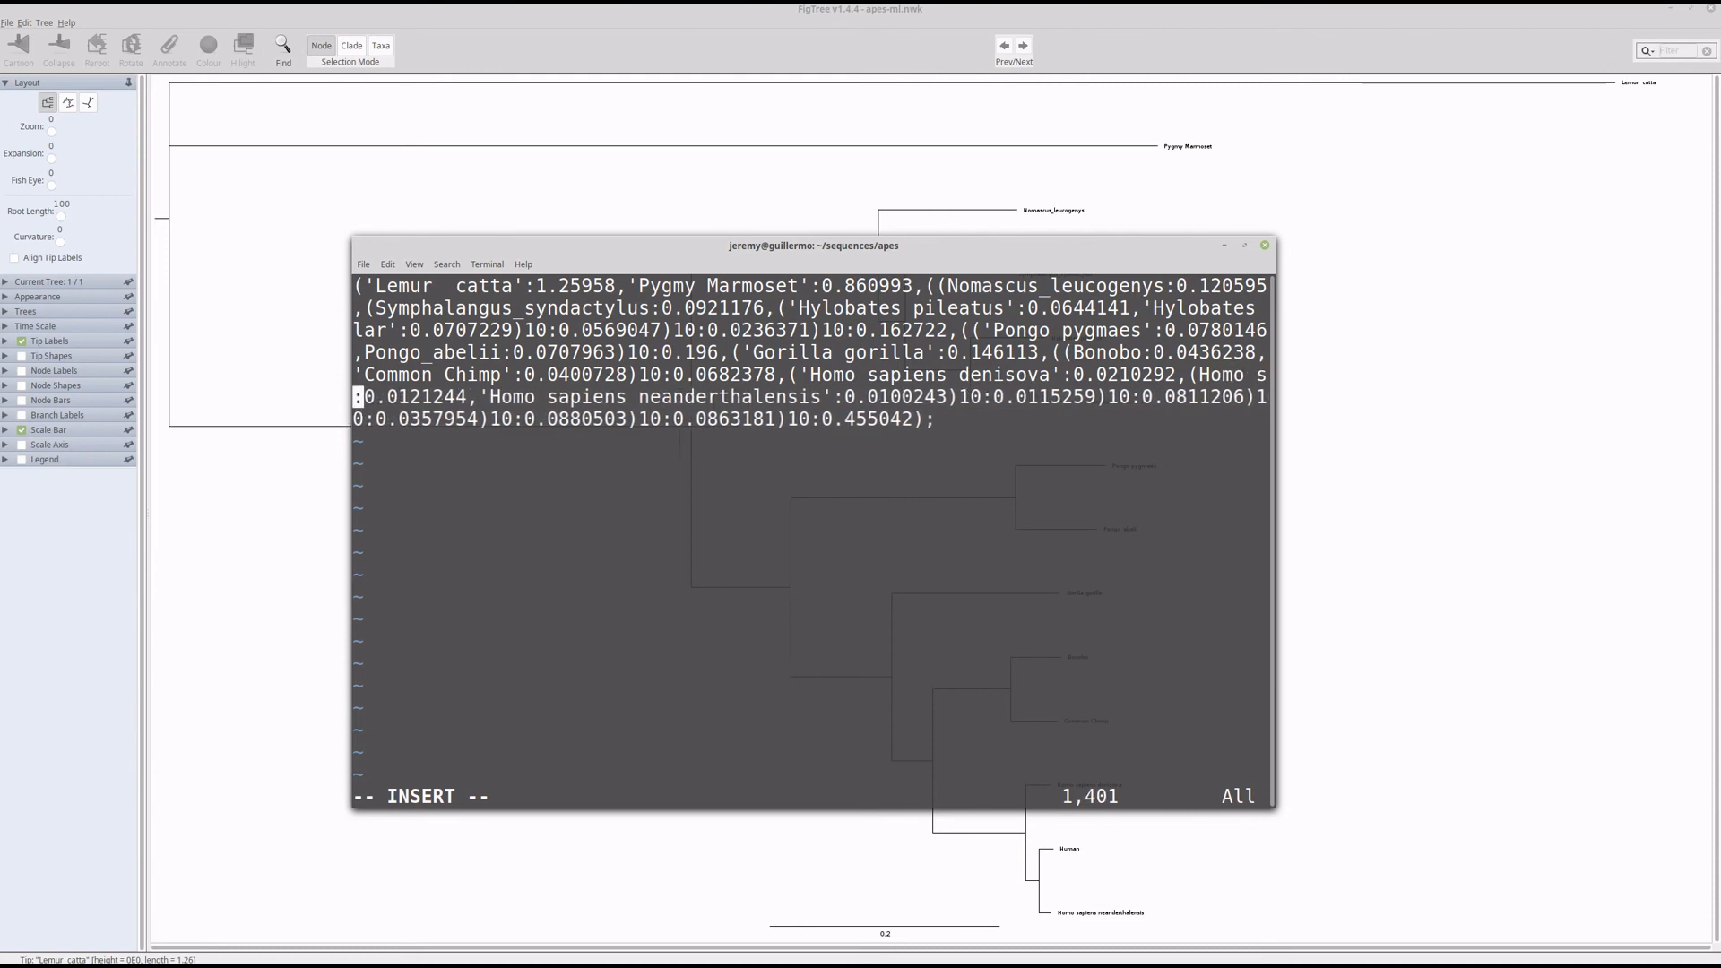
pyautogui.write('ens spaine')
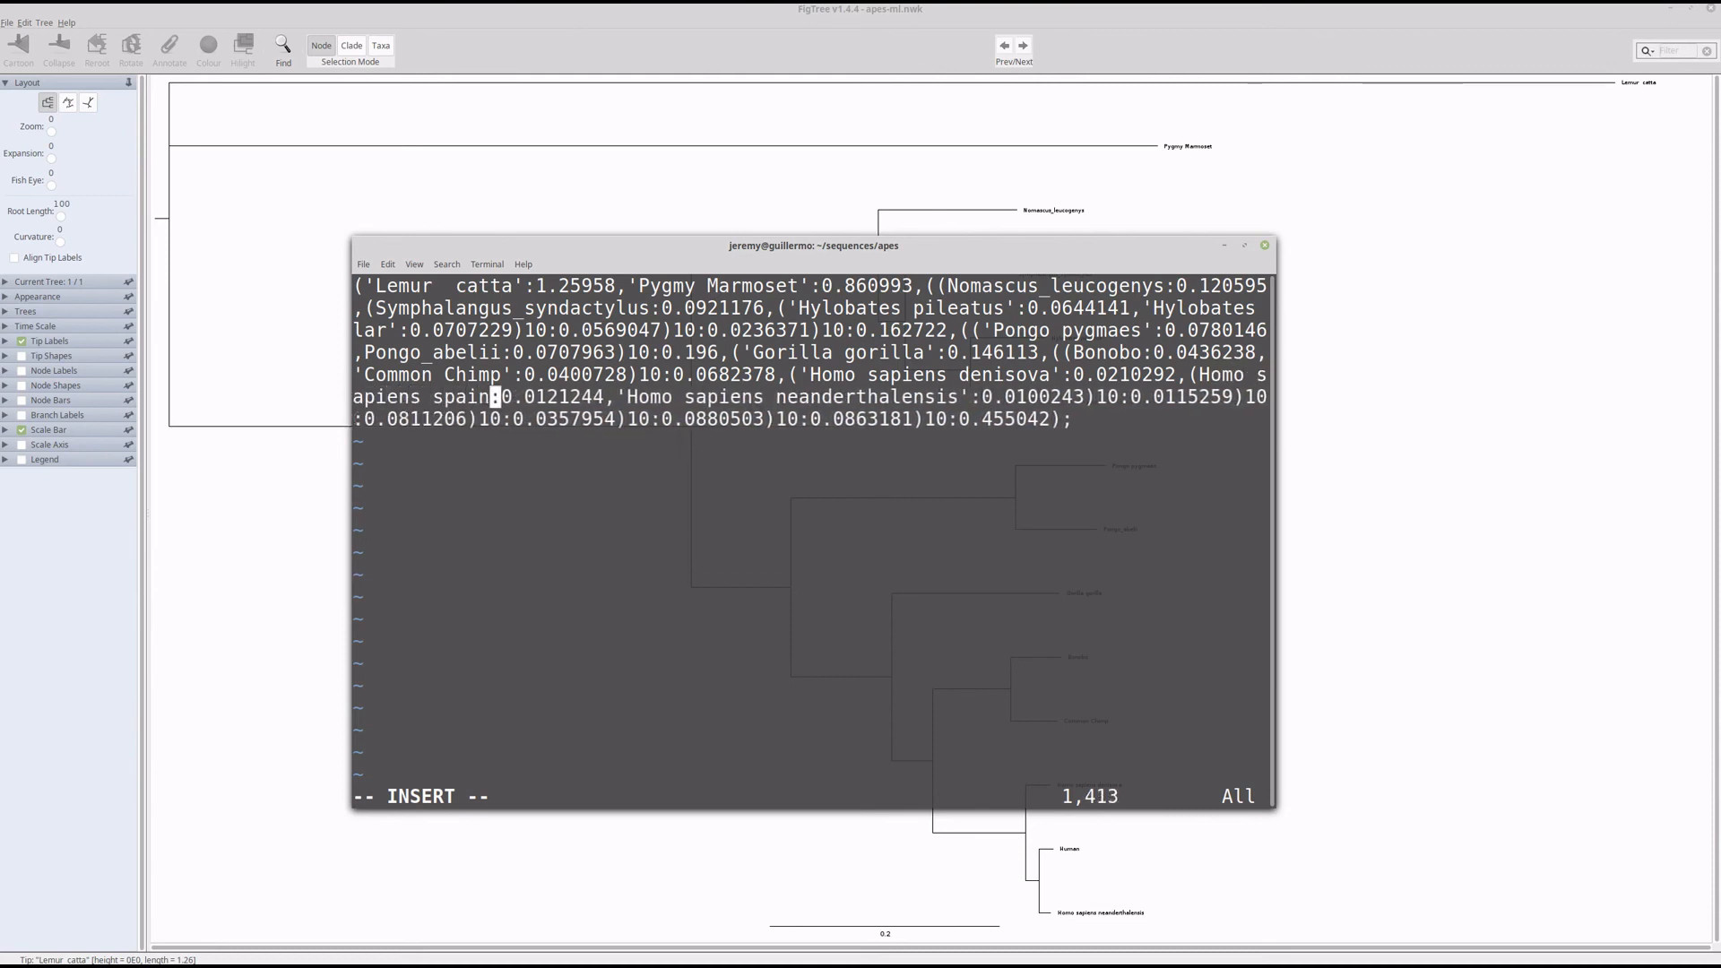
pyautogui.press('BackSpace')
pyautogui.press('BackSpace')
pyautogui.press('BackSpace')
pyautogui.press('BackSpace')
pyautogui.press('BackSpace')
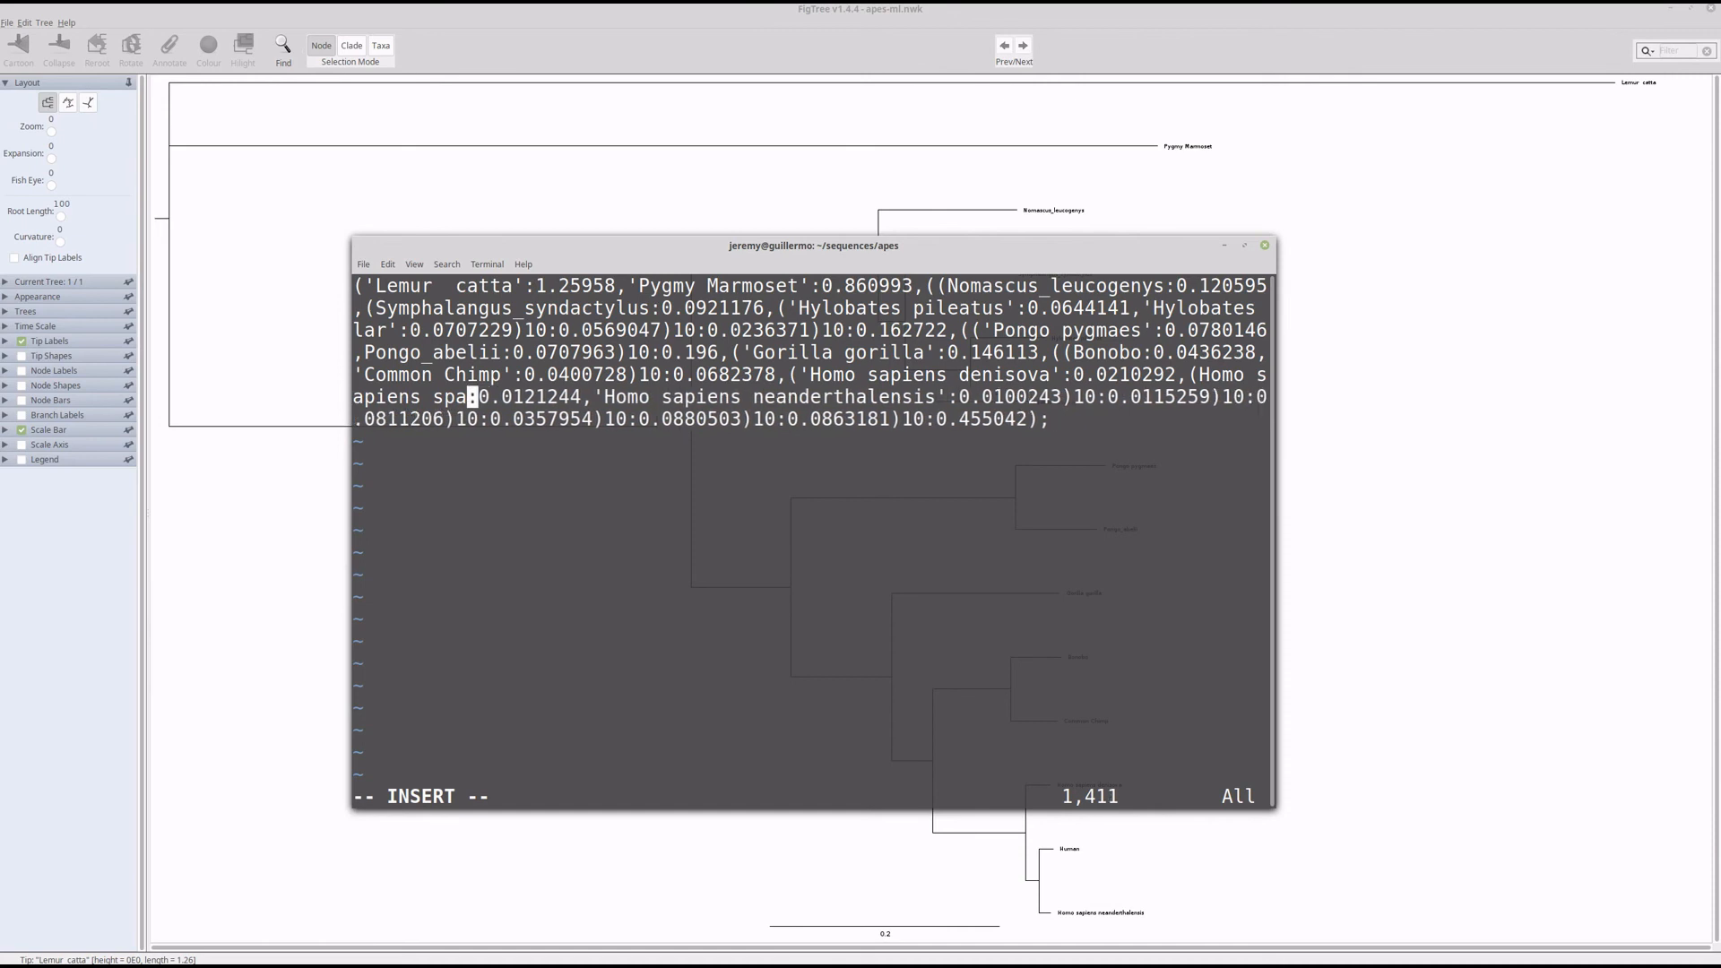
pyautogui.write('apiens')
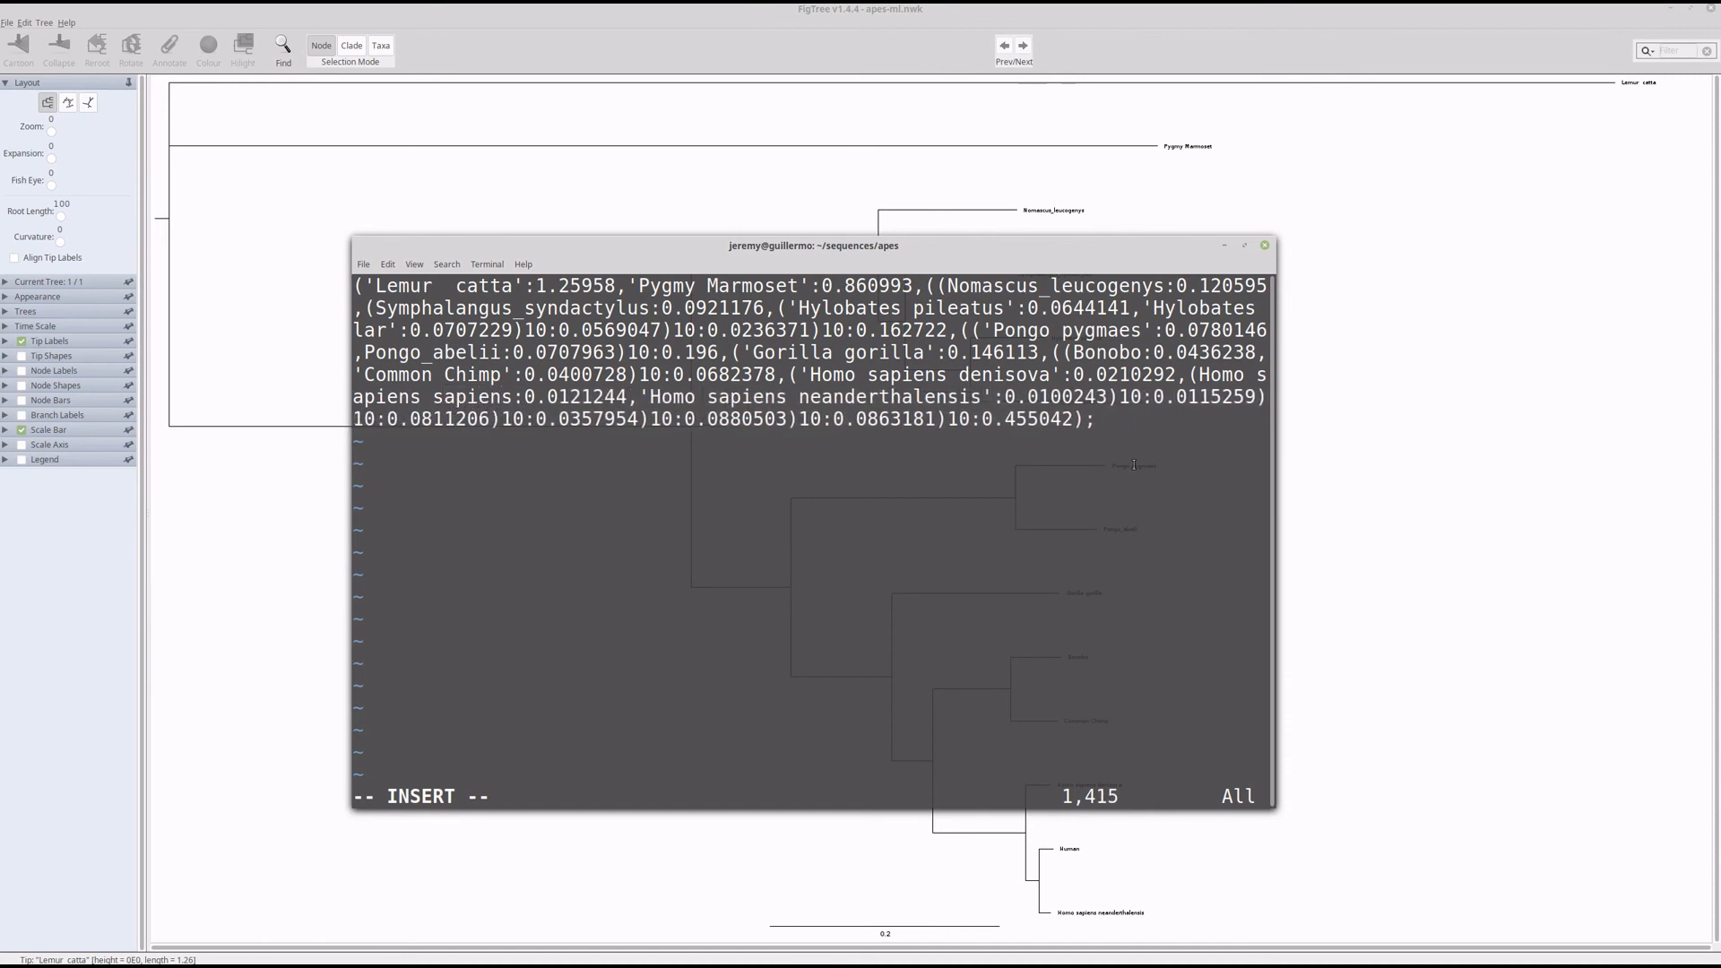
# Step: Save the edited tree file and quit vim
pyautogui.press('Escape')
pyautogui.write(':wq!')
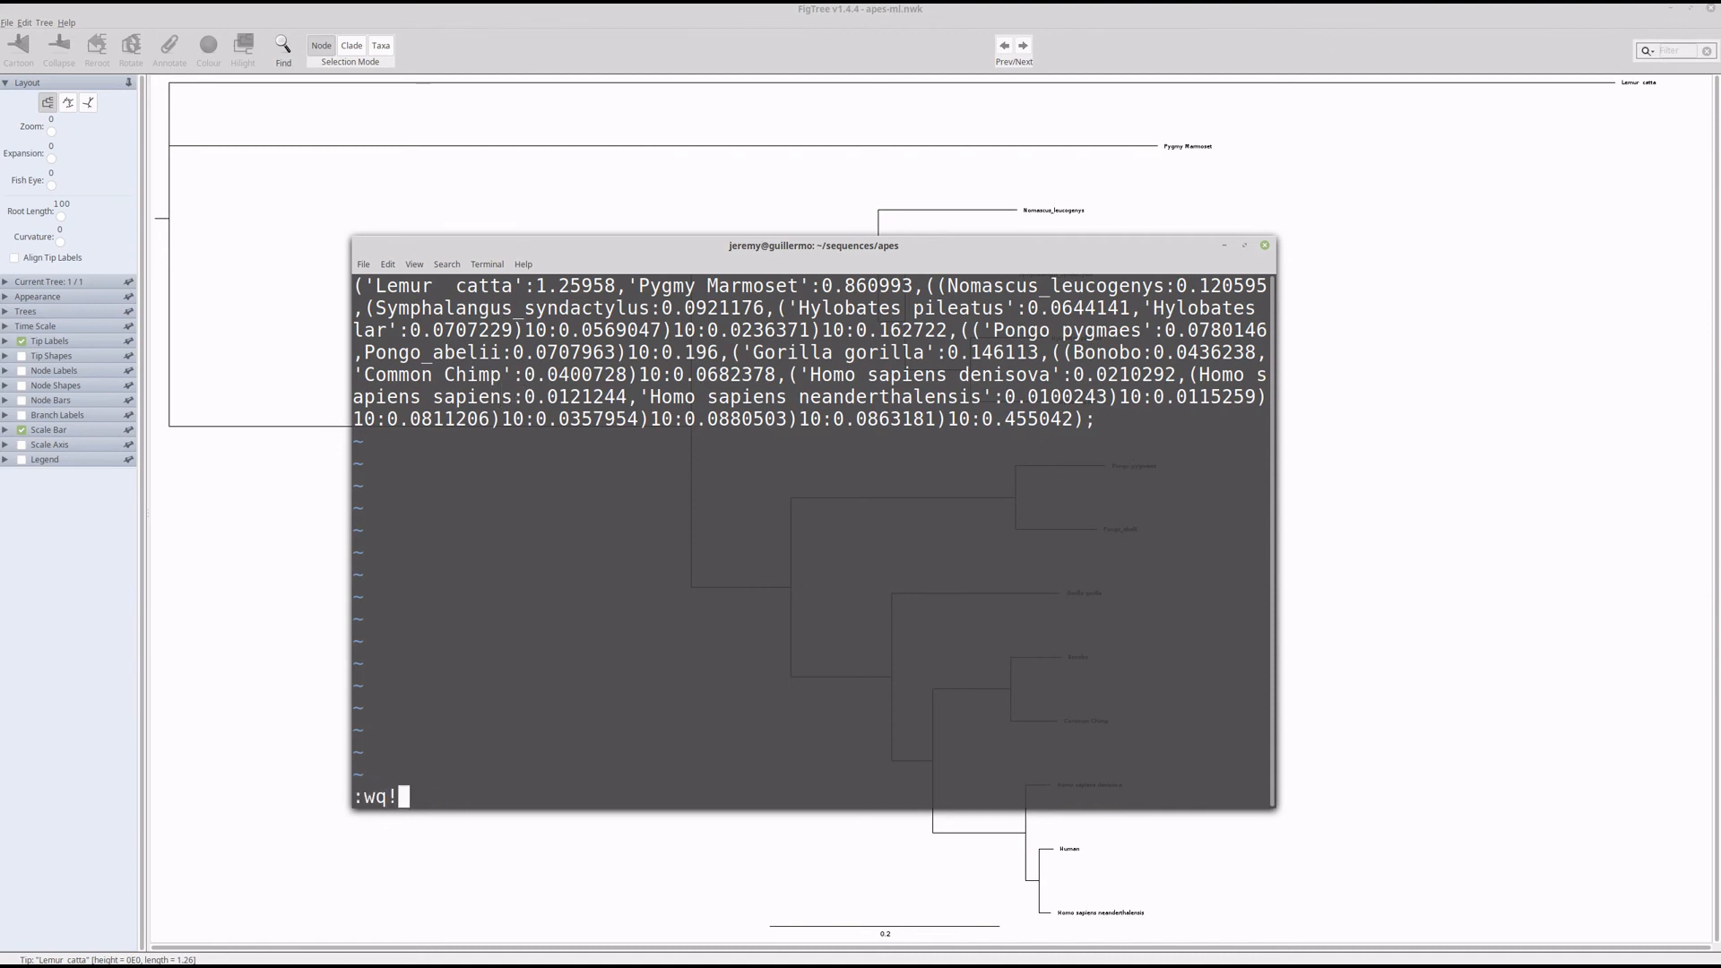
pyautogui.press('Return')
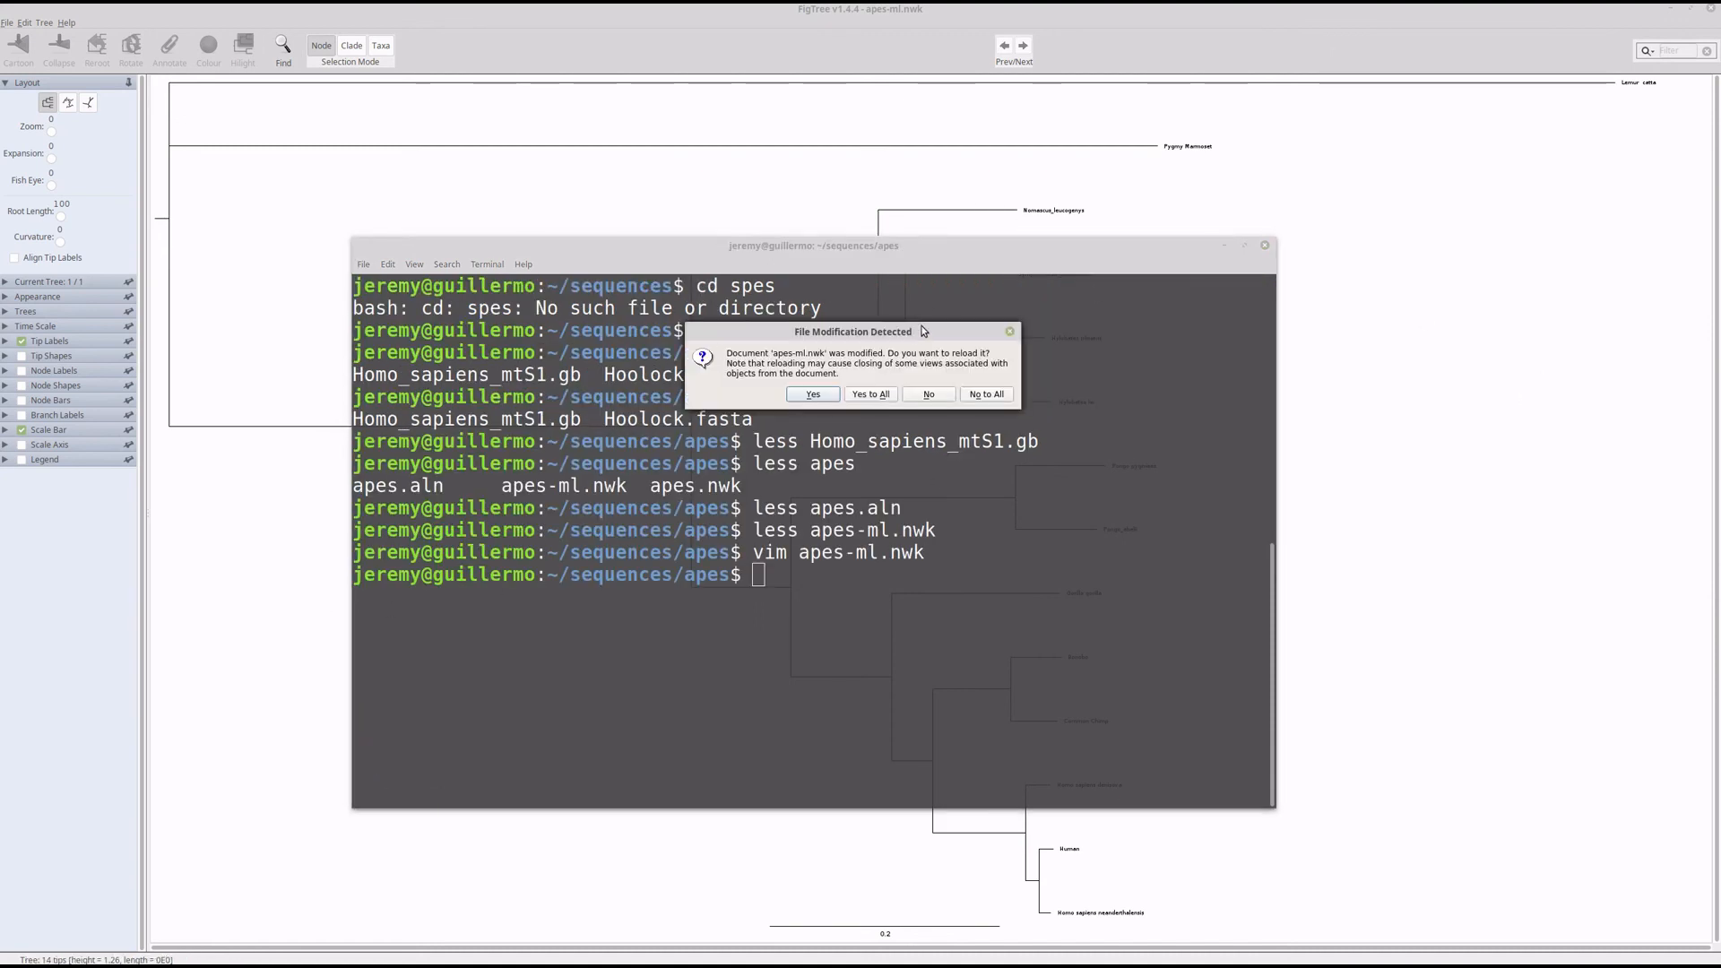
# Step: Agree to reload all modified documents and accept the Plain text format for apes-ml.nwk
pyautogui.moveTo(913, 337); pyautogui.dragTo(794, 194)
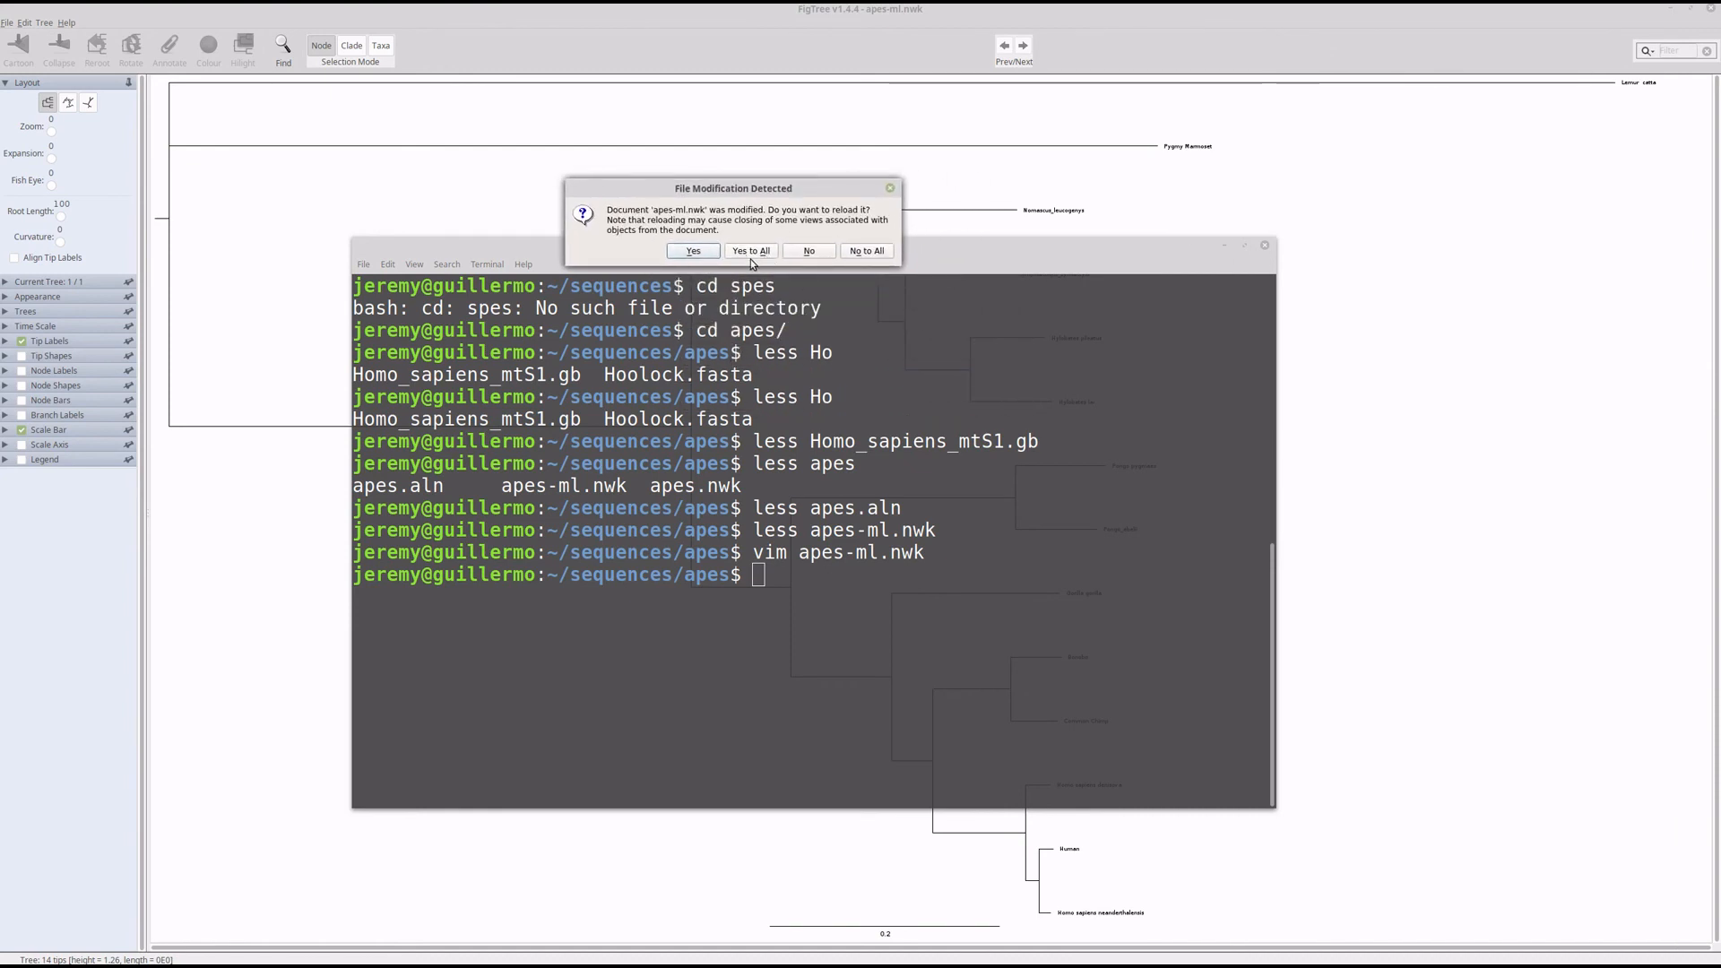
pyautogui.click(750, 251)
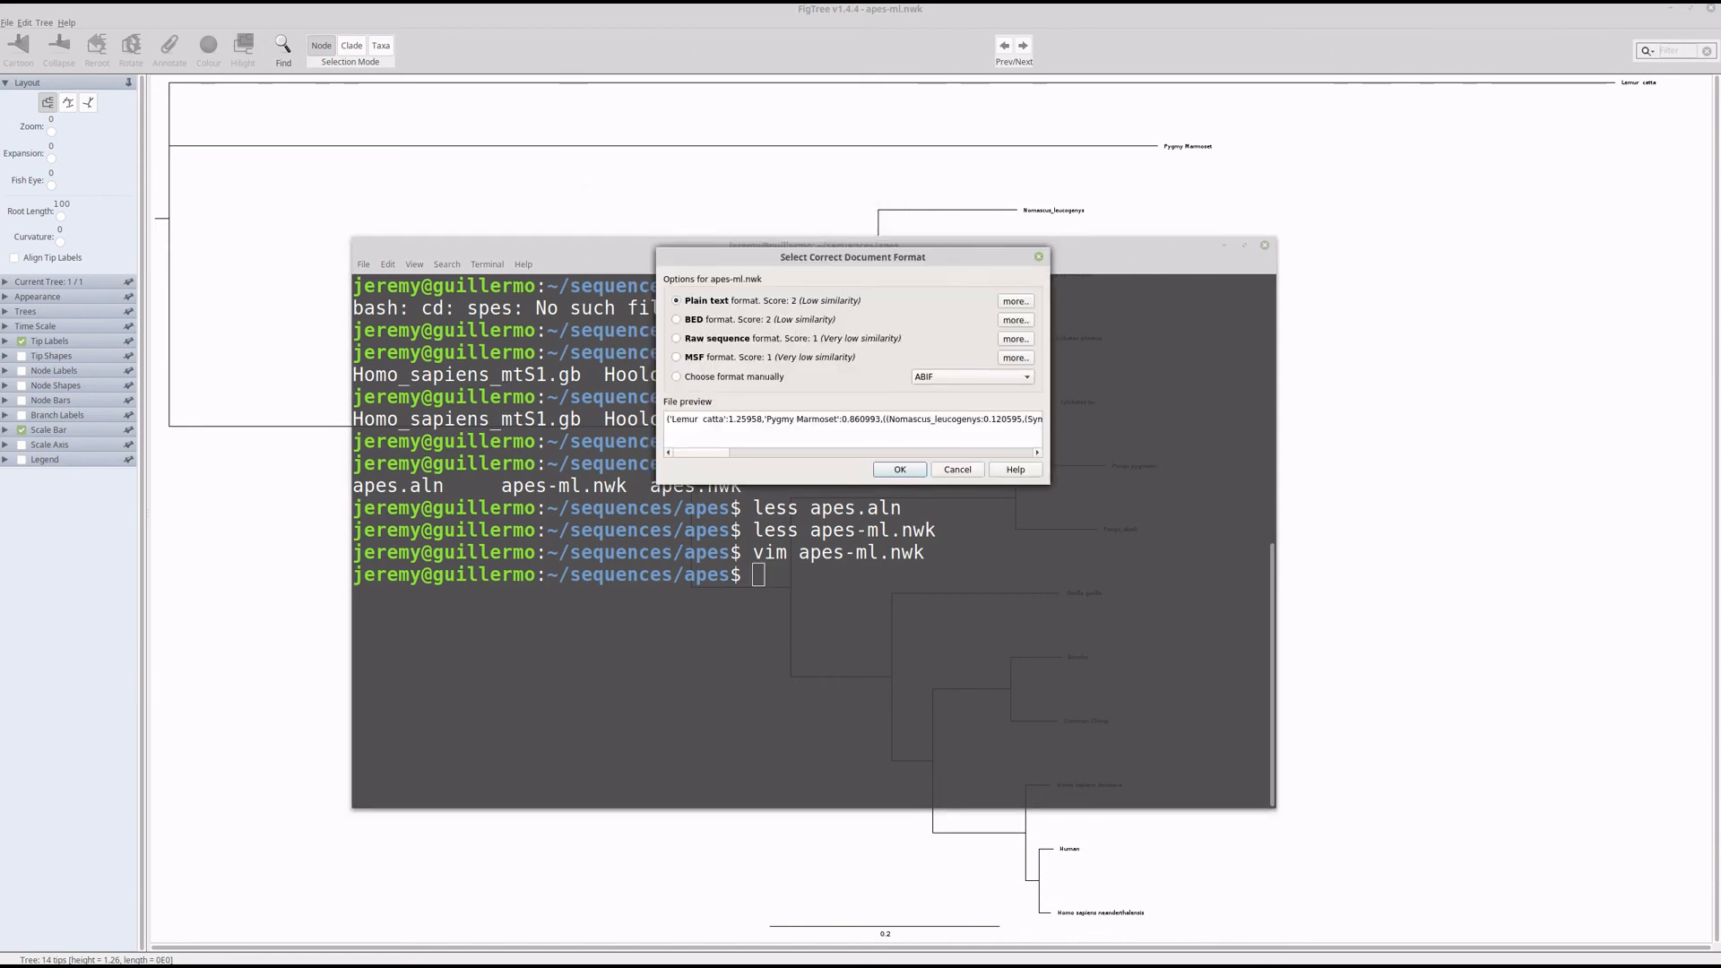
pyautogui.click(907, 468)
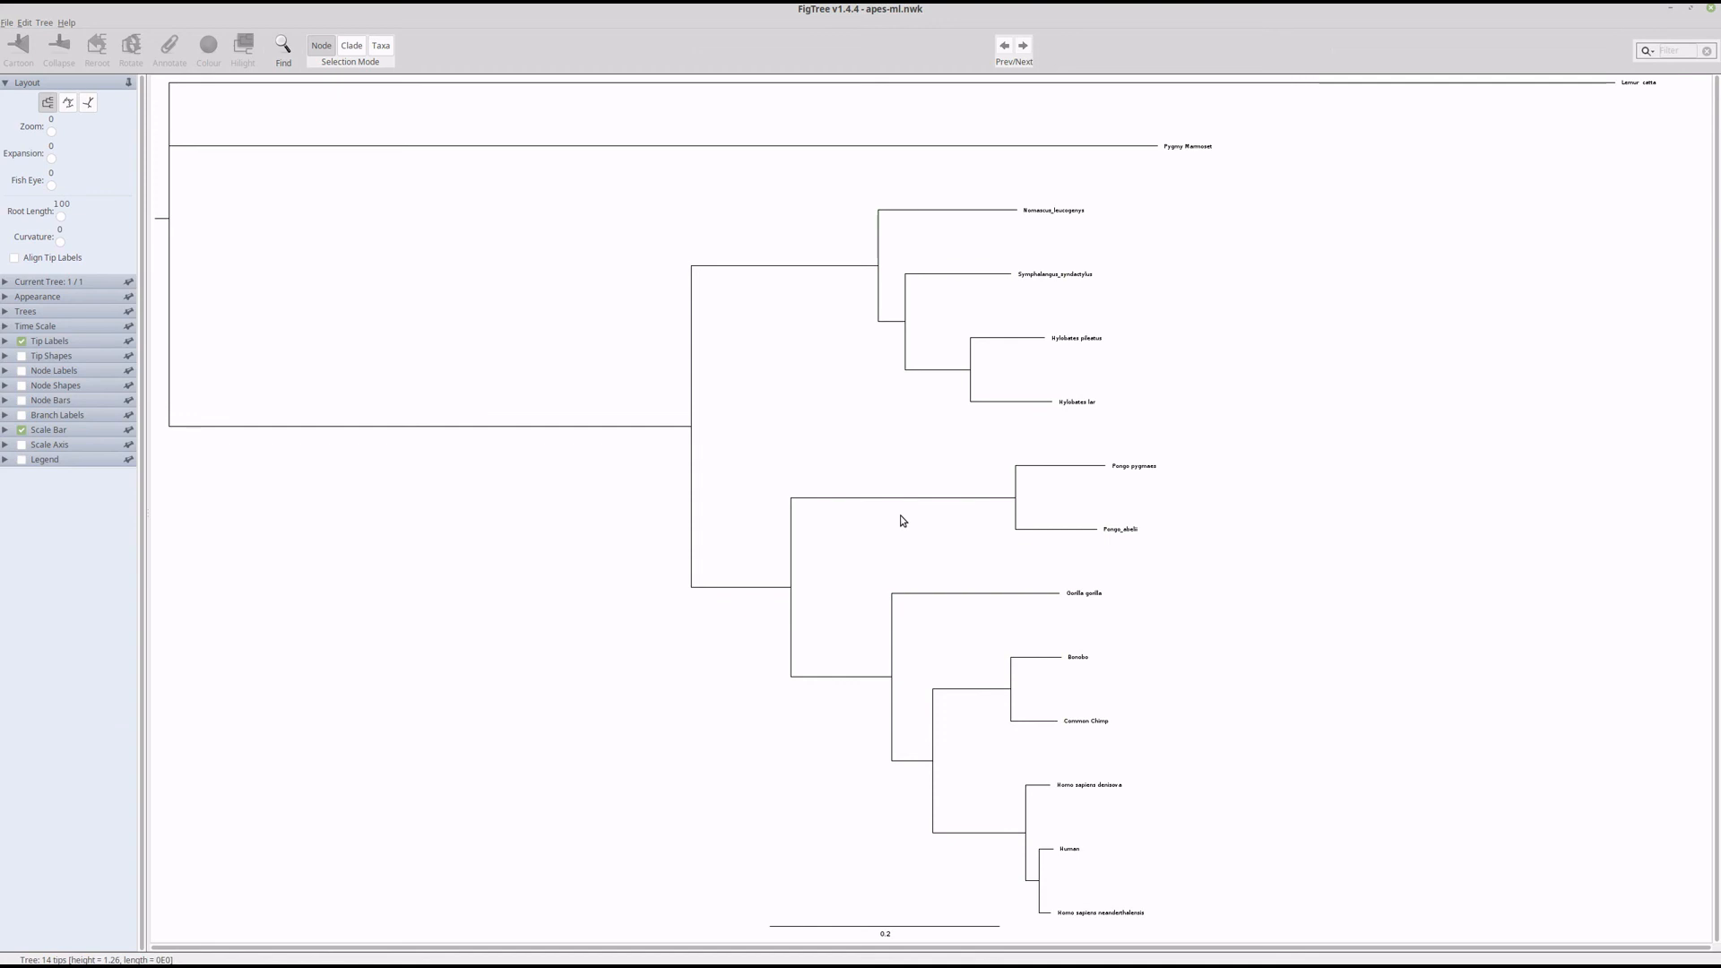
# Step: Increase the tip label font size of the tree in FigTree to 19
pyautogui.click(6, 342)
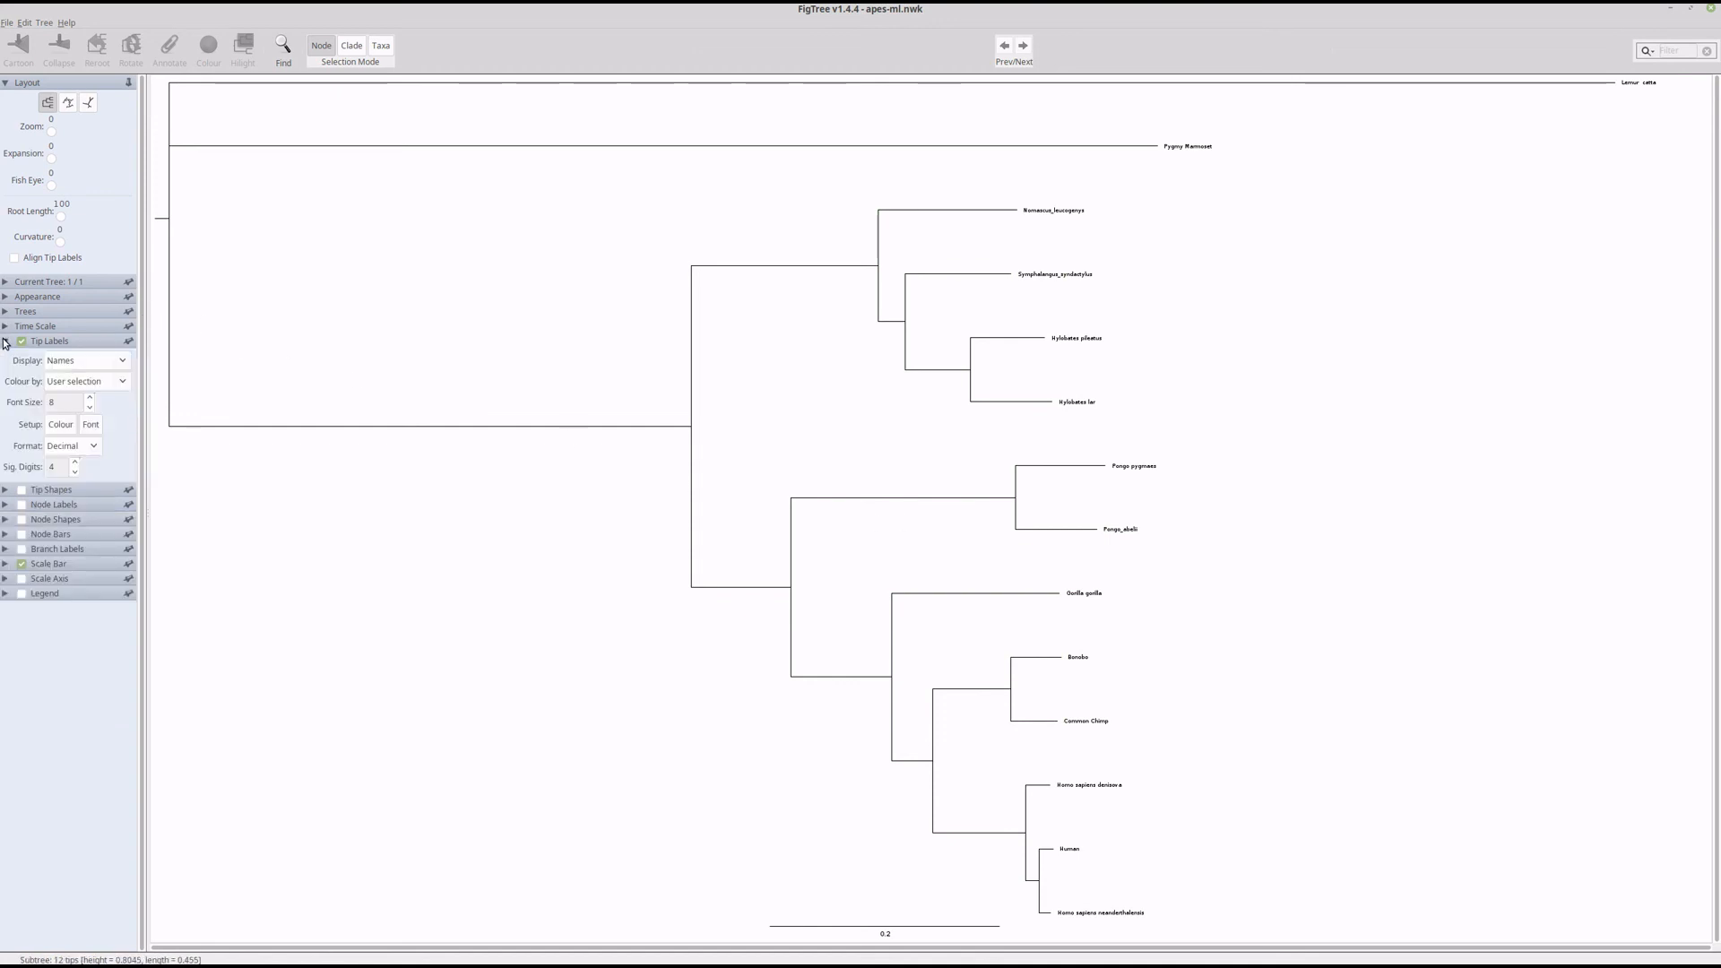
pyautogui.click(87, 398)
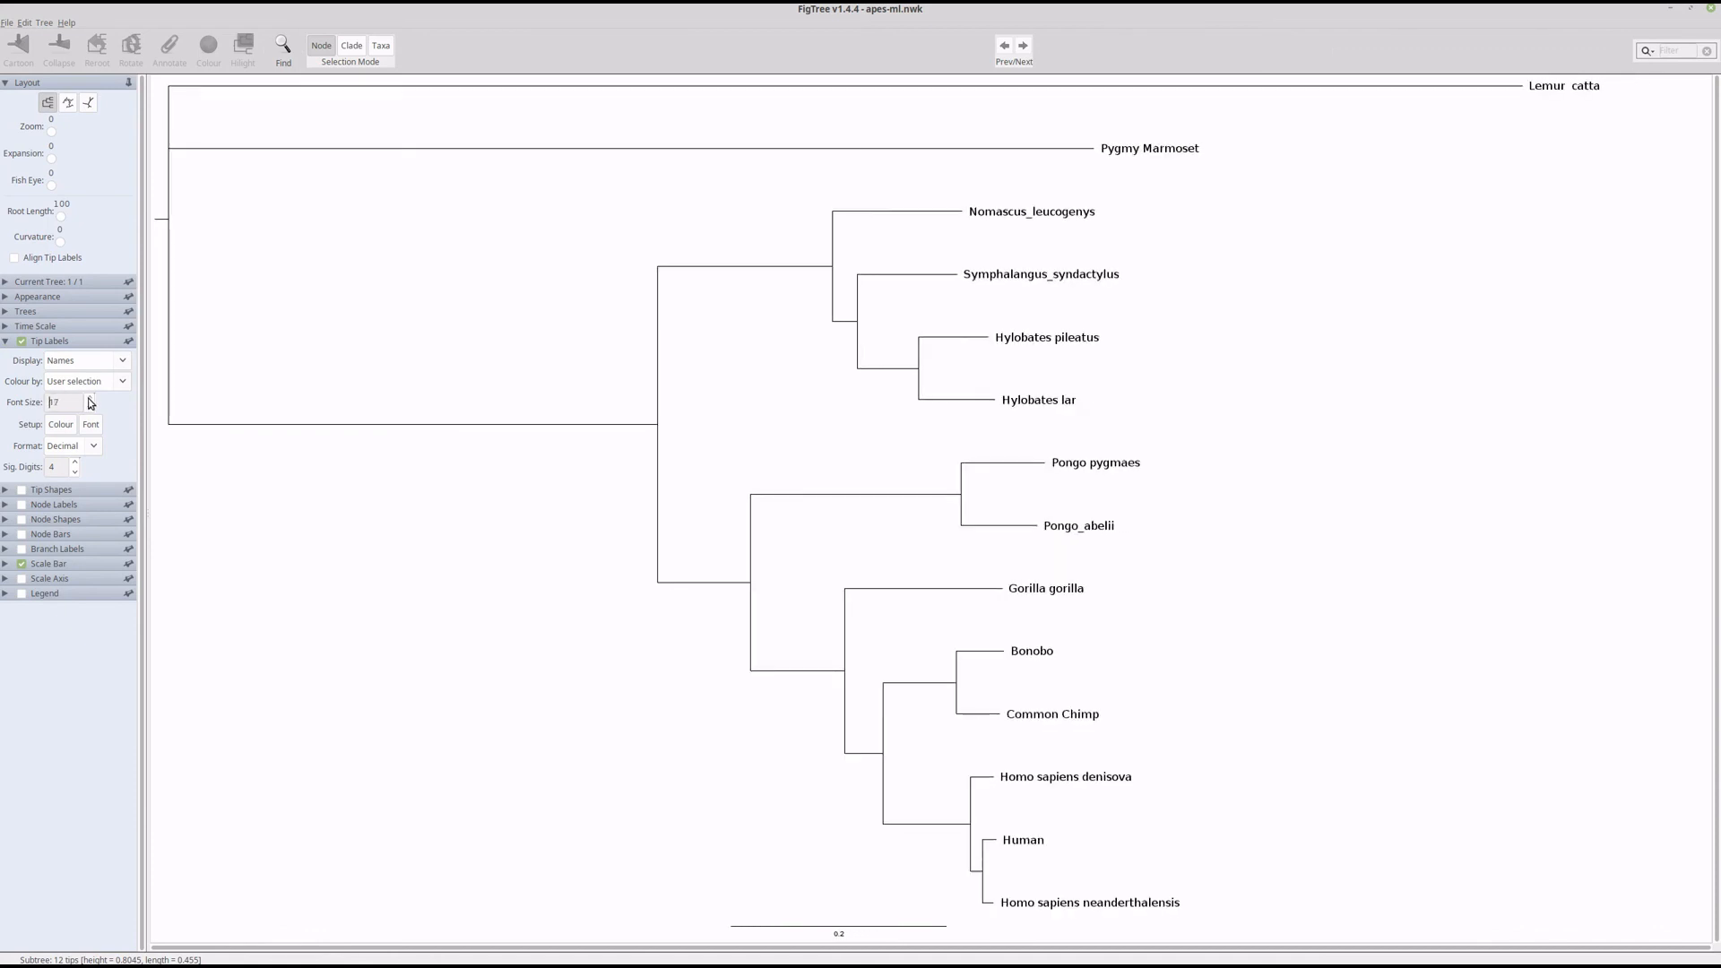
pyautogui.click(88, 398)
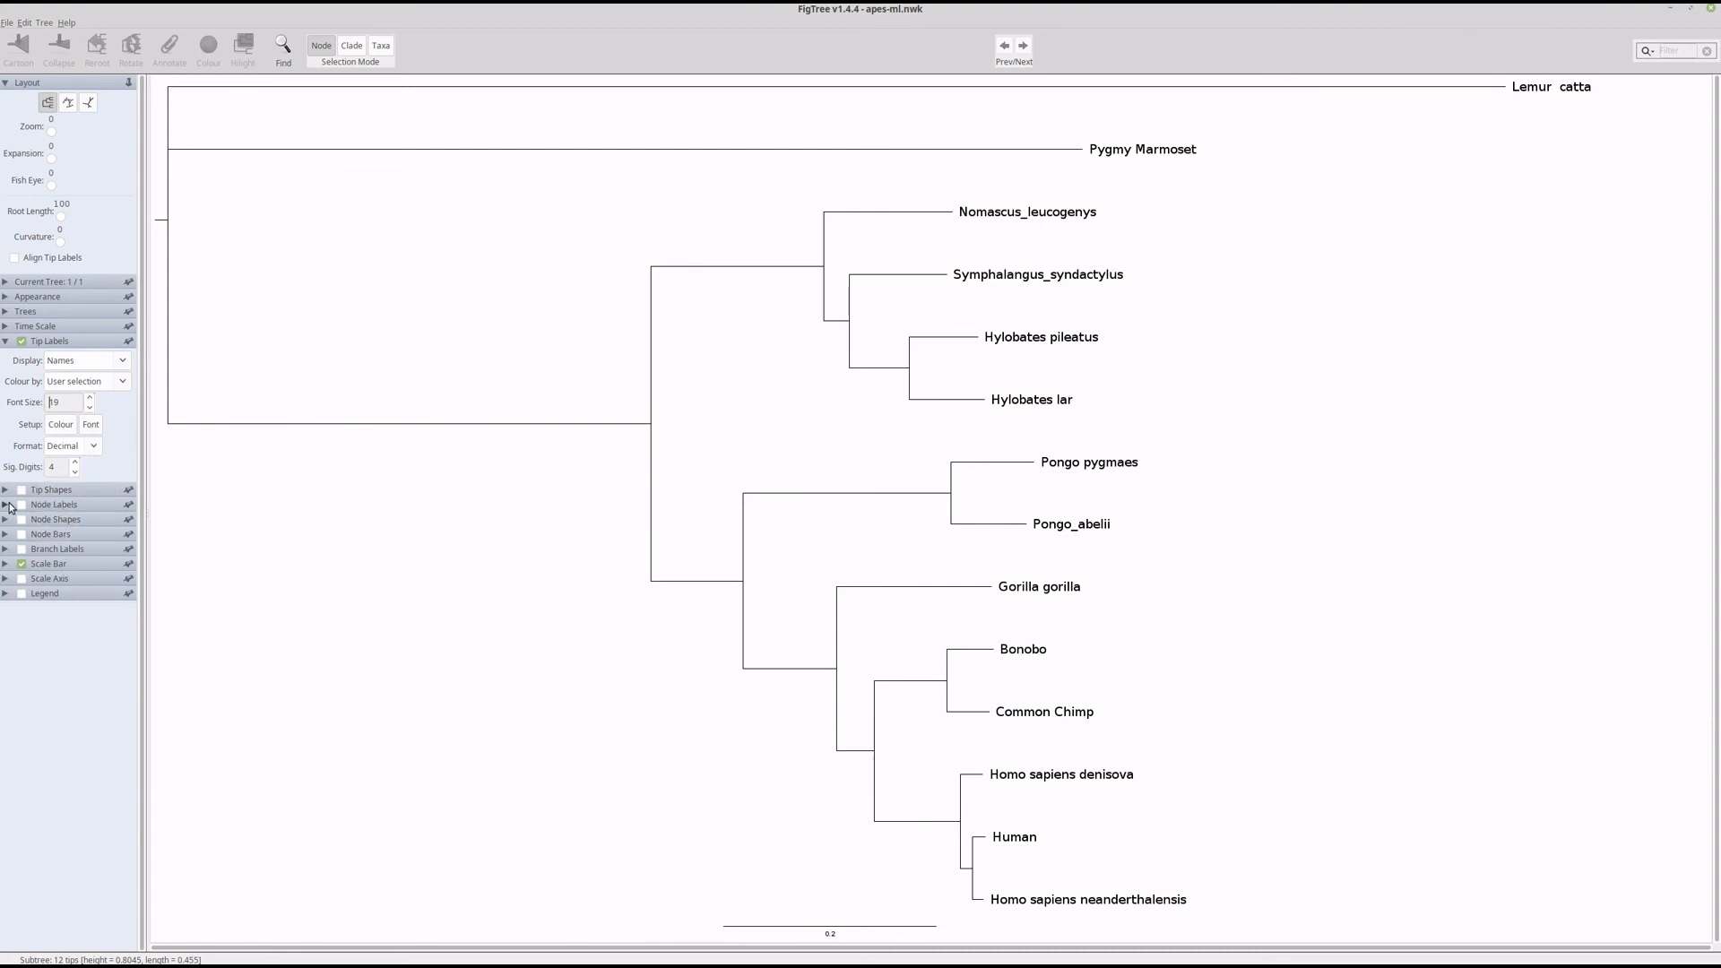
# Step: Turn on node labels and branch labels, and set the branch label font size to 12
pyautogui.click(22, 506)
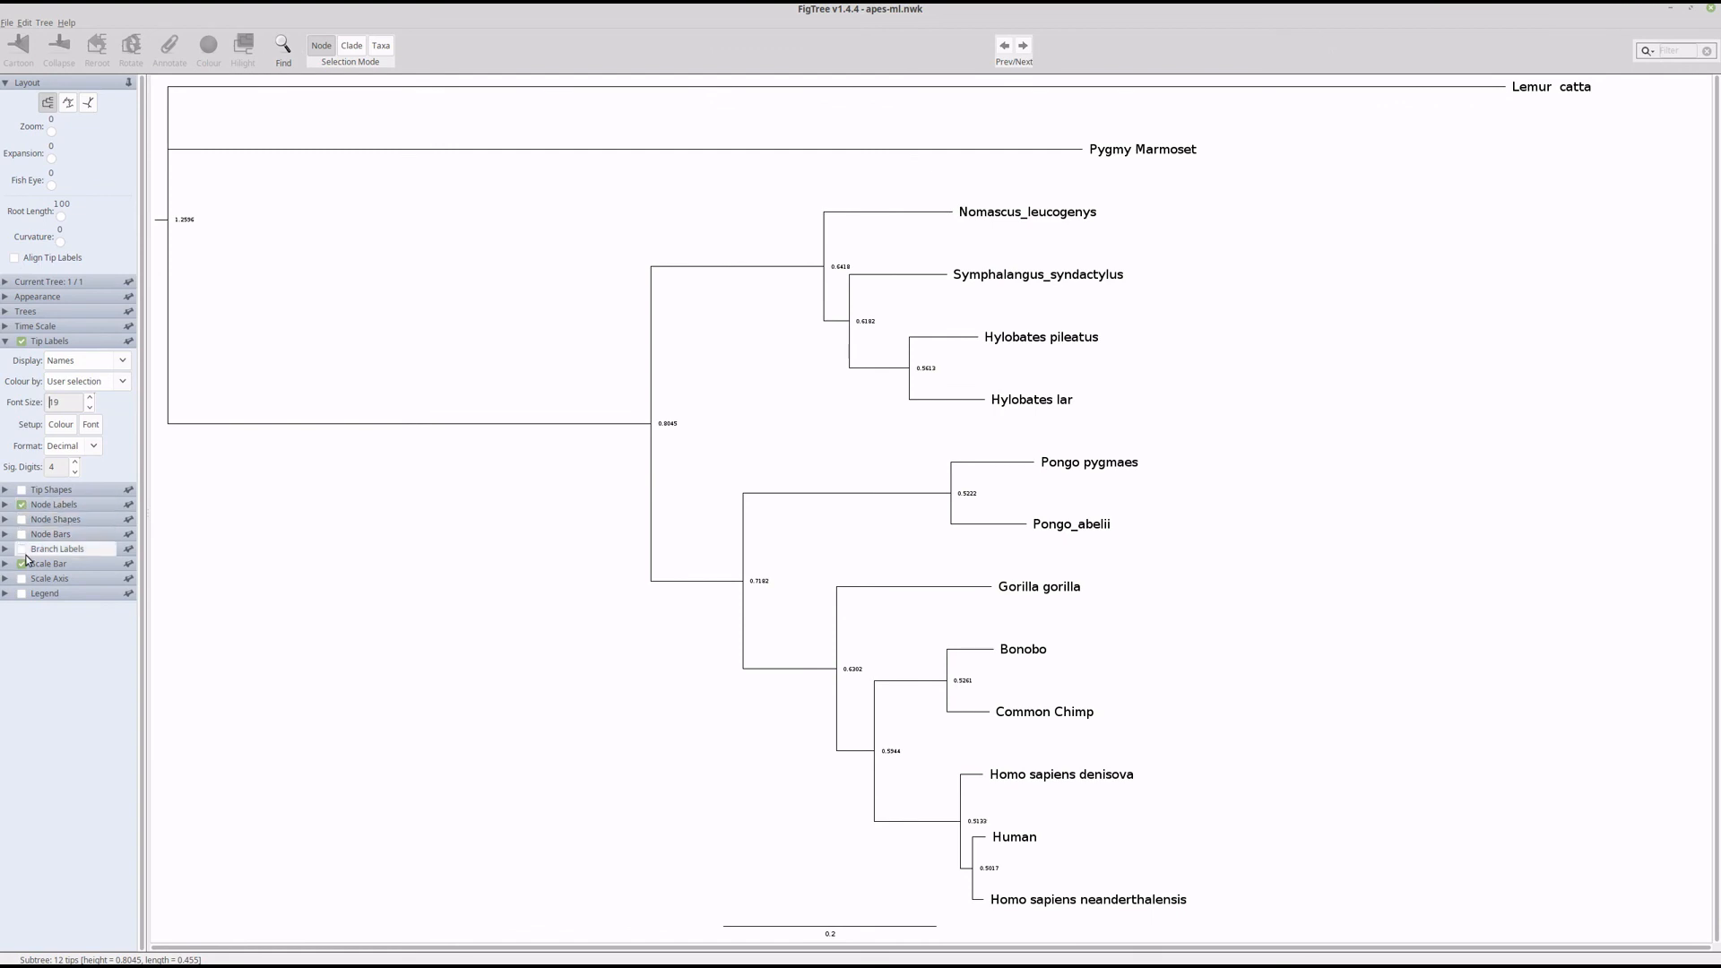
pyautogui.click(22, 550)
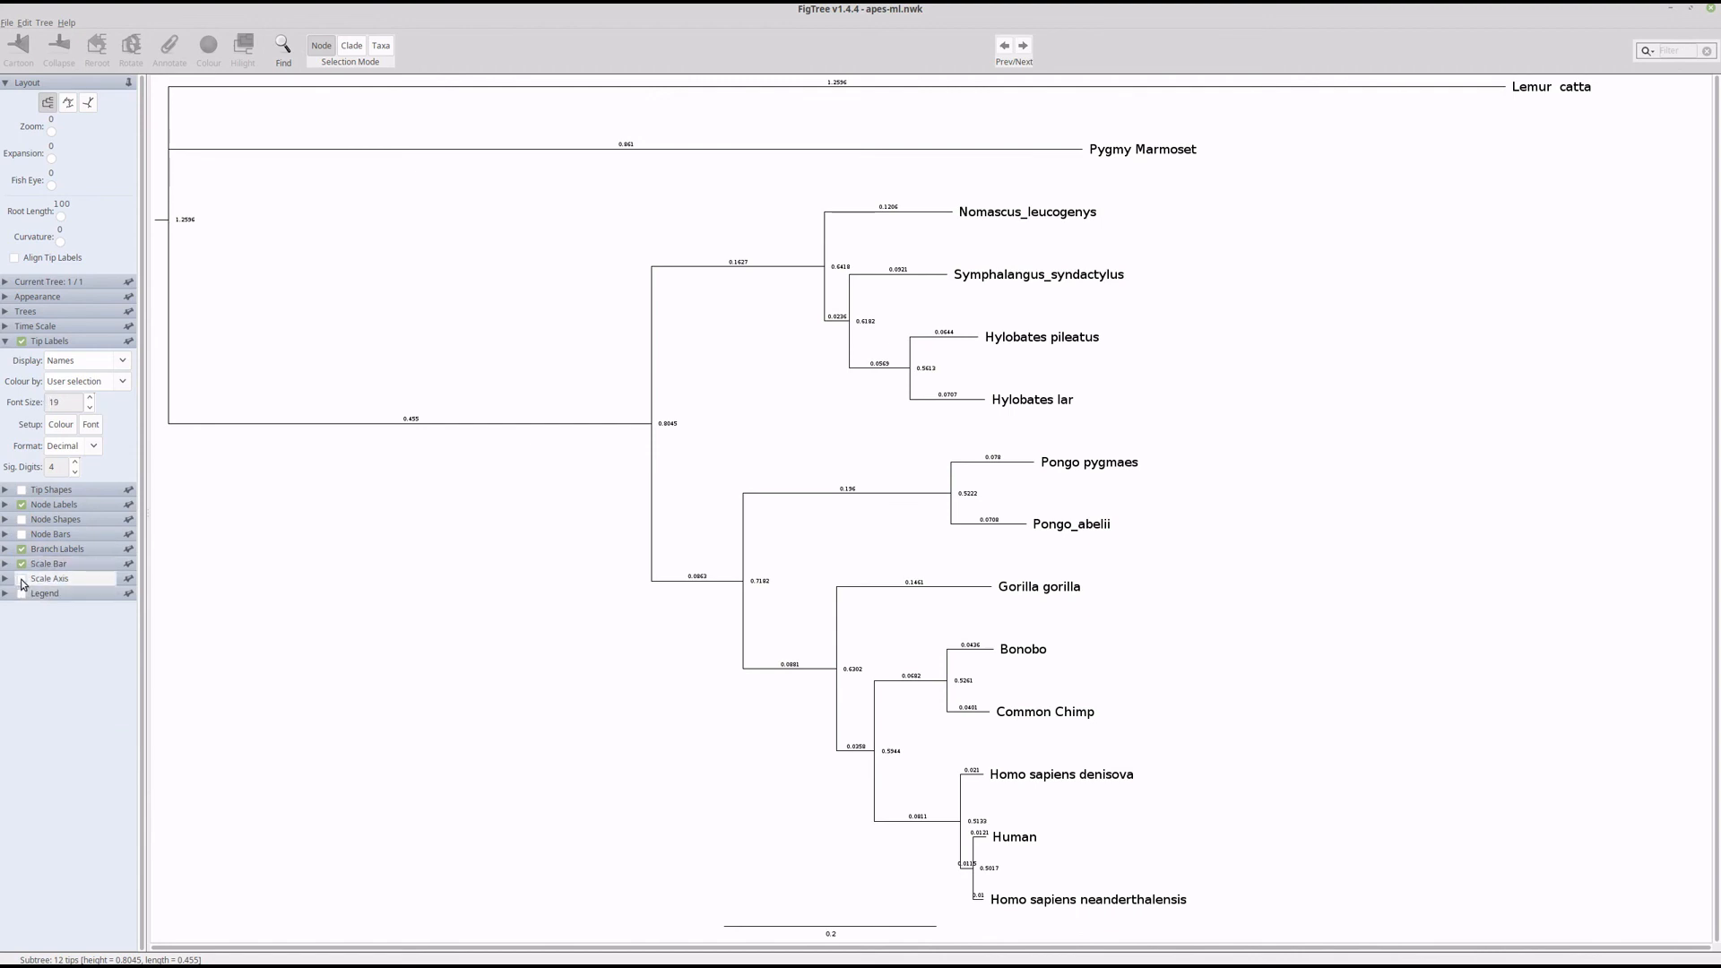
pyautogui.click(5, 549)
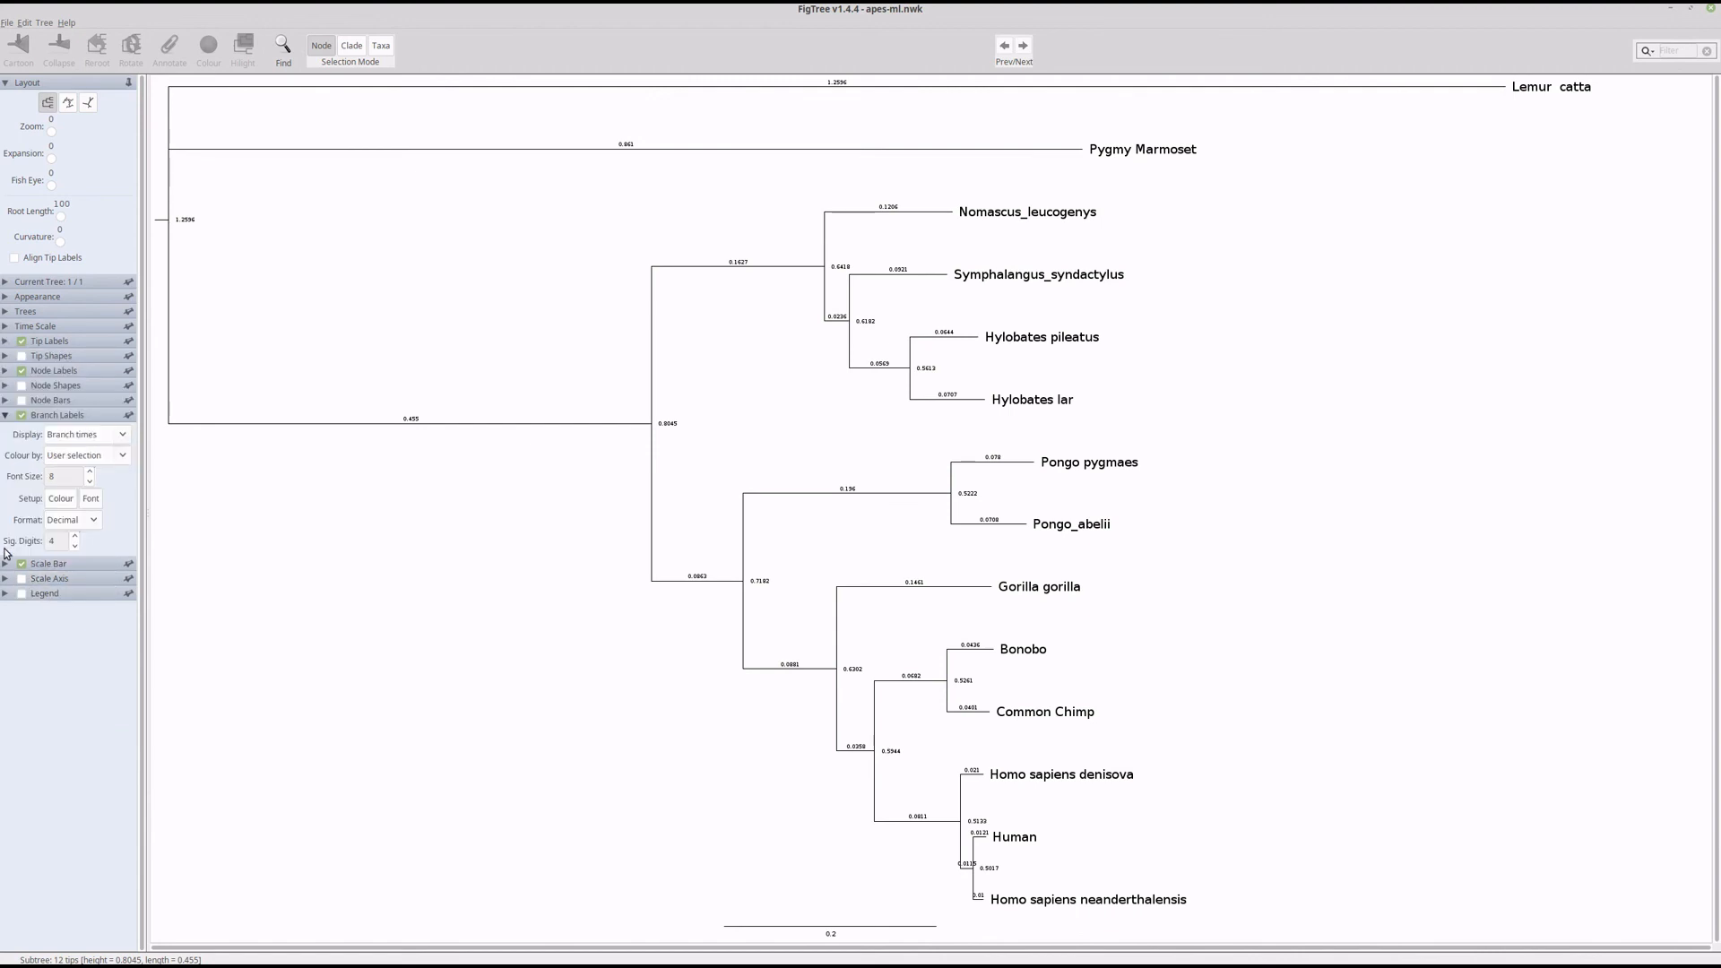
pyautogui.click(92, 472)
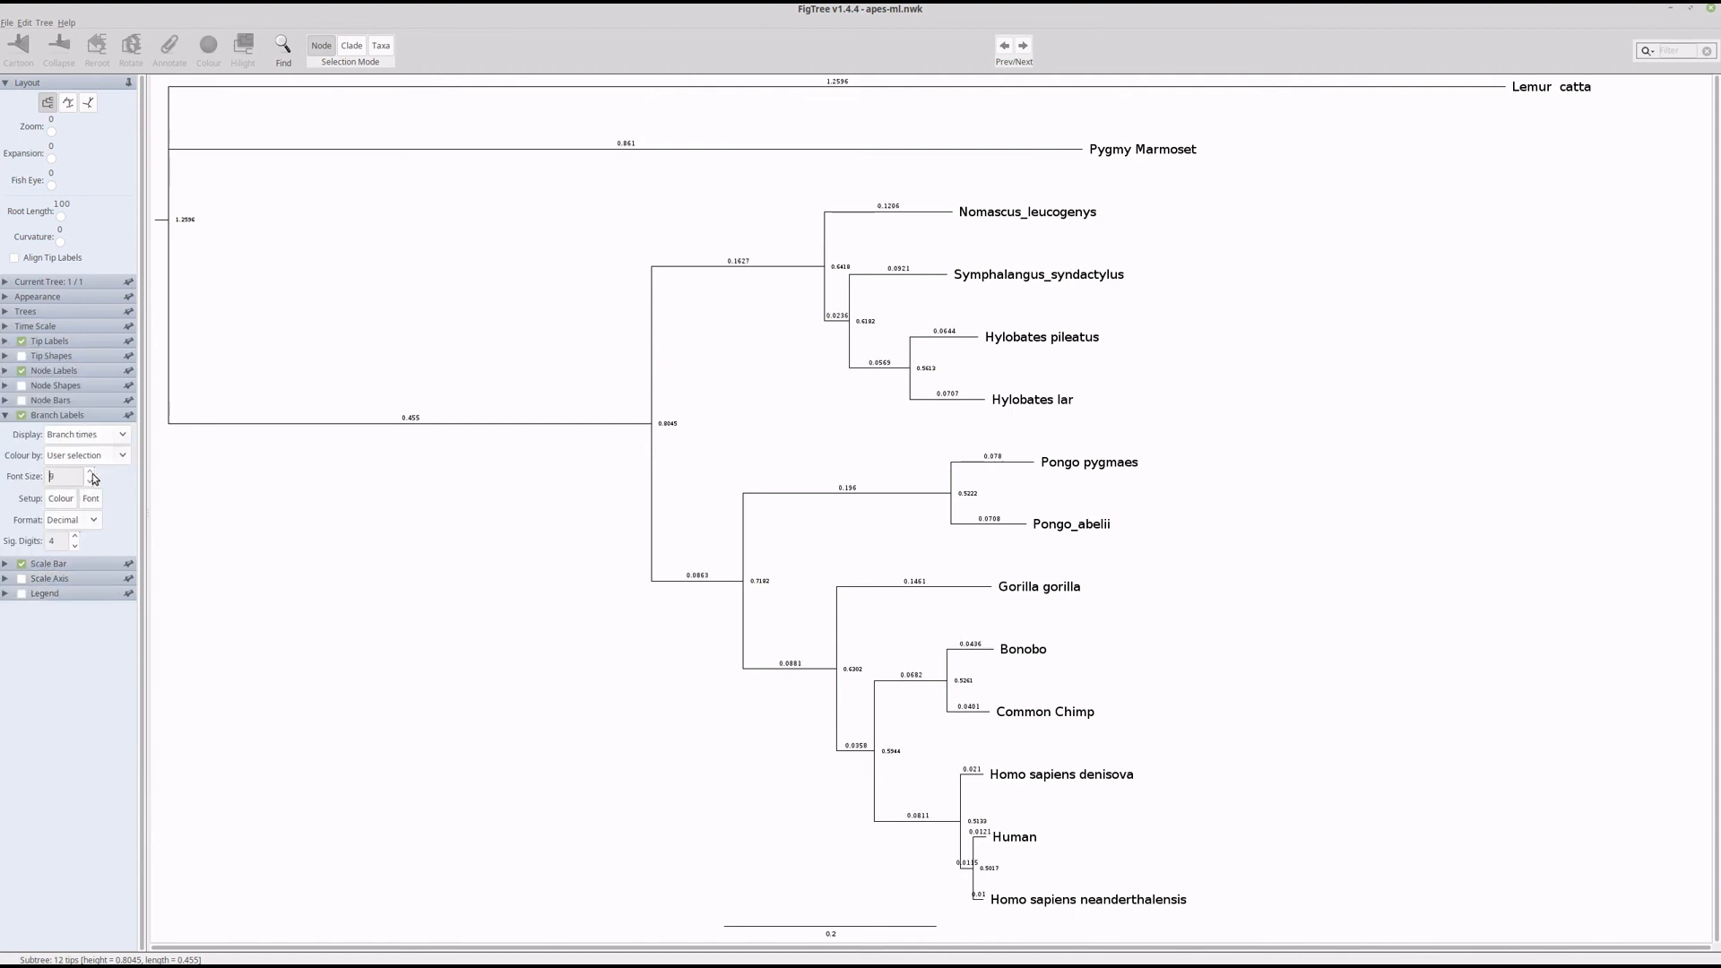
pyautogui.click(92, 472)
pyautogui.click(92, 473)
pyautogui.click(91, 473)
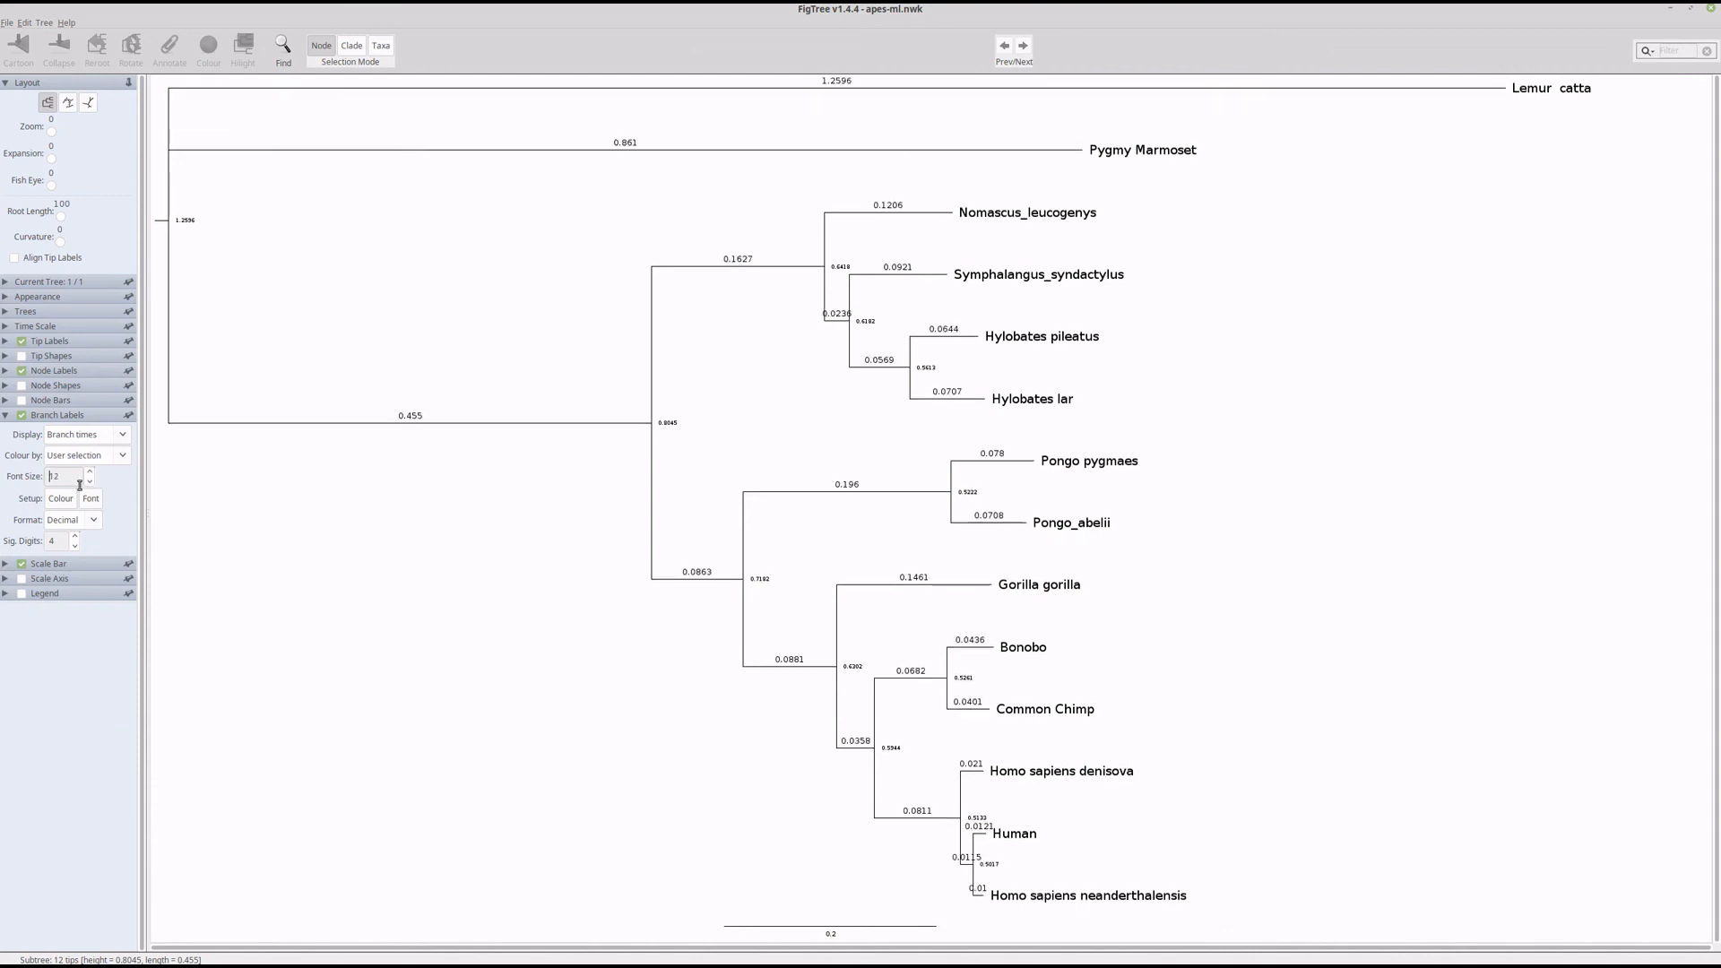
# Step: Set the node label font size to 12
pyautogui.click(5, 371)
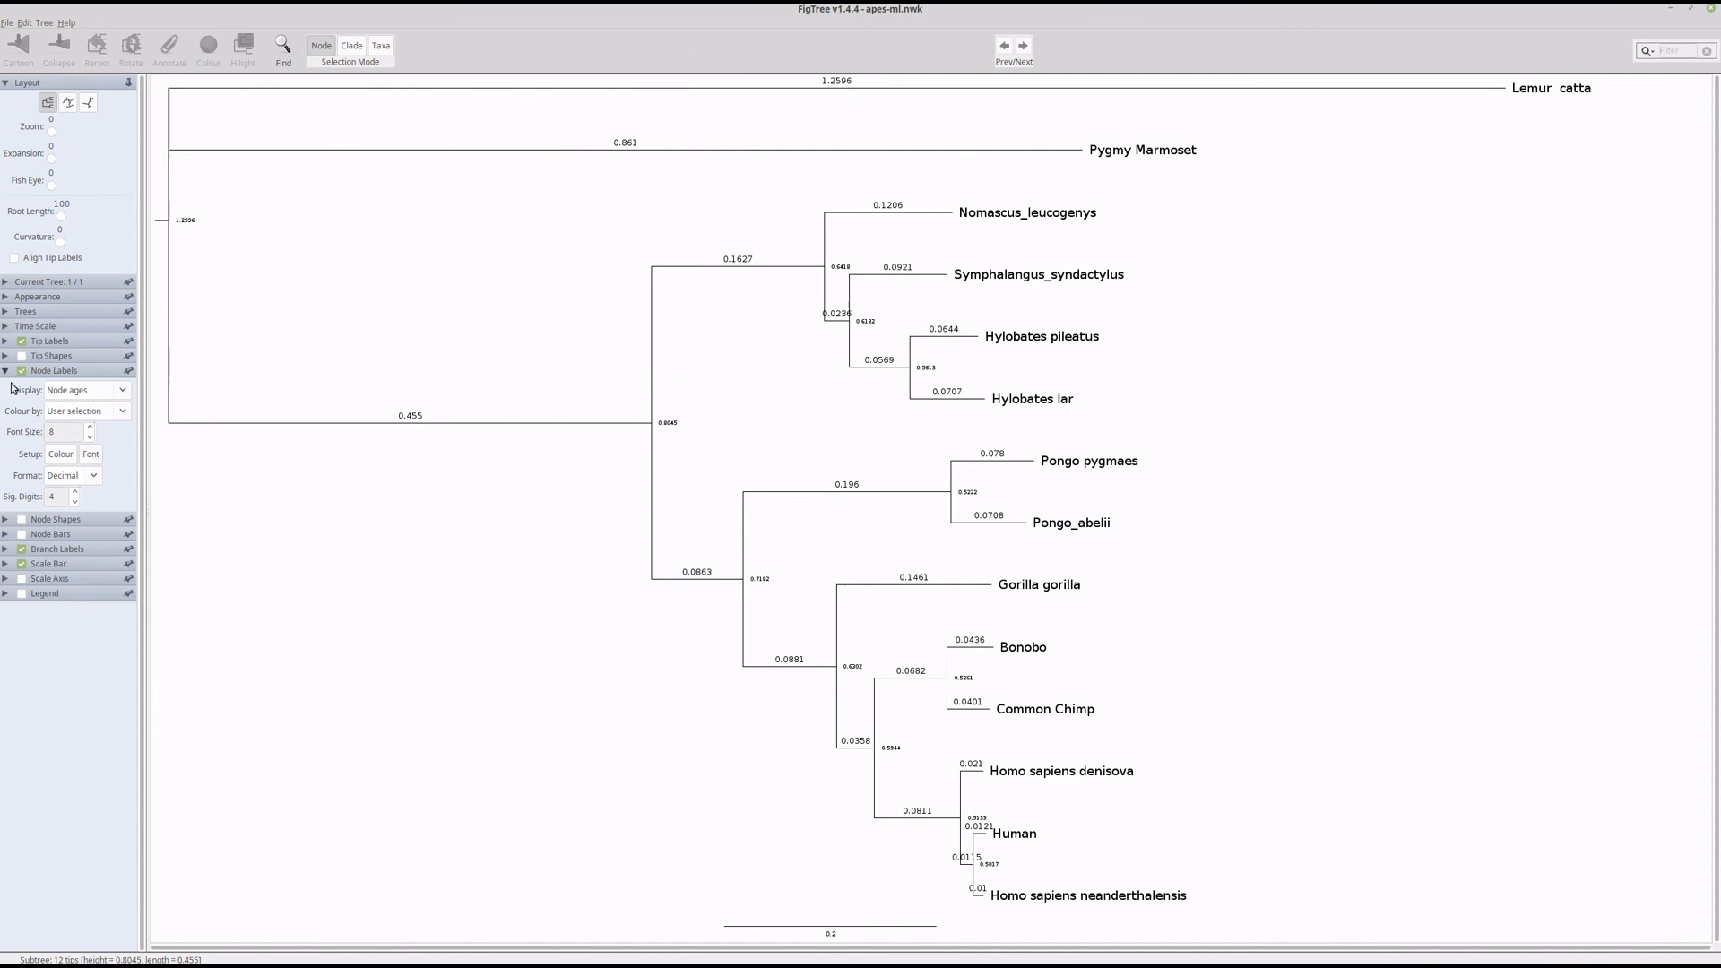
pyautogui.click(89, 429)
pyautogui.click(89, 429)
pyautogui.click(89, 429)
pyautogui.click(89, 429)
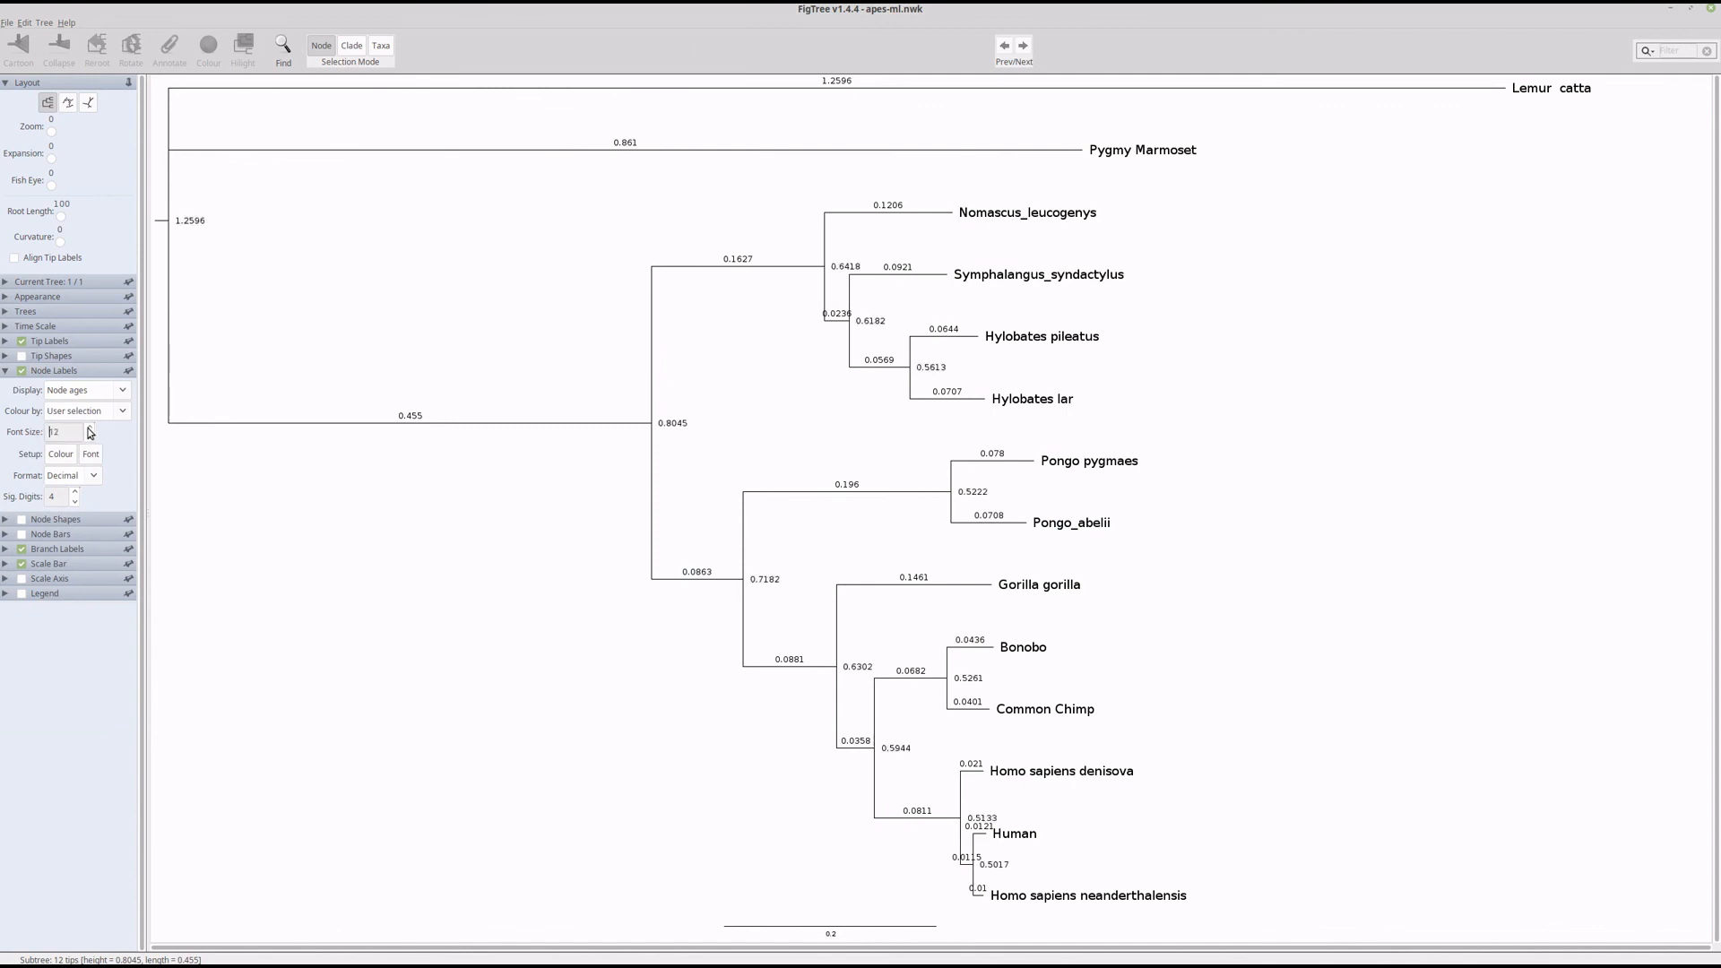
# Step: Show the scale axis across the tree and hide it again
pyautogui.click(21, 579)
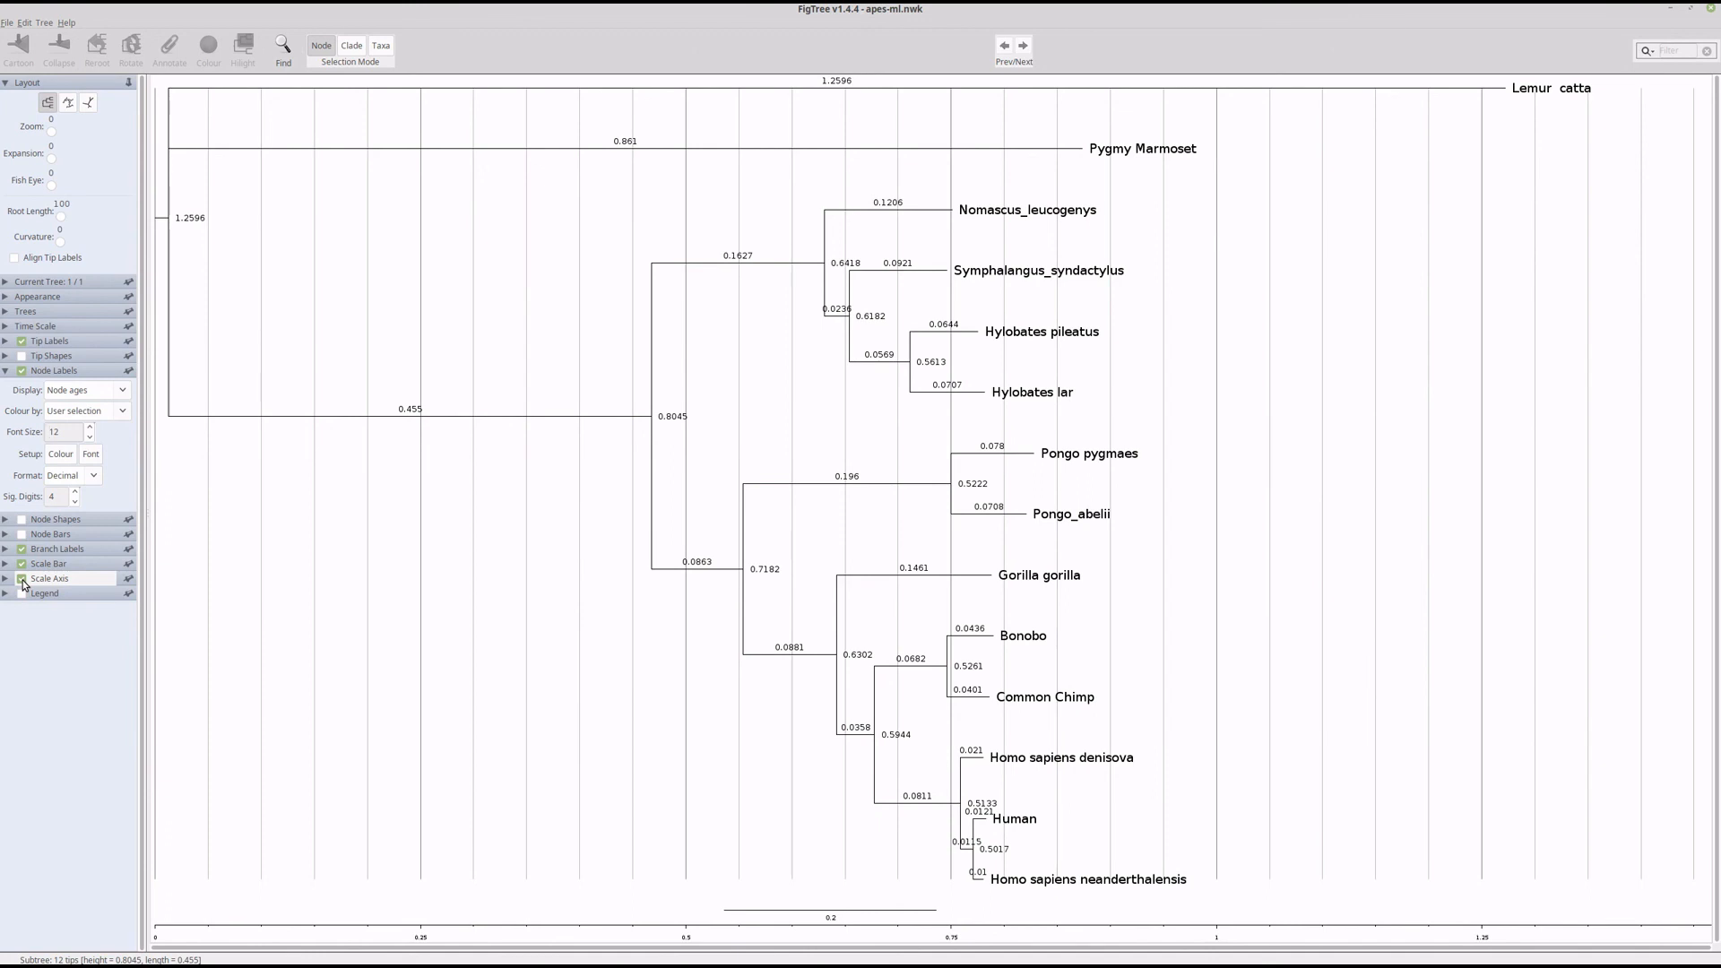
pyautogui.click(23, 580)
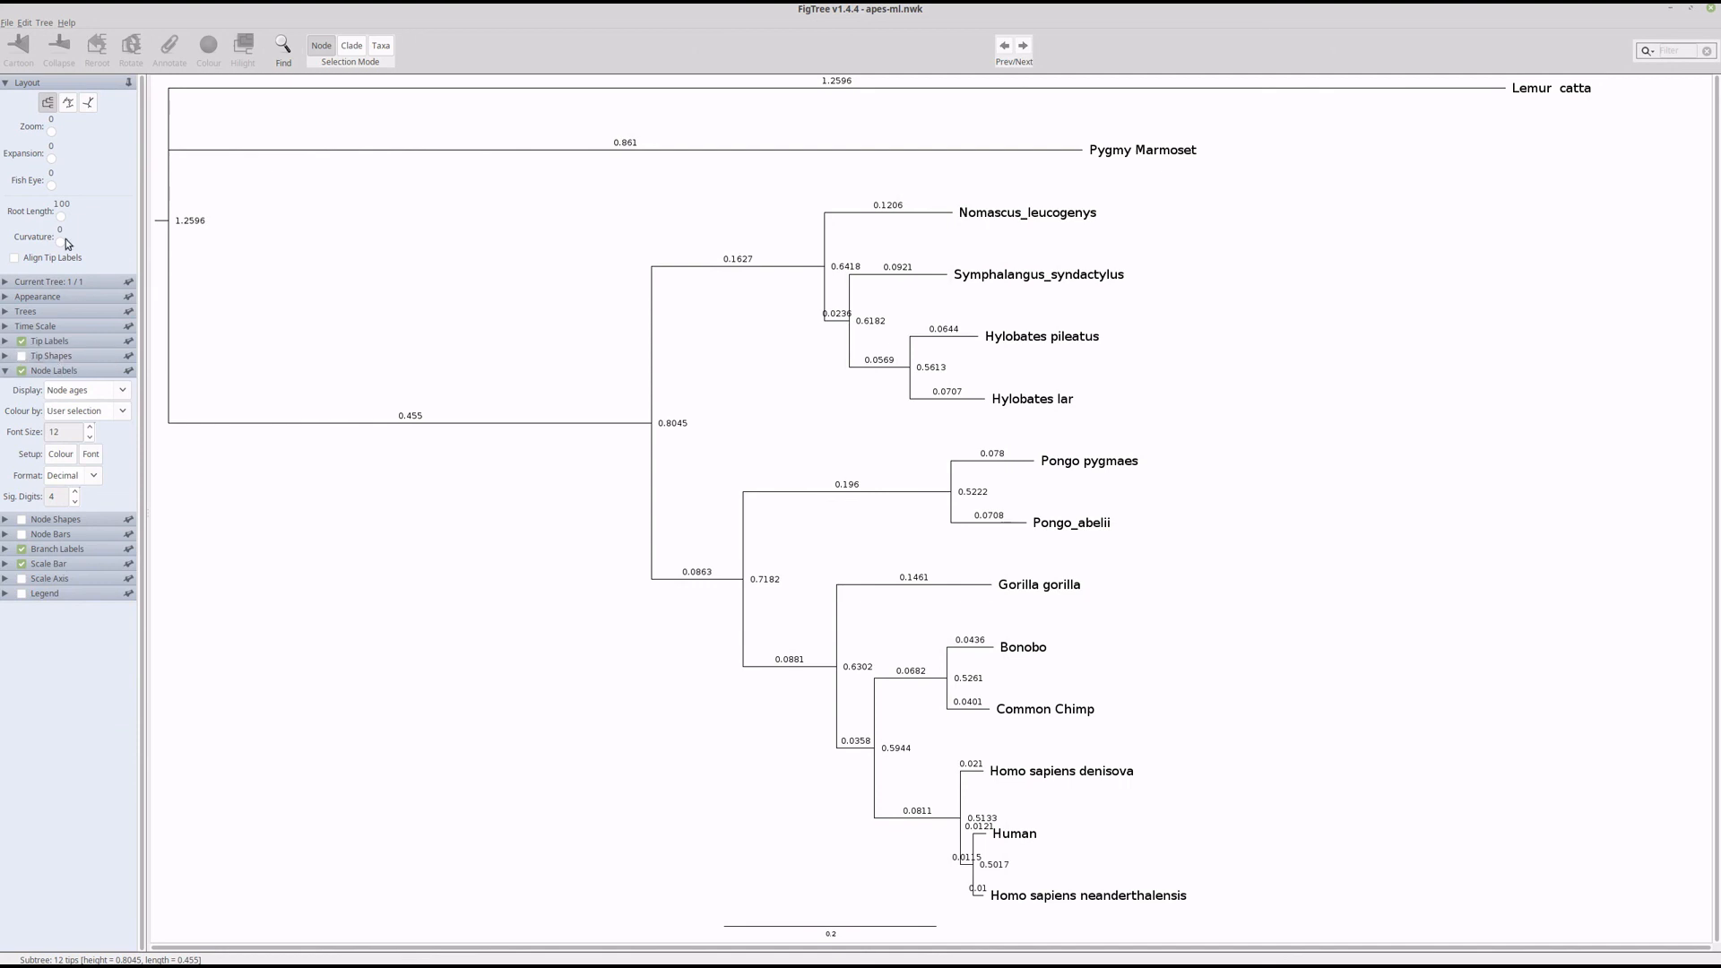
# Step: Align the tip labels and set the tree's line weight to 4
pyautogui.click(15, 260)
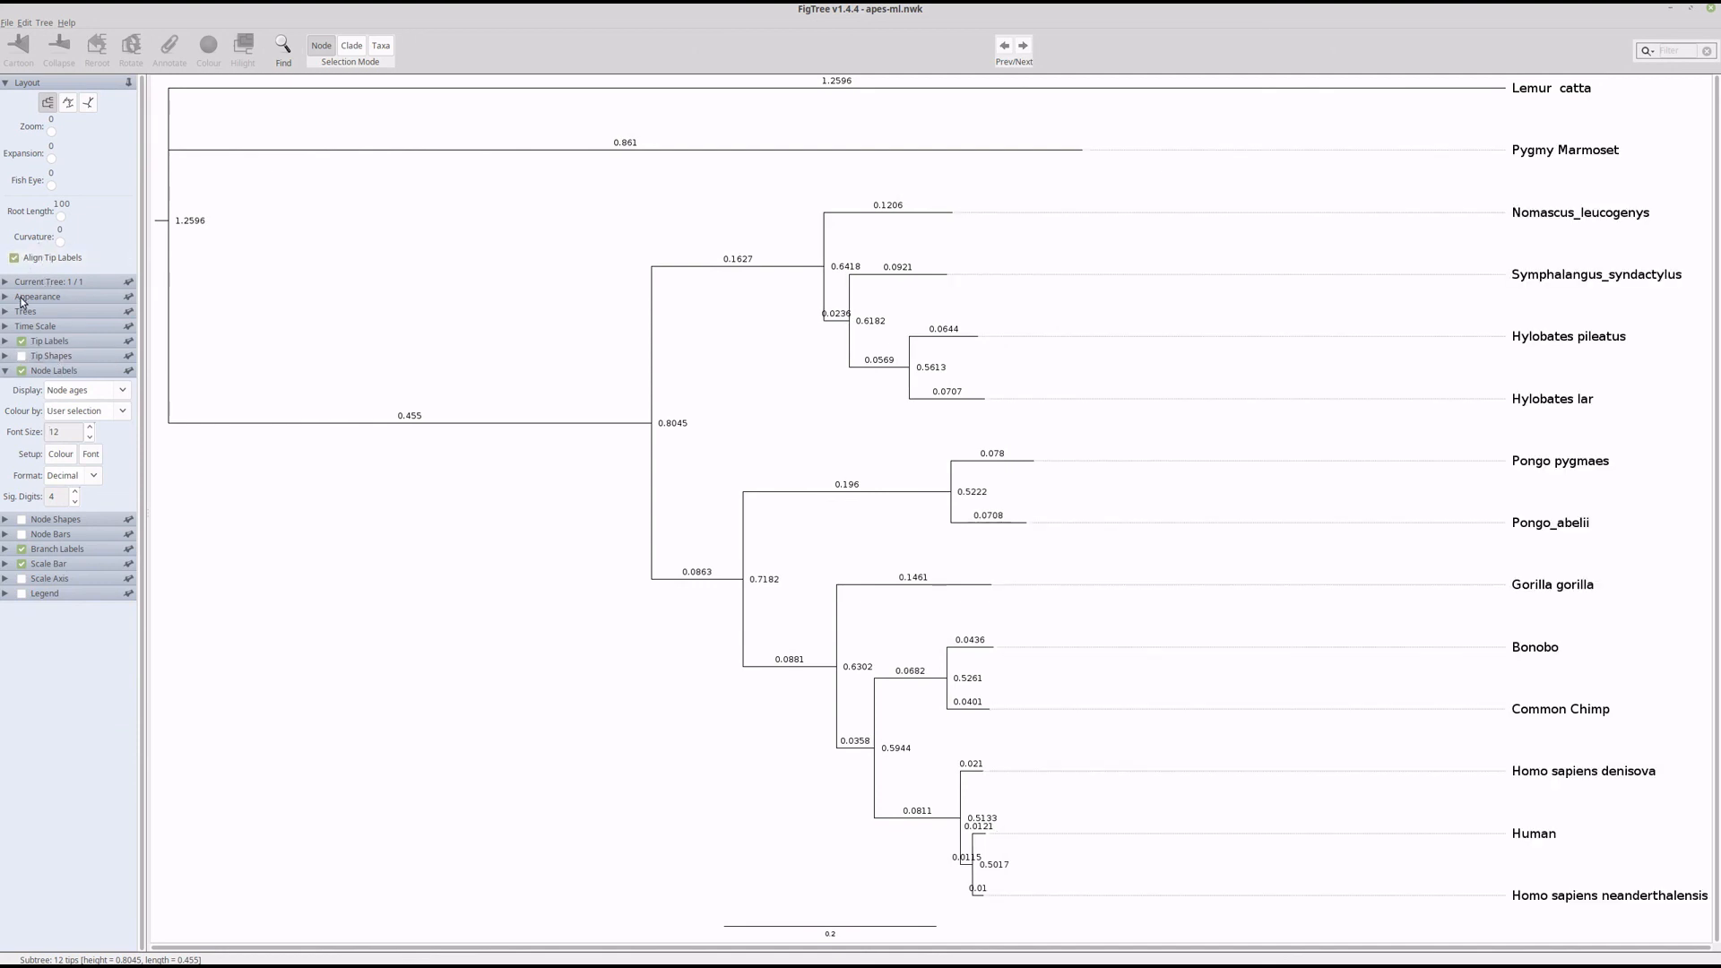
pyautogui.click(4, 298)
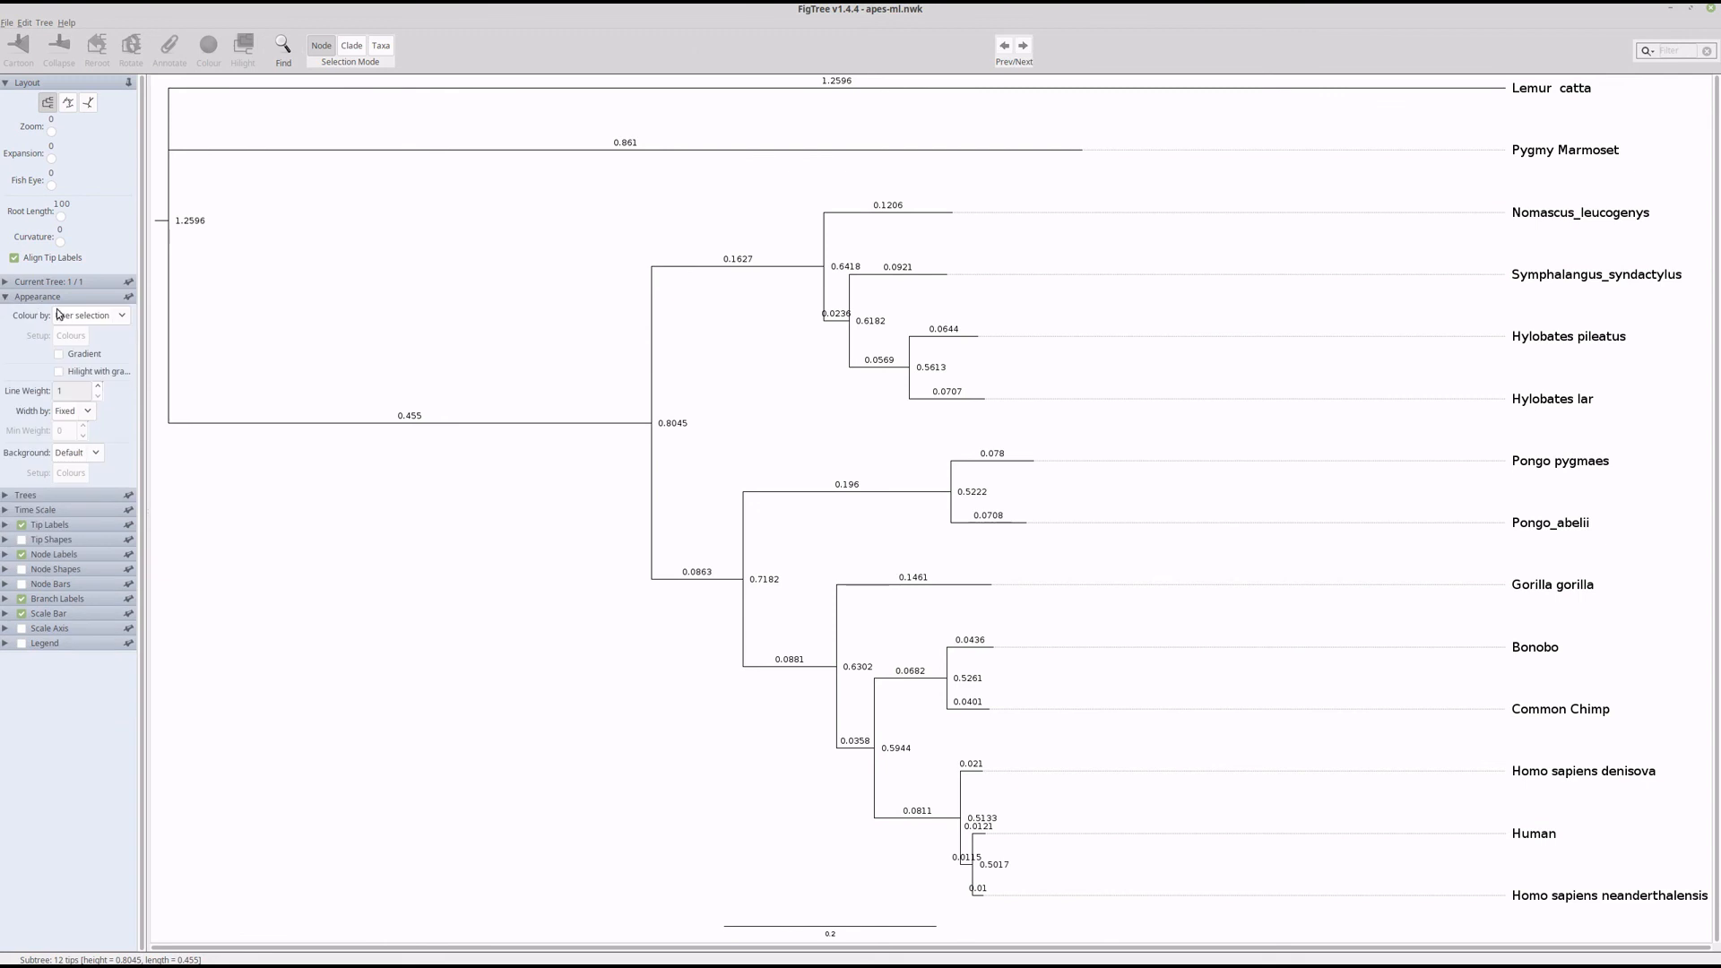
pyautogui.click(84, 414)
pyautogui.click(99, 388)
pyautogui.click(98, 388)
pyautogui.click(98, 388)
pyautogui.click(98, 388)
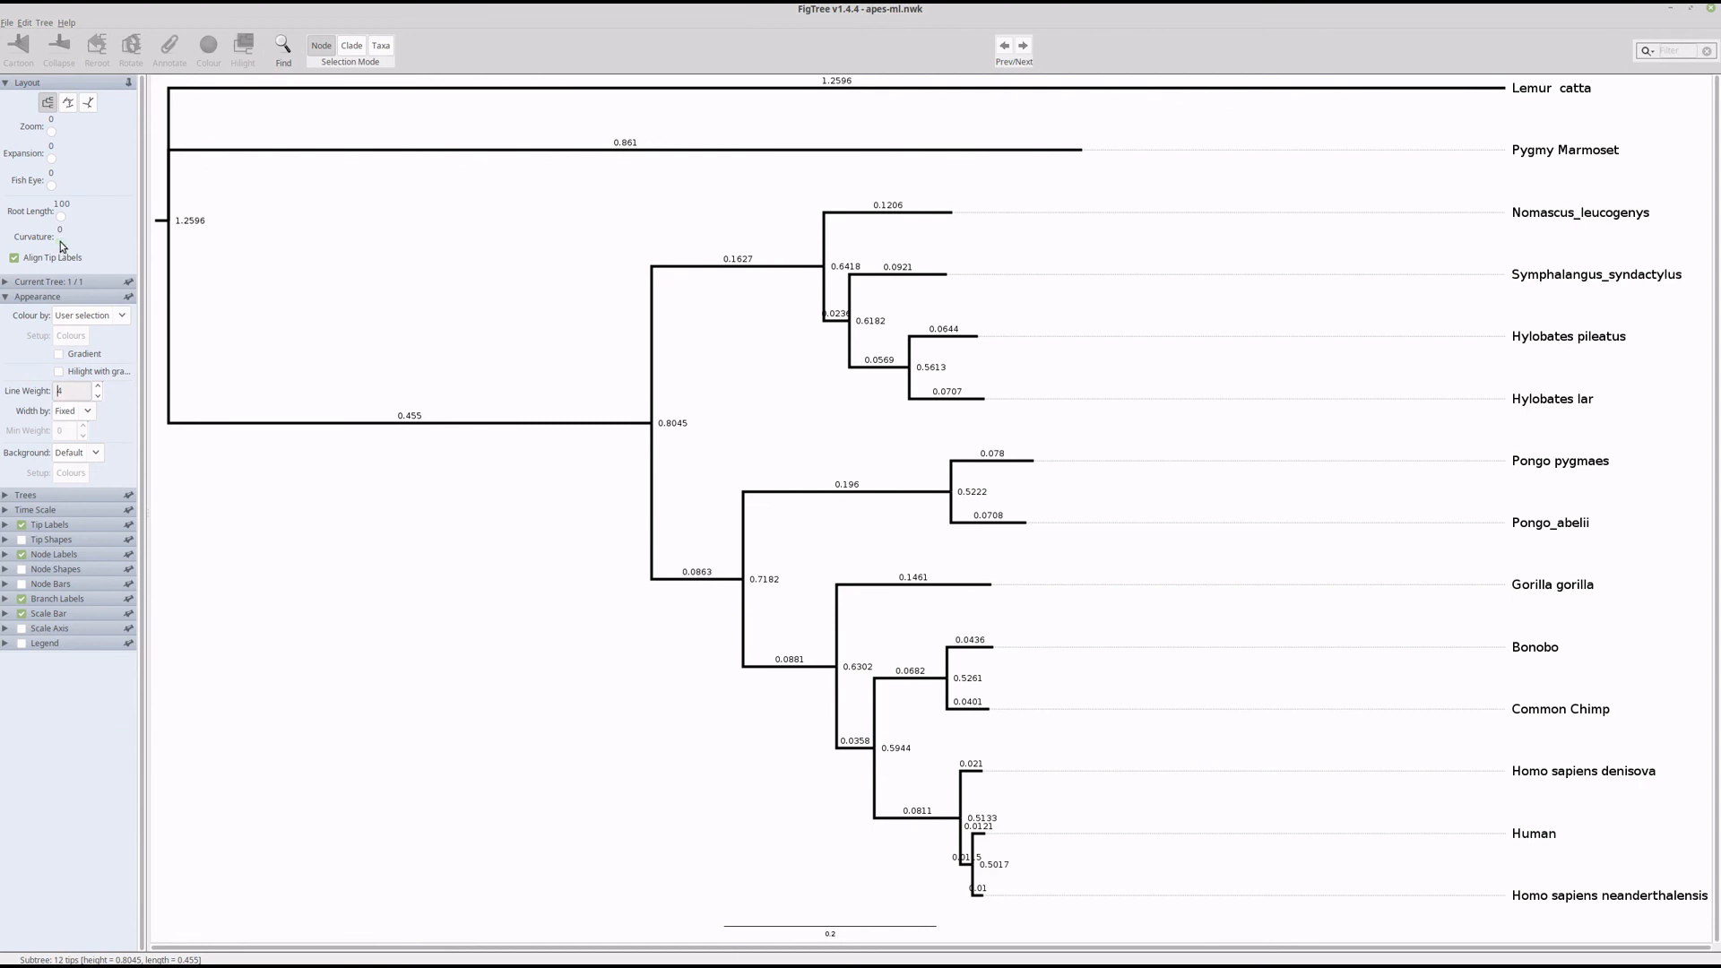
# Step: Round the branch corners by setting the layout curvature to about 1935
pyautogui.moveTo(61, 243); pyautogui.dragTo(73, 243)
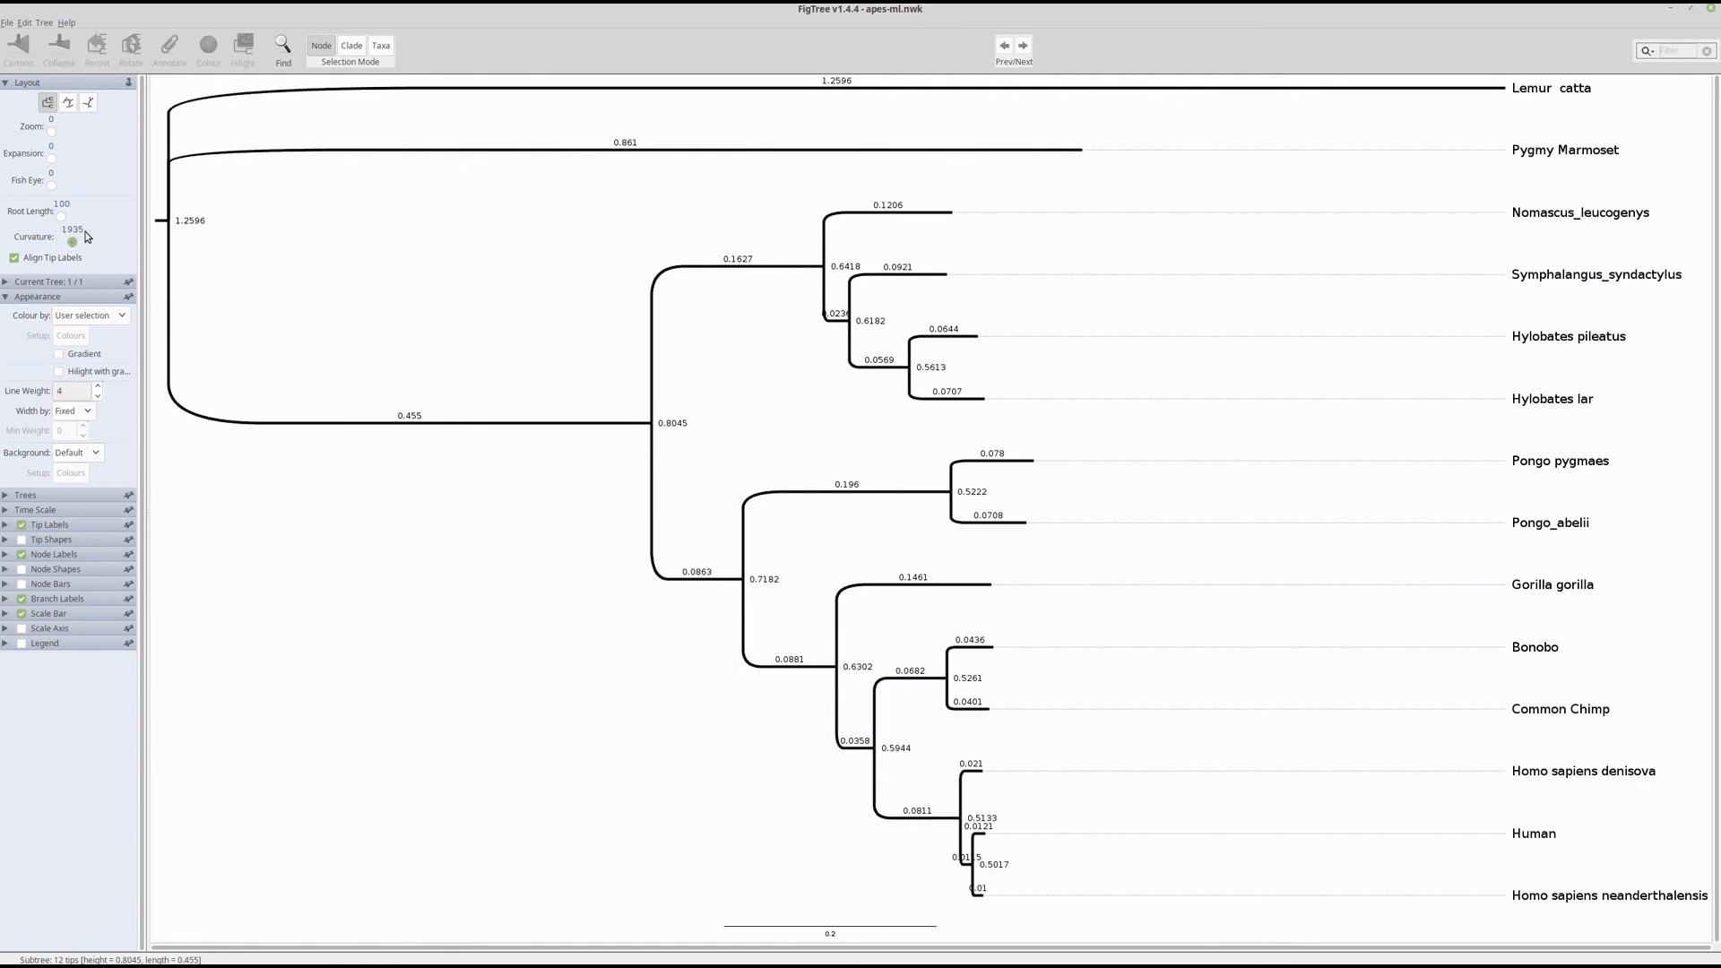
pyautogui.click(7, 283)
pyautogui.click(7, 282)
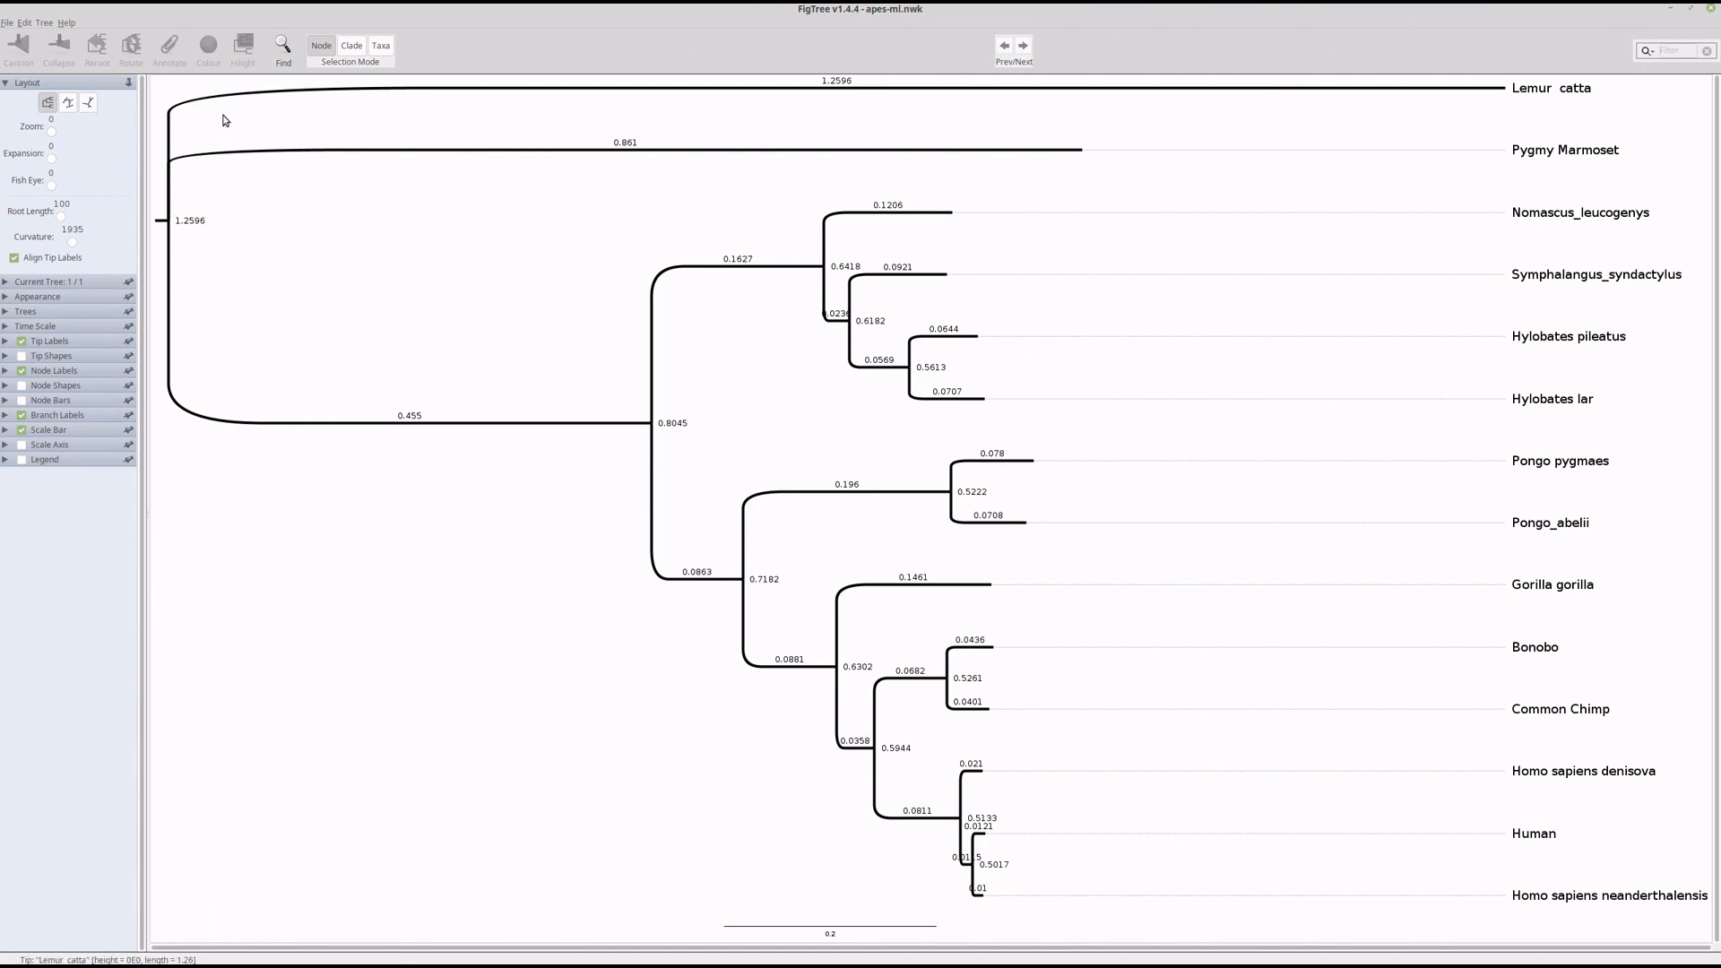
# Step: Reroot the tree on the Pygmy Marmoset branch
pyautogui.click(280, 157)
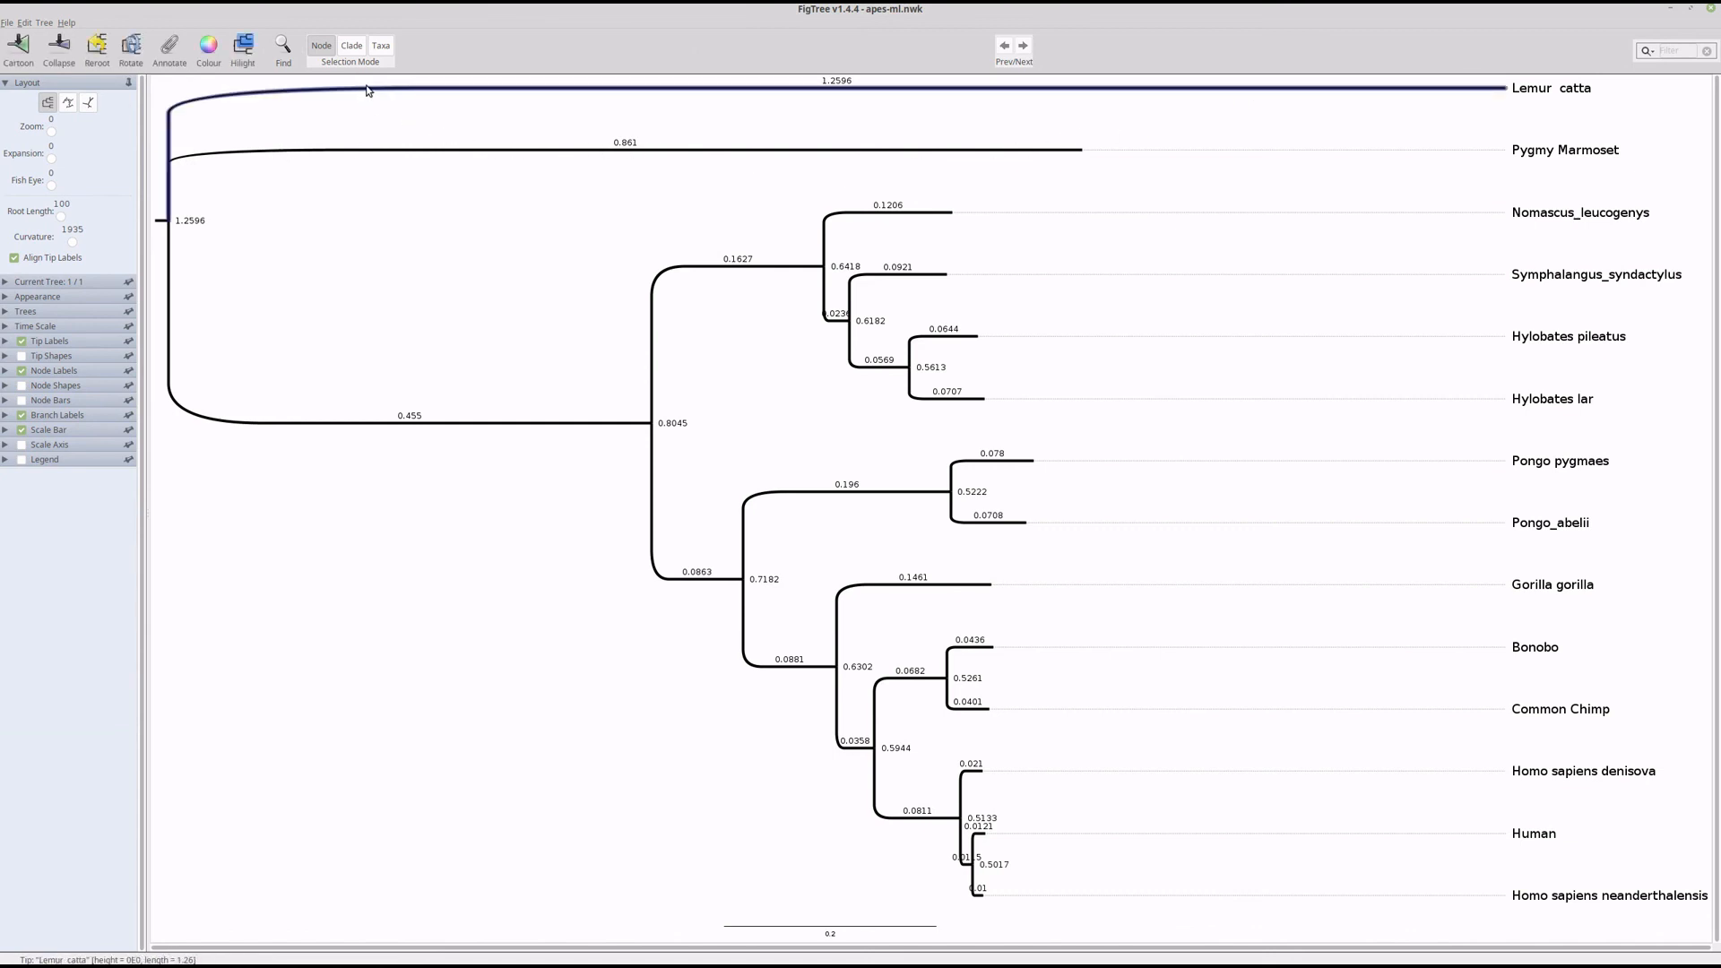
pyautogui.click(359, 134)
pyautogui.click(340, 157)
pyautogui.click(995, 152)
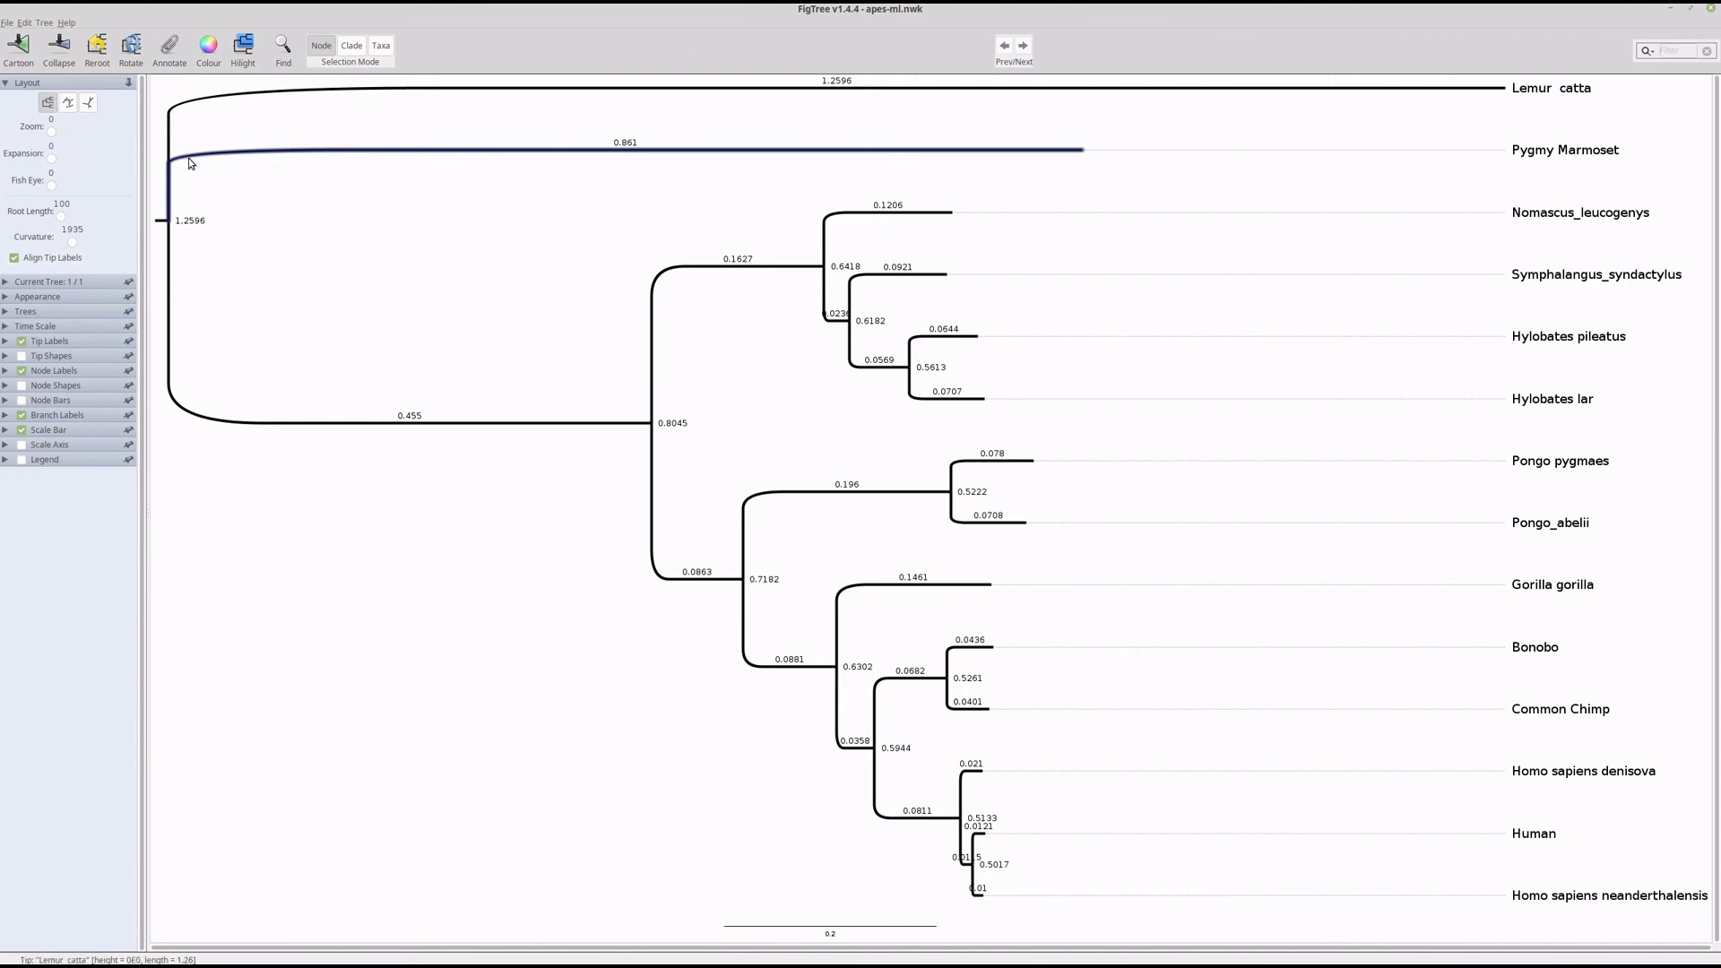
pyautogui.click(95, 48)
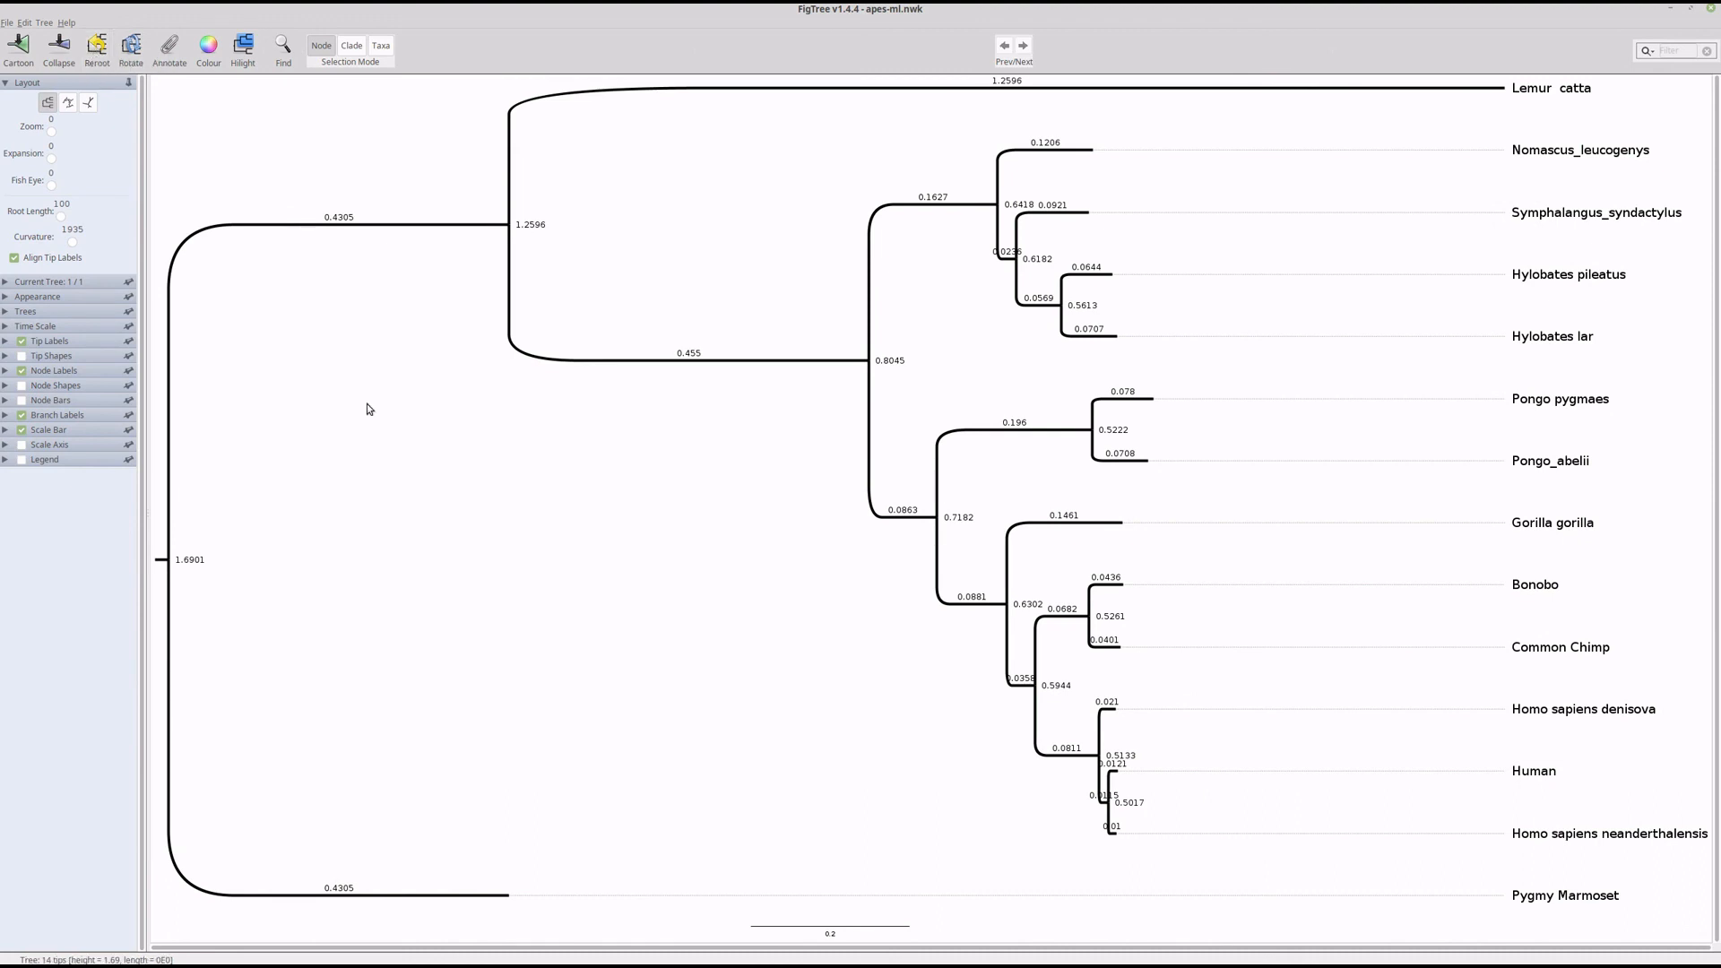
# Step: Reroot the tree on the Lemur catta branch
pyautogui.click(622, 89)
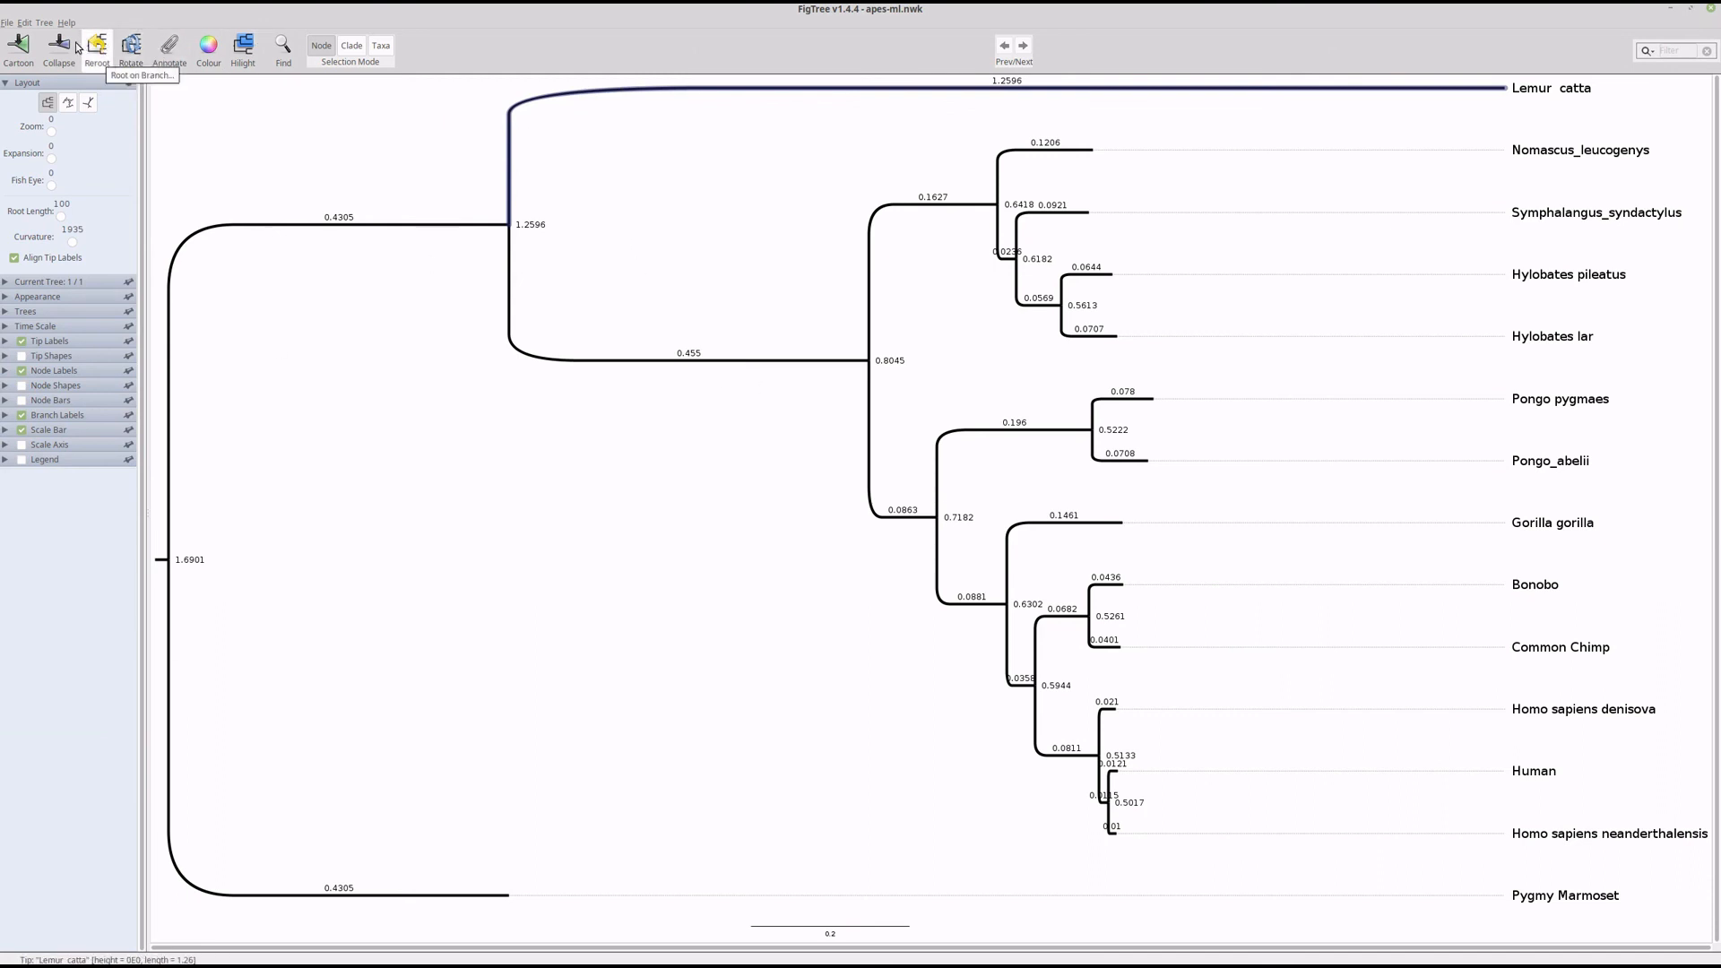
pyautogui.click(25, 22)
pyautogui.click(232, 7)
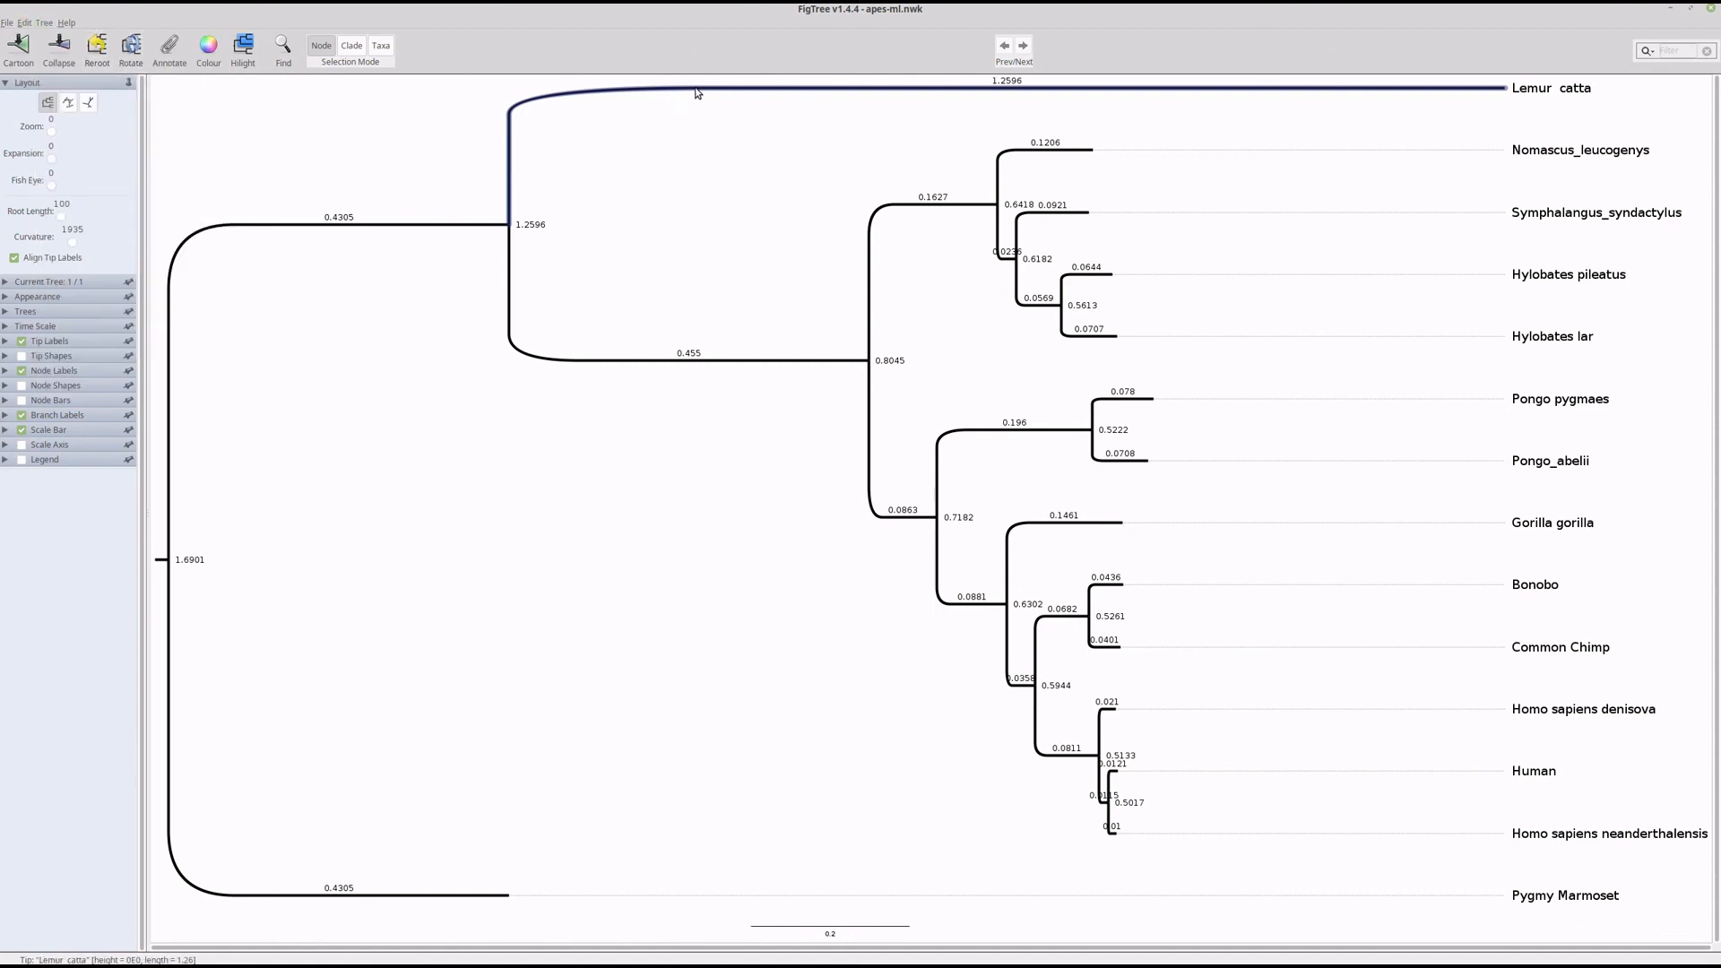
pyautogui.click(96, 47)
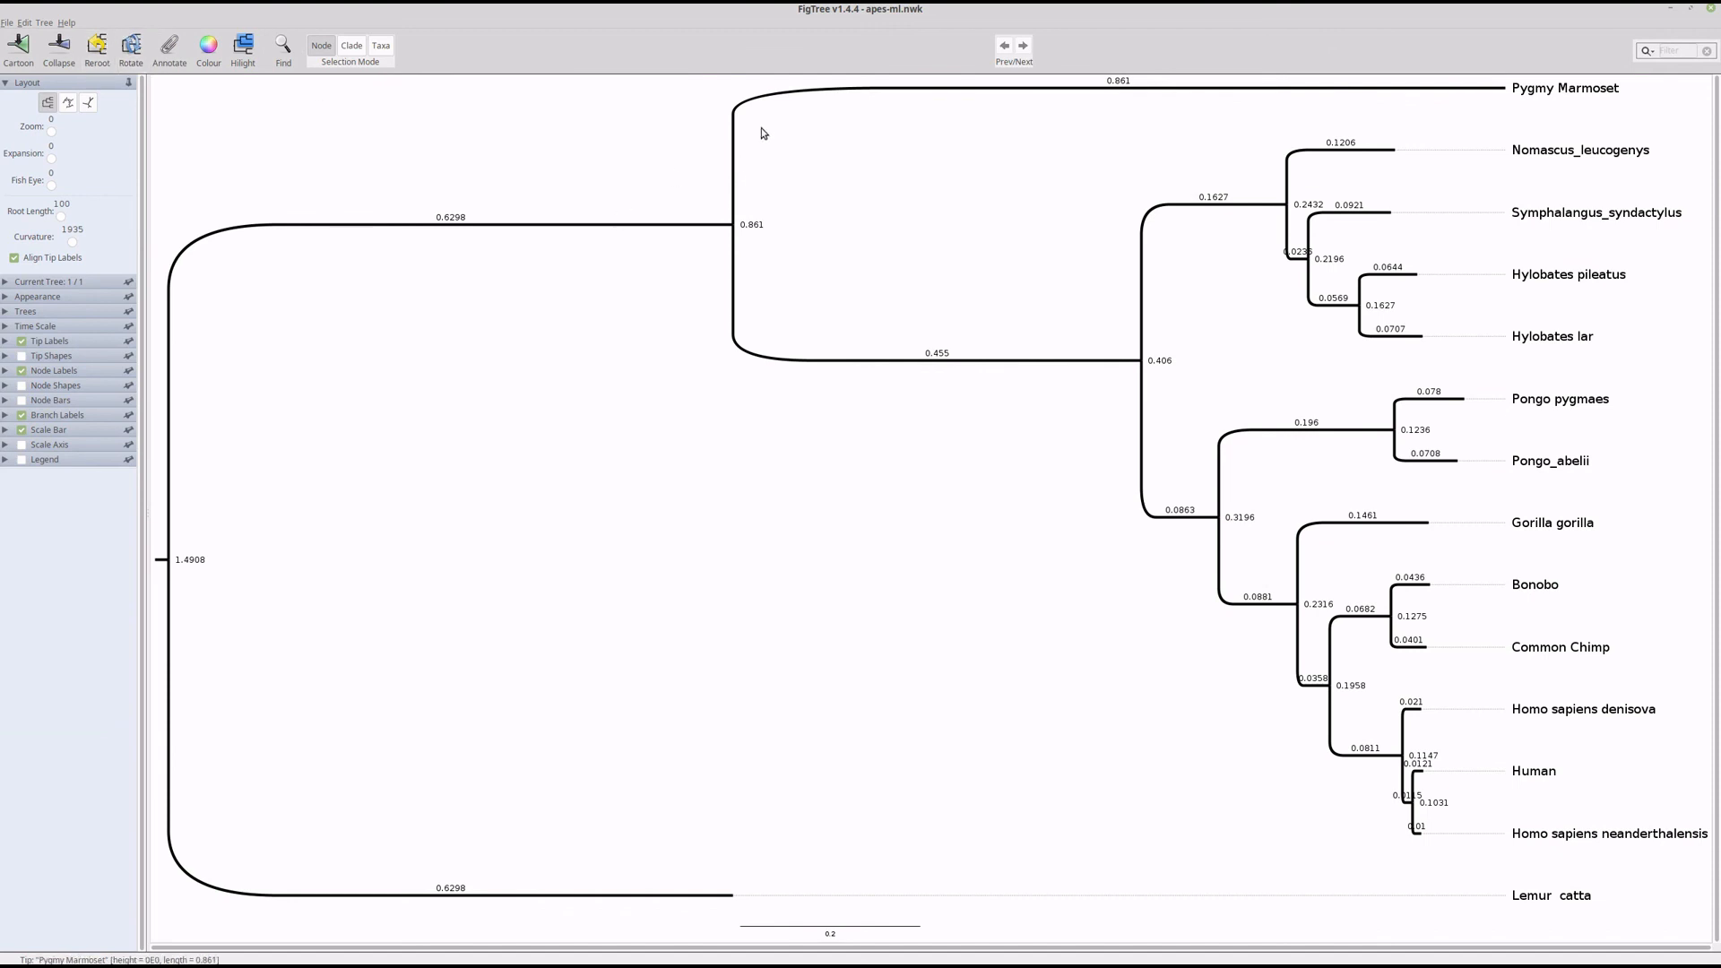
# Step: Try to reroot the tree on the Pygmy Marmoset and Lemur catta branches together
pyautogui.click(851, 89)
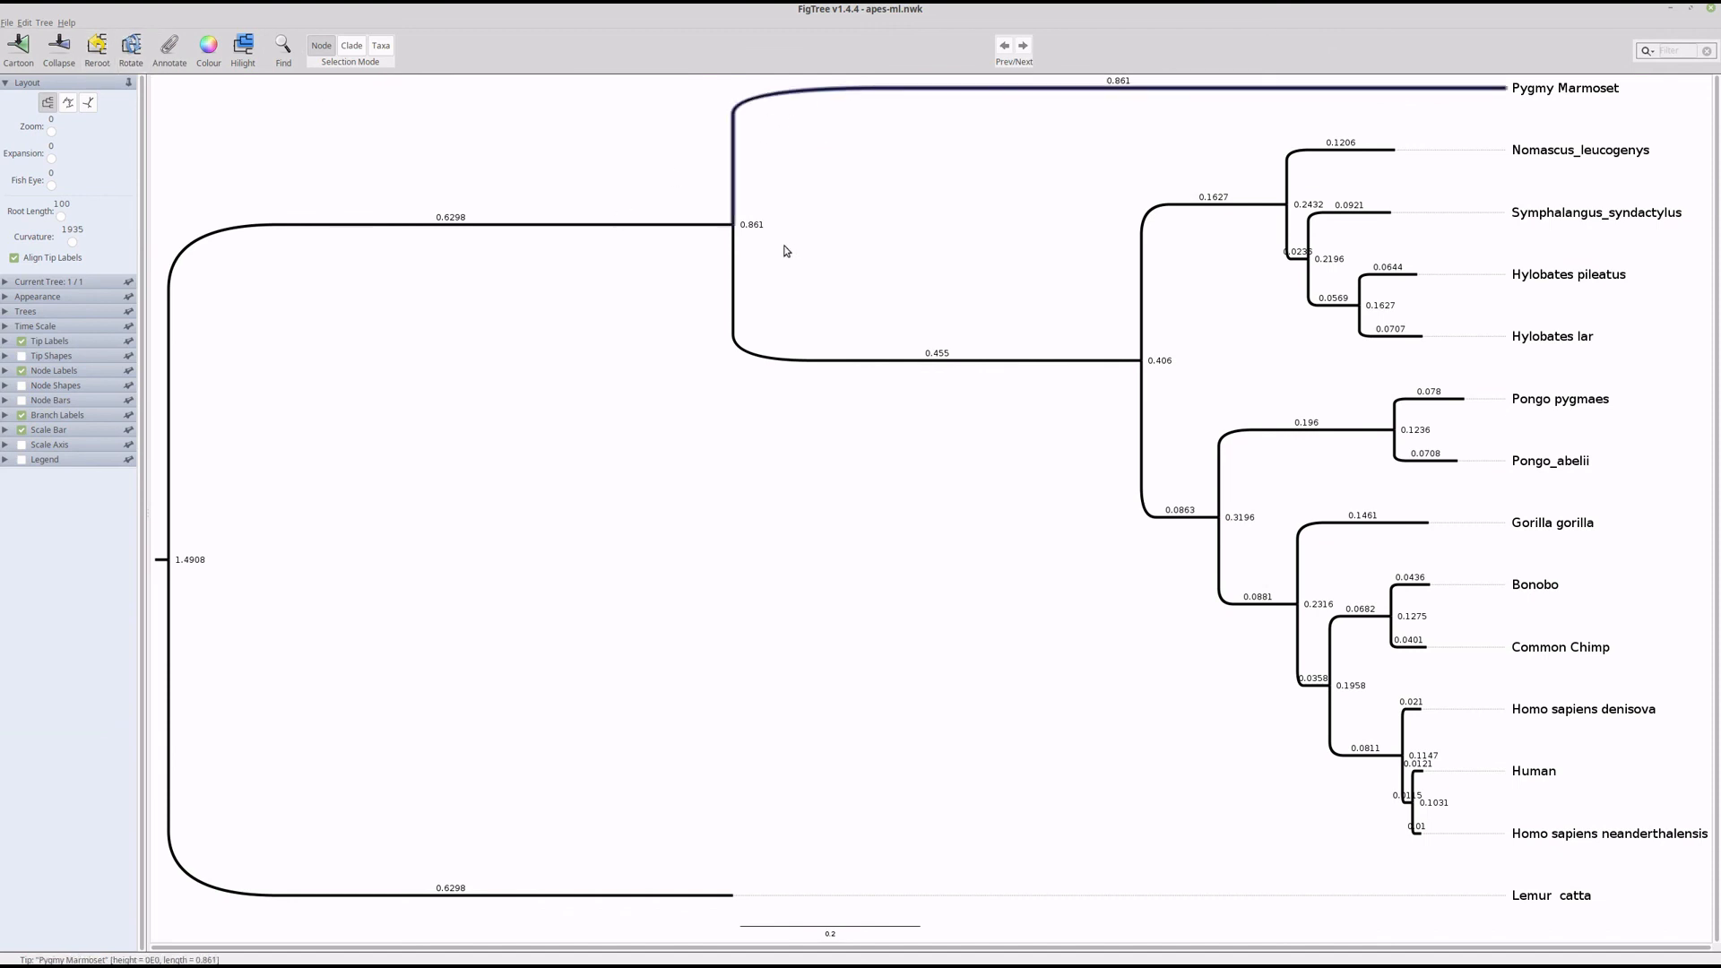
pyautogui.keyDown('shift'); pyautogui.click(529, 896); pyautogui.keyUp('shift')
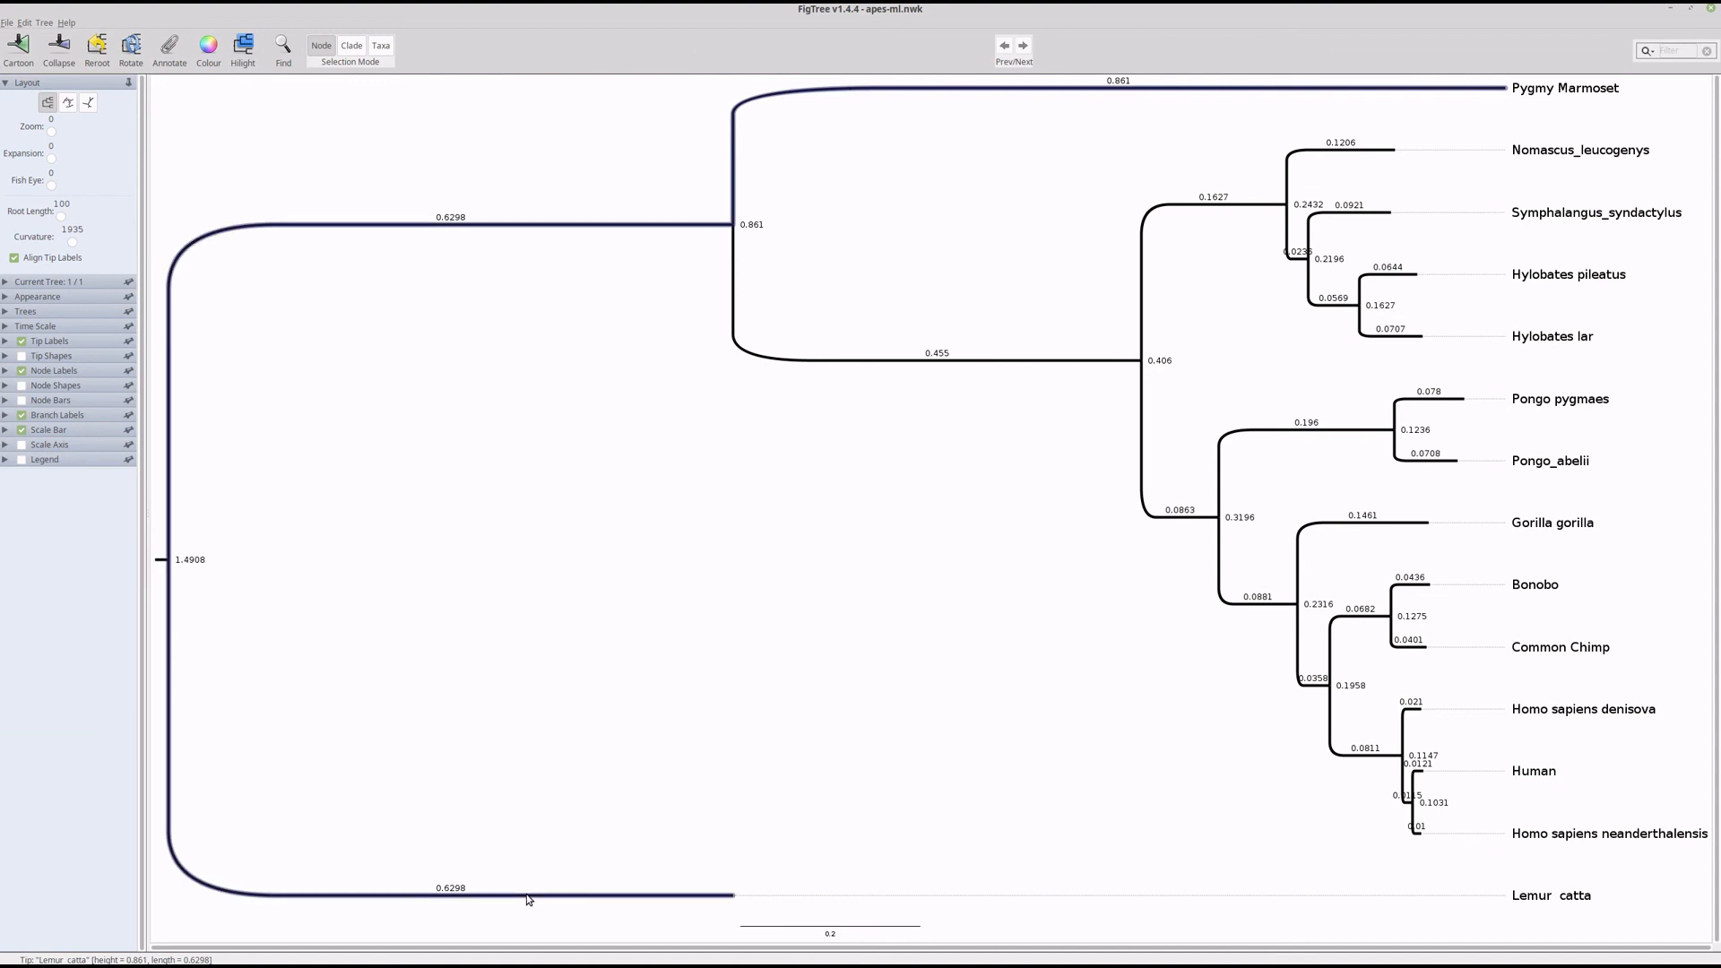
pyautogui.click(97, 43)
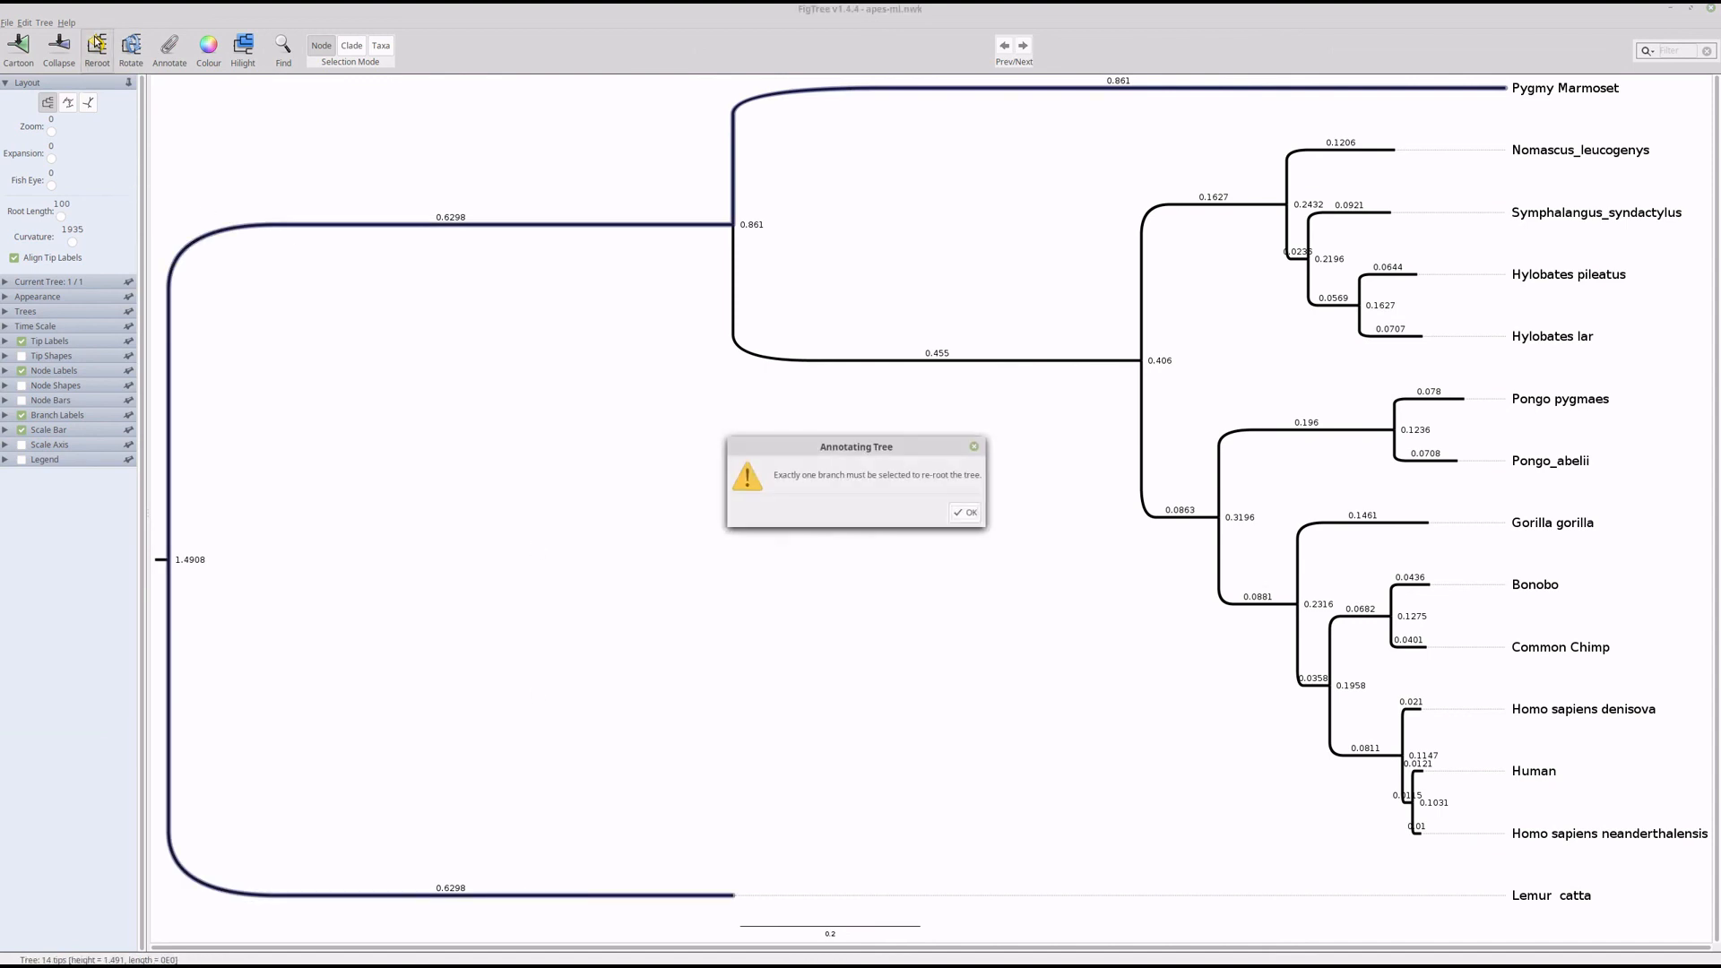
pyautogui.click(969, 513)
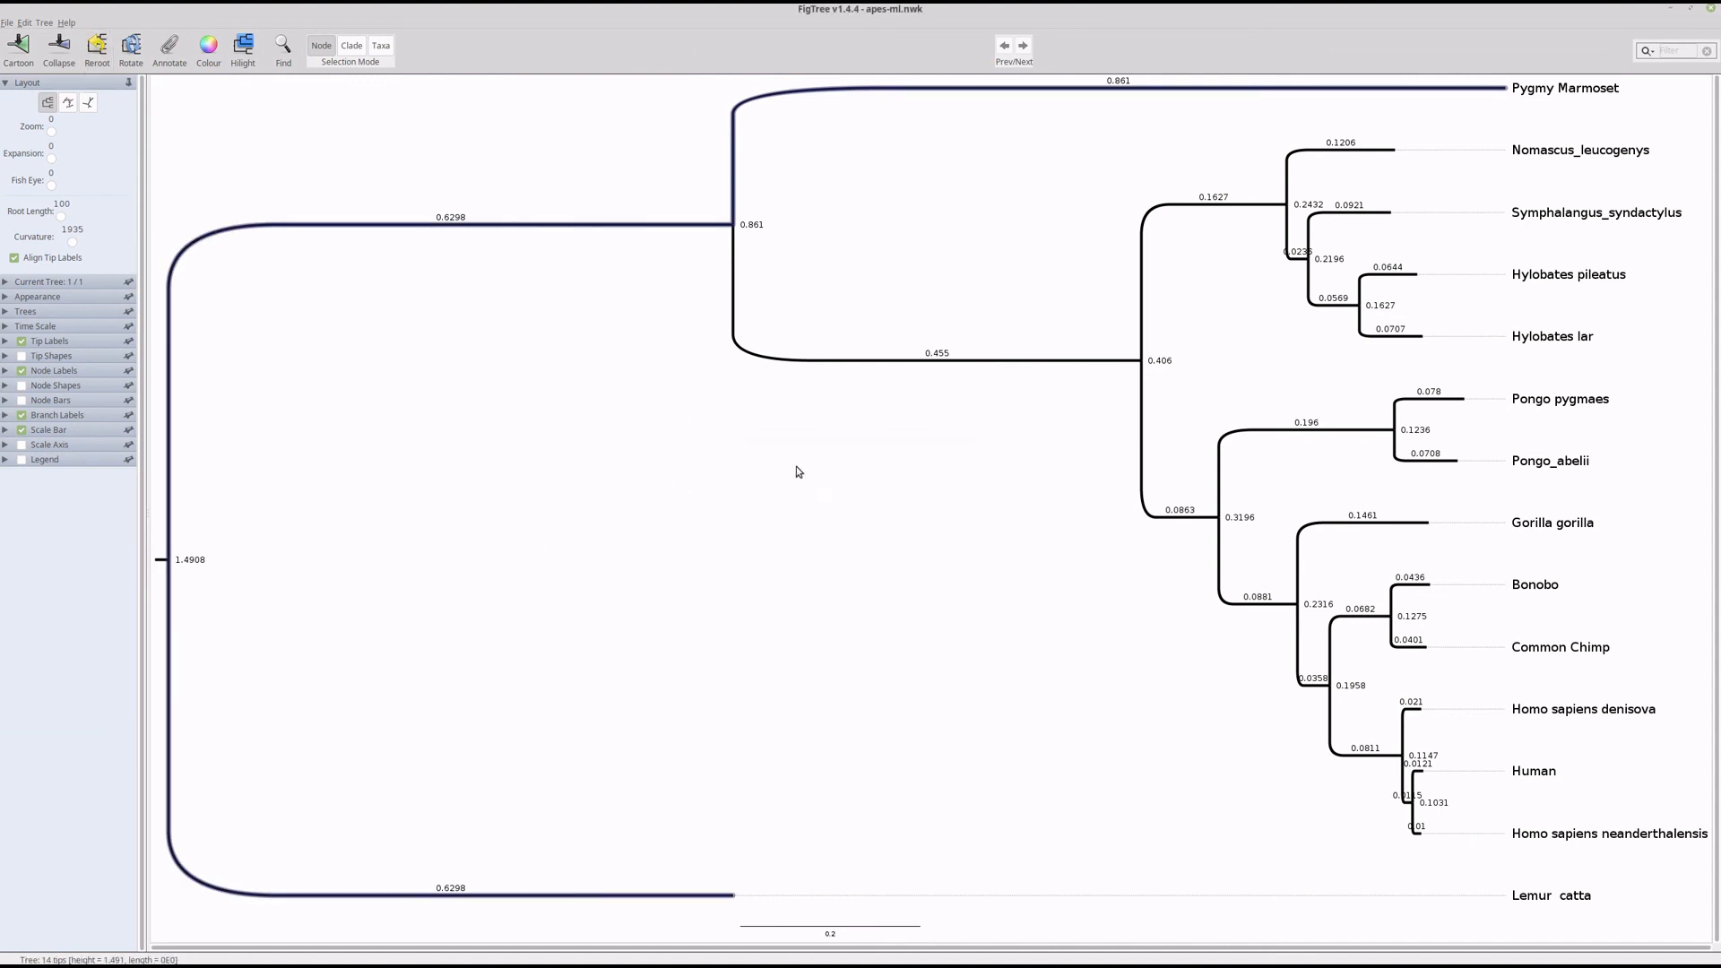
pyautogui.click(154, 212)
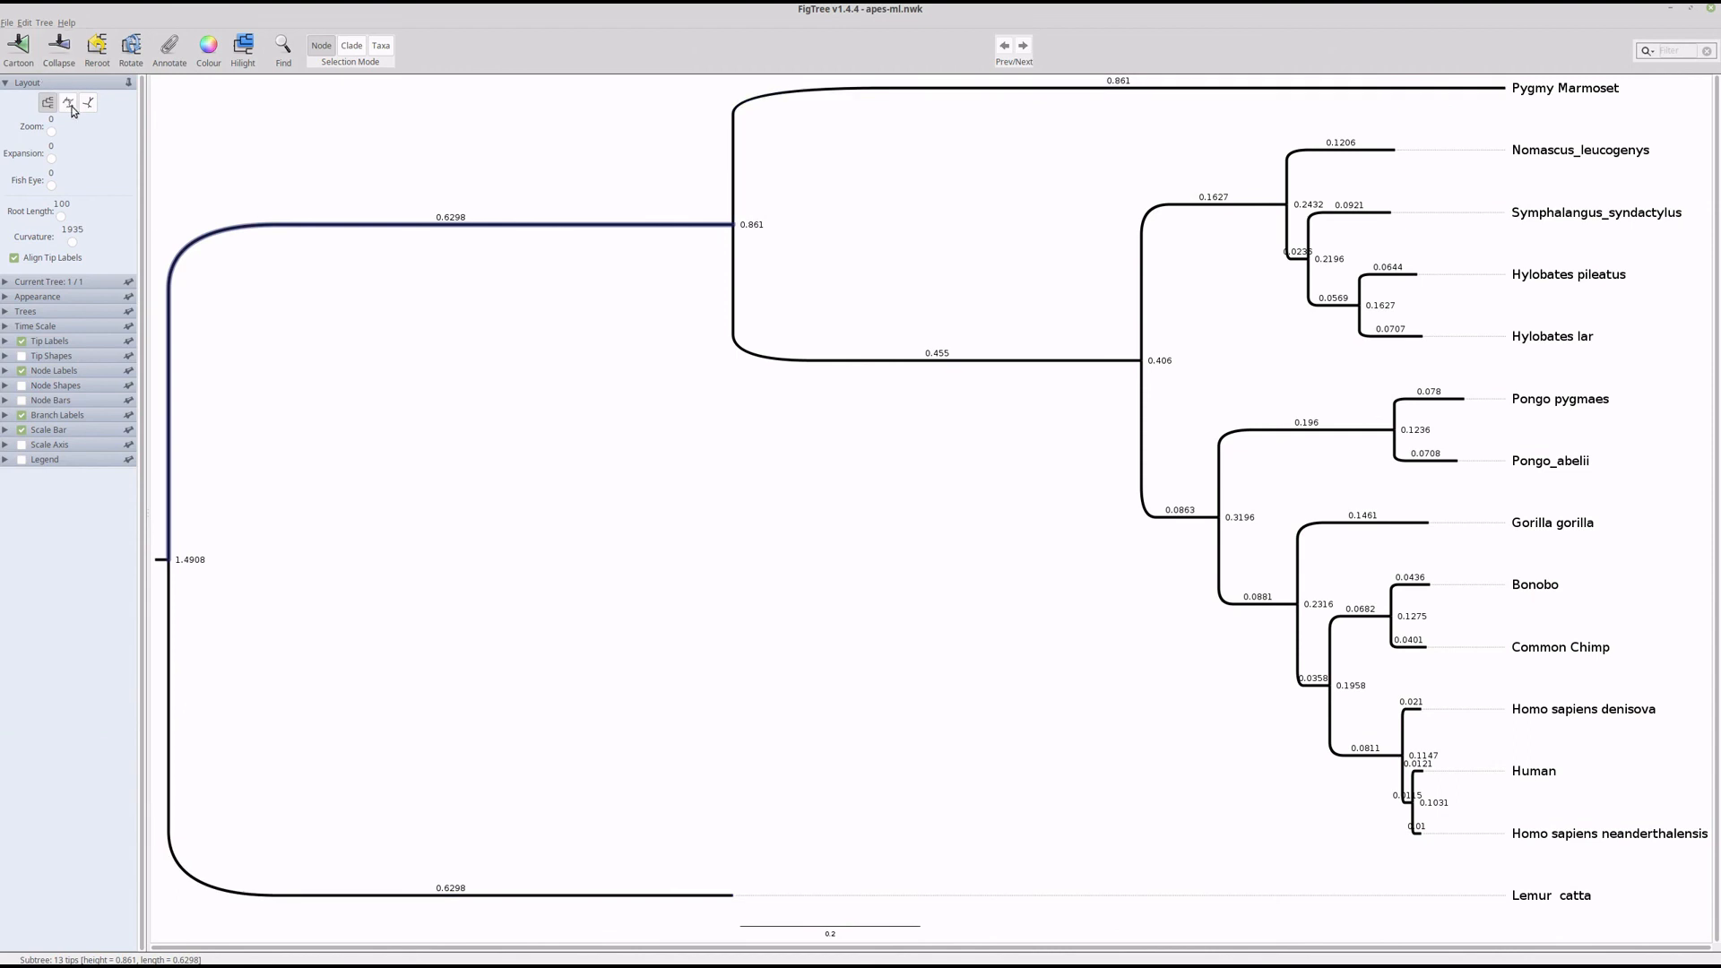
# Step: View the tree in the polar and radial layouts and return to the rectangular layout
pyautogui.click(69, 104)
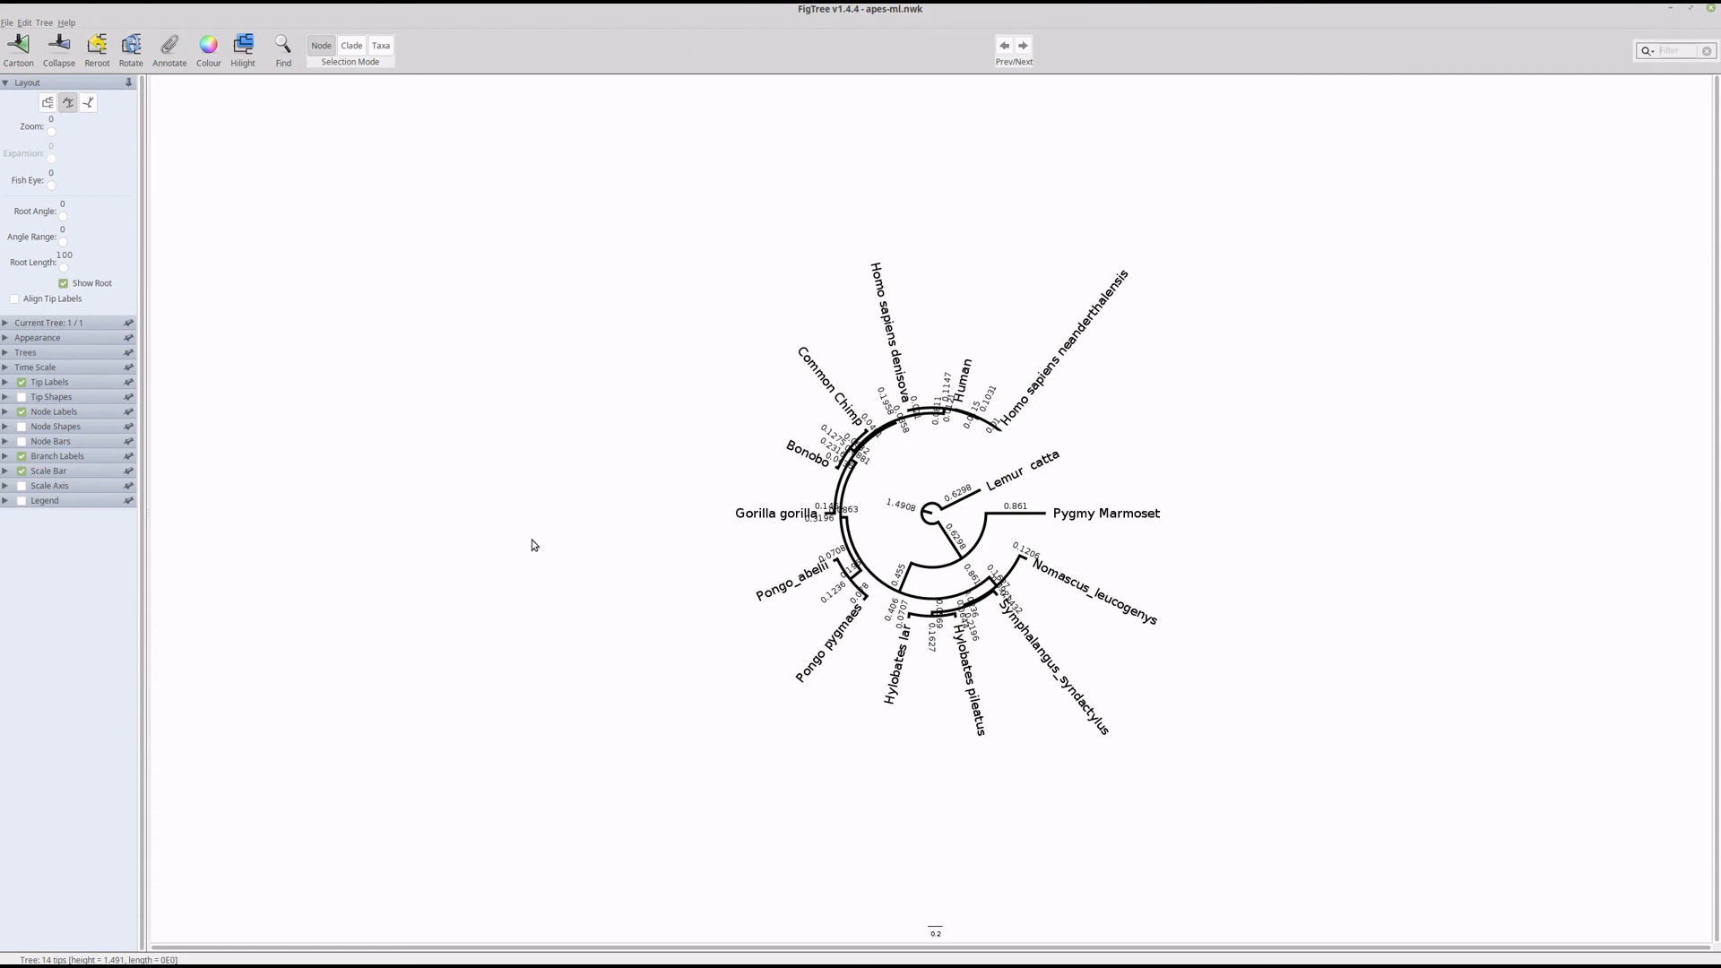
pyautogui.click(89, 104)
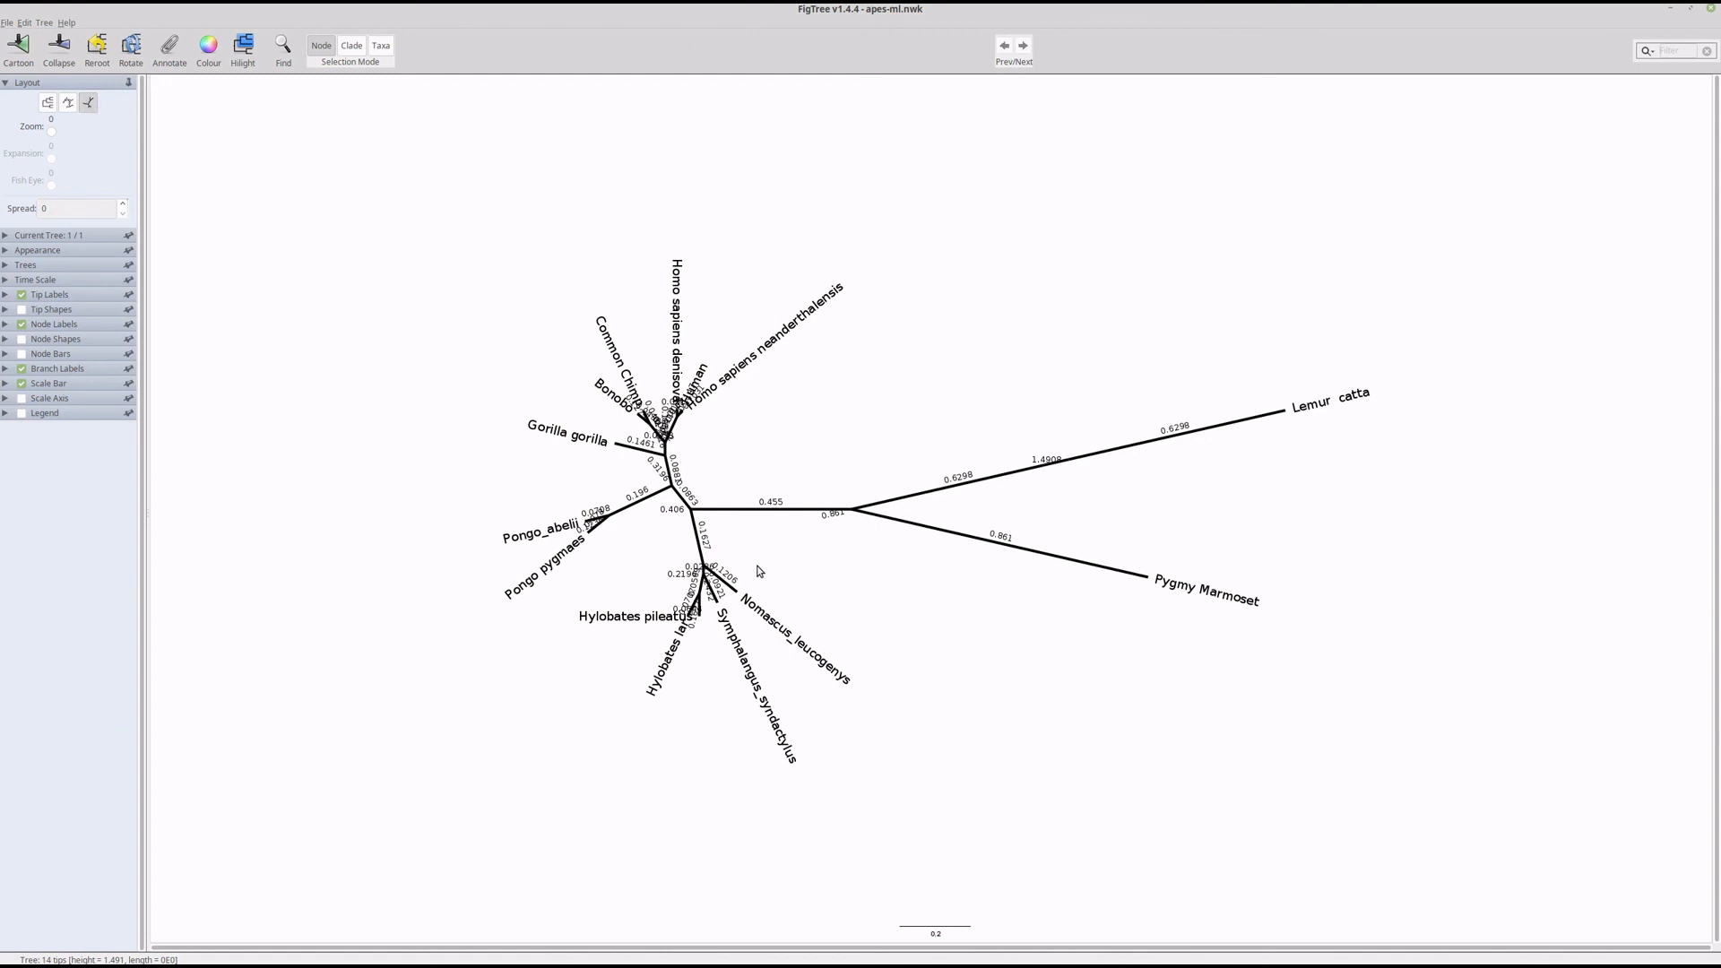
pyautogui.click(44, 108)
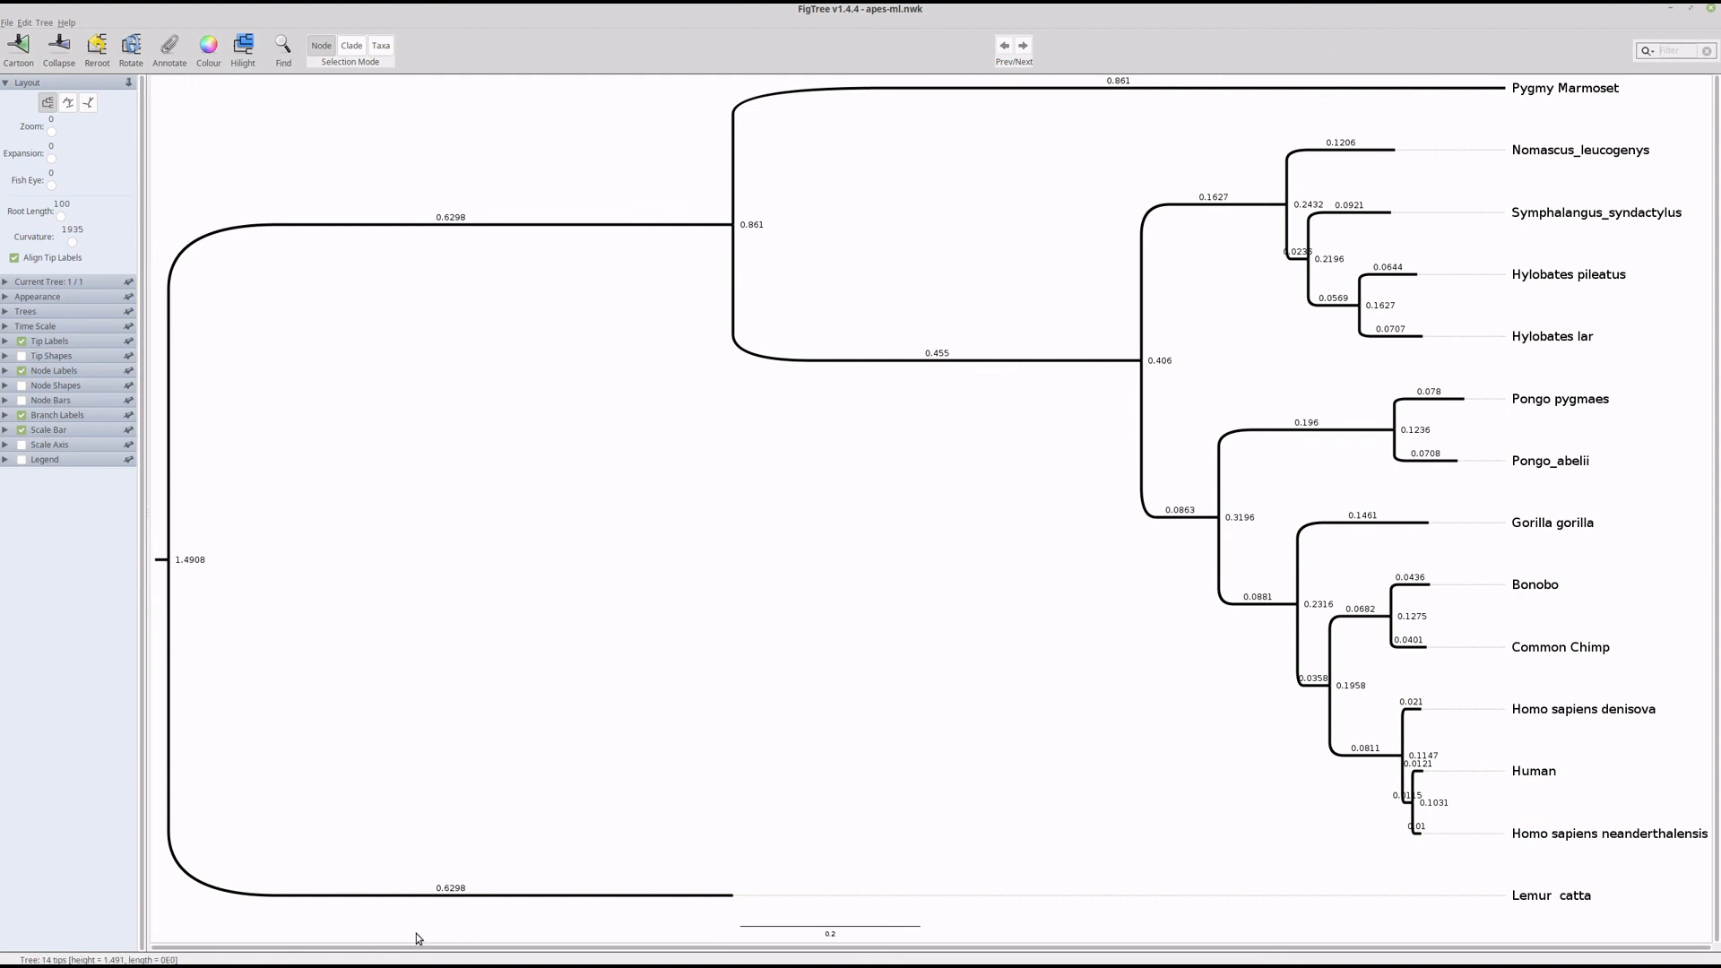
# Step: Highlight the gibbon clade, from Nomascus_leucogenys to Hylobates lar, in orange #eec06b
pyautogui.click(622, 898)
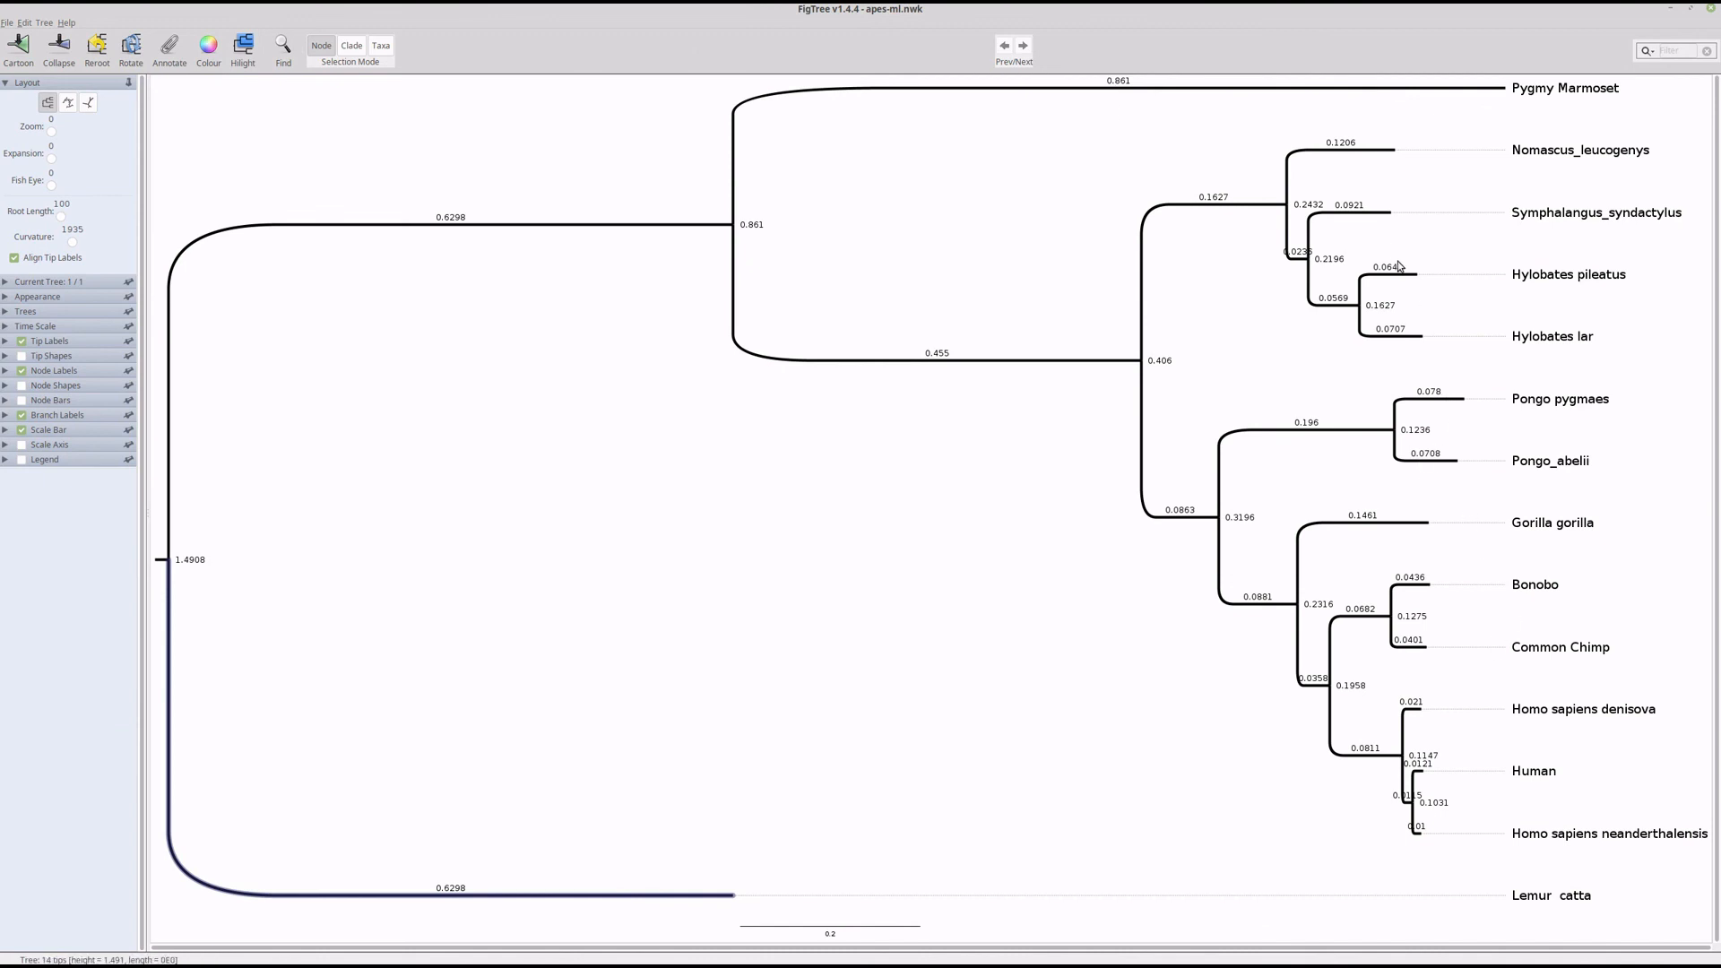
pyautogui.click(1378, 162)
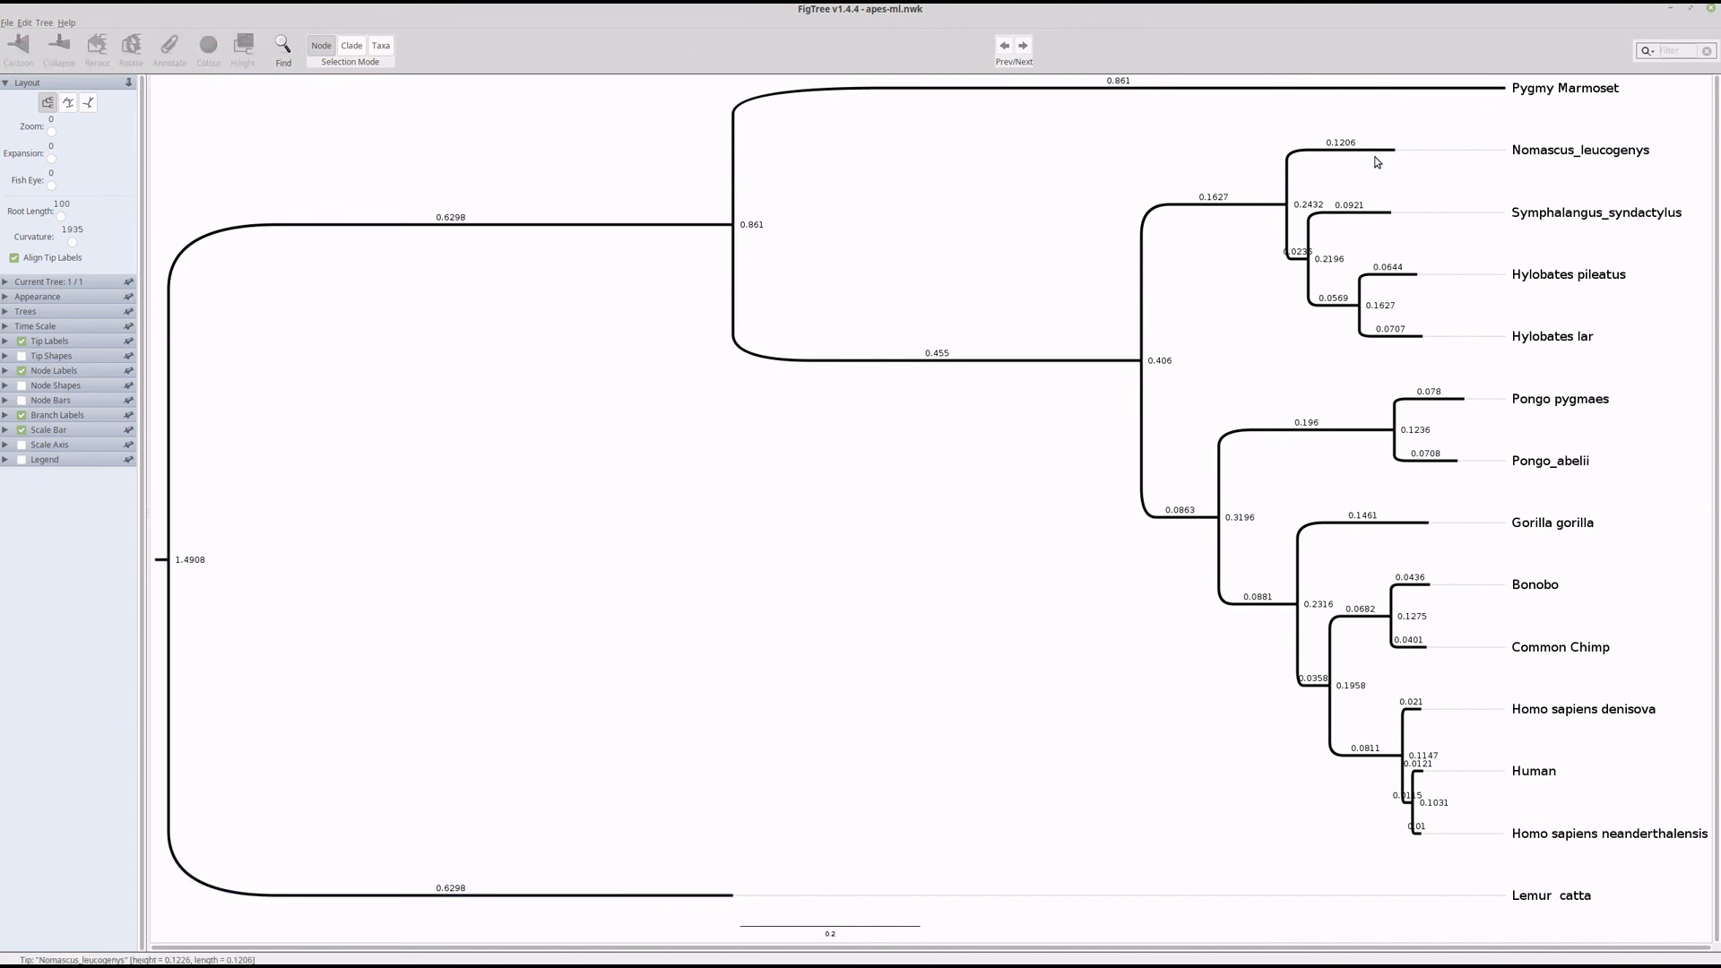
pyautogui.click(1380, 153)
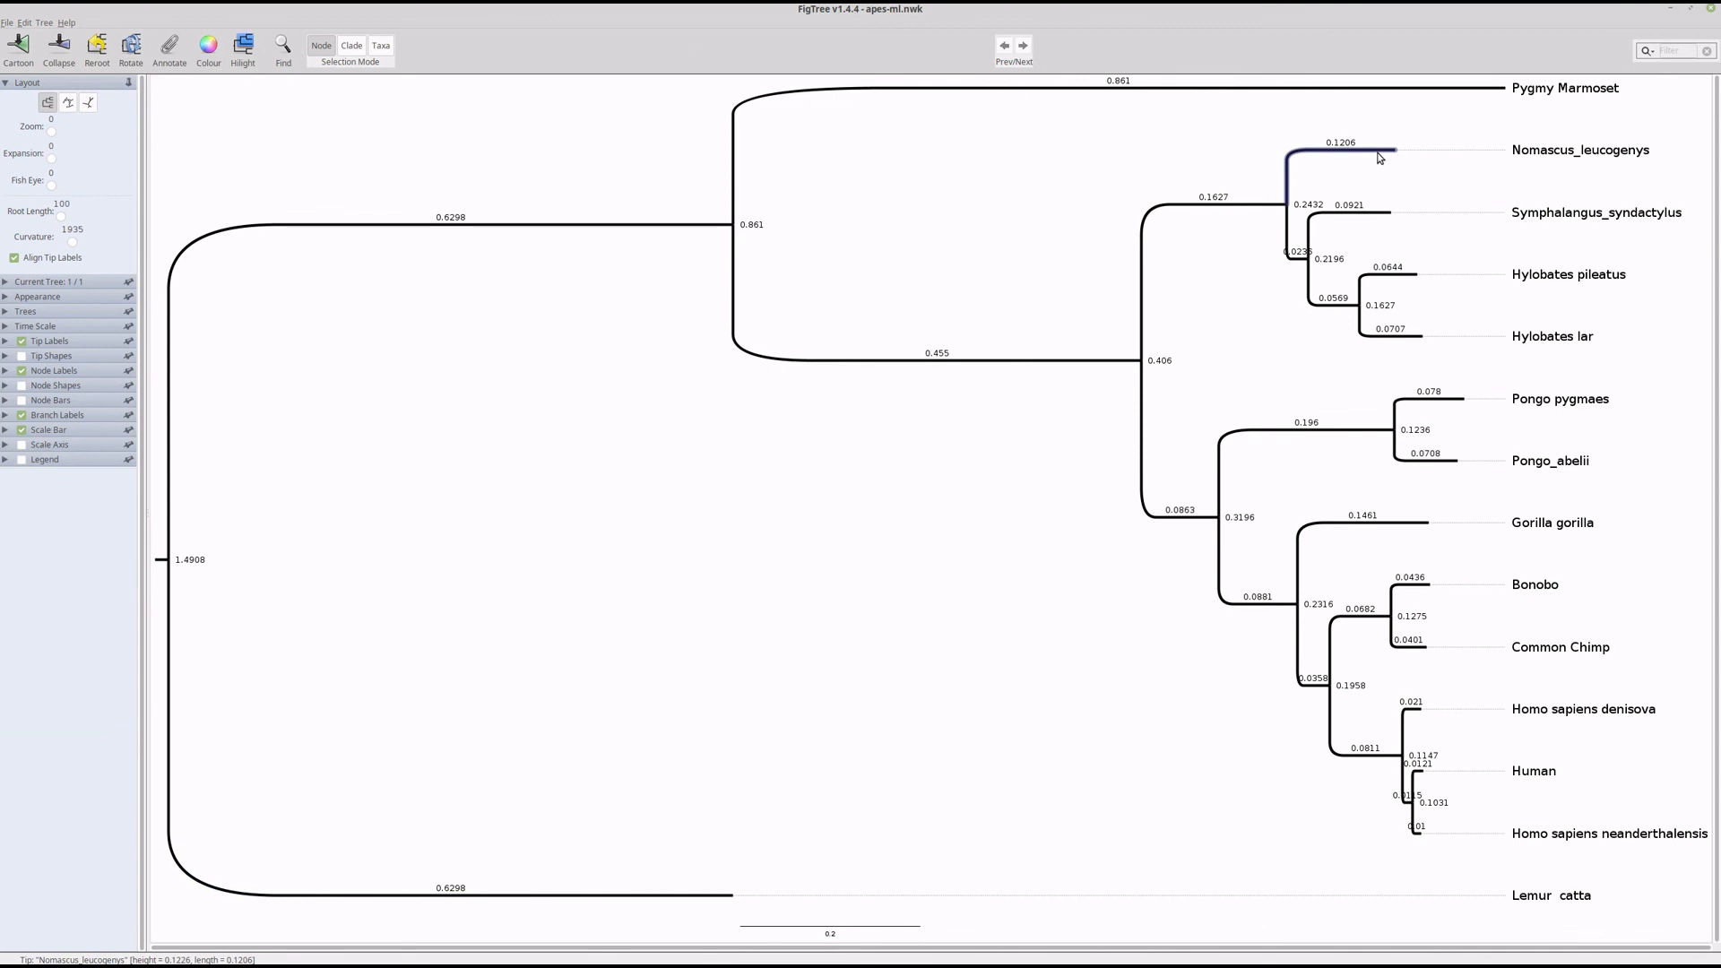
pyautogui.keyDown('shift'); pyautogui.click(1369, 214); pyautogui.keyUp('shift')
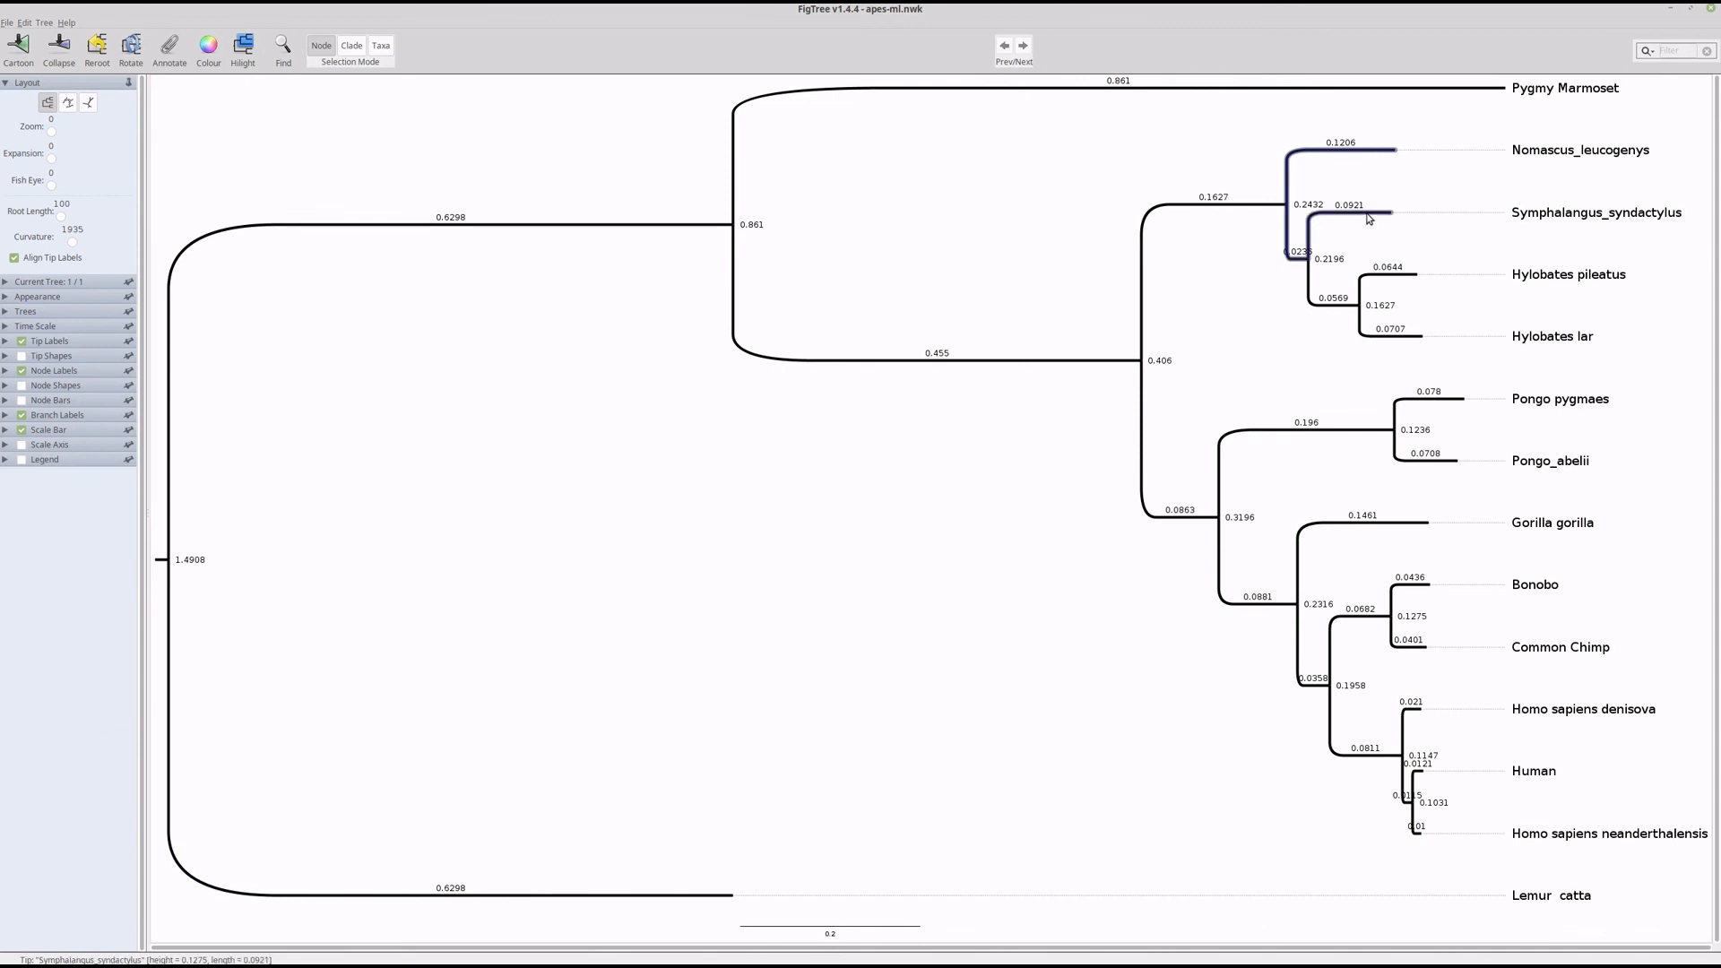
pyautogui.click(1263, 207)
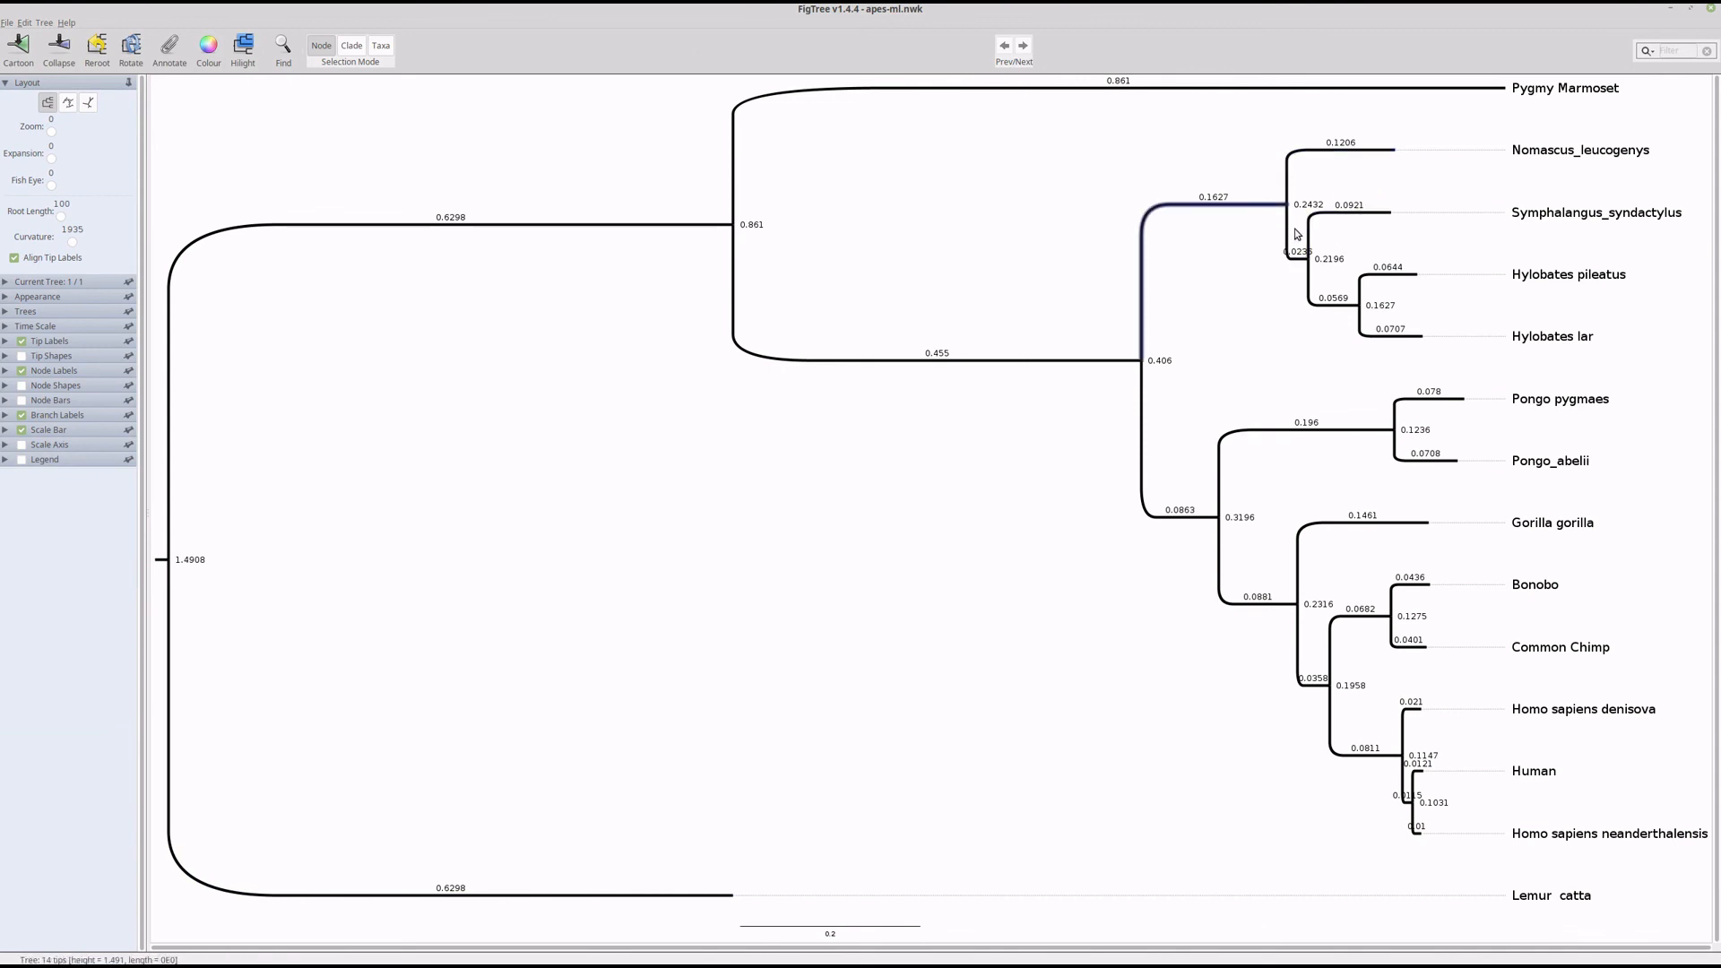
pyautogui.keyDown('shift'); pyautogui.click(1368, 153); pyautogui.keyUp('shift')
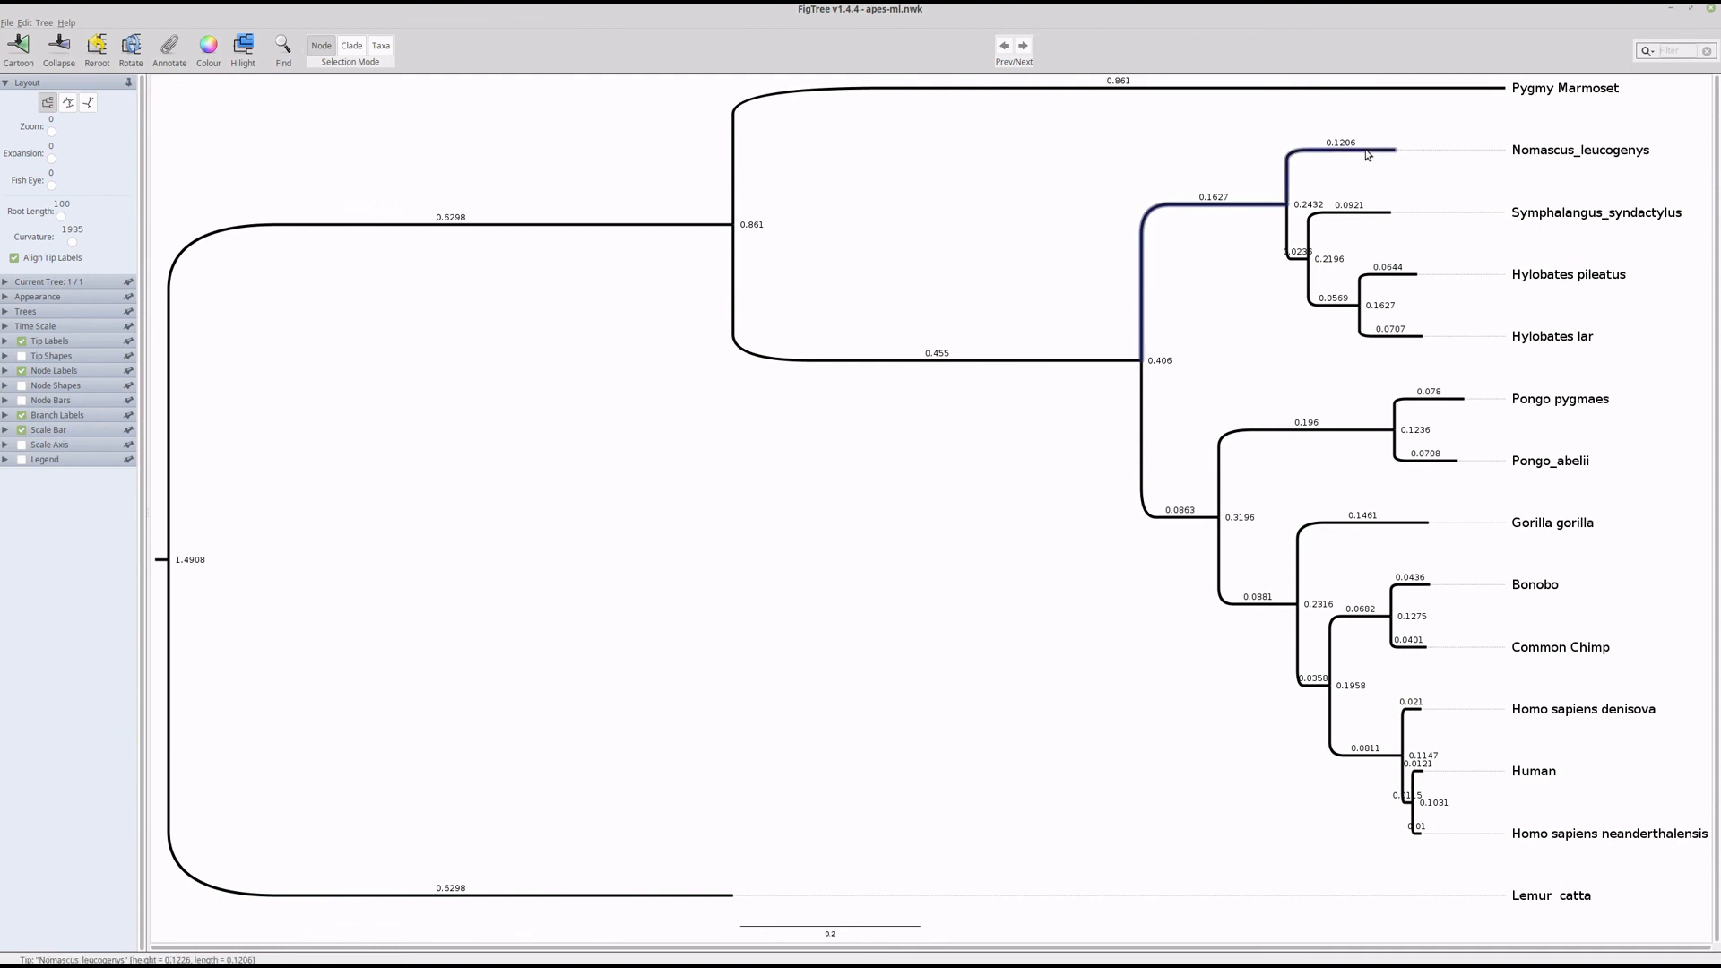
pyautogui.keyDown('shift'); pyautogui.click(1356, 213); pyautogui.keyUp('shift')
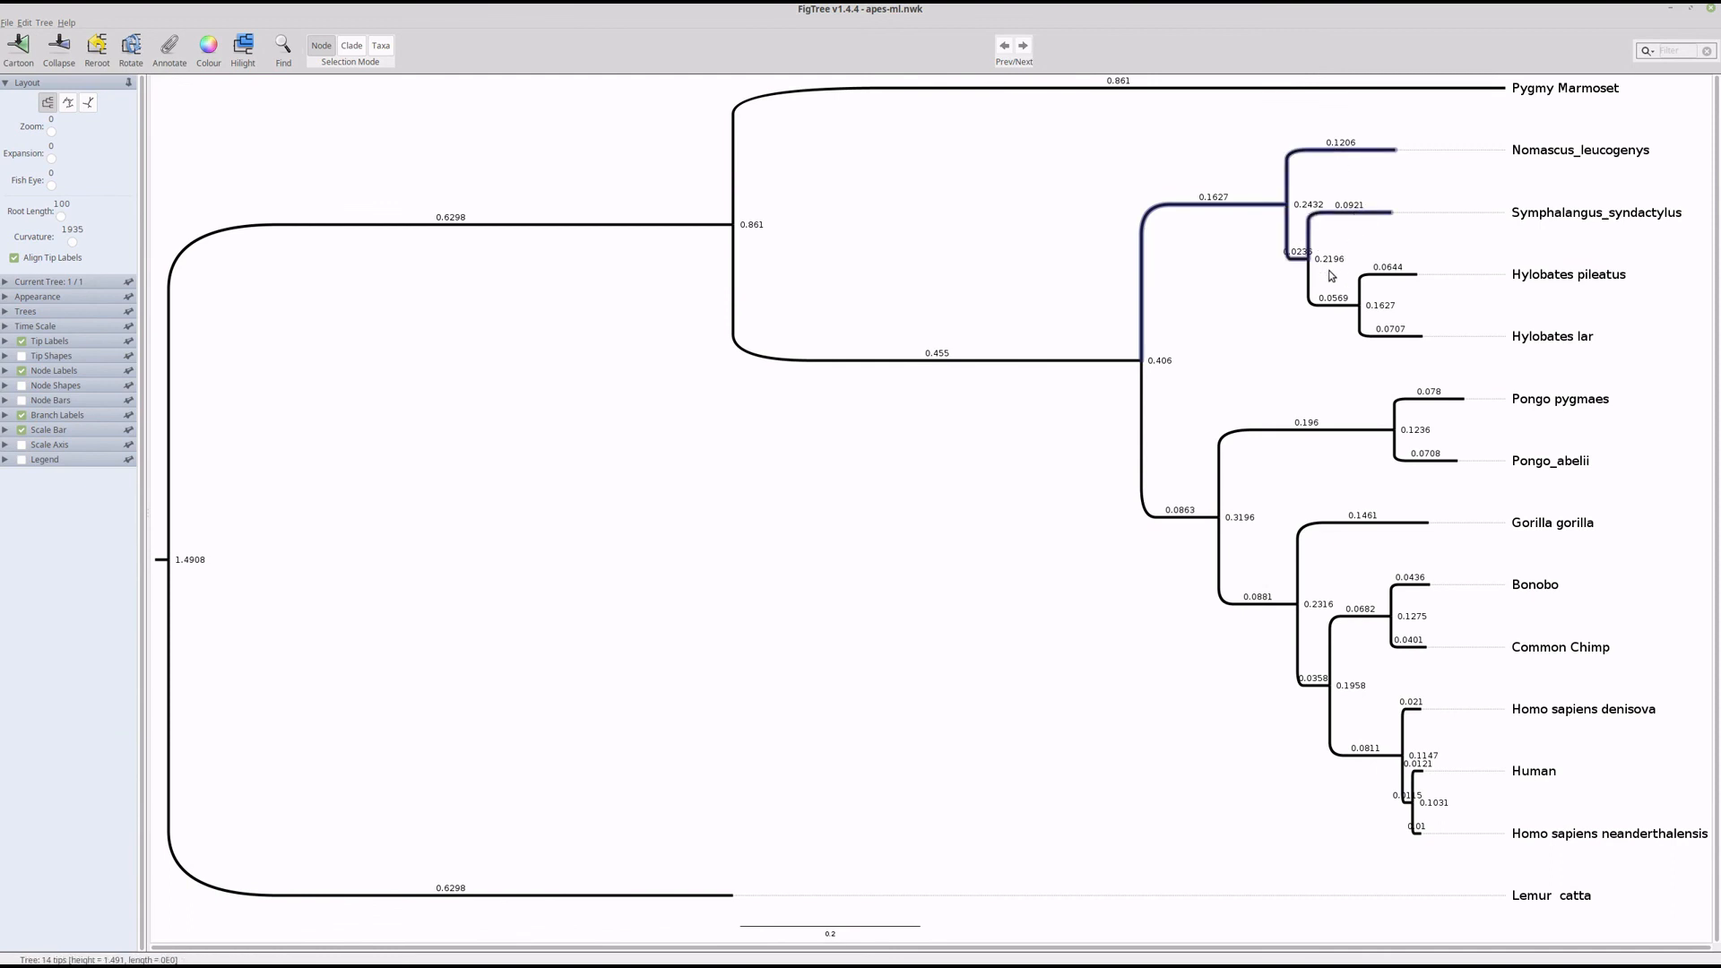
pyautogui.keyDown('shift'); pyautogui.click(1386, 281); pyautogui.keyUp('shift')
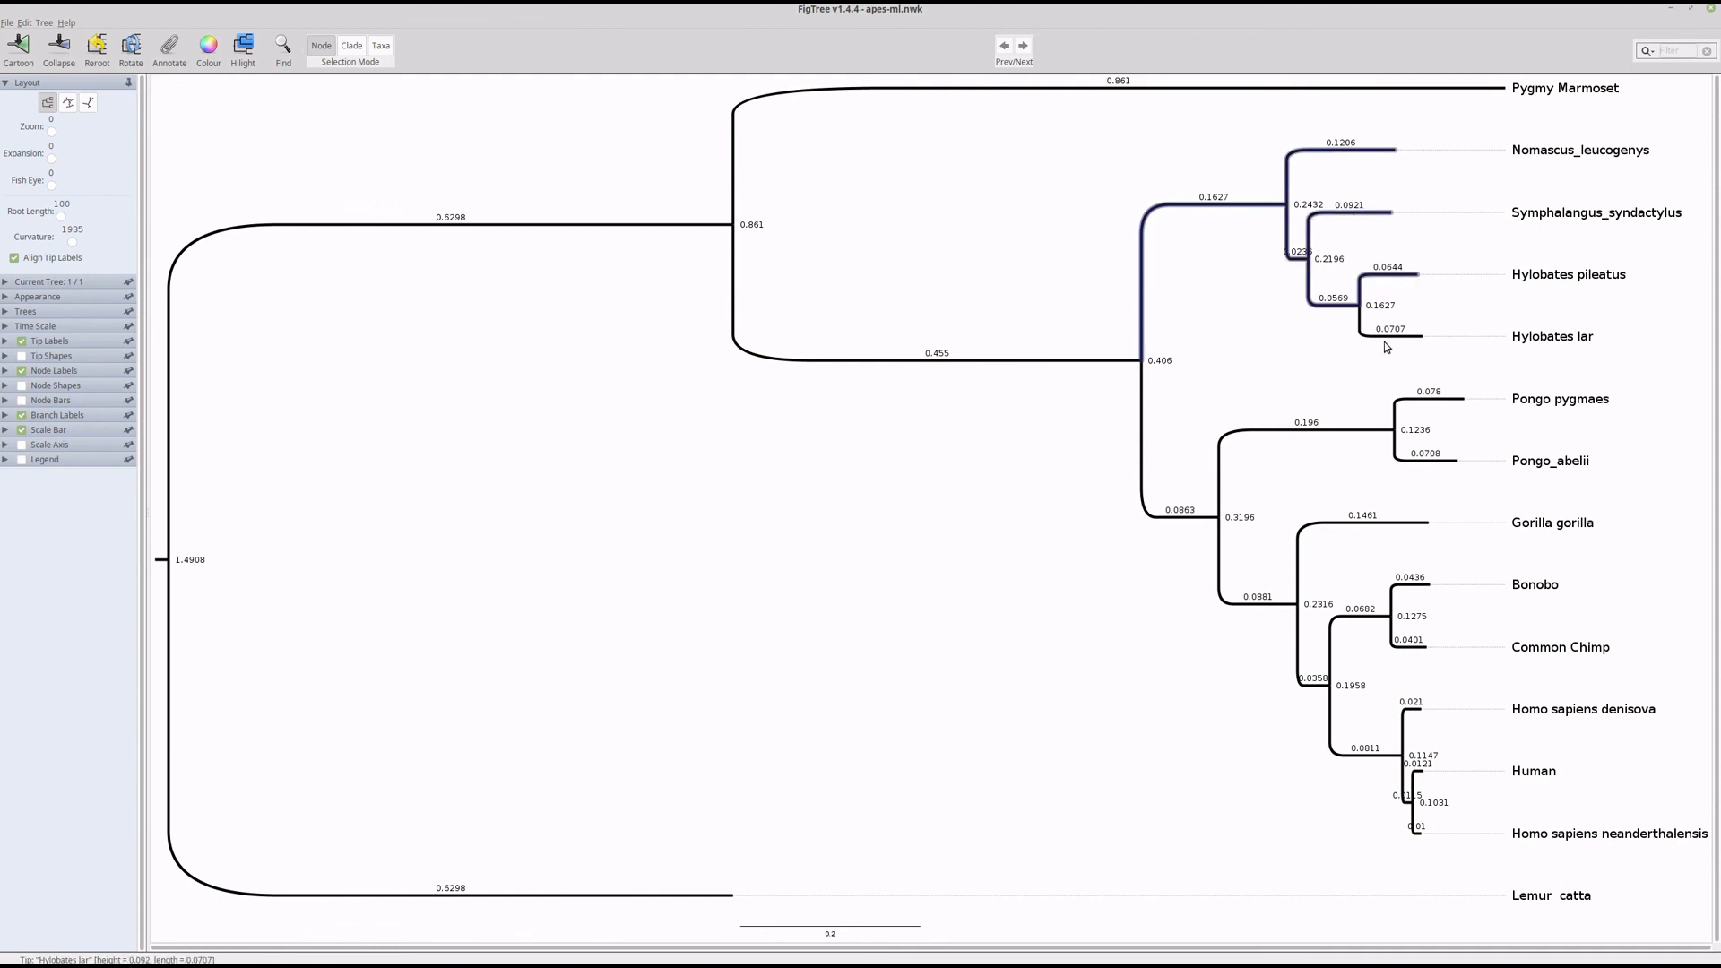
pyautogui.keyDown('shift'); pyautogui.click(1381, 337); pyautogui.keyUp('shift')
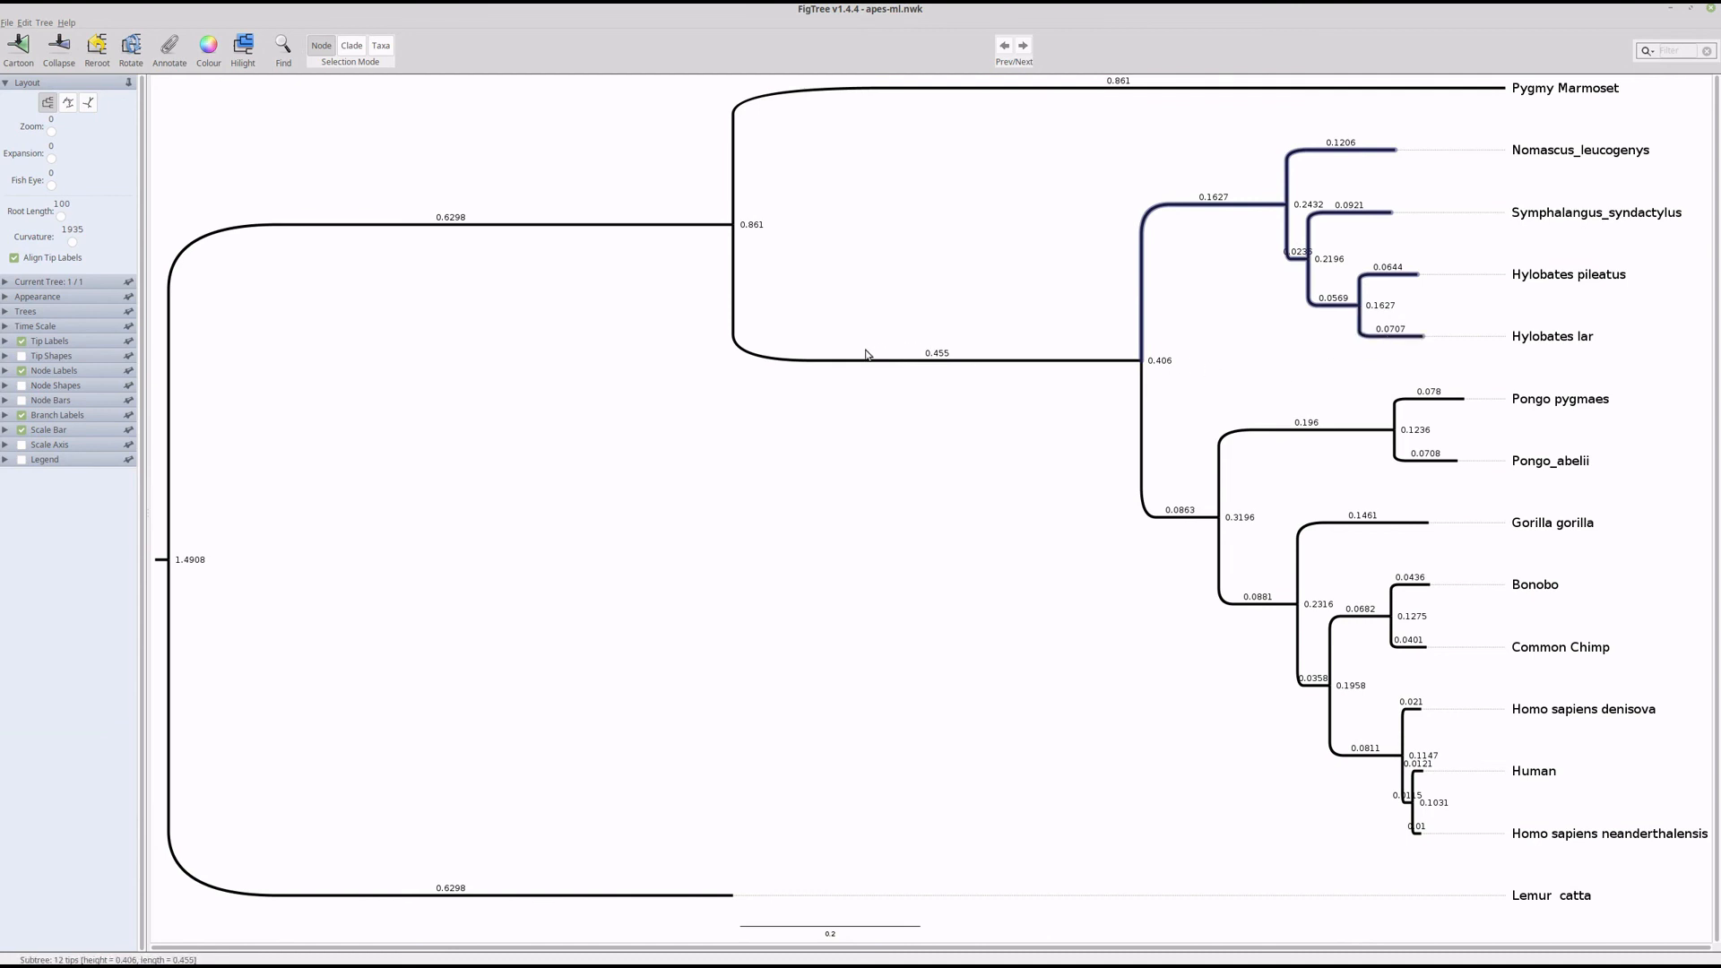
pyautogui.click(245, 44)
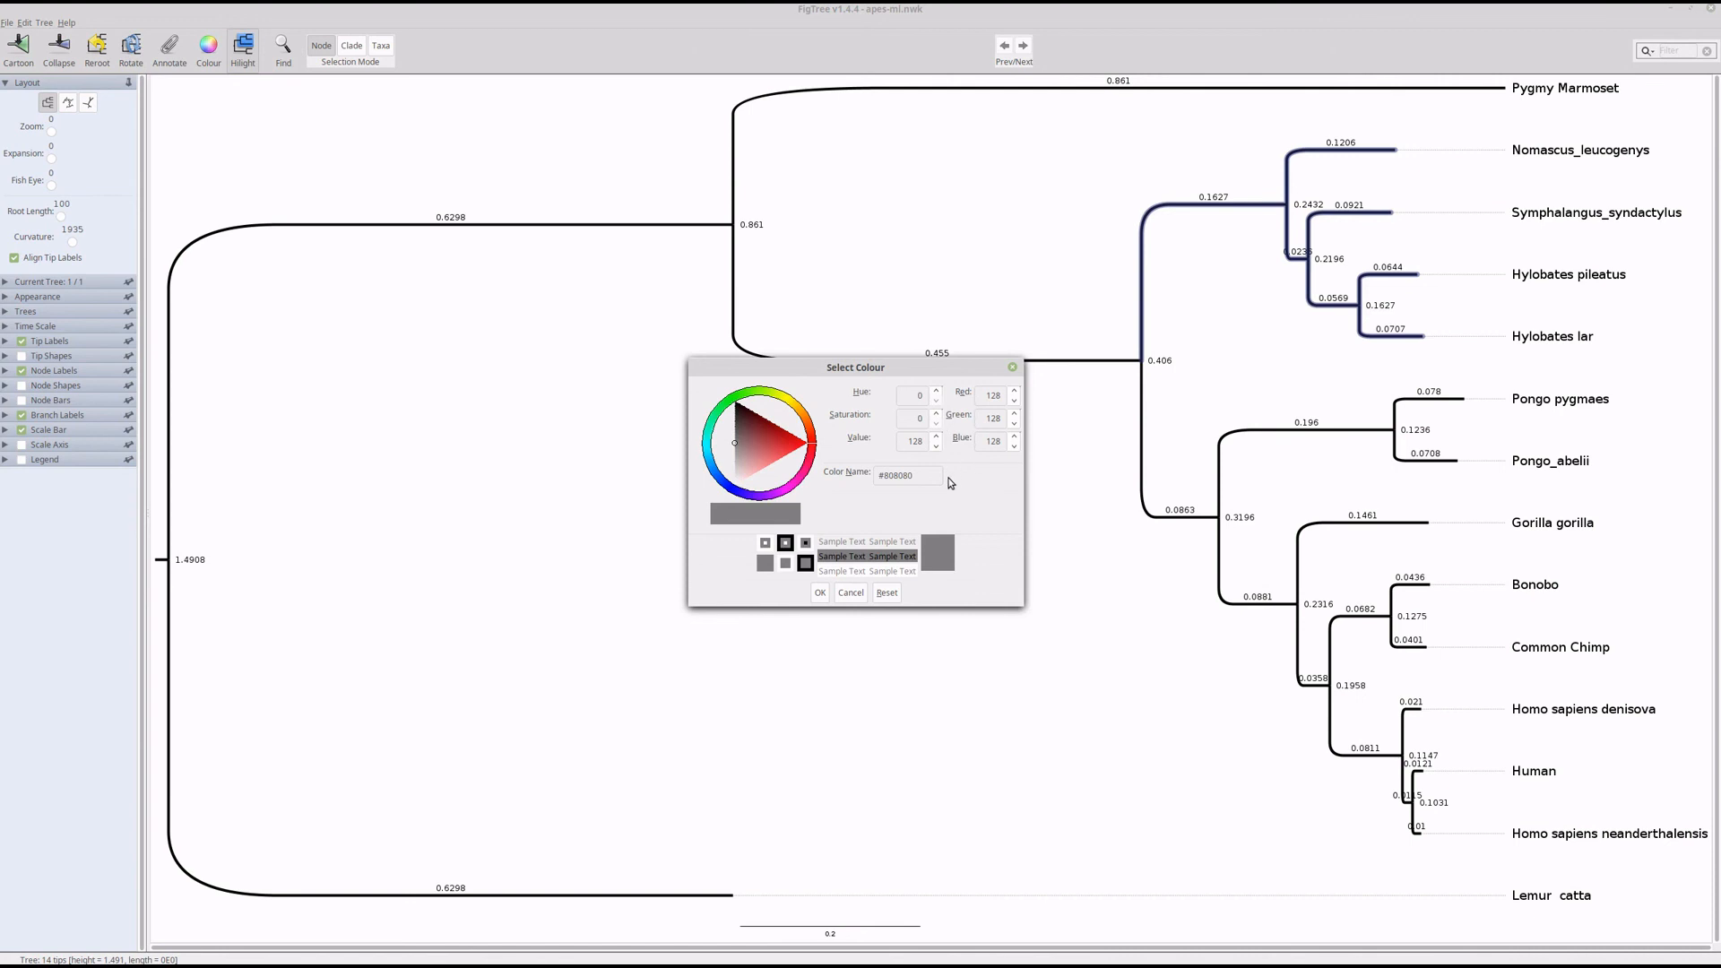
pyautogui.click(747, 453)
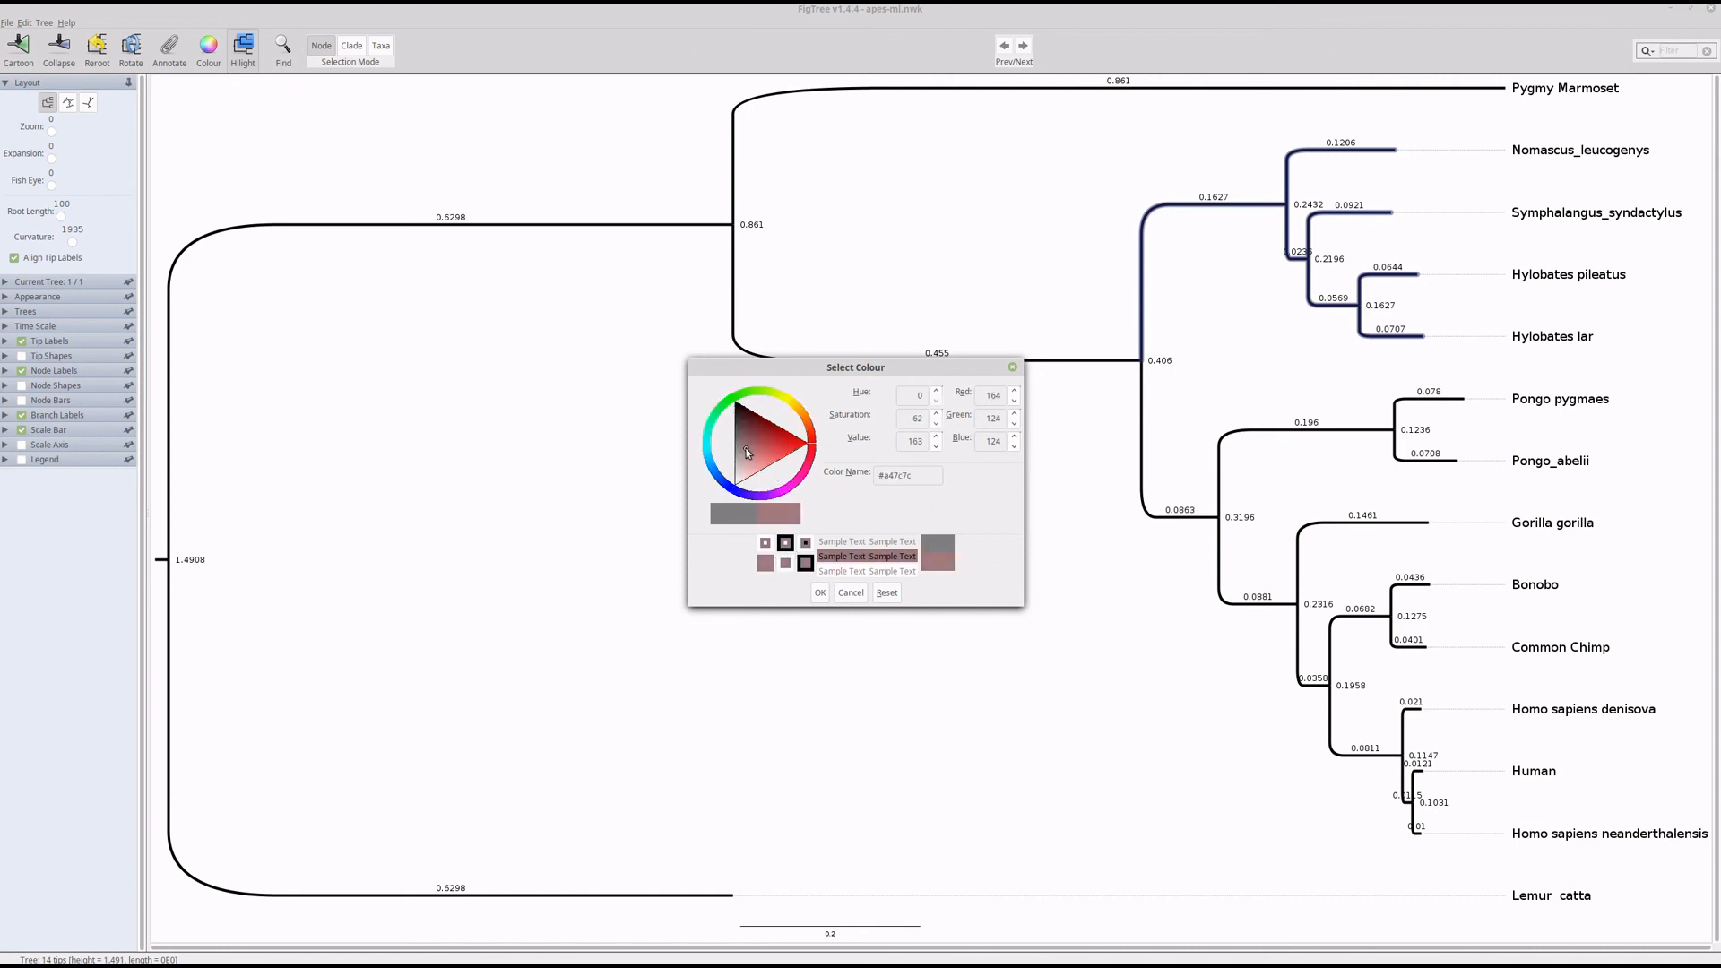
pyautogui.click(752, 469)
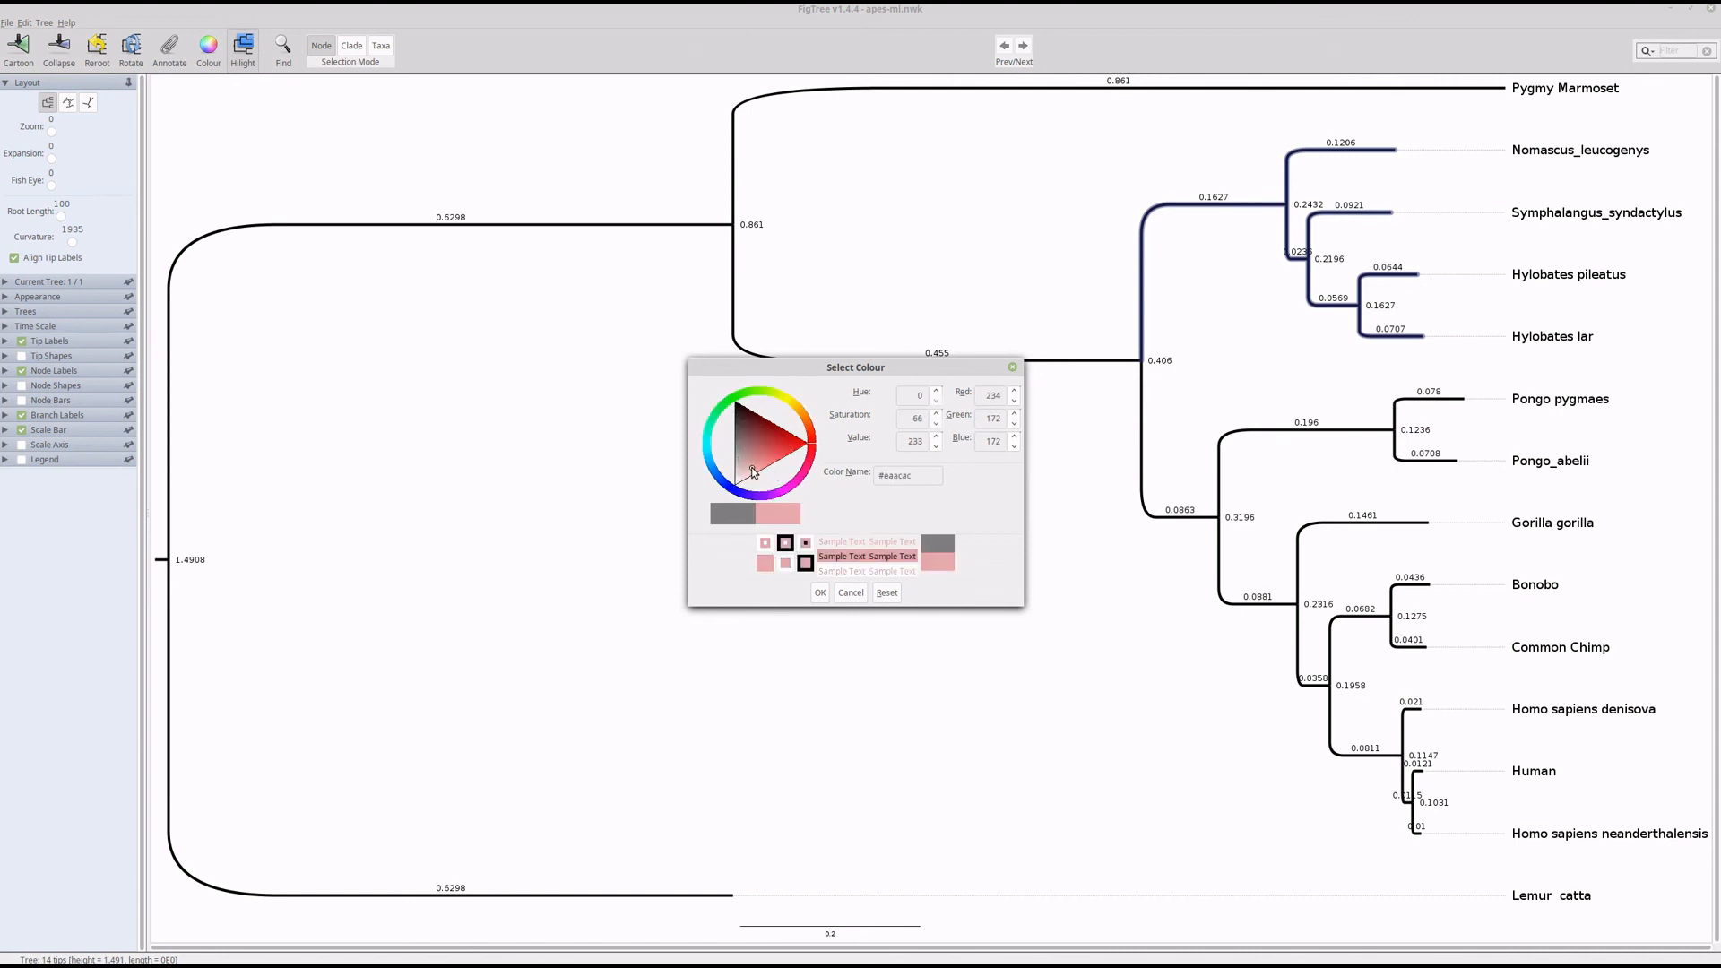
pyautogui.click(806, 419)
pyautogui.moveTo(805, 417); pyautogui.dragTo(801, 414)
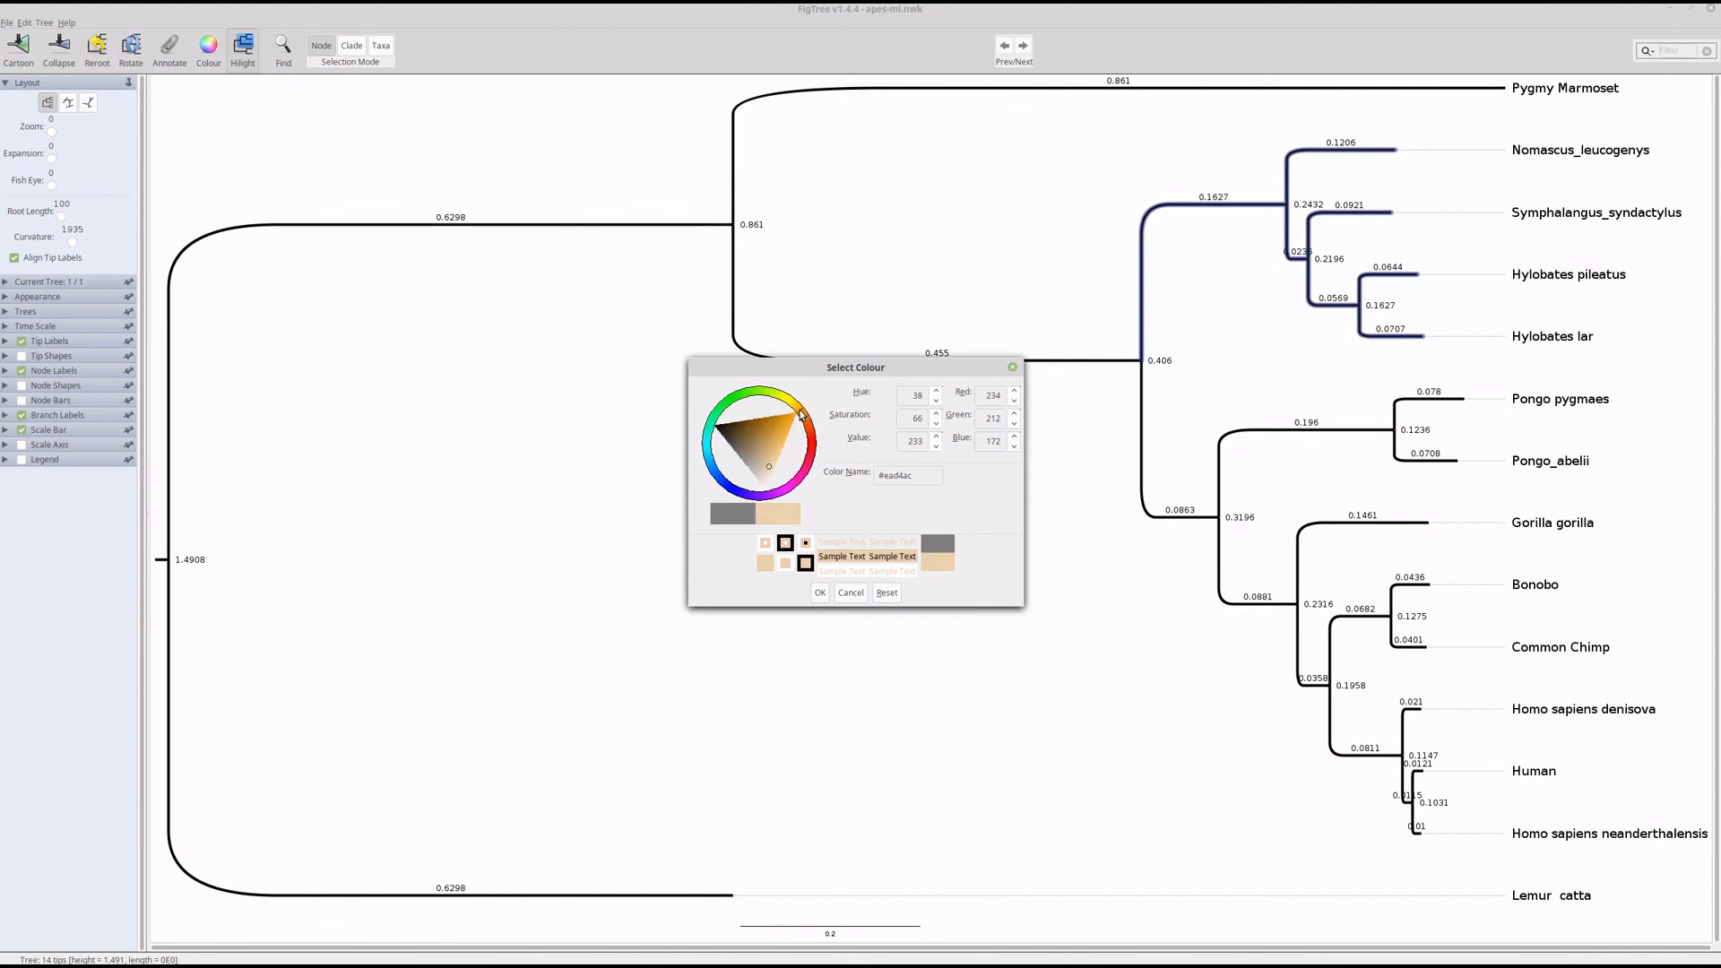
pyautogui.click(781, 447)
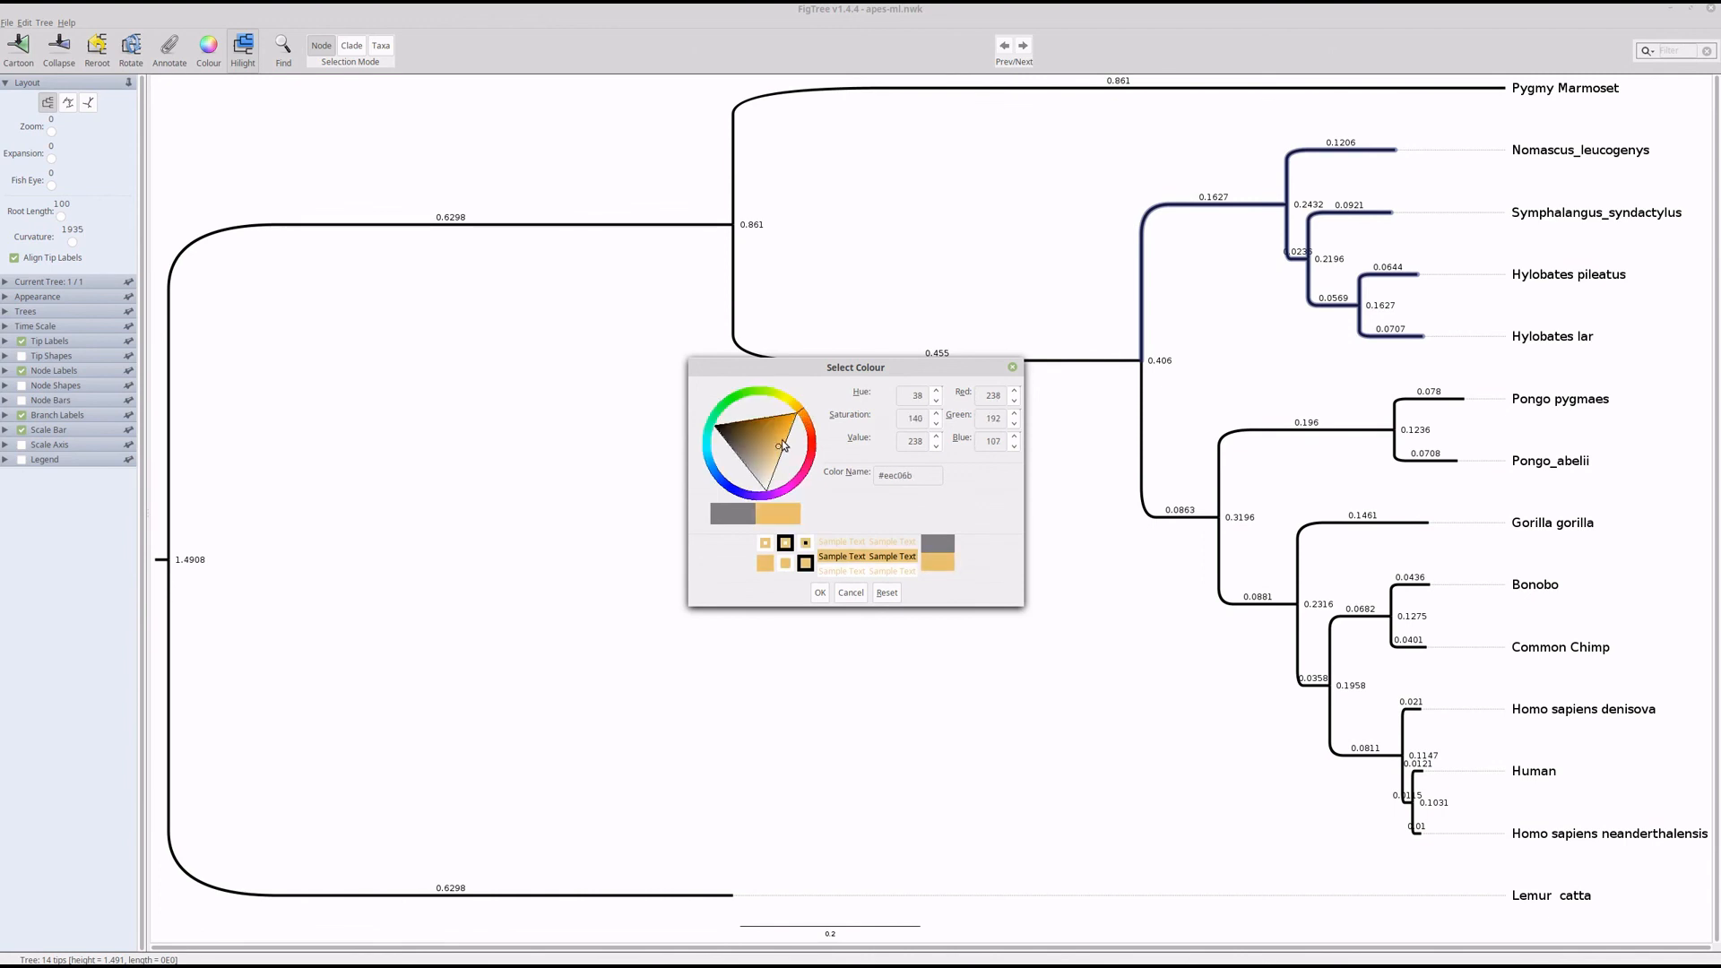
pyautogui.click(820, 593)
pyautogui.click(948, 618)
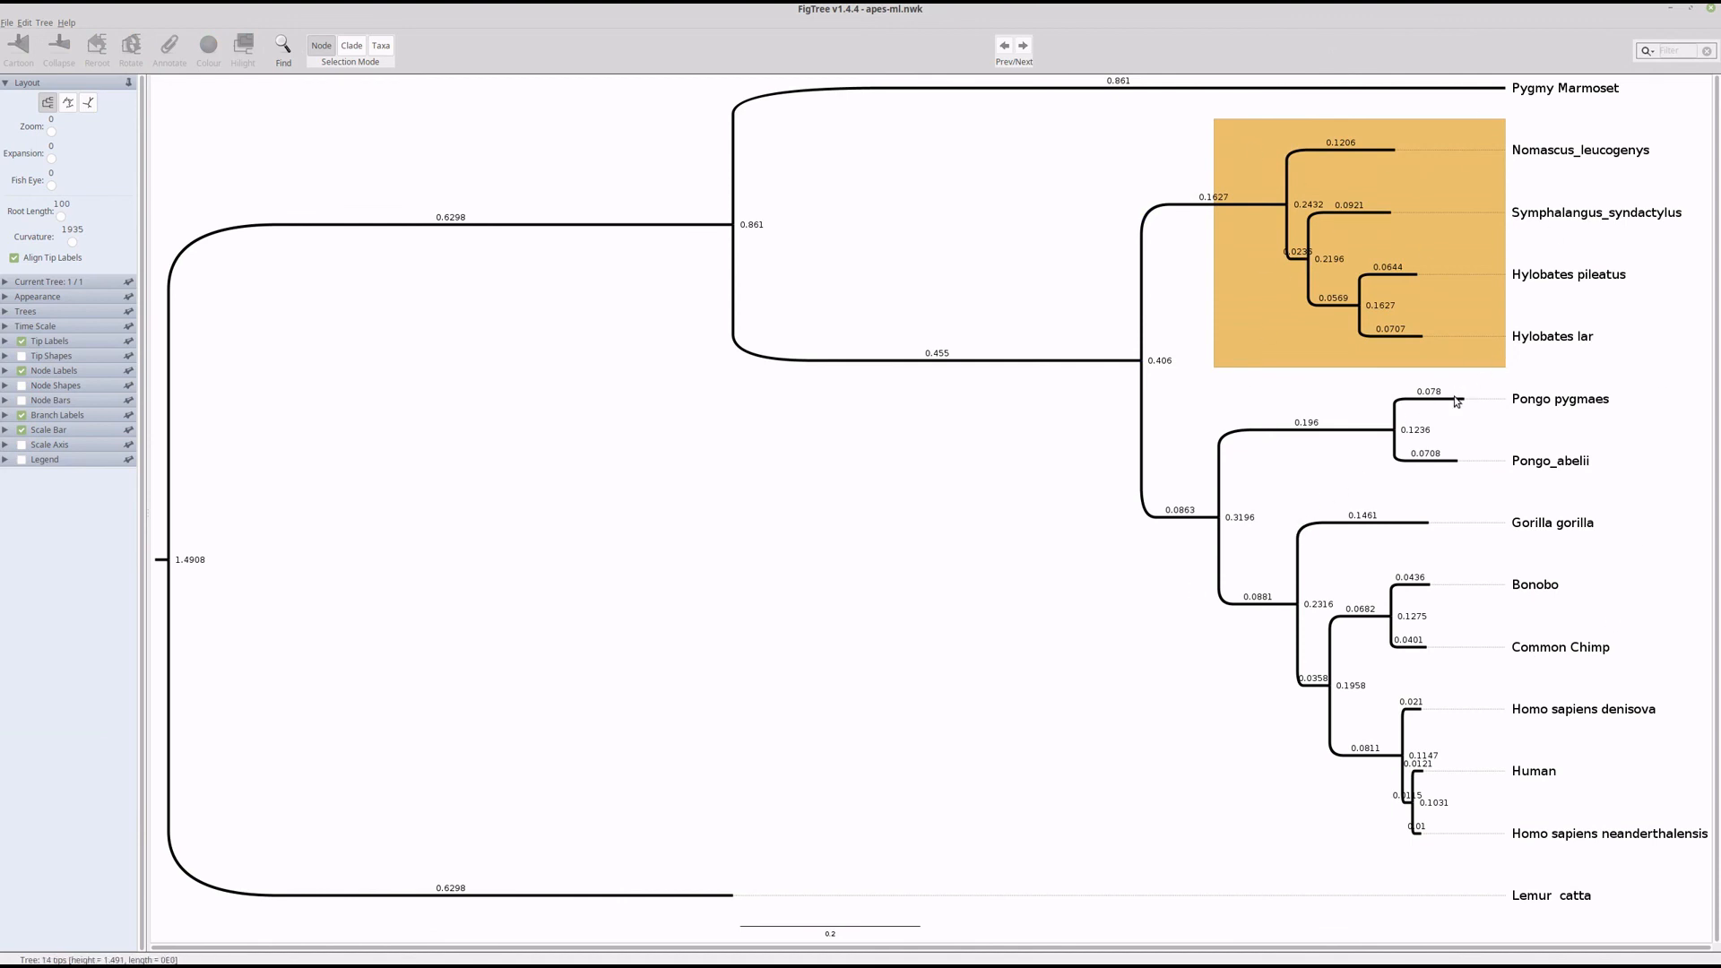
# Step: Select the Gorilla gorilla branch with the chimp and human subtree branches and highlight them in cyan #29e6eb
pyautogui.click(1414, 527)
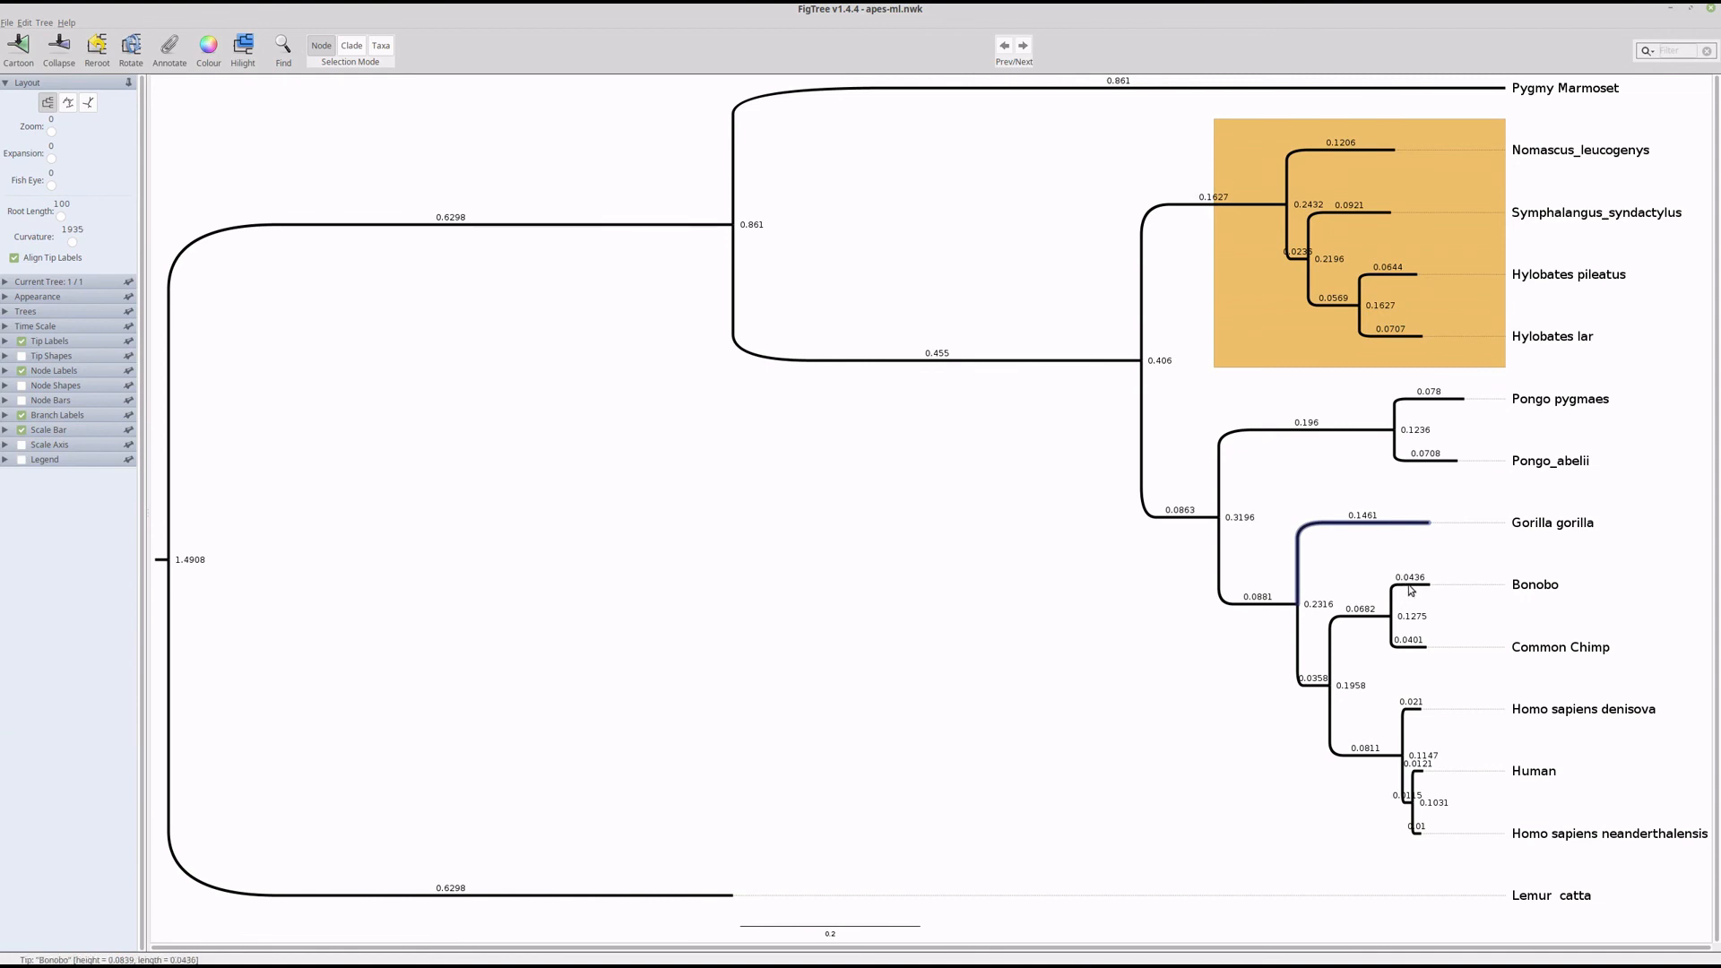
pyautogui.keyDown('shift'); pyautogui.click(1378, 619); pyautogui.keyUp('shift')
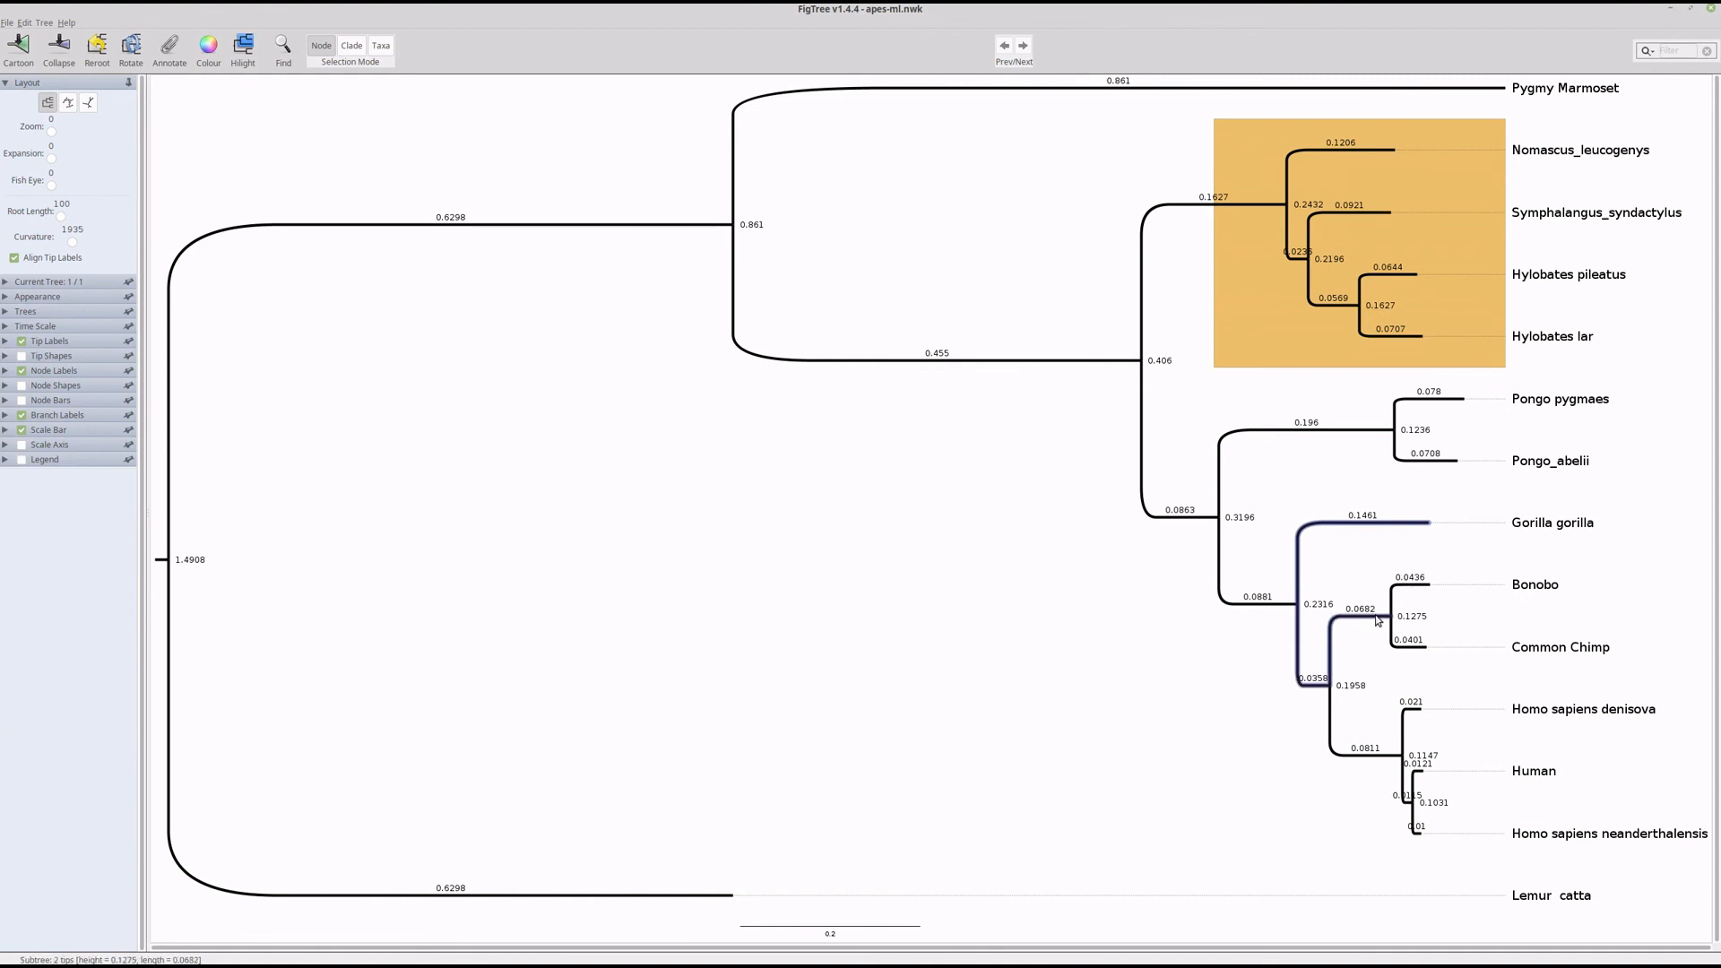
pyautogui.keyDown('shift'); pyautogui.click(1366, 759); pyautogui.keyUp('shift')
pyautogui.click(242, 49)
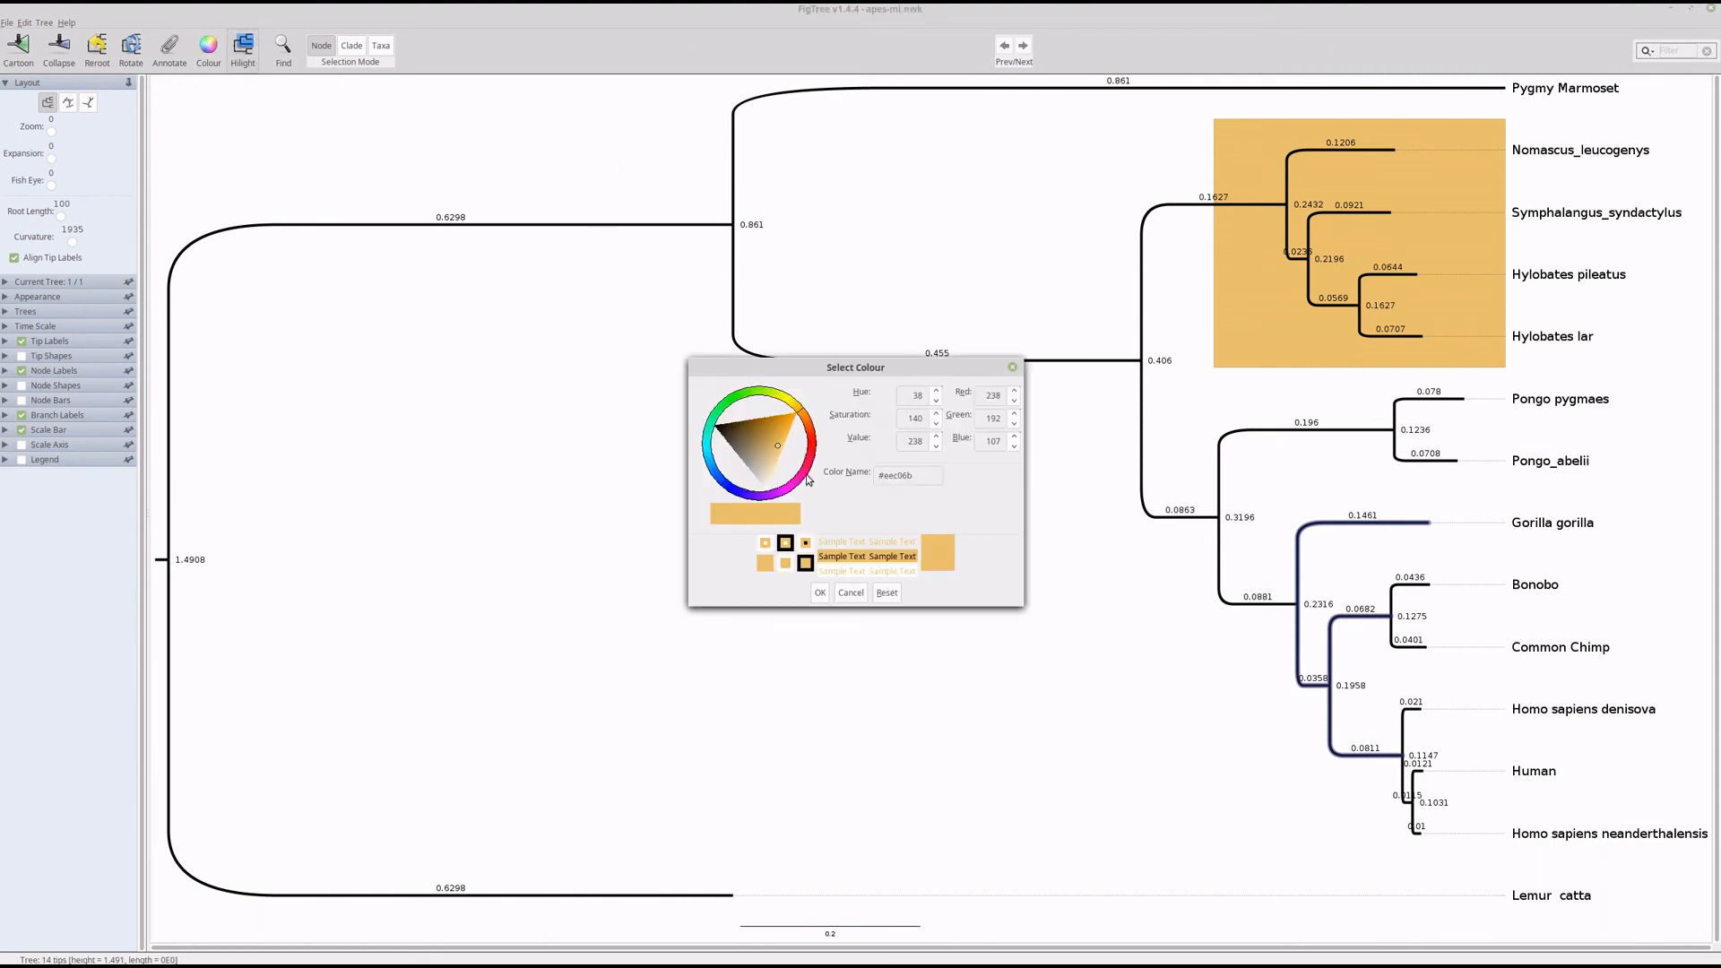
pyautogui.click(713, 449)
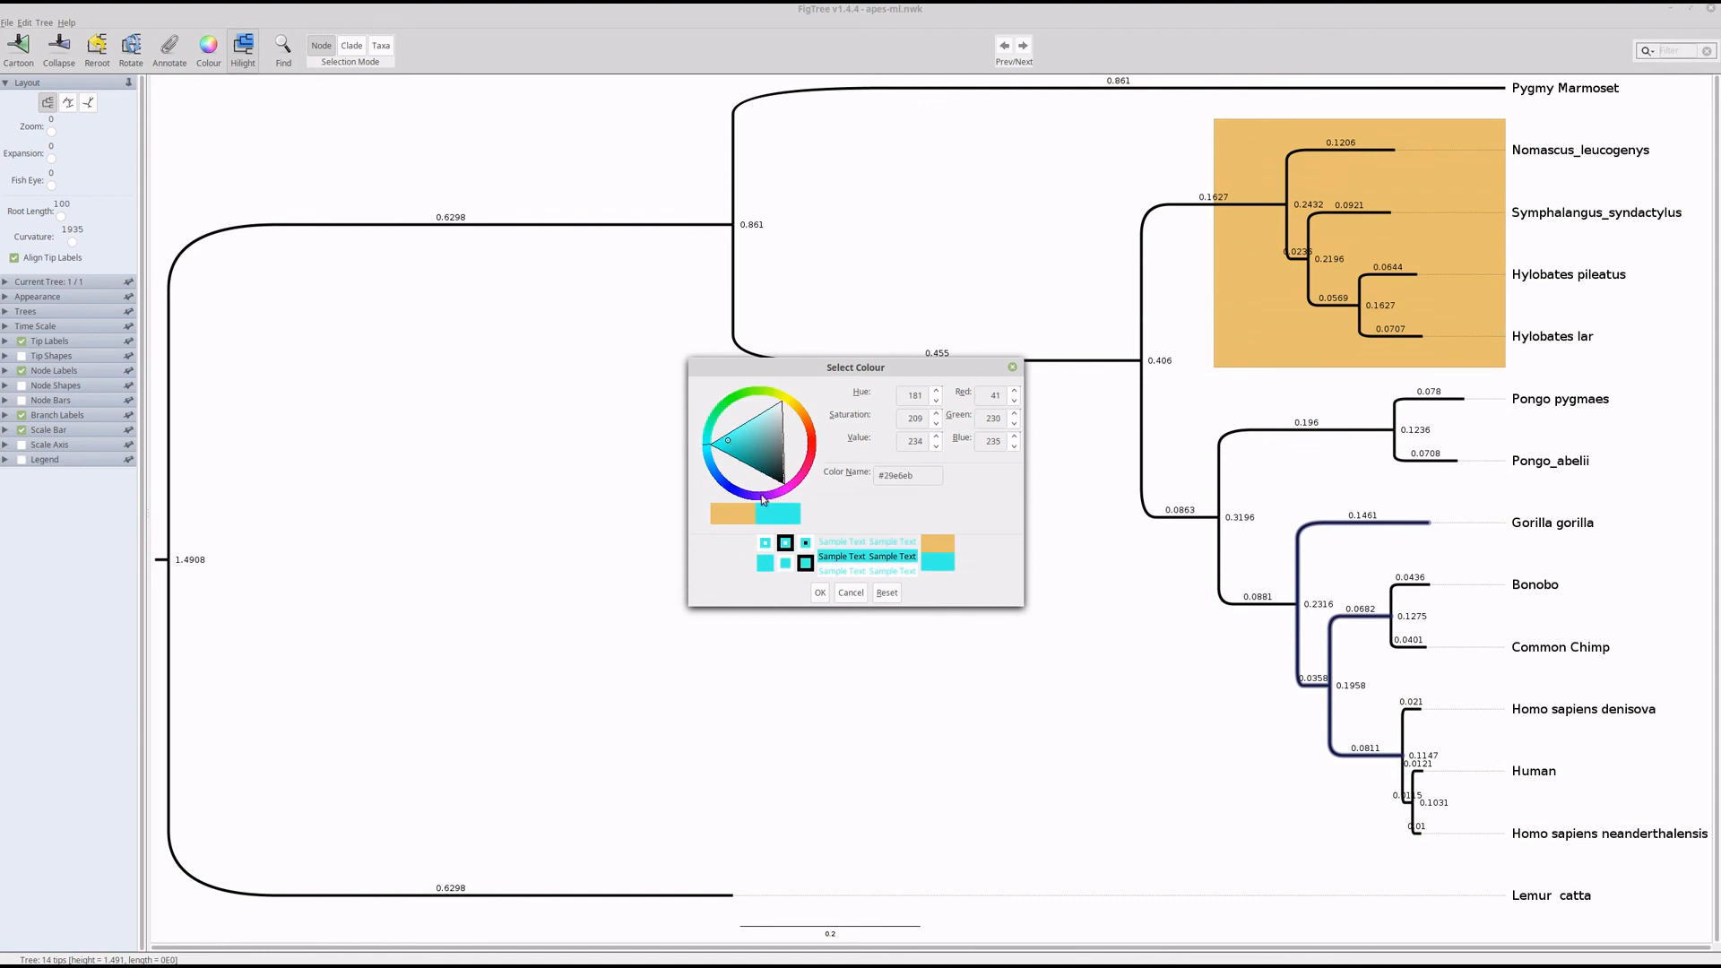
pyautogui.click(819, 594)
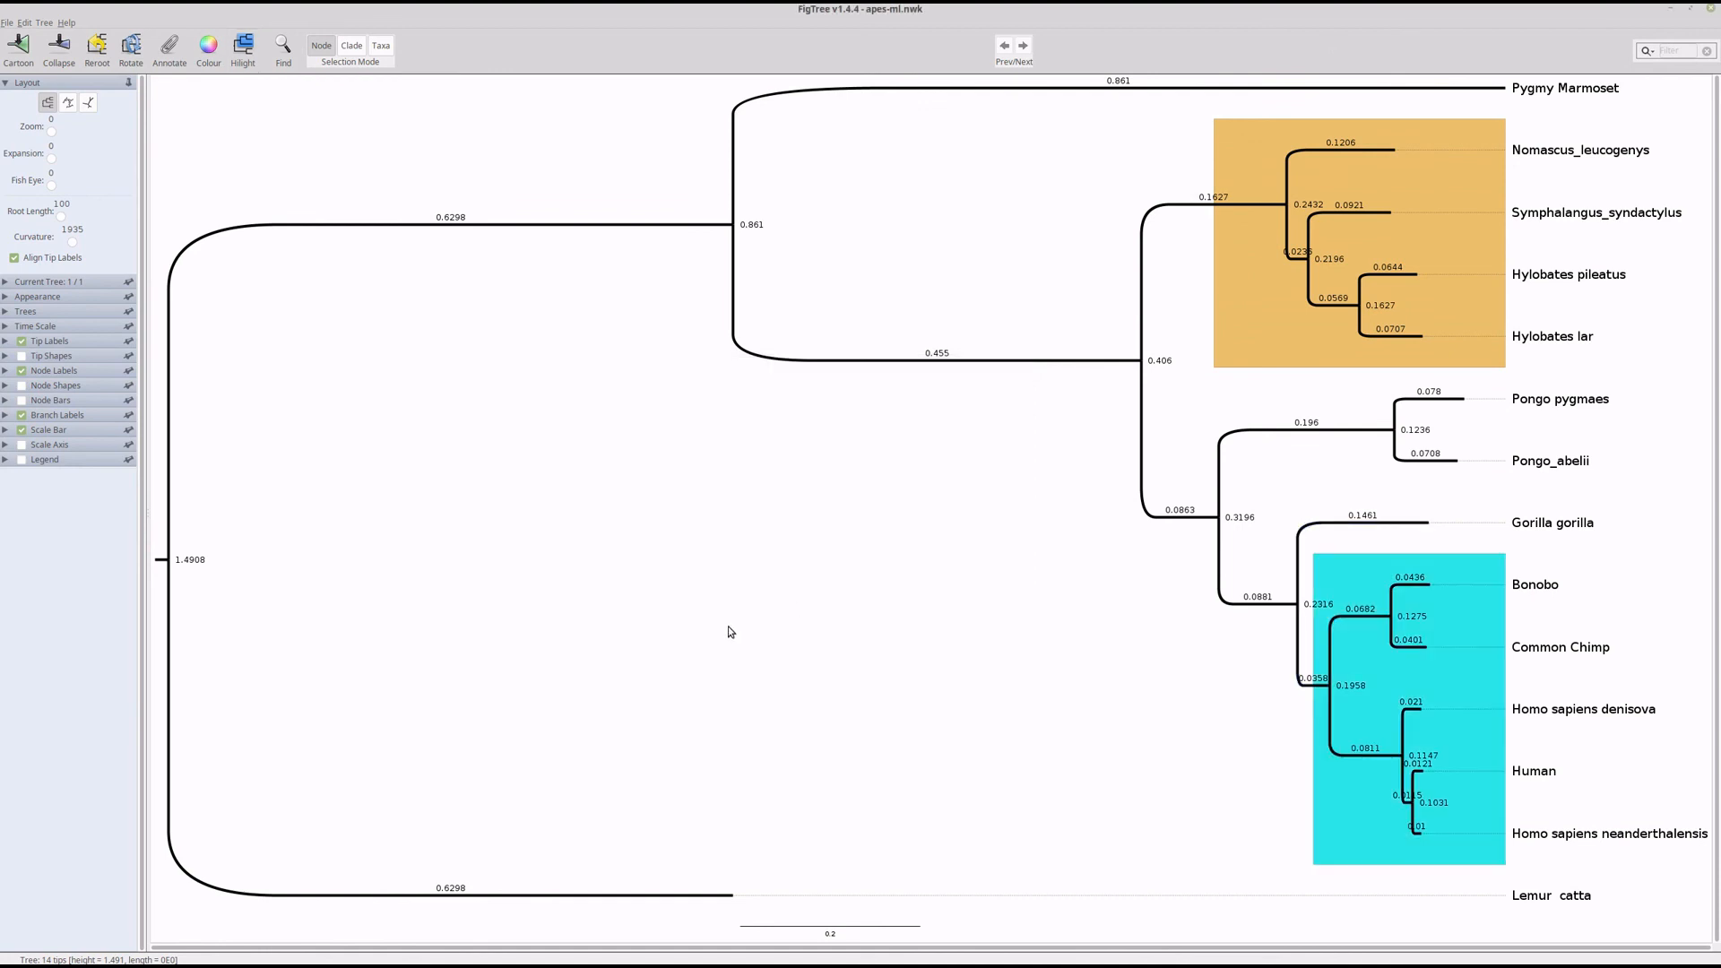
pyautogui.click(840, 598)
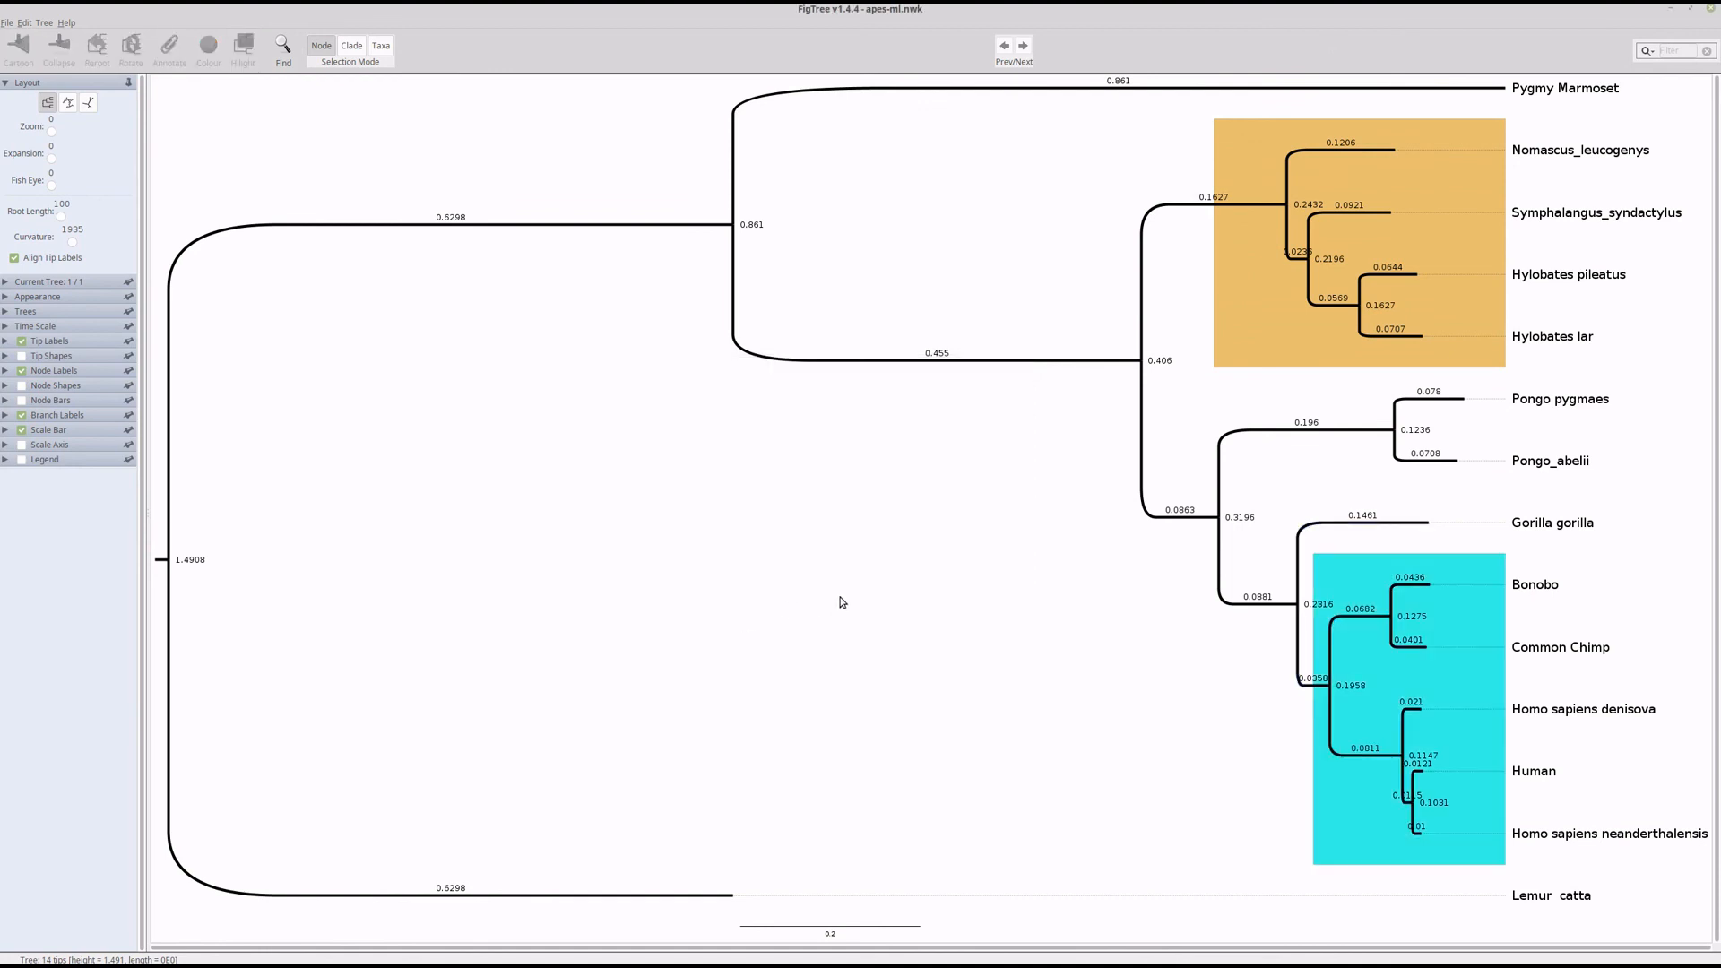
# Step: Export the highlighted tree as the SVG file apes-ml.nwk.svg in the apes folder
pyautogui.click(1408, 523)
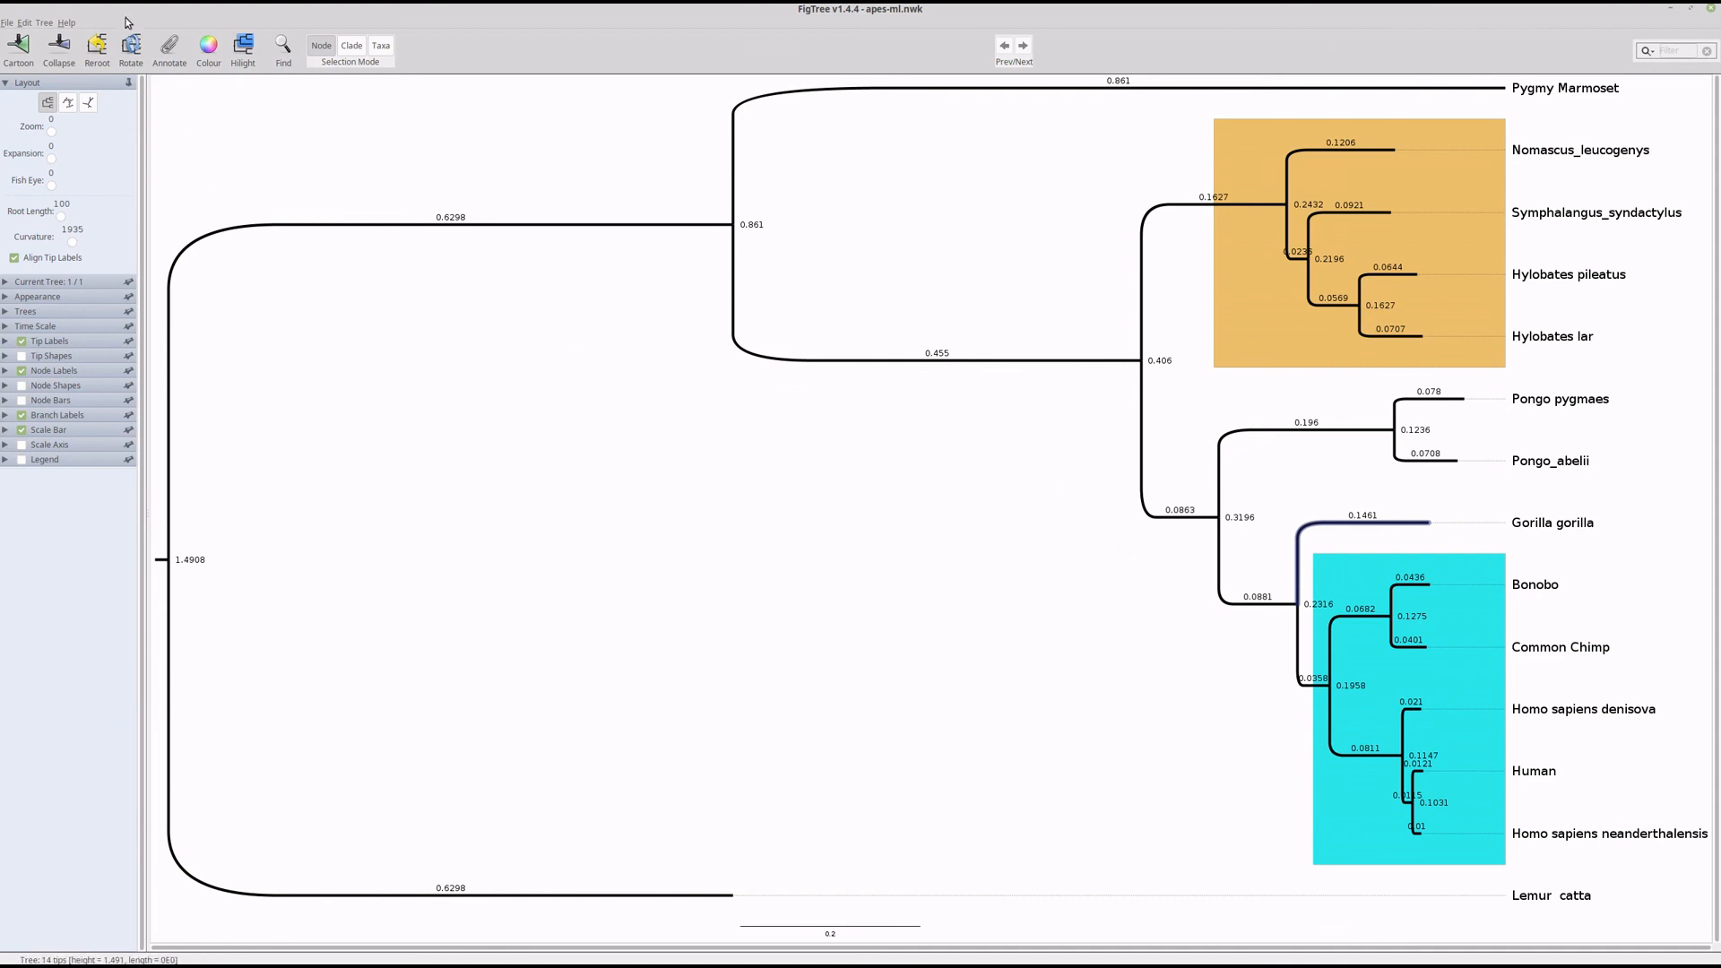
pyautogui.click(26, 23)
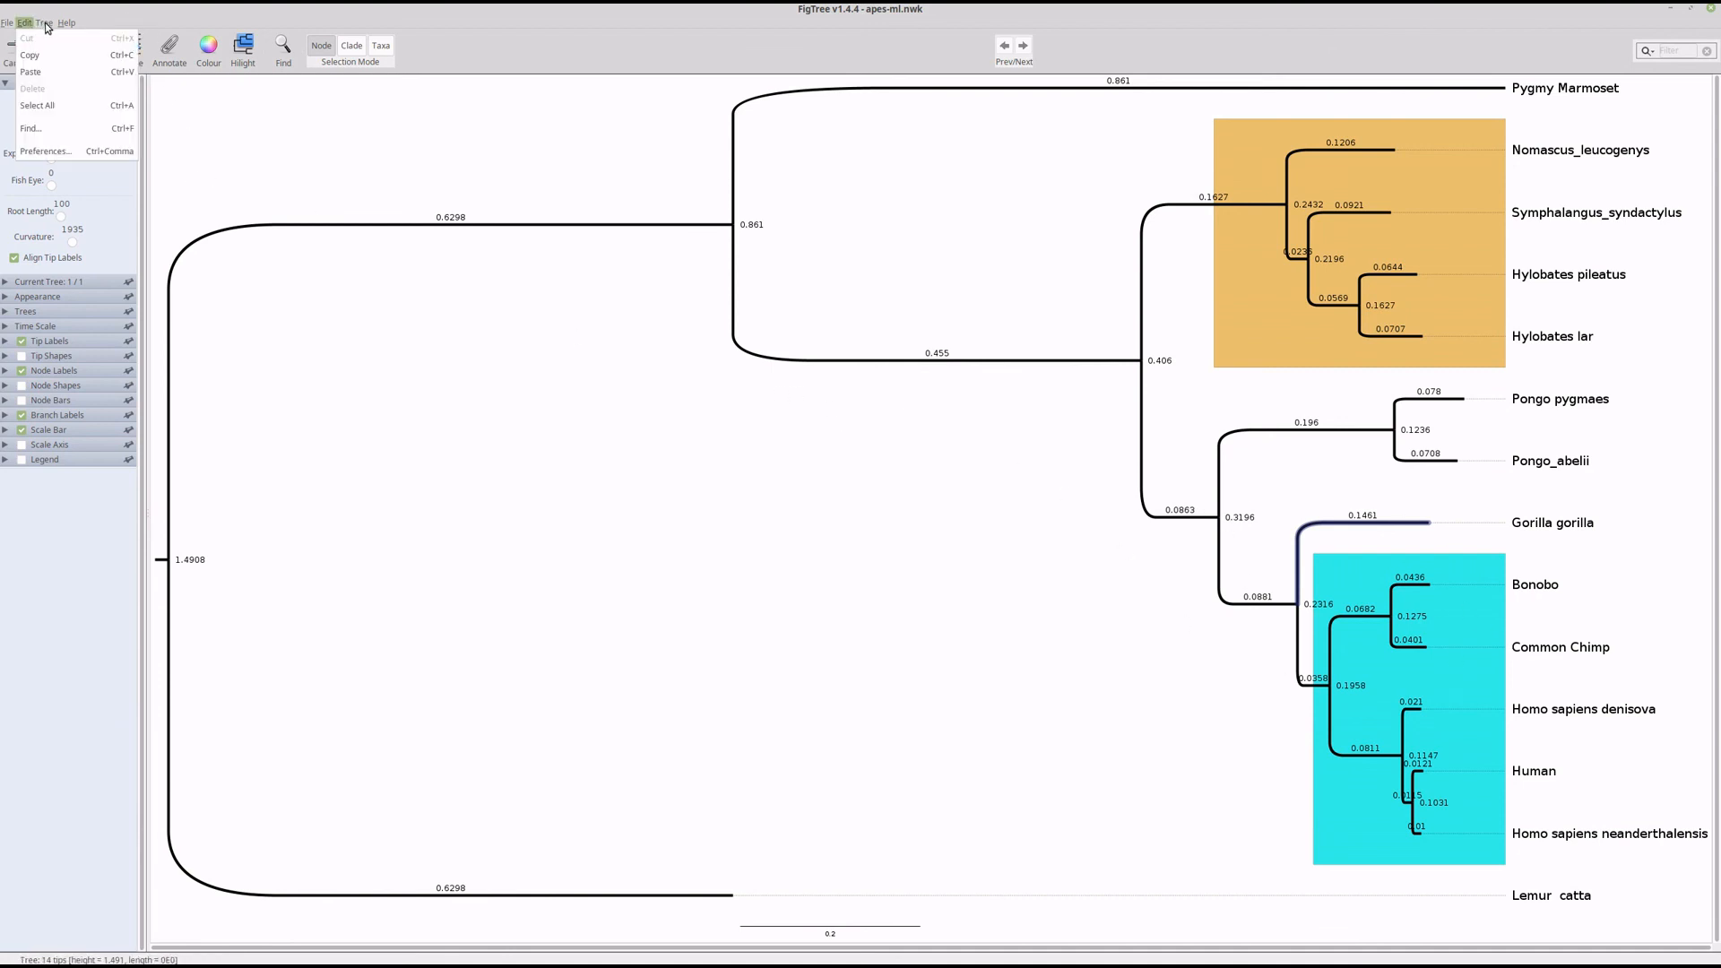
pyautogui.moveTo(49, 27)
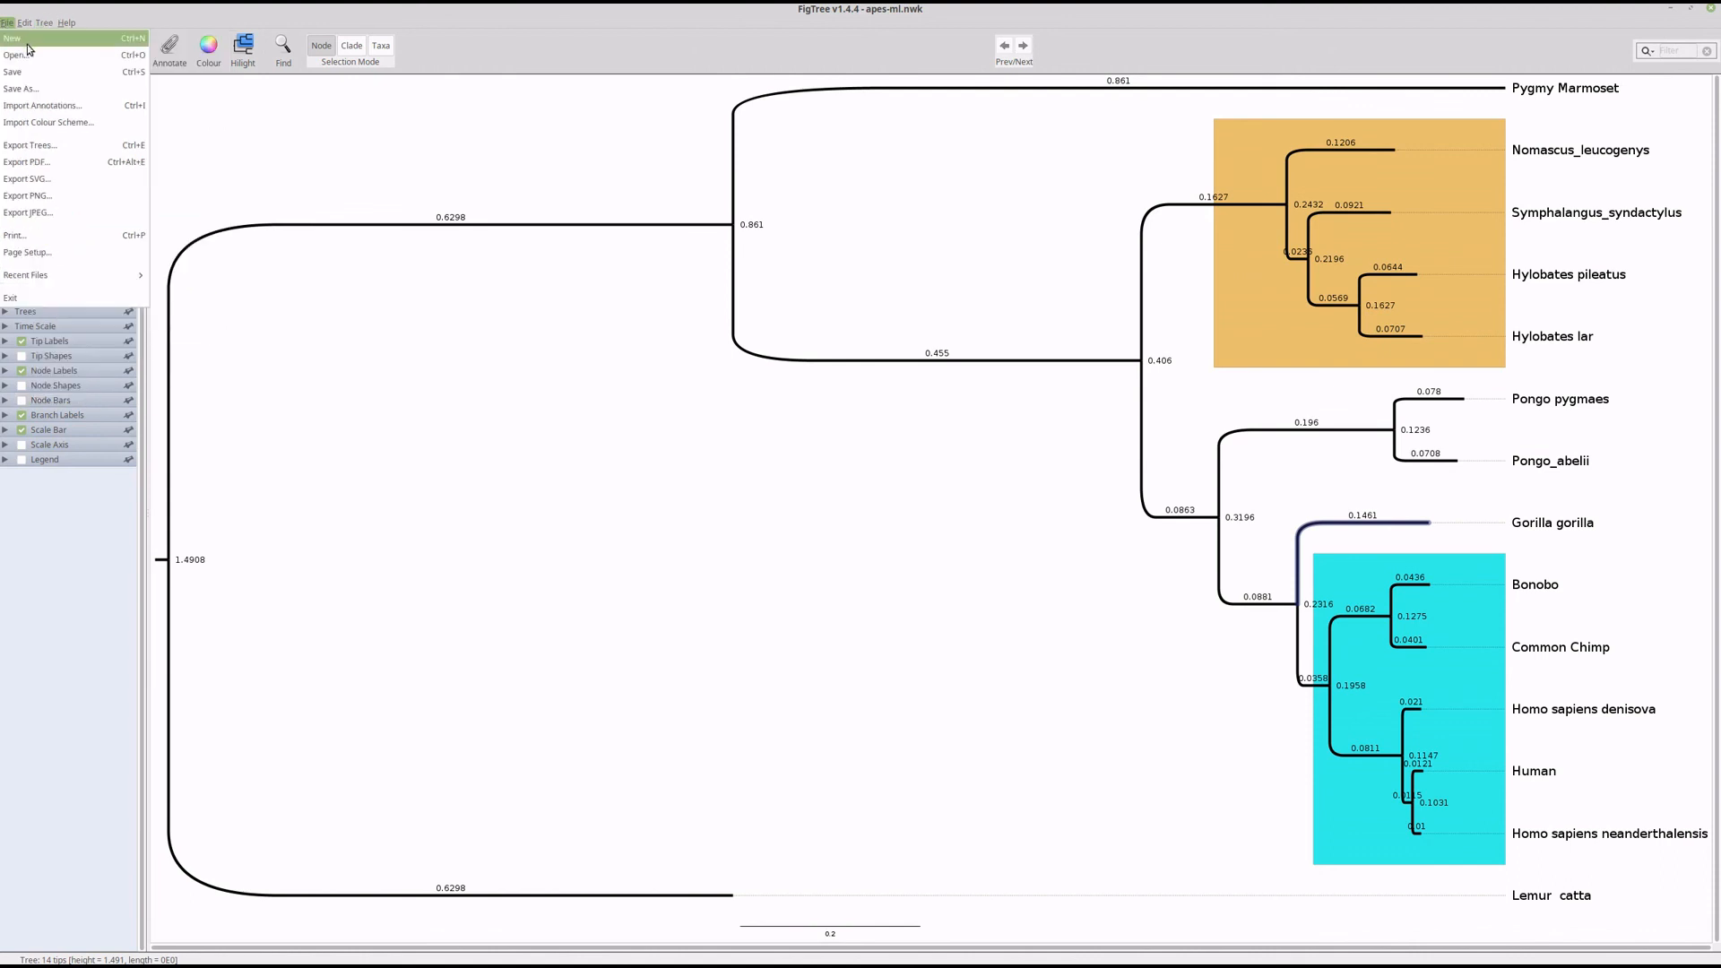
pyautogui.click(29, 181)
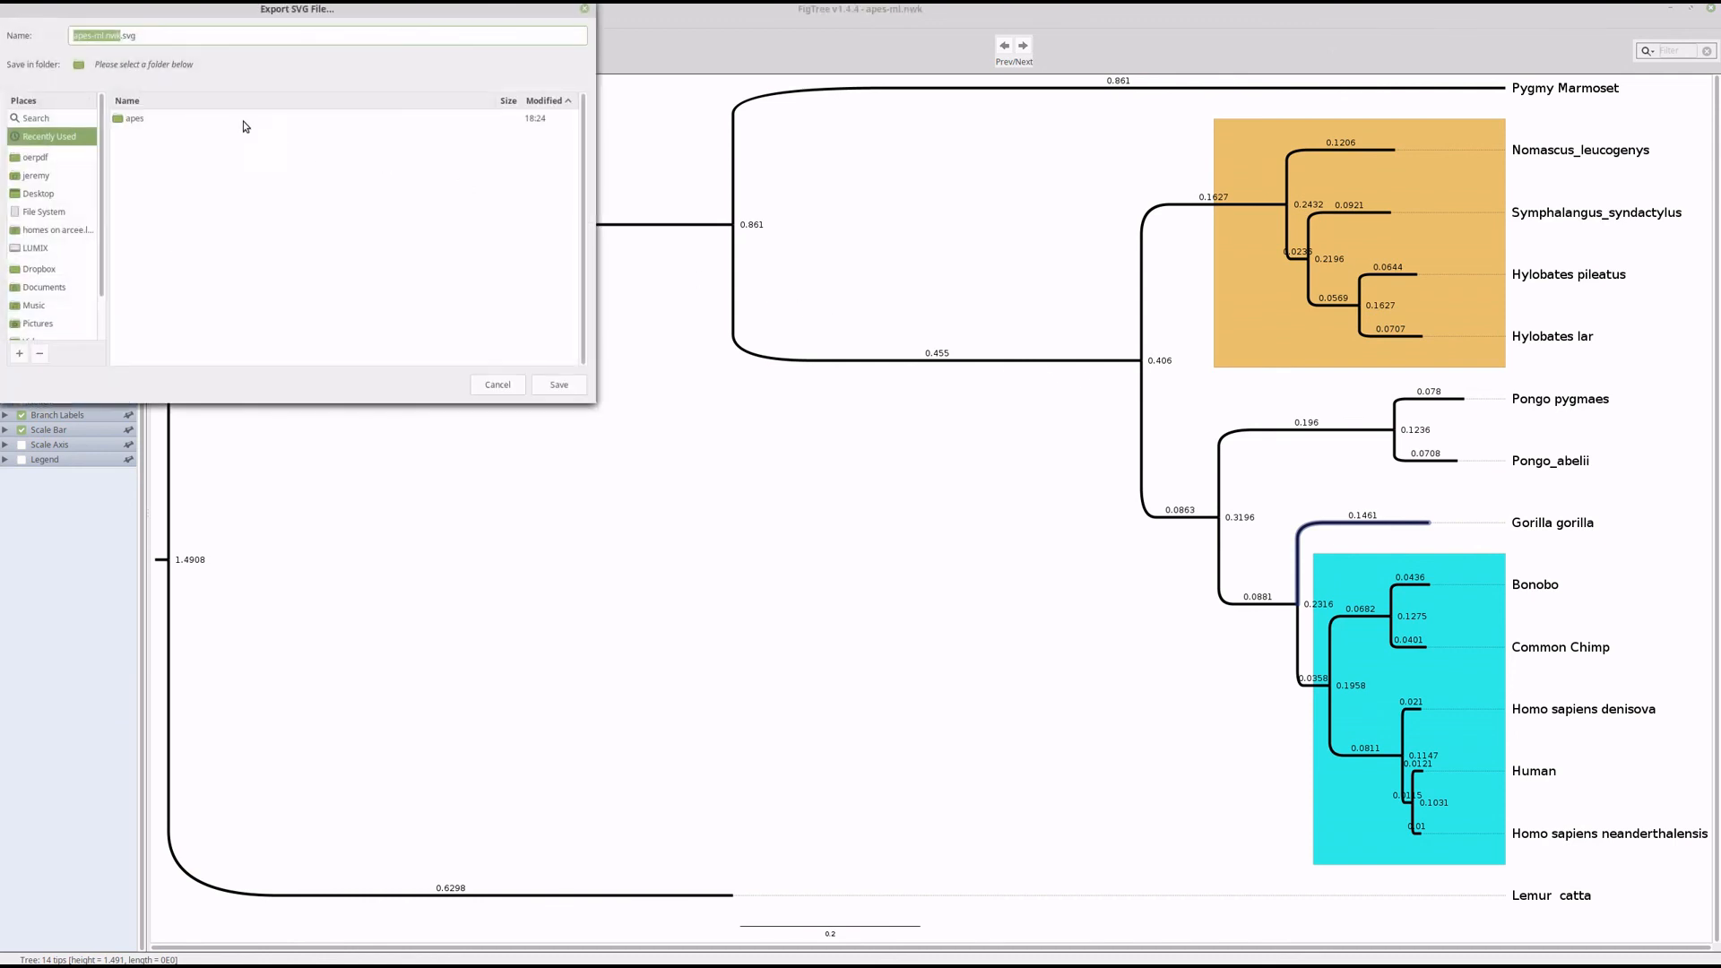
pyautogui.doubleClick(117, 122)
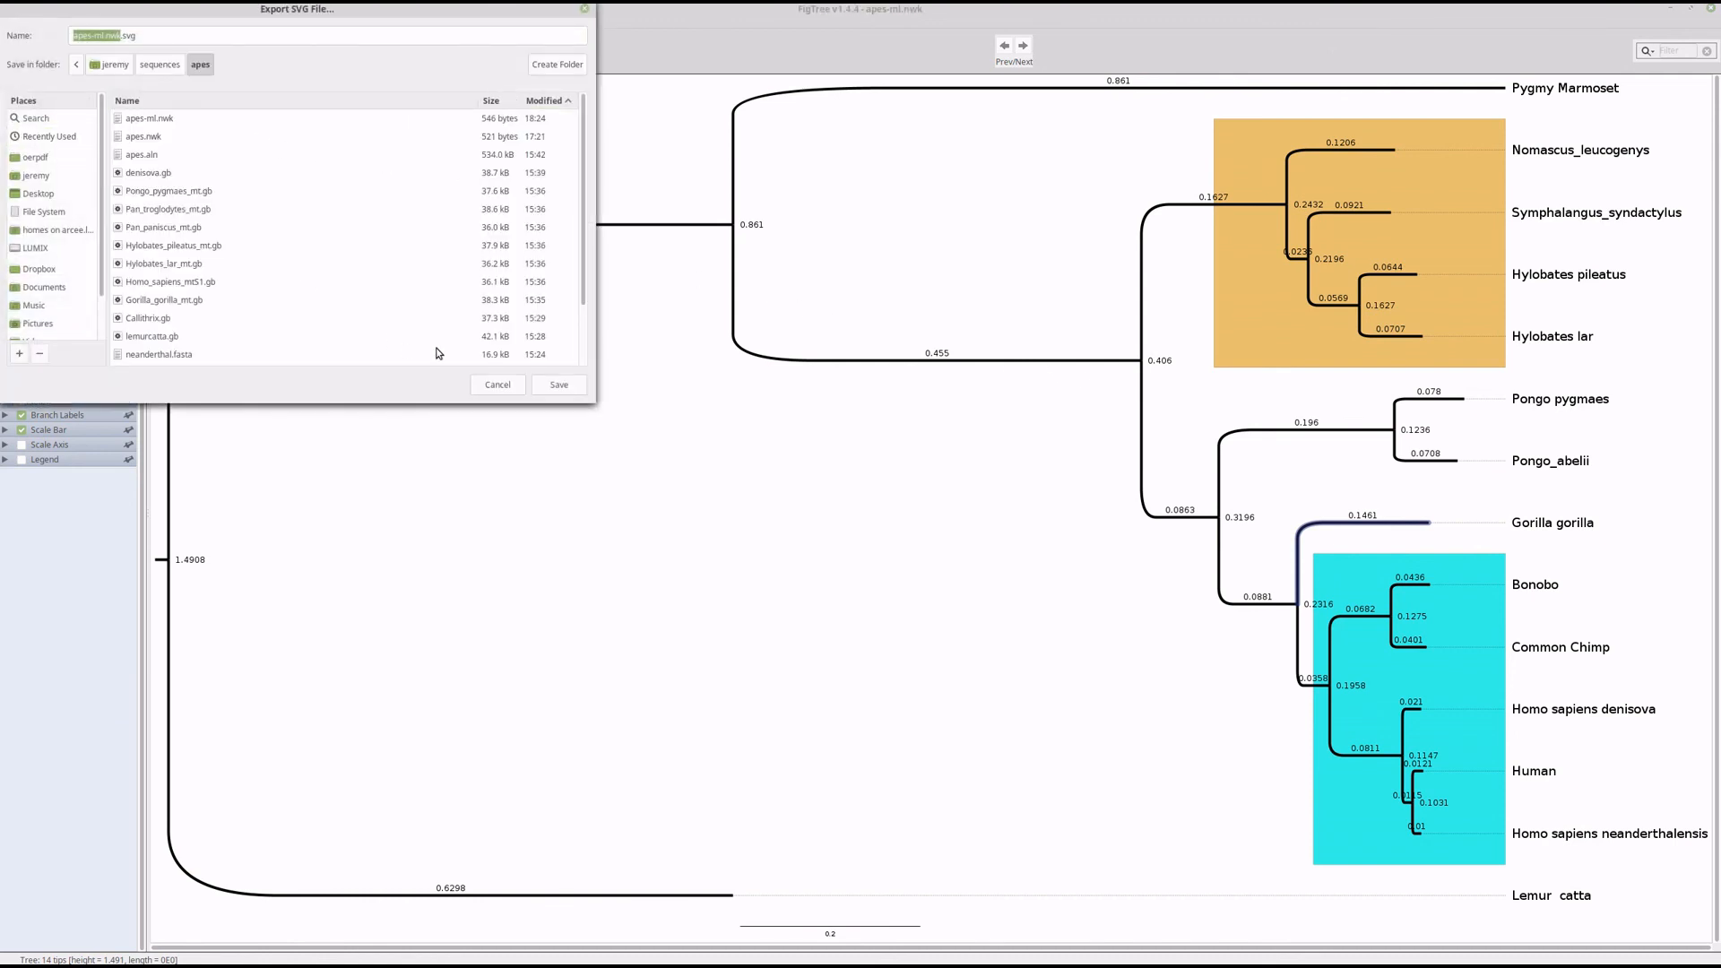
pyautogui.click(552, 387)
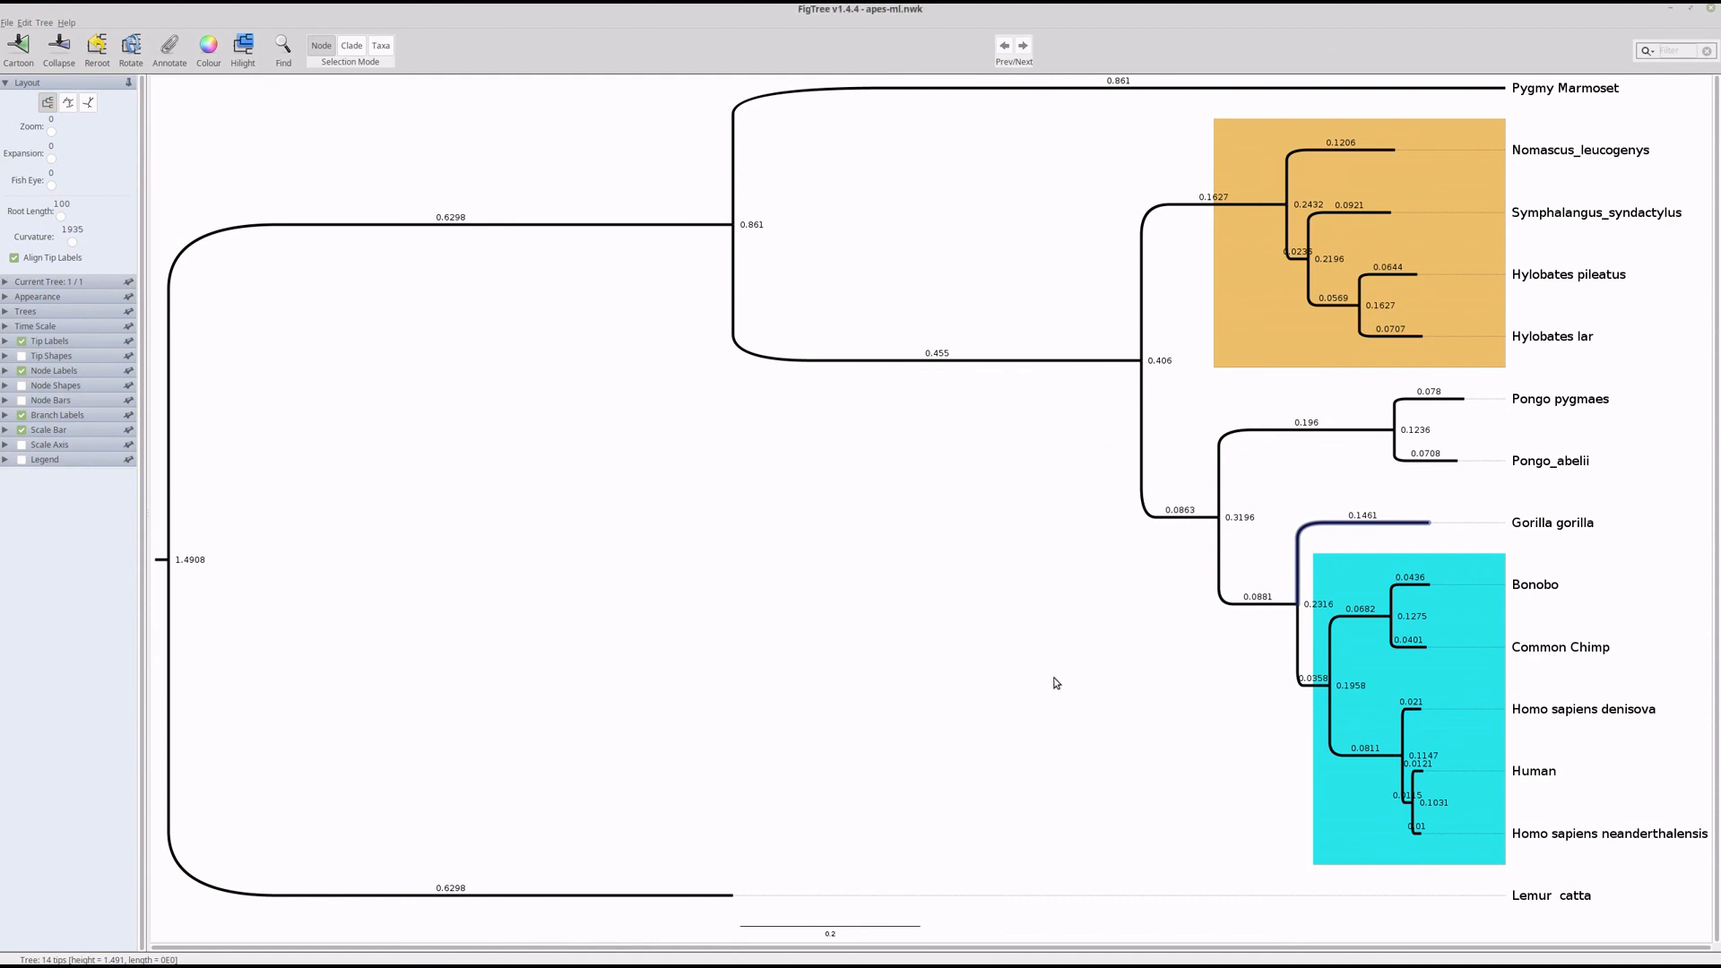
pyautogui.click(1514, 545)
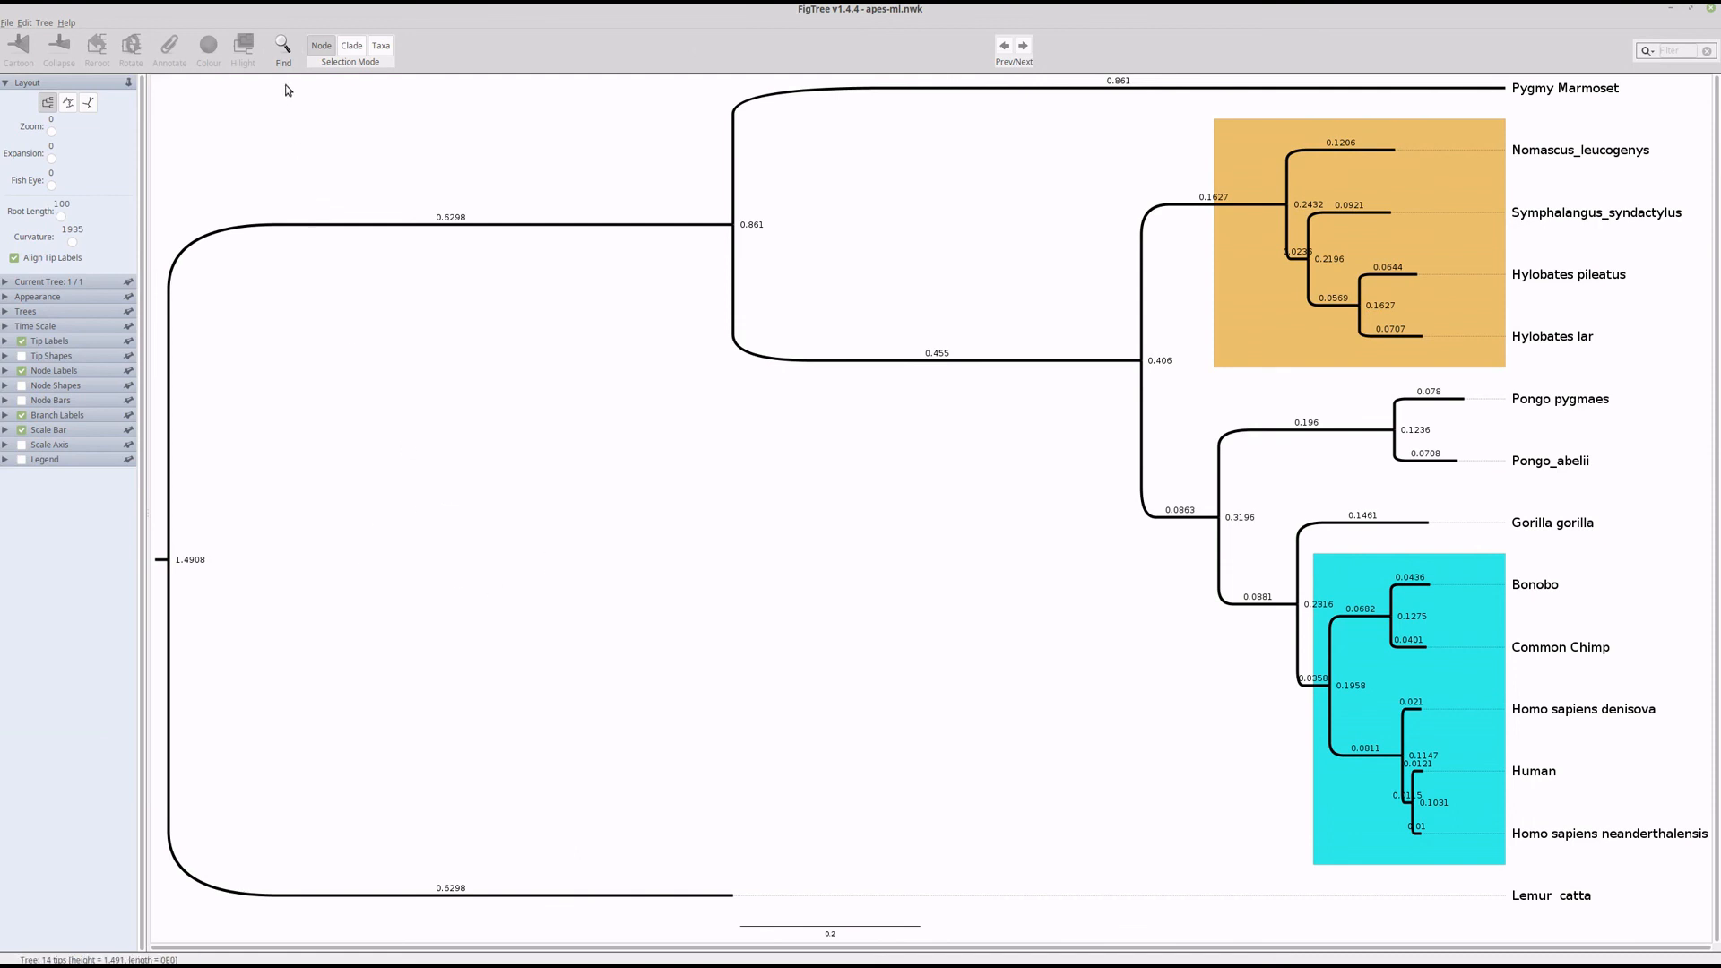
# Step: Switch to UGENE and select the apes-ml.nwk file among the project's objects
pyautogui.click(24, 22)
pyautogui.click(424, 511)
pyautogui.hotkey('alt', 'Tab')
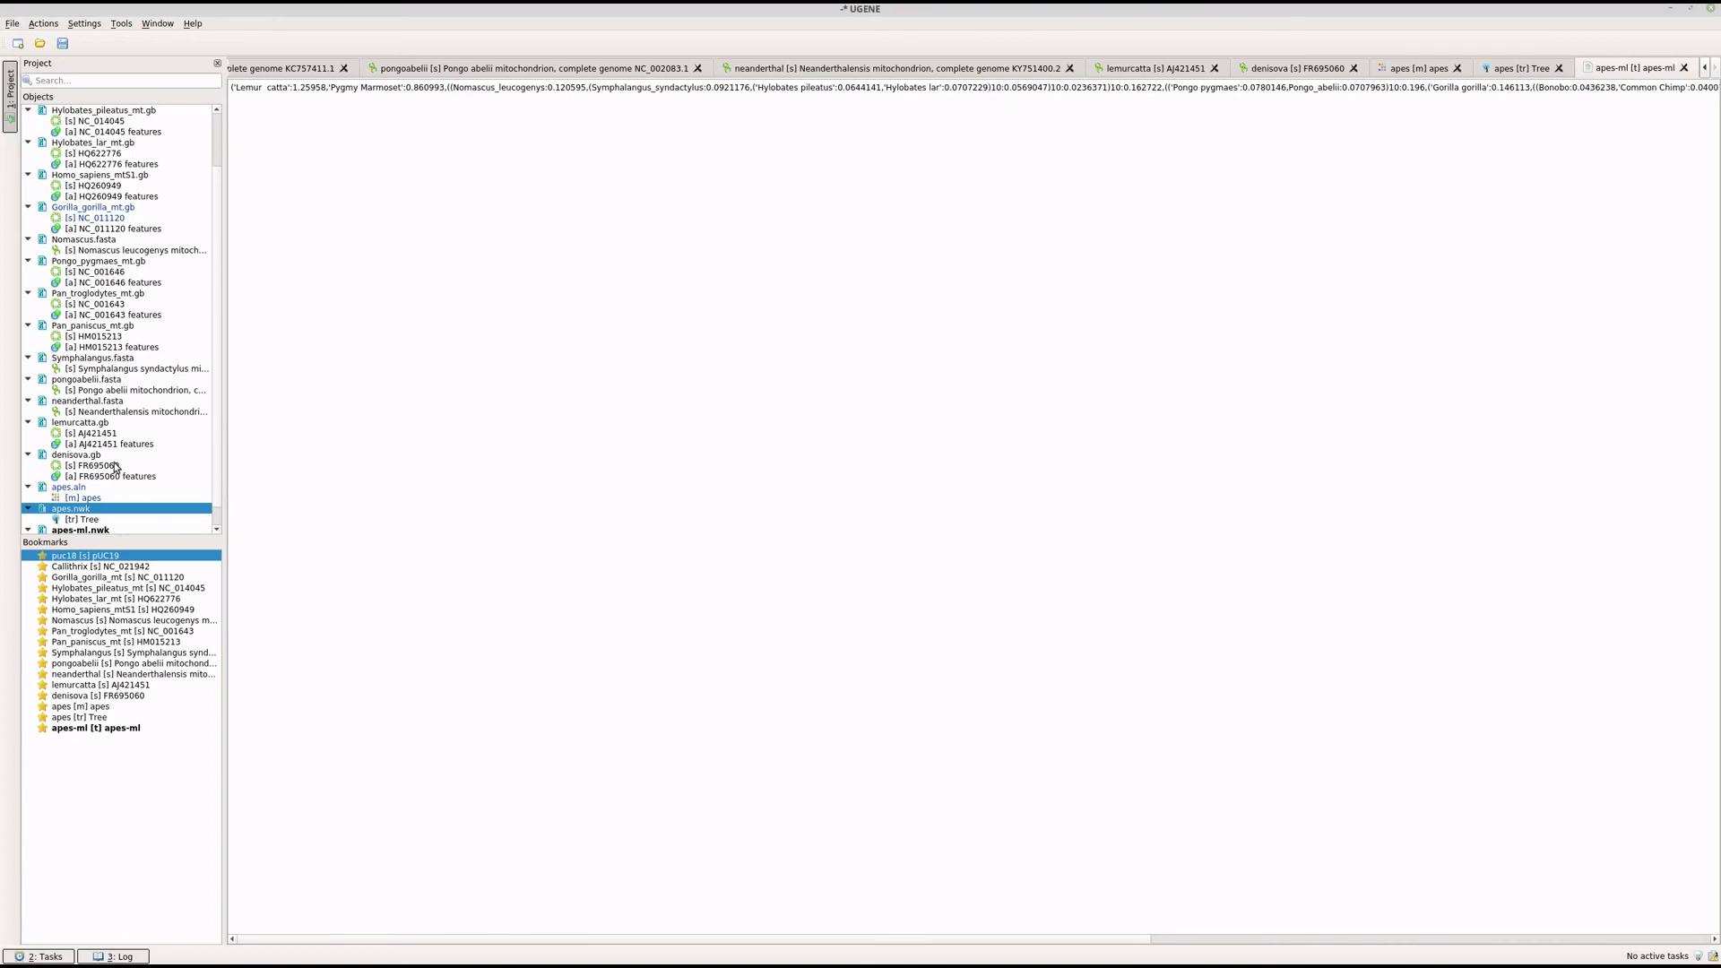
pyautogui.click(78, 529)
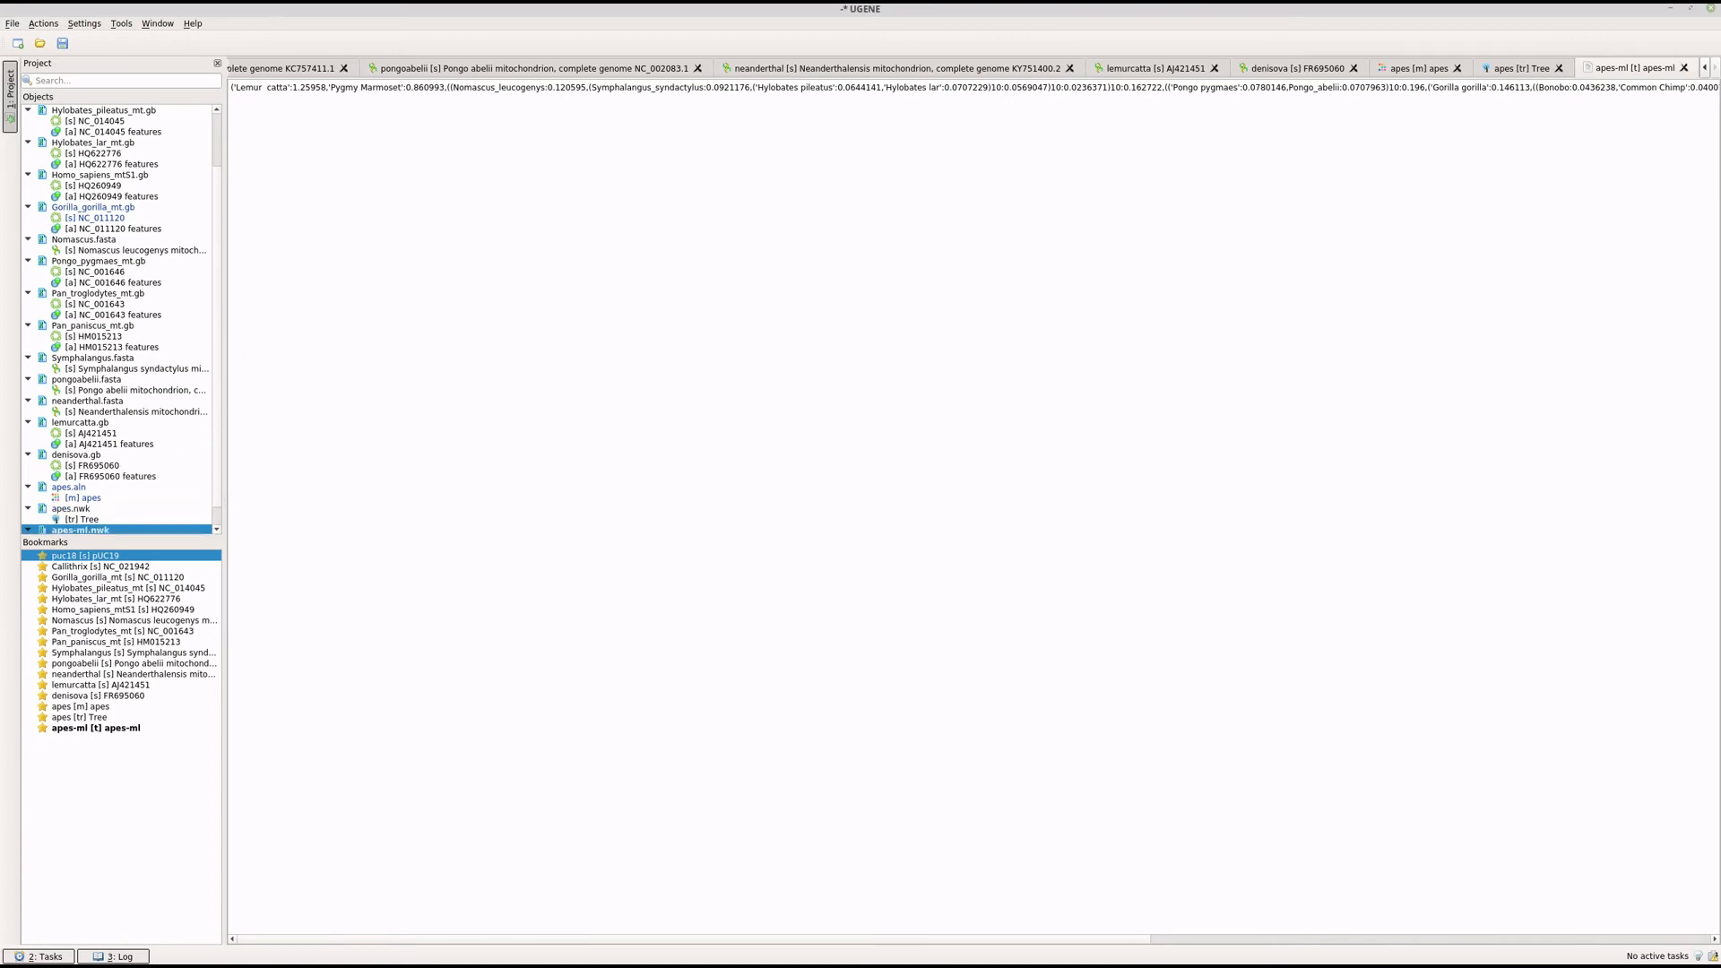
pyautogui.hotkey('alt', 'Tab')
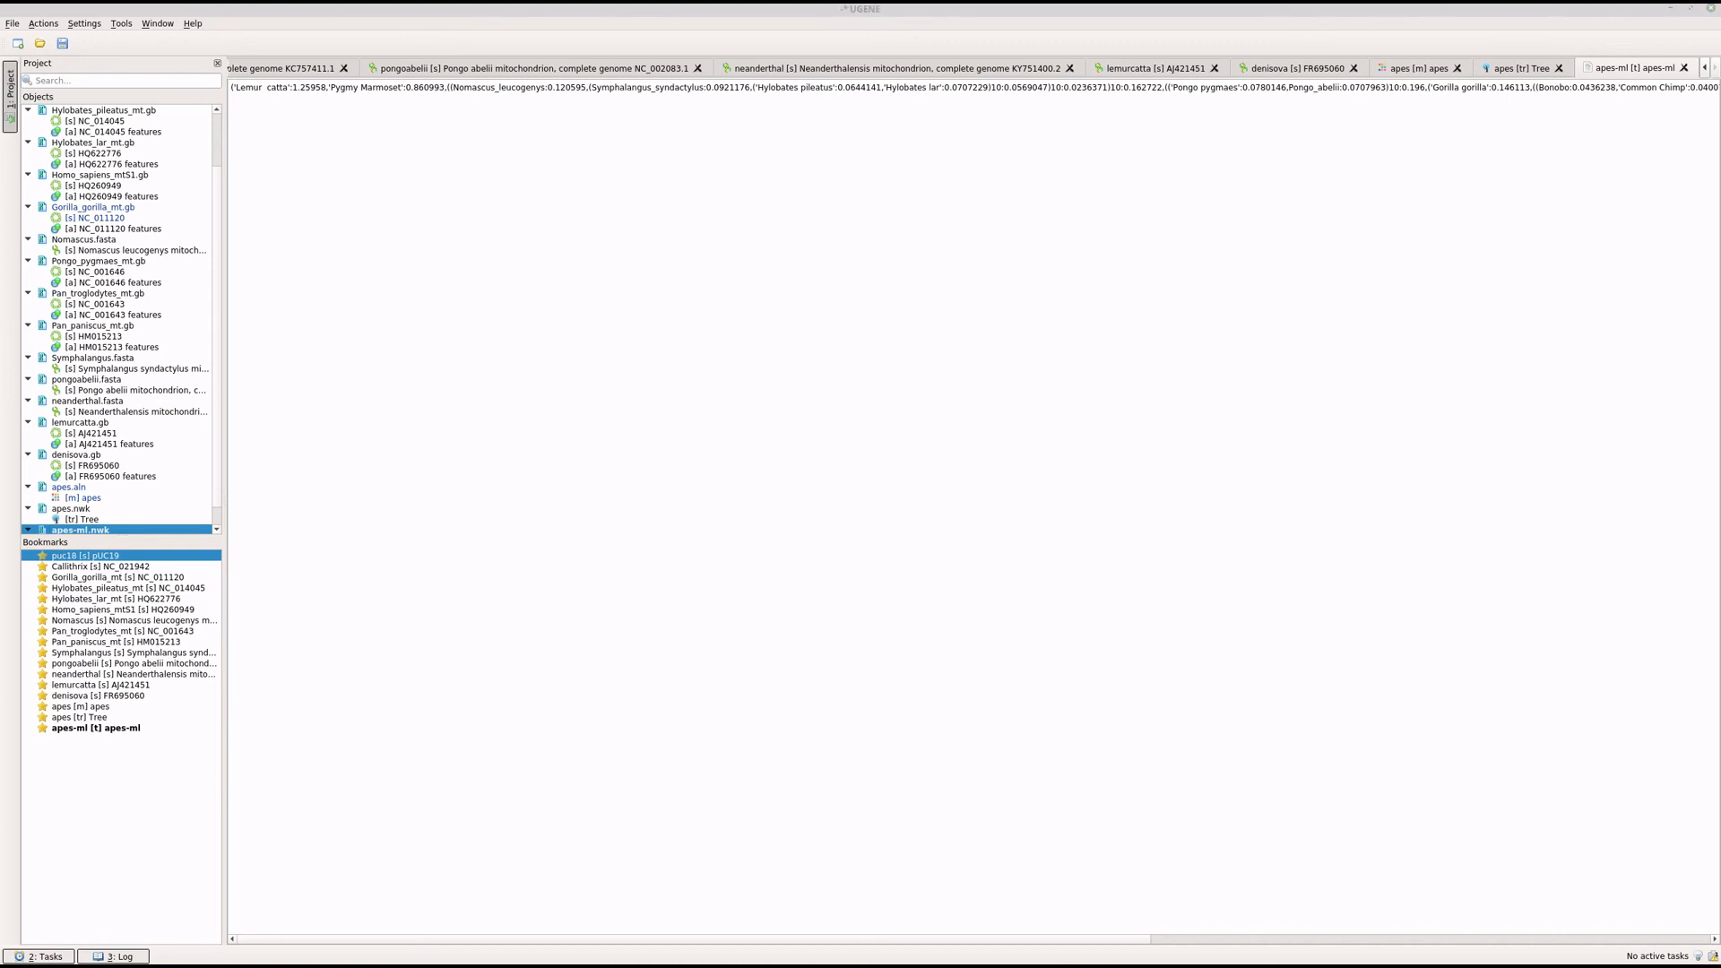